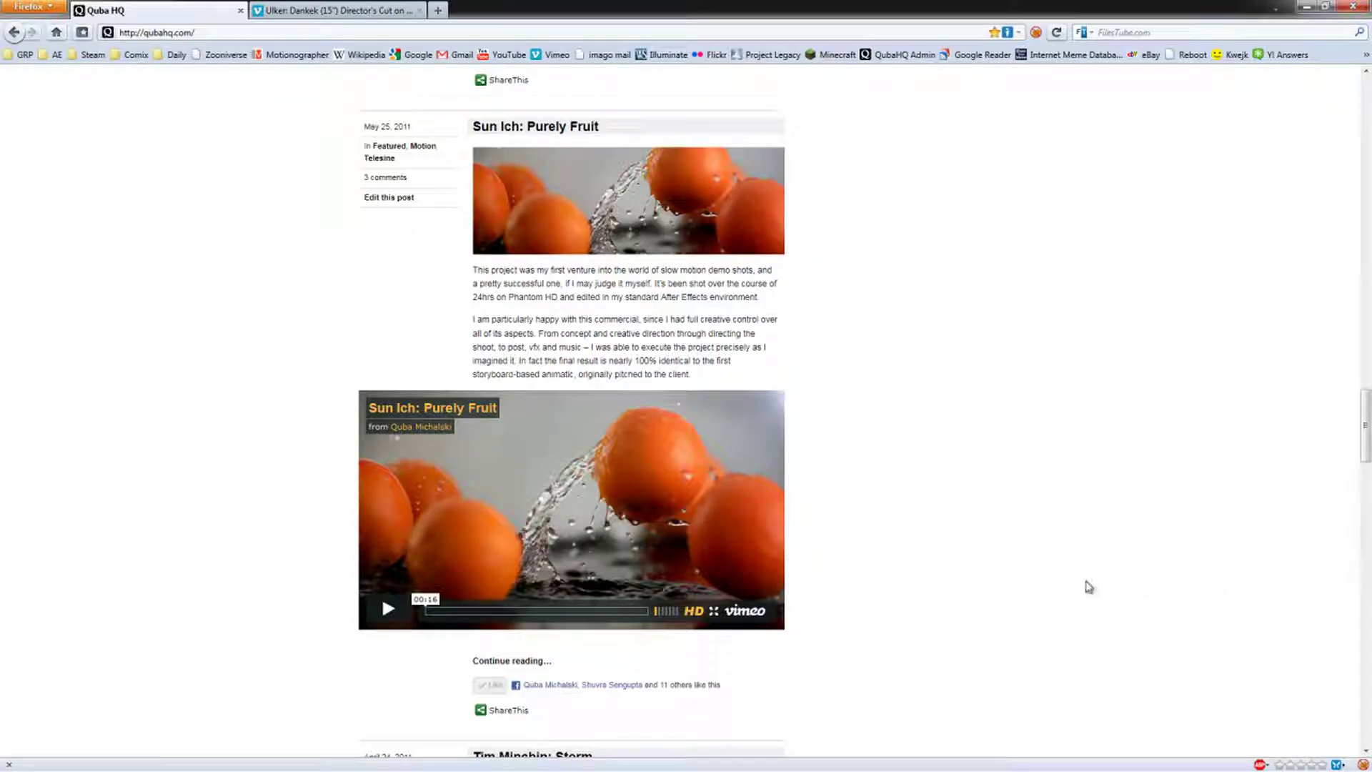
Step: Return to the start of the Quba HQ page, play StopMotionKit_Preview.mp4 in VLC media player, and close the player
left_click_drag(1365, 429, 1368, 128)
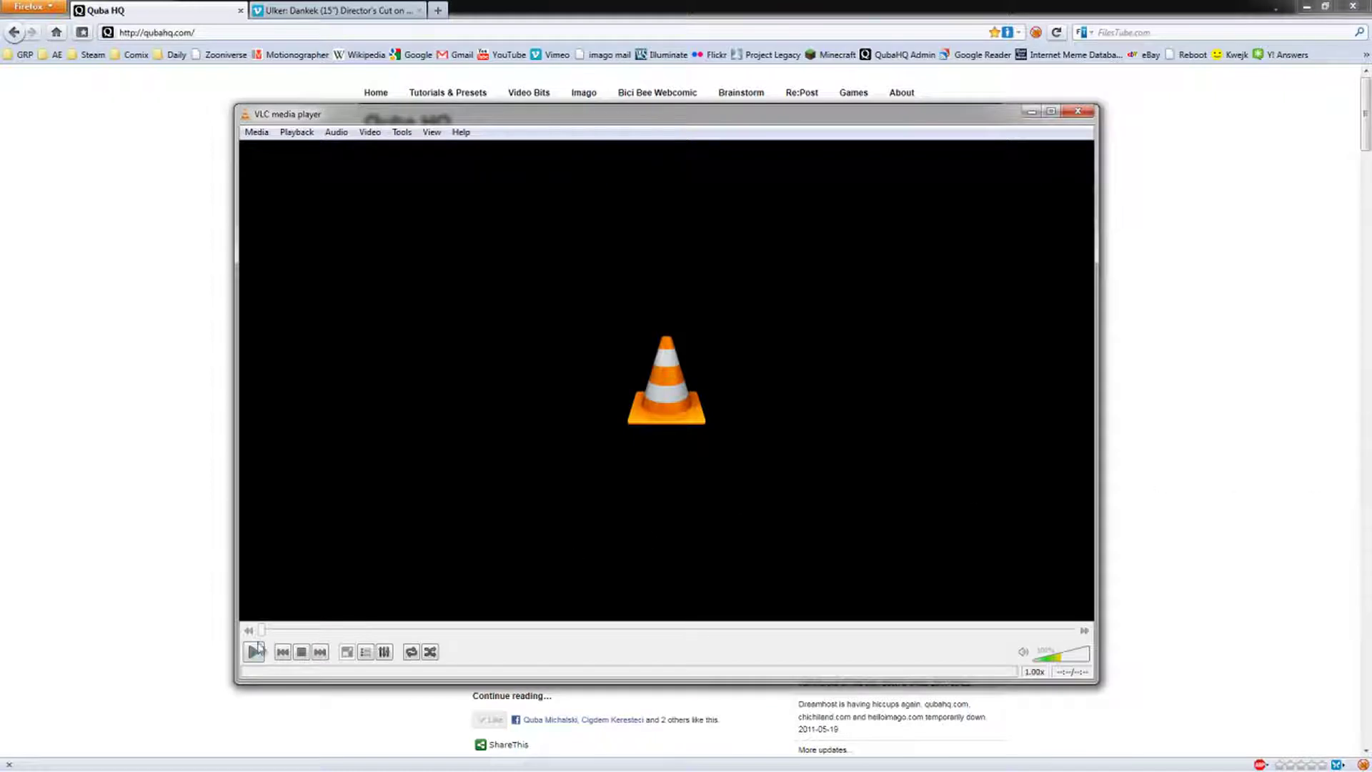
left_click(257, 649)
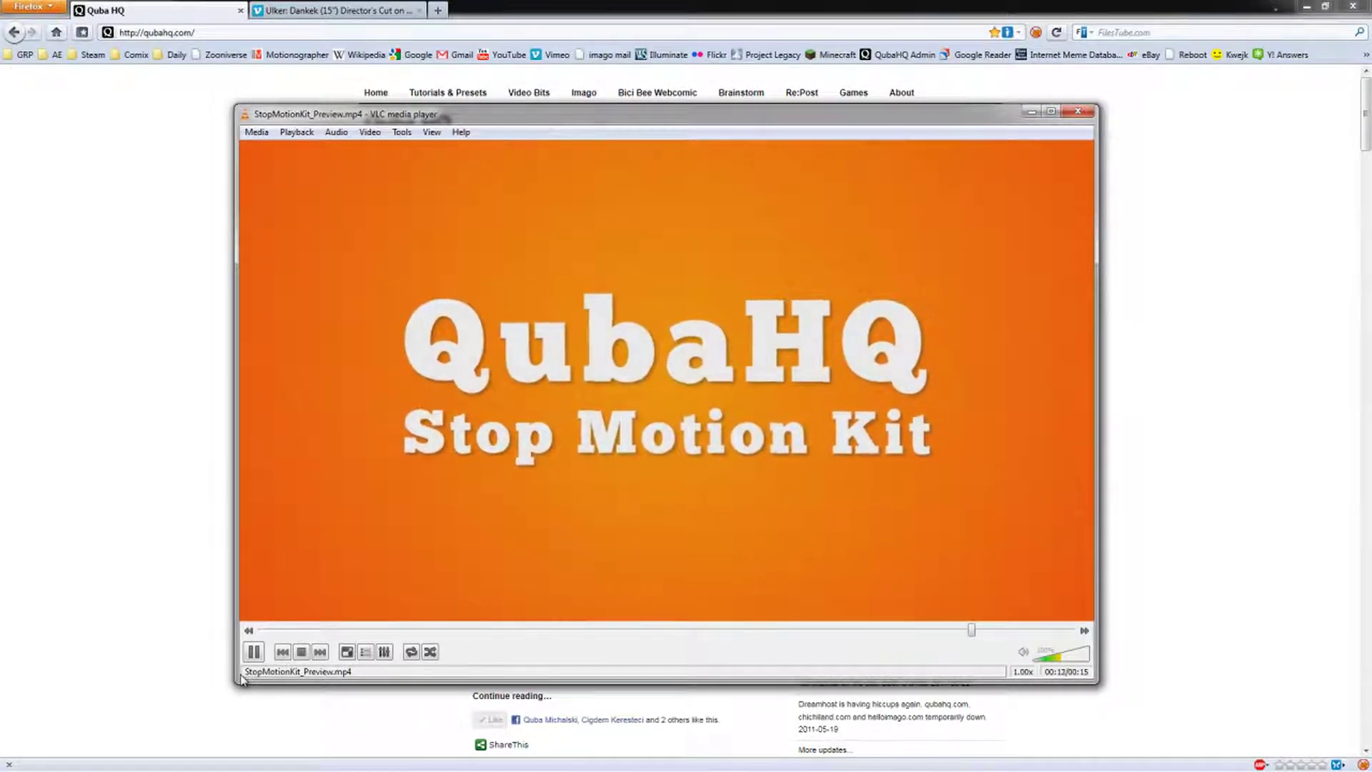
left_click(1078, 112)
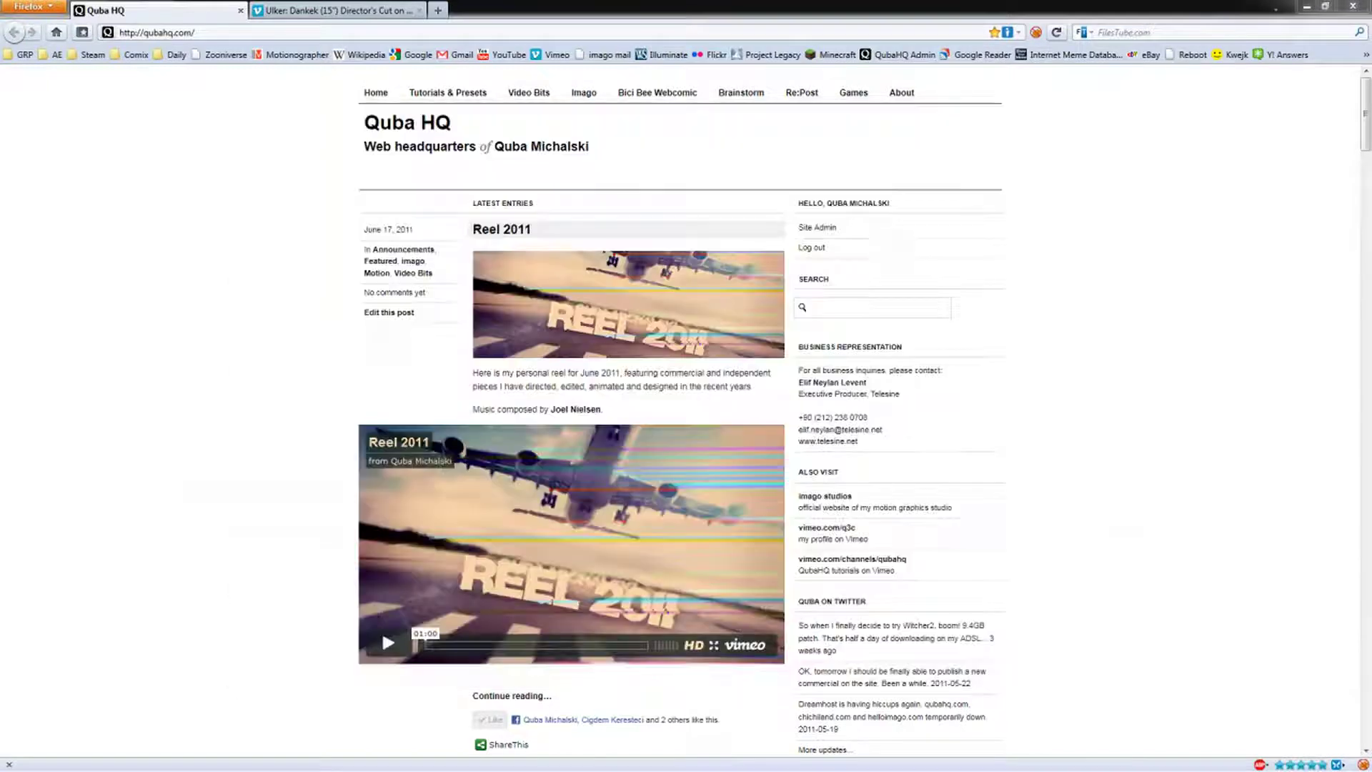
Step: Open the Vimeo page of the Ulker: Dankek (15") Director's Cut, scrub back to about 00:07 and play the coin animation
left_click(355, 14)
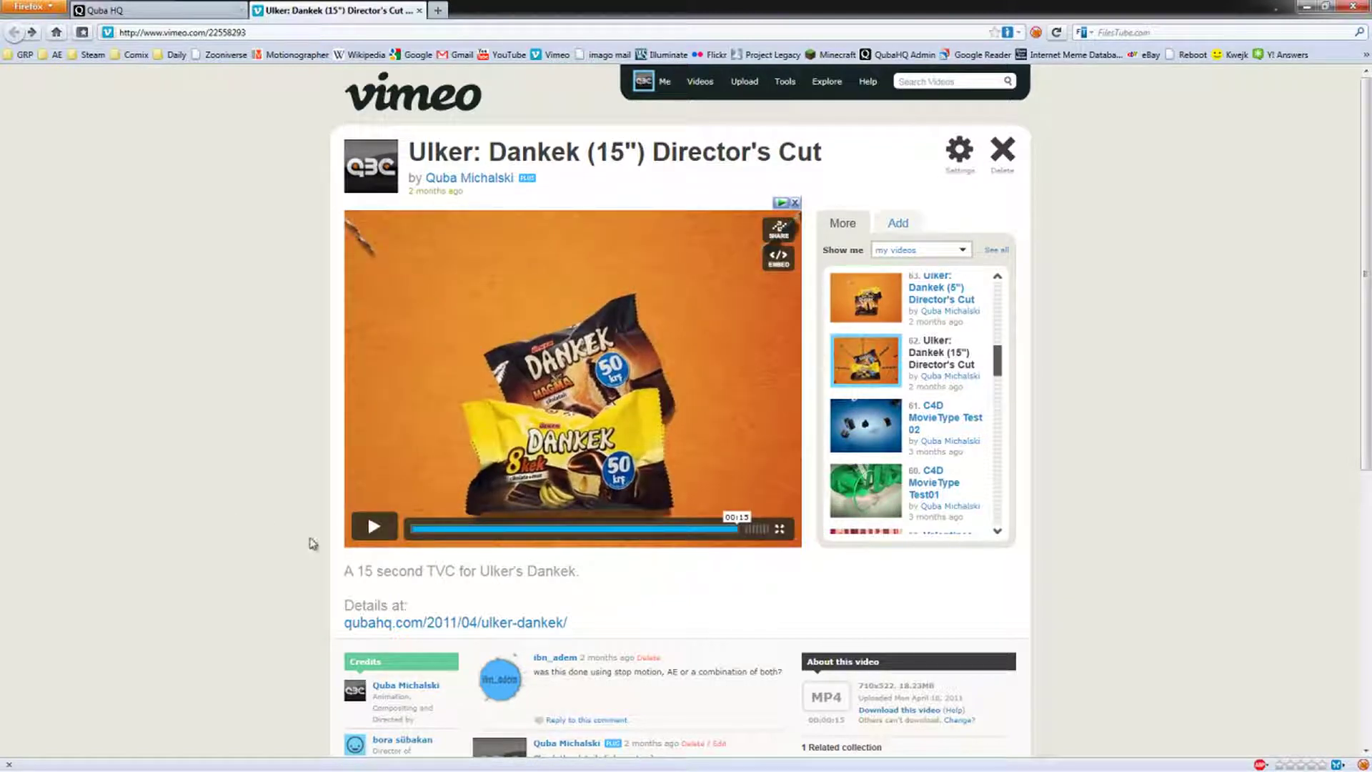
left_click(726, 530)
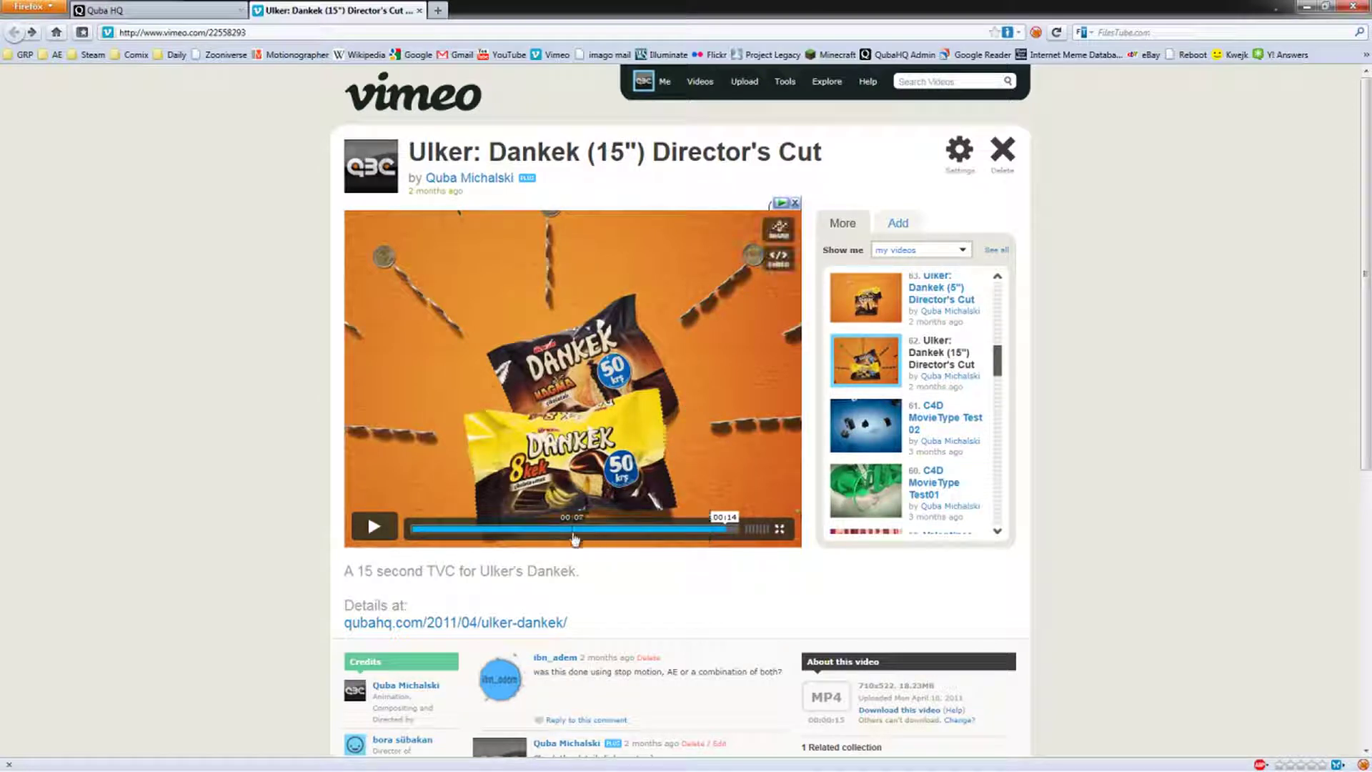
left_click_drag(583, 537, 556, 534)
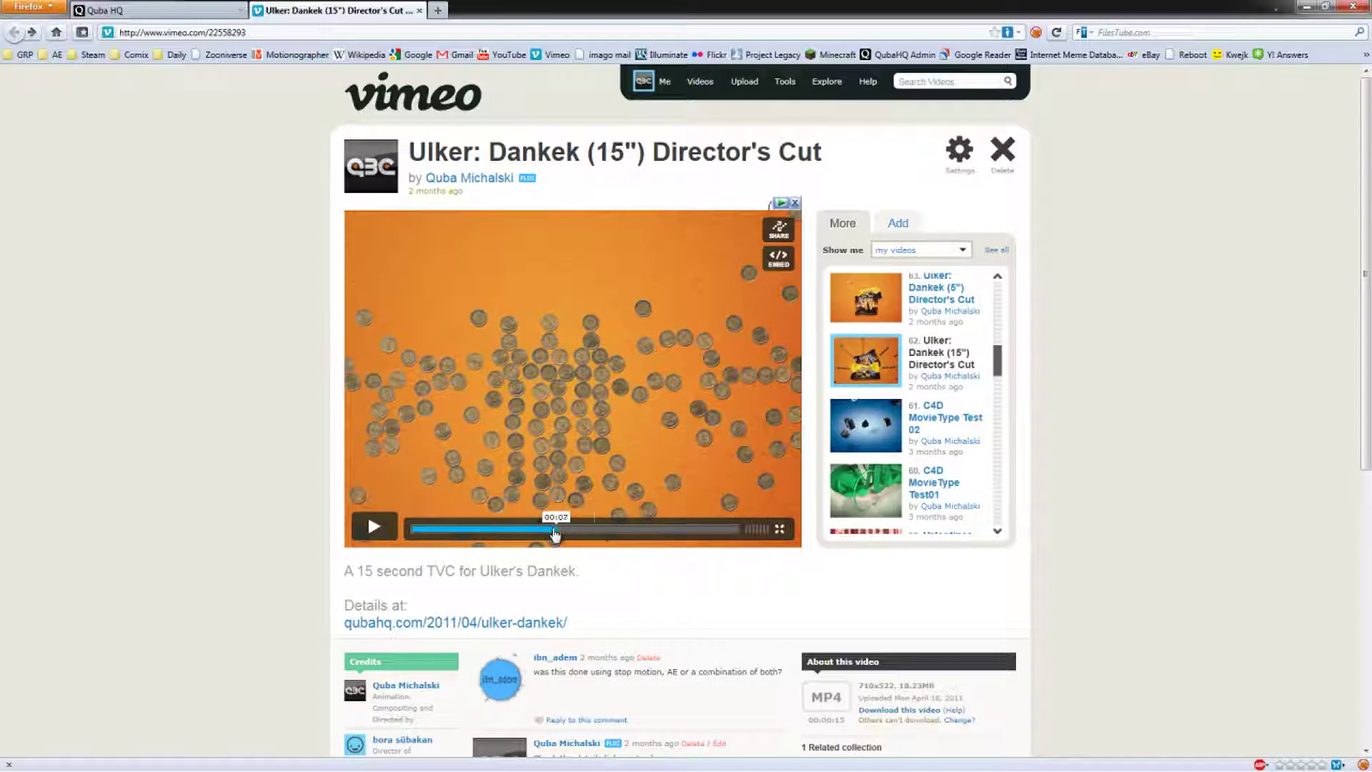
left_click(375, 529)
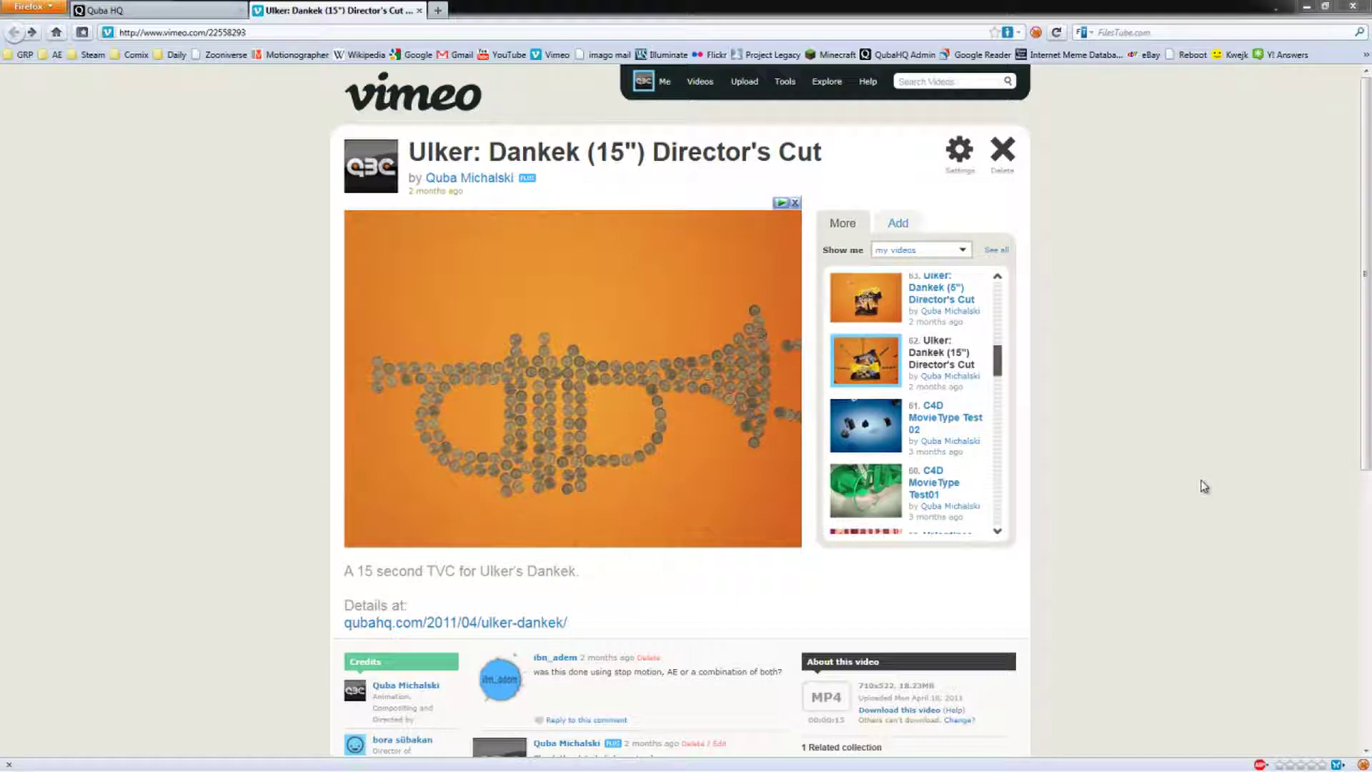
Step: Switch to Windows Explorer and open the (Footage) folder inside QHQ_StopMotionKit
key("alt+Tab")
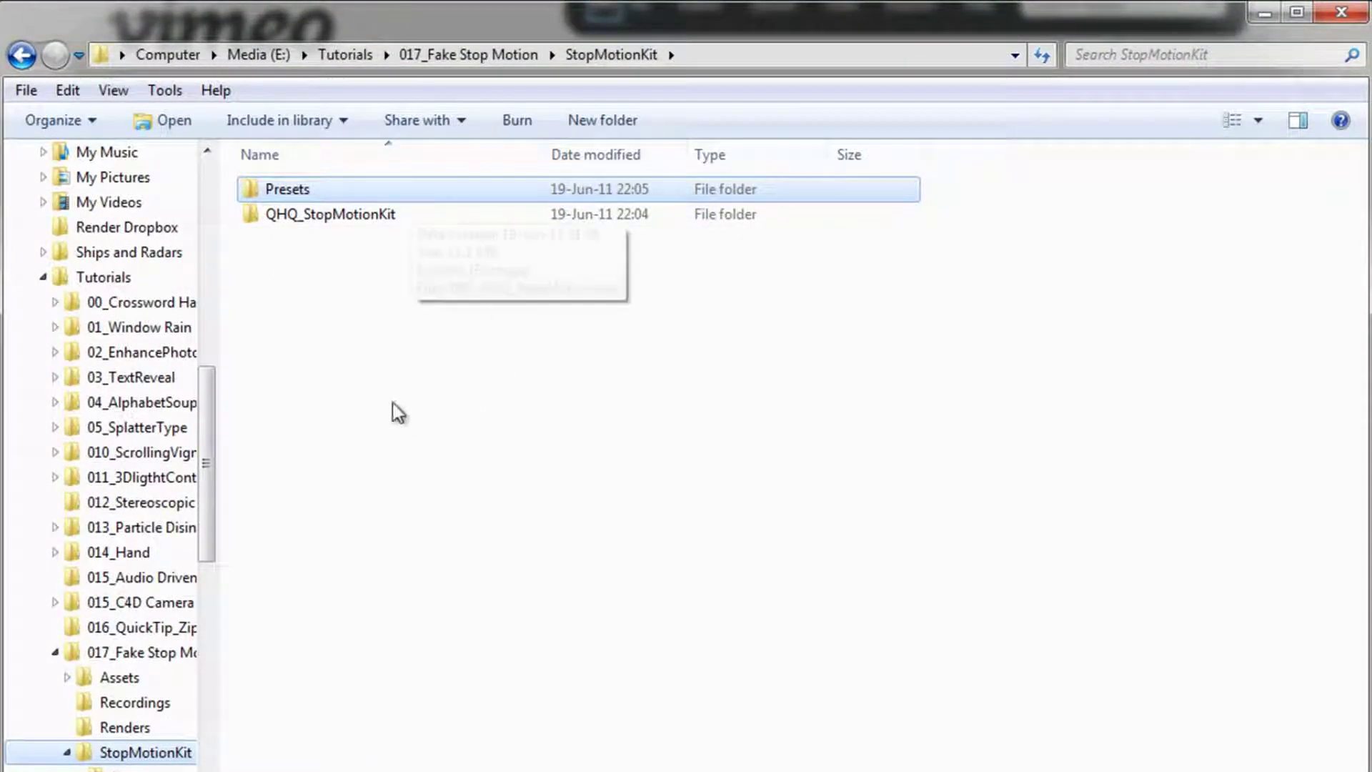
left_click(340, 308)
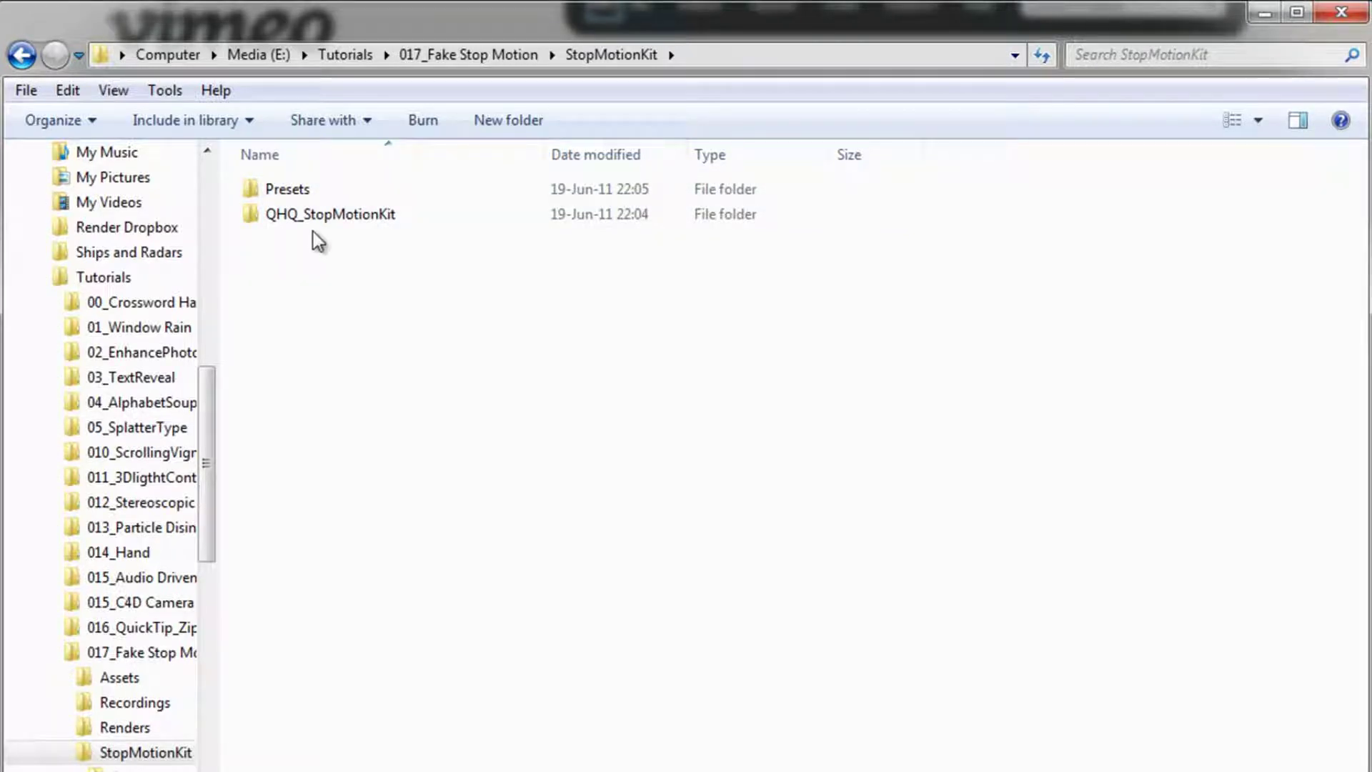
double_click(356, 213)
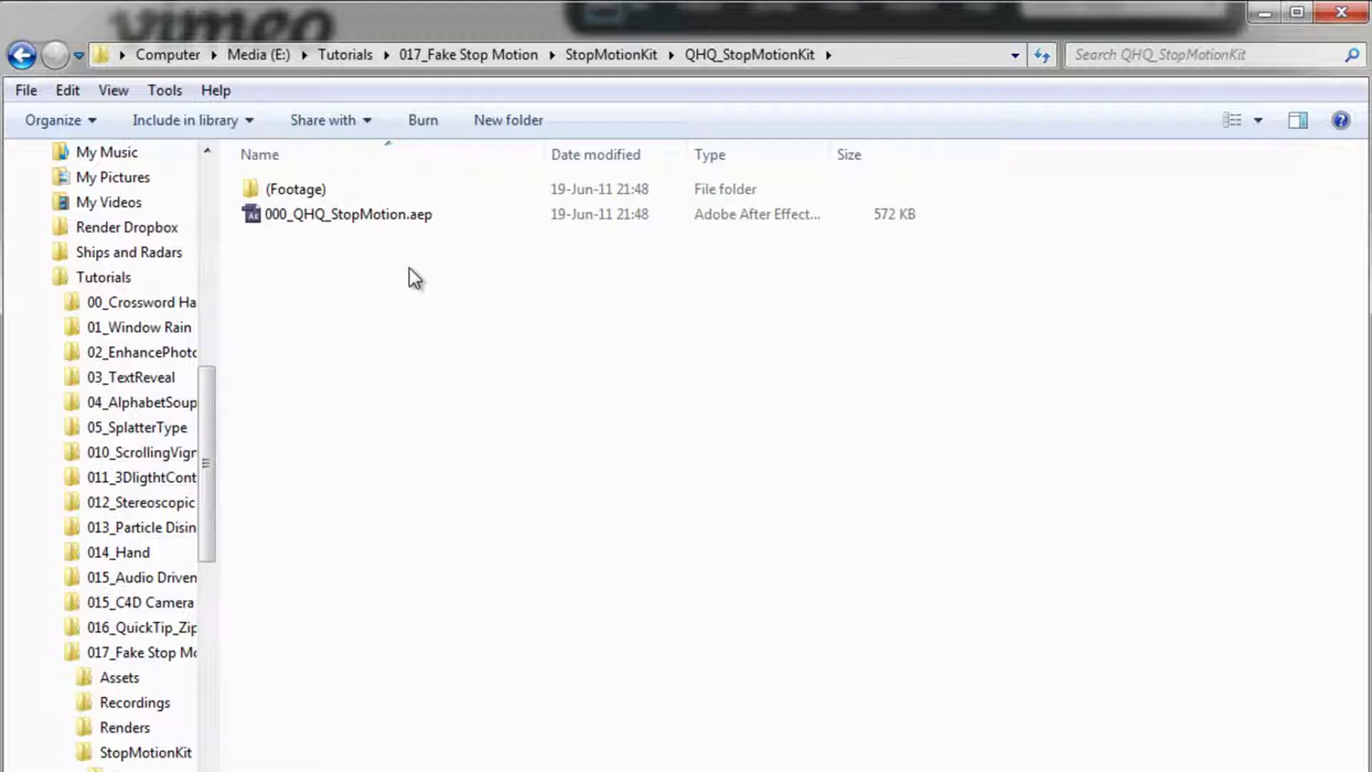
mouse_move(289, 200)
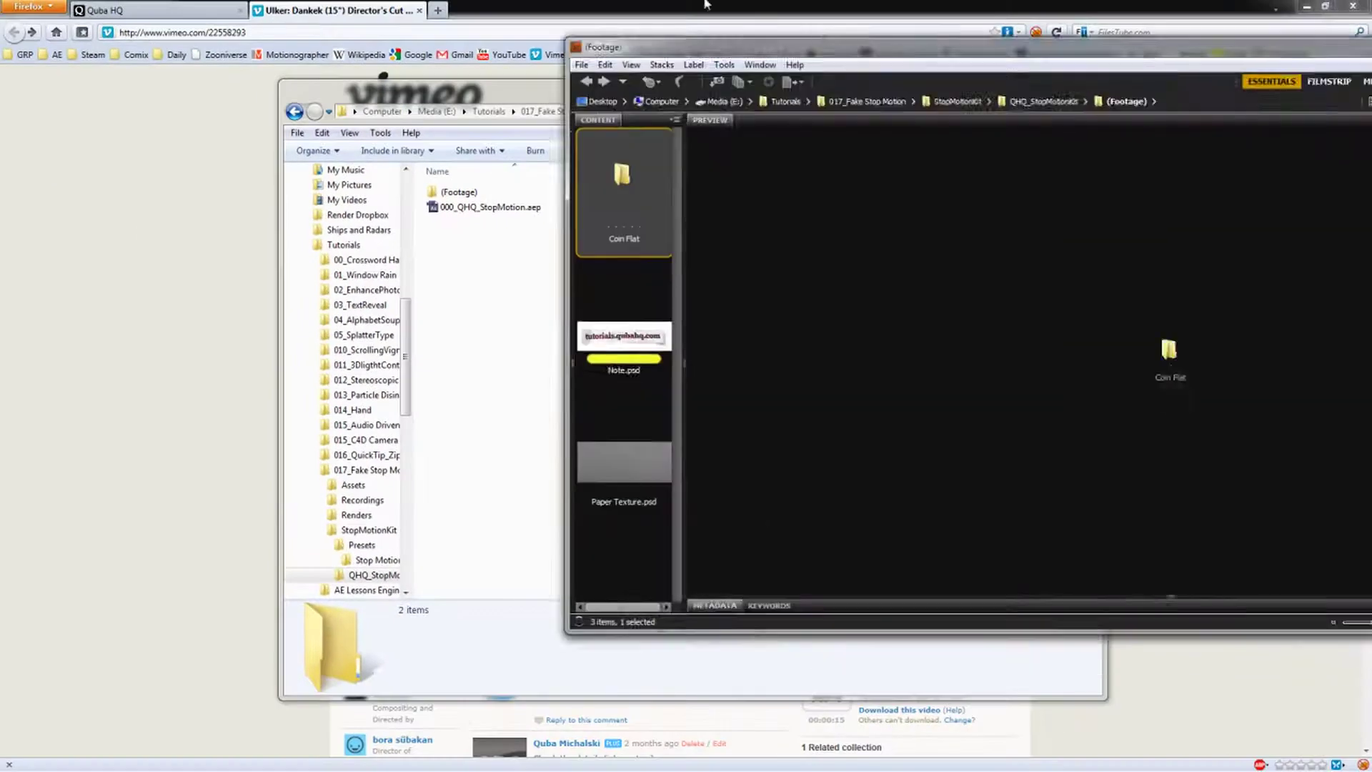
Step: Maximize the Adobe Bridge window and preview Note.psd and Paper Texture.psd
left_click_drag(896, 39, 532, 6)
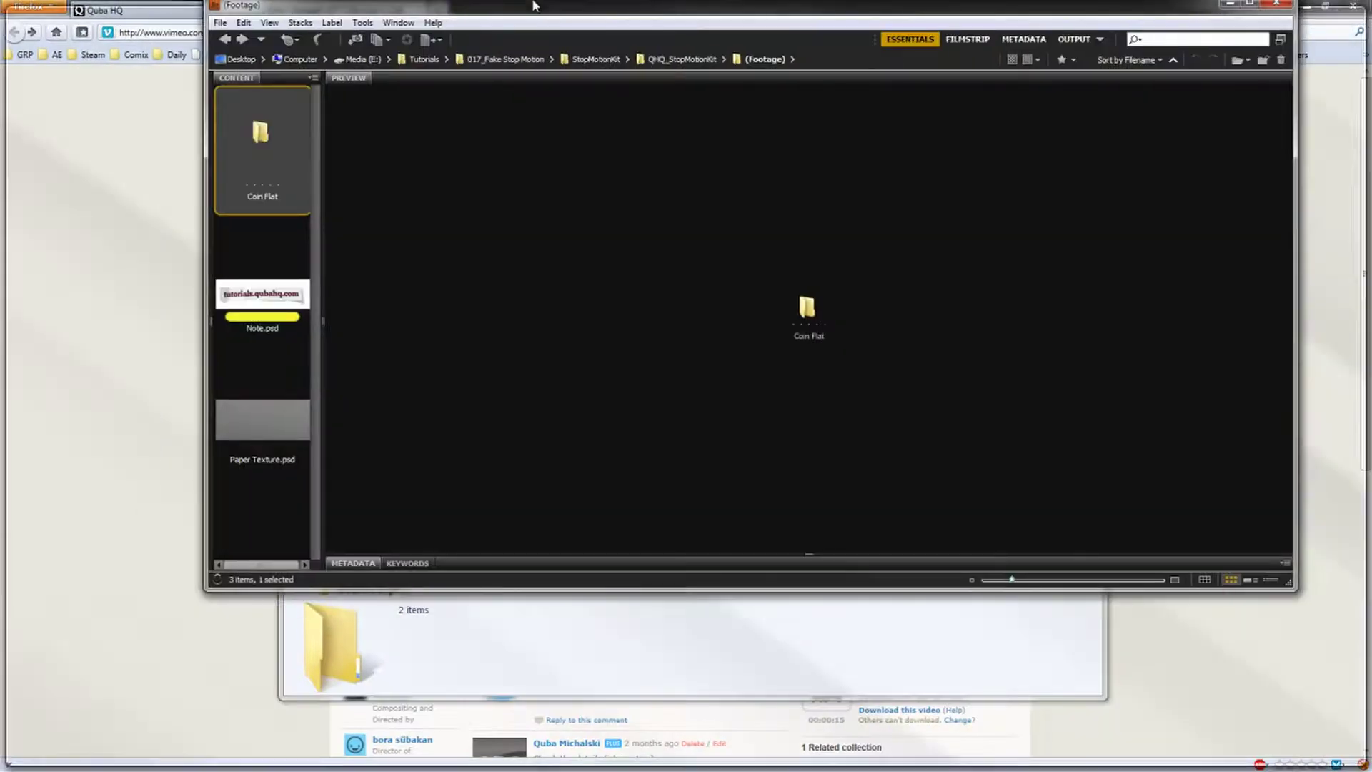
double_click(532, 6)
left_click(196, 159)
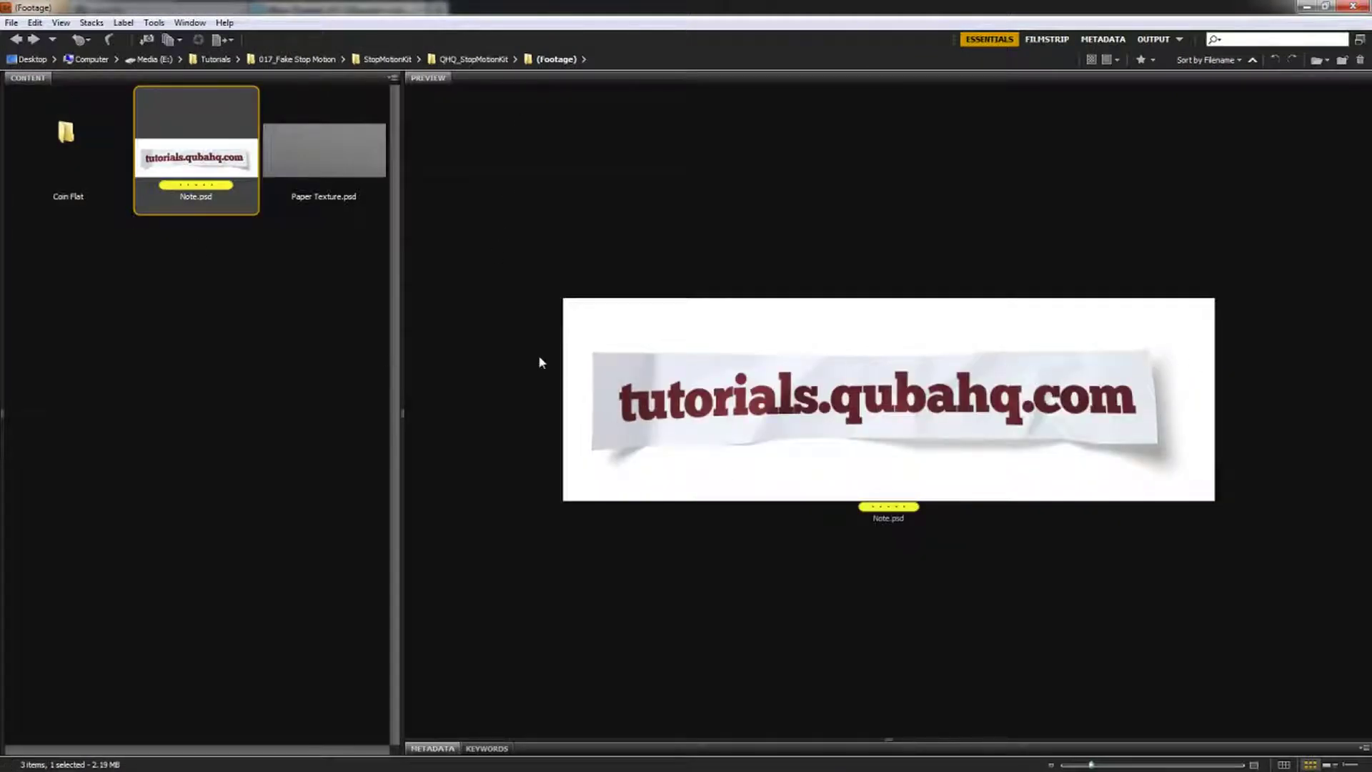
left_click(319, 167)
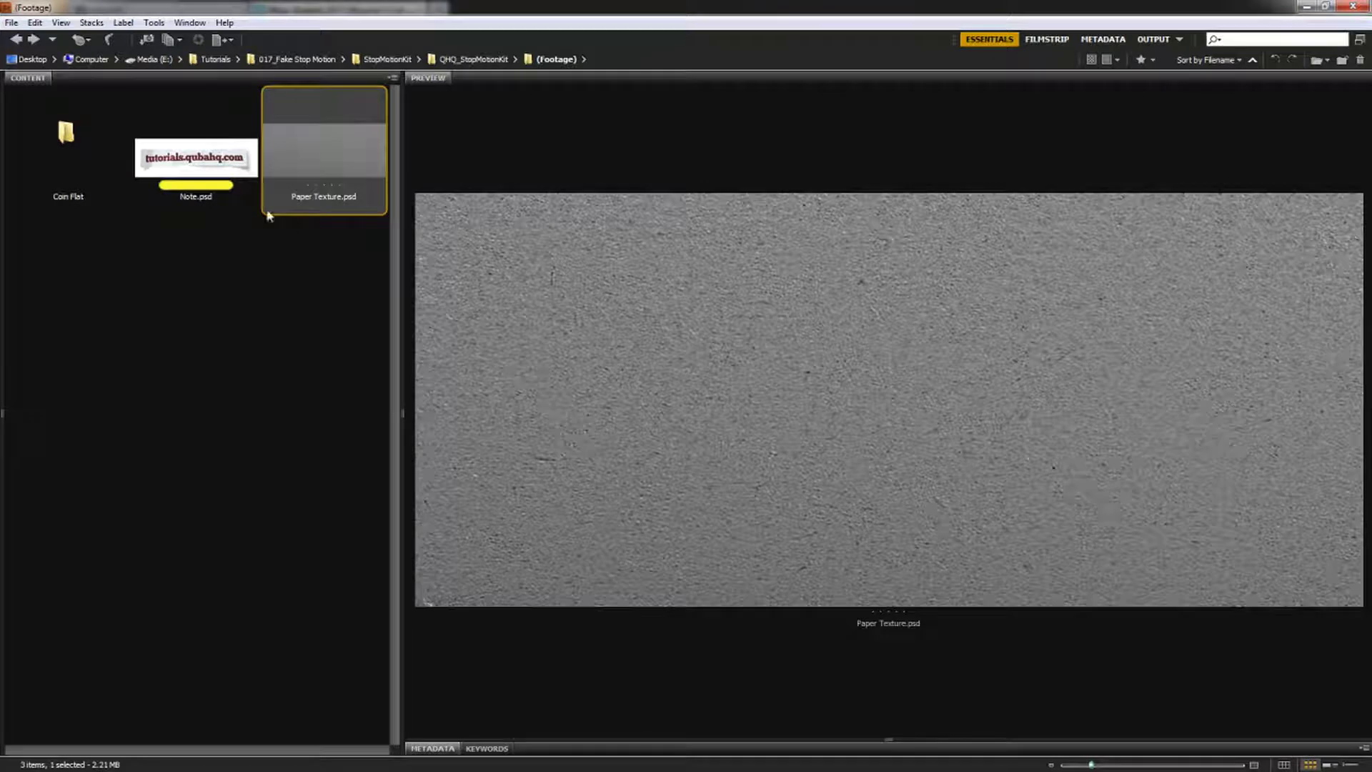
Step: Open the Coin Flat folder and preview its coin images in sequence from CoinA_00000.tif to CoinA_00012.tif
double_click(66, 131)
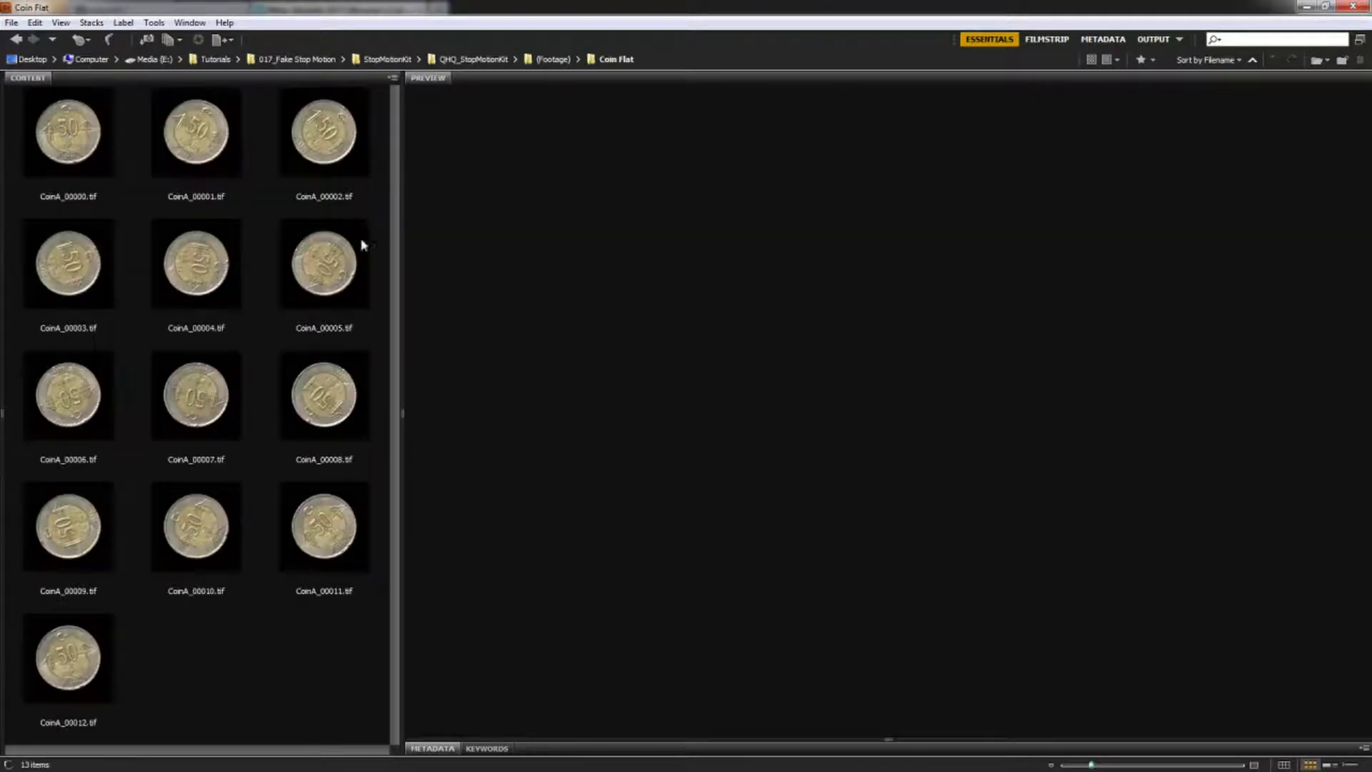
left_click(80, 137)
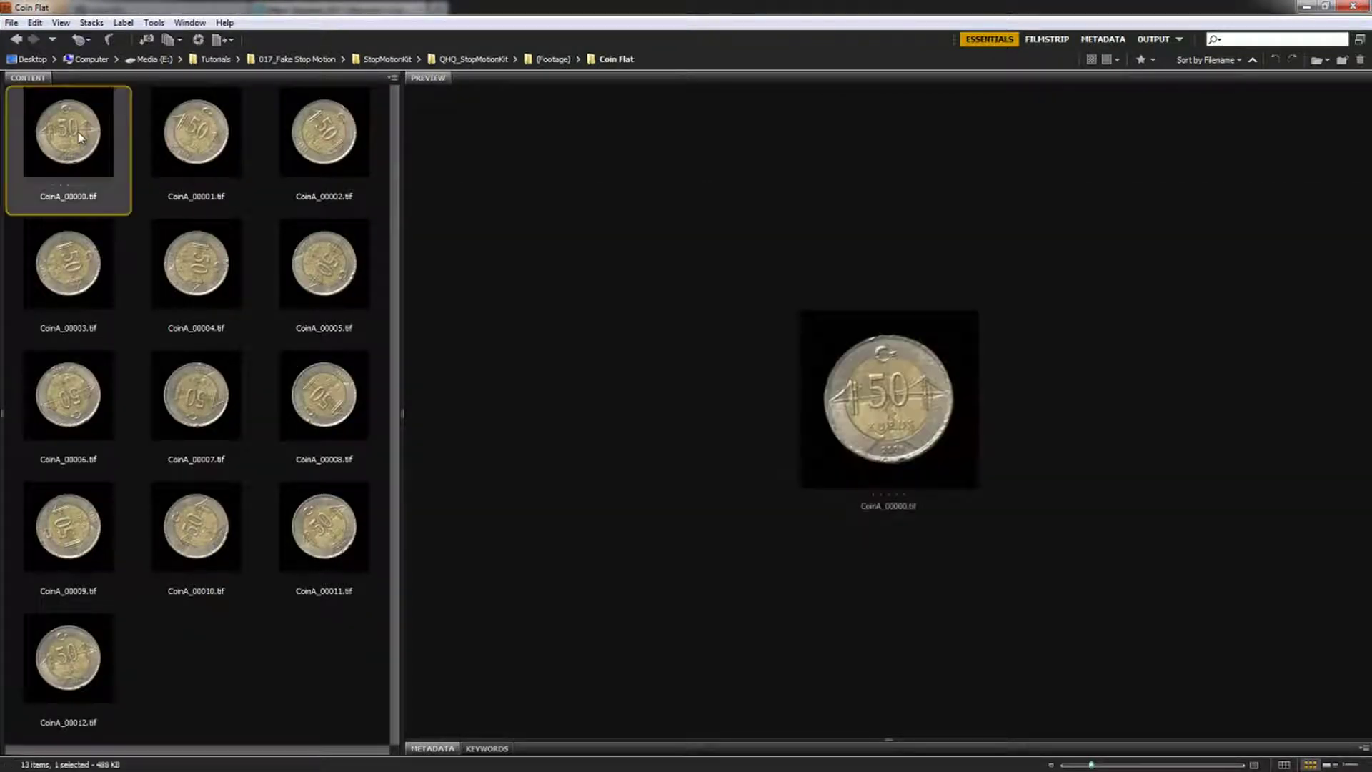
key("Right")
key("Right")
key("Right")
key("Right")
key("Right")
key("Right")
key("Right")
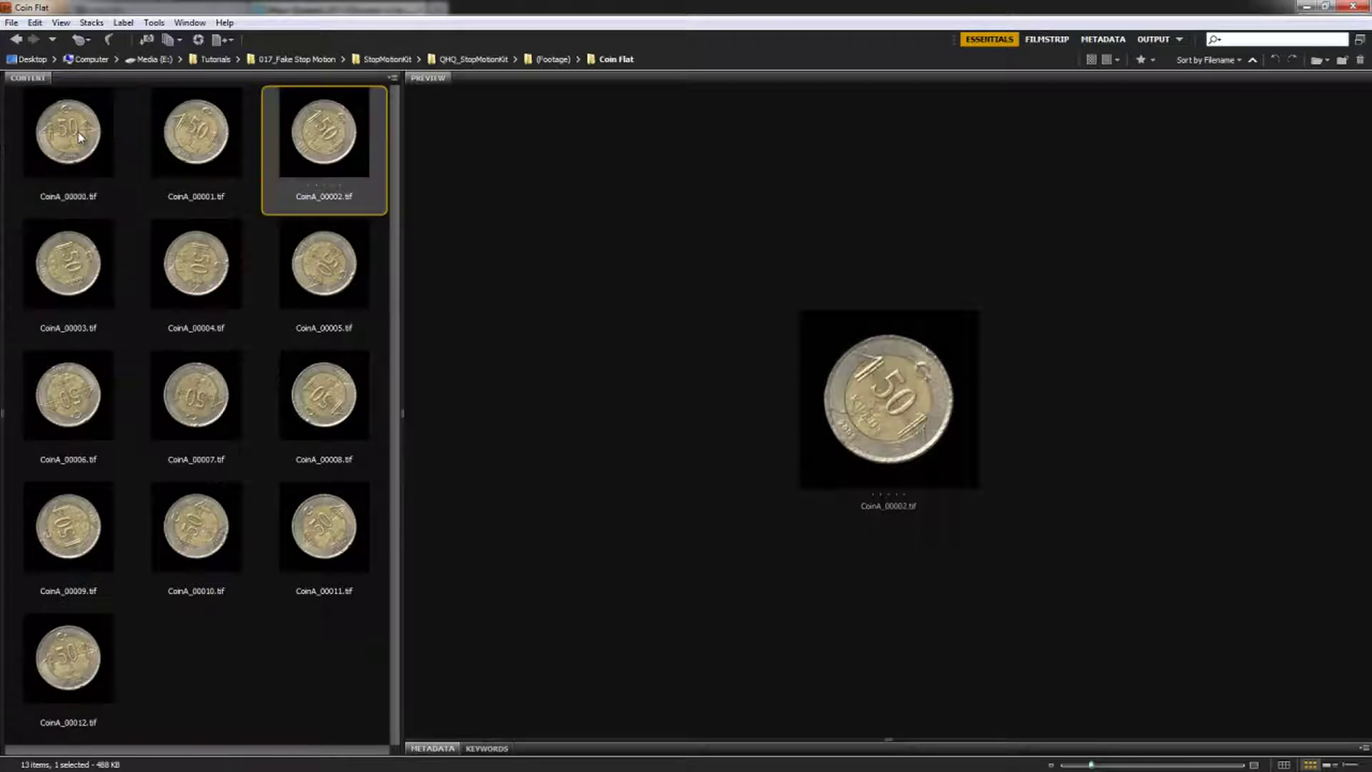
key("Right")
key("Right")
key("Right")
key("Right")
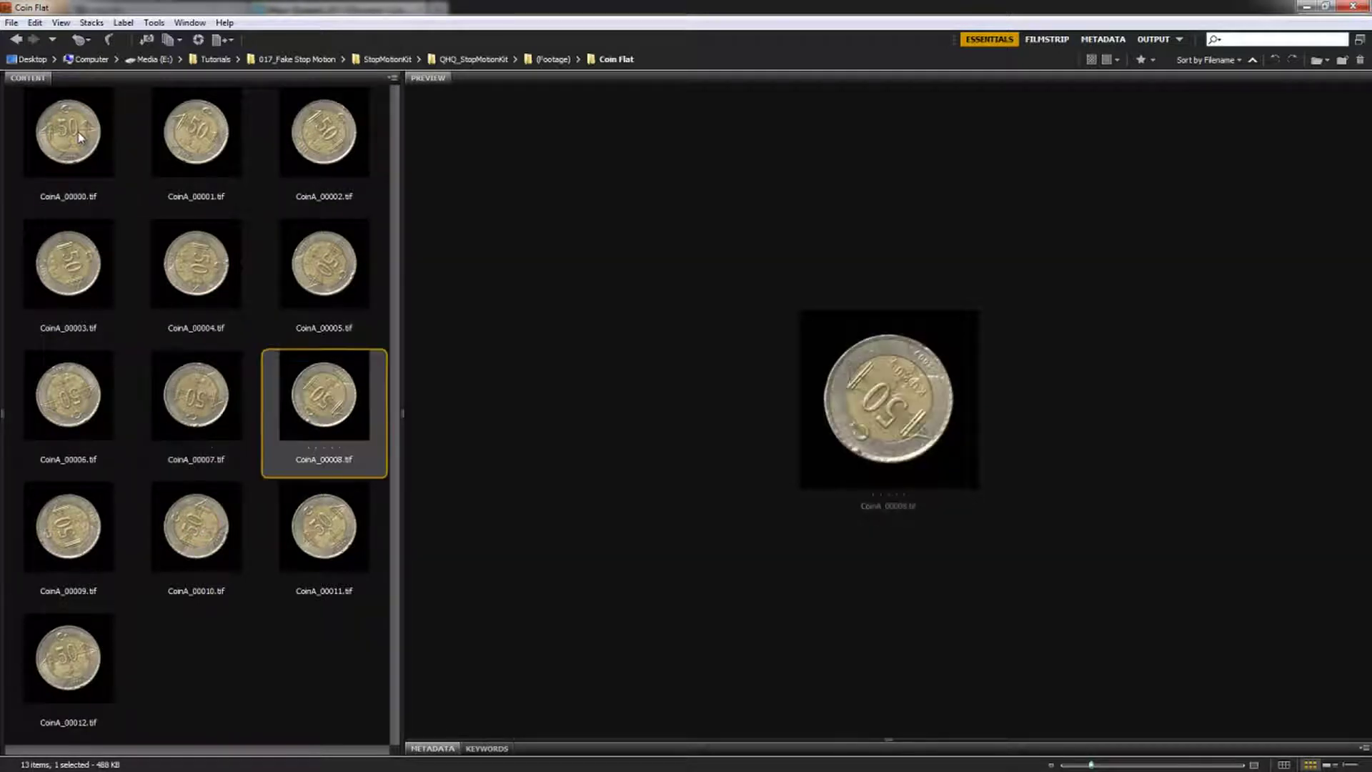
key("Right")
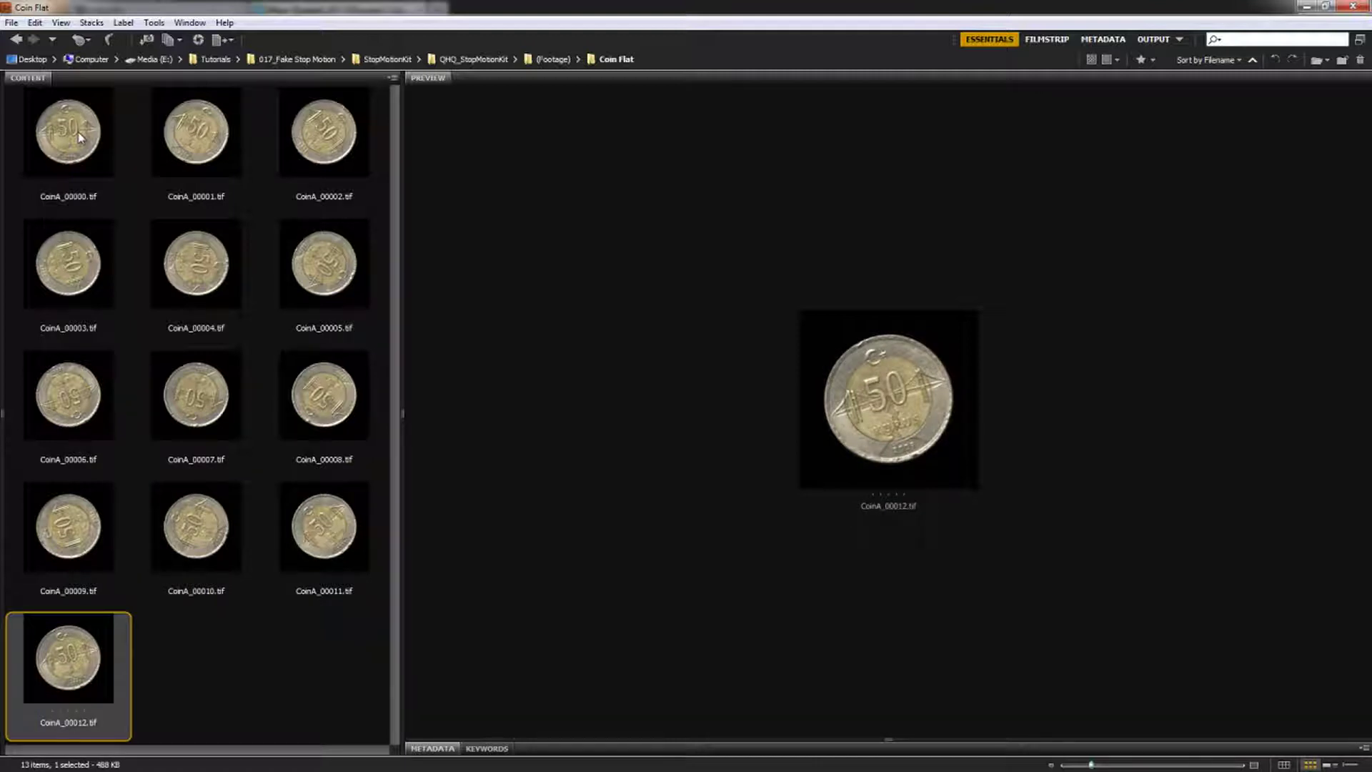
Step: Leave the Coin Flat folder, inspect the preset files in Presets > Stop Motion Kit in Windows Explorer, and return to the Presets folder
left_click(554, 59)
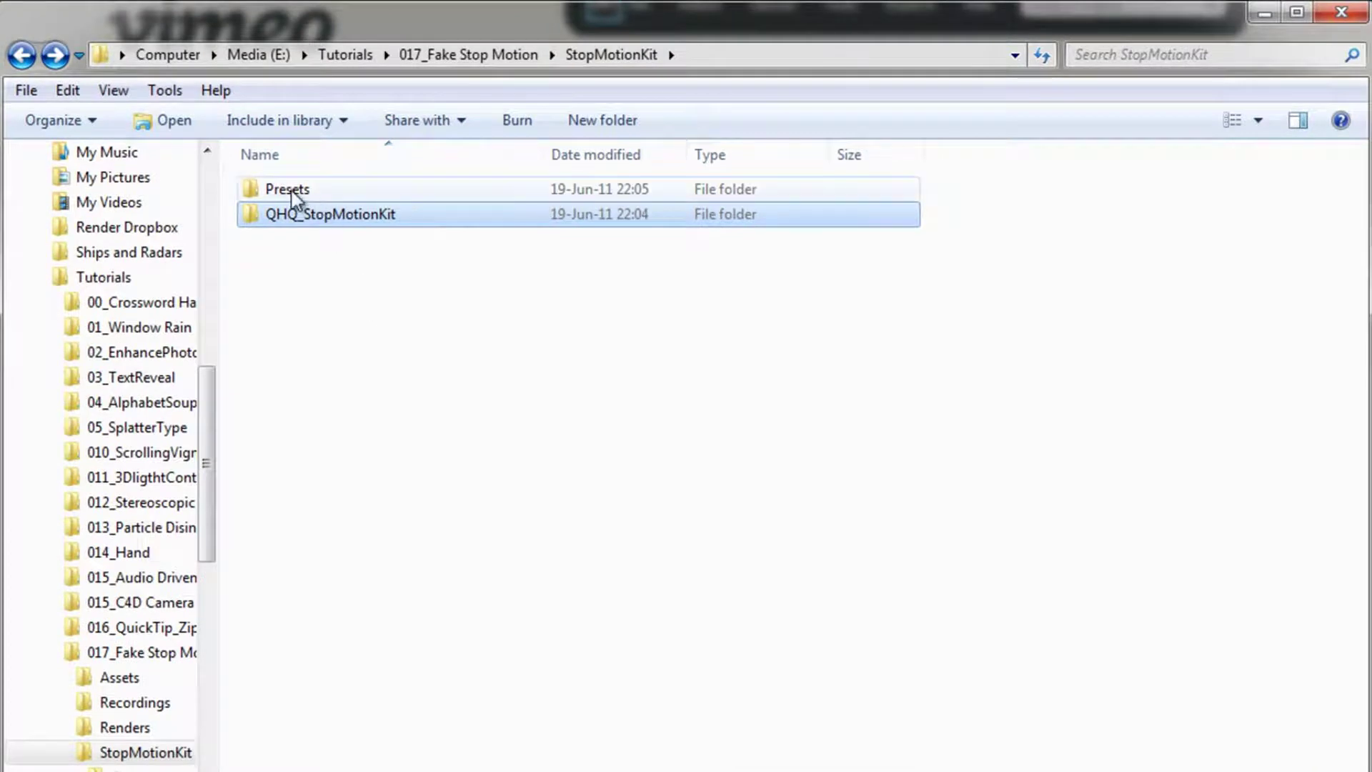
left_click(386, 193)
double_click(290, 190)
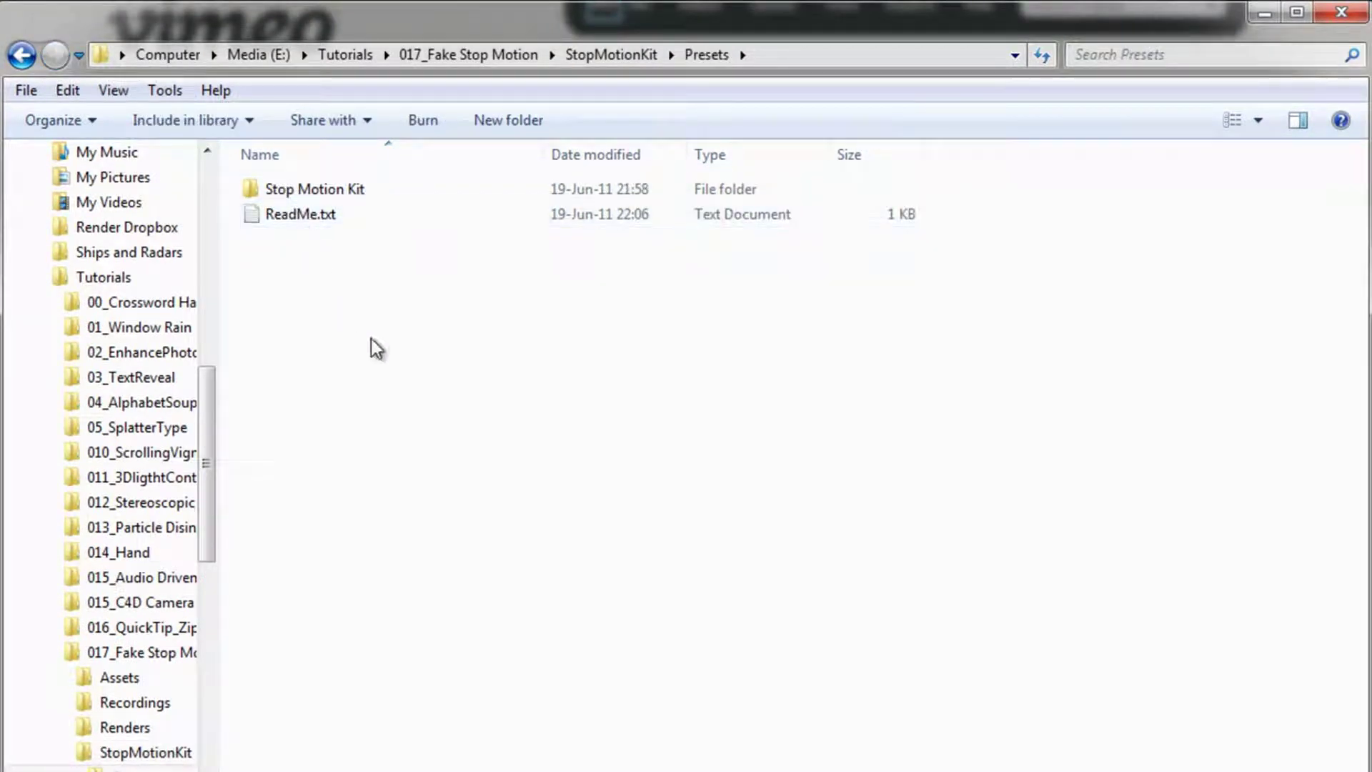
double_click(353, 195)
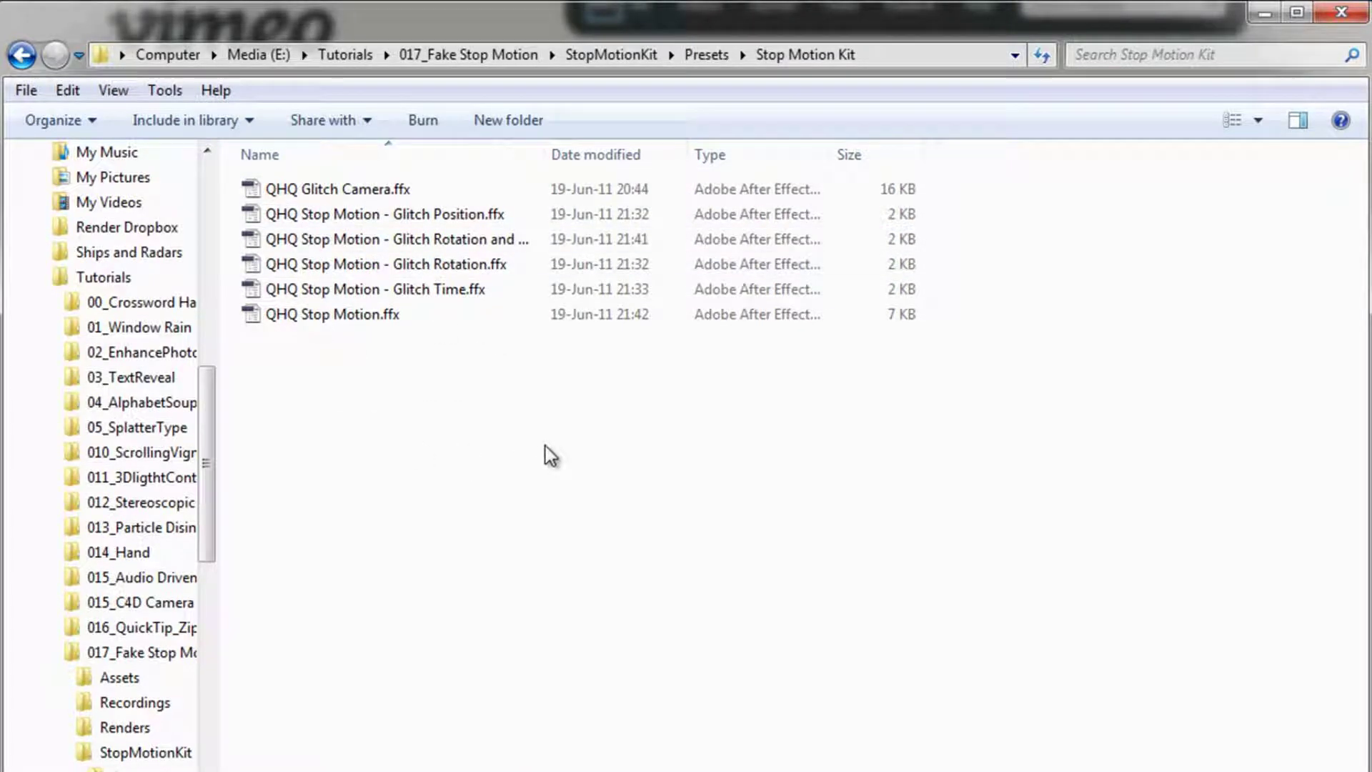
left_click(22, 55)
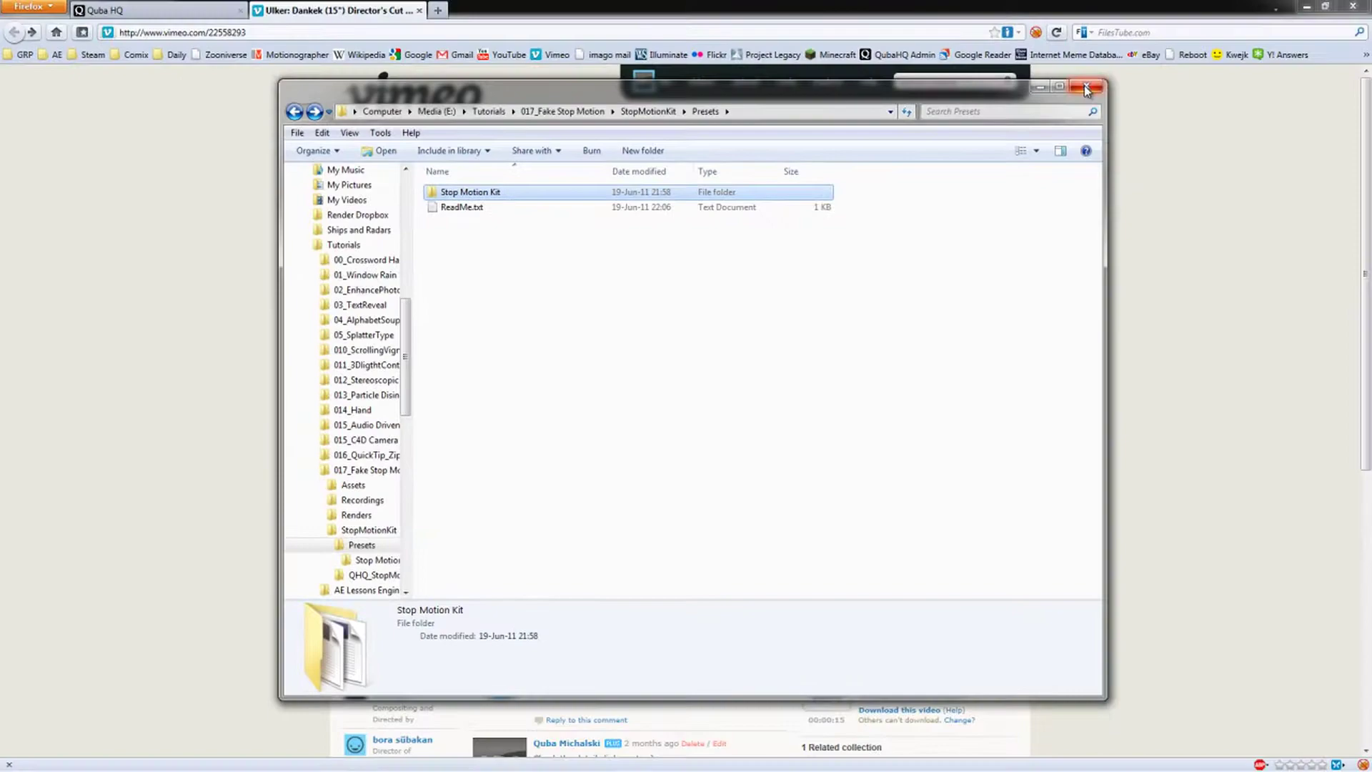
Step: Close the Windows Explorer window and the Firefox window with both its tabs
left_click(1085, 89)
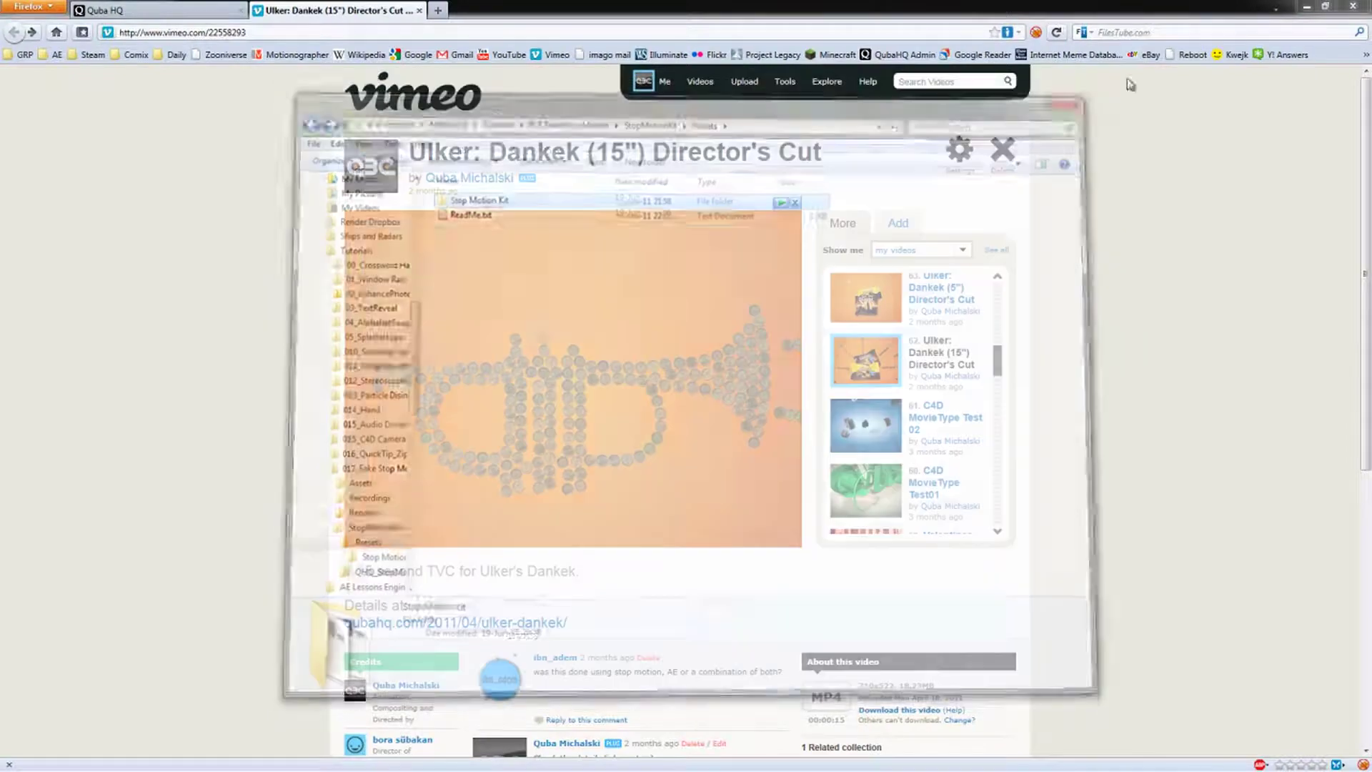
left_click(1353, 6)
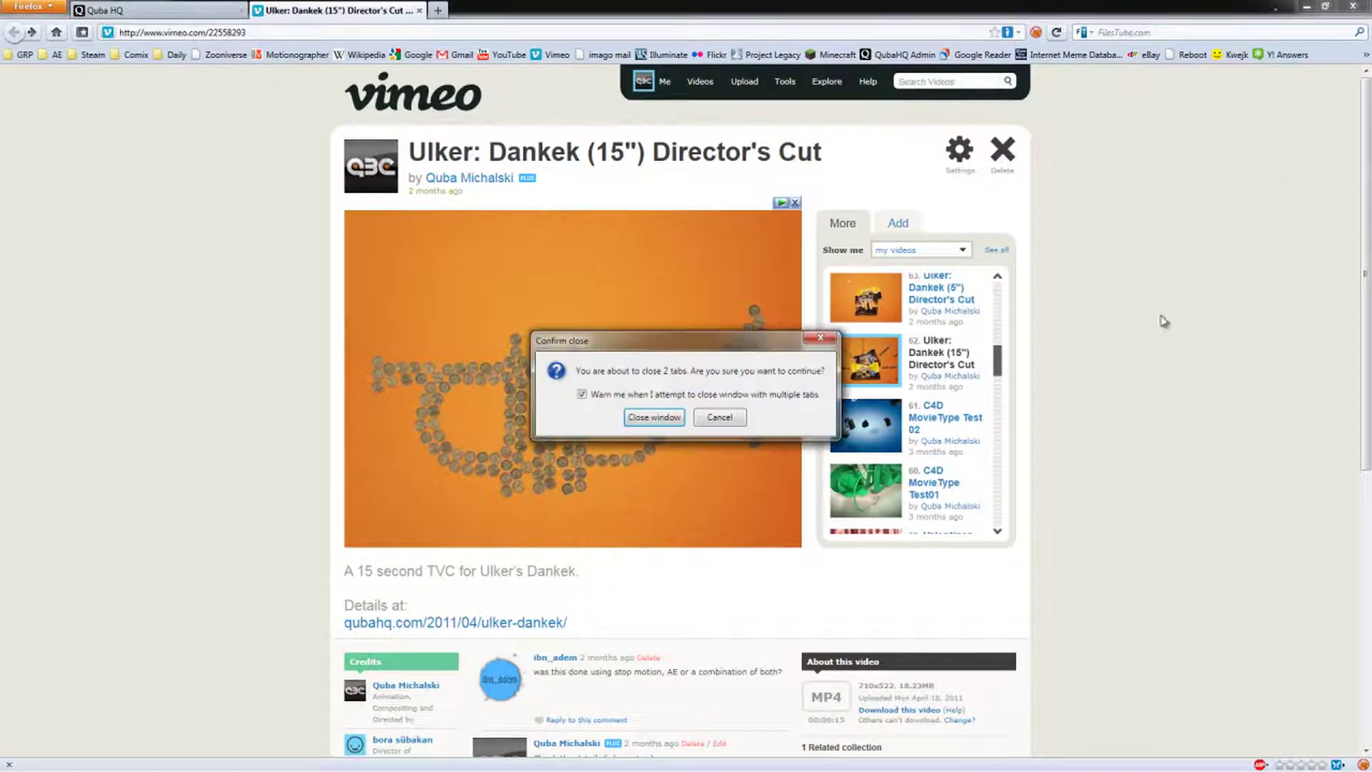
left_click(654, 417)
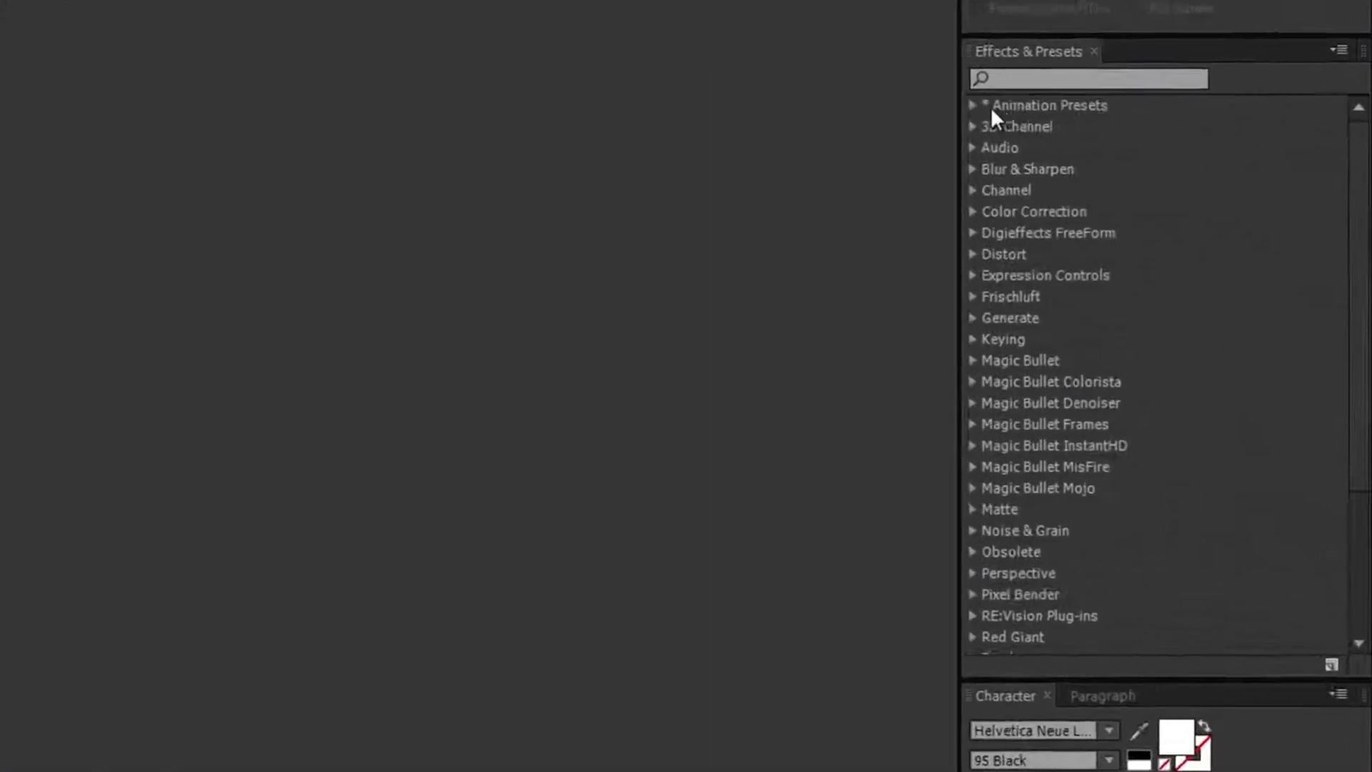
Step: In After Effects, examine the Stop Motion Kit presets under Animation Presets > Presets > _QubaHQ_, and collapse the folders again
left_click(943, 78)
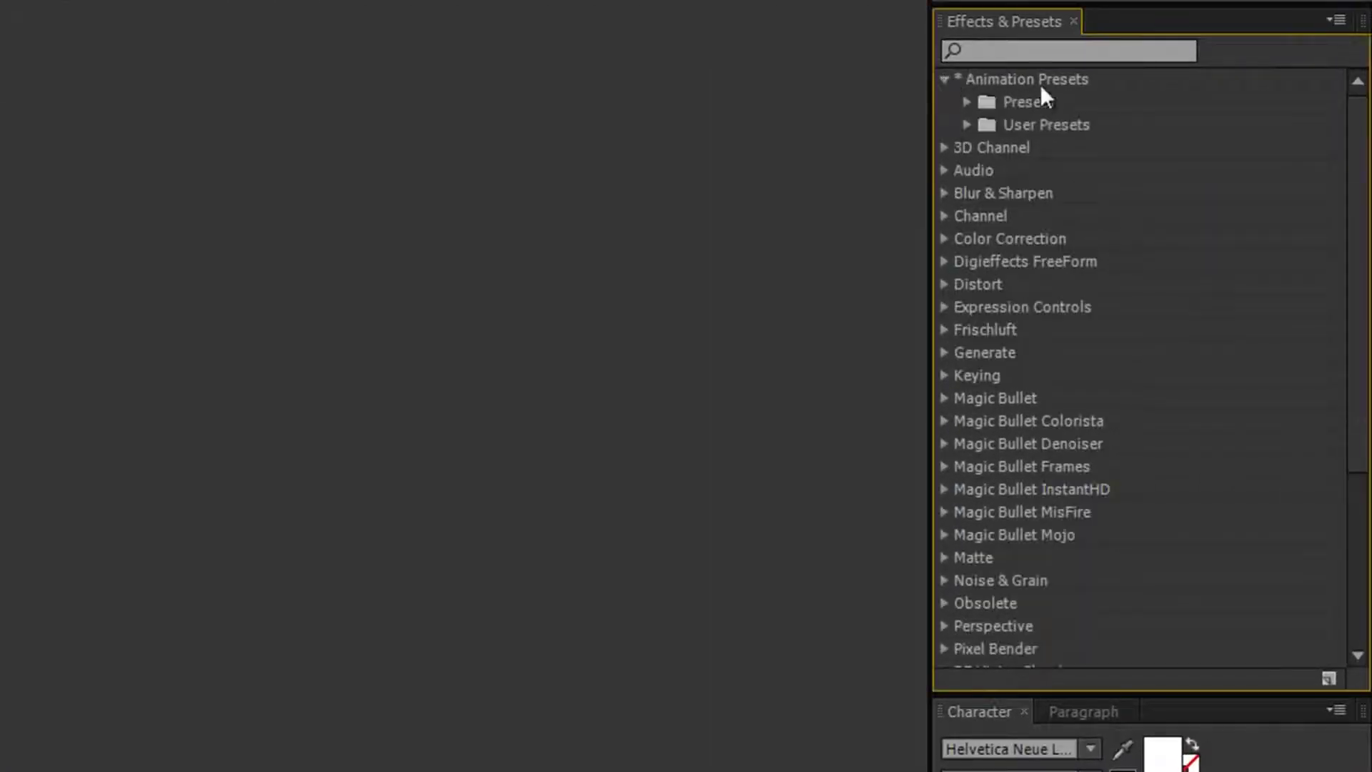
left_click(966, 103)
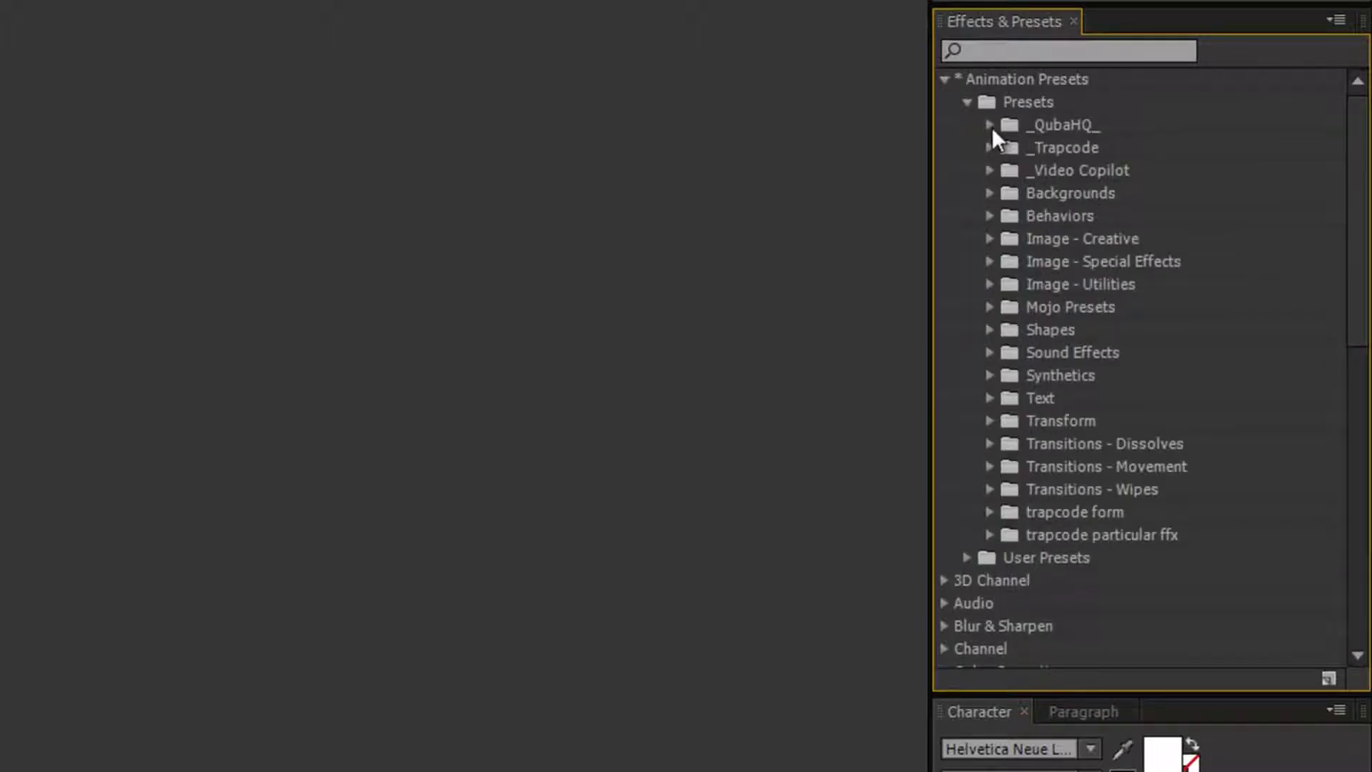
left_click(991, 125)
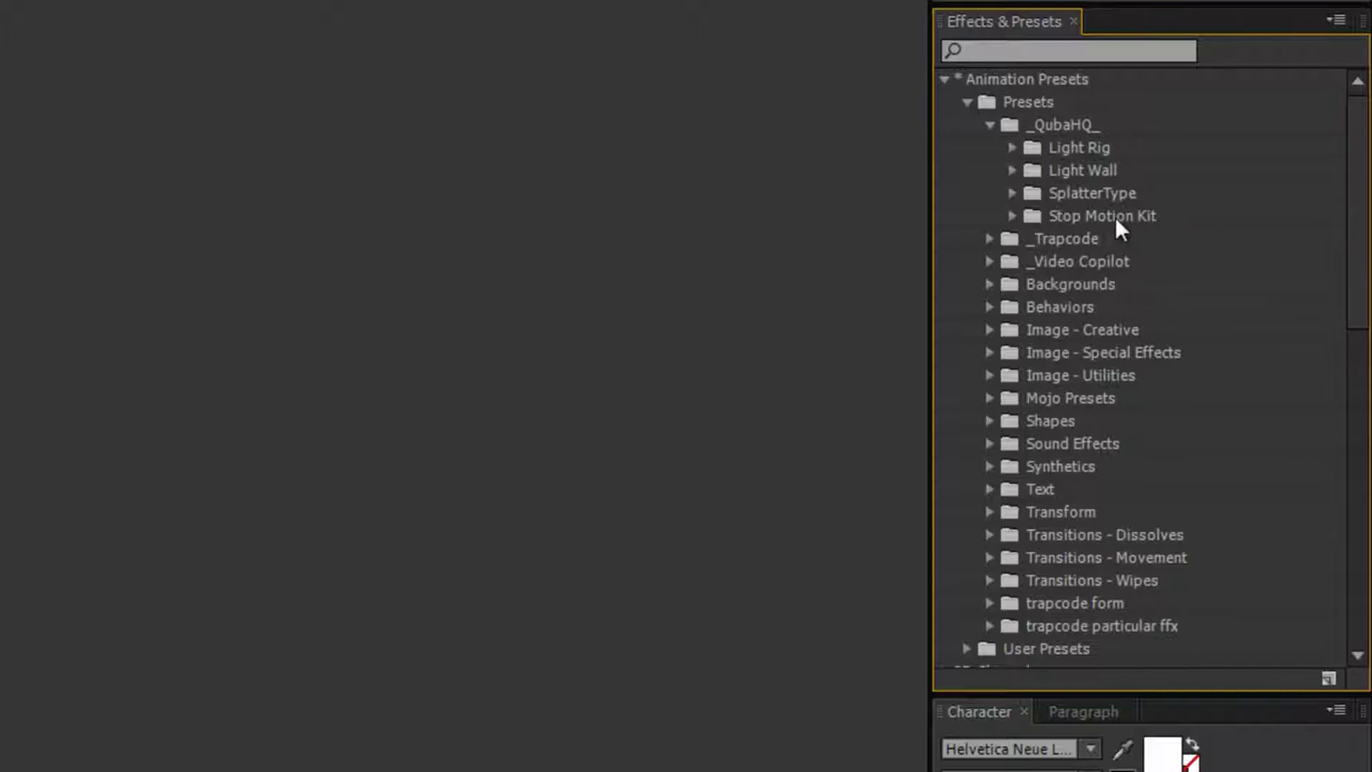
left_click(1012, 215)
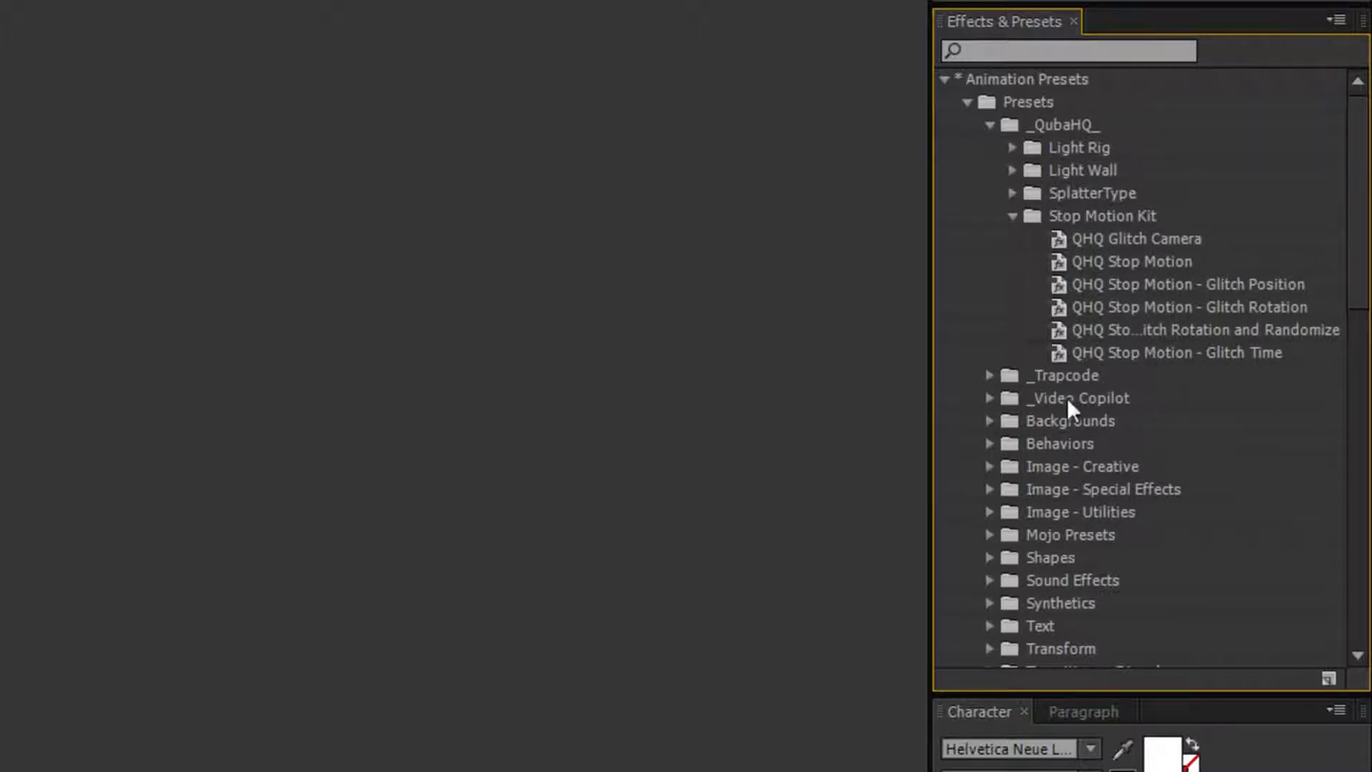
left_click(1013, 216)
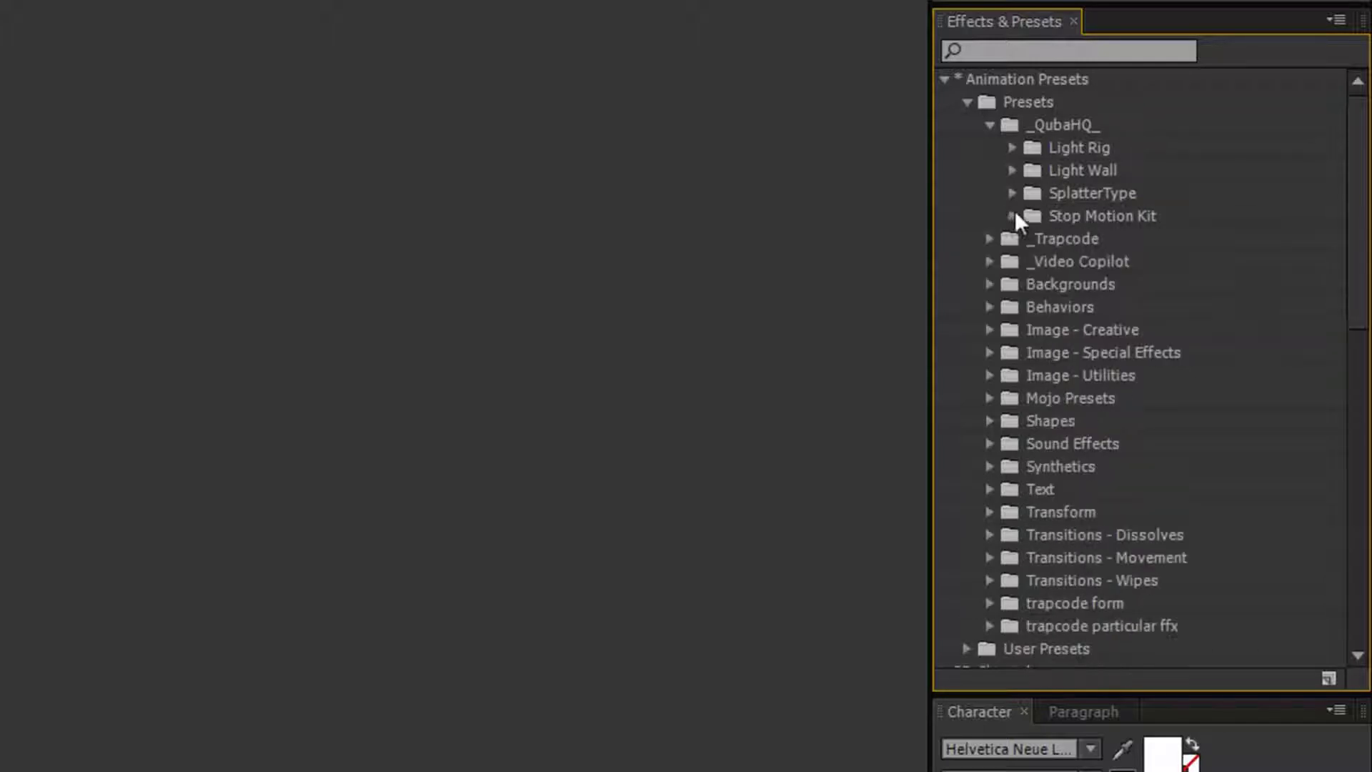
left_click(944, 79)
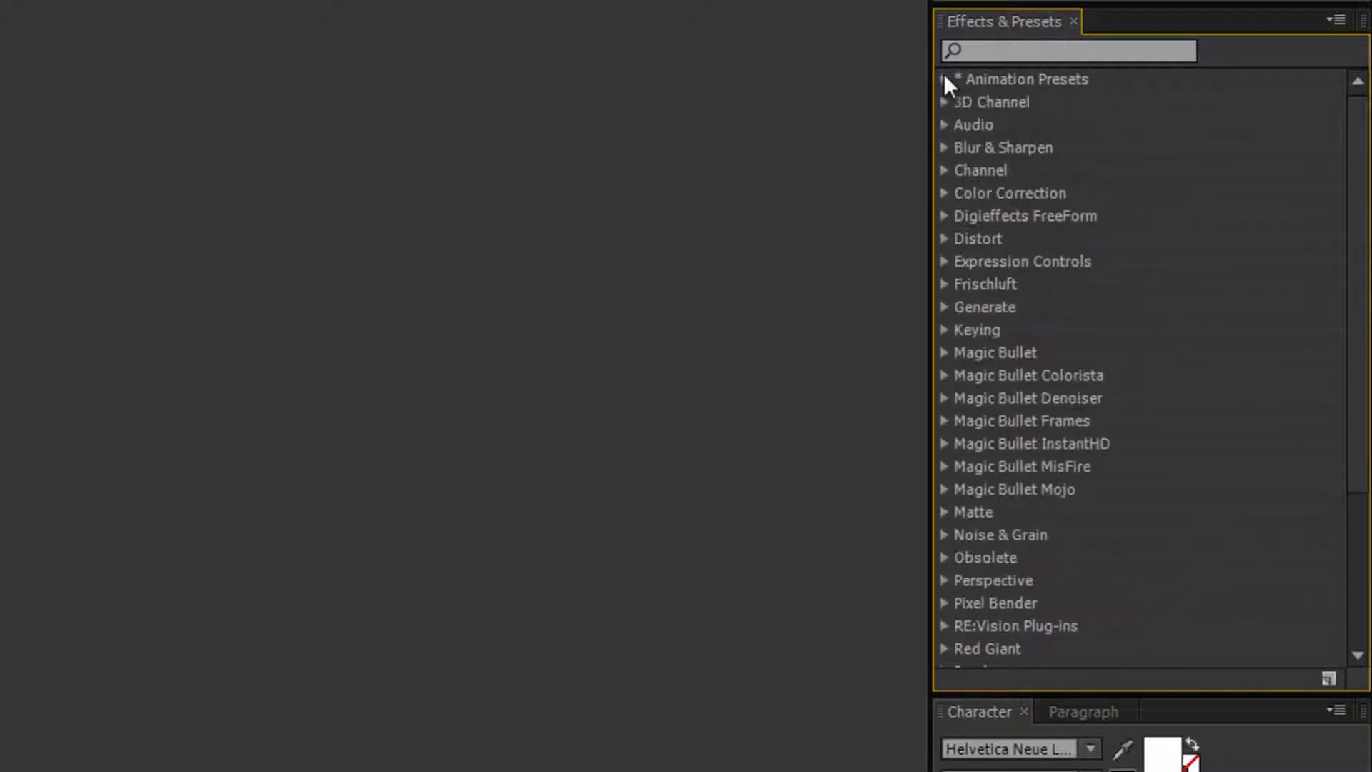
Step: Filter the effects and presets by "qhq" and select the QHQ Stop Motion preset
left_click(1042, 51)
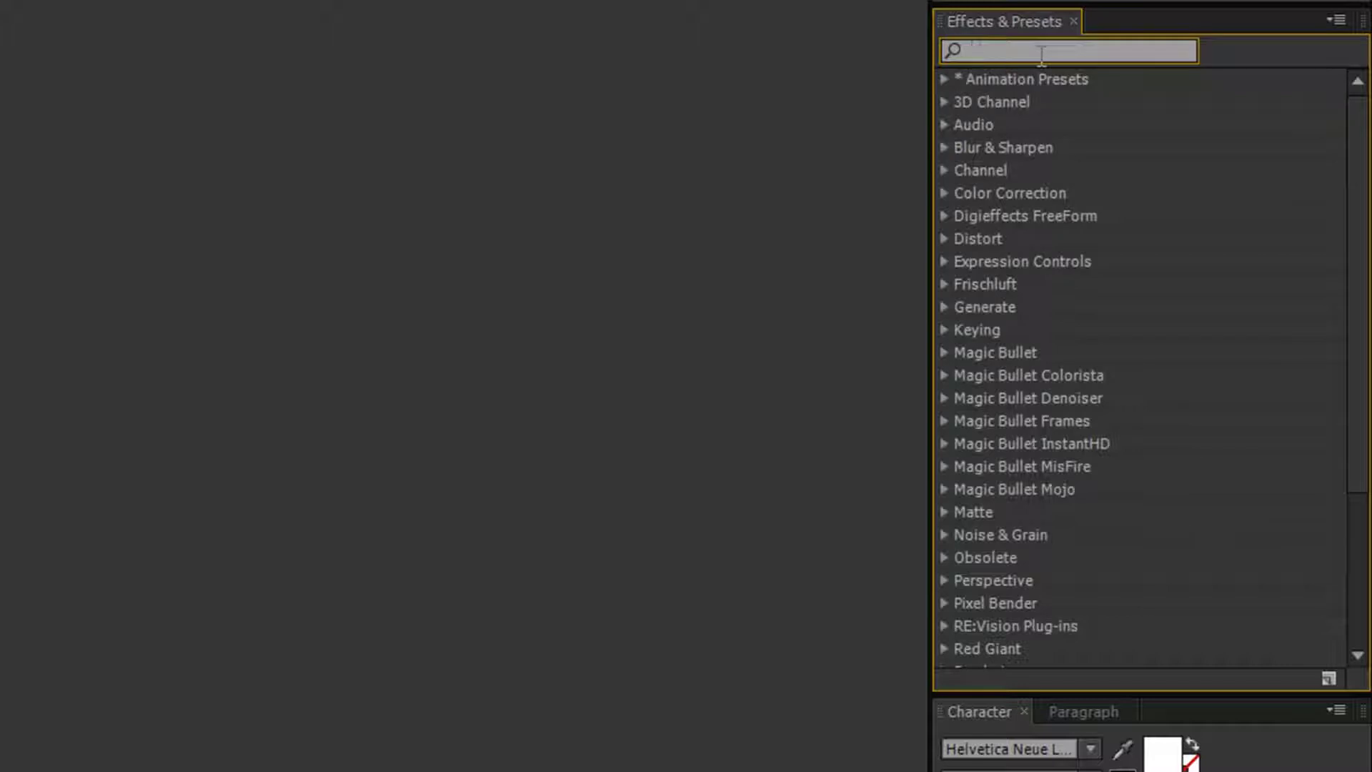
type("qhq")
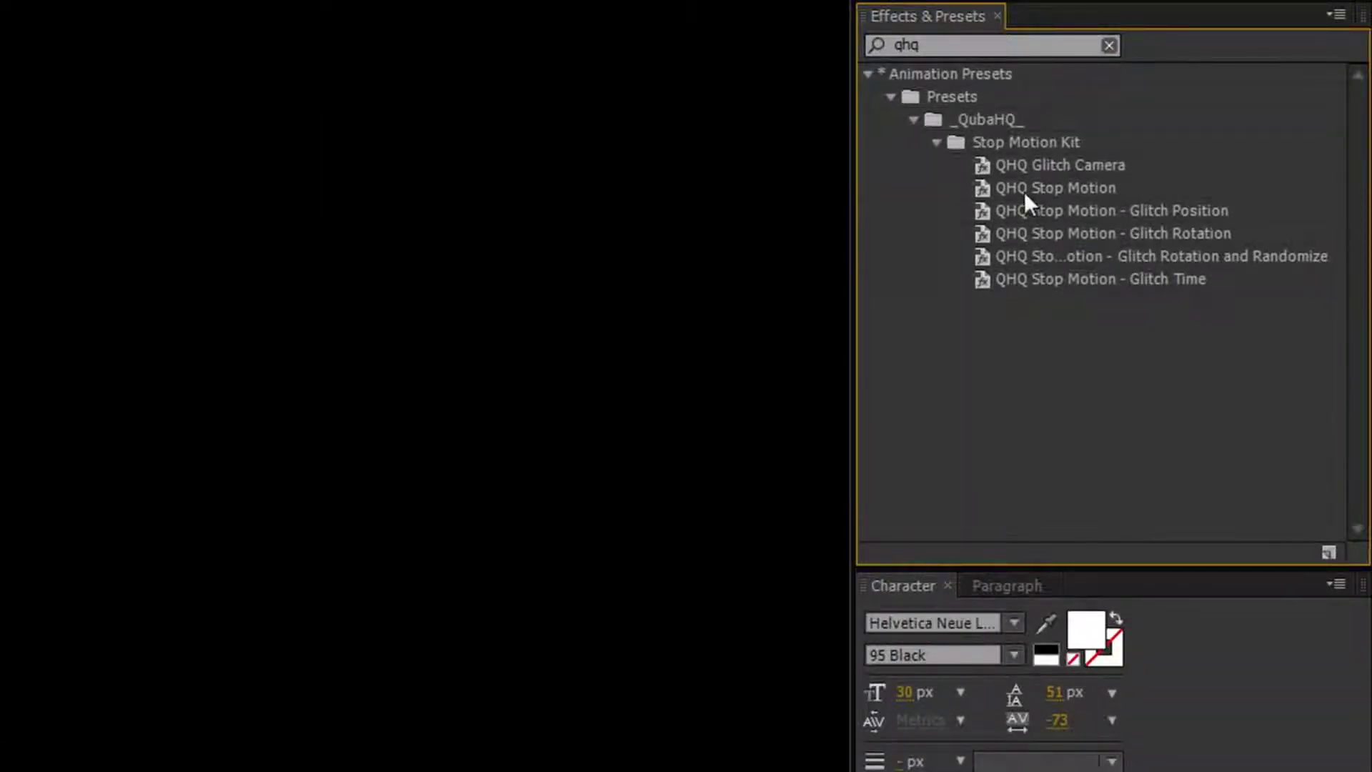
left_click(1103, 188)
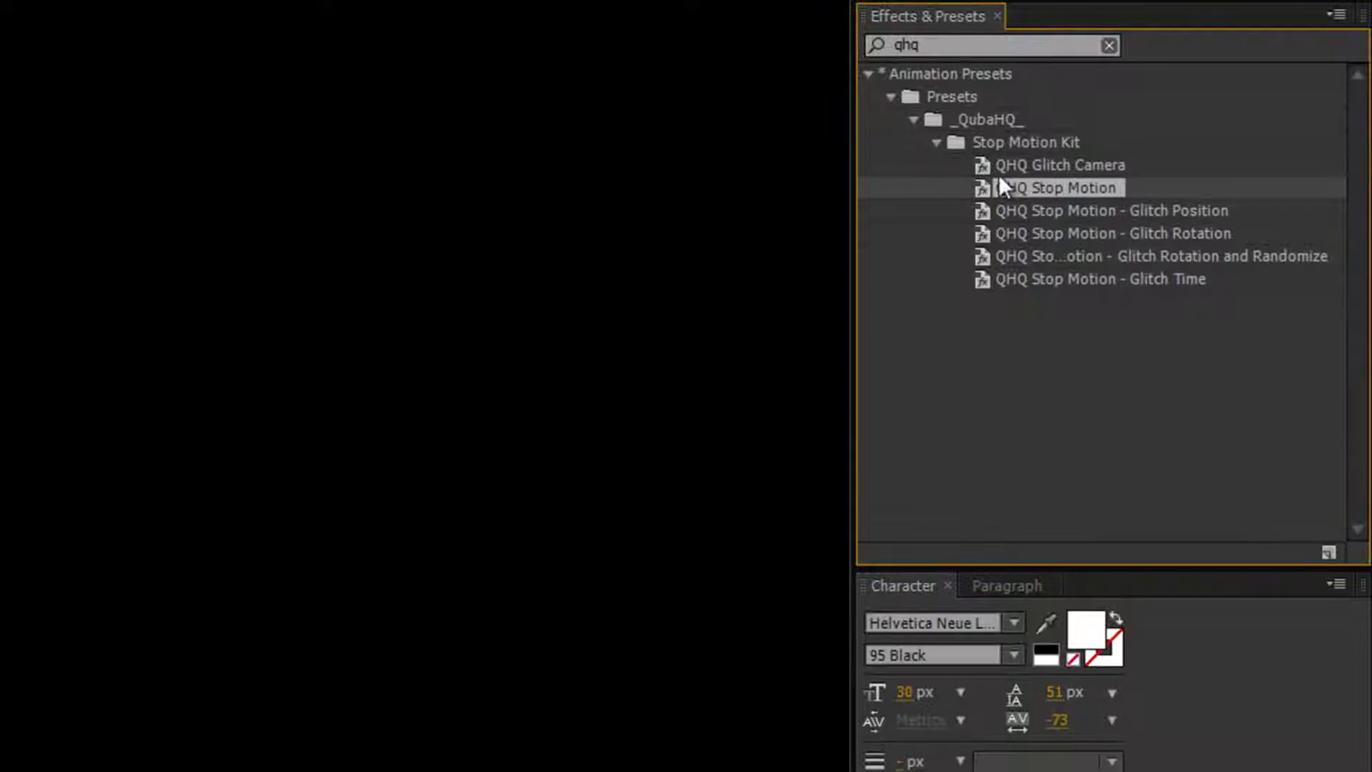
Step: Examine the QHQ Glitch Camera preset and the four glitch presets for position, rotation, randomized rotation and time in Stop Motion Kit
left_click(1105, 164)
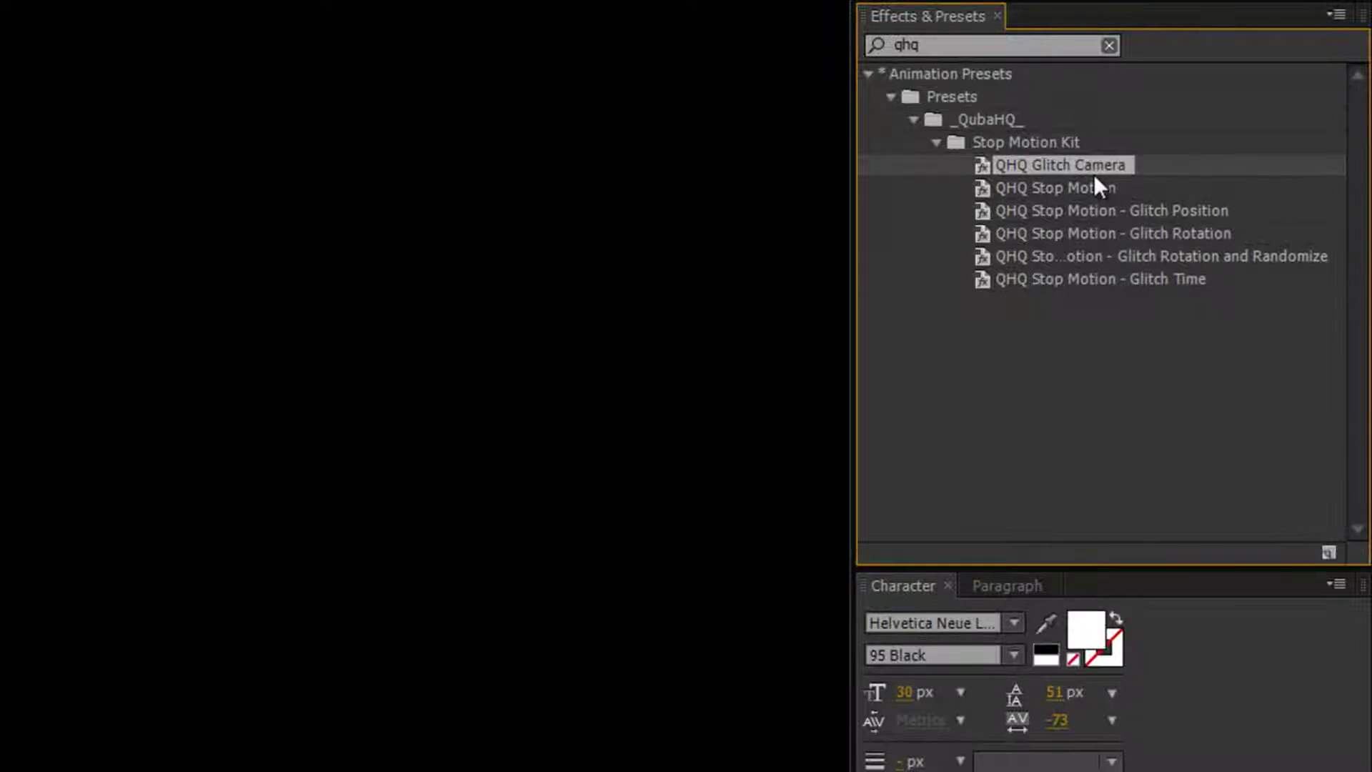
left_click_drag(1164, 343, 1065, 205)
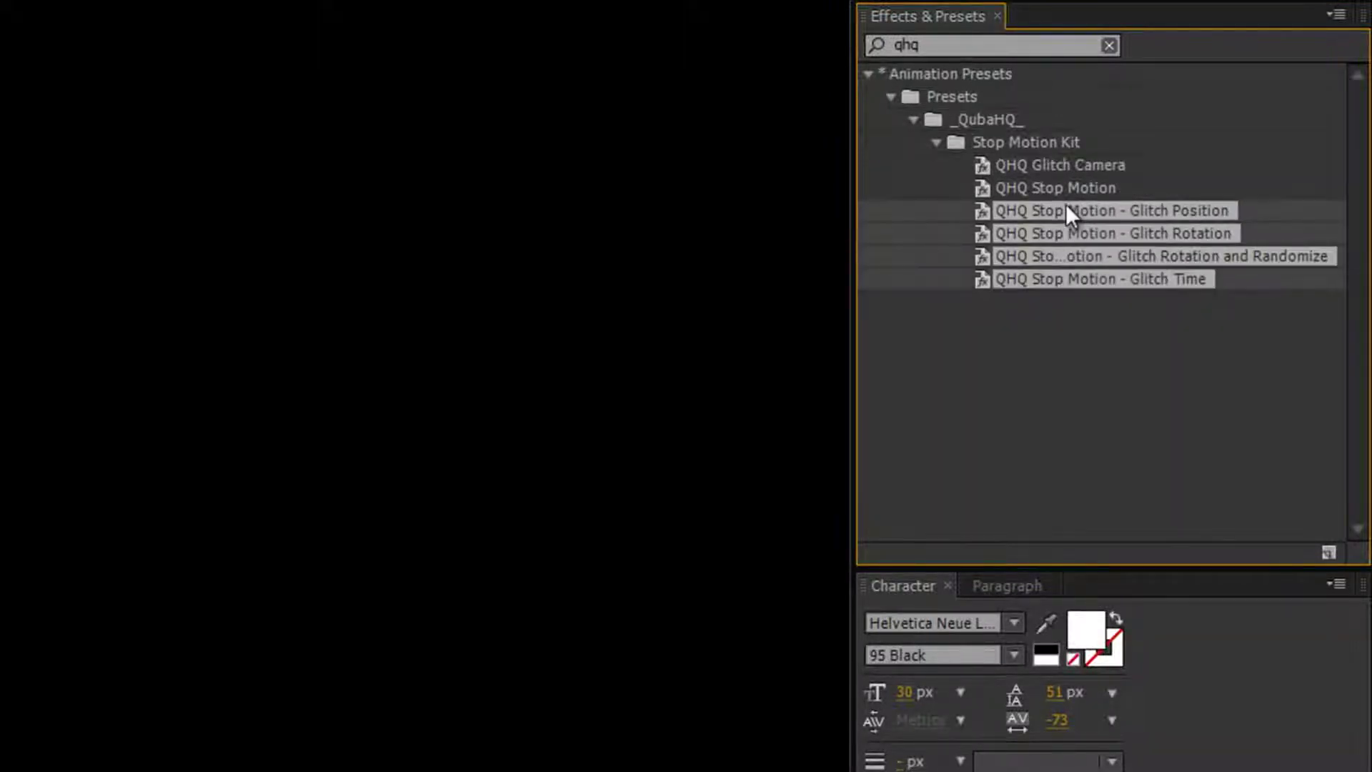
left_click(1109, 375)
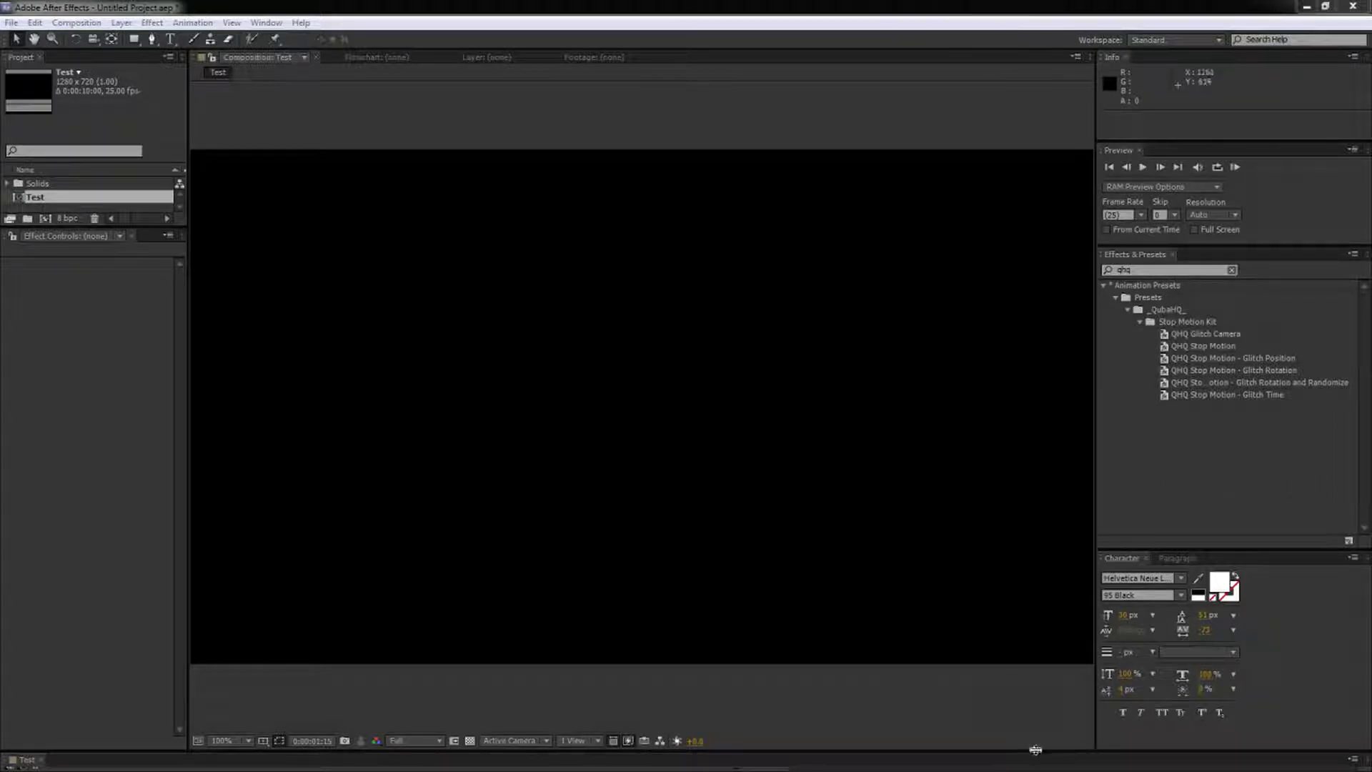
Step: Open the Test composition and place White Solid 1 from the Solids folder in it, left of centre
left_click_drag(1036, 751, 1030, 477)
double_click(34, 197)
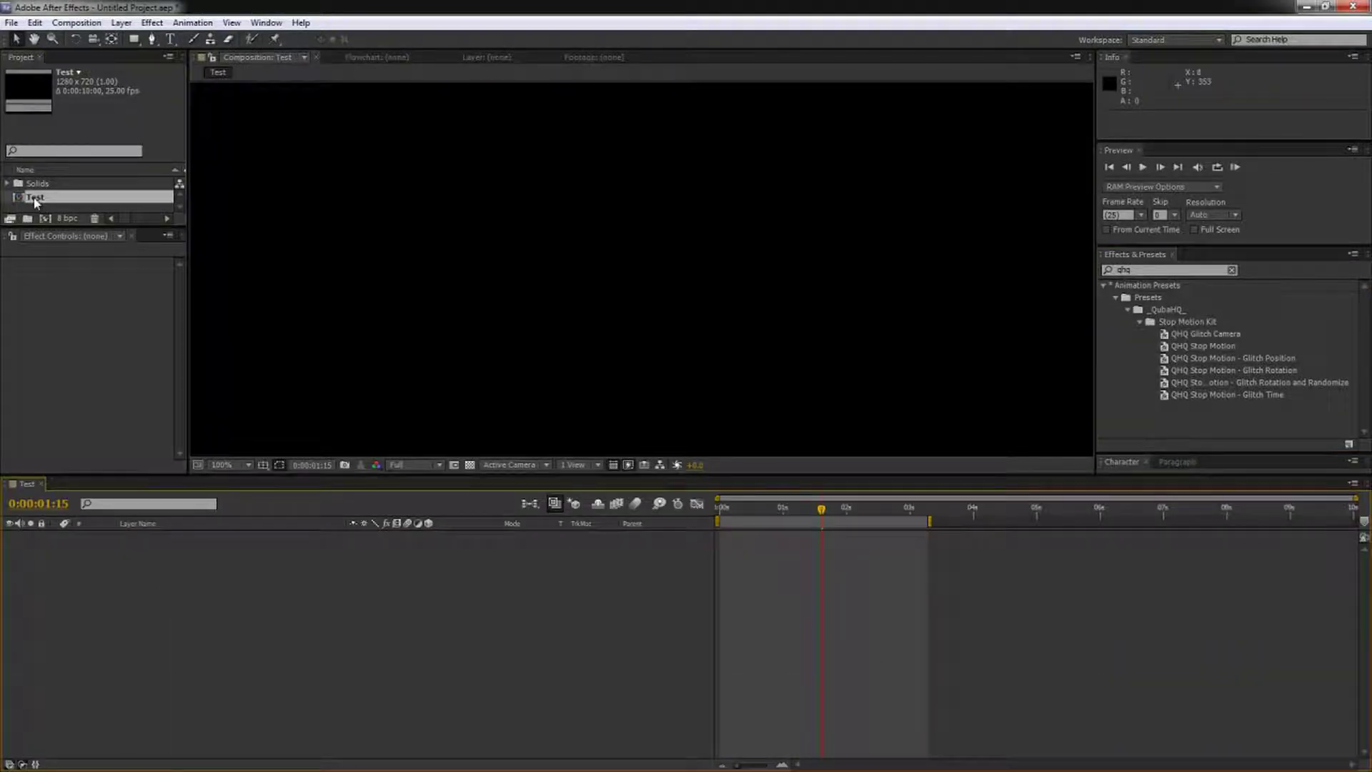
left_click_drag(594, 476, 599, 579)
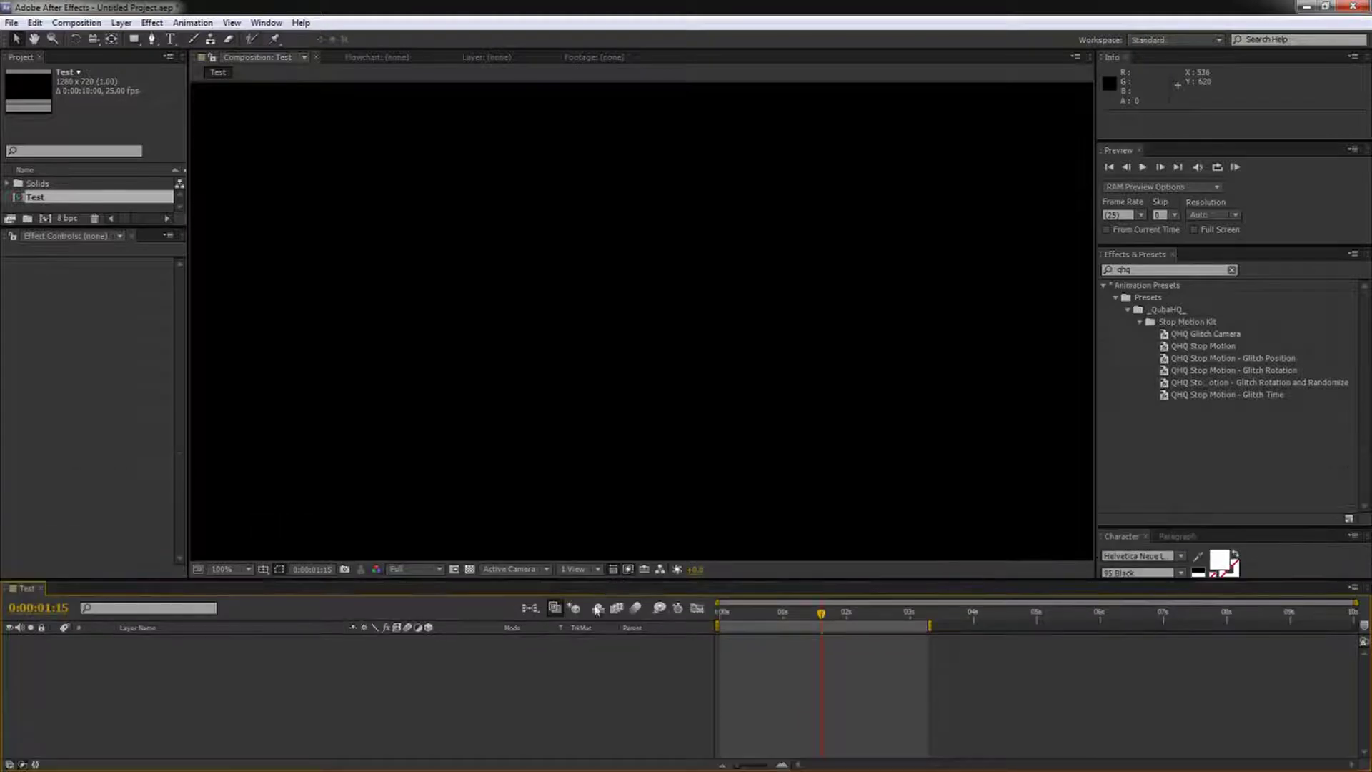
left_click(7, 184)
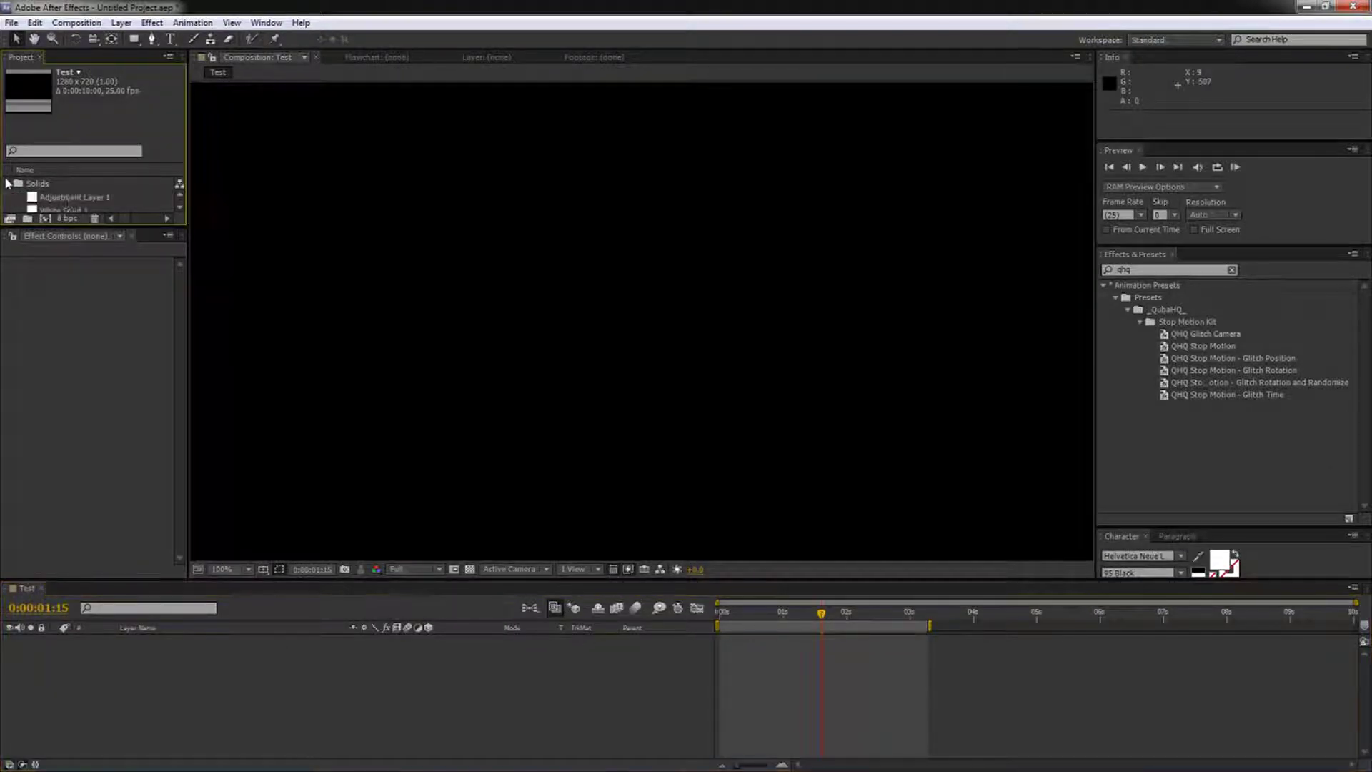
left_click_drag(72, 209, 521, 299)
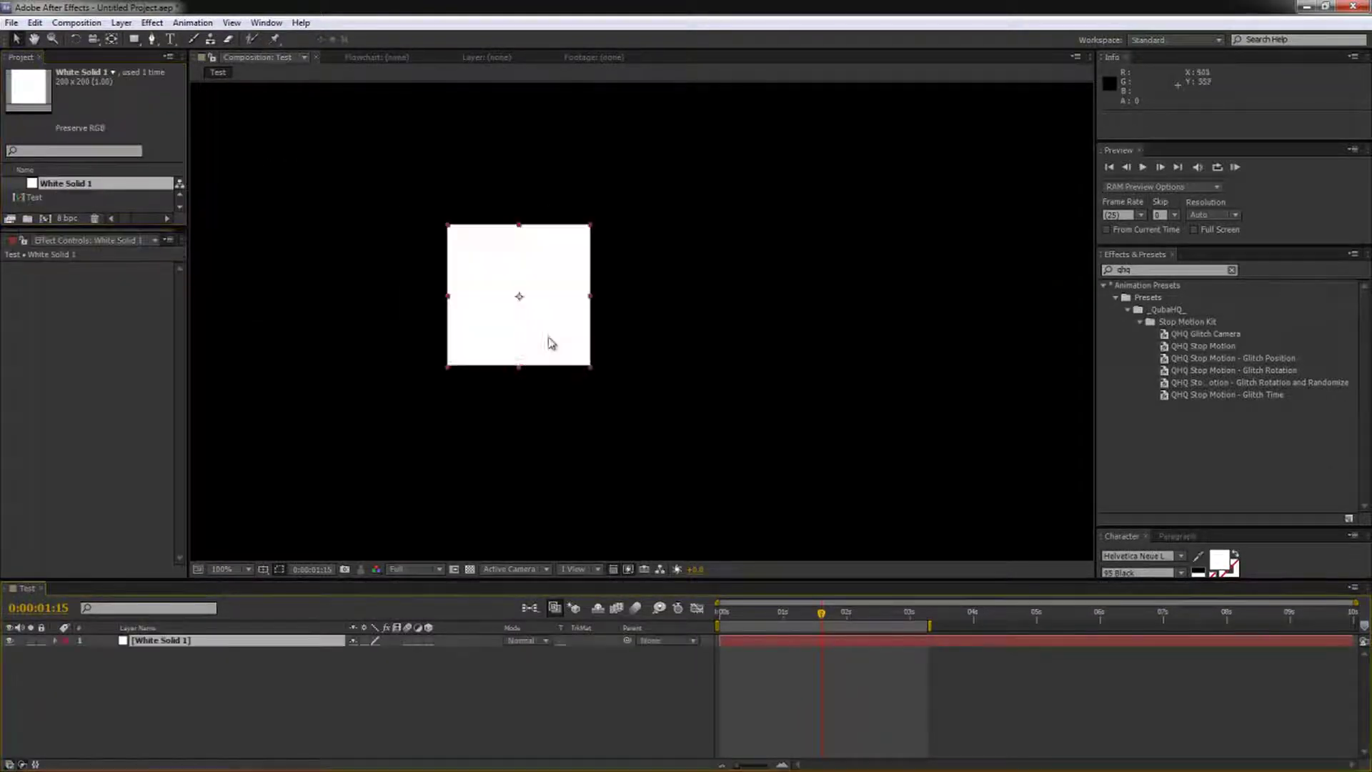
left_click_drag(293, 580, 296, 683)
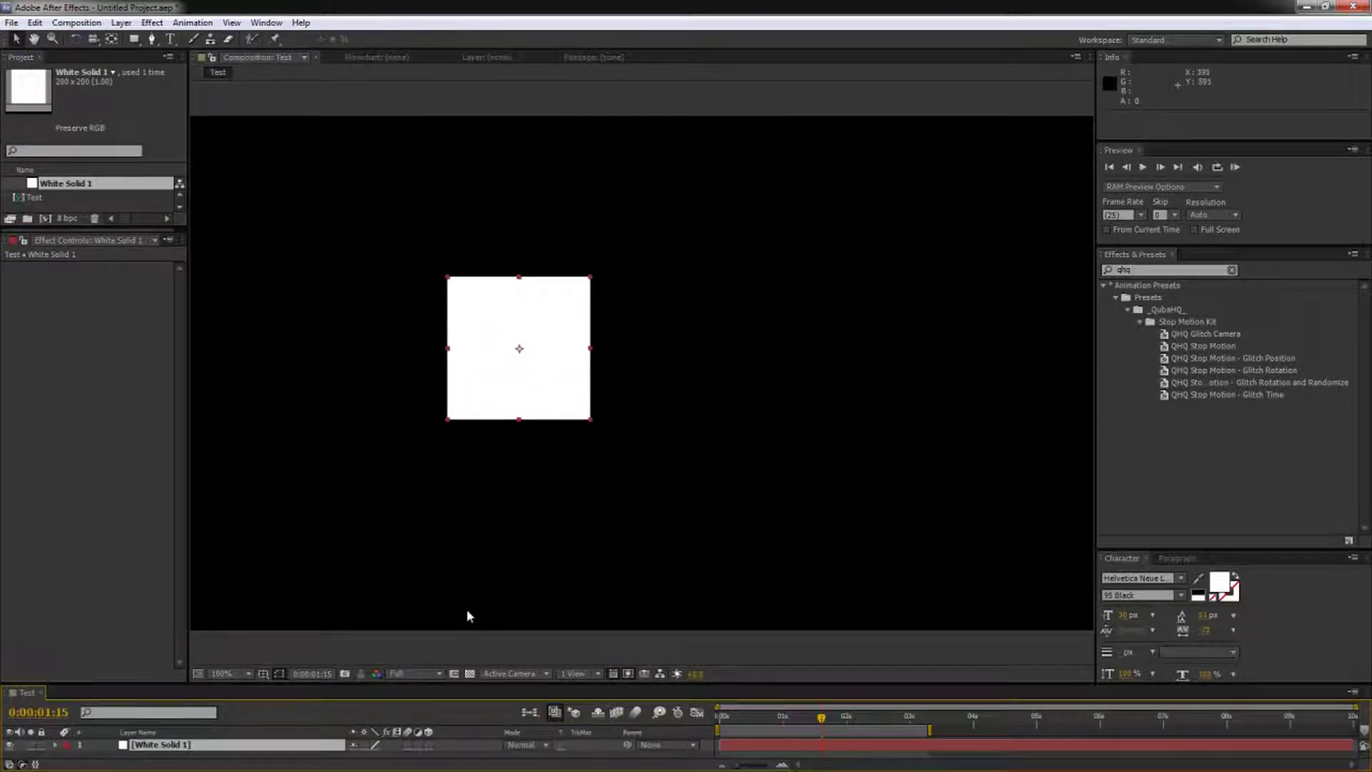
Step: Scale the white solid to 50% and move it to about 73, 333, near the frame's left edge
key("s")
left_click(396, 752)
type("50")
key("Return")
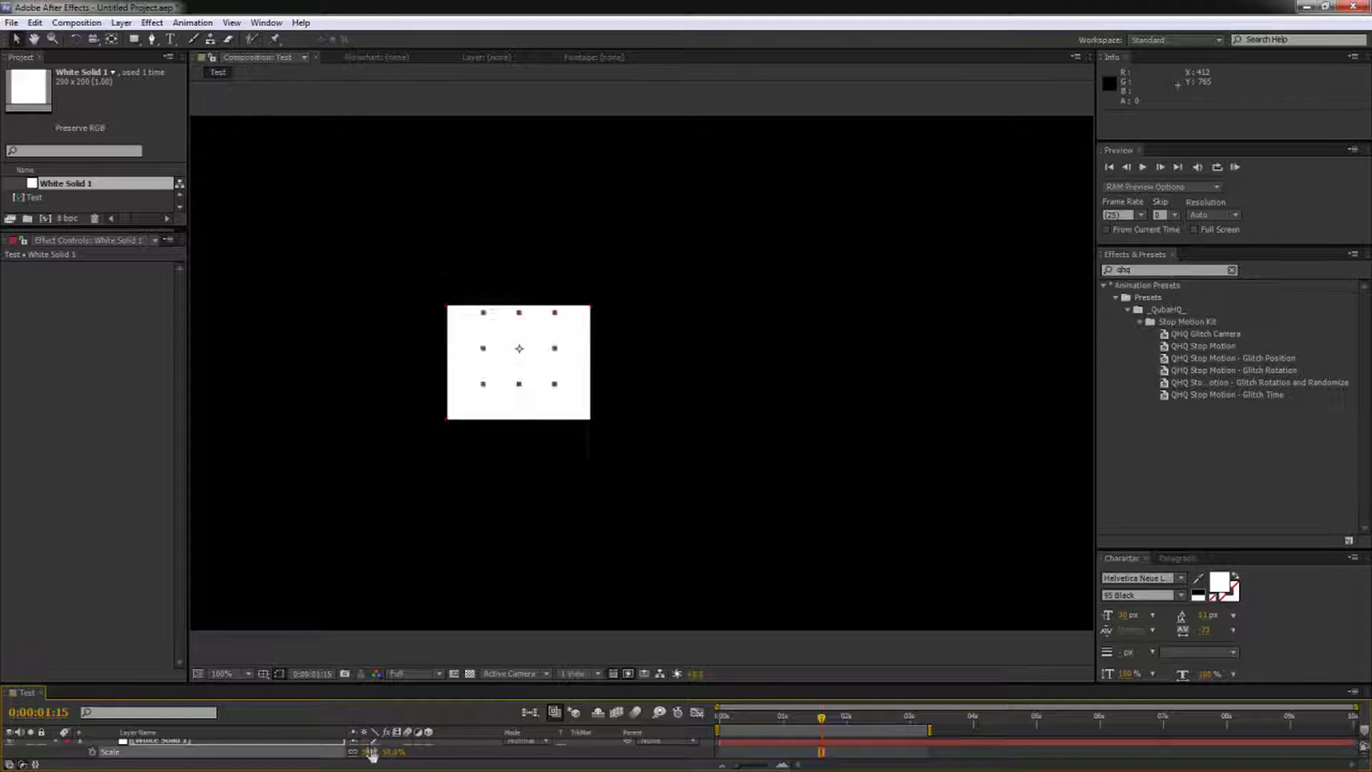
left_click_drag(541, 378, 258, 383)
Step: Keyframe the solid's Position to travel from the frame's left side at about half a second to 1101, 333 at 0:00:02:09
key("p")
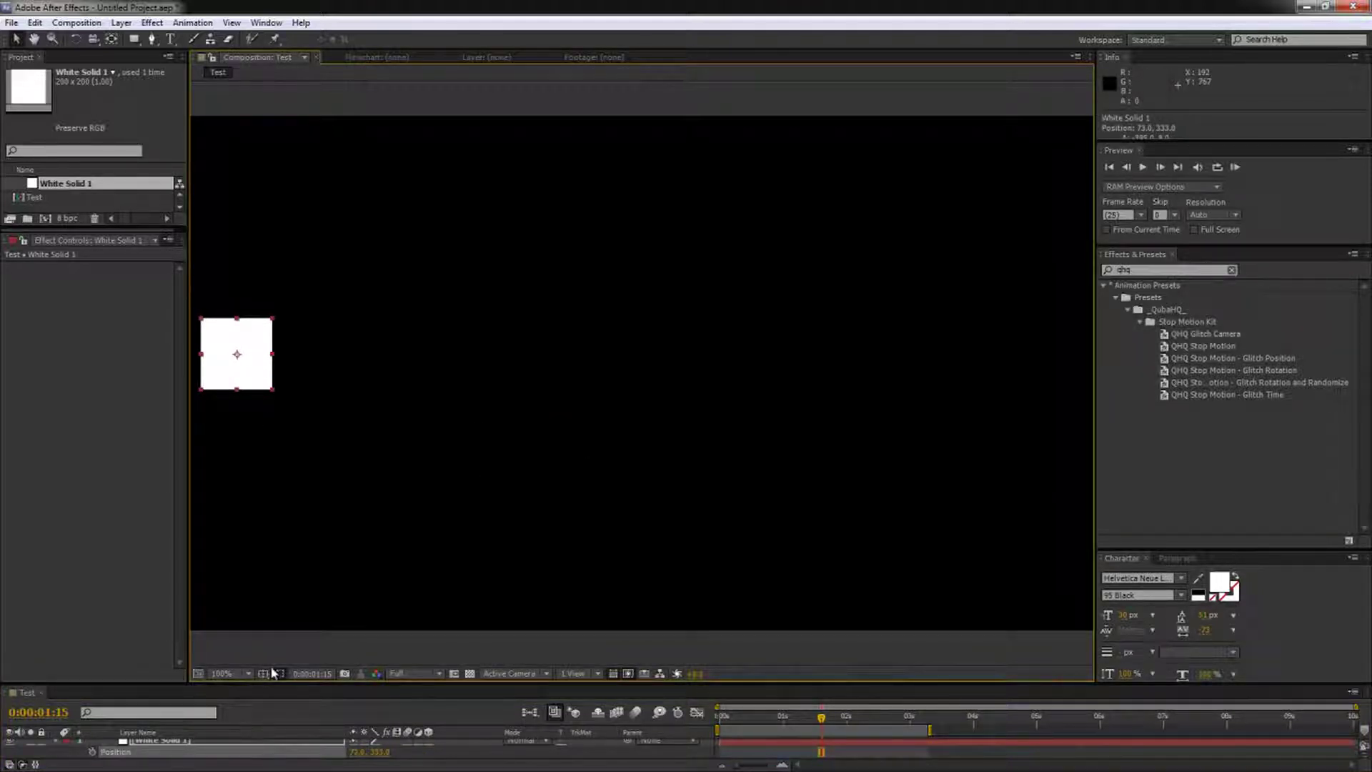
left_click_drag(265, 684, 266, 647)
left_click(92, 719)
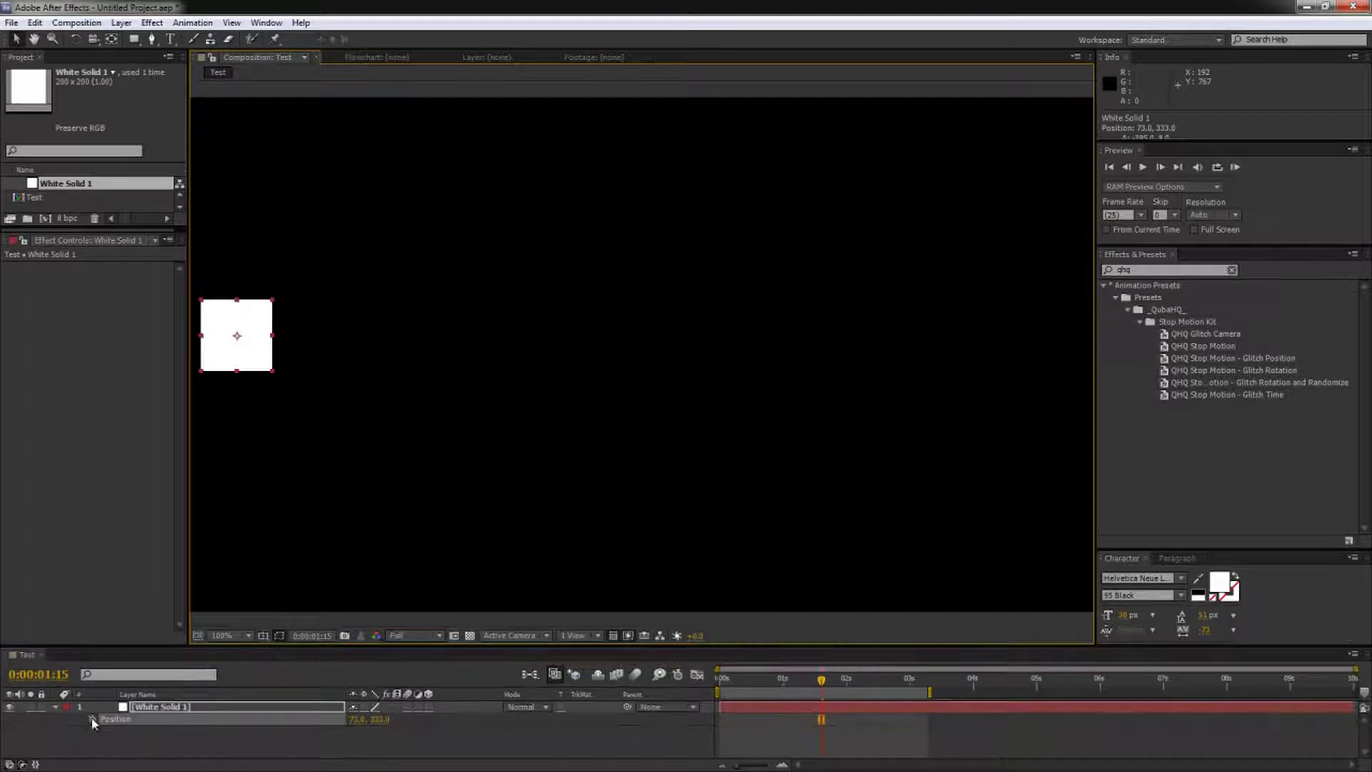
left_click_drag(821, 719, 753, 719)
left_click(869, 679)
left_click_drag(249, 343, 987, 350)
Step: Apply Easy Ease to both Position keyframes and preview the square's movement
left_click_drag(909, 738, 718, 708)
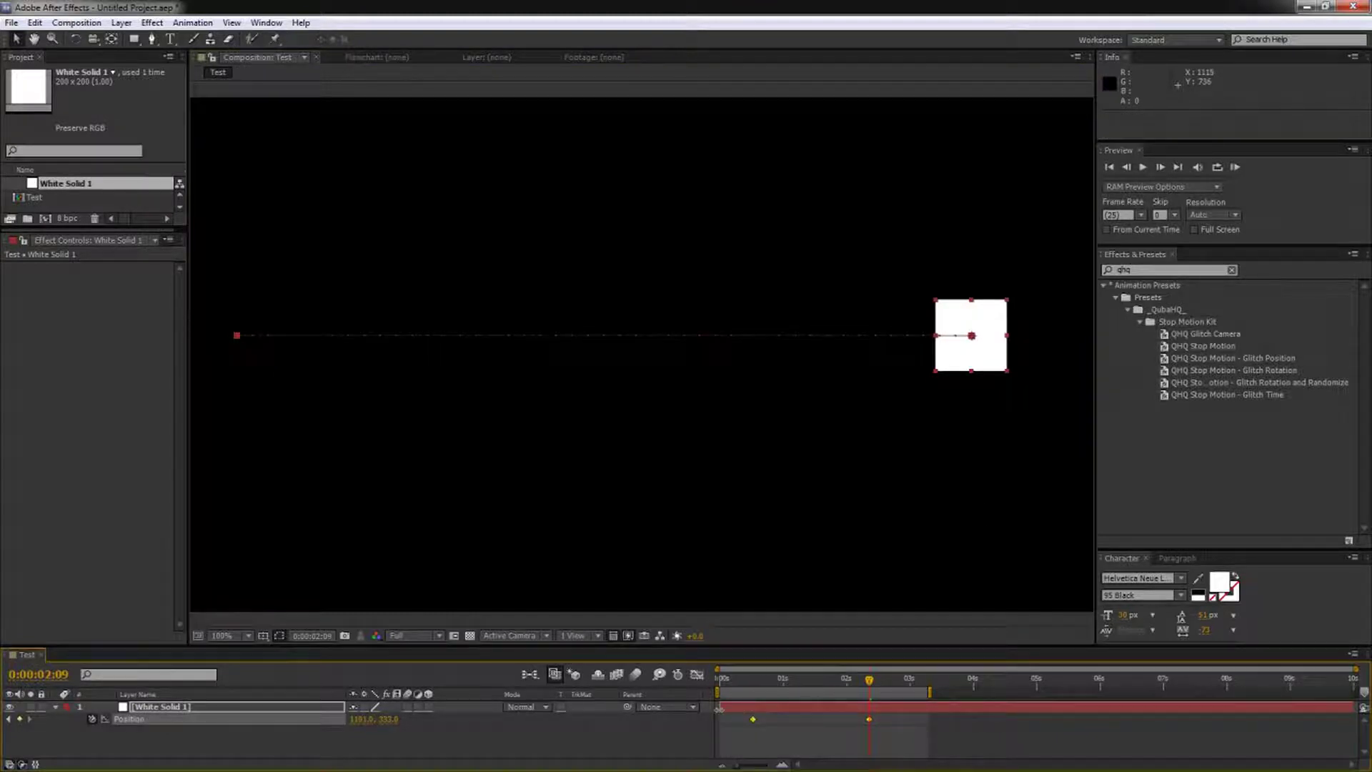
key("KP_0")
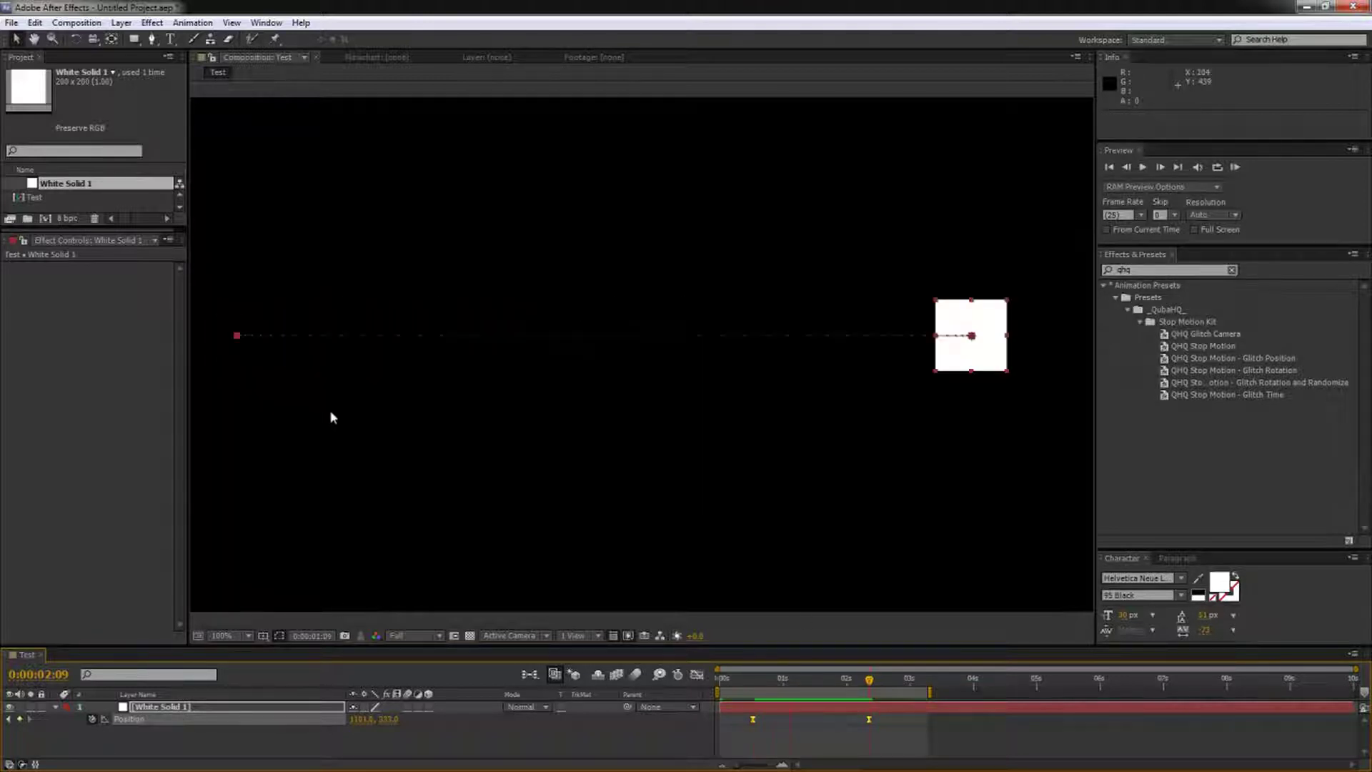
key("space")
mouse_move(461, 372)
left_mouse_down()
mouse_move(499, 368)
mouse_move(481, 367)
left_mouse_up()
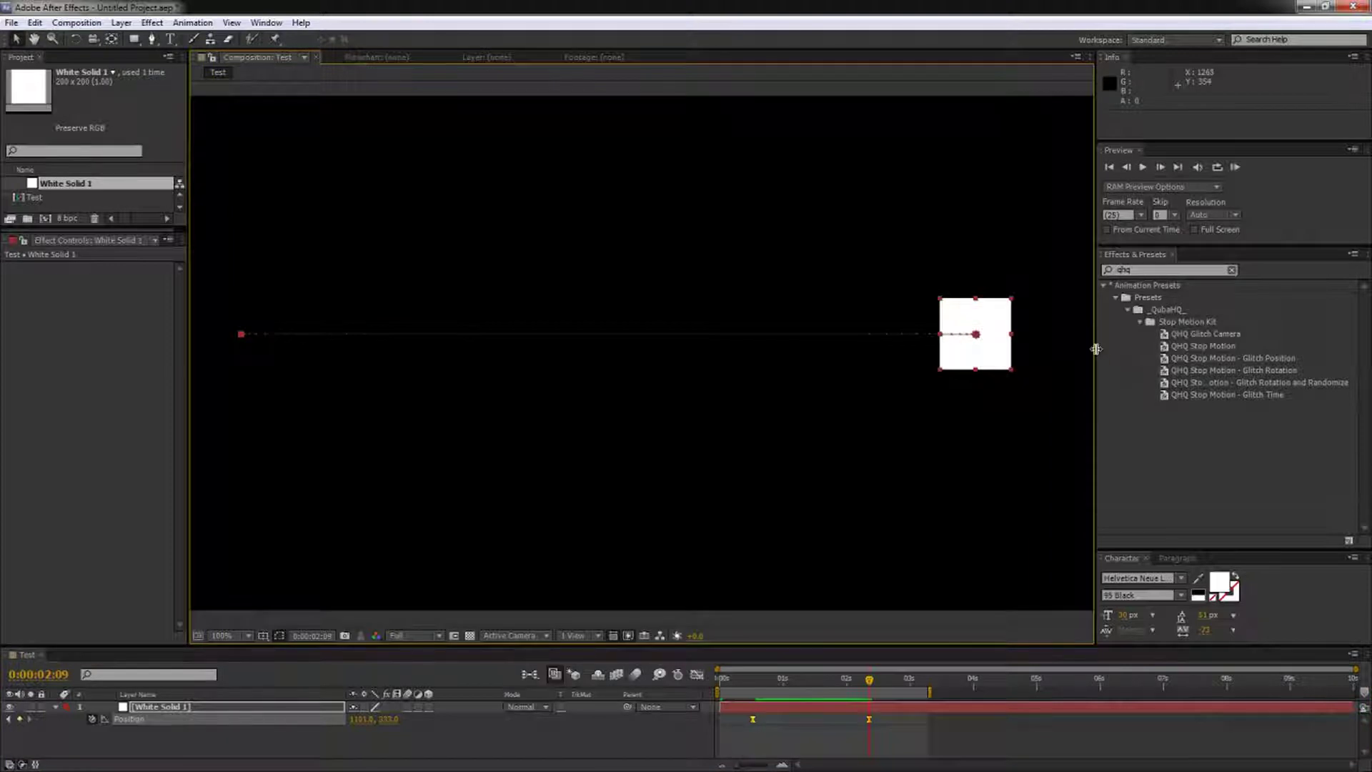
left_click_drag(1095, 351, 1203, 350)
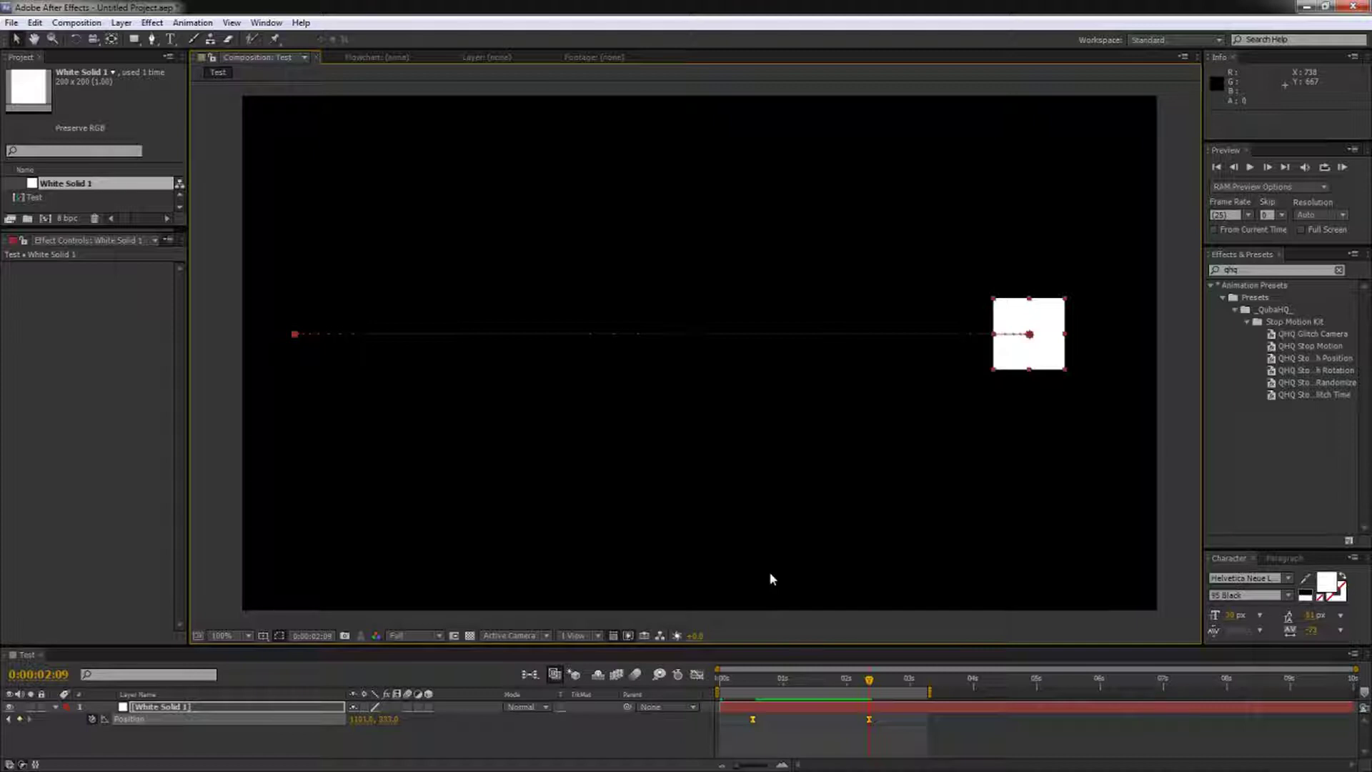
Step: Add an adjustment layer above the white solid and name it QHQ Stop Motion
right_click(370, 745)
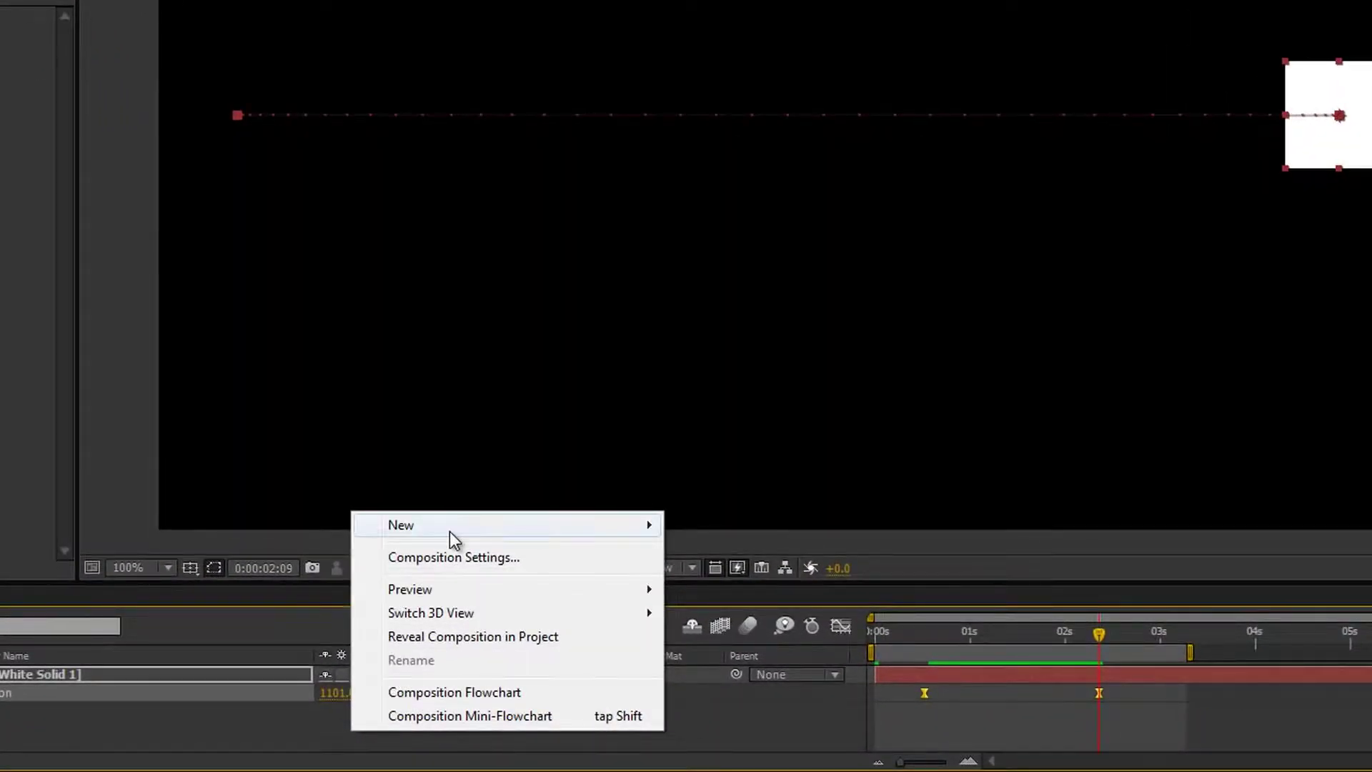
mouse_move(442, 579)
left_click(768, 697)
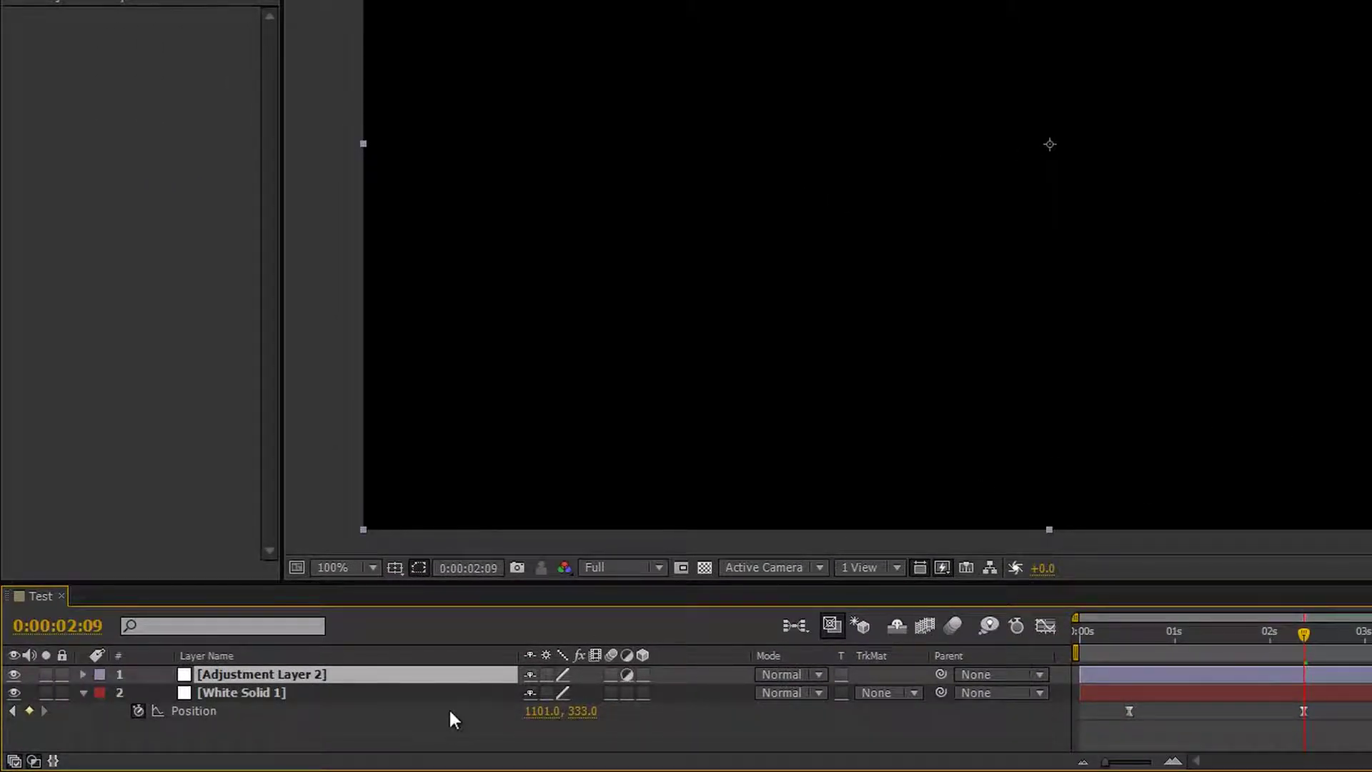
left_click(264, 726)
left_click(312, 679)
key("Return")
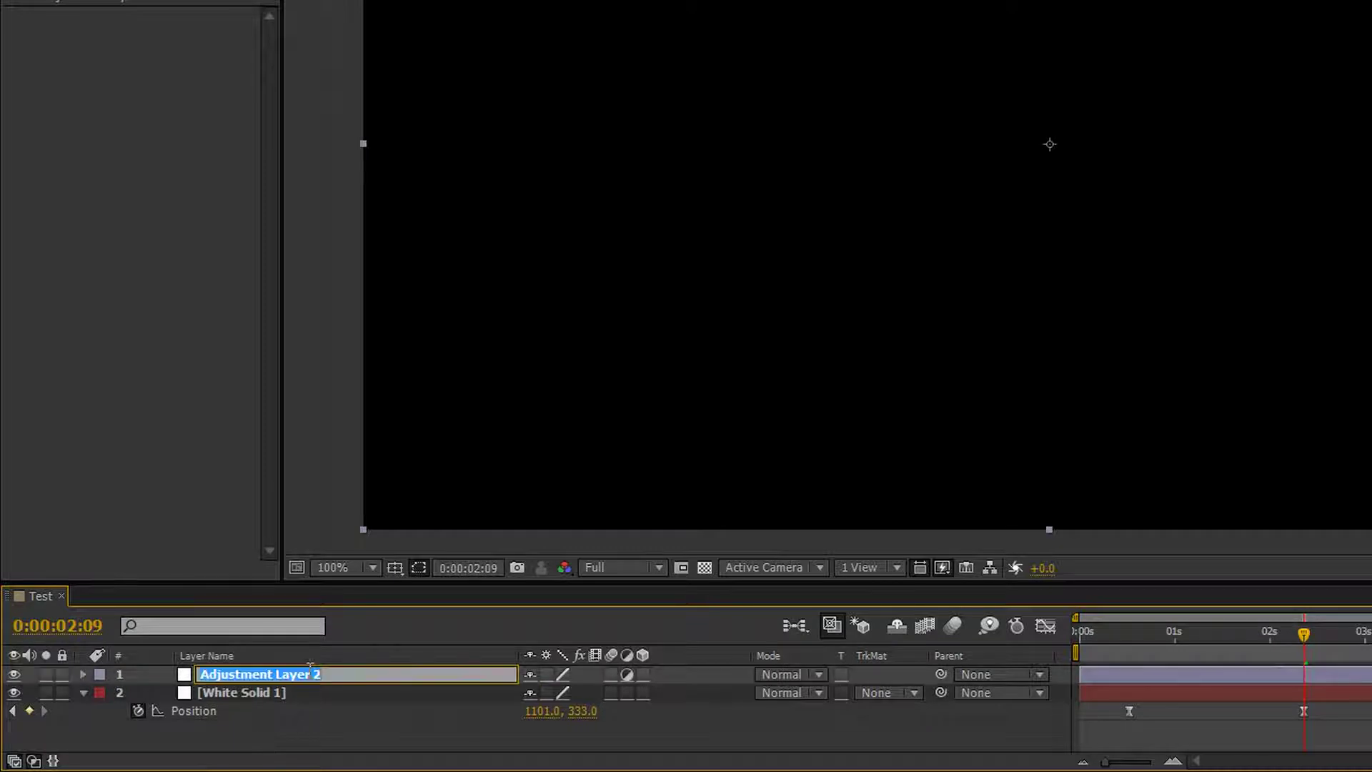
type("QHQ Sto")
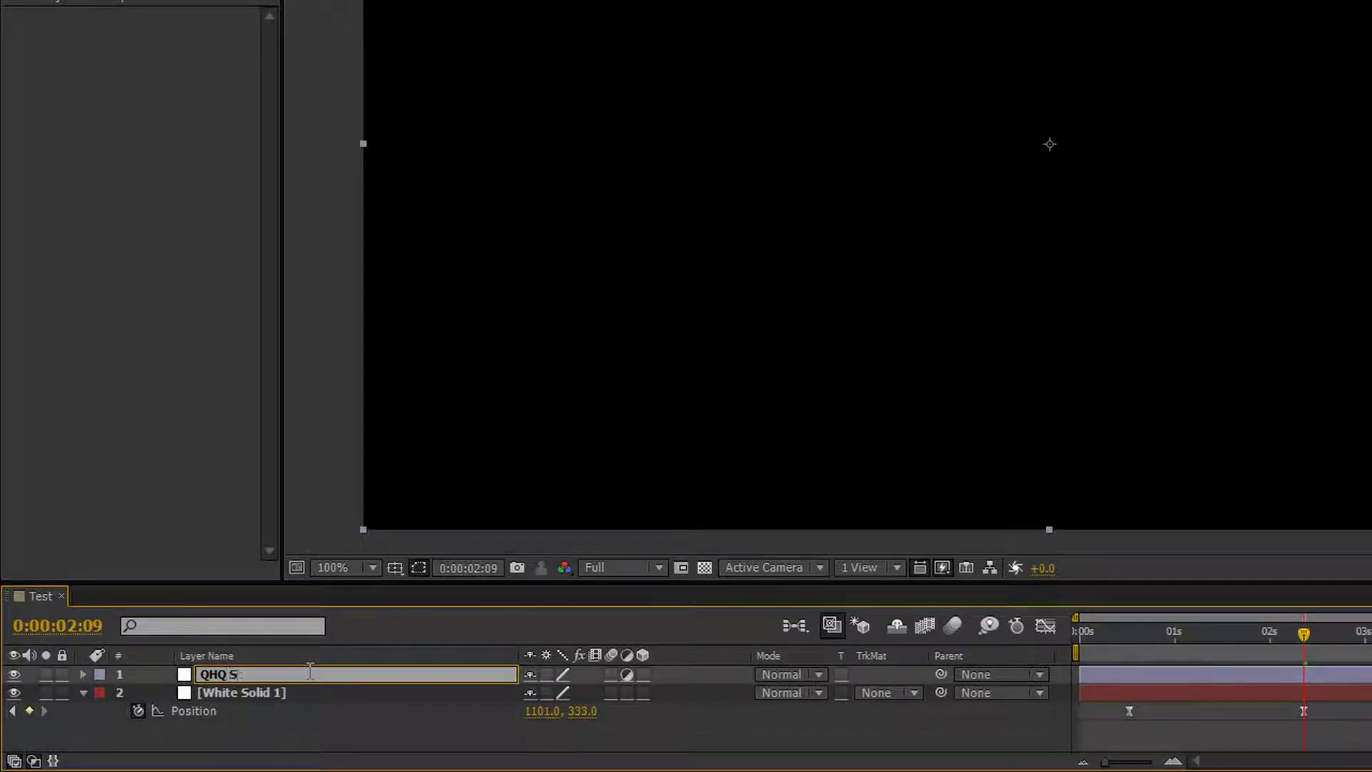
type("p Motion")
key("Return")
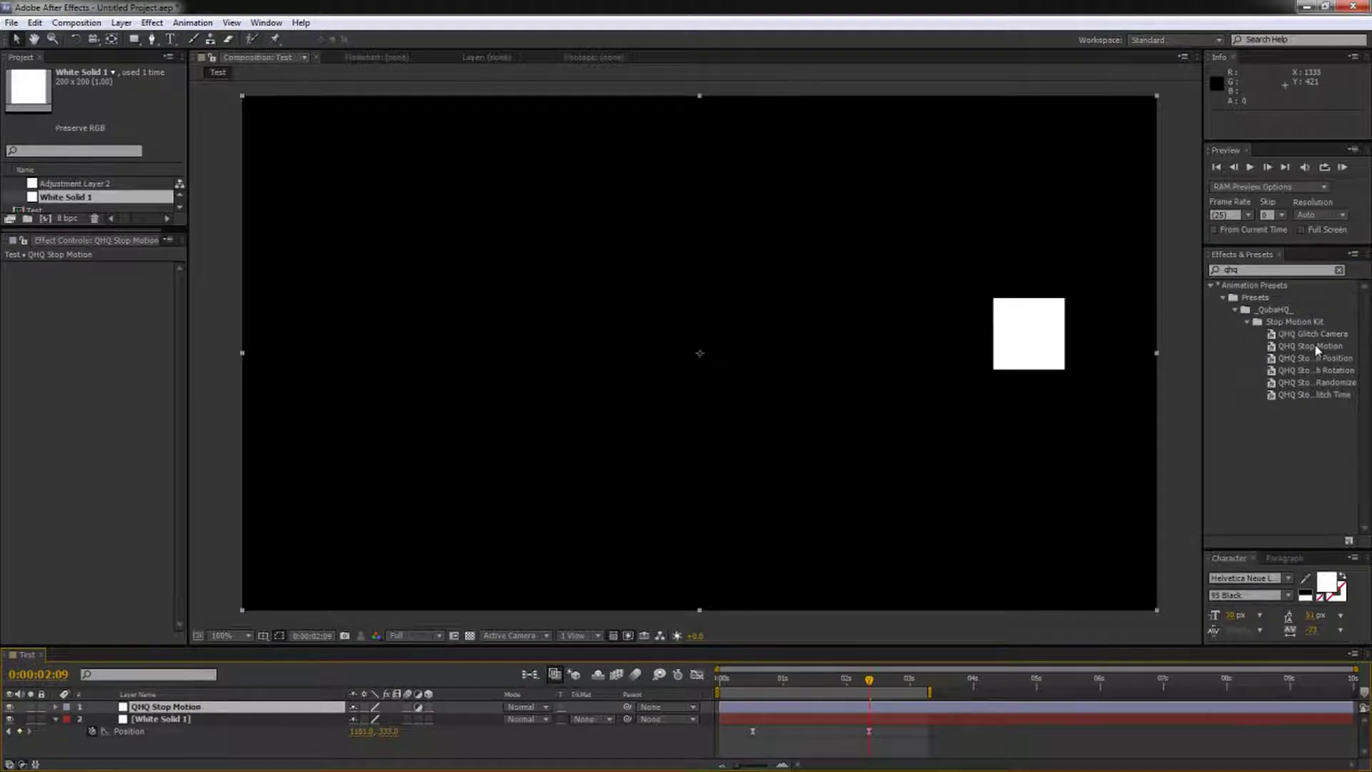
Step: Apply the QHQ Stop Motion preset to the adjustment layer and preview the animation with its default settings
double_click(1316, 348)
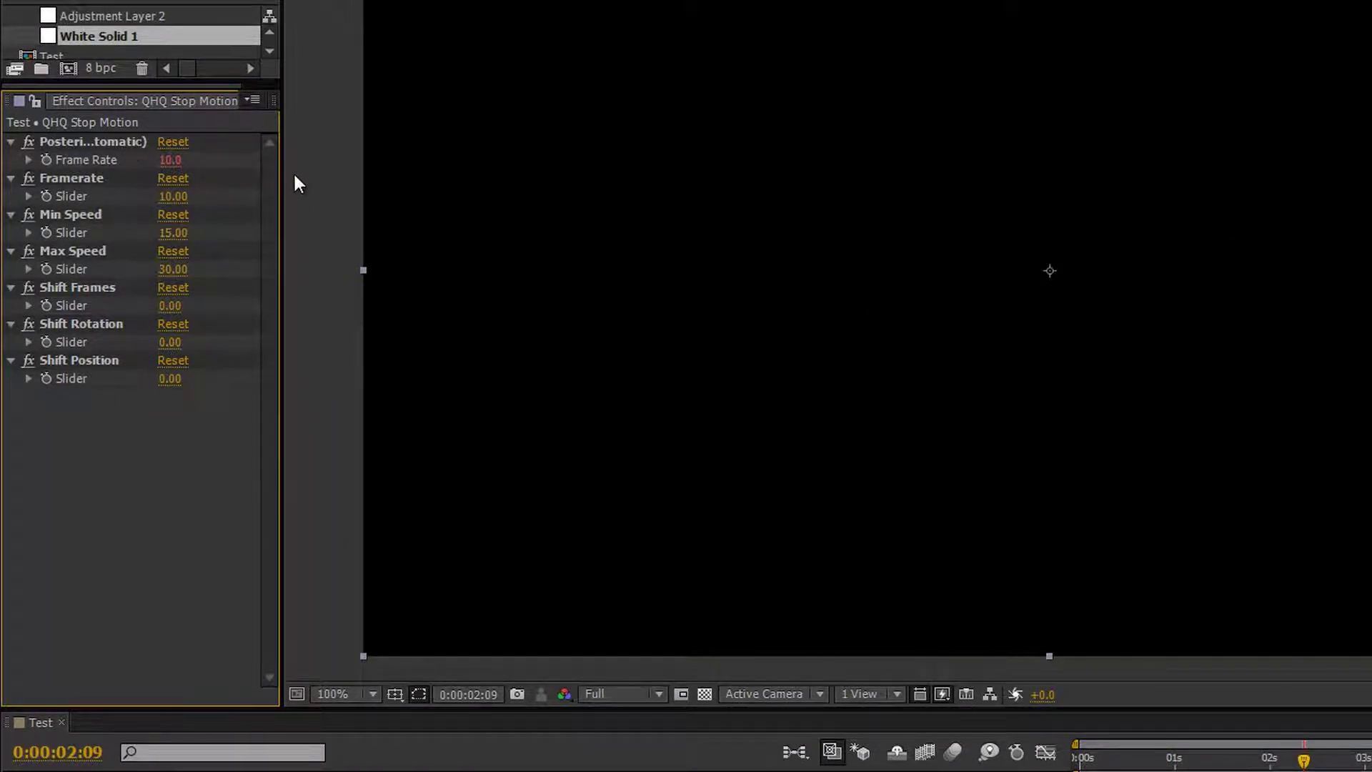
left_click_drag(281, 175, 485, 176)
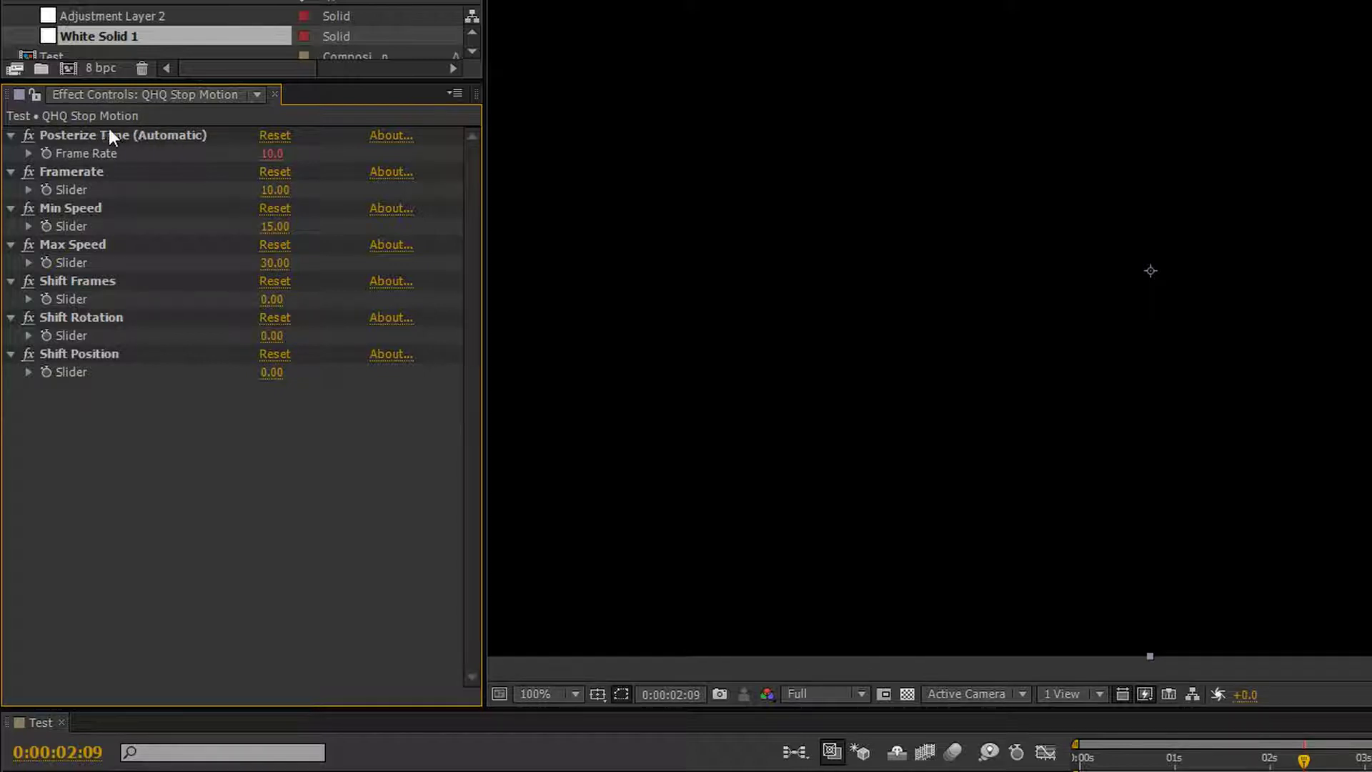
left_click(10, 135)
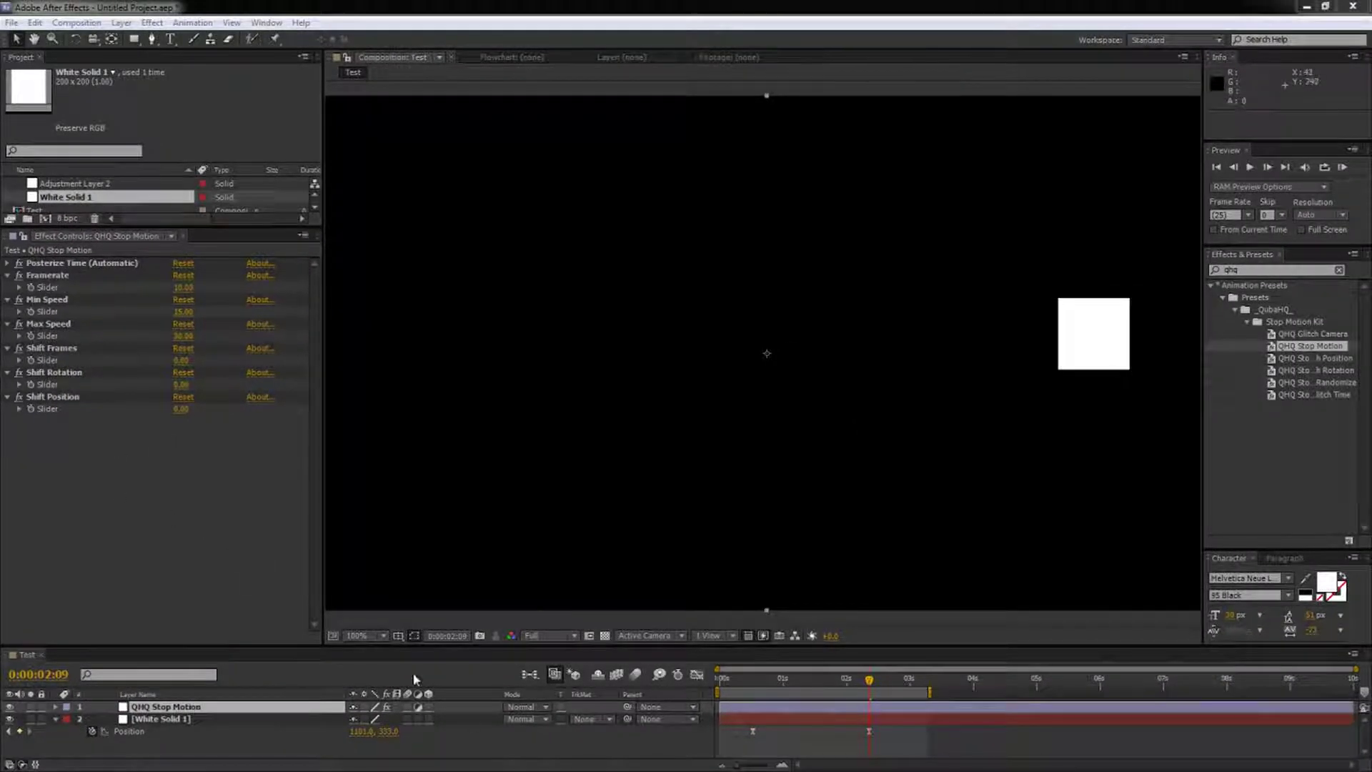
left_click(461, 747)
key("KP_0")
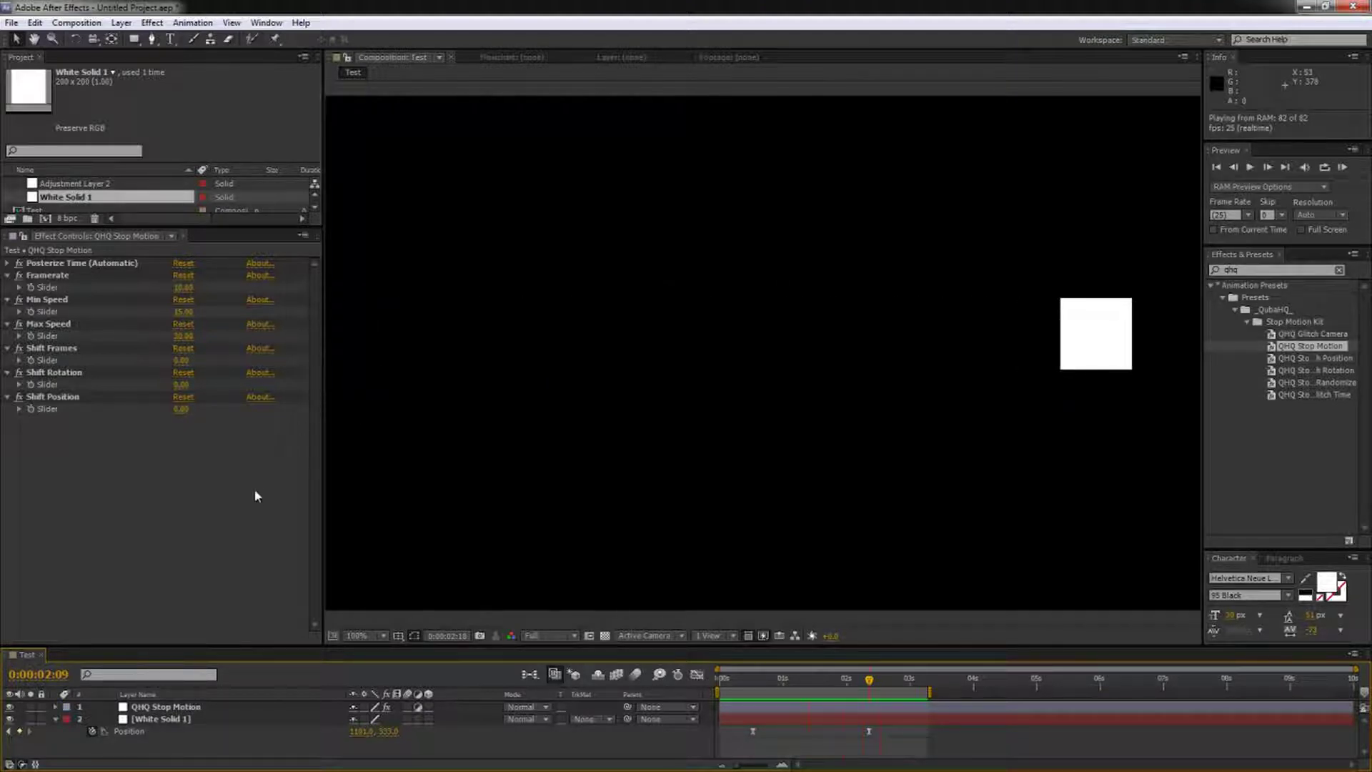
Step: Set the adjustment layer's Framerate slider to 3 and preview the choppier movement
left_click(183, 287)
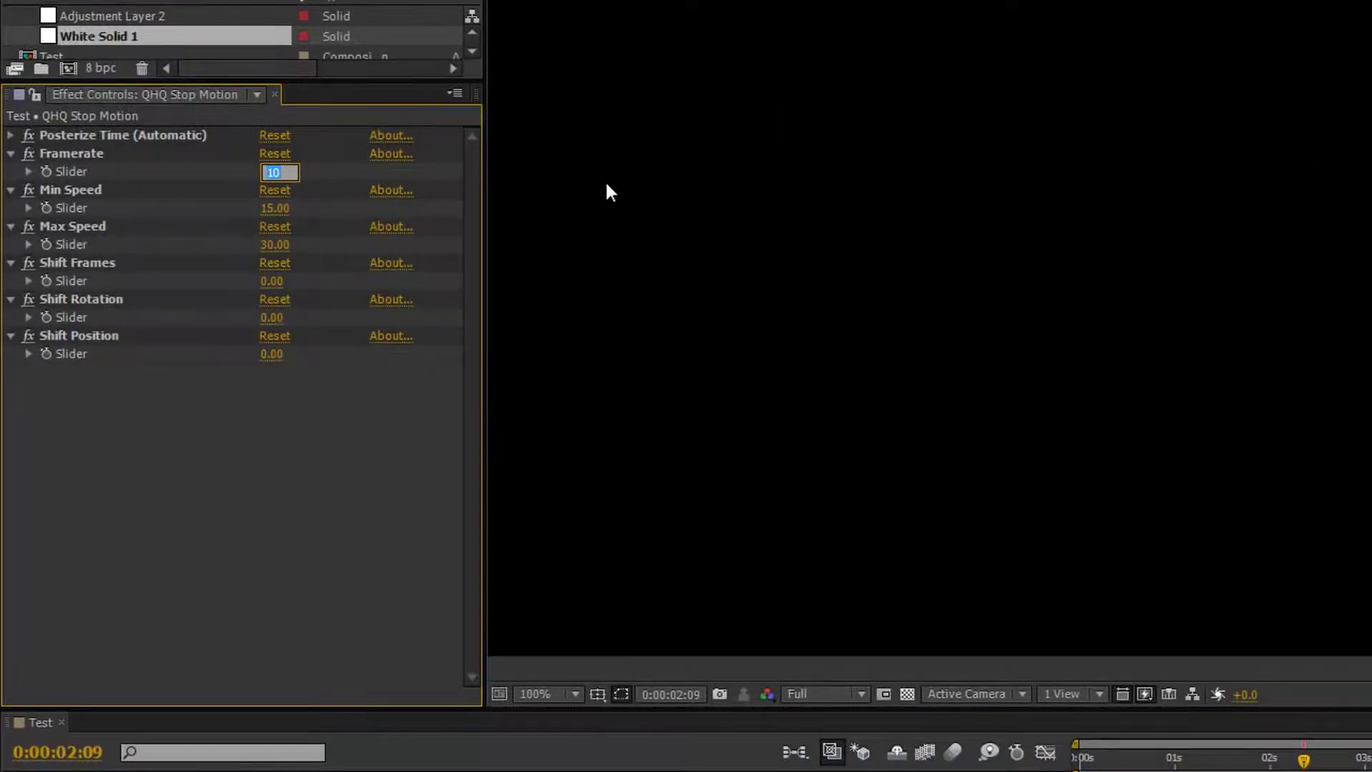
type("3")
key("Return")
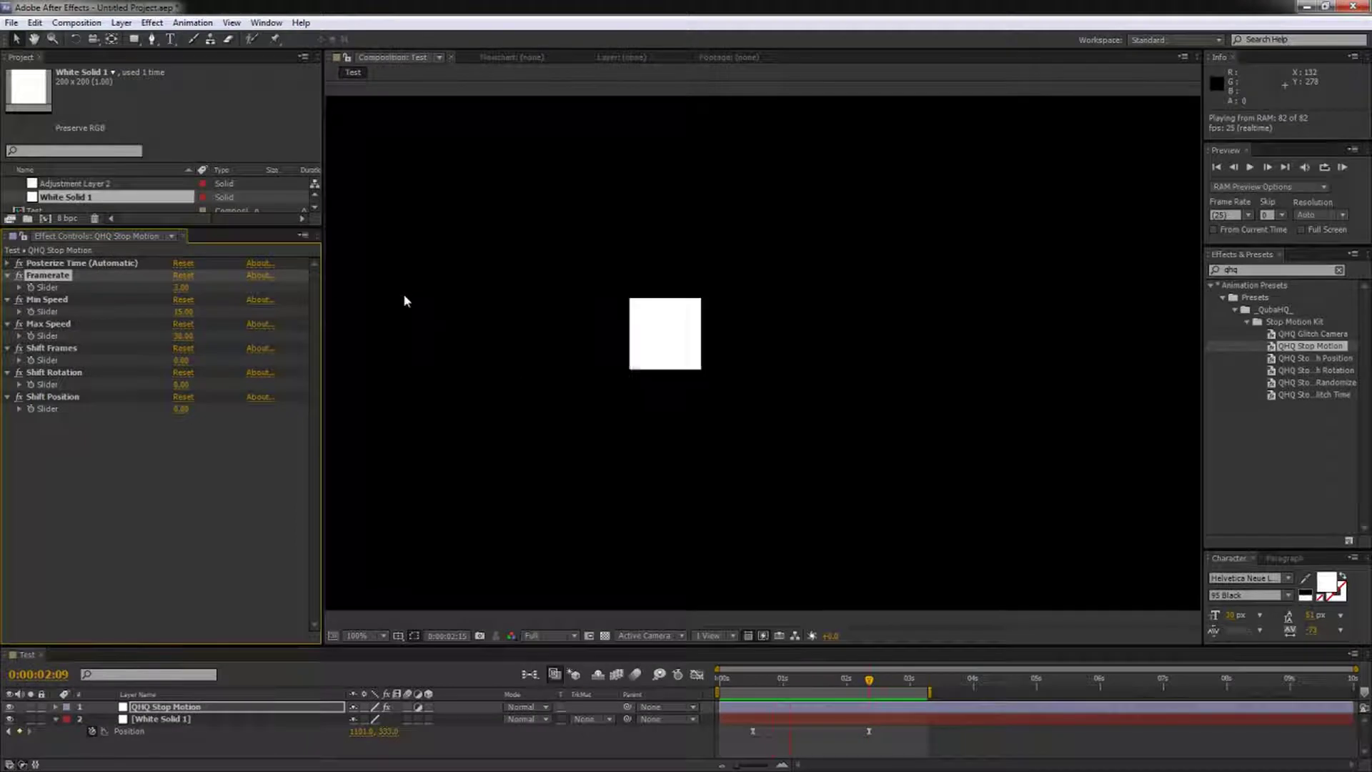
key("space")
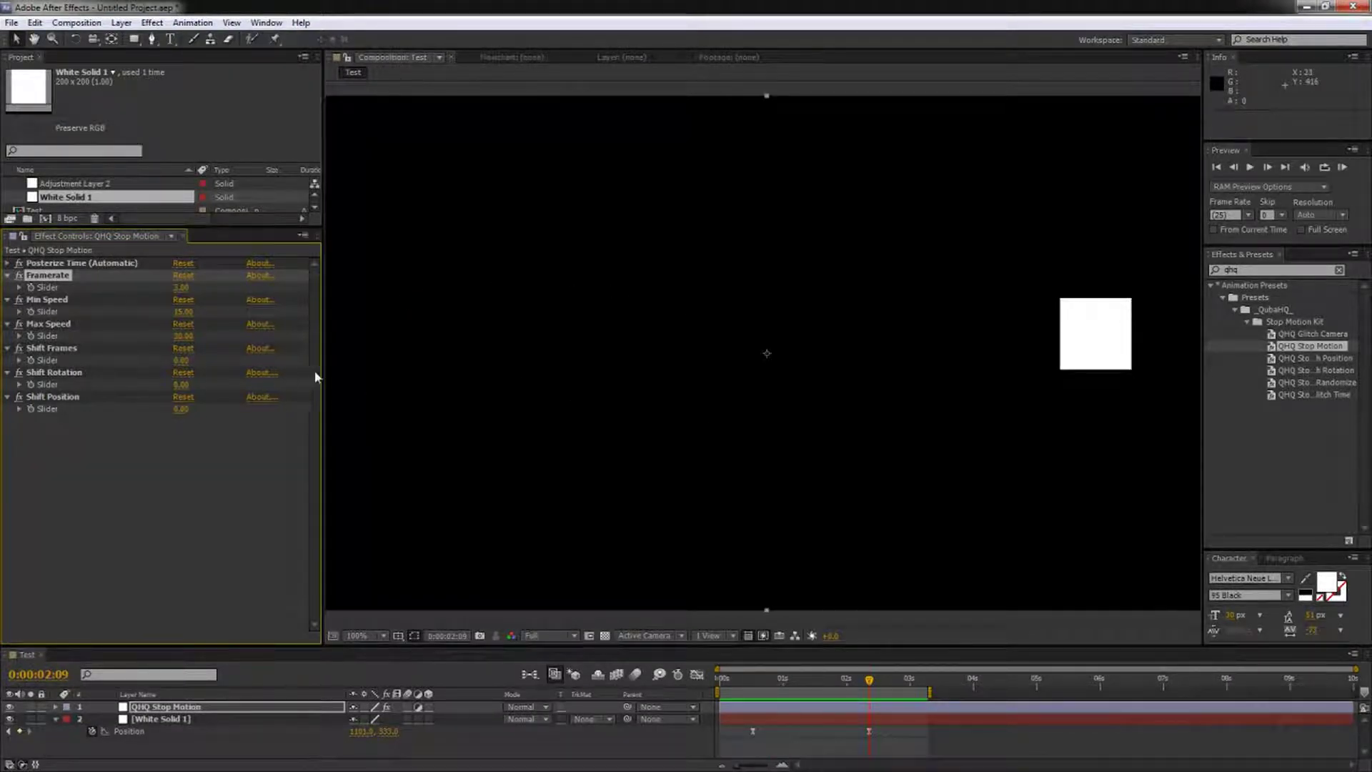
Step: Set the Framerate slider of the QHQ Stop Motion layer to 10
left_click_drag(324, 370, 276, 371)
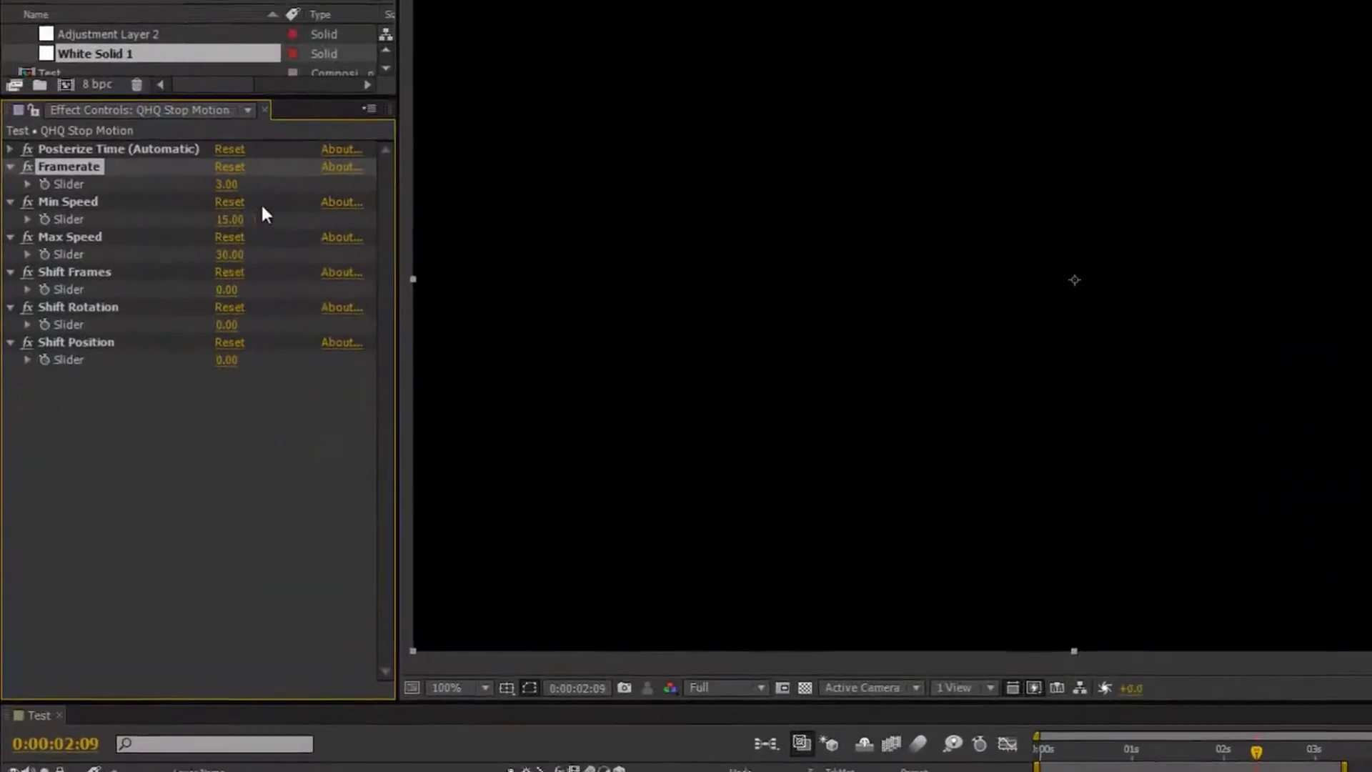
left_click(227, 185)
type("10")
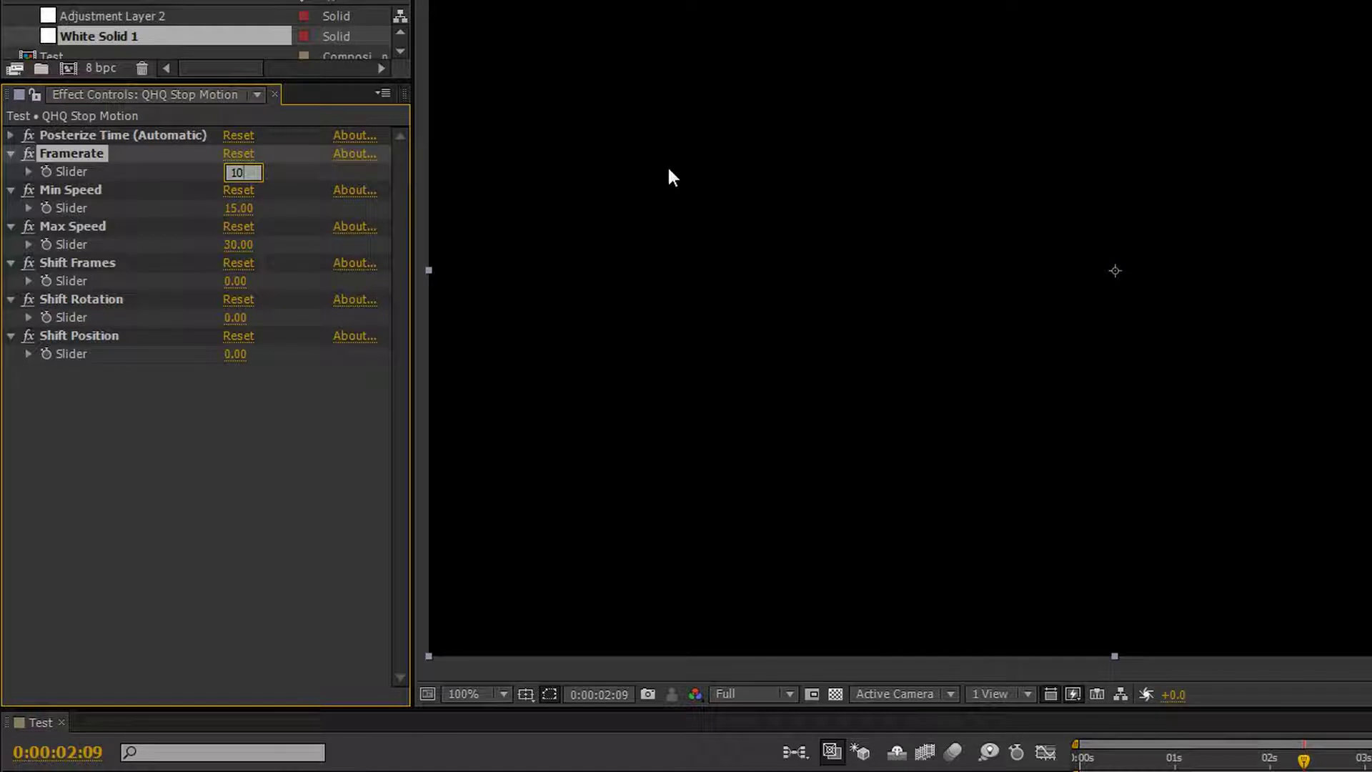
key("Return")
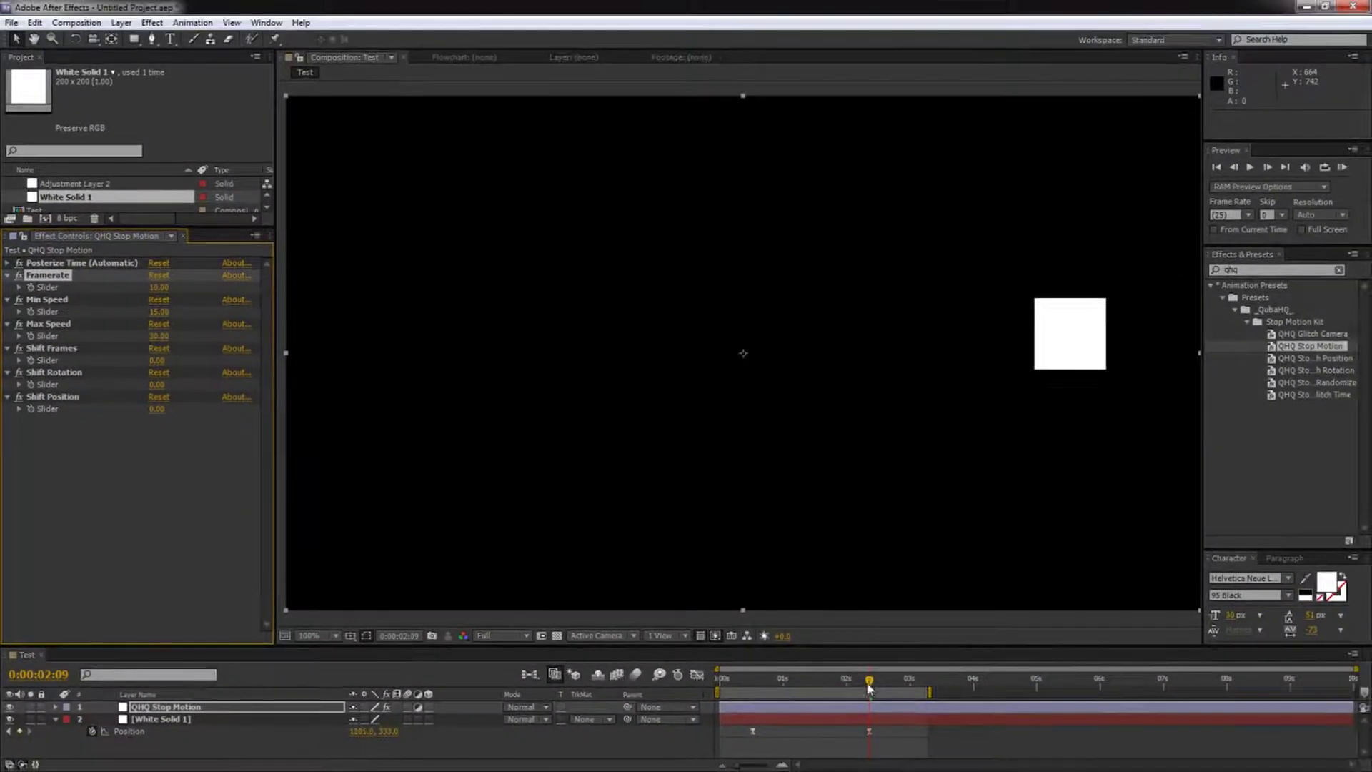
Step: Try raising the Shift Position slider at 0:00:01:11 and set it back to 0
left_click_drag(869, 688, 817, 697)
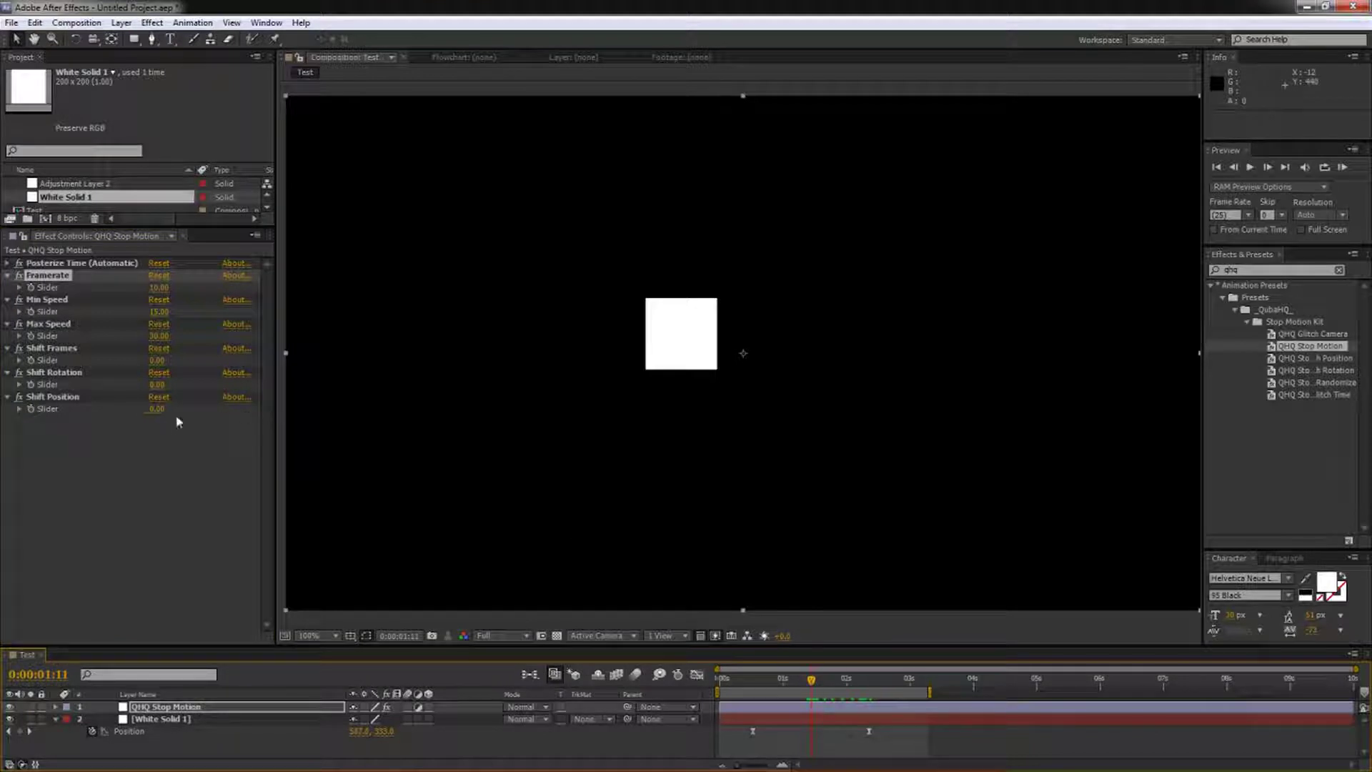
mouse_move(157, 409)
left_mouse_down()
mouse_move(653, 412)
mouse_move(169, 414)
left_mouse_up()
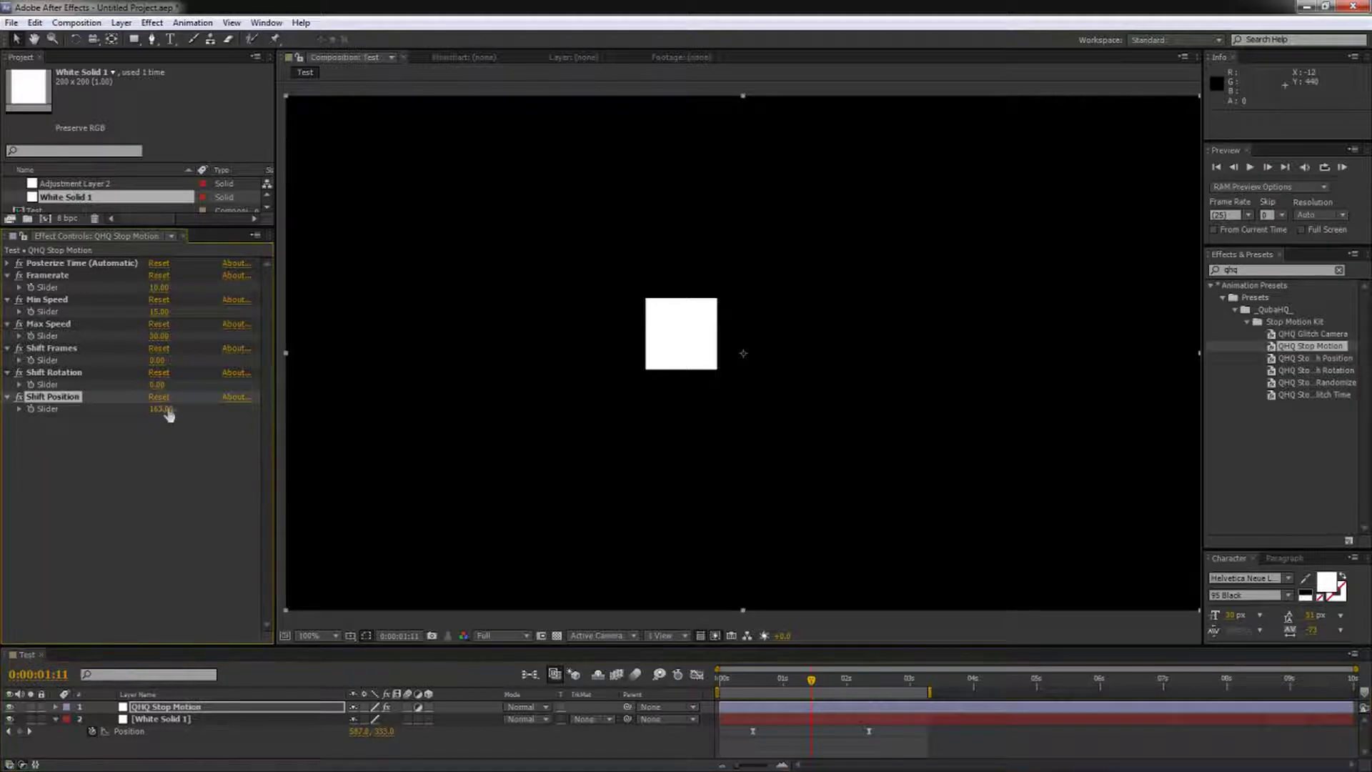
left_click(169, 415)
type("0")
key("Return")
Step: Apply the QHQ Stop Motion - Glitch Position preset to the white solid layer
left_click(168, 720)
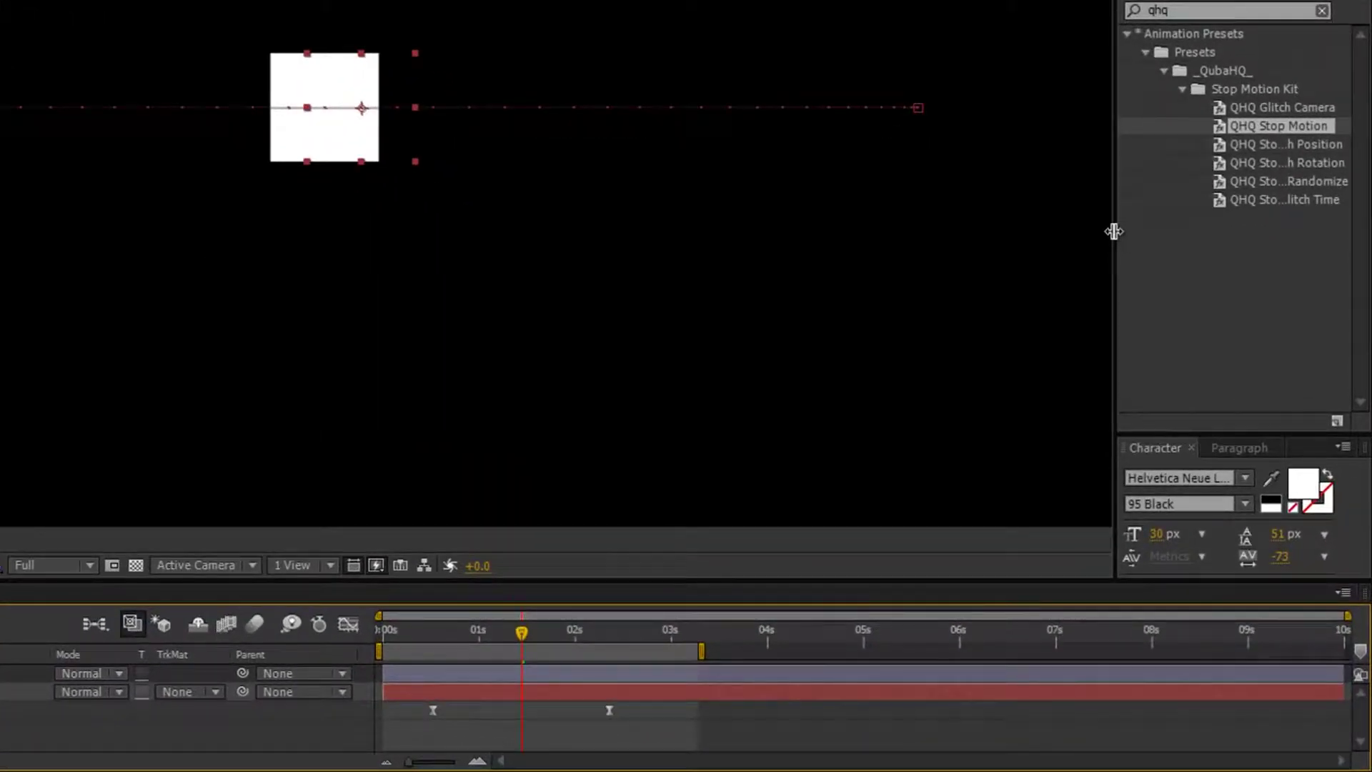
left_click_drag(1203, 413, 1099, 416)
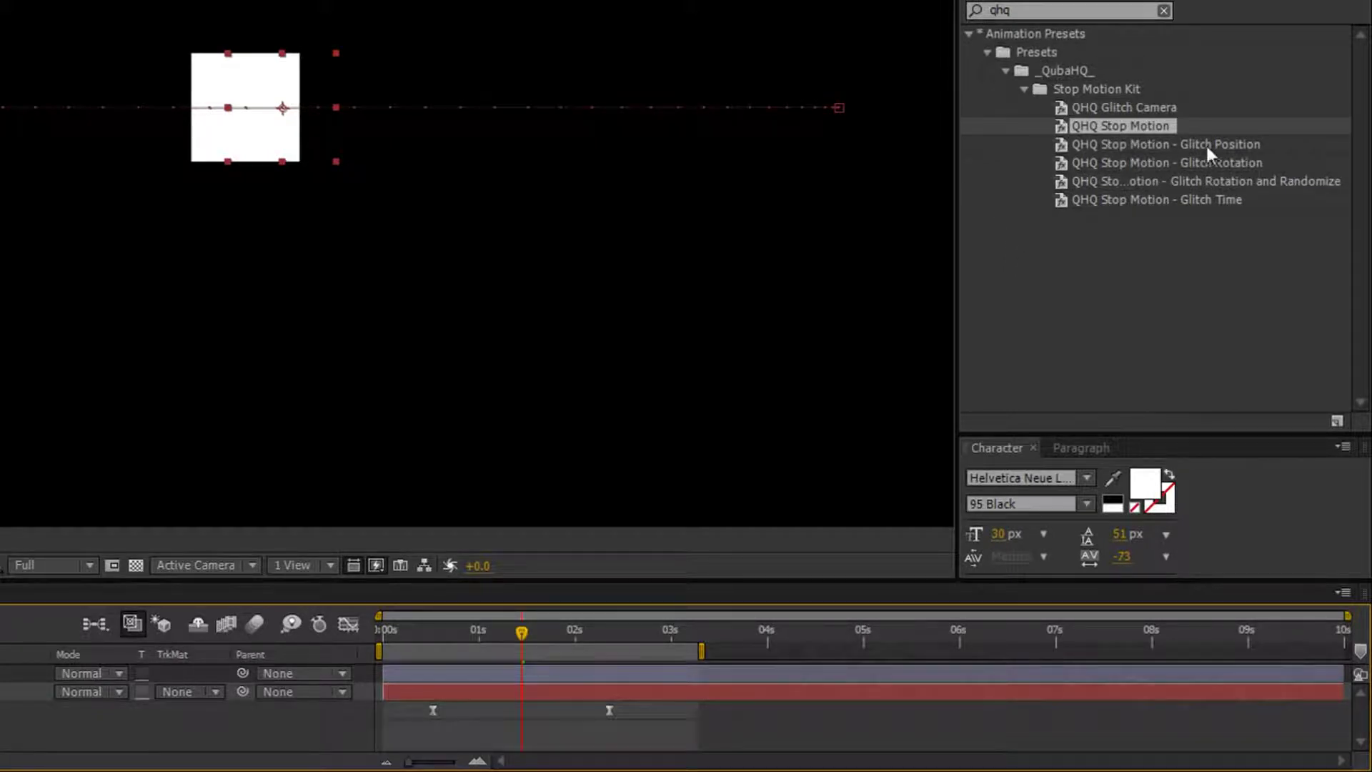
left_click(1241, 145)
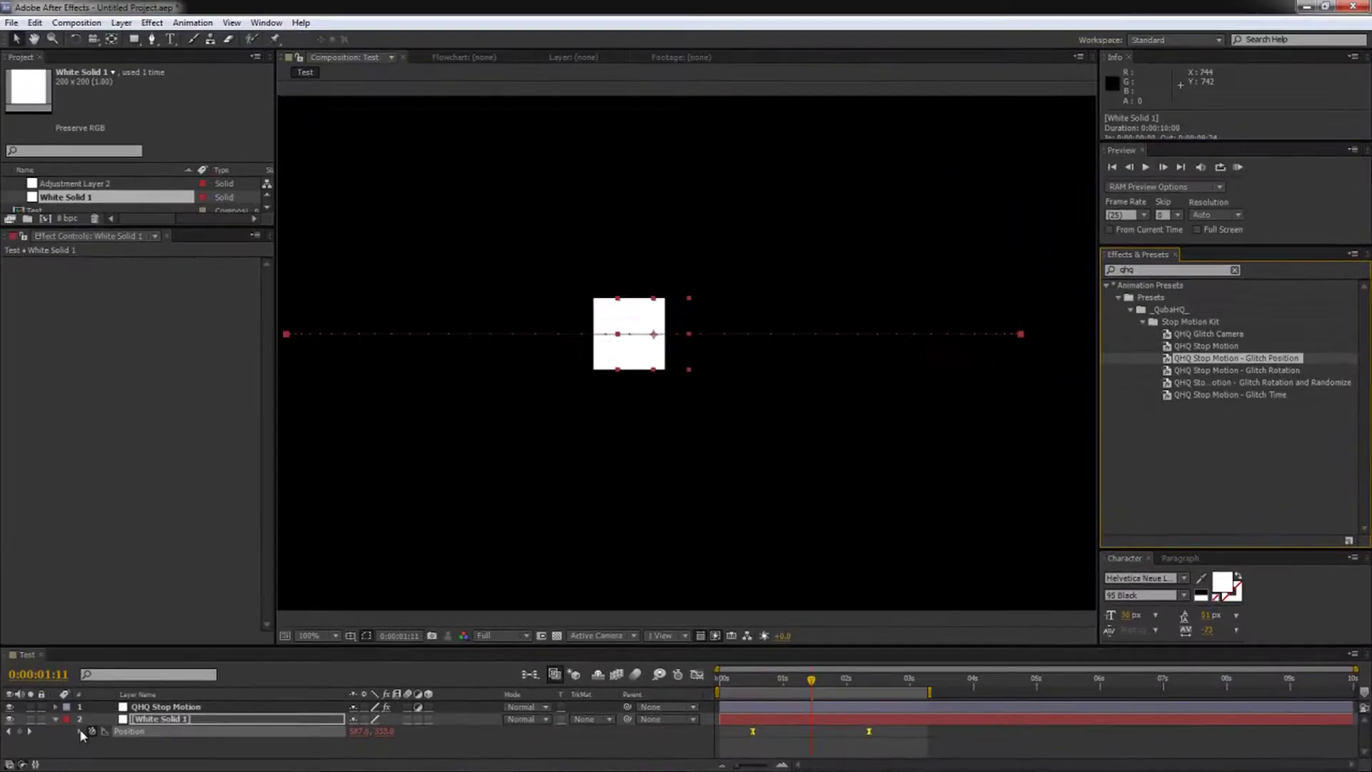
Step: Examine the Position expression that the preset added to the white solid layer, then collapse the layer's properties
left_click(80, 731)
left_click_drag(673, 645, 673, 392)
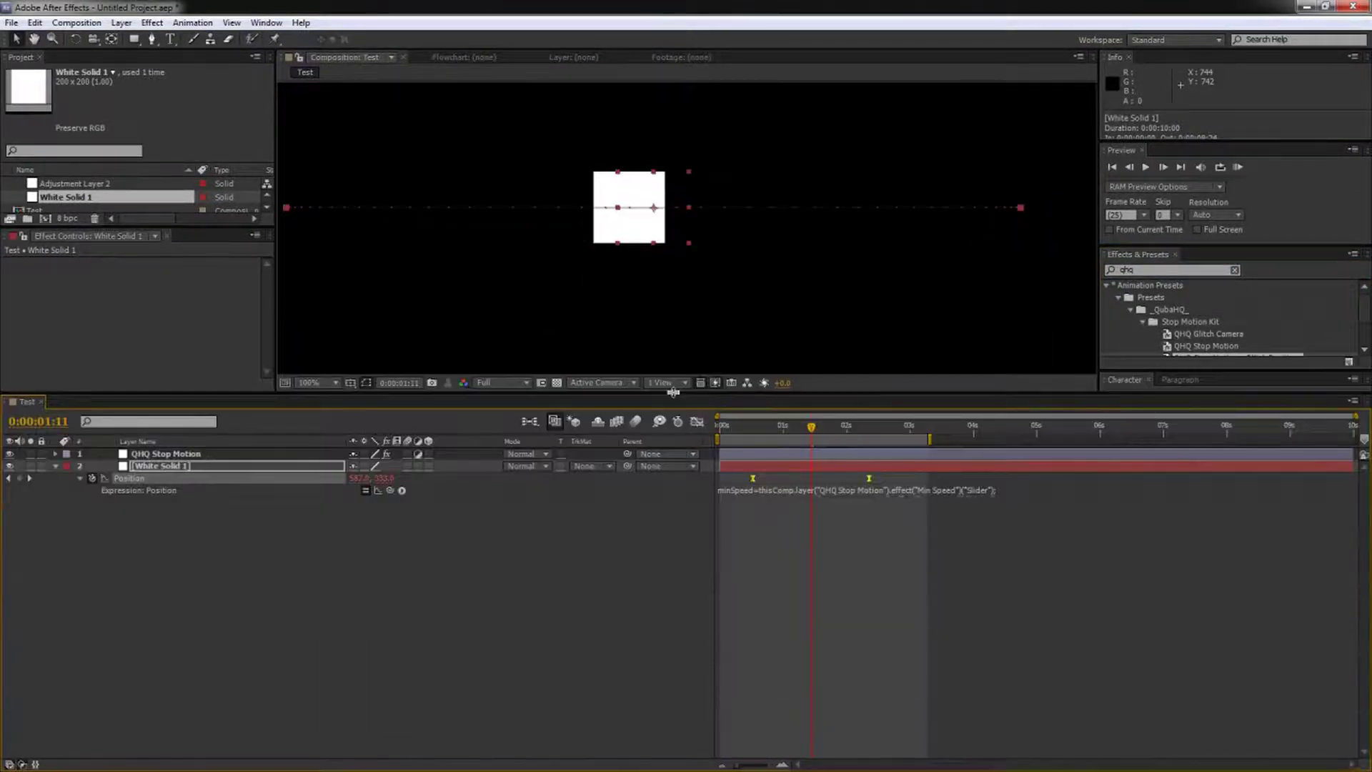
mouse_move(902, 496)
left_mouse_down()
mouse_move(895, 652)
mouse_move(887, 499)
left_mouse_up()
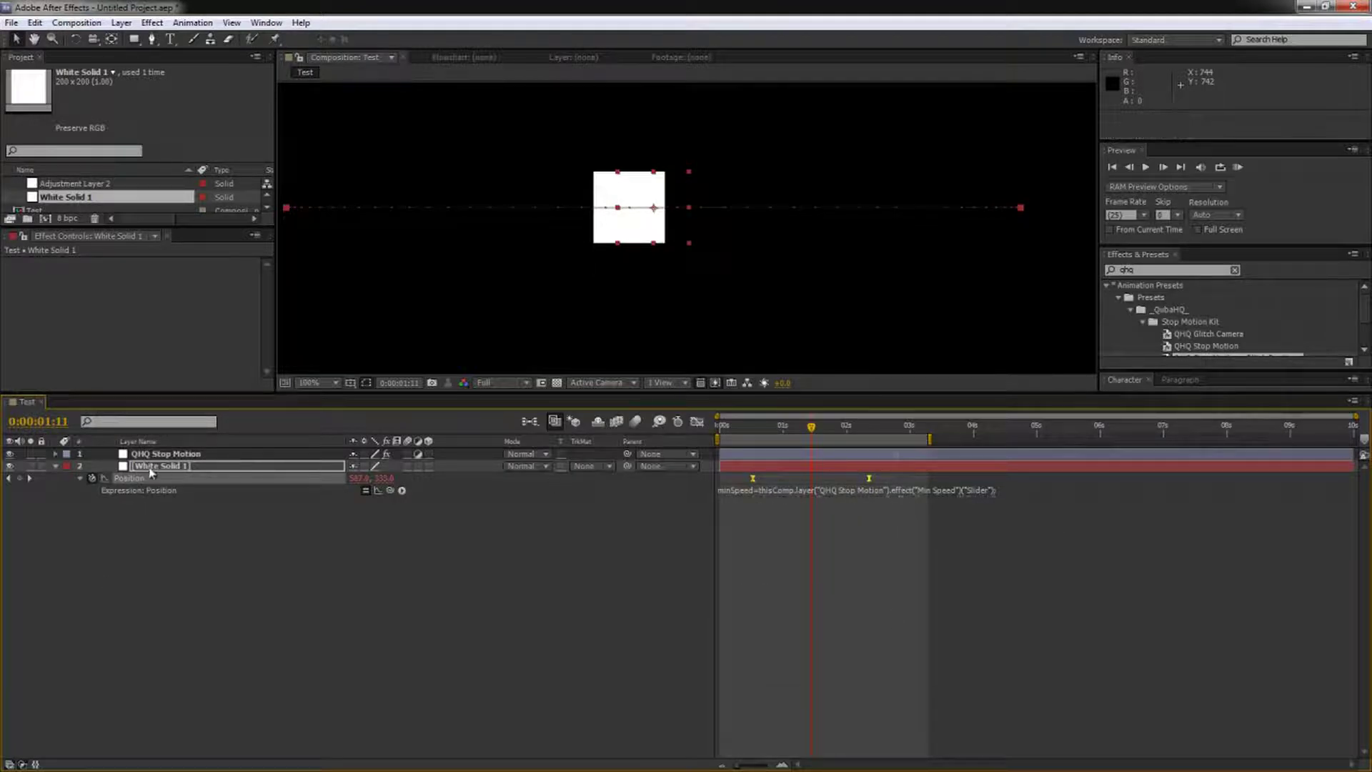
left_click(56, 467)
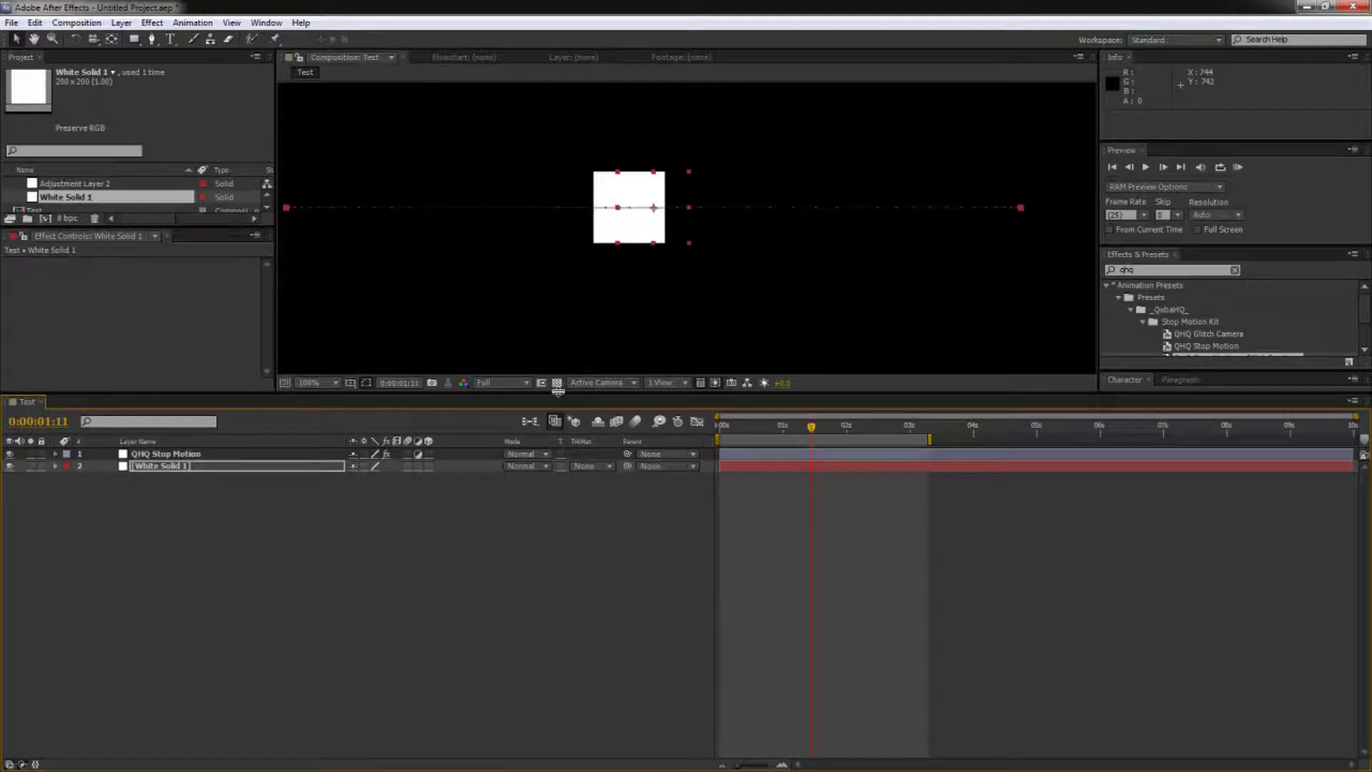
left_click_drag(560, 397, 554, 642)
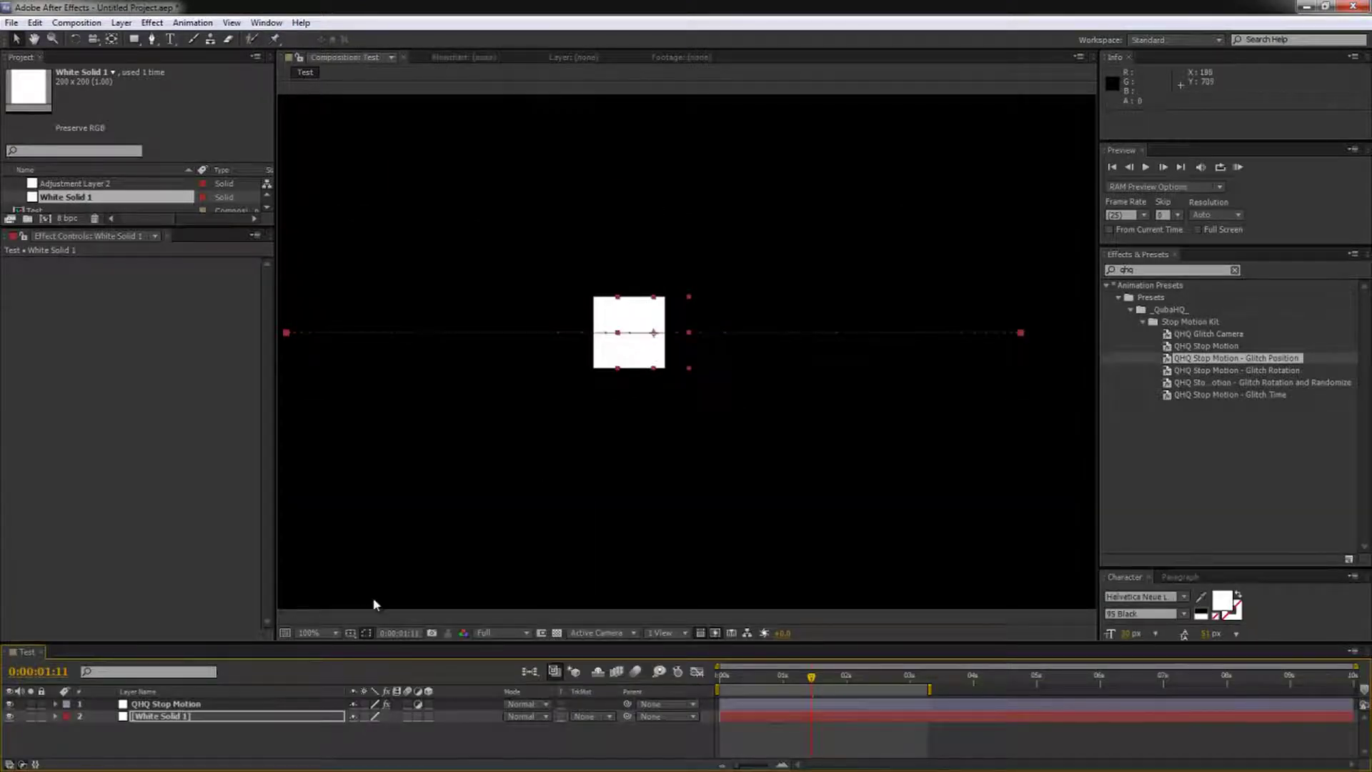
Step: Display the QHQ Stop Motion layer's controls, widen the composition view and preview the animation with Shift Position at 0
left_click(304, 457)
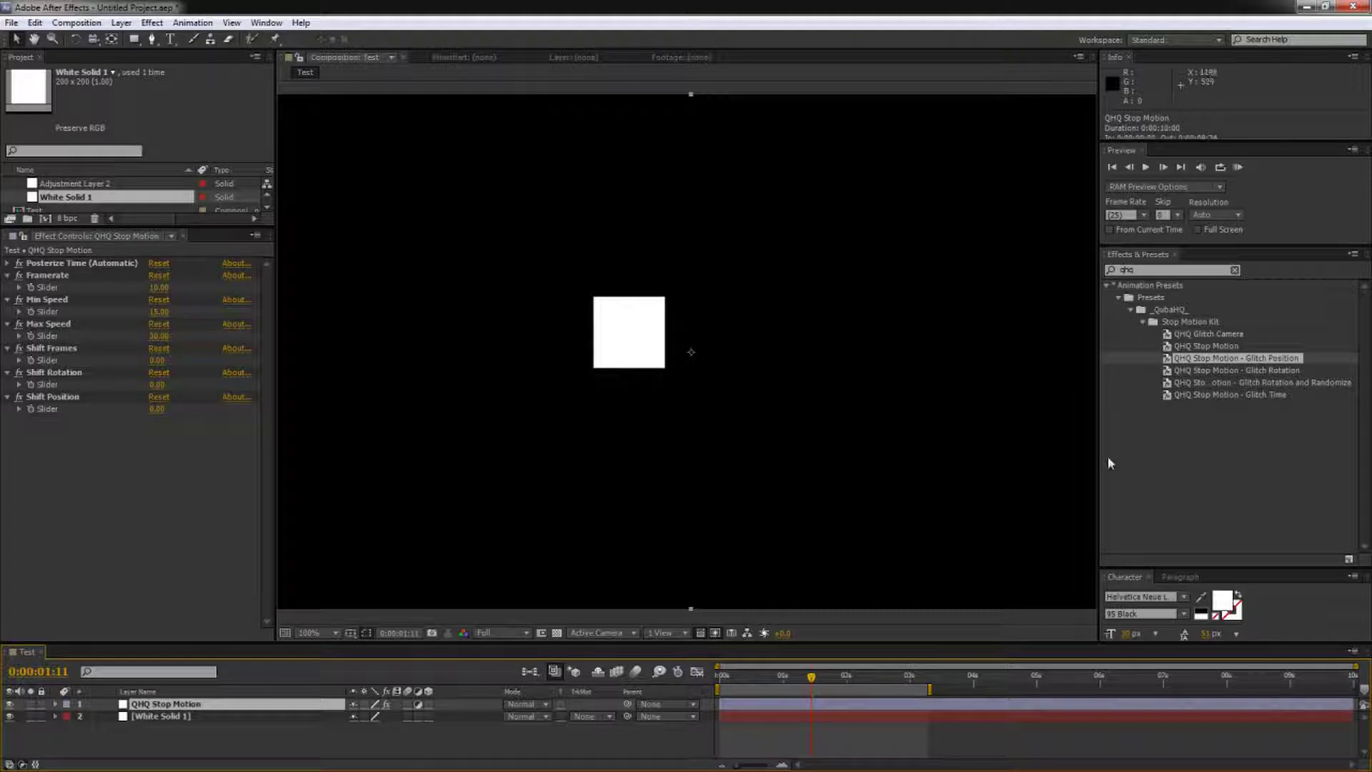
left_click_drag(1098, 457, 1269, 456)
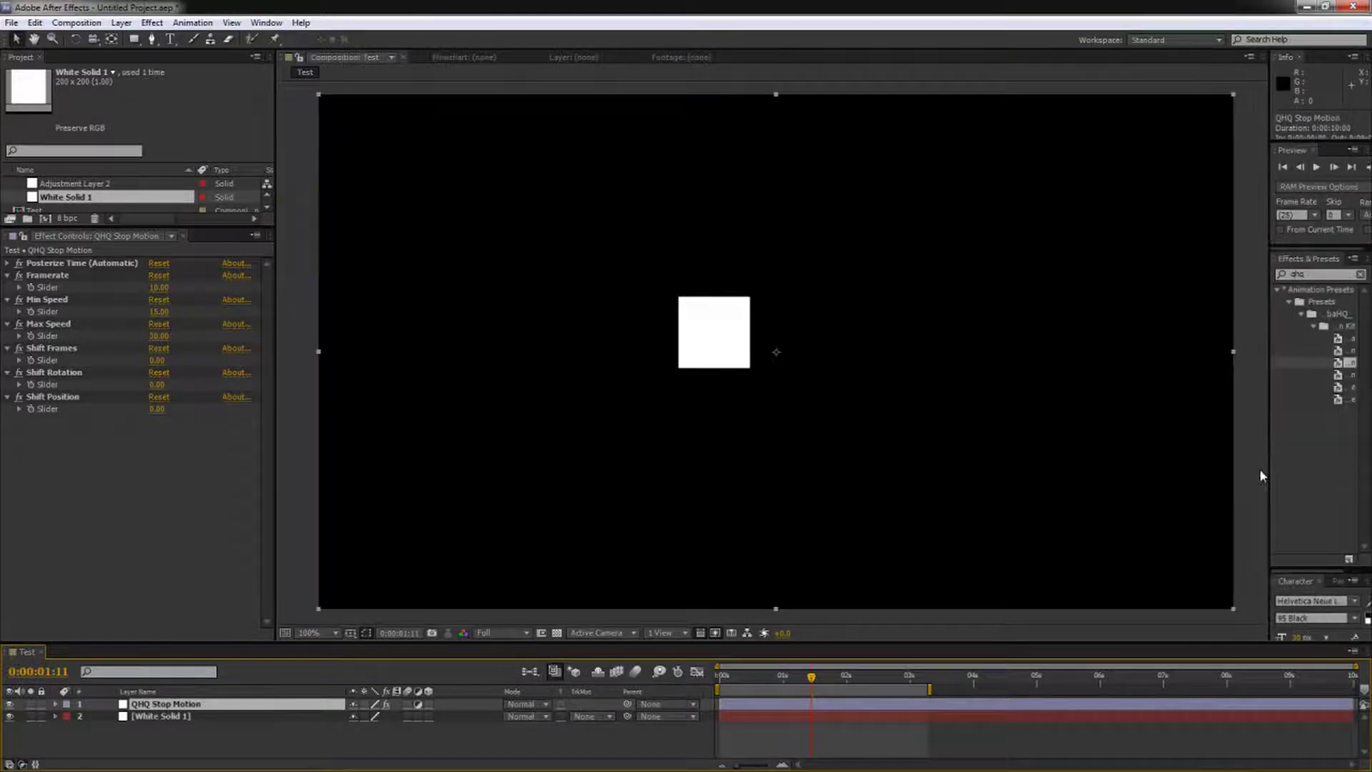
key("KP_0")
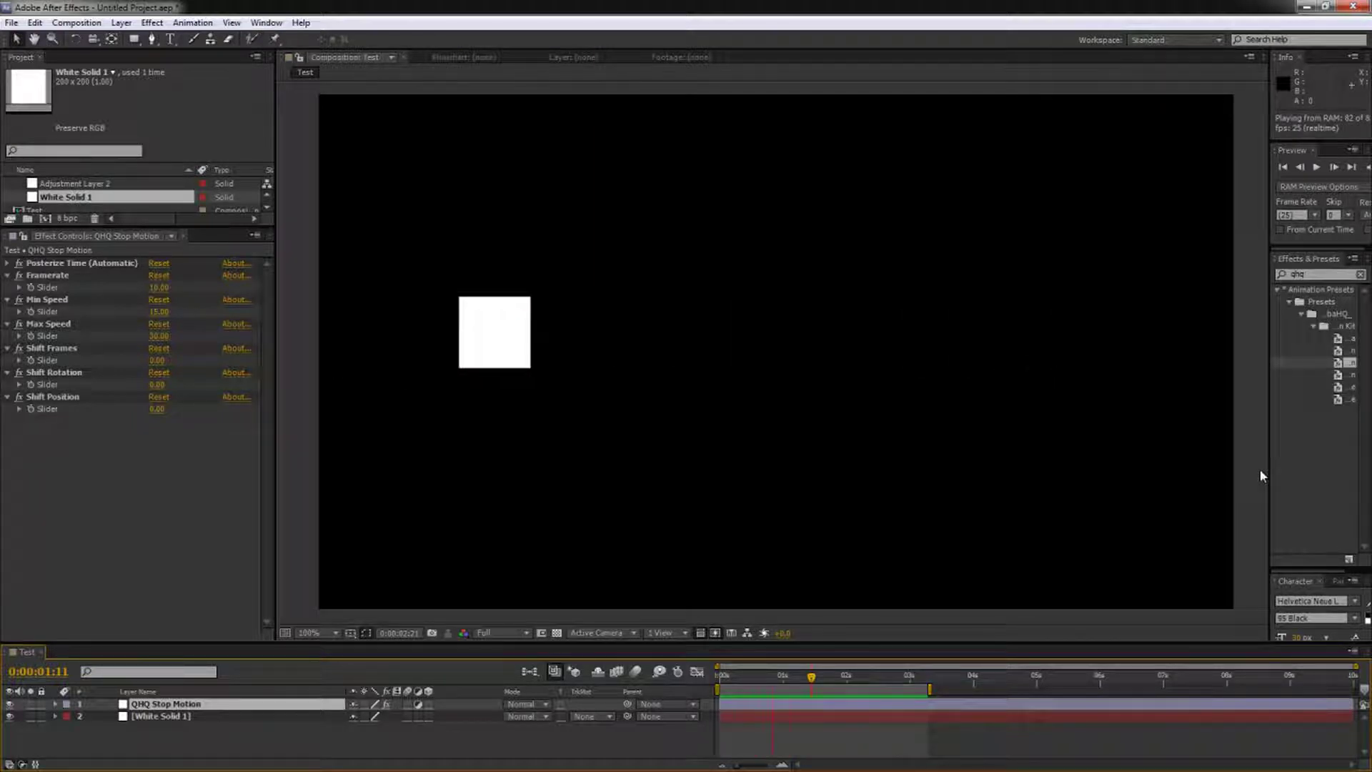
key("space")
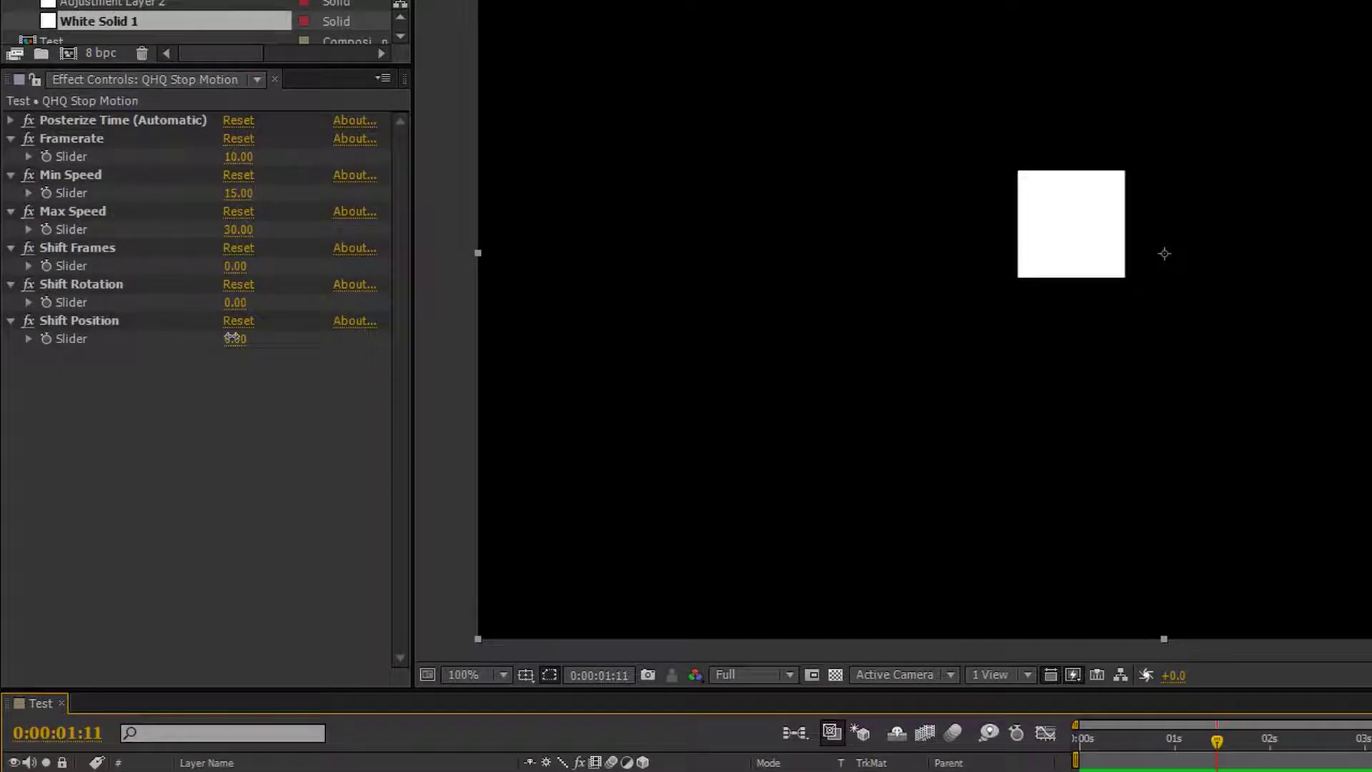
Step: Try raising the QHQ Stop Motion layer's Shift Position slider to 50 and preview the position glitch
left_click_drag(165, 401, 191, 398)
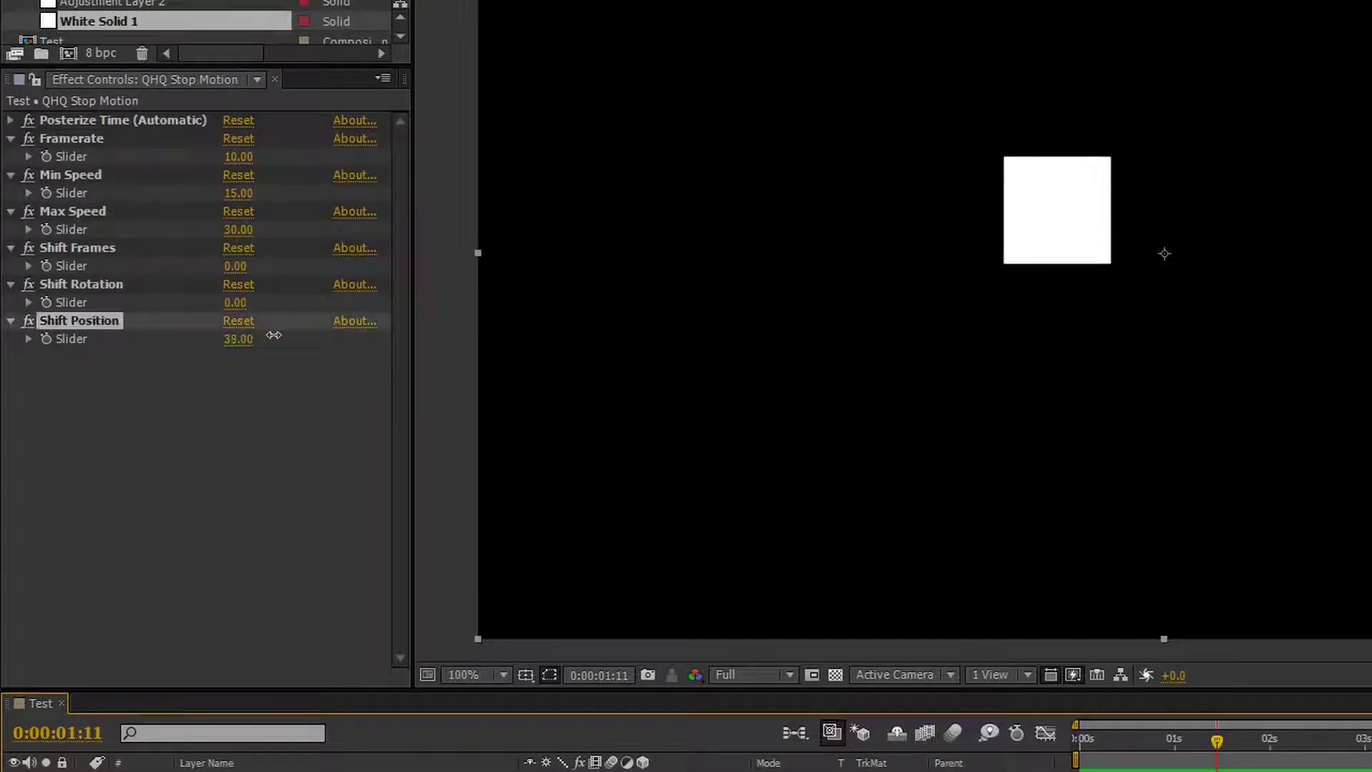
left_click_drag(274, 334, 284, 334)
key("KP_0")
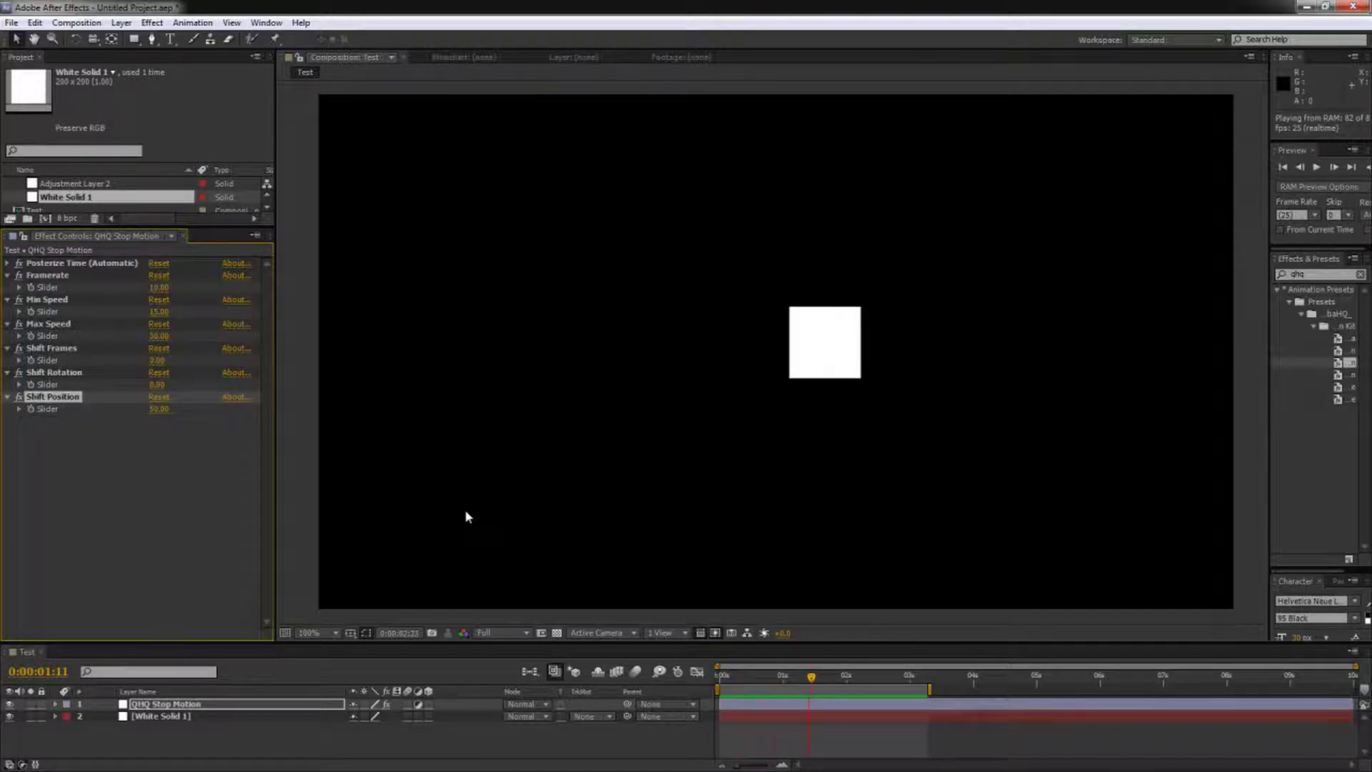
key("space")
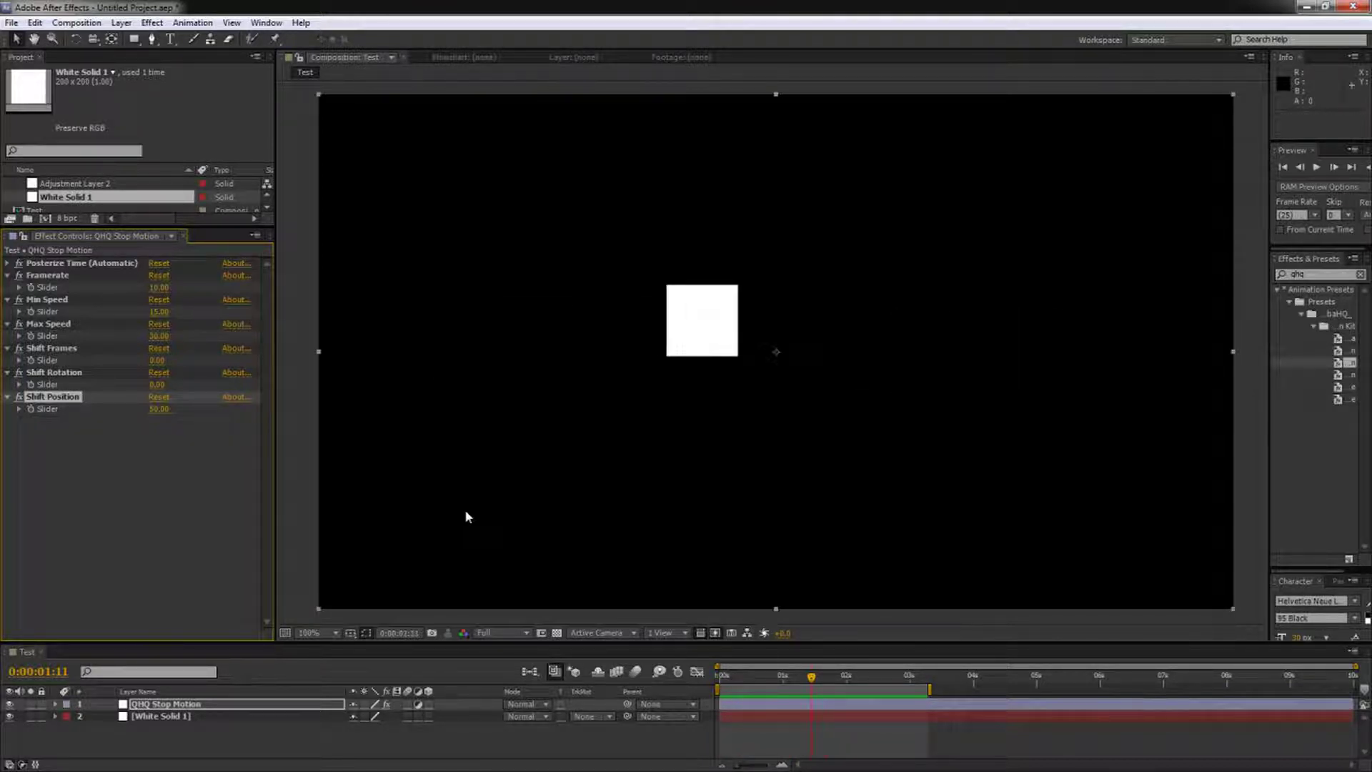
Step: Set the Shift Position slider to 20 and preview the subtler position glitch
left_click(157, 410)
key("Return")
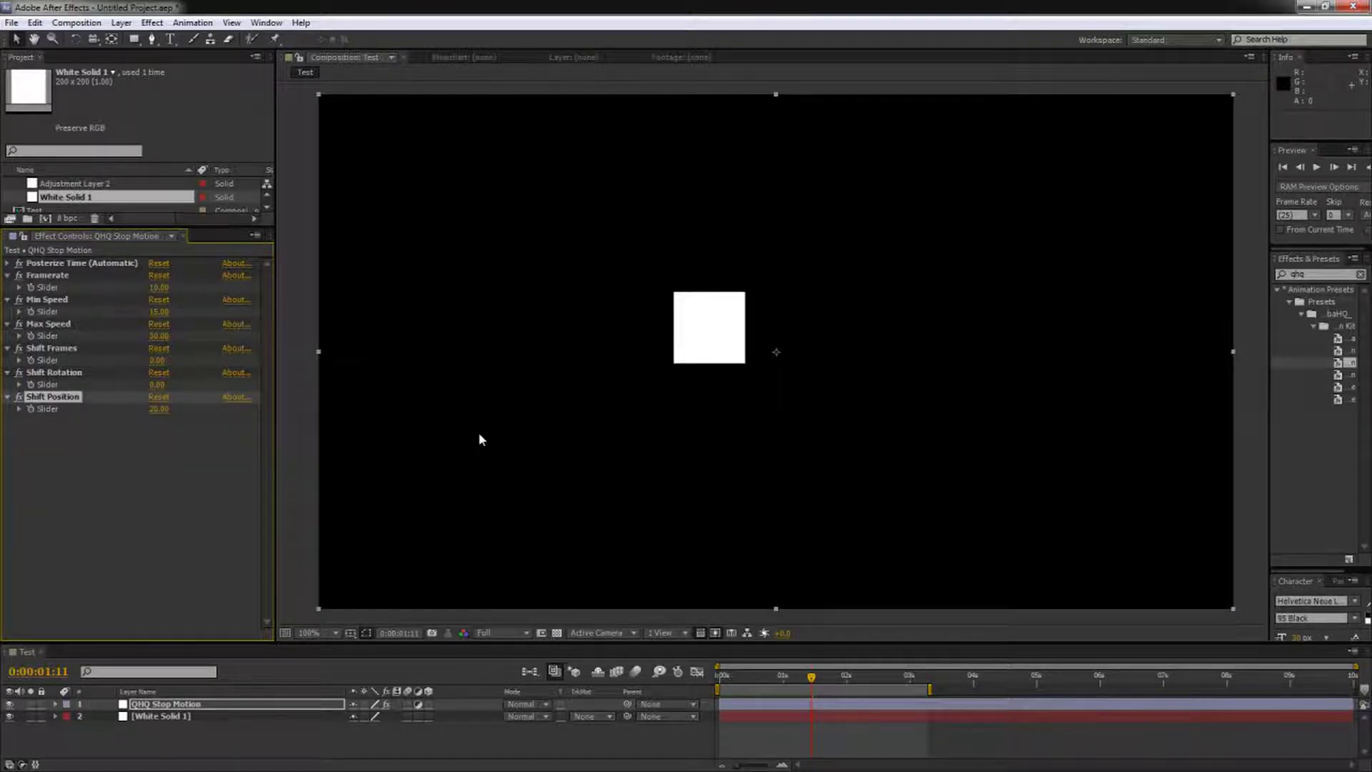
key("space")
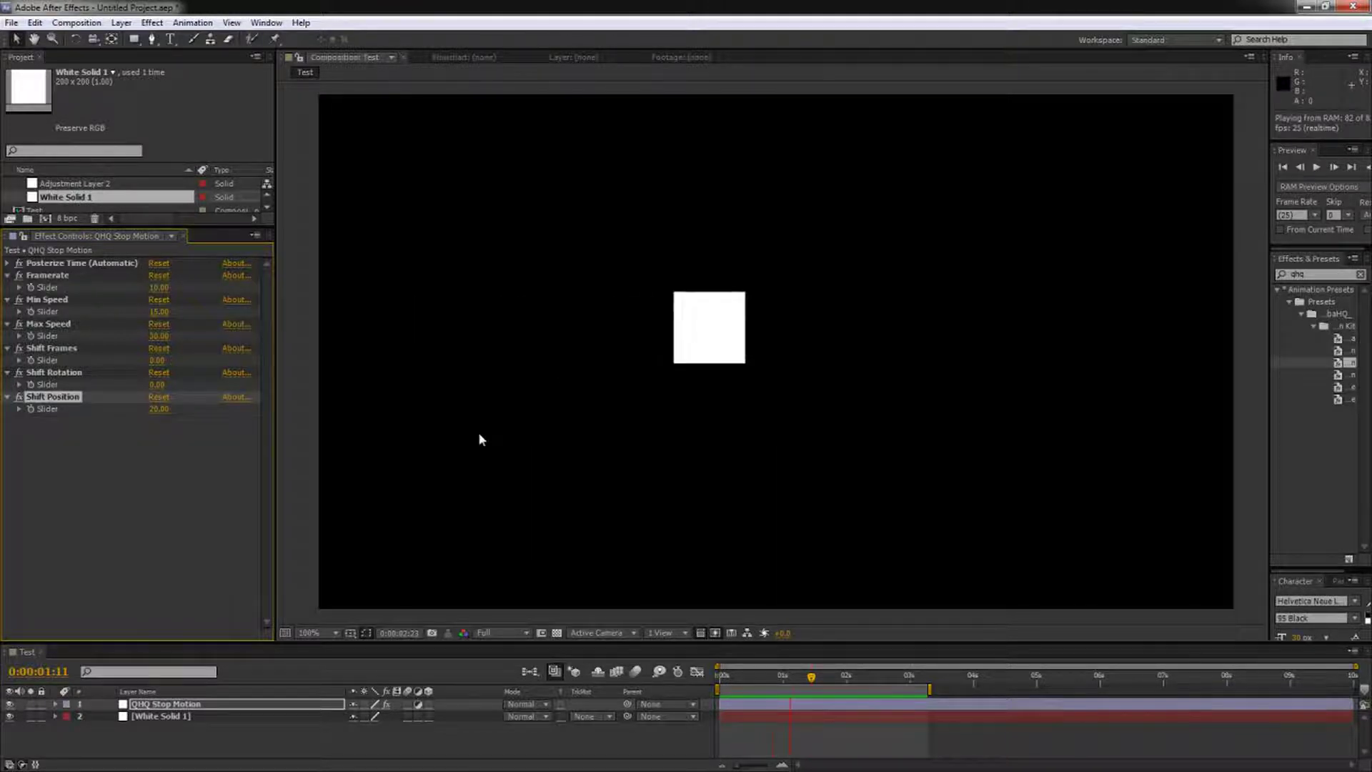
key("space")
Step: Apply the QHQ Stop Motion - Glitch Rotation preset to the white solid layer
left_click_drag(1269, 368, 1222, 368)
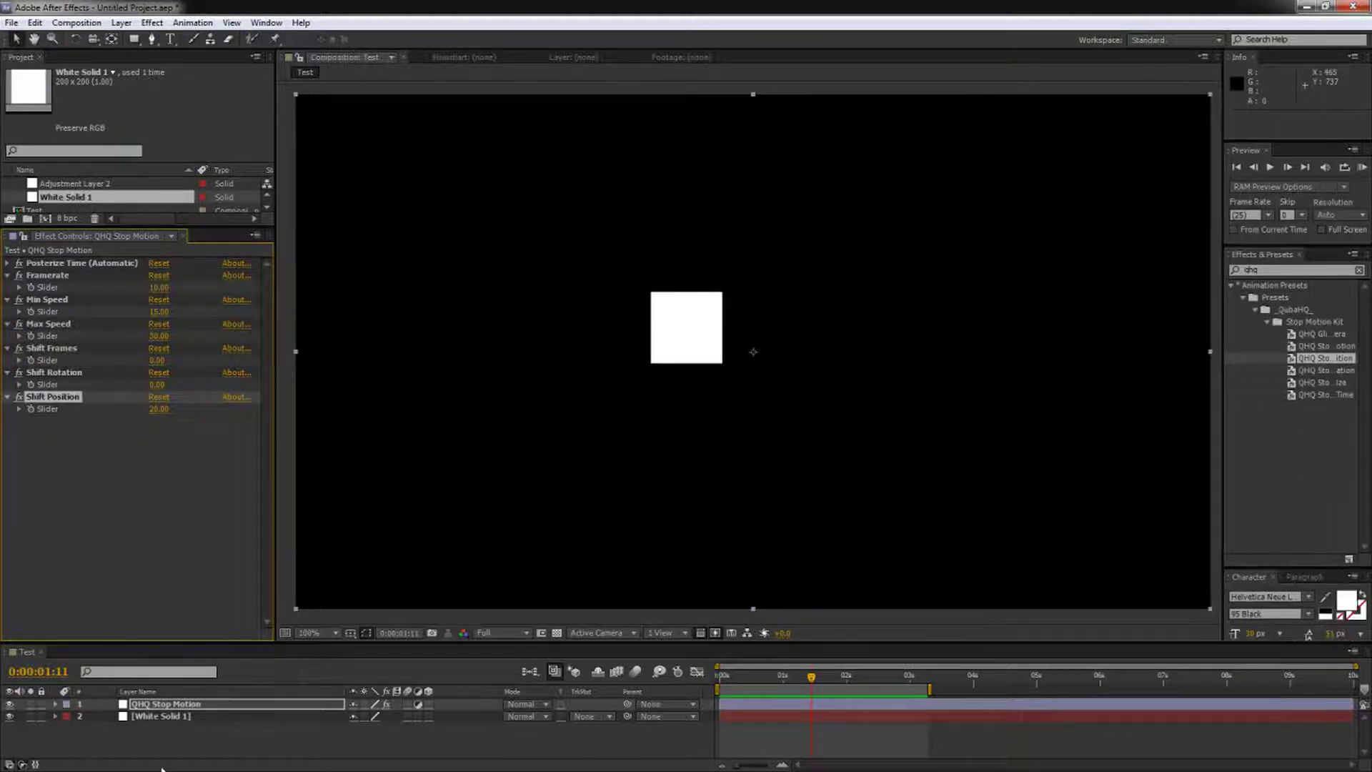
left_click(156, 716)
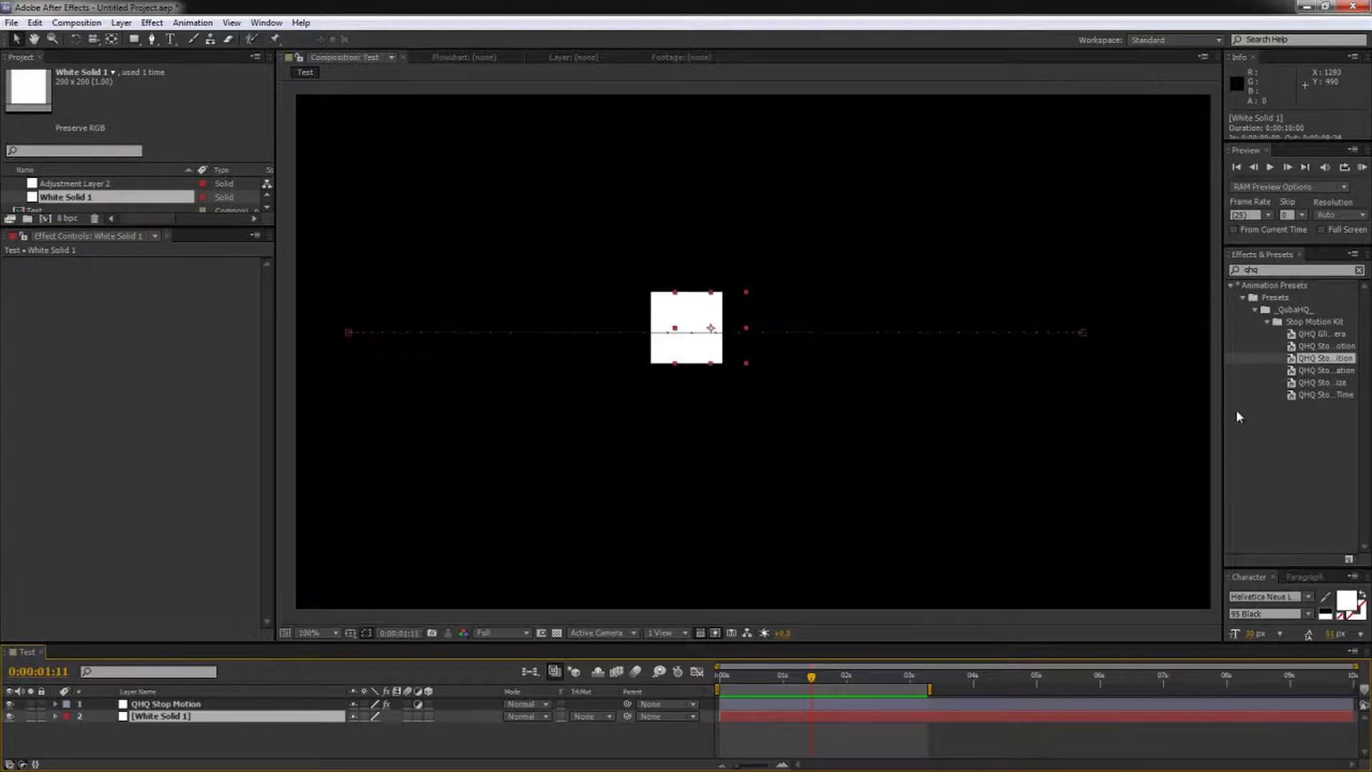
left_click_drag(1221, 408, 1069, 402)
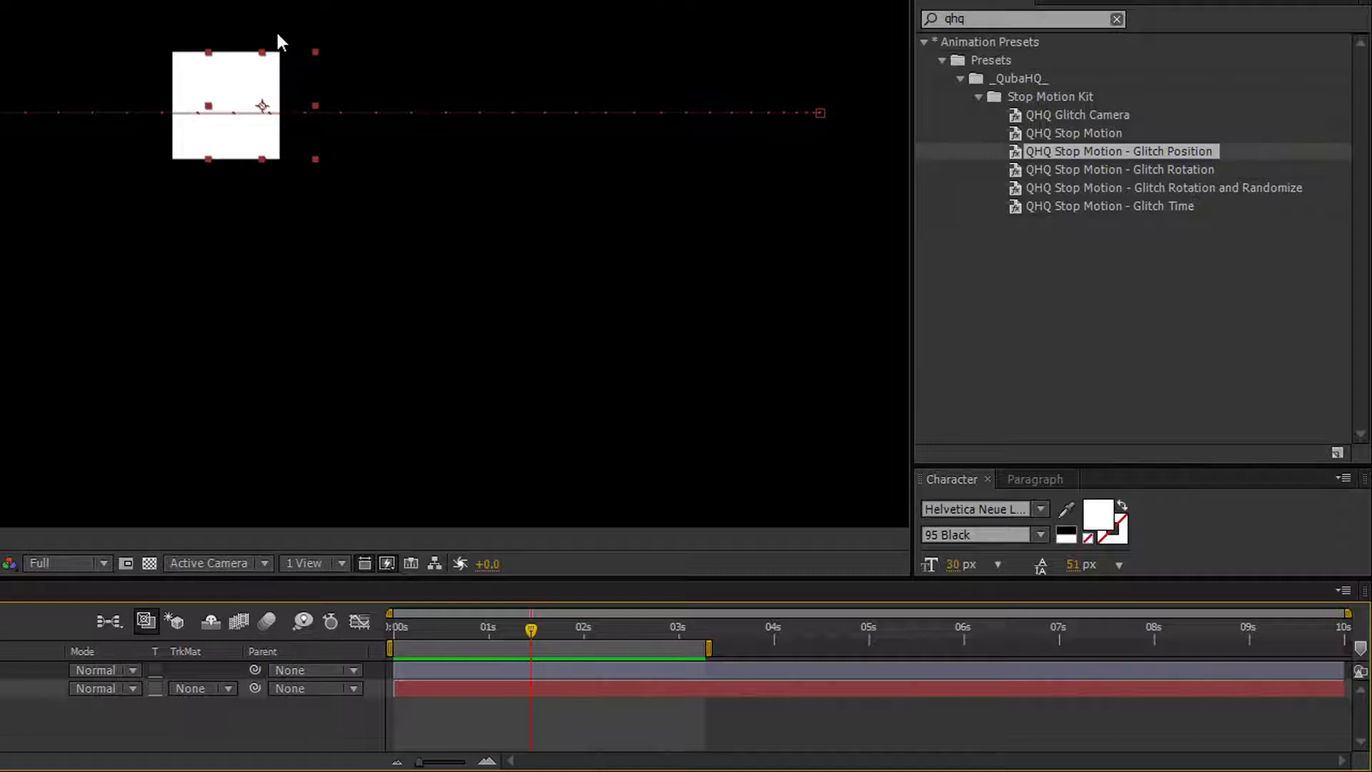
left_click(1176, 170)
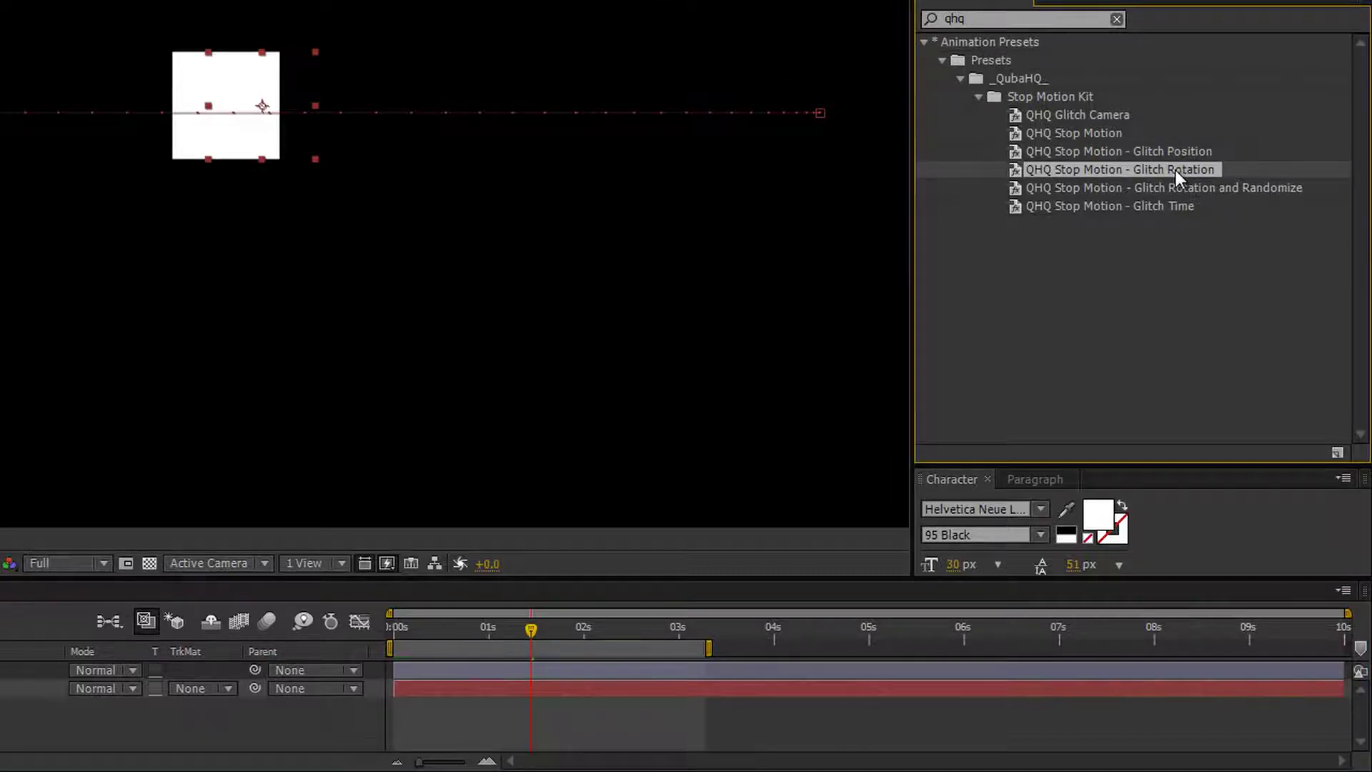
Step: Inspect the white solid's Rotation property for the preset's expression, then collapse the layer's properties
key("e")
key("e")
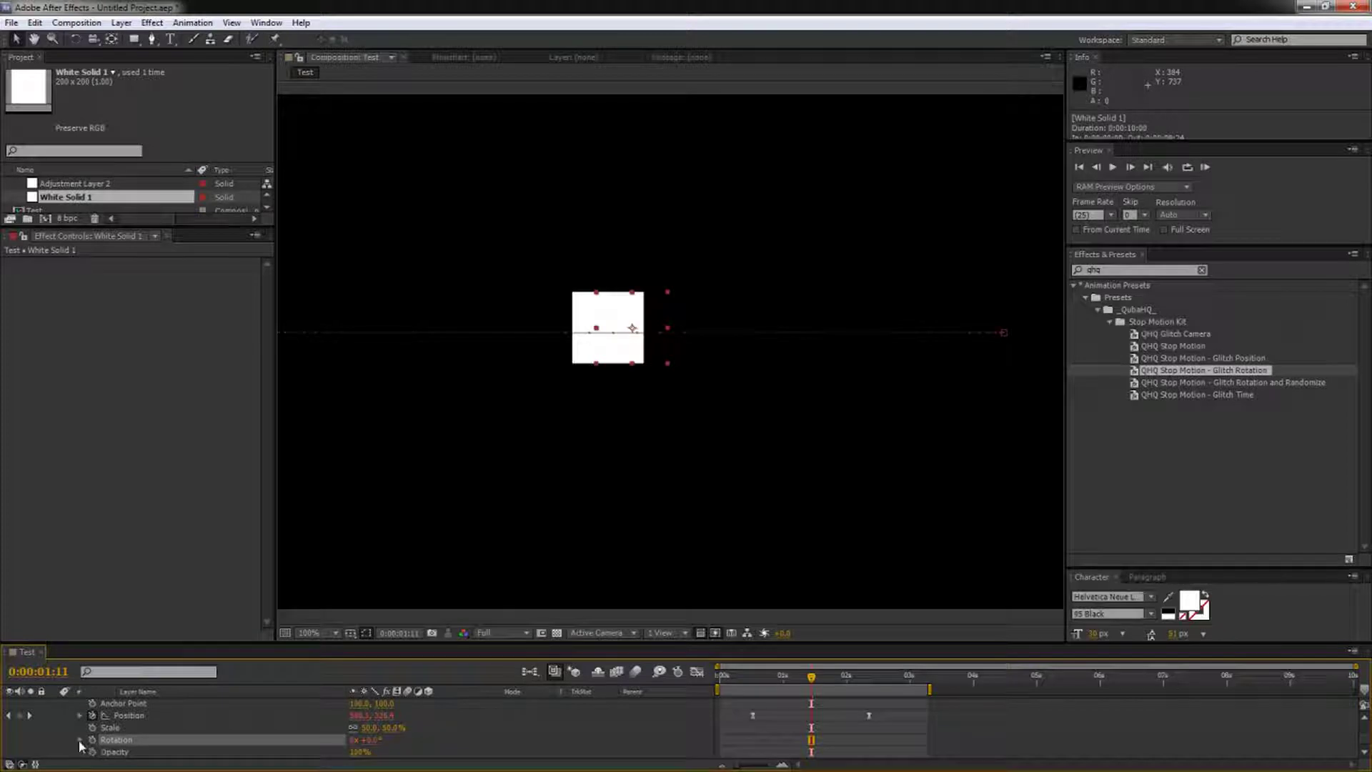
left_click(79, 740)
left_click(79, 740)
scroll(108, 727, "up", 2)
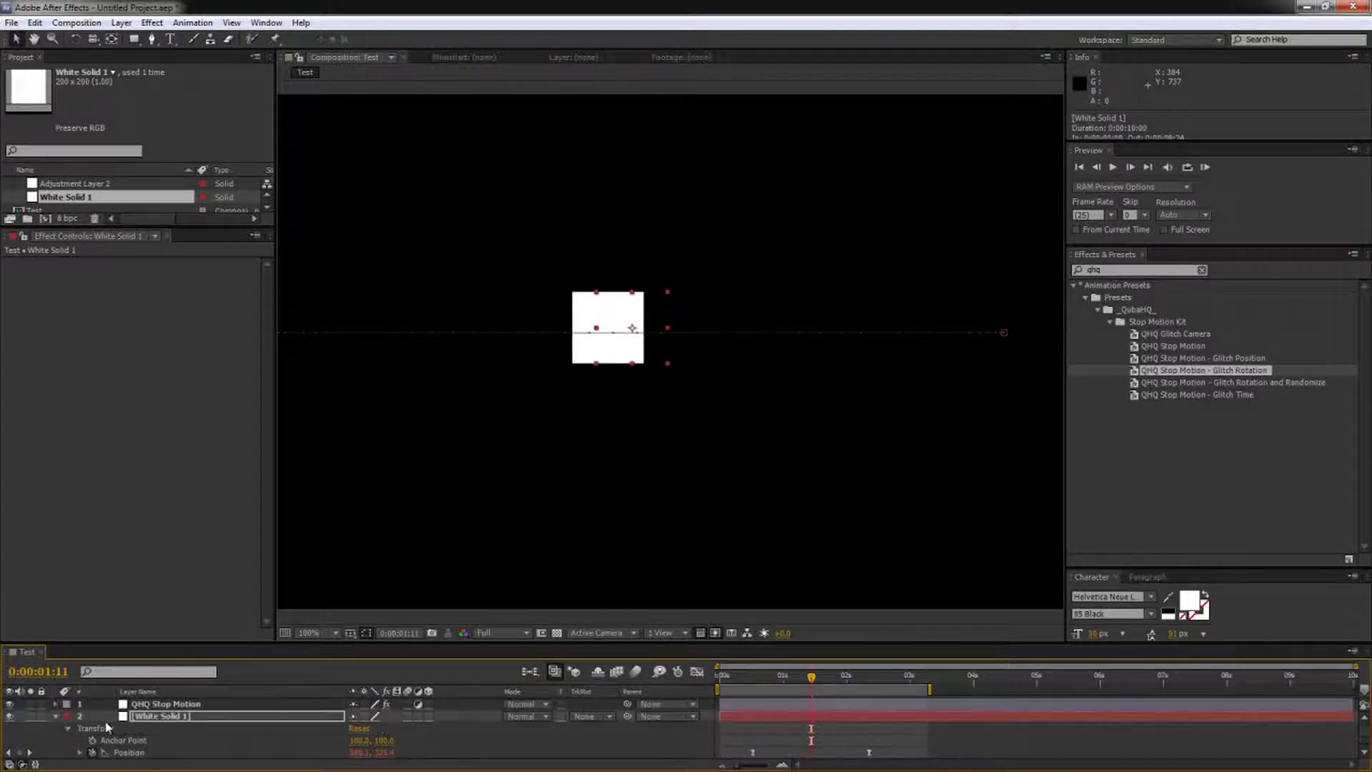
left_click(55, 716)
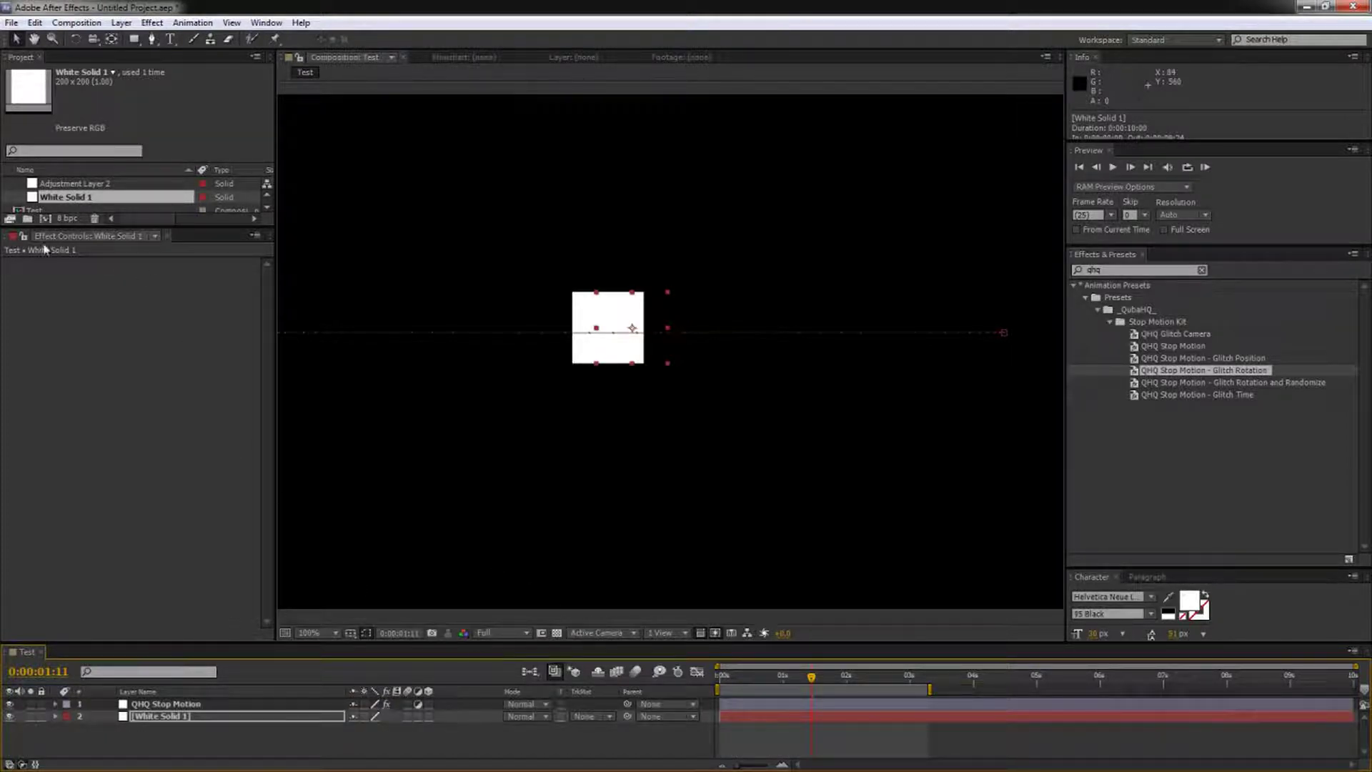
Step: Set the Shift Rotation slider of the QHQ Stop Motion layer to 5 and preview the rotation glitch
left_click(214, 704)
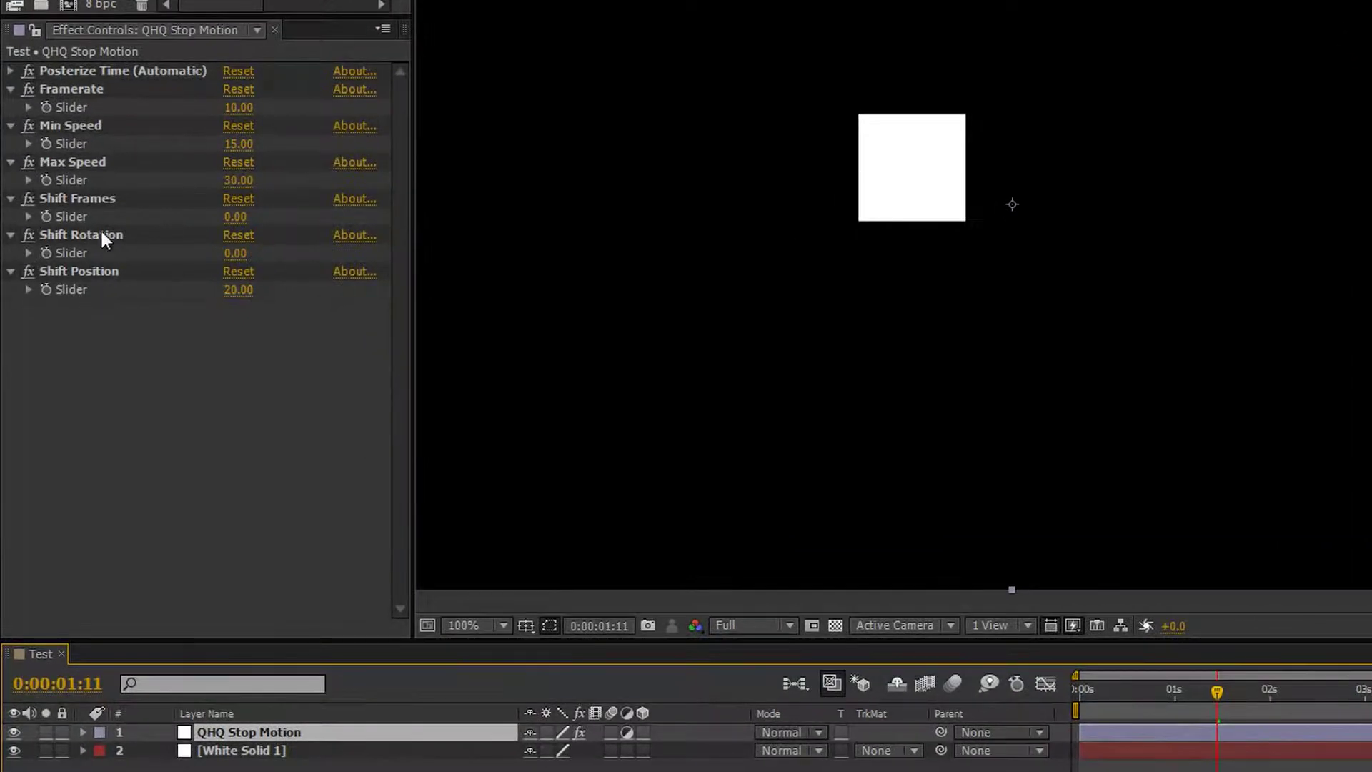
left_click(235, 254)
type("5")
key("Return")
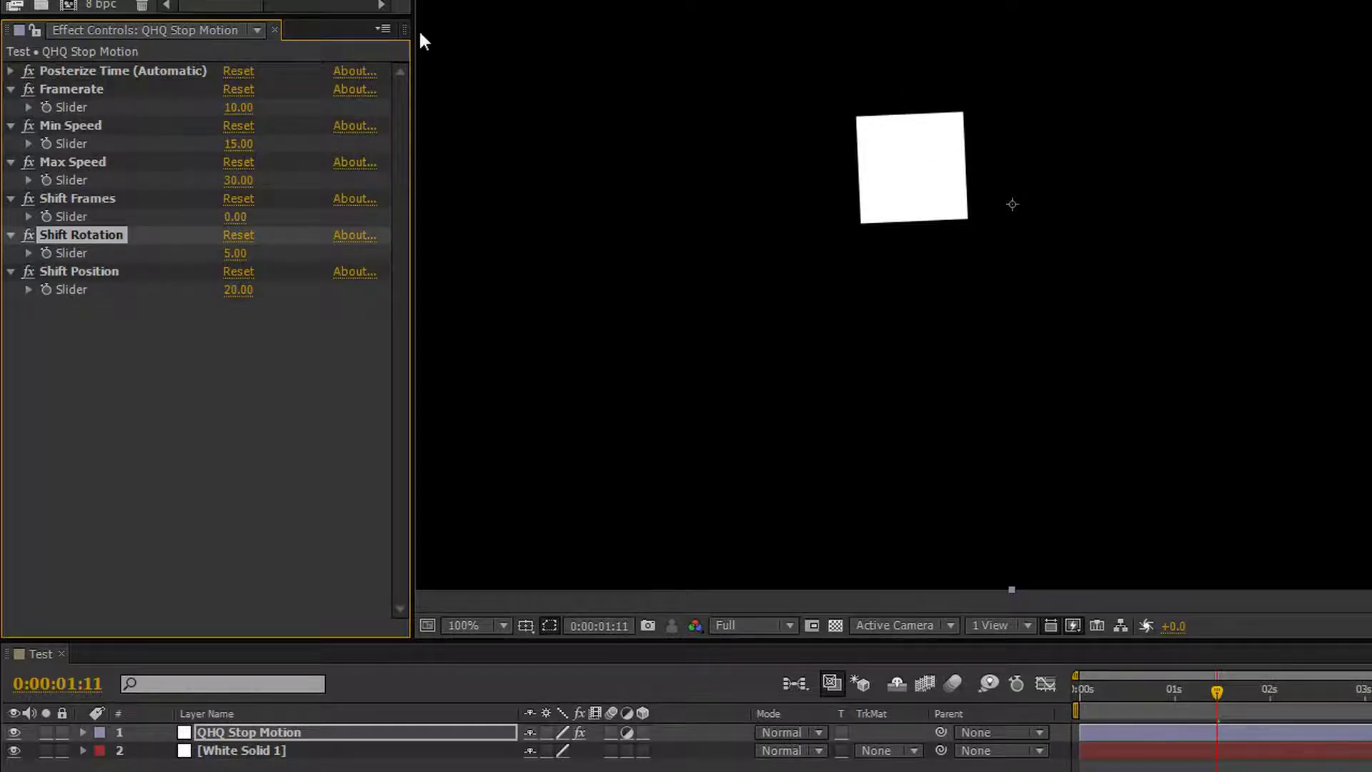
key("KP_0")
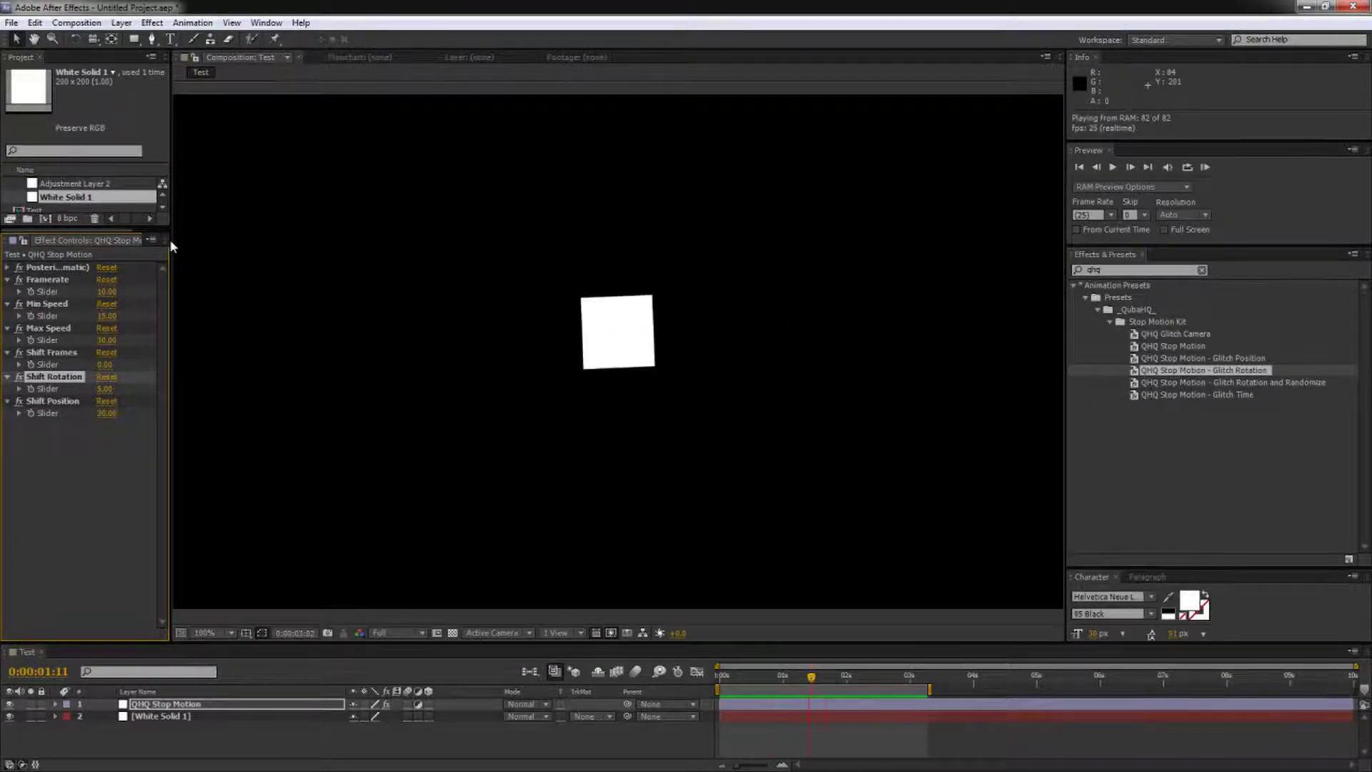
key("space")
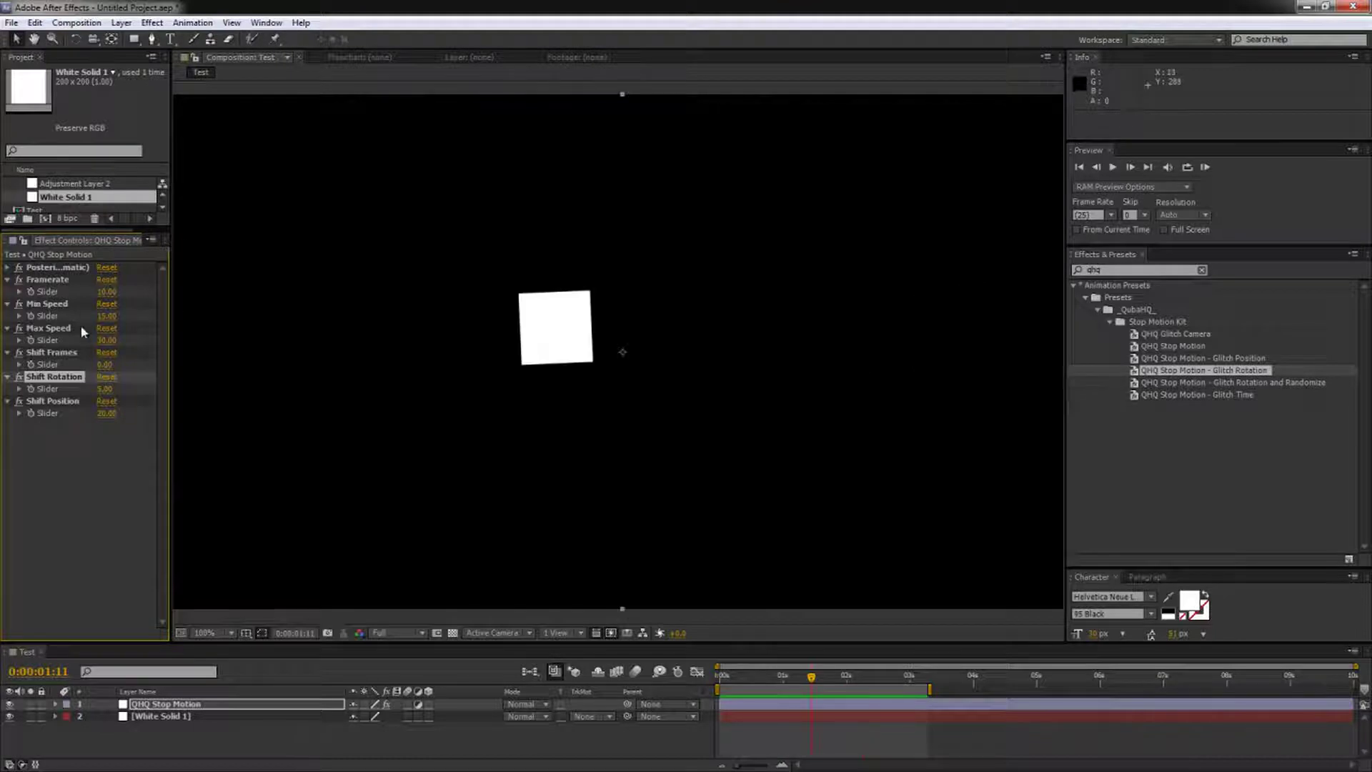
Step: Try a Shift Rotation value of 90 and preview the extreme rotation glitch
left_click(106, 389)
type("90")
key("Return")
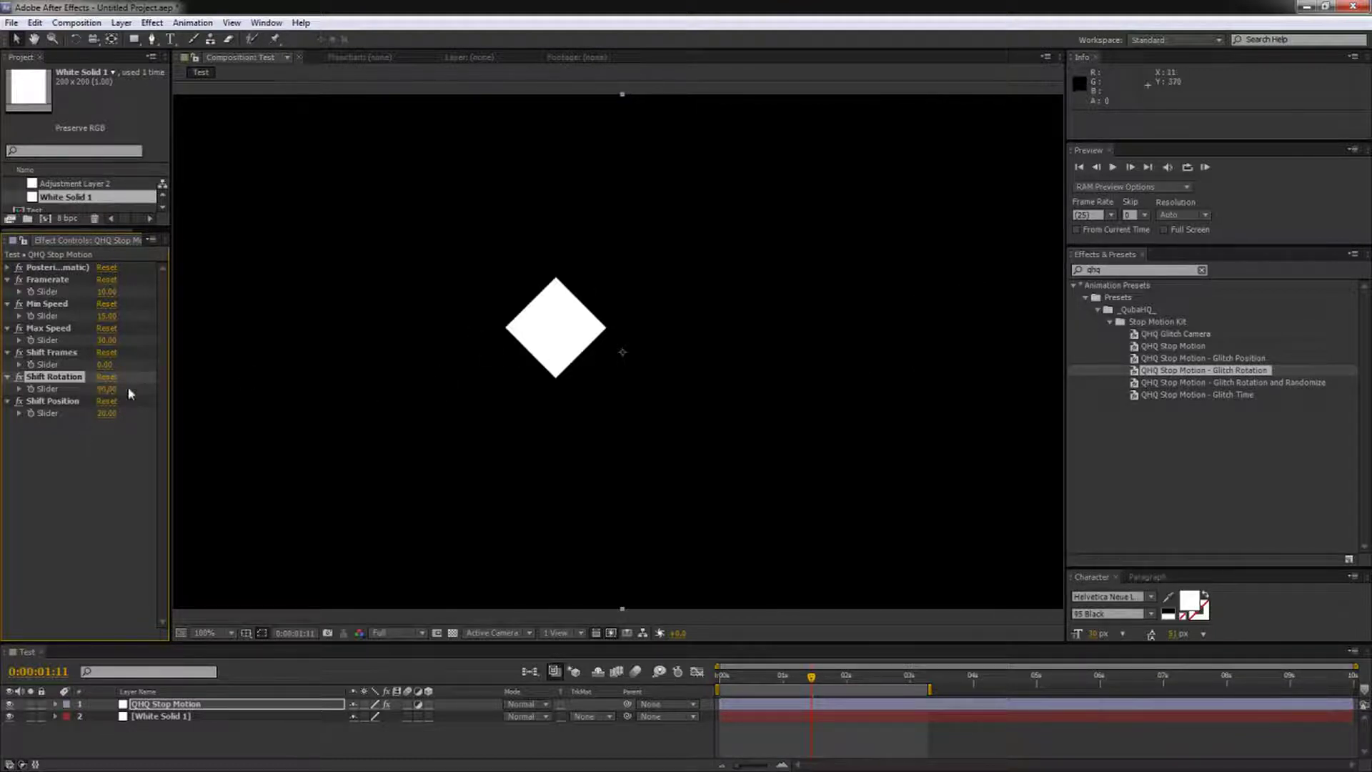
key("space")
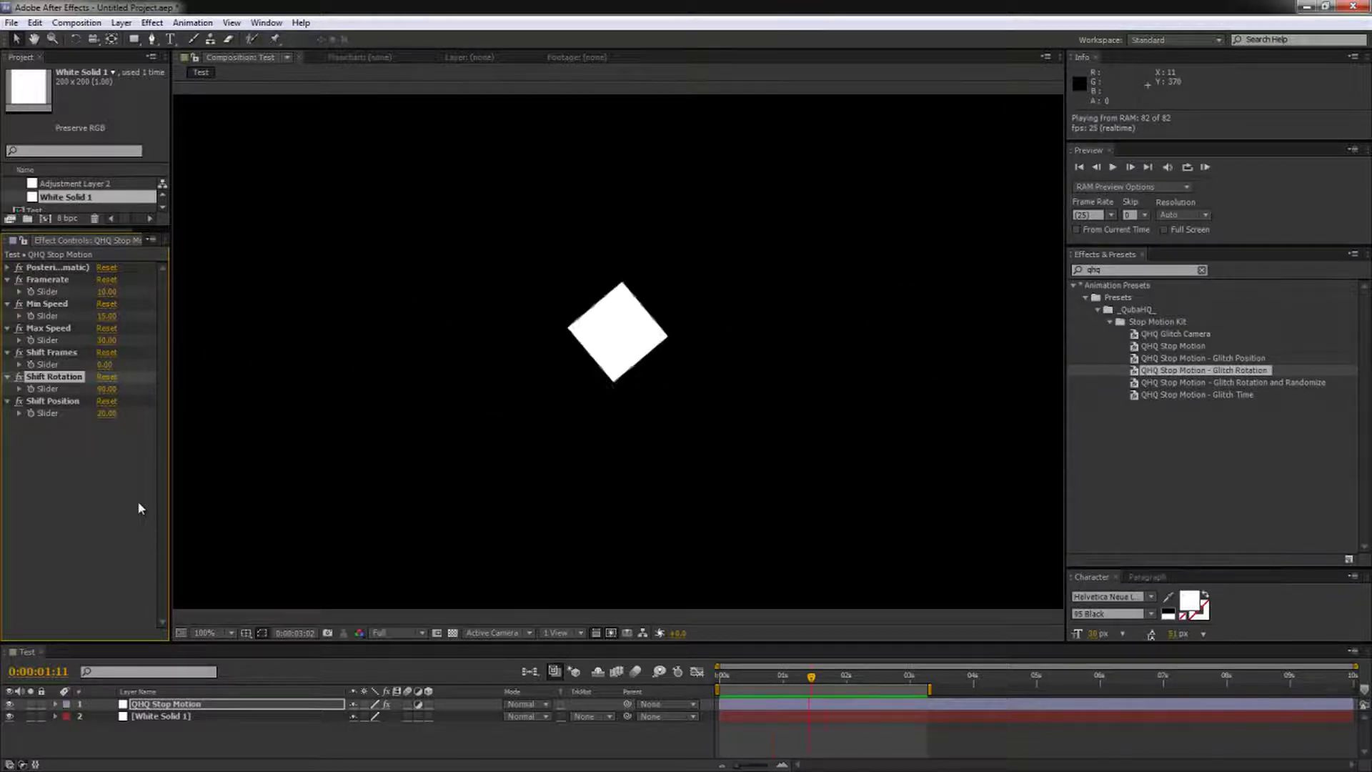
Step: Return the Shift Rotation slider to 5 and preview the animation again
left_click(107, 389)
type("5")
key("Return")
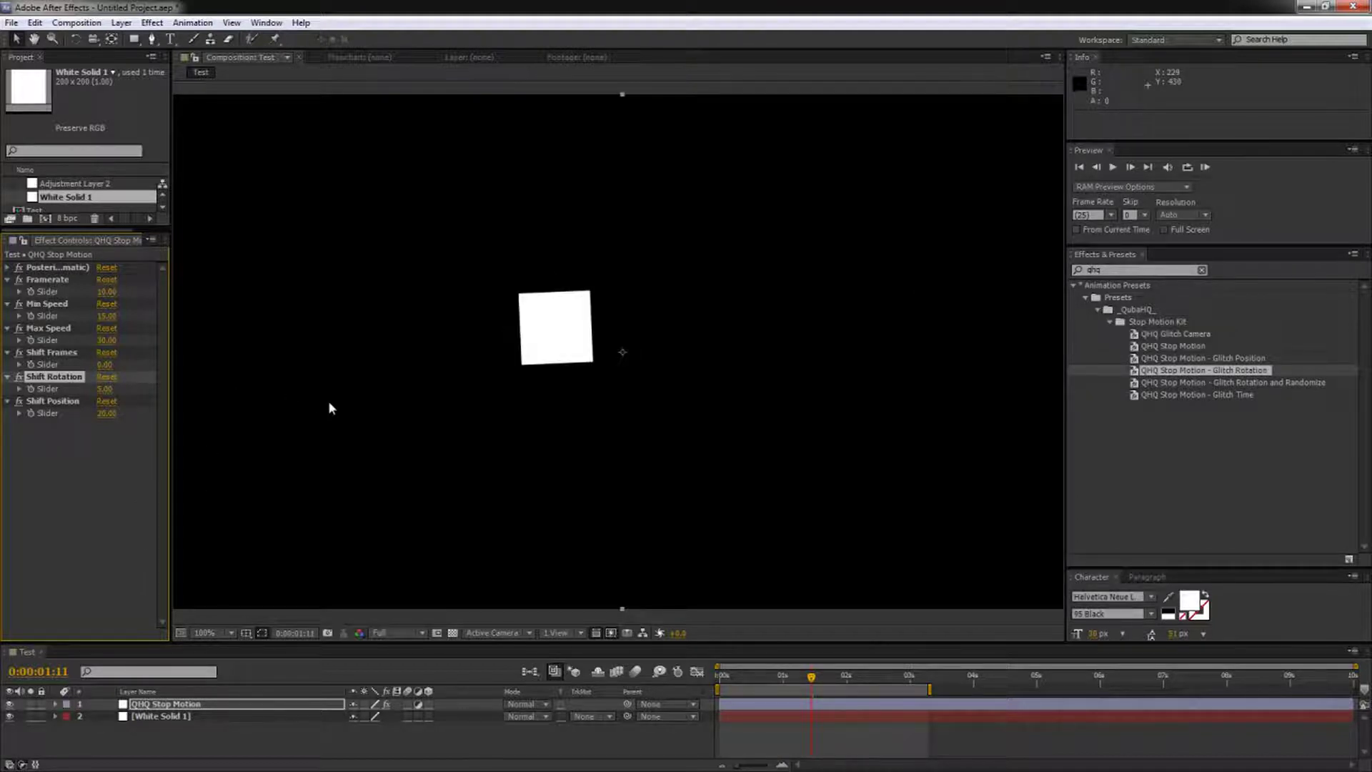
key("KP_0")
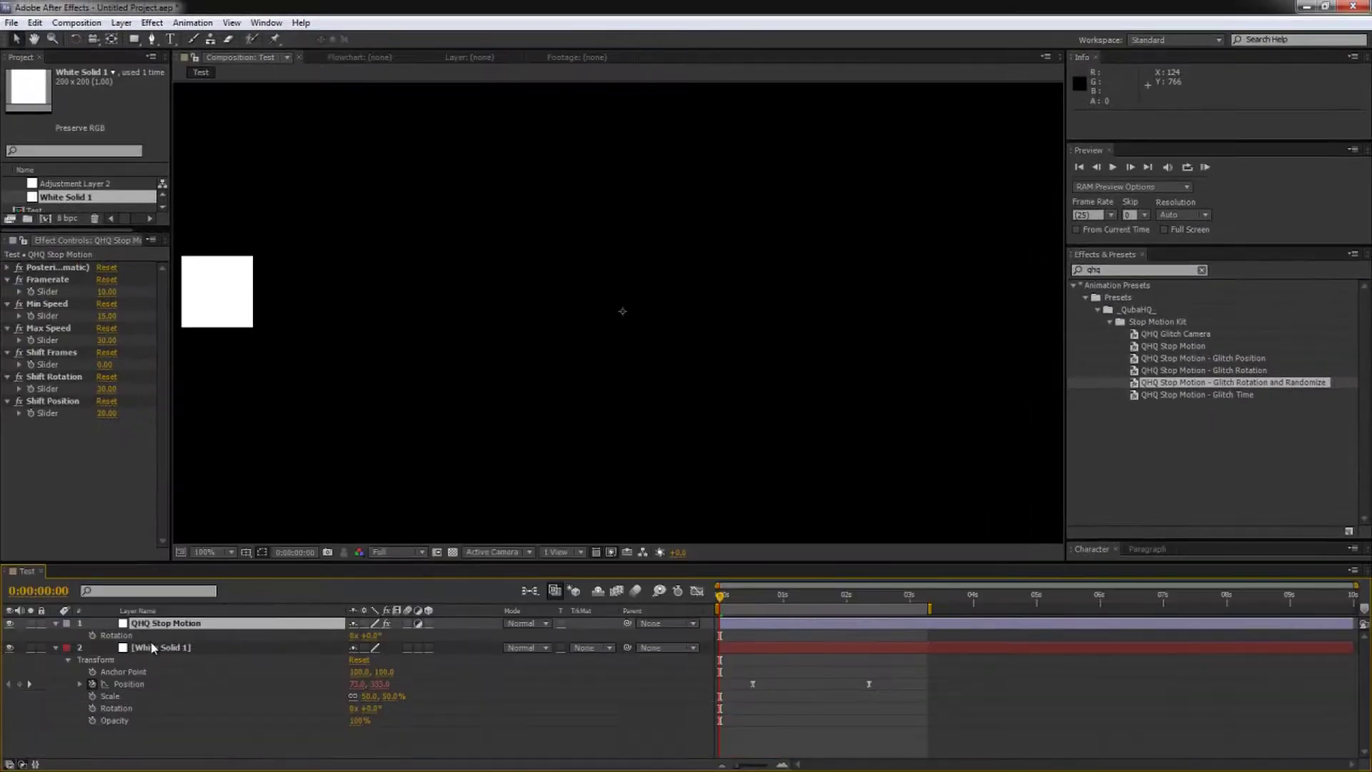
Step: Apply the QHQ Stop Motion - Glitch Rotation and Randomize preset to the white solid and scrub to 0:00:01:11
left_click(152, 647)
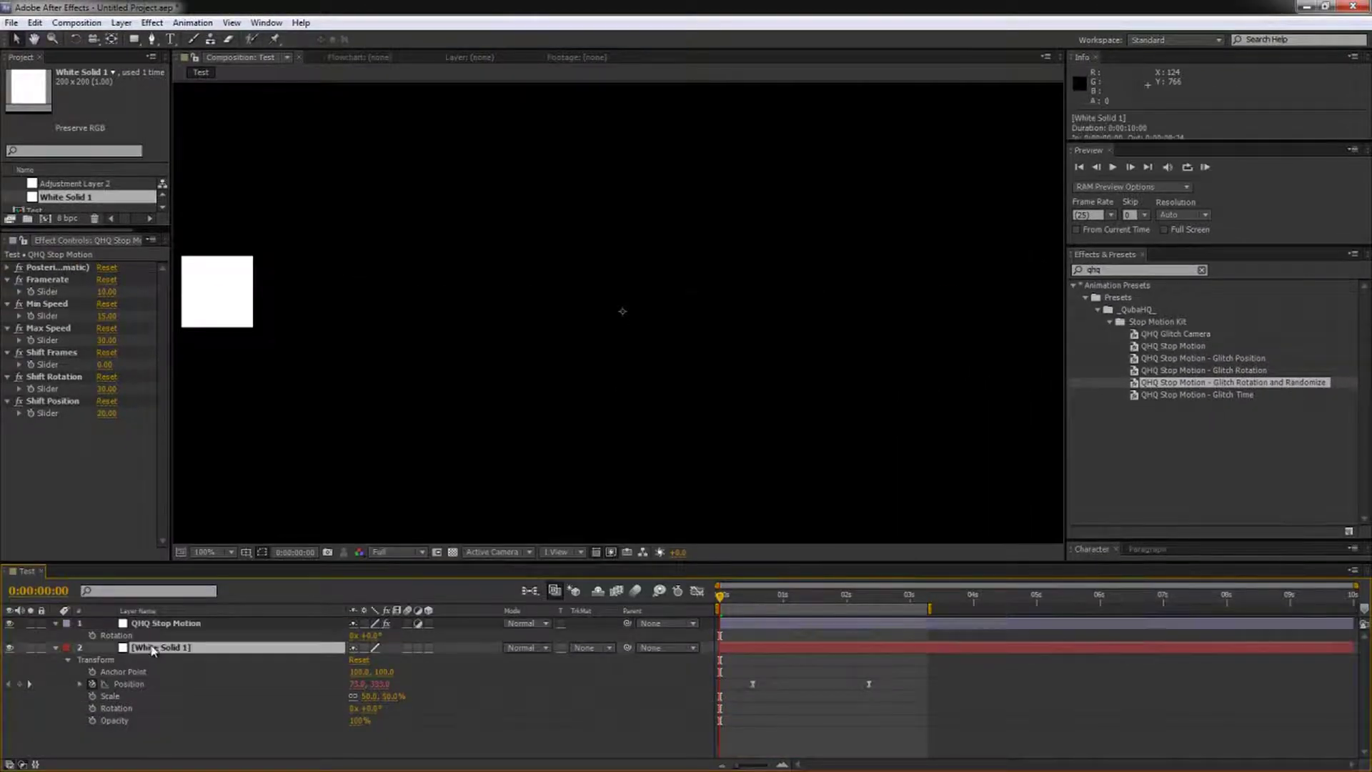
double_click(1215, 386)
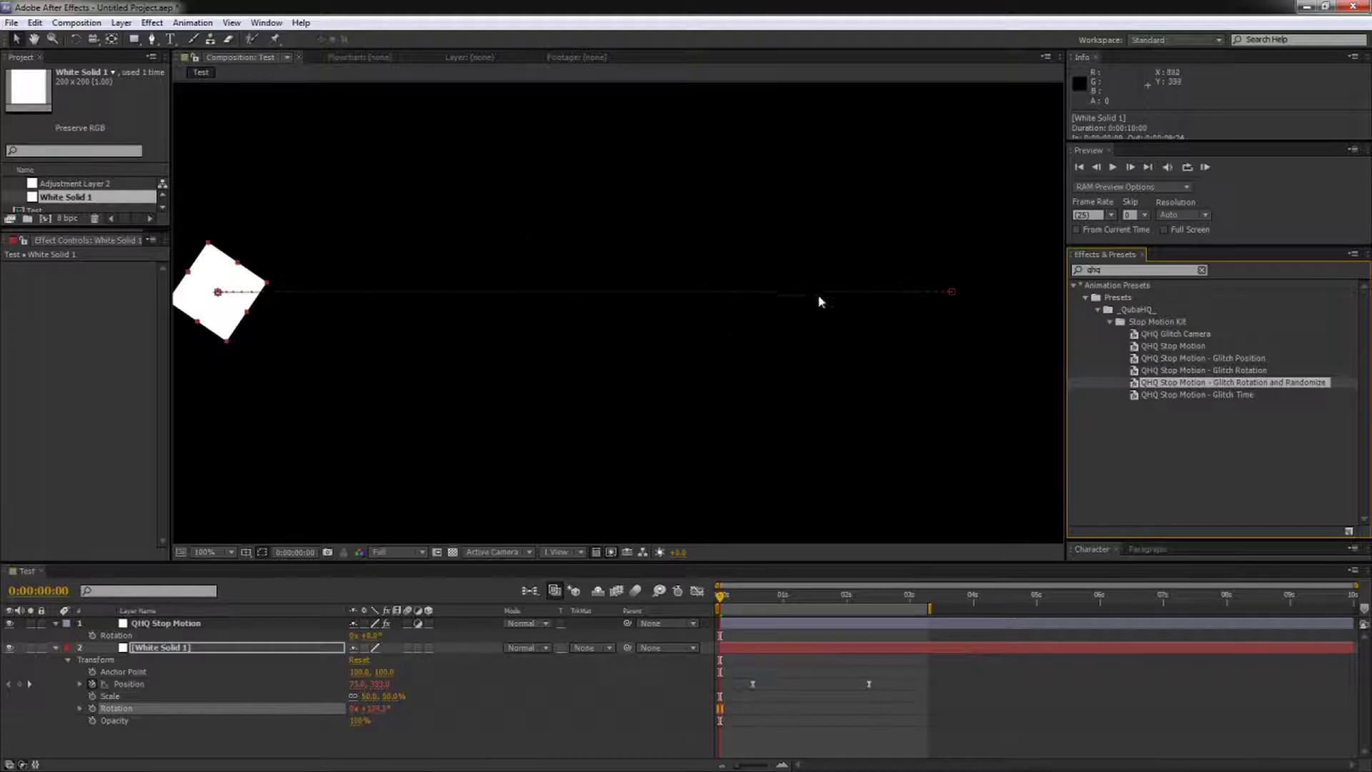
left_click_drag(721, 599, 812, 601)
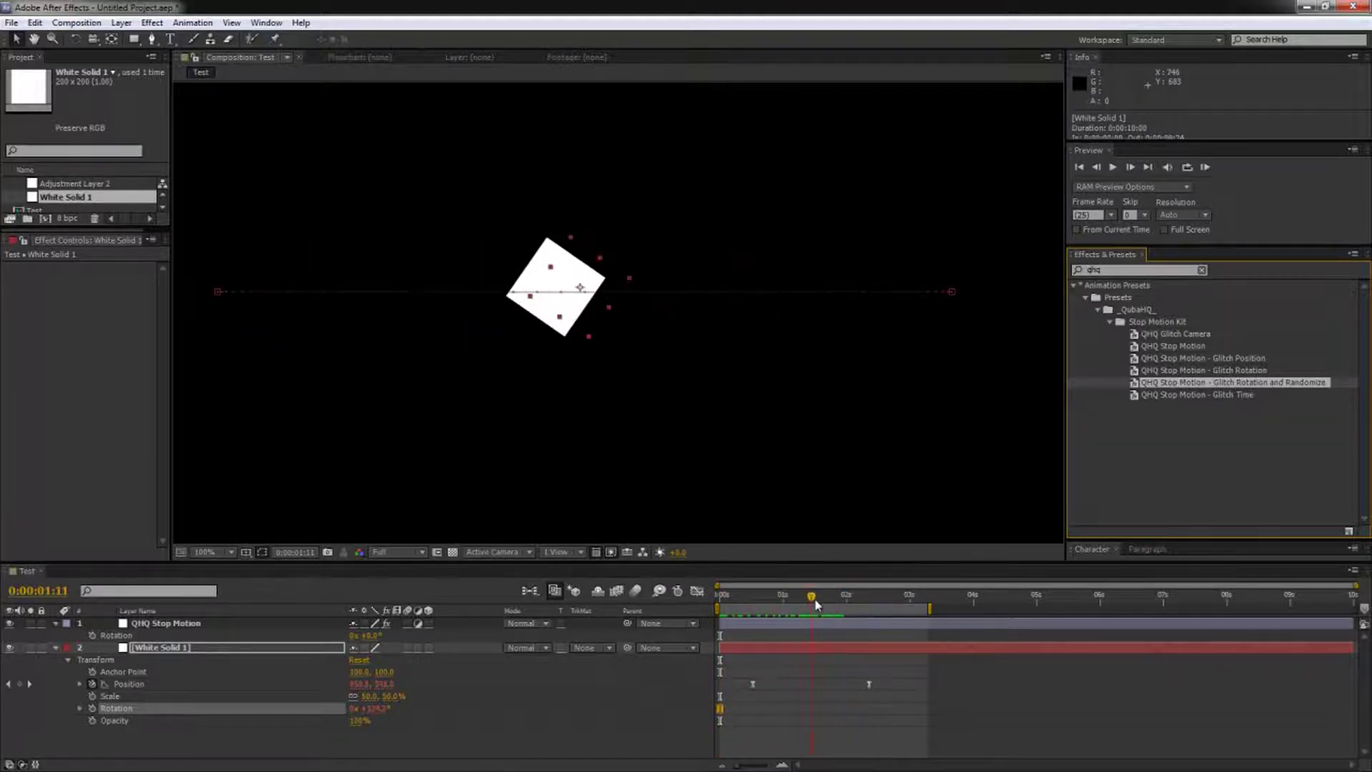
Step: Set the QHQ Stop Motion layer's Shift Rotation slider to 0 and scrub the timeline to 0:00:01:02
left_click(159, 623)
left_click(110, 389)
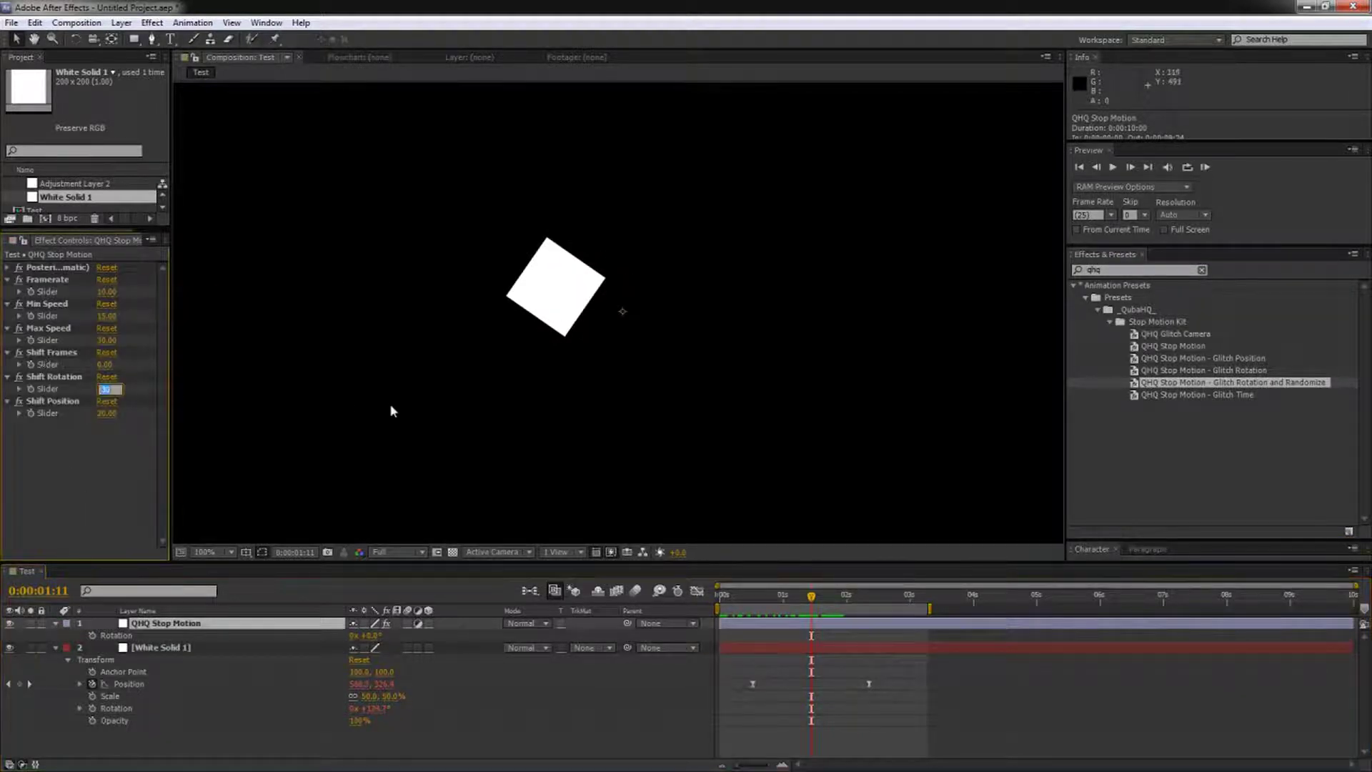
type("0")
key("Return")
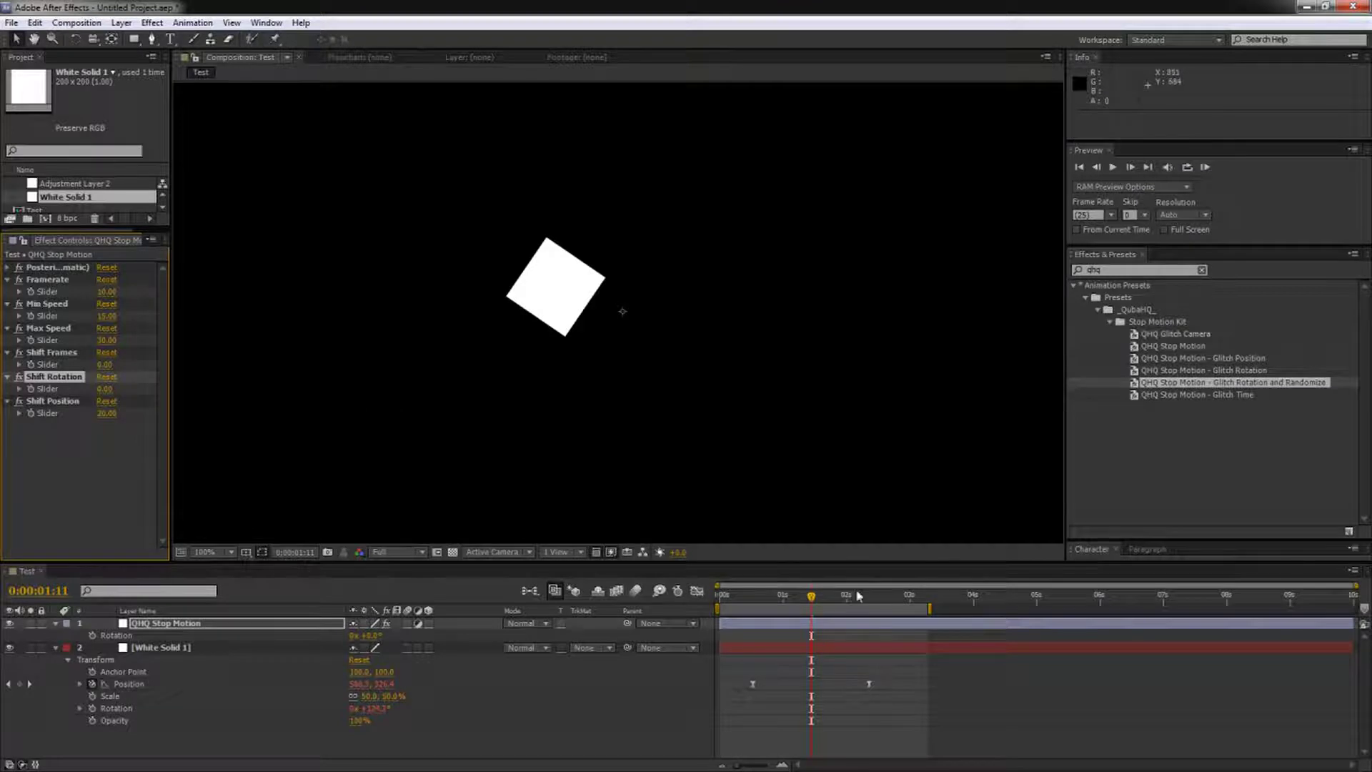
mouse_move(813, 602)
left_mouse_down()
mouse_move(763, 603)
mouse_move(829, 604)
mouse_move(763, 604)
mouse_move(789, 604)
left_mouse_up()
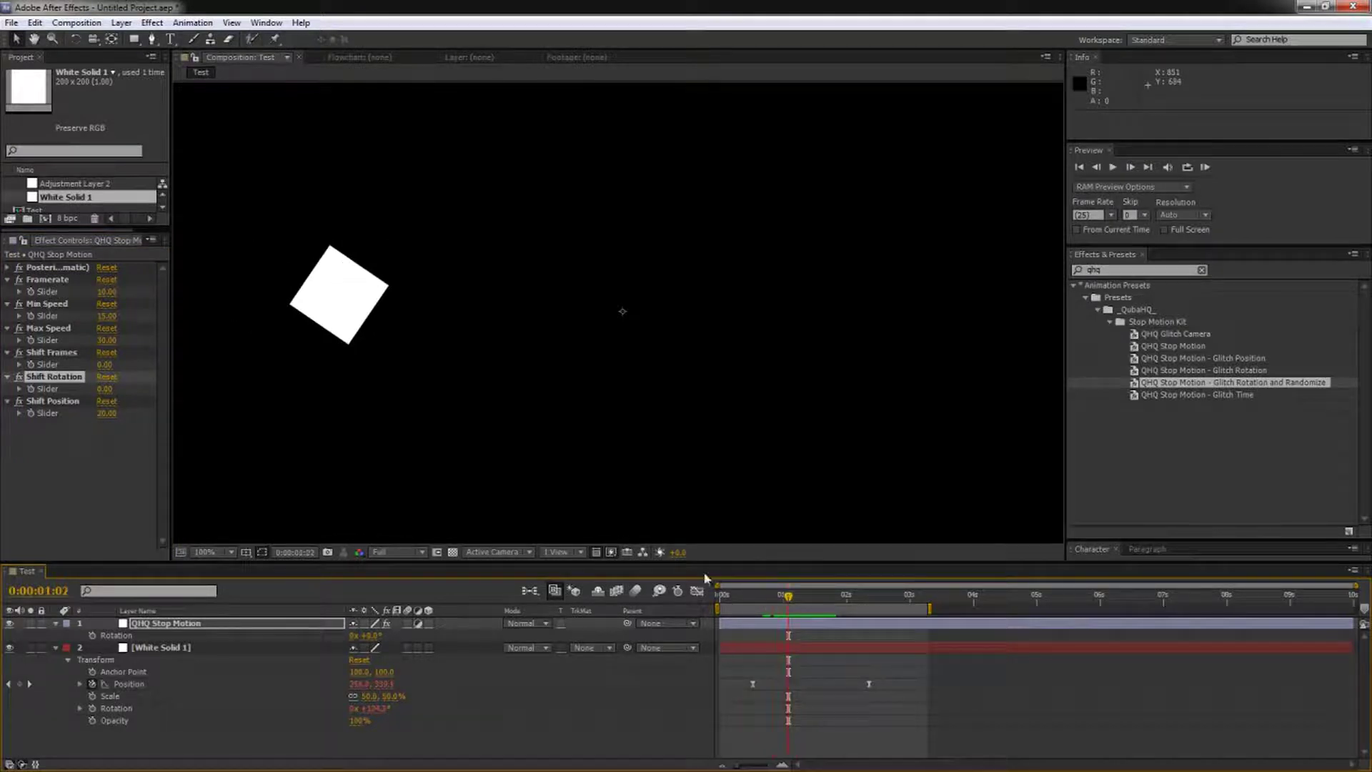
Step: Set the Shift Position slider of the QHQ Stop Motion layer to 0
left_click(107, 413)
type("0")
key("Return")
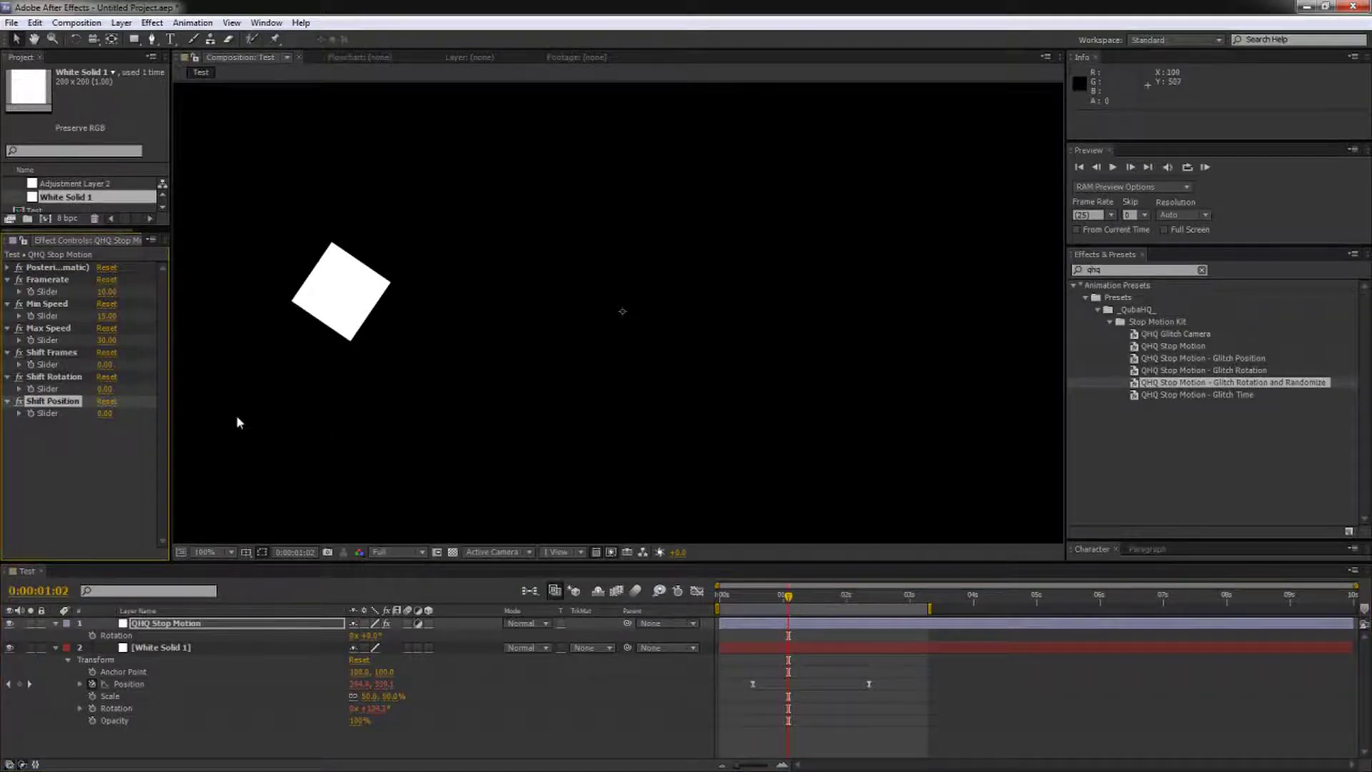
Step: Set the QHQ Stop Motion layer's Shift Rotation slider to 80 and scrub the timeline to 0:00:01:11
left_click(105, 389)
type("80")
key("Return")
left_click(796, 596)
left_click_drag(796, 596, 786, 599)
mouse_move(821, 599)
left_mouse_down()
mouse_move(835, 600)
mouse_move(778, 604)
mouse_move(829, 604)
mouse_move(806, 608)
left_mouse_up()
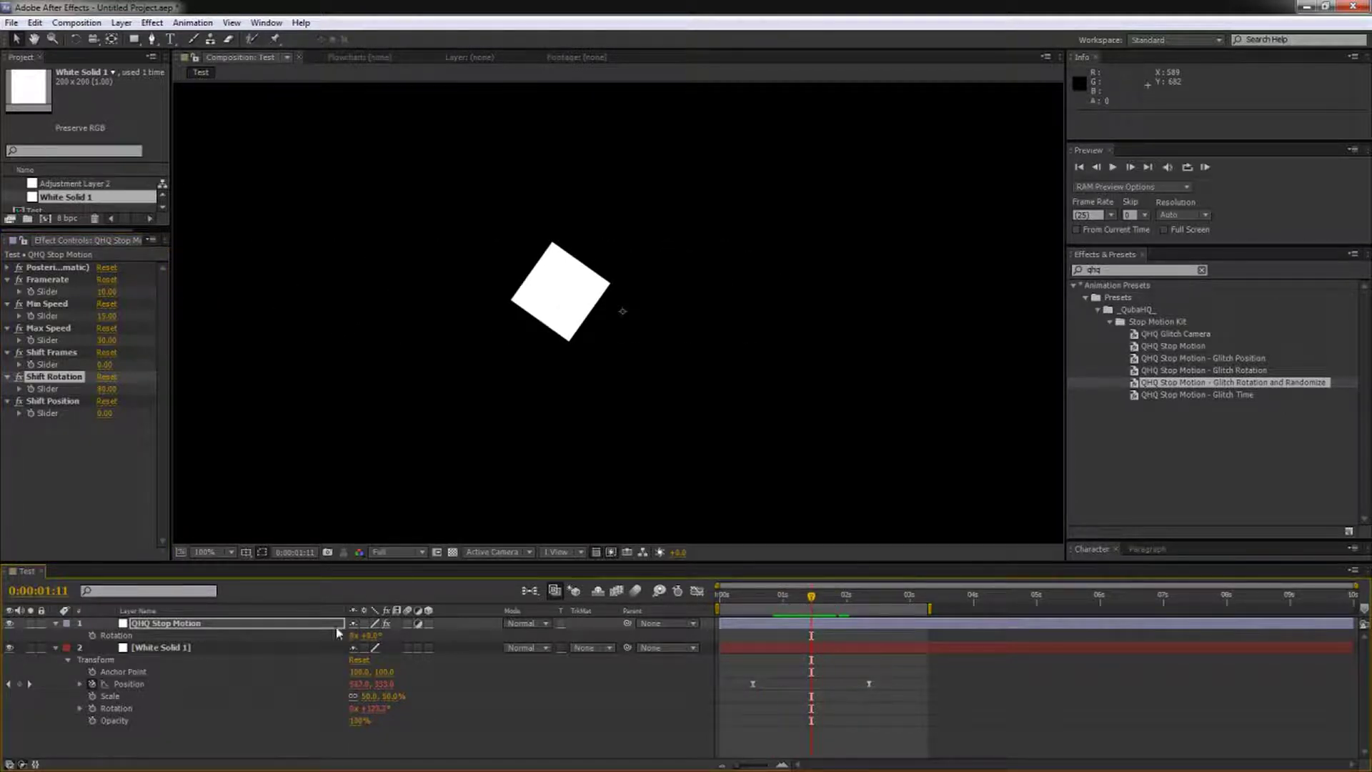
Step: Display the white solid's Rotation expression curve in the Graph Editor and scrub through it to 0:00:01:20
left_click(80, 708)
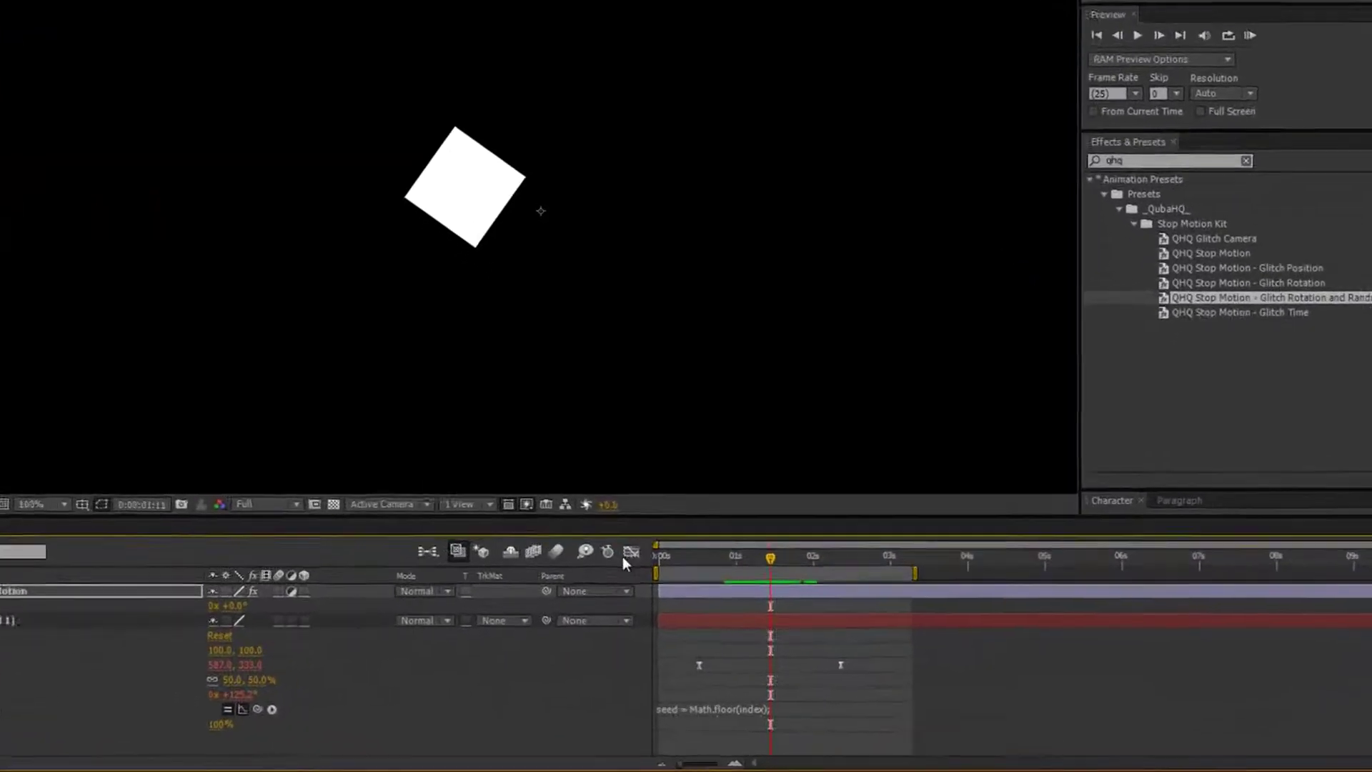
left_click(697, 590)
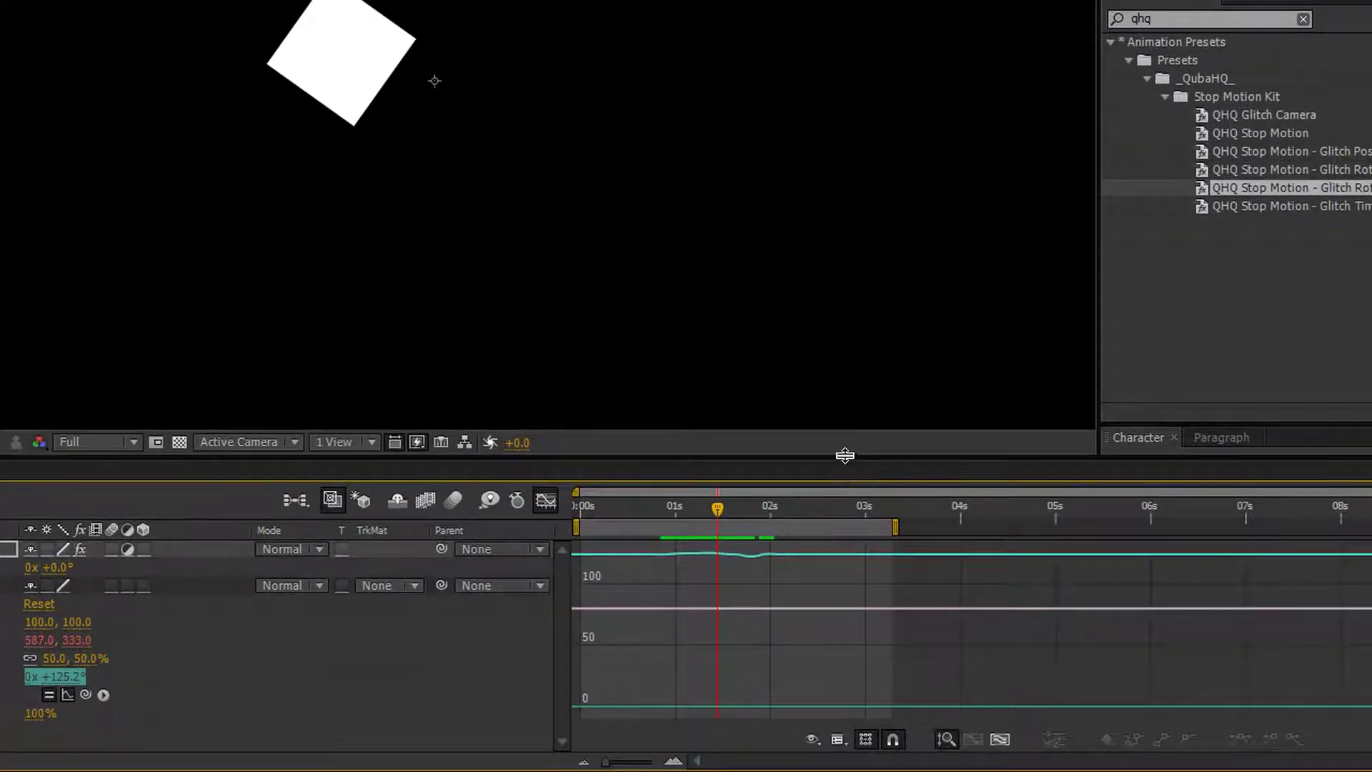
left_click_drag(845, 455, 843, 228)
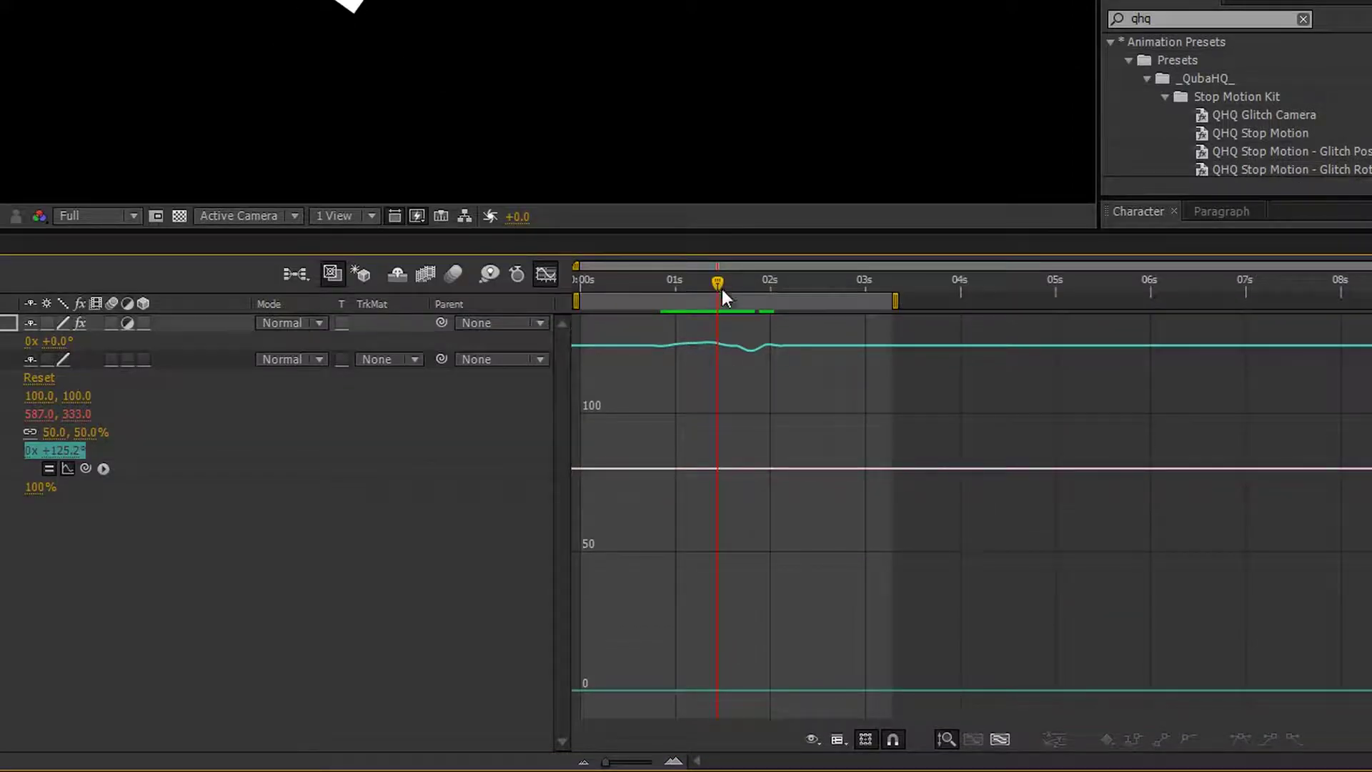
left_click_drag(726, 283, 762, 280)
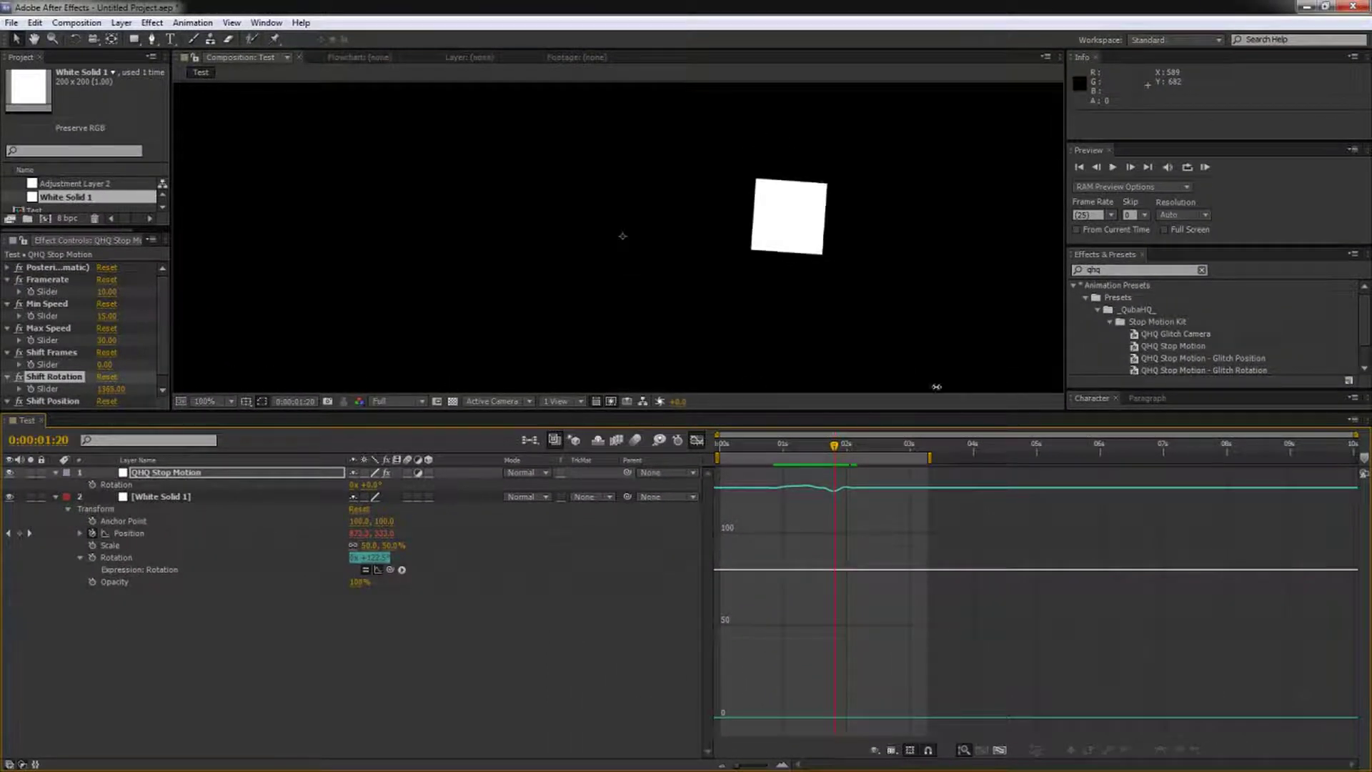
Step: Try a Shift Rotation of 599 while scrubbing to 0:00:01:09, and set the slider to 10
left_click_drag(936, 386, 459, 373)
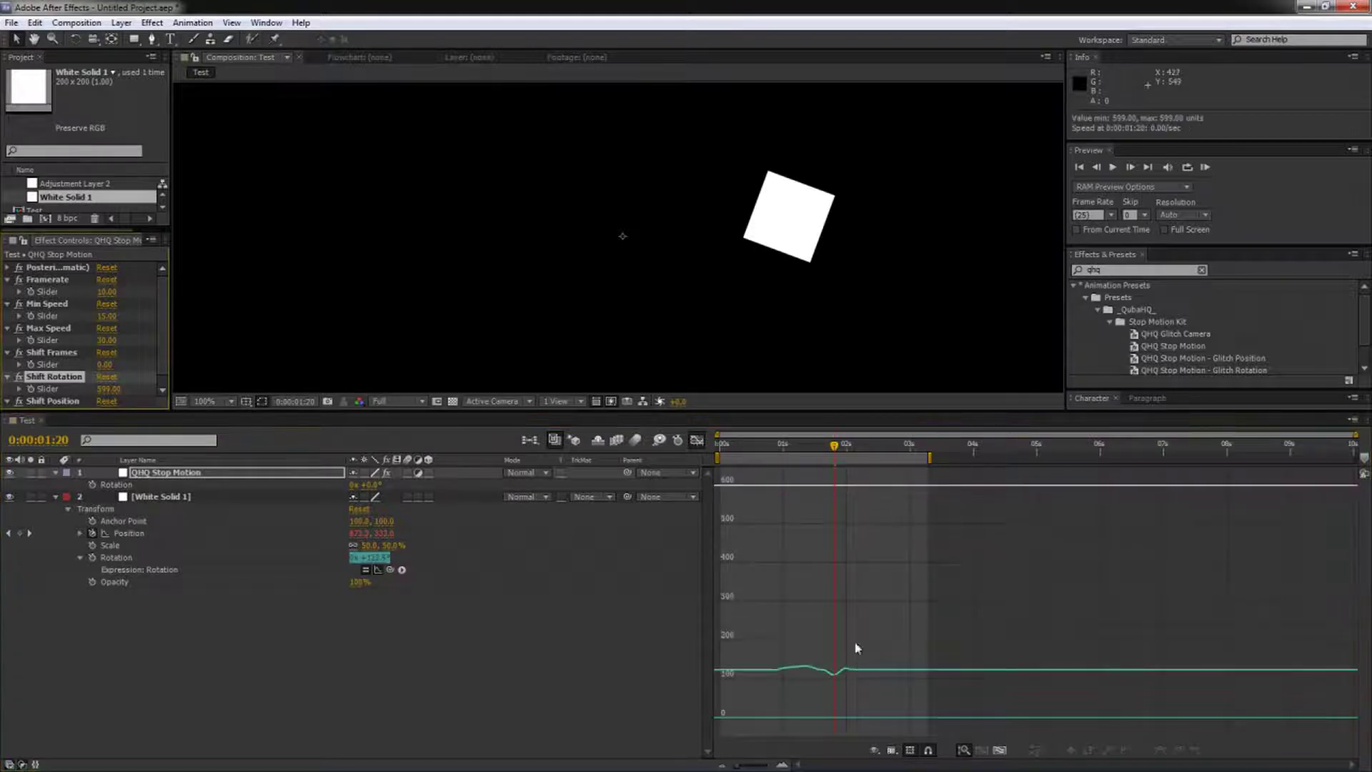
left_click_drag(835, 448, 806, 448)
left_click(108, 388)
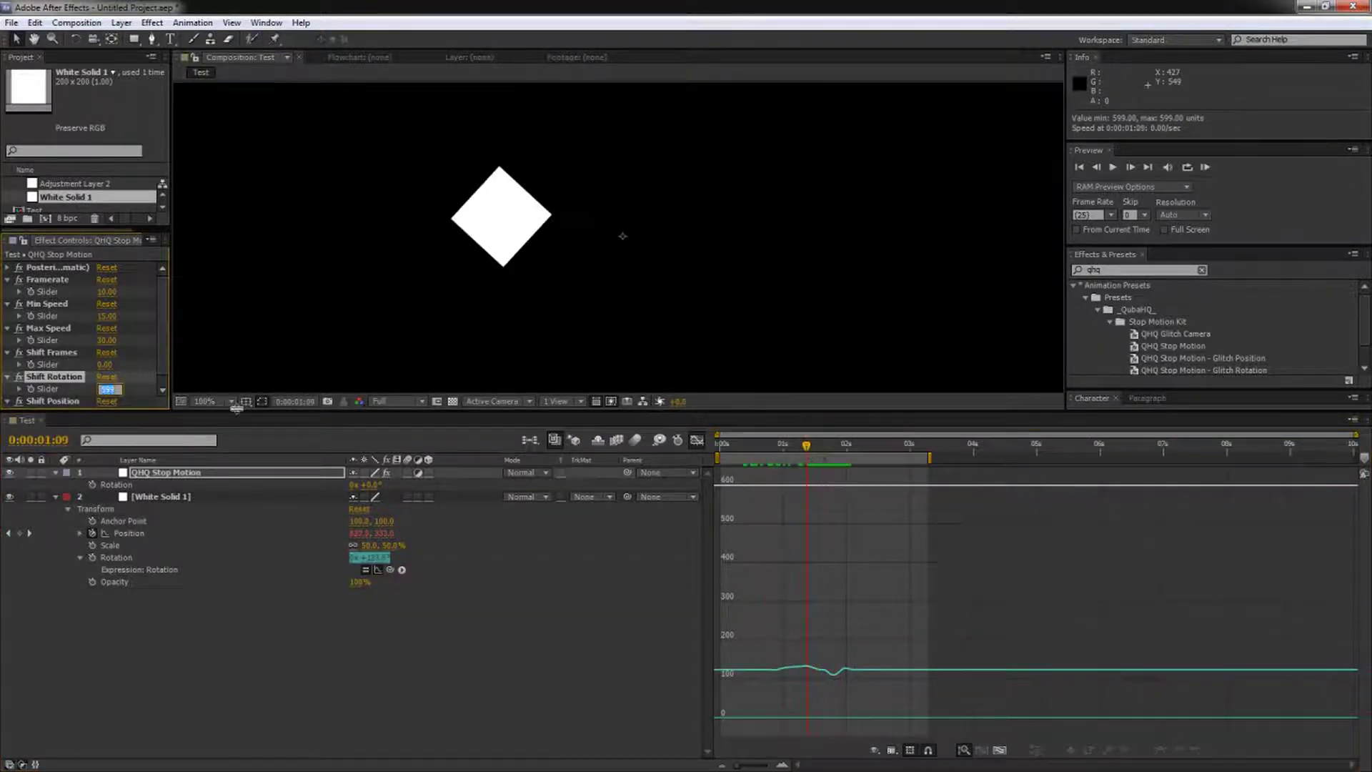
type("10")
key("Return")
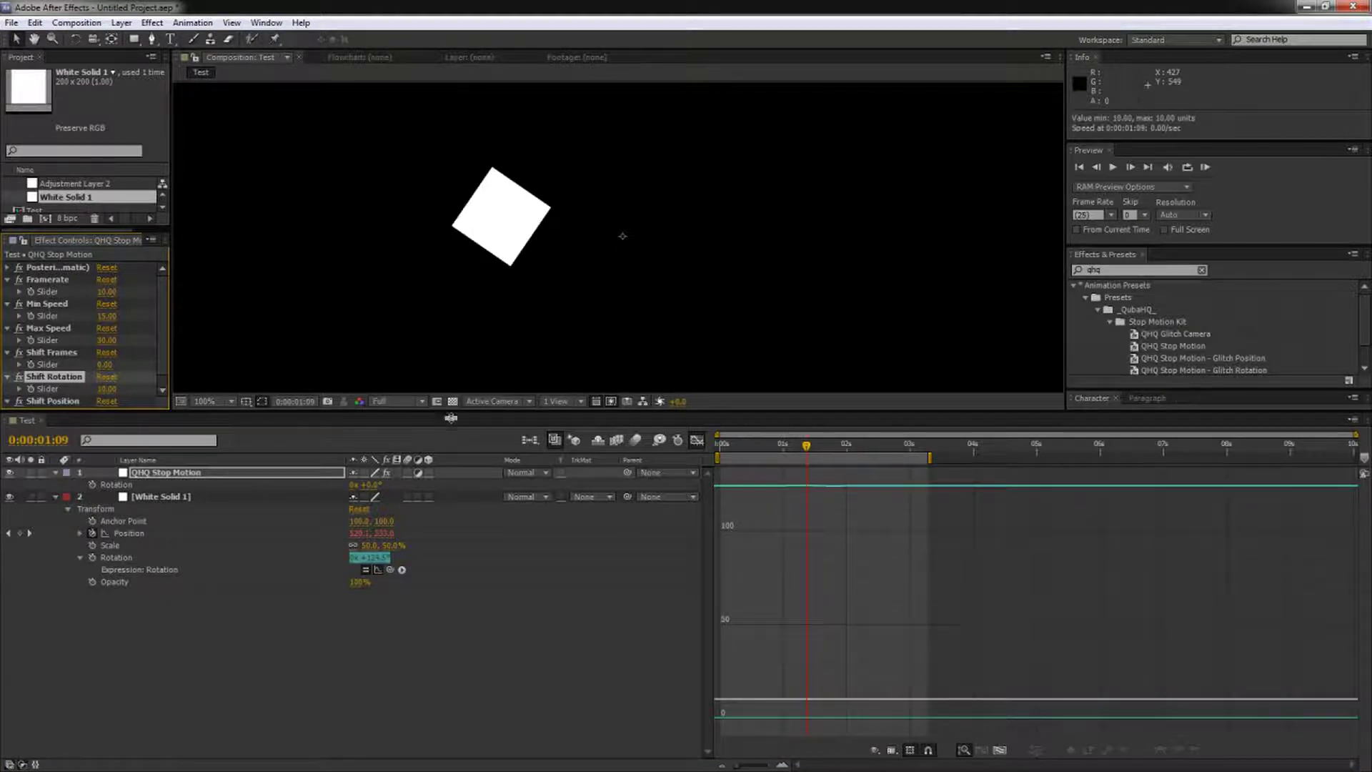
Step: Collapse and duplicate the White Solid 1 layer, and switch the timeline from the Graph Editor back to layer bars
left_click_drag(938, 411, 932, 671)
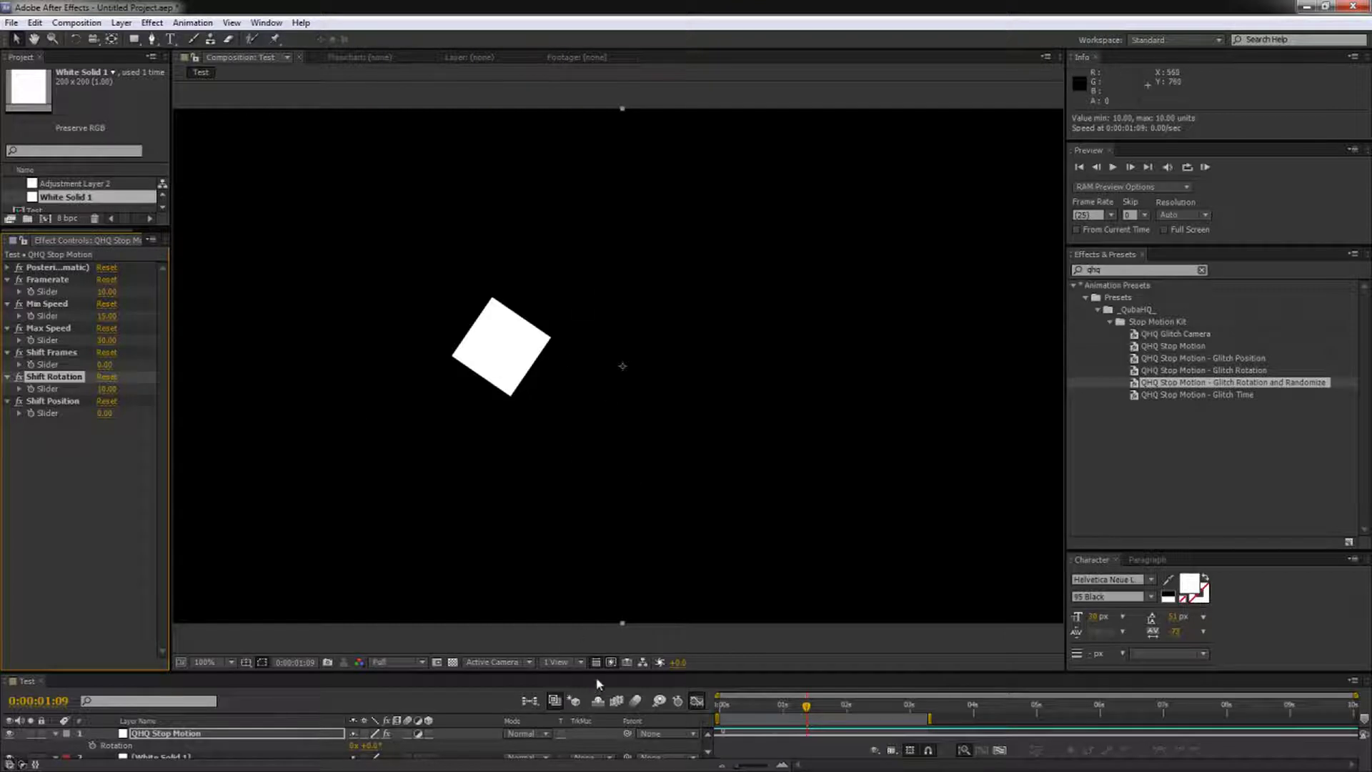
left_click_drag(598, 683, 603, 465)
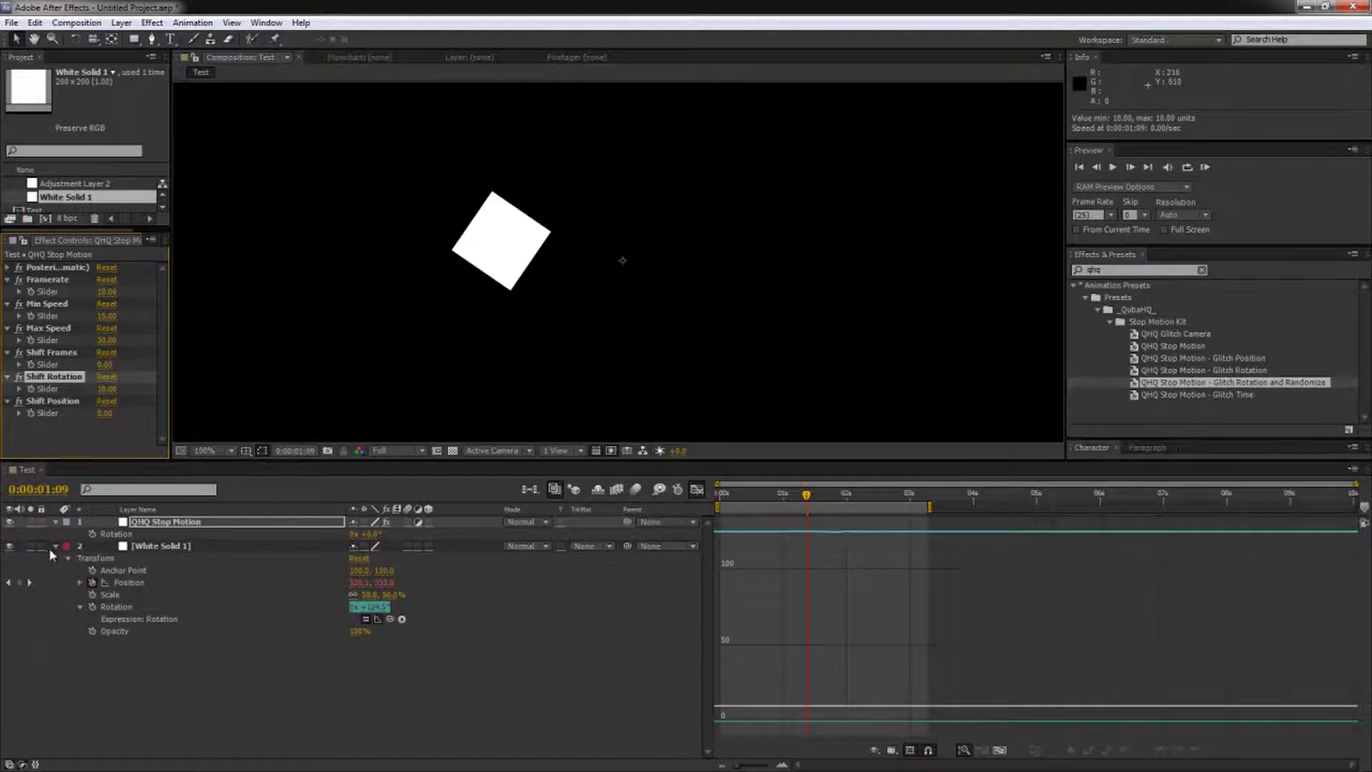
left_click(55, 546)
left_click(226, 625)
left_click(159, 548)
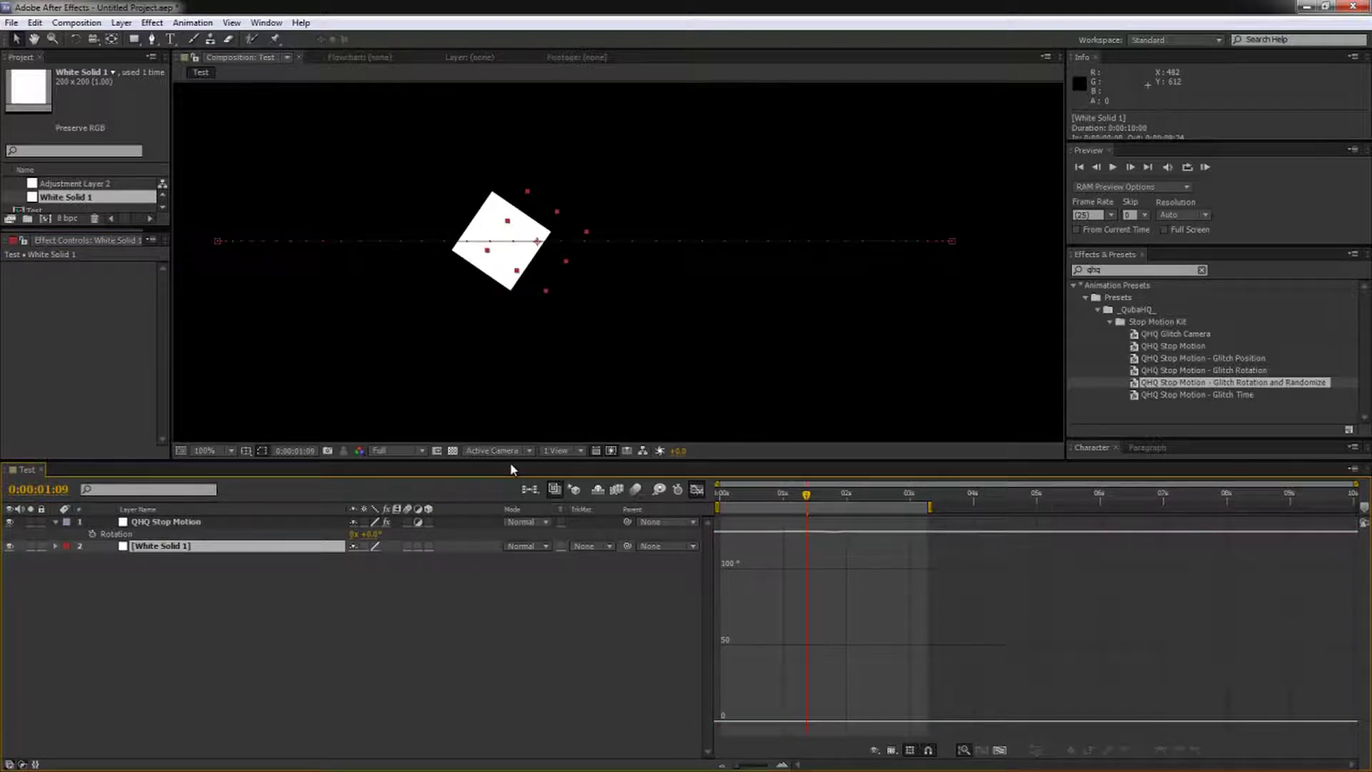
key("ctrl+d")
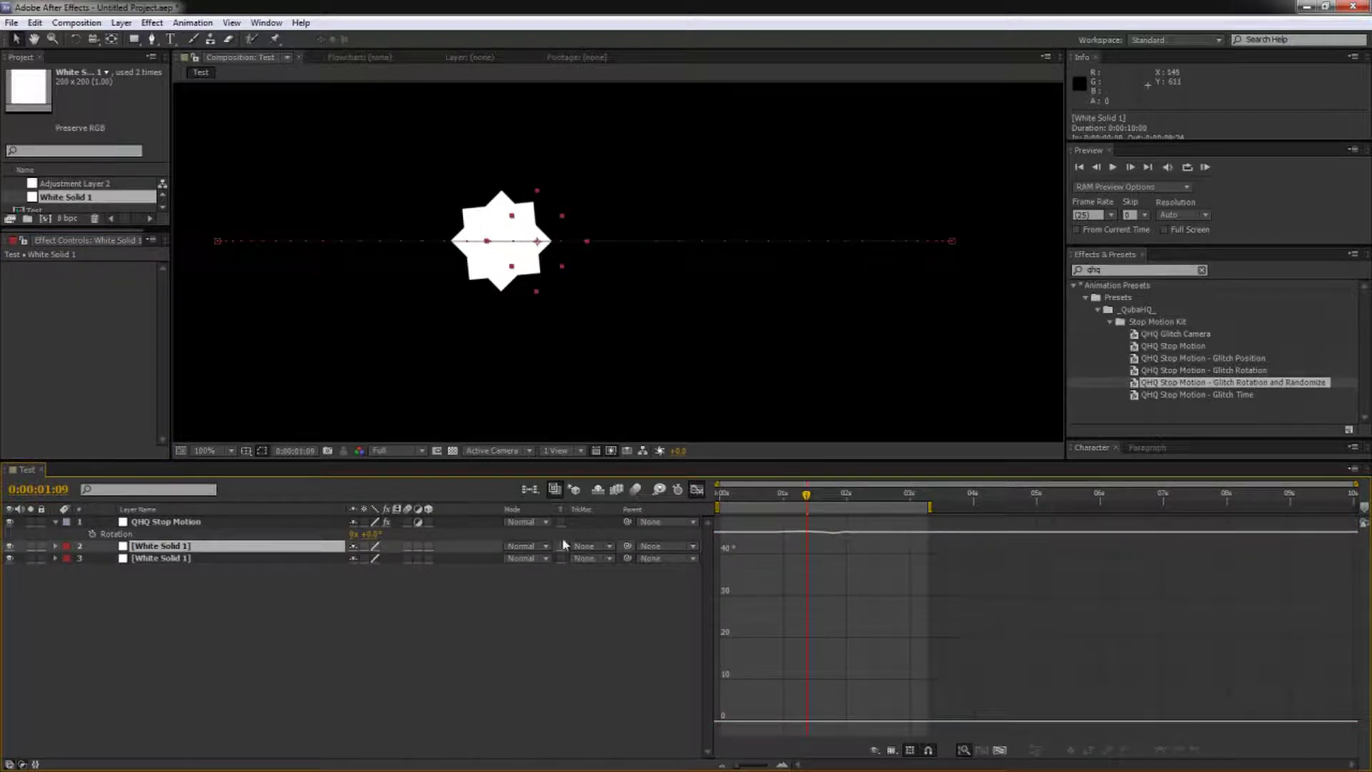
left_click(697, 489)
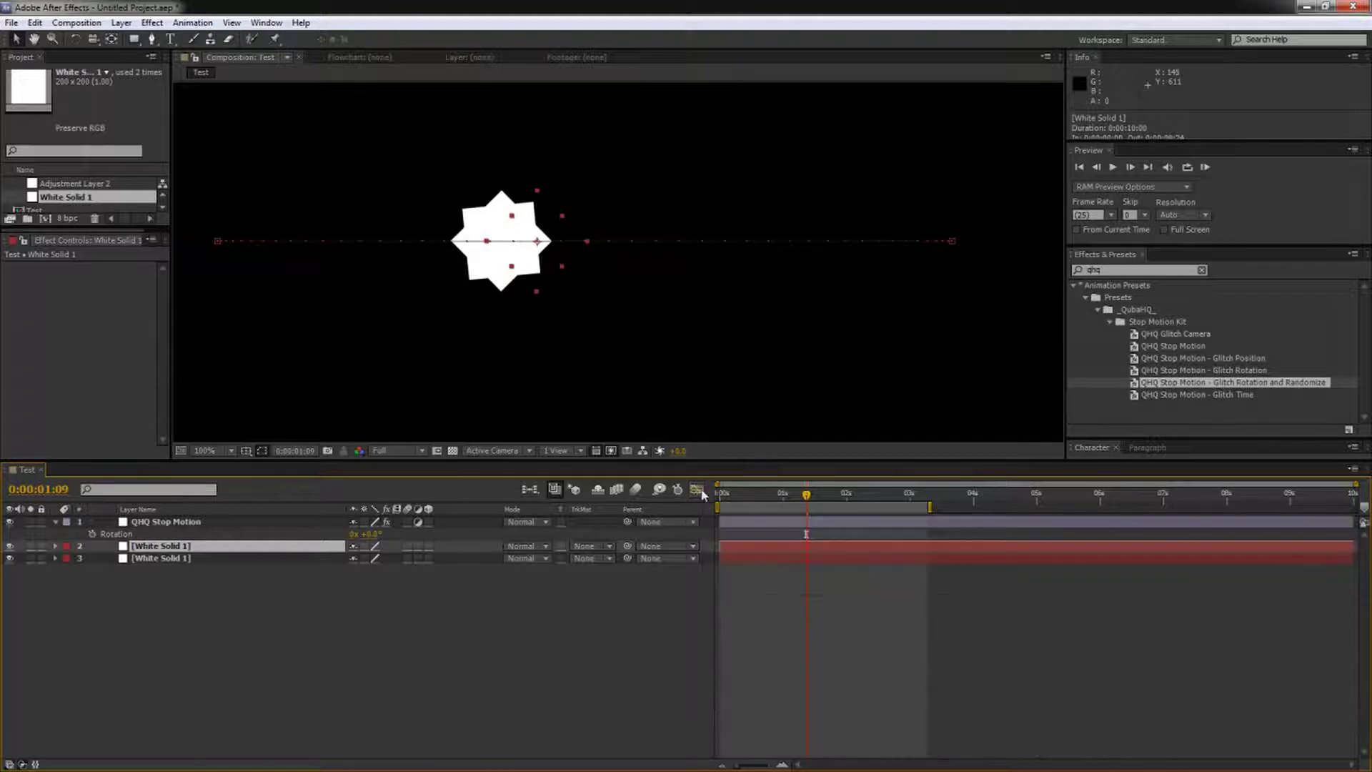
Step: At 0:00:00:13, move the duplicate's whole Position animation up to a Y value of about 176
key("p")
left_click_drag(805, 501, 752, 500)
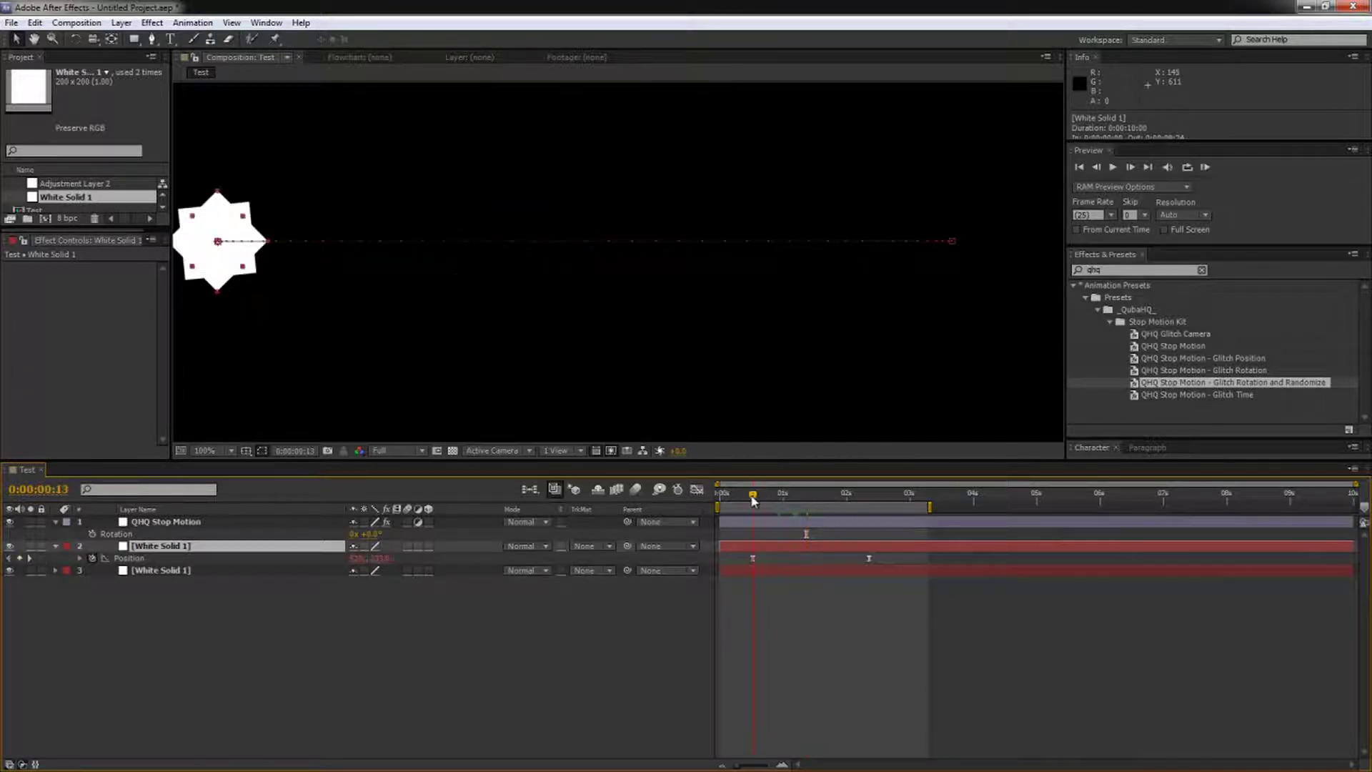
left_click(135, 558)
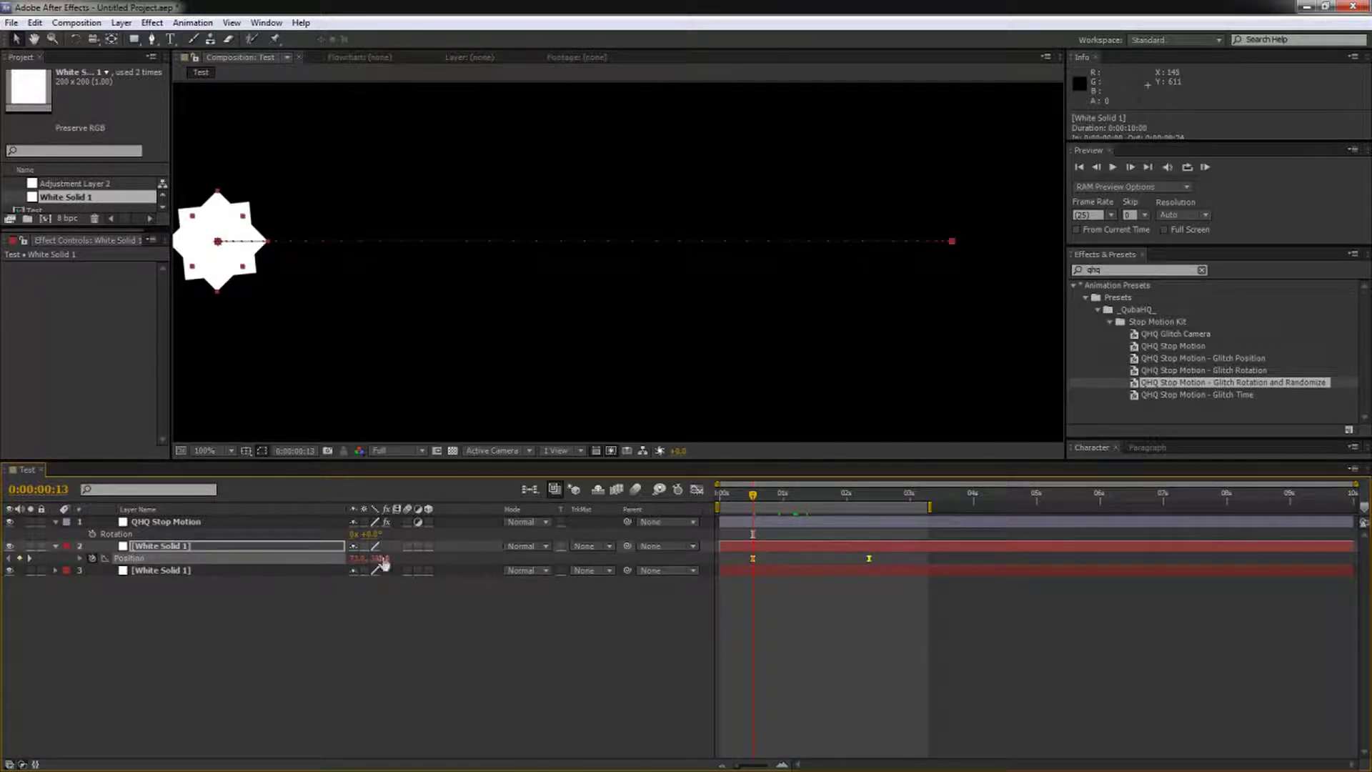
left_click_drag(380, 558, 279, 551)
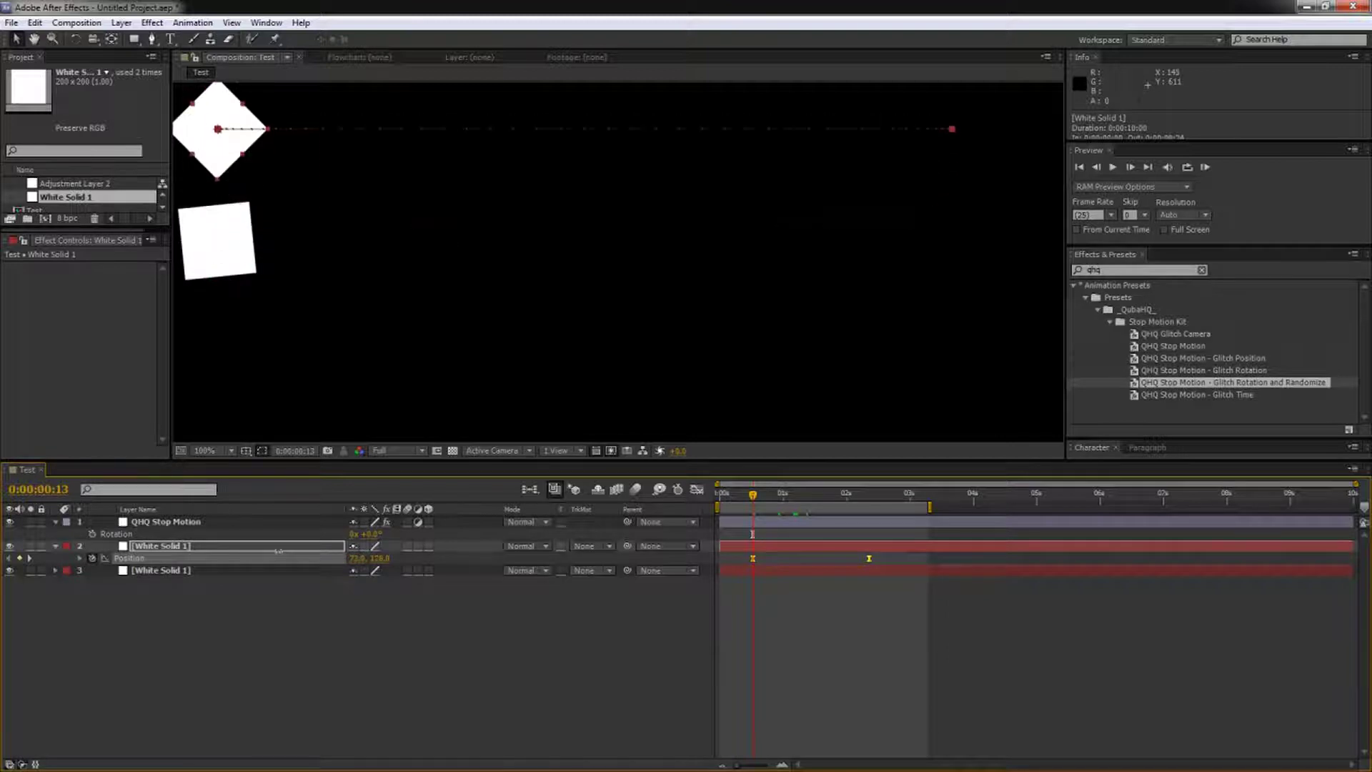
Step: Duplicate the raised square and move one copy's Position keyframes below the original square, to a Y value of about 505
left_click(141, 547)
key("ctrl+d")
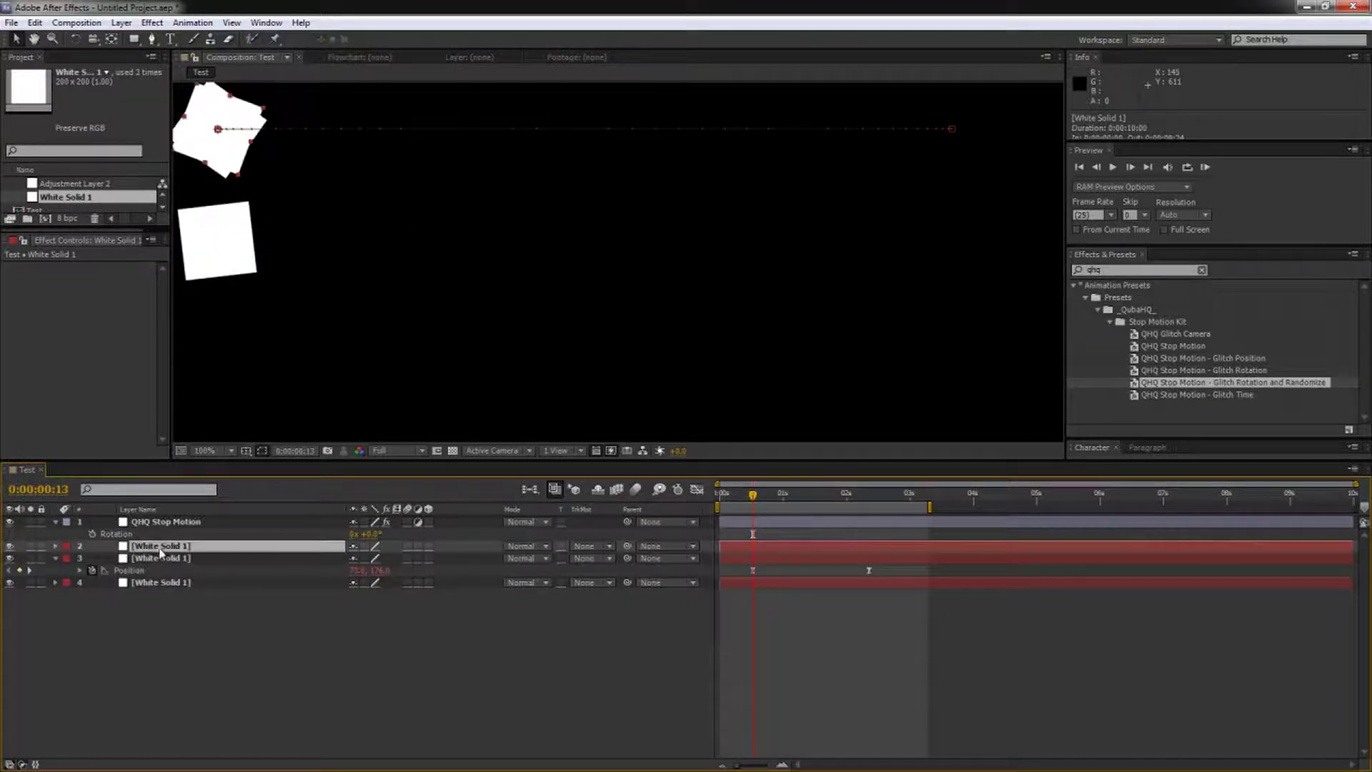
left_click(141, 574)
left_click_drag(380, 570, 615, 569)
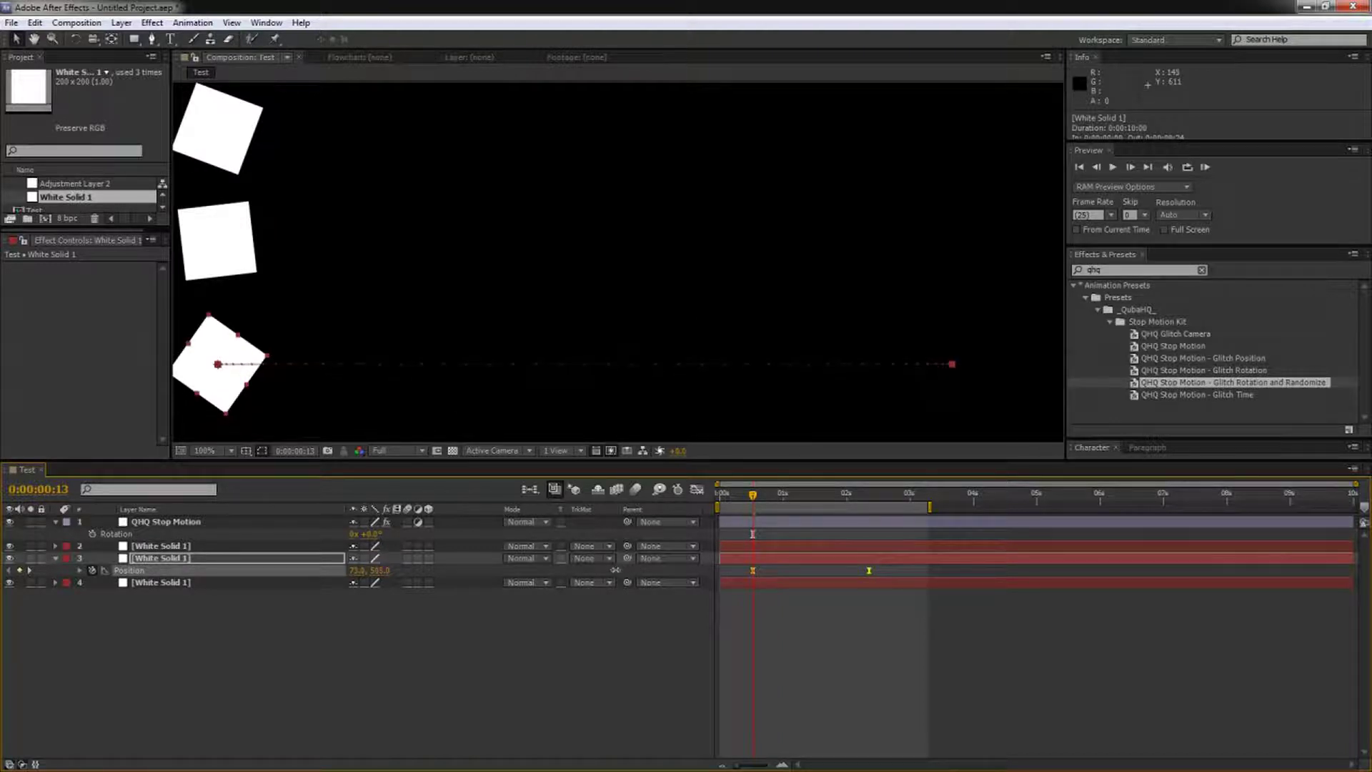
Step: Duplicate the lowest square and move one copy's Position keyframes down to a Y value of about 676
key("ctrl+d")
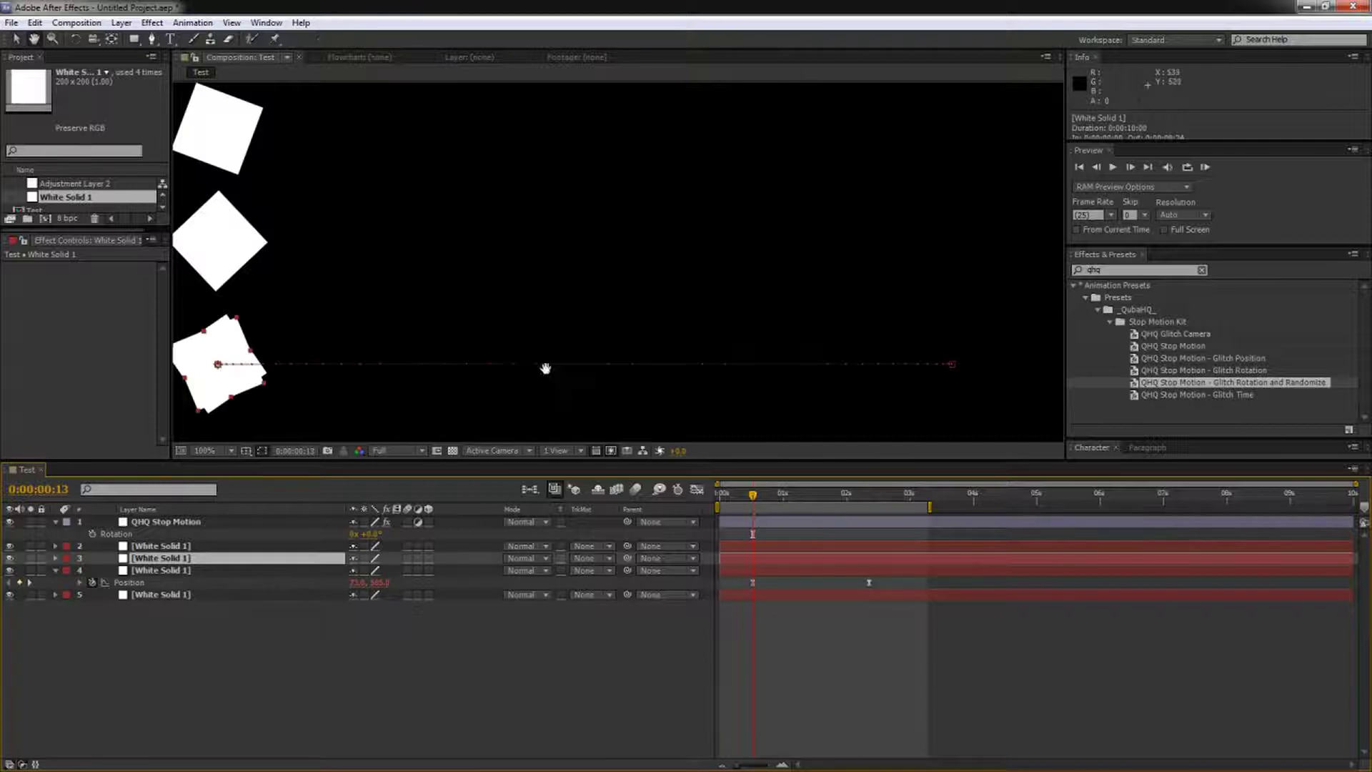
left_click_drag(545, 368, 613, 280)
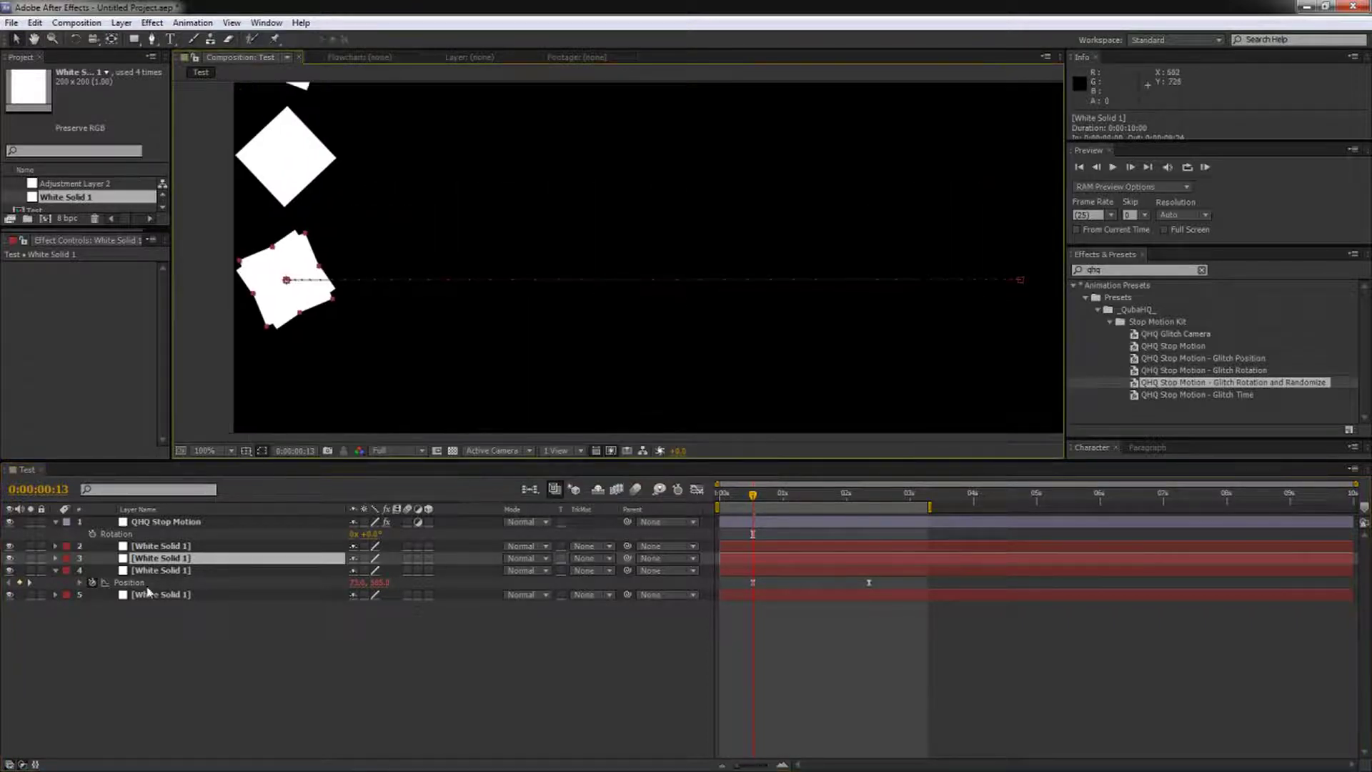
left_click(132, 582)
left_click_drag(380, 582, 506, 574)
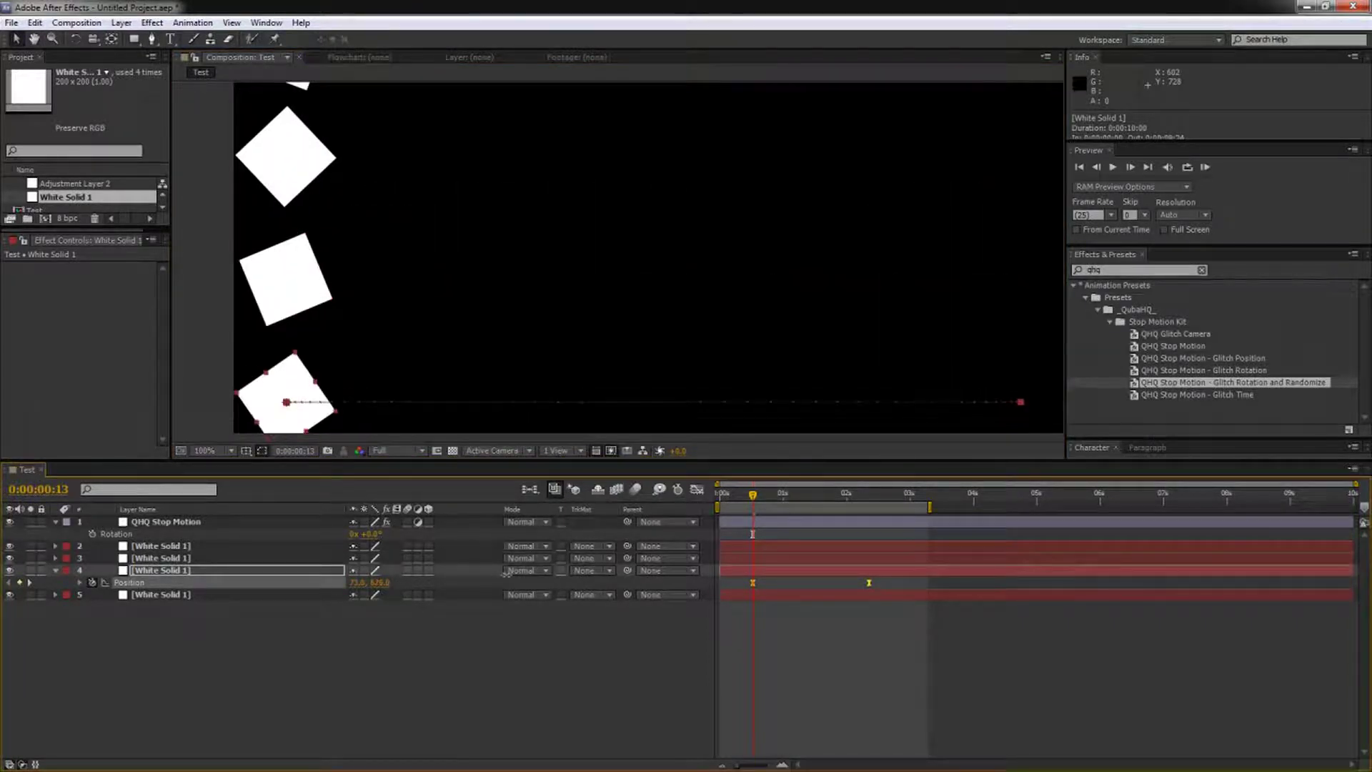
Step: Apply the Glitch Rotation preset to all four White Solid 1 layers, followed by Glitch Rotation and Randomize
left_click_drag(500, 460, 501, 769)
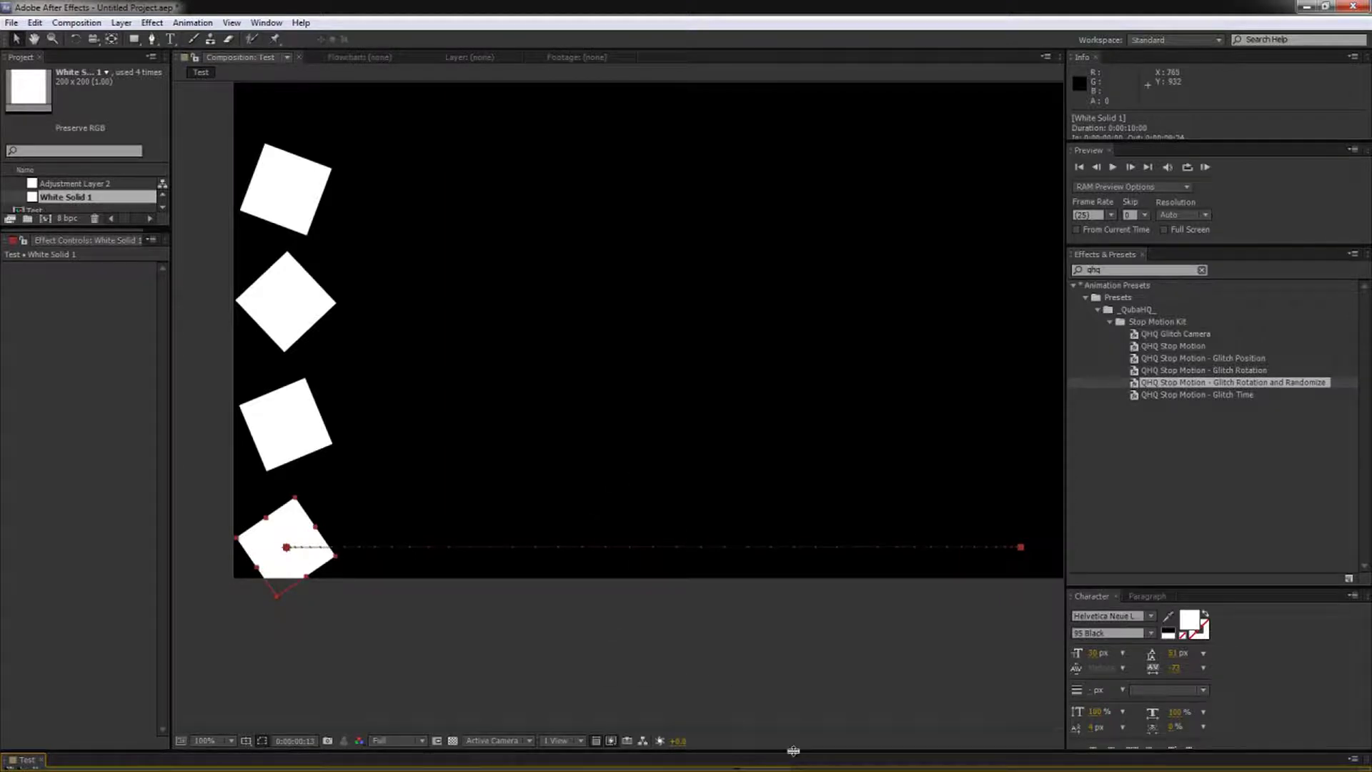
left_click_drag(793, 750, 793, 536)
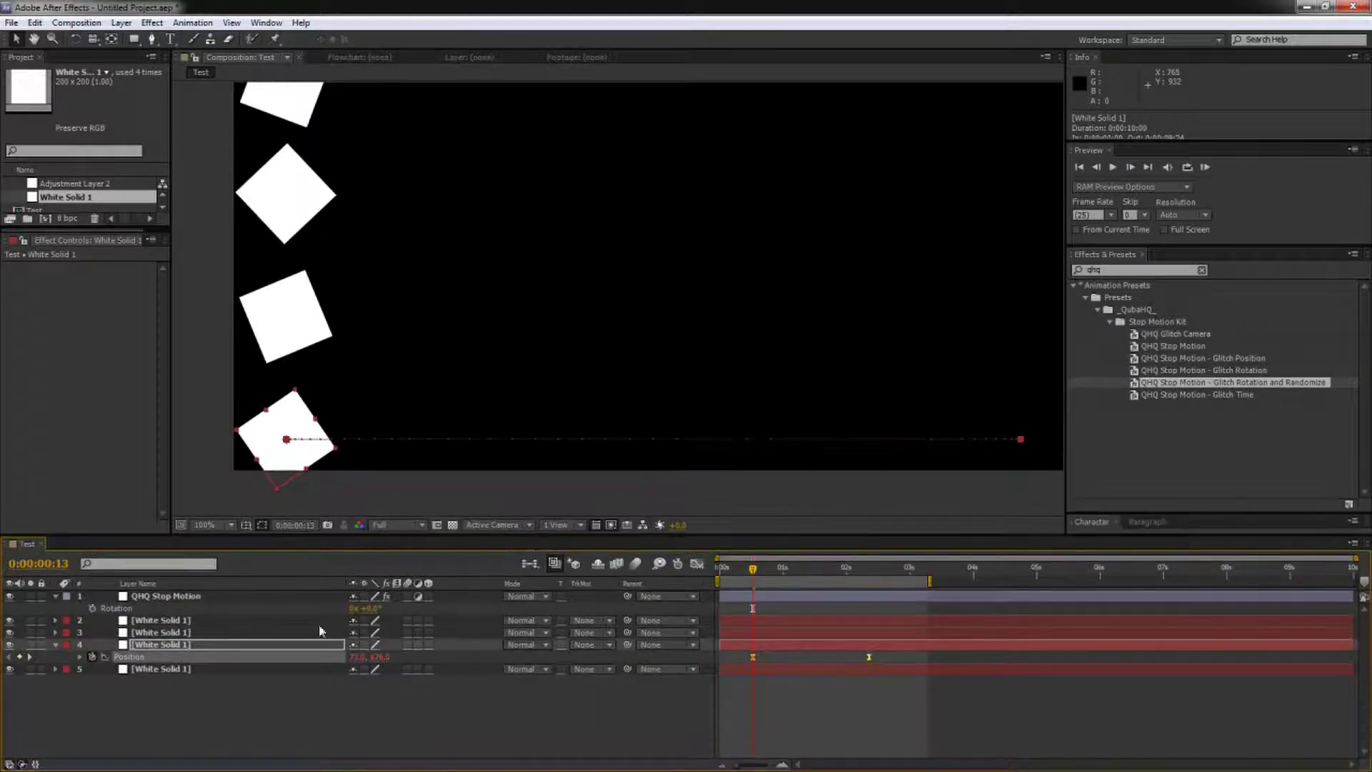
left_click(158, 620)
left_click(56, 646)
left_click(161, 657, "shift")
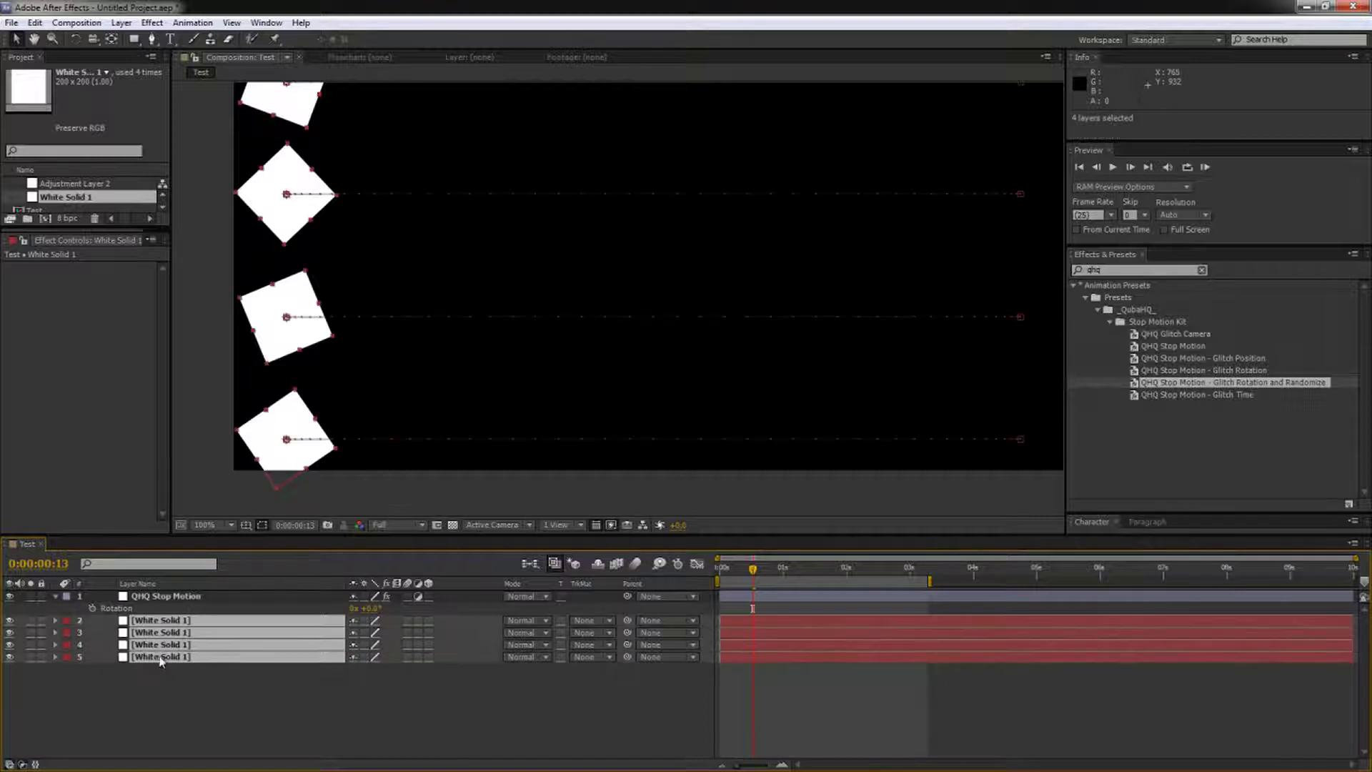
double_click(1234, 371)
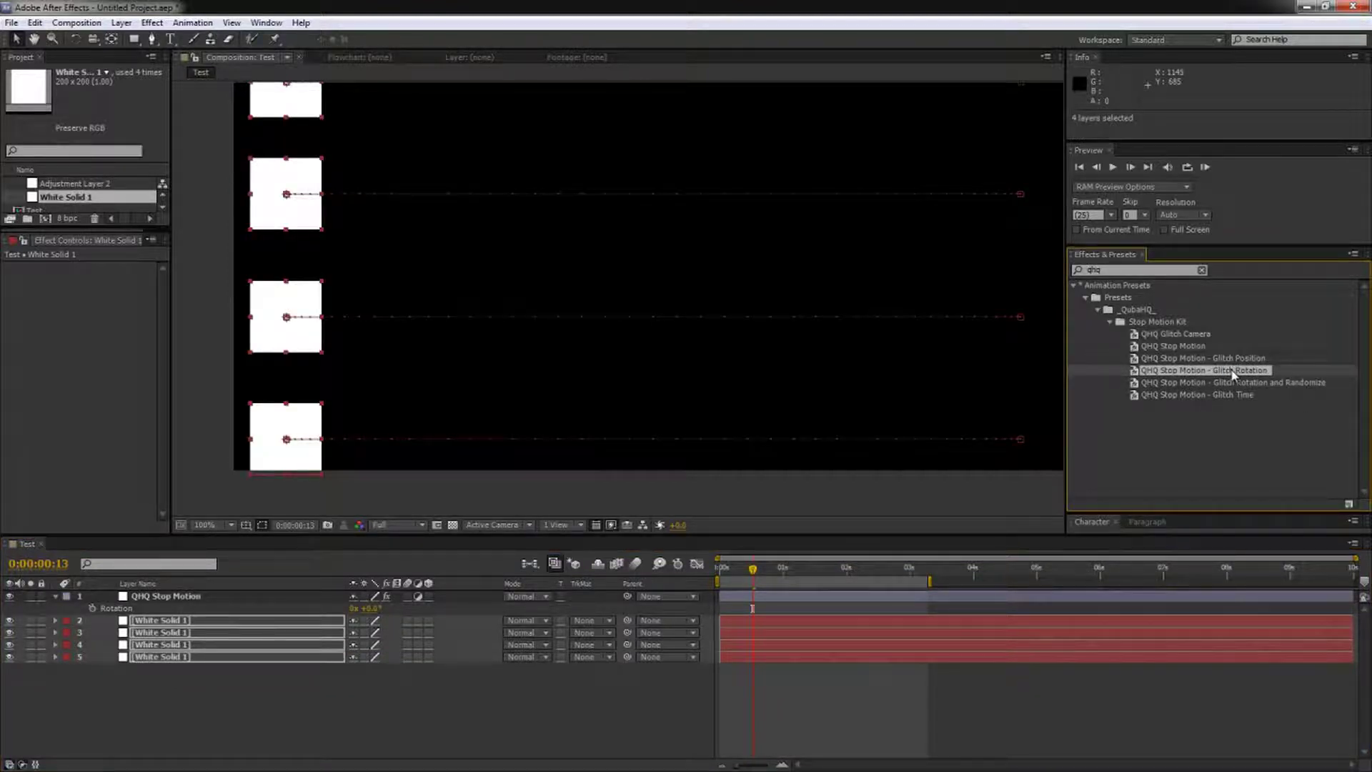
double_click(1299, 385)
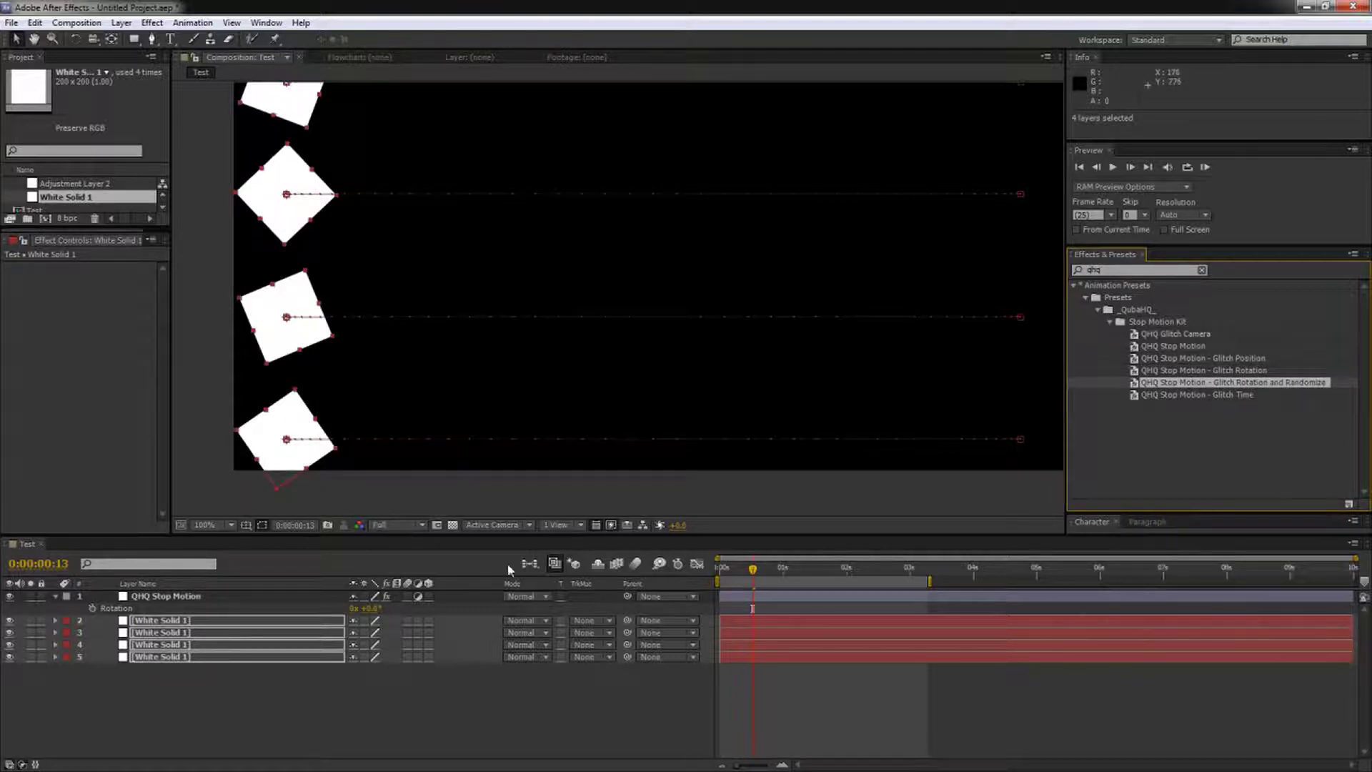
Step: Set the QHQ Stop Motion layer's Shift Position slider to 30
left_click_drag(524, 536, 264, 583)
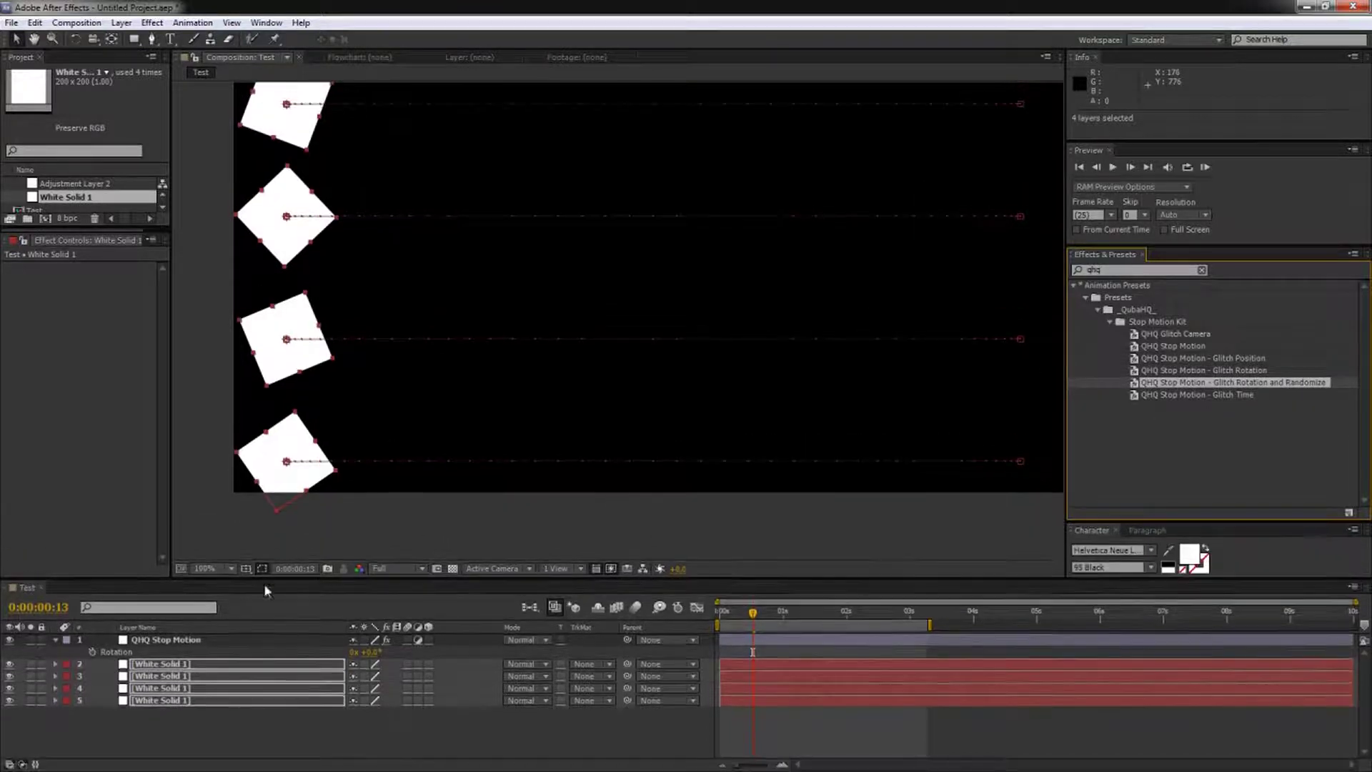
left_click(151, 641)
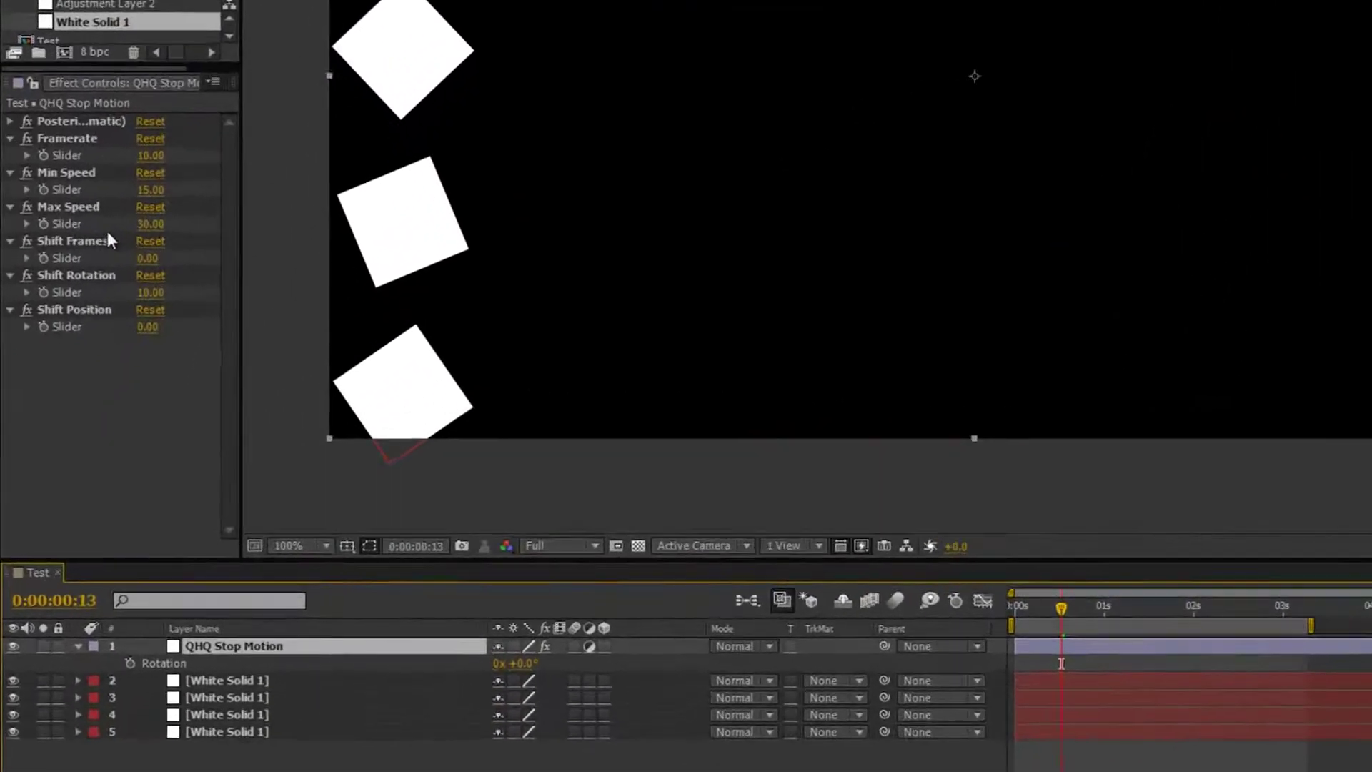
left_click(147, 326)
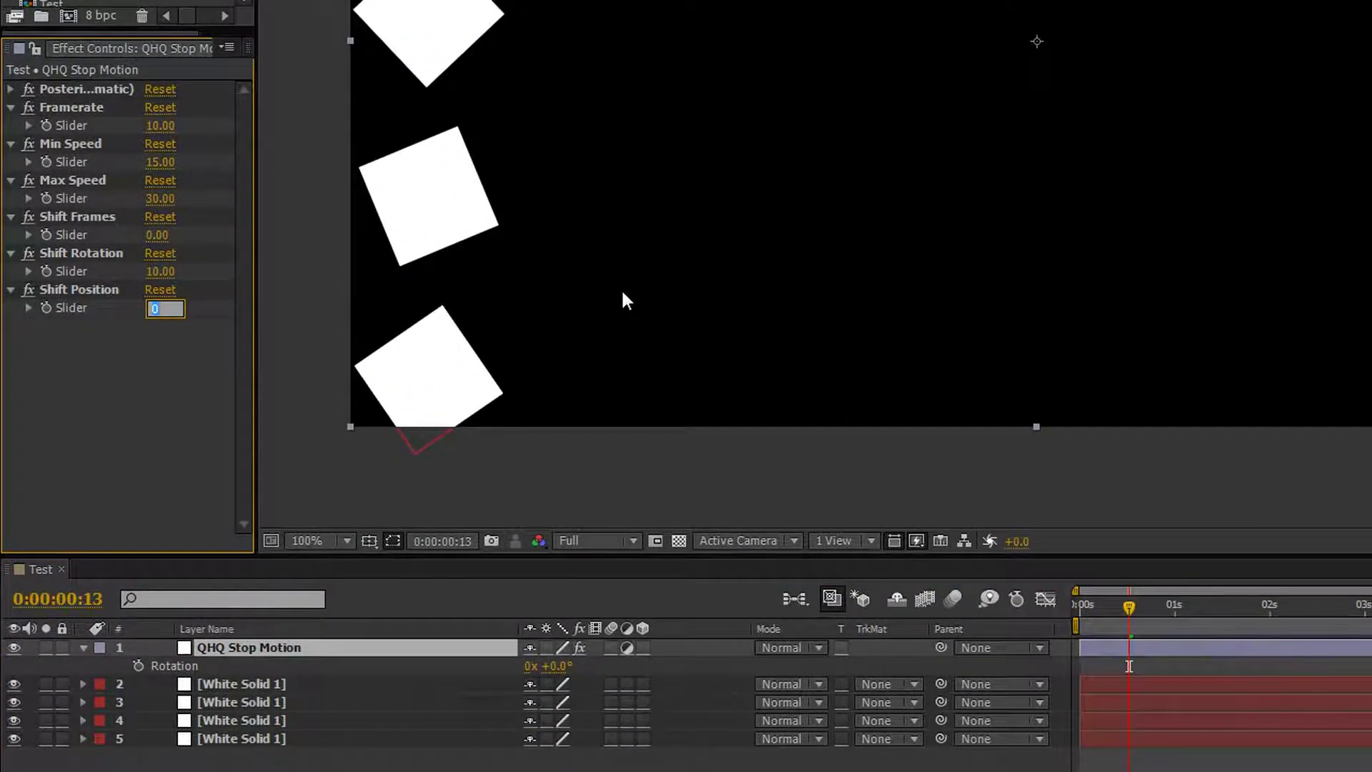
type("30")
key("Return")
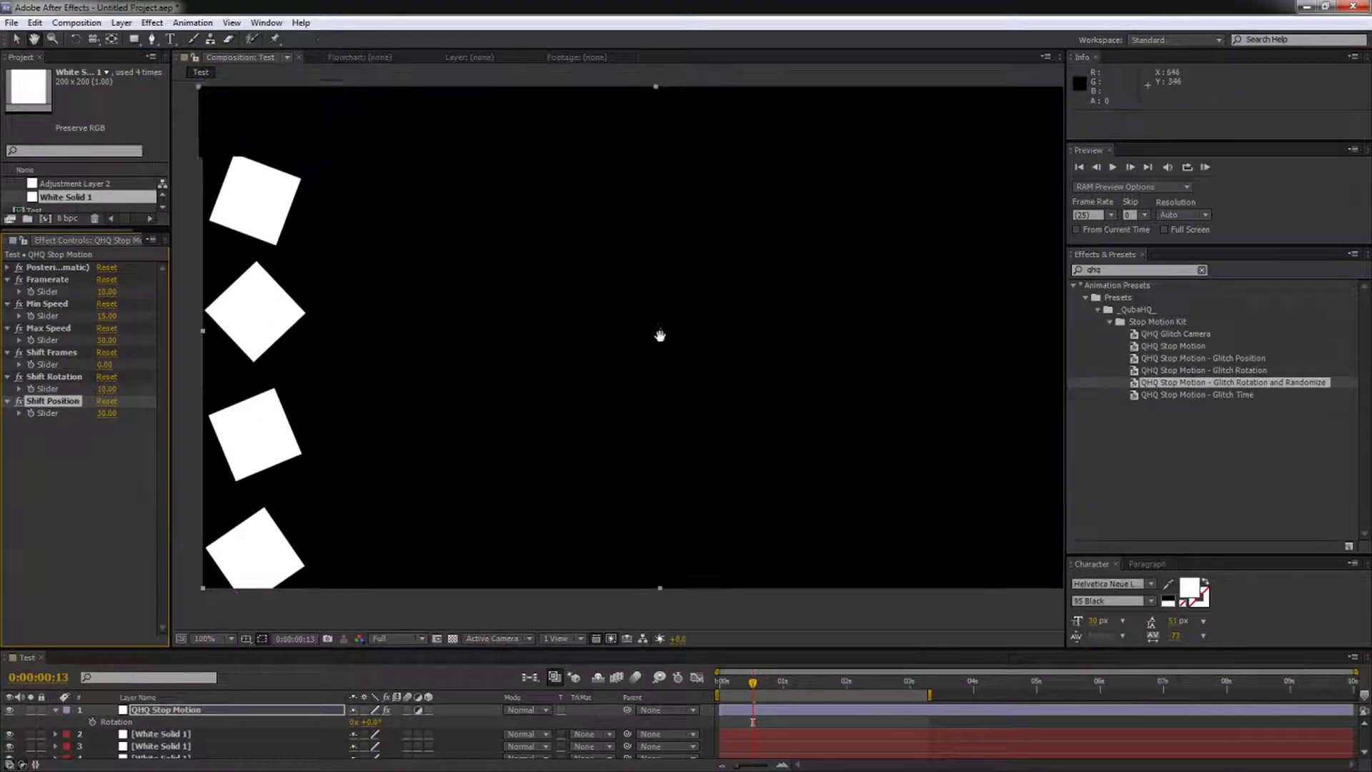
Step: Enlarge the composition view and play a RAM preview of the four moving squares
left_click_drag(659, 335, 634, 336)
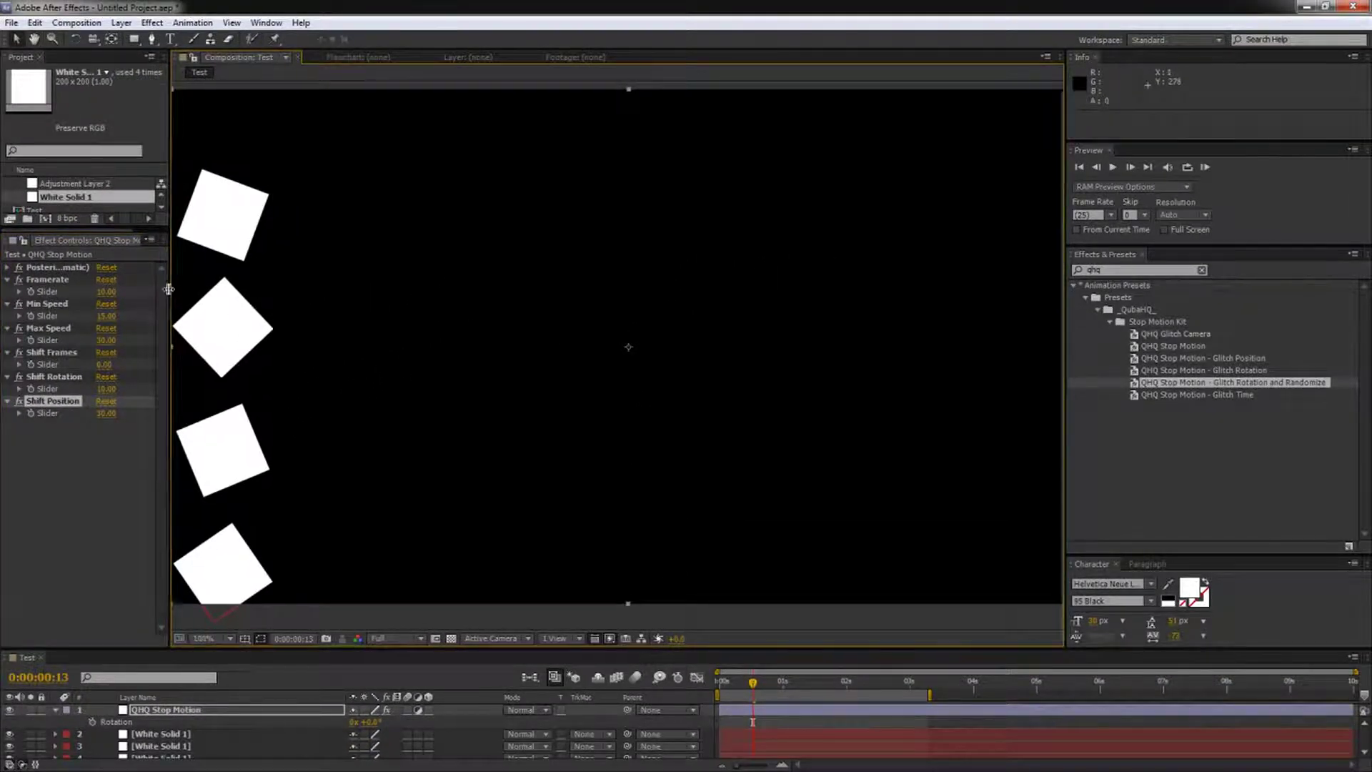
left_click_drag(169, 290, 87, 291)
key("KP_0")
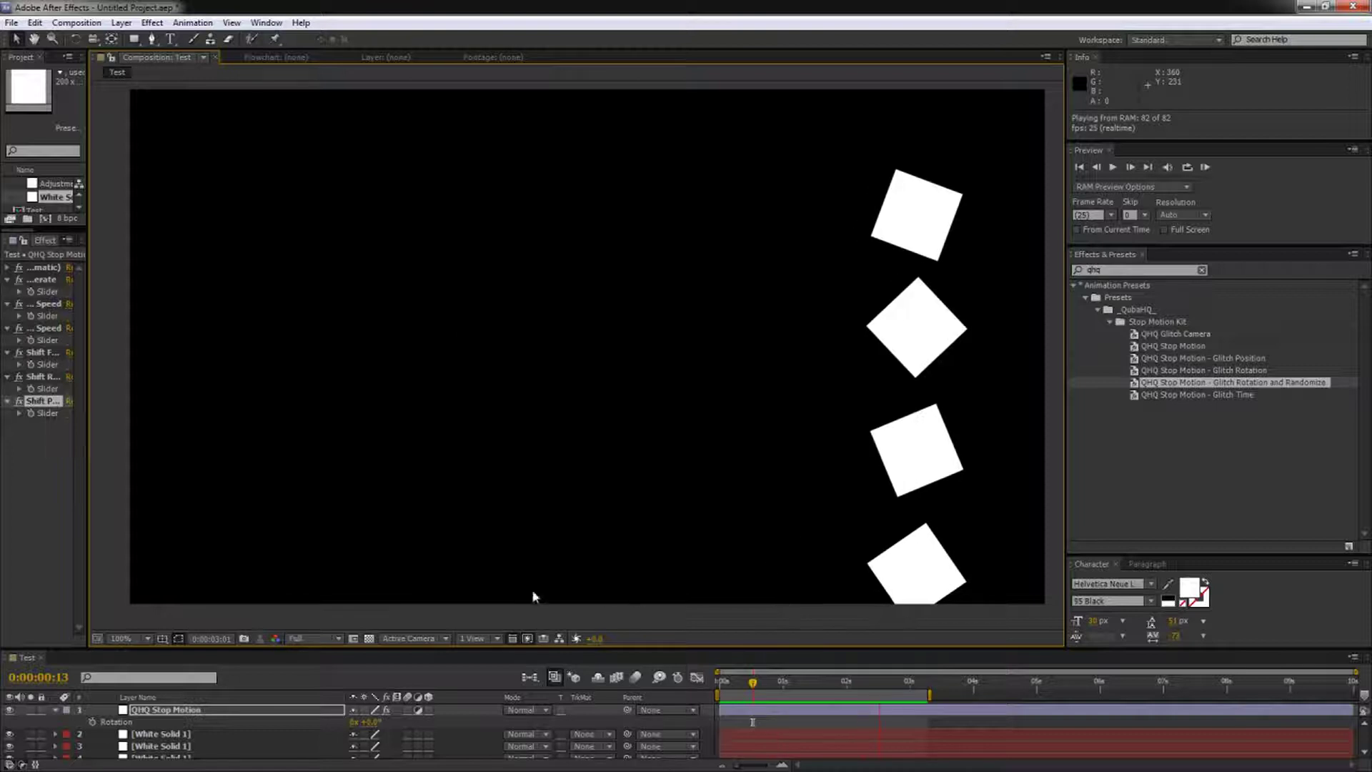
key("space")
Step: Expand the Posterize Time (Automatic) effect on the QHQ Stop Motion layer and enter a Frame Rate of 10
left_click_drag(87, 291, 321, 285)
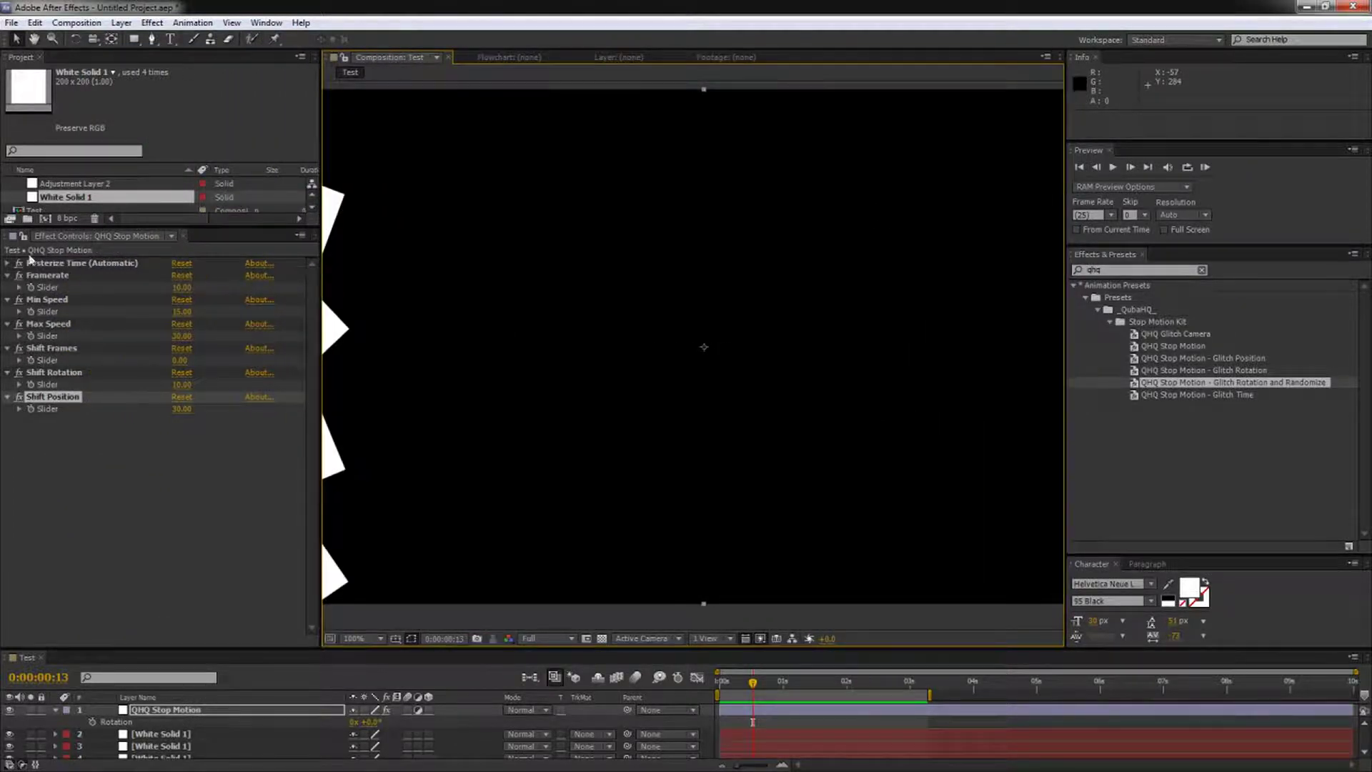
left_click(7, 264)
left_click(183, 276)
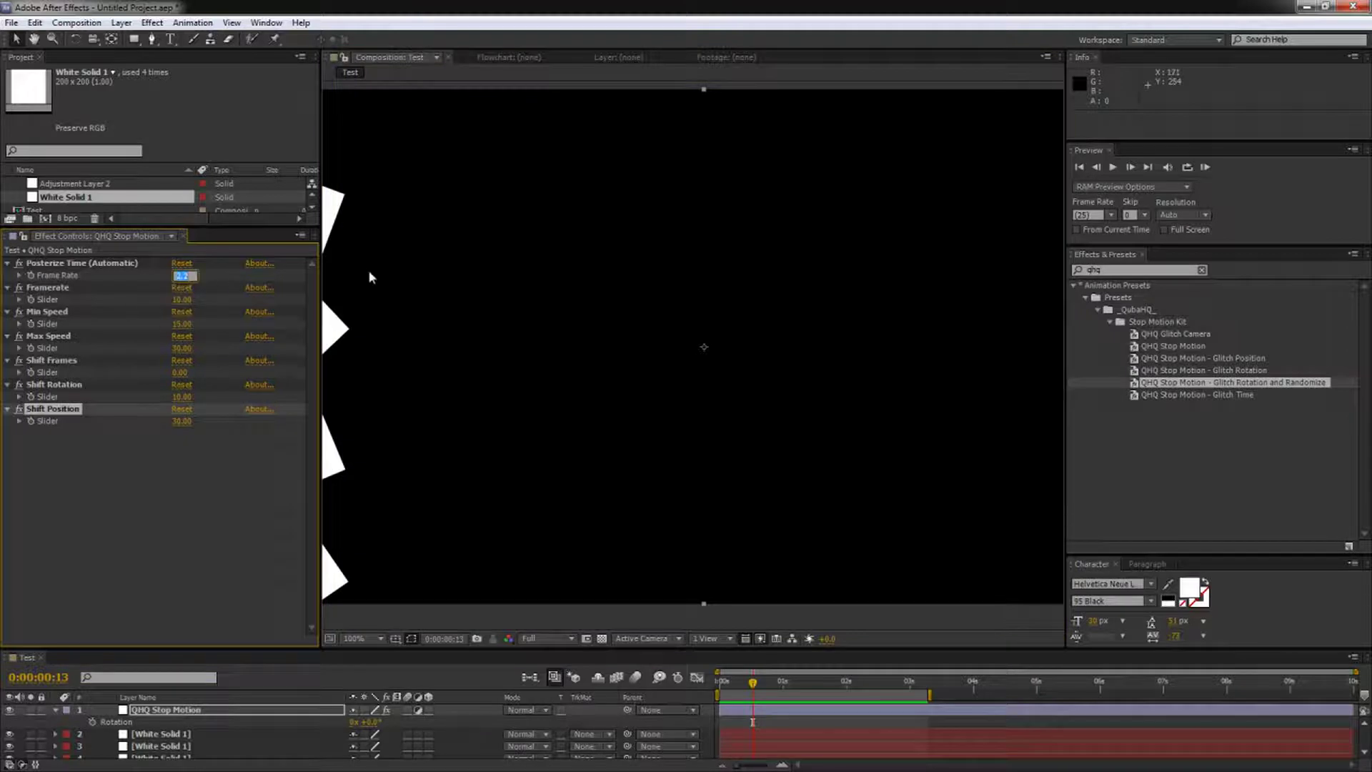
type("10")
key("Return")
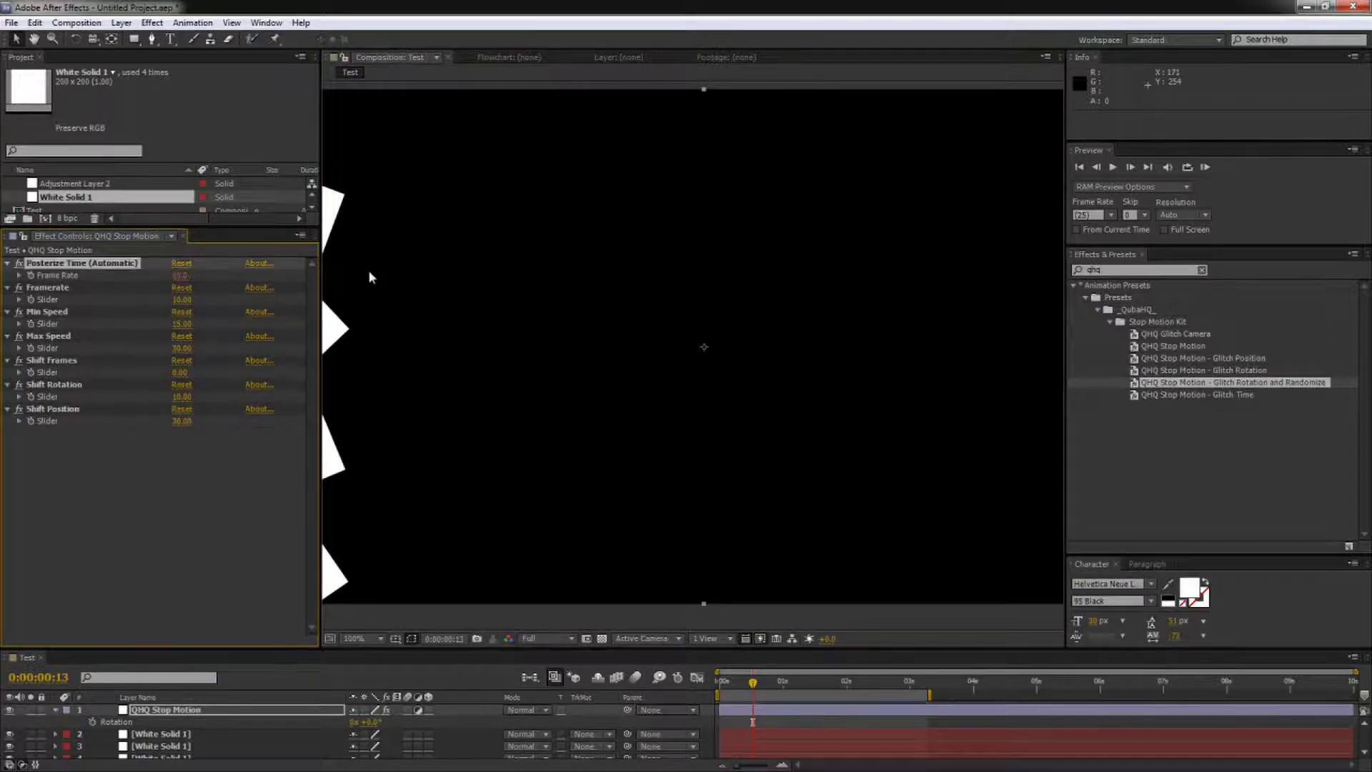
Step: Set the QHQ Stop Motion layer's Framerate slider to 25 and play a RAM preview with all four squares in view
left_click(8, 265)
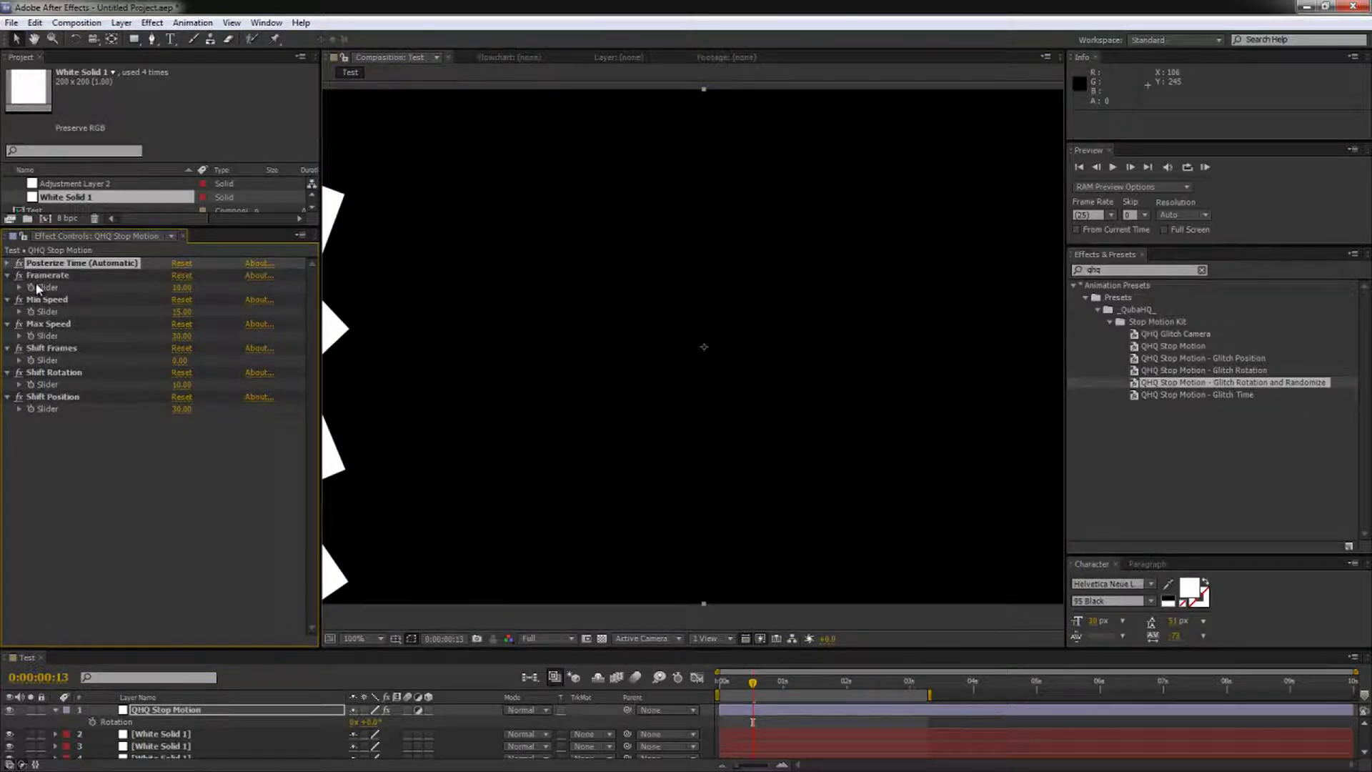
left_click(183, 287)
type("25")
key("Return")
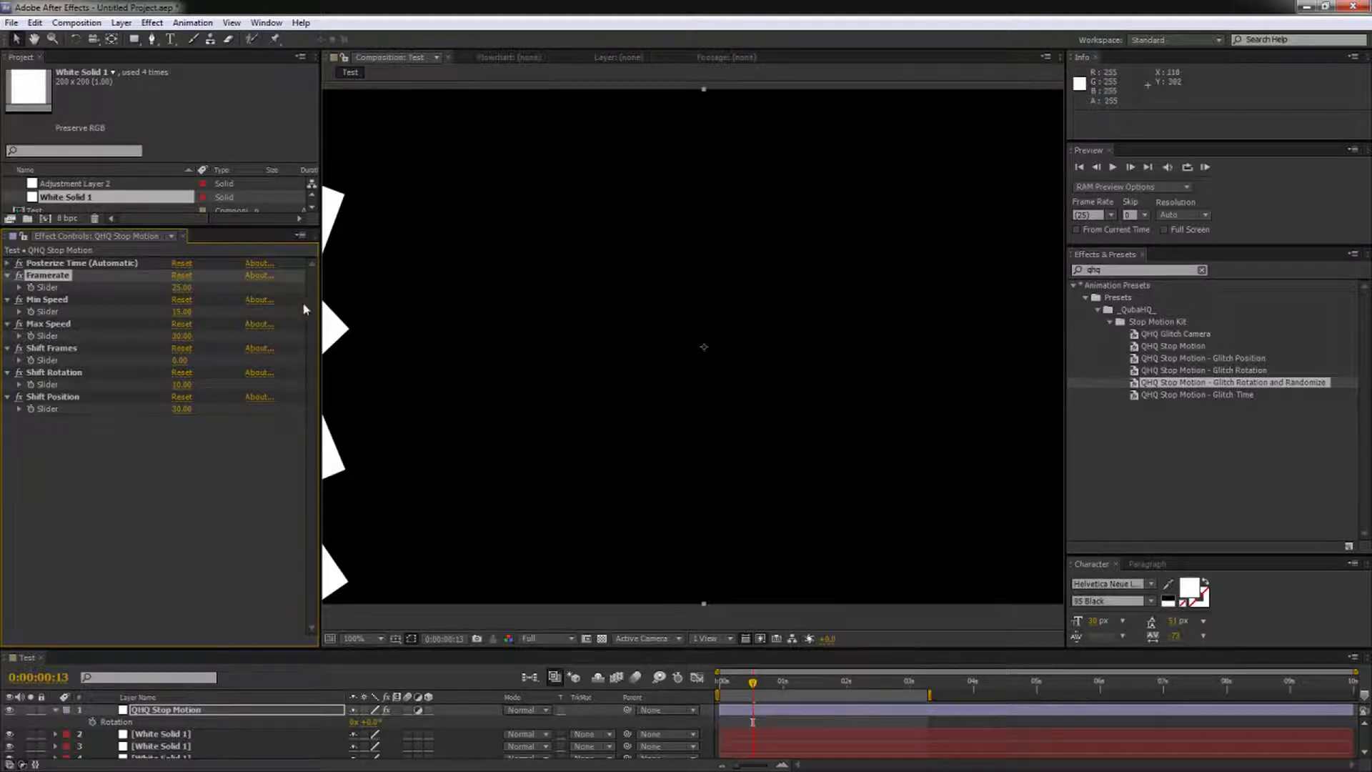
left_click_drag(320, 311, 143, 309)
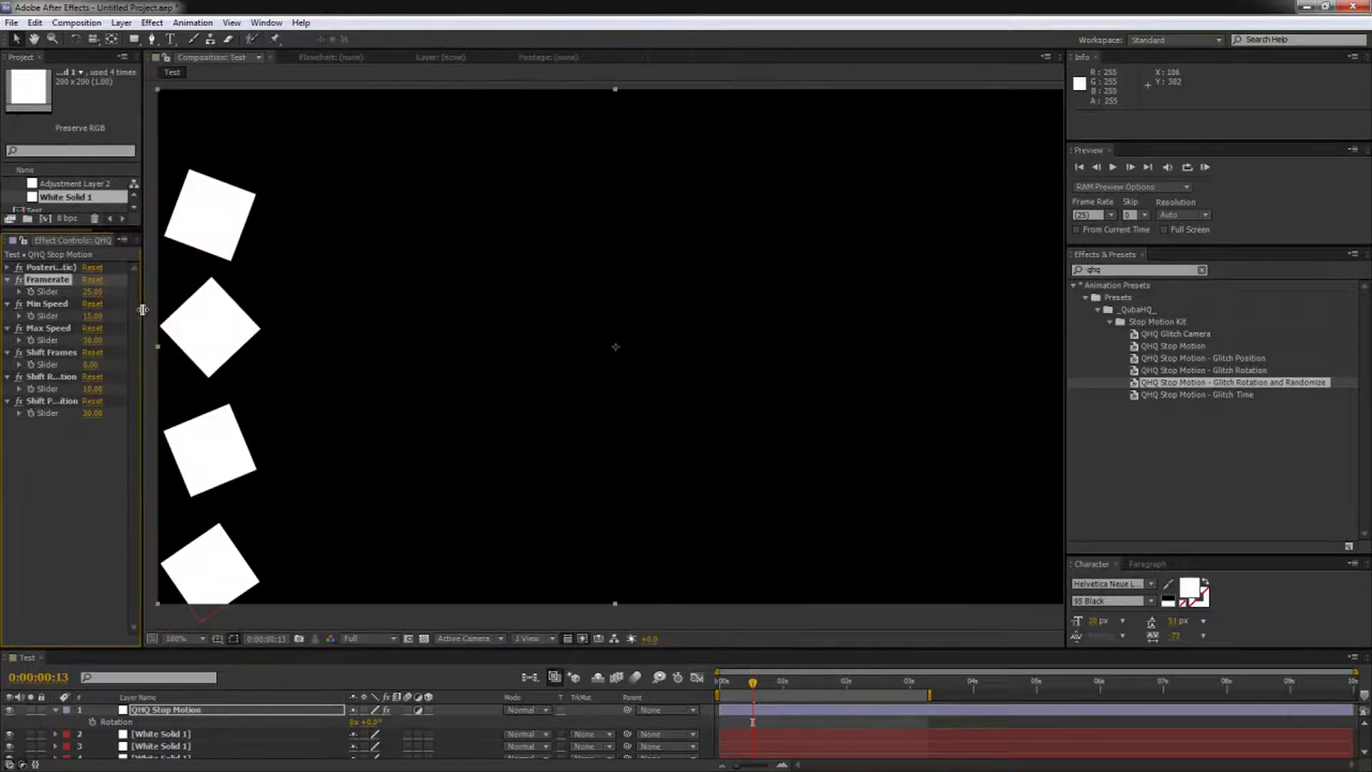
key("KP_0")
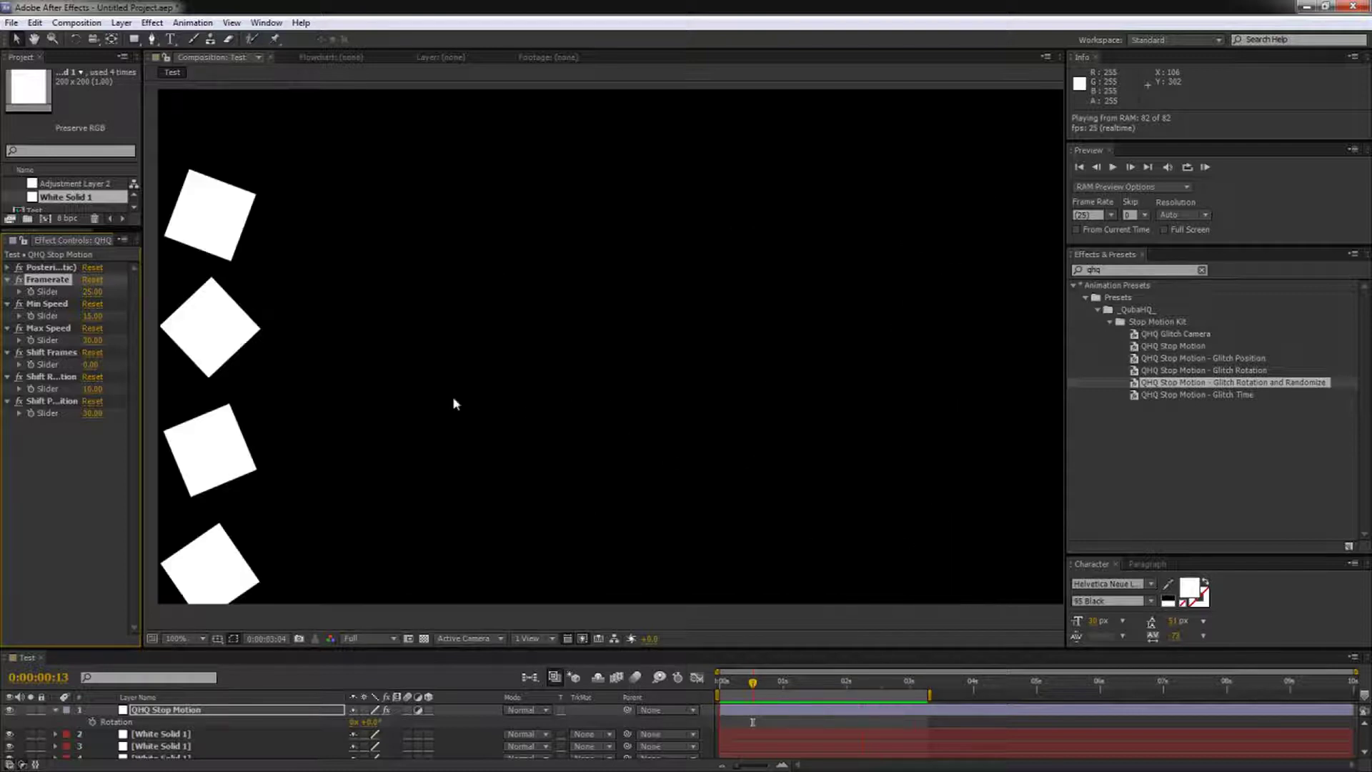
Step: Set the QHQ Stop Motion layer's Shift Rotation slider to 45 and play a RAM preview of the squares
left_click(89, 392)
left_click(90, 389)
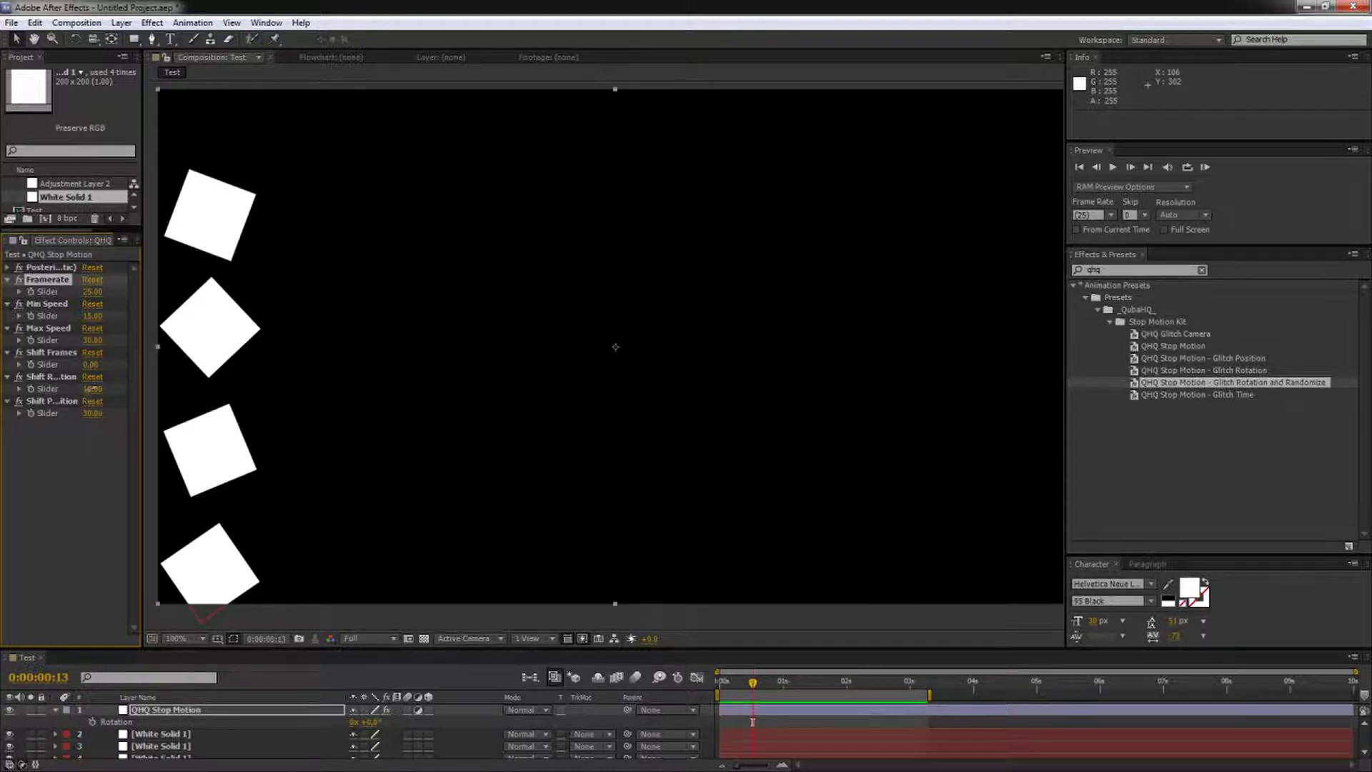
type("45")
key("Return")
key("KP_0")
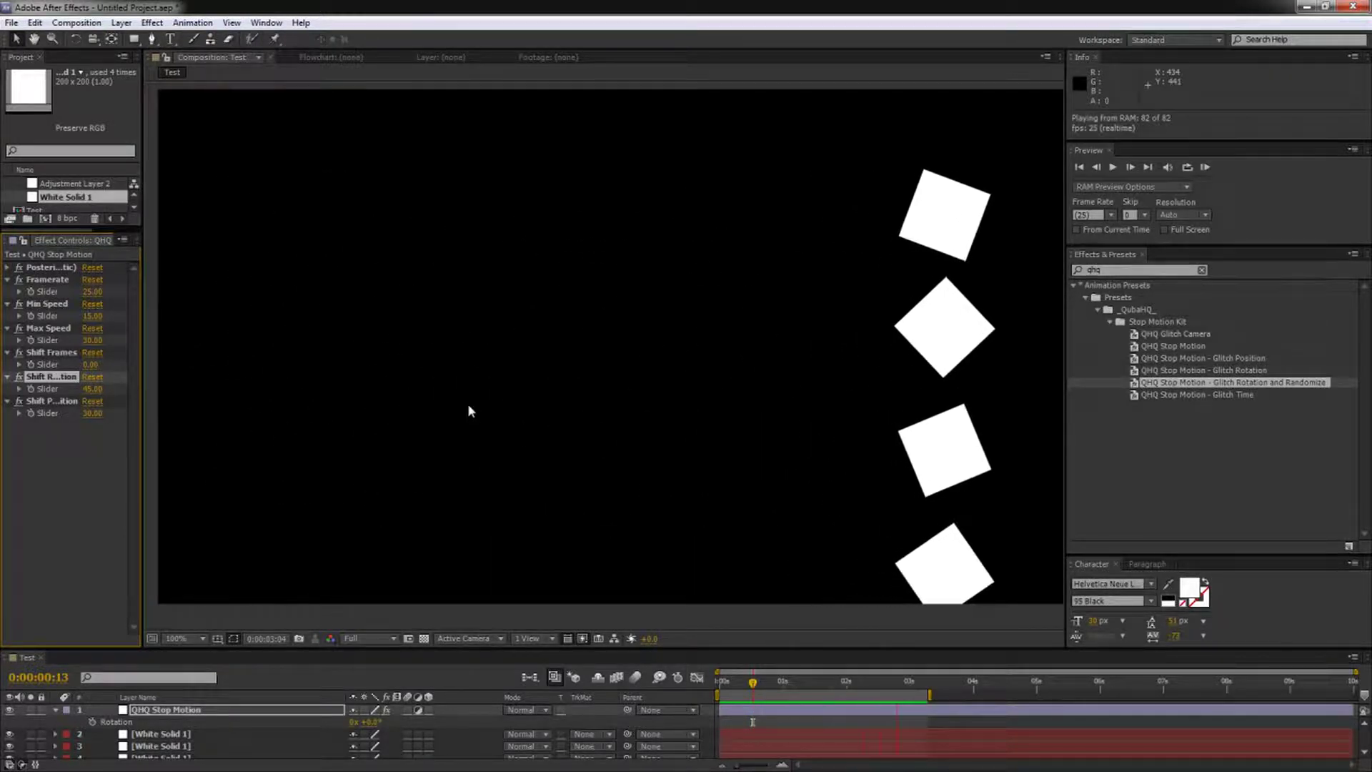
key("space")
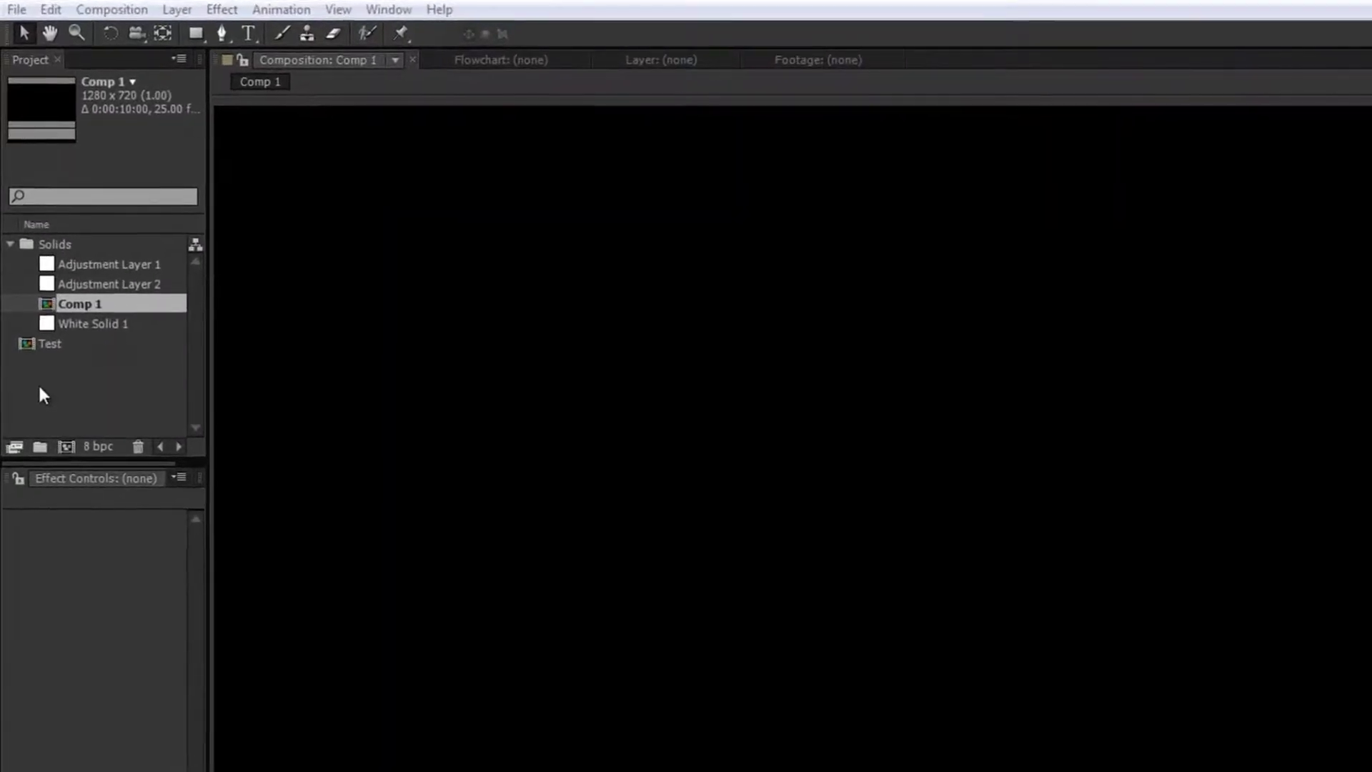
Step: Import the CoinA TIFF sequence from the StopMotionKit's (Footage) folder, letting the program guess its alpha channel
double_click(36, 364)
left_click(442, 71)
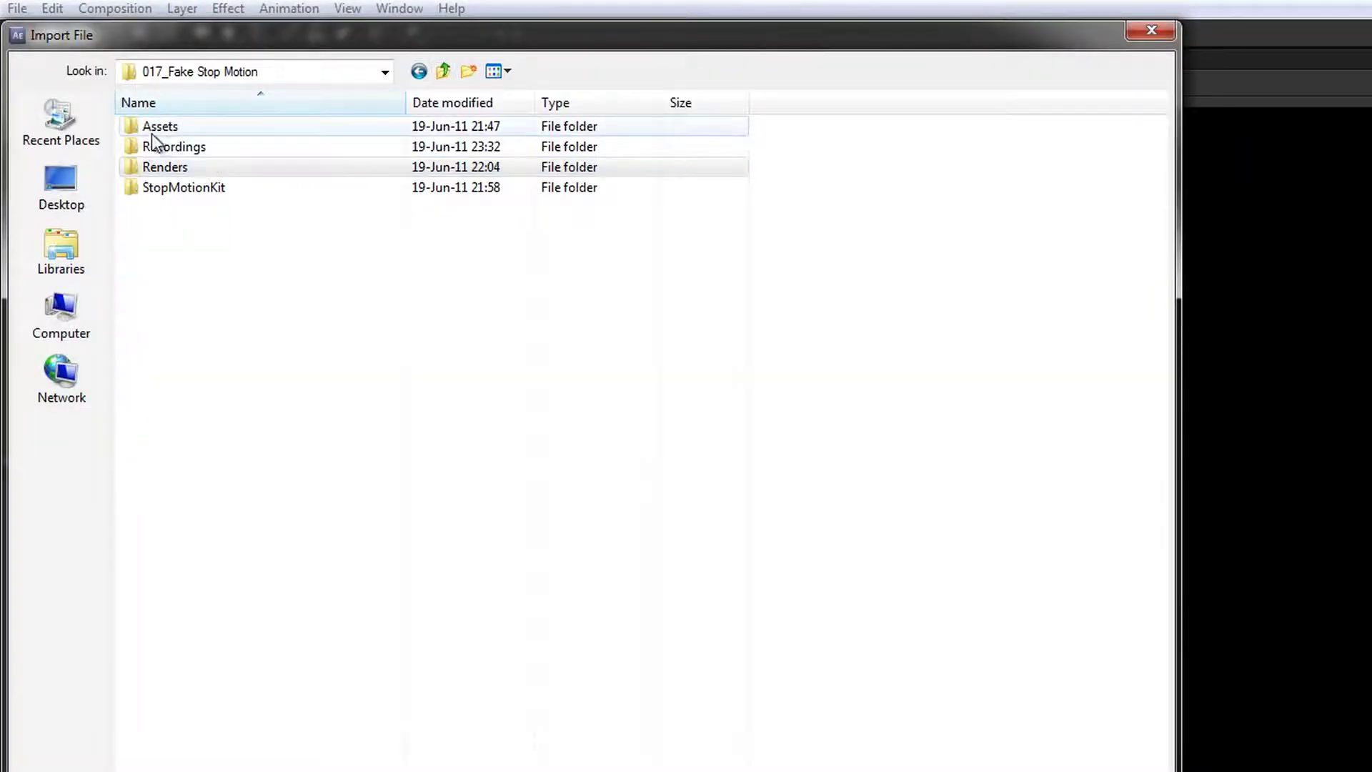
double_click(181, 187)
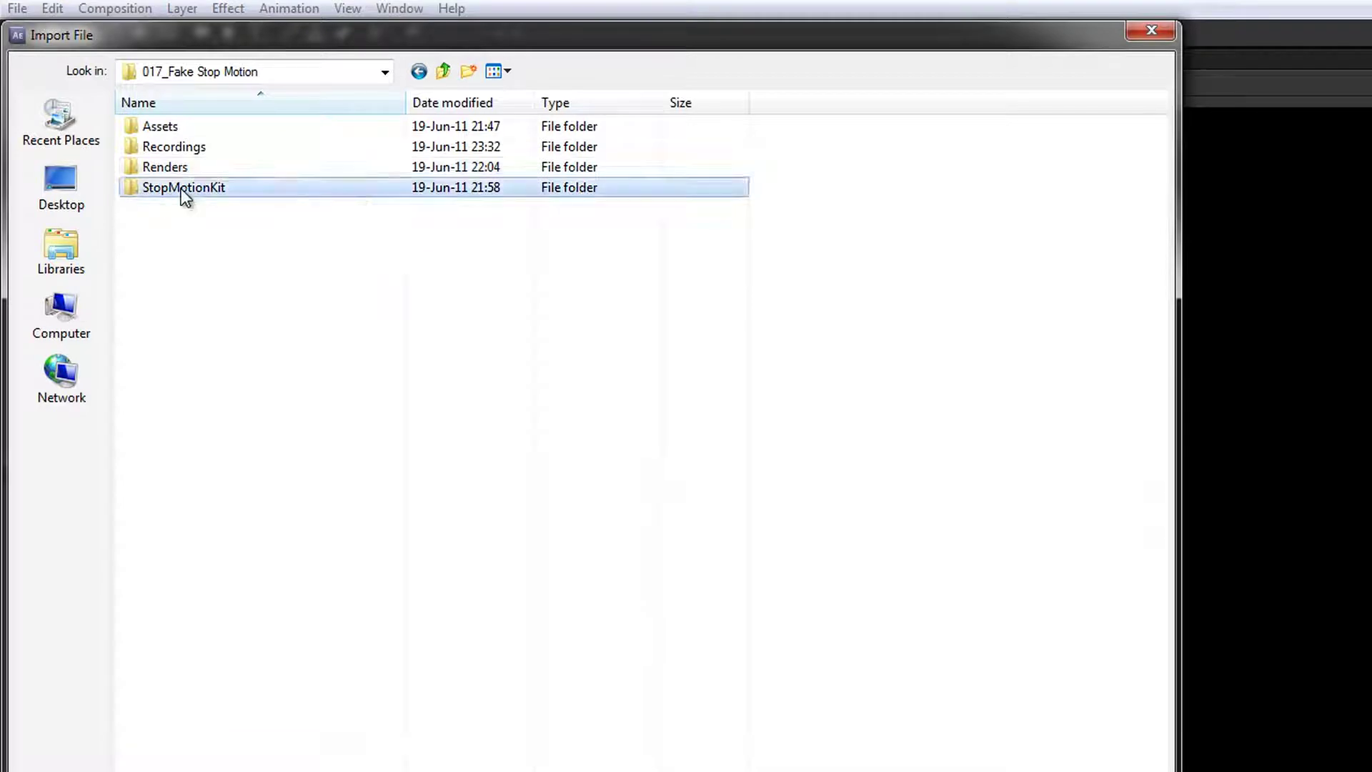
double_click(170, 149)
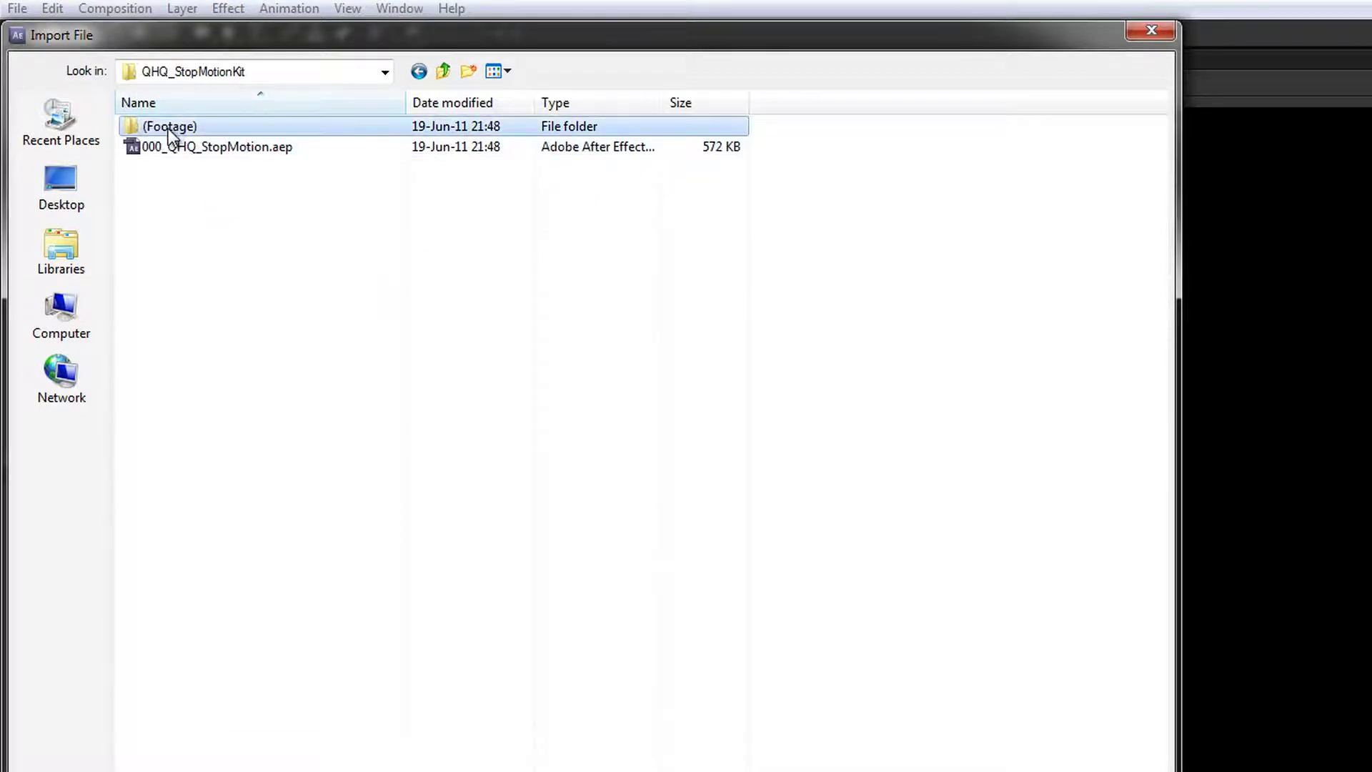
double_click(169, 127)
double_click(173, 166)
left_click(178, 169)
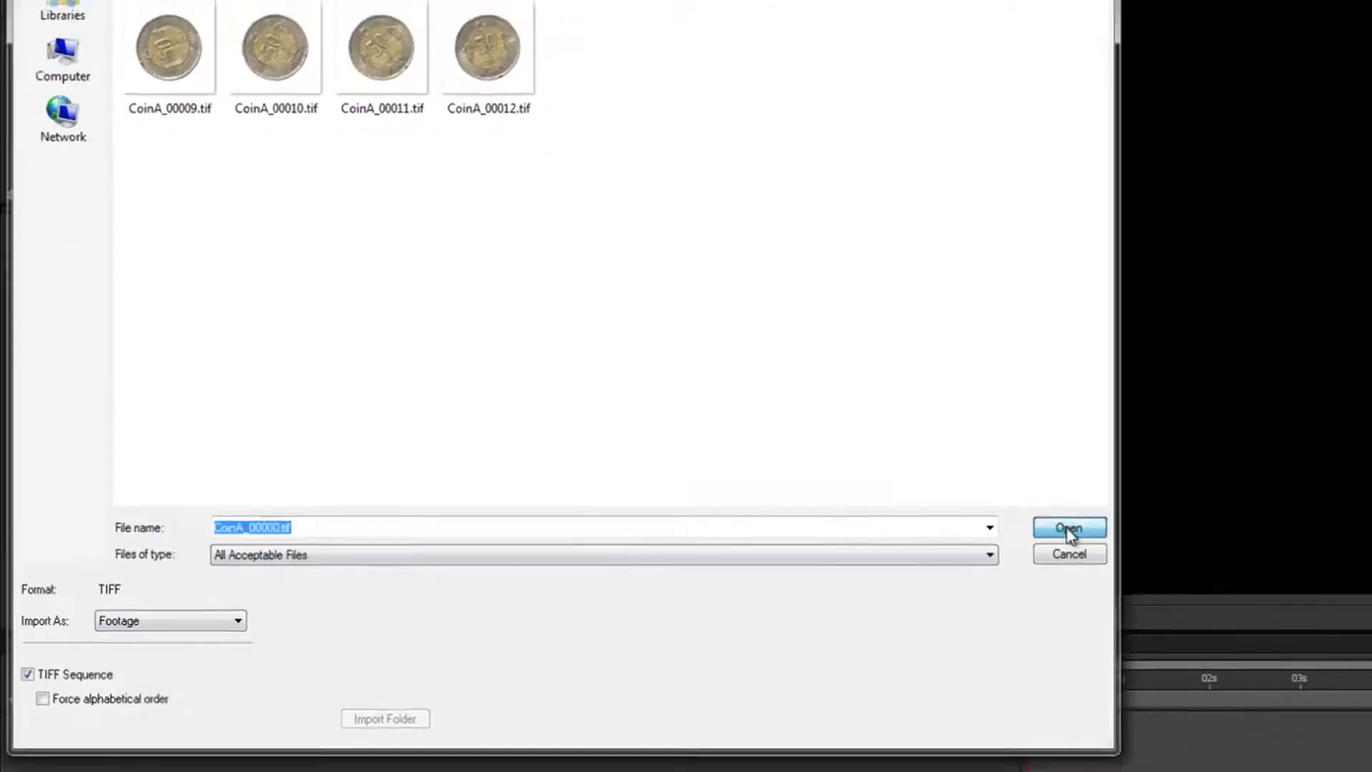
left_click(1127, 525)
left_click_drag(1086, 439, 659, 146)
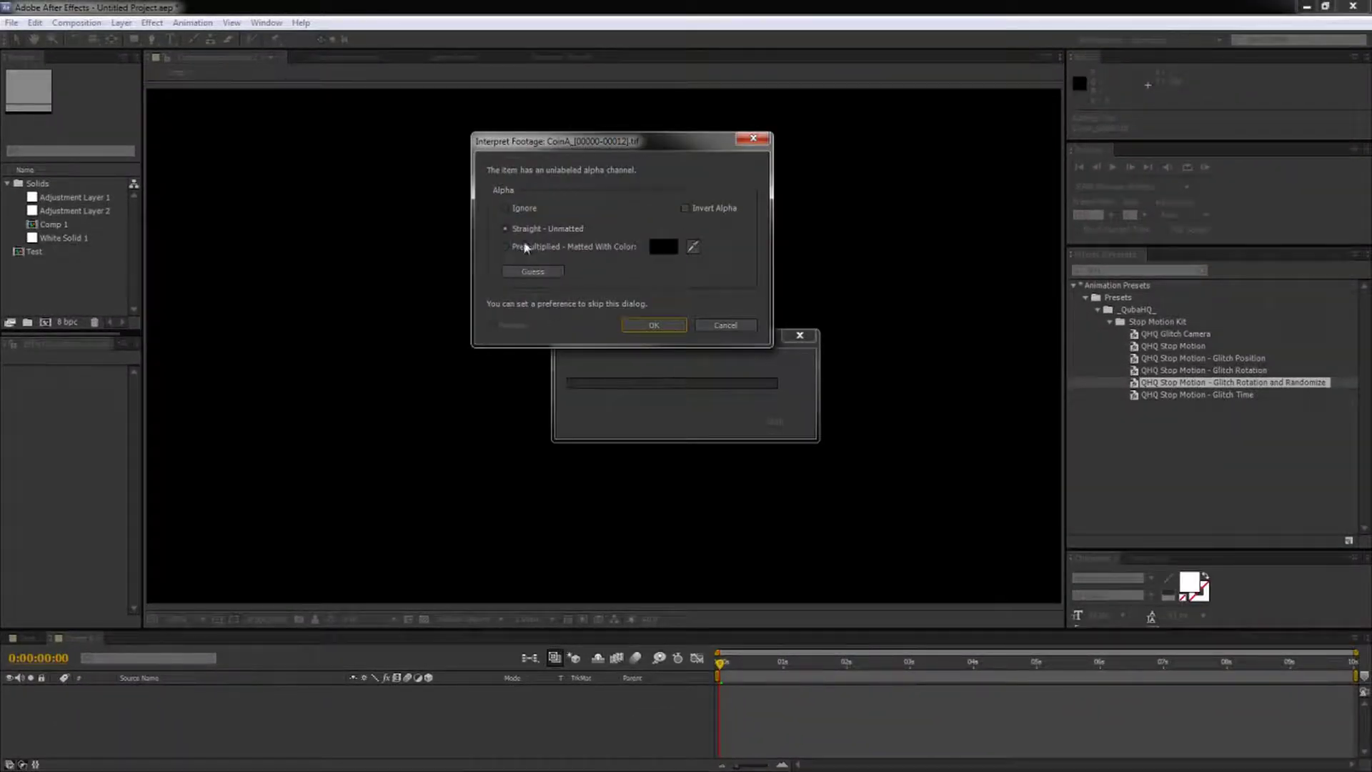
left_click(529, 273)
left_click(653, 326)
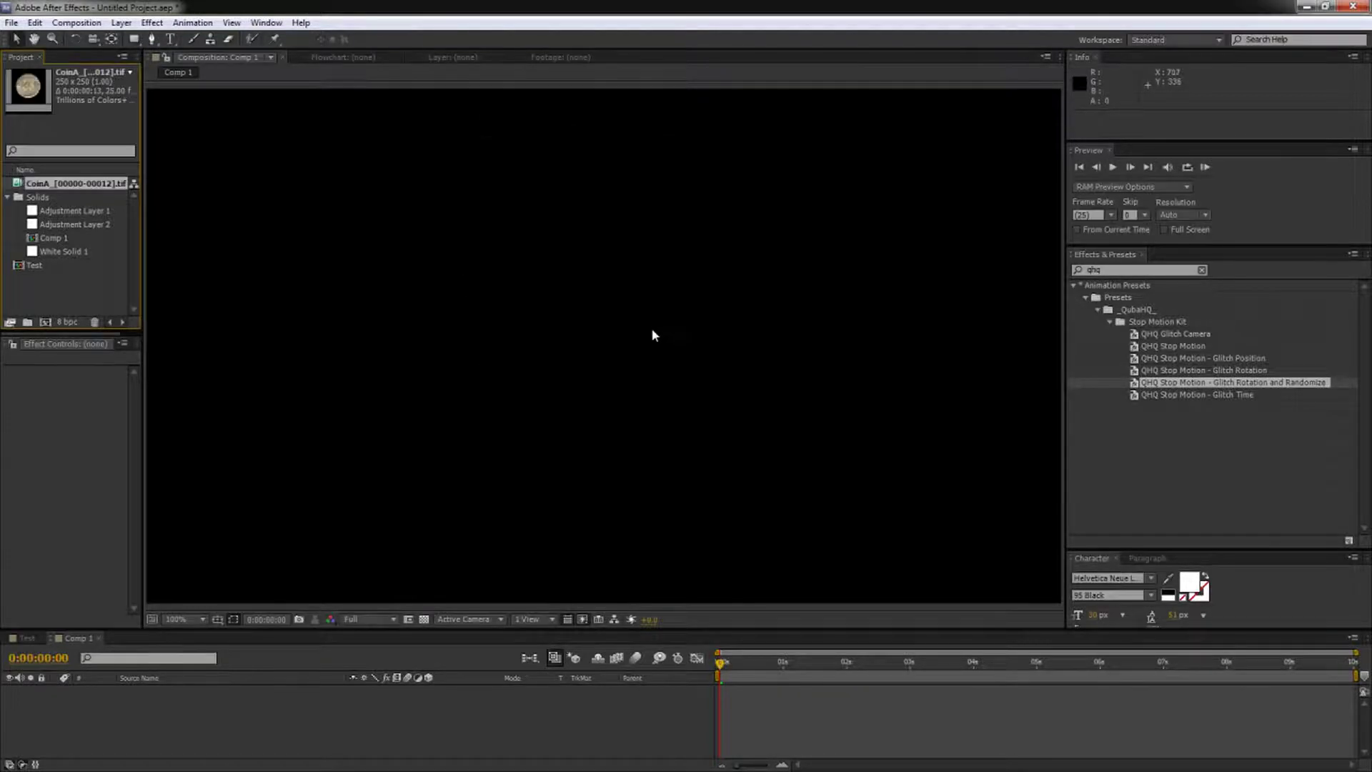
Step: Open the CoinA sequence for viewing and set its footage interpretation to loop 20 times
double_click(46, 185)
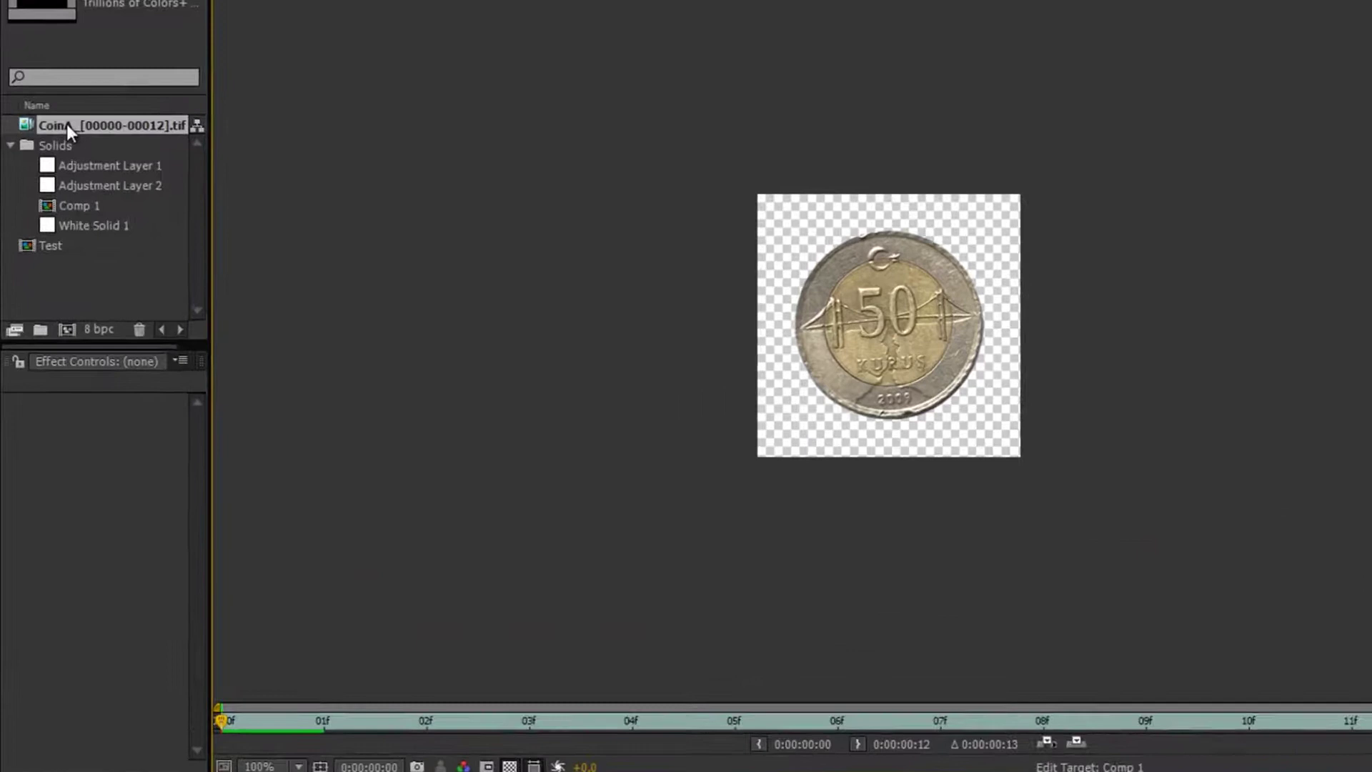
right_click(44, 184)
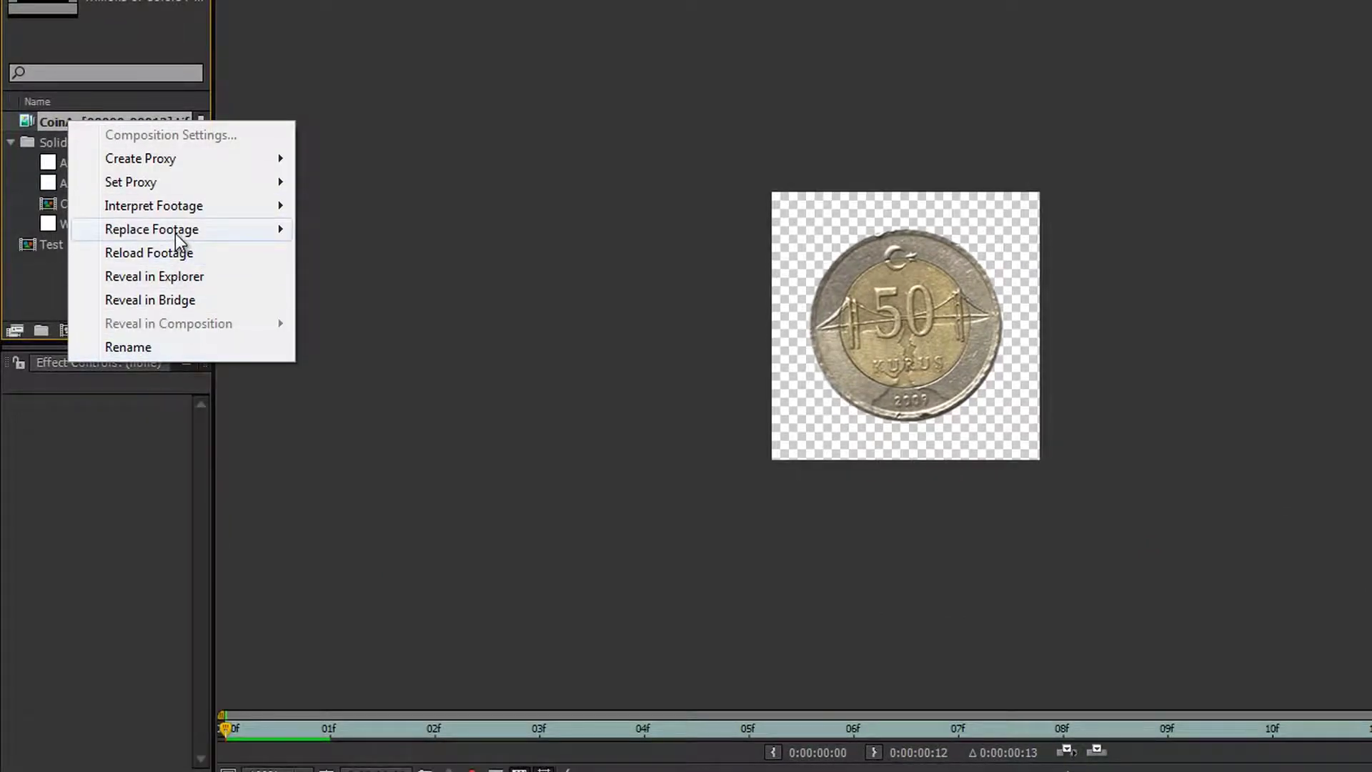
mouse_move(174, 233)
mouse_move(185, 210)
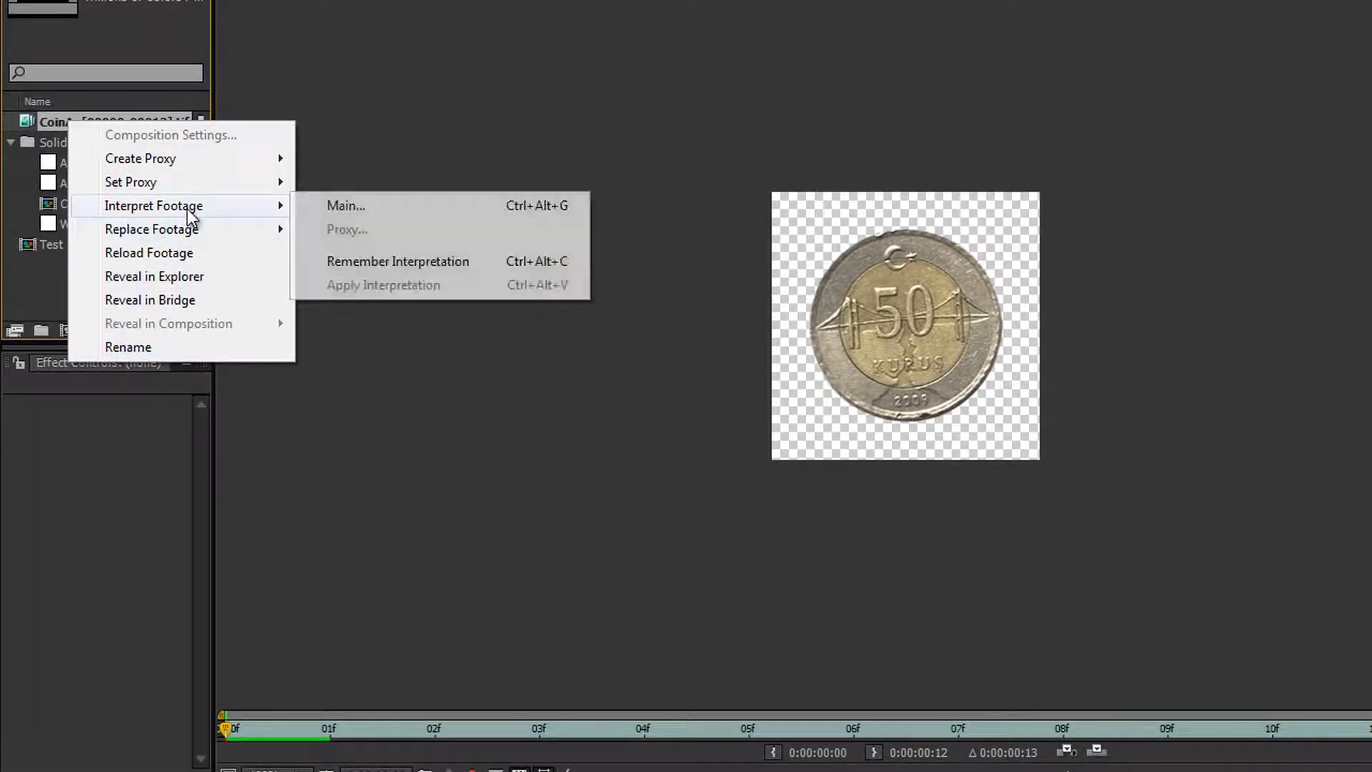
left_click(414, 207)
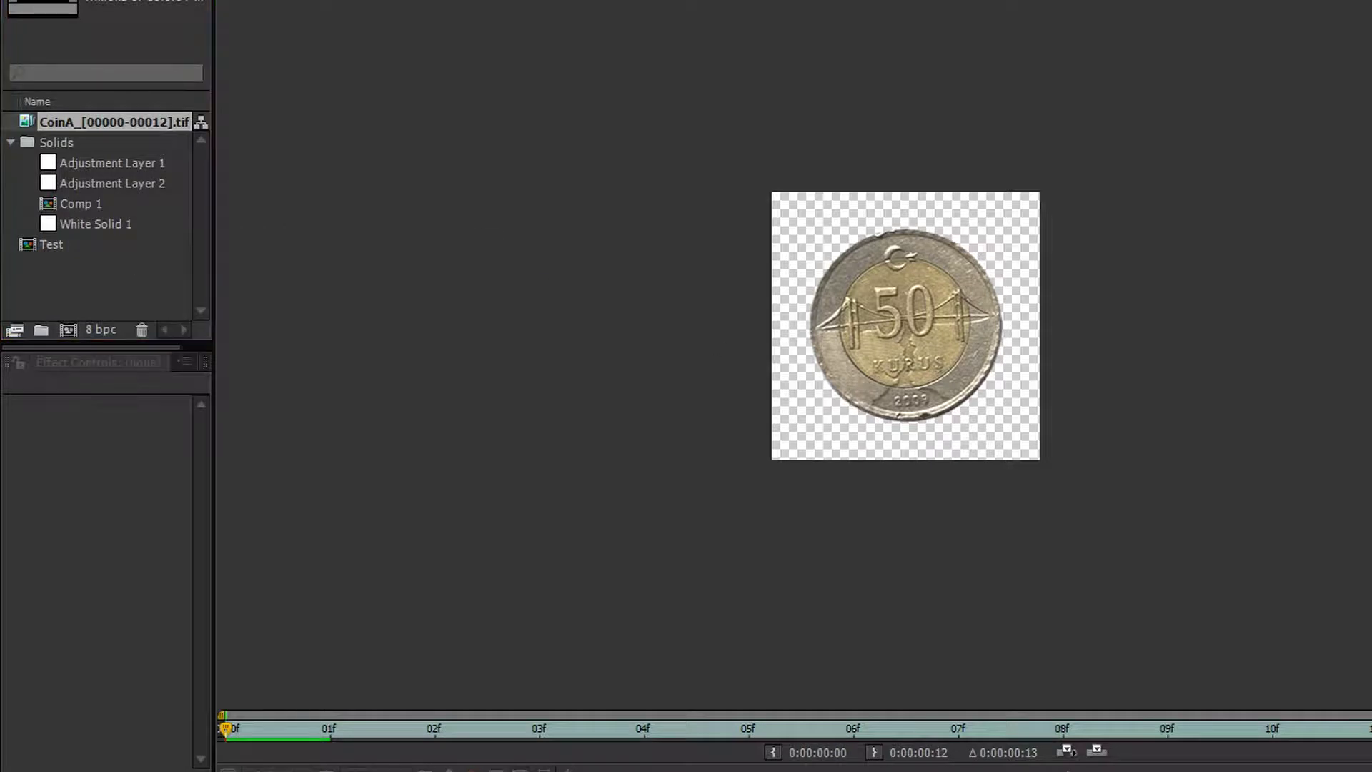
left_click_drag(920, 143, 963, 11)
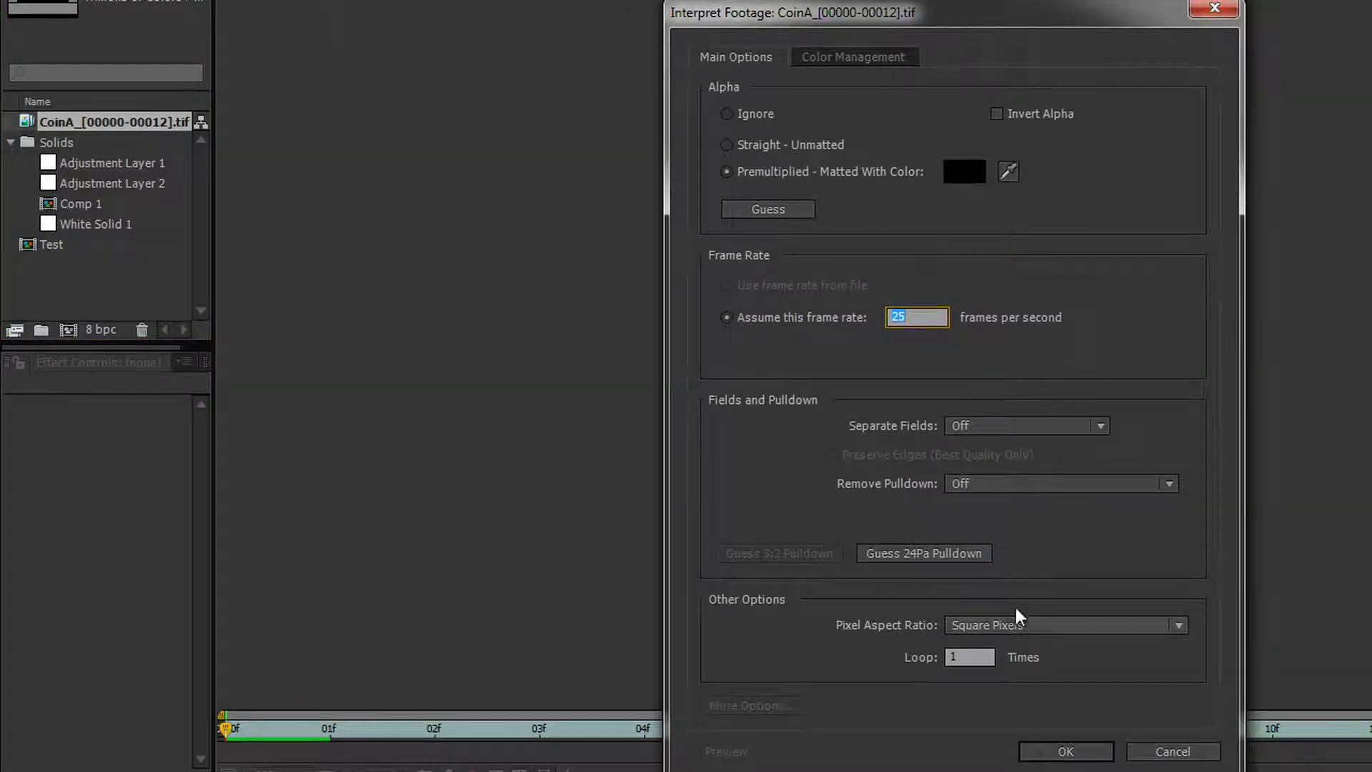
left_click(970, 654)
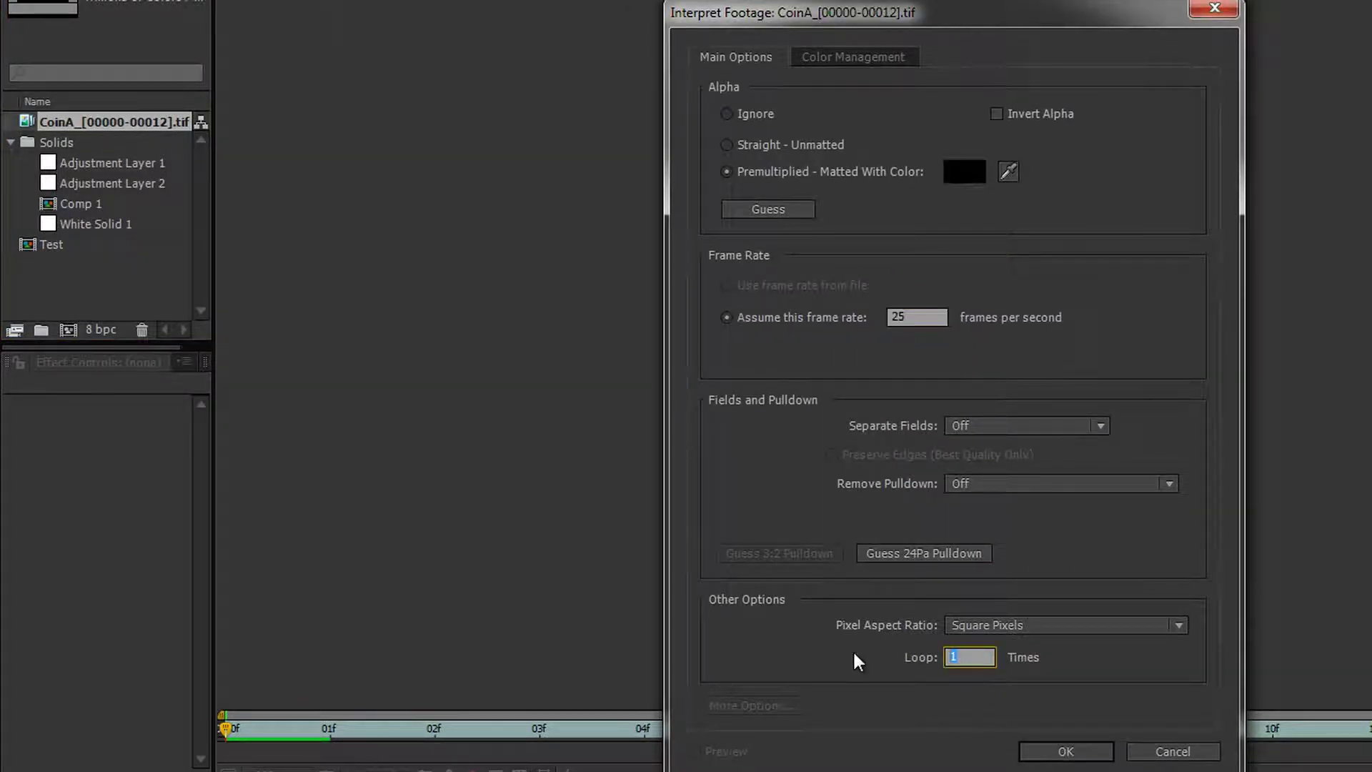
type("20")
left_click(1102, 752)
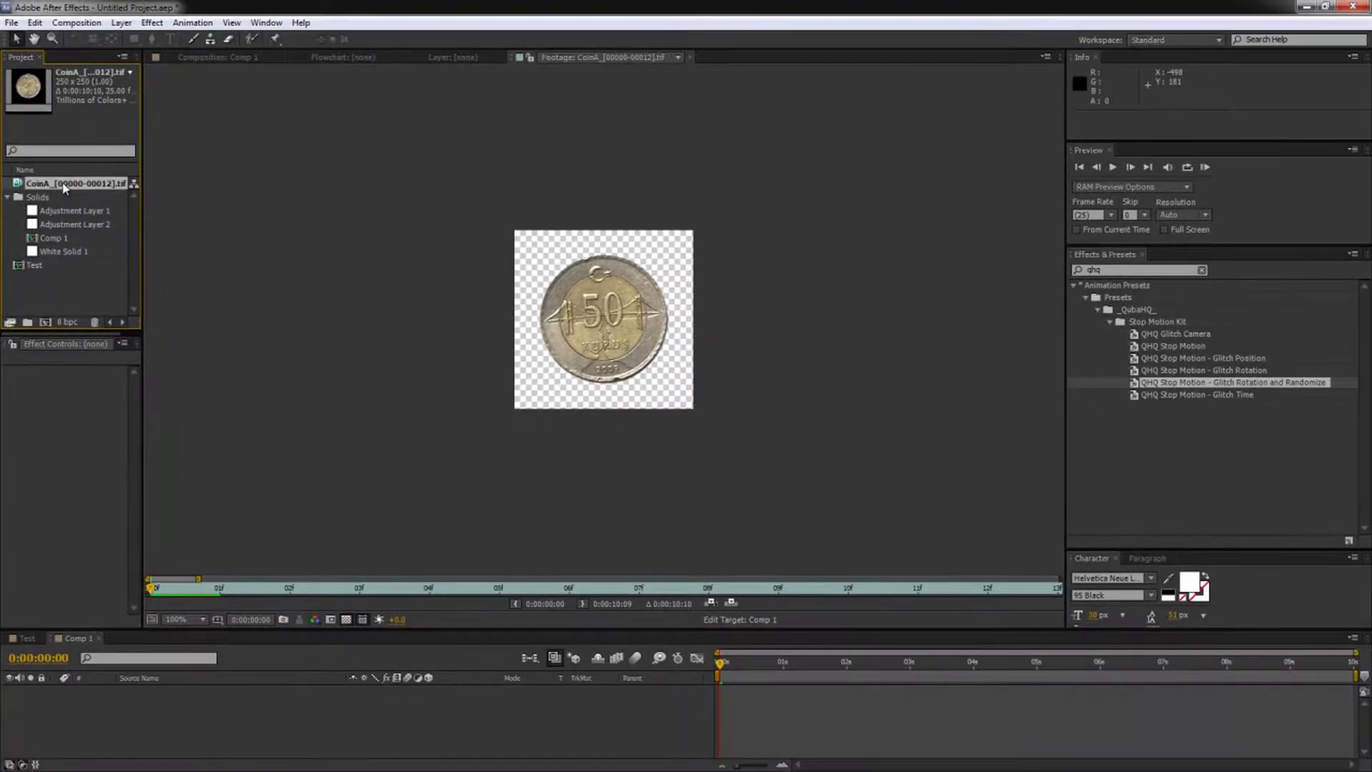
Step: Create a composition from the CoinA sequence, place it near the middle of Comp 1 and scrub through the animation
left_click(45, 323)
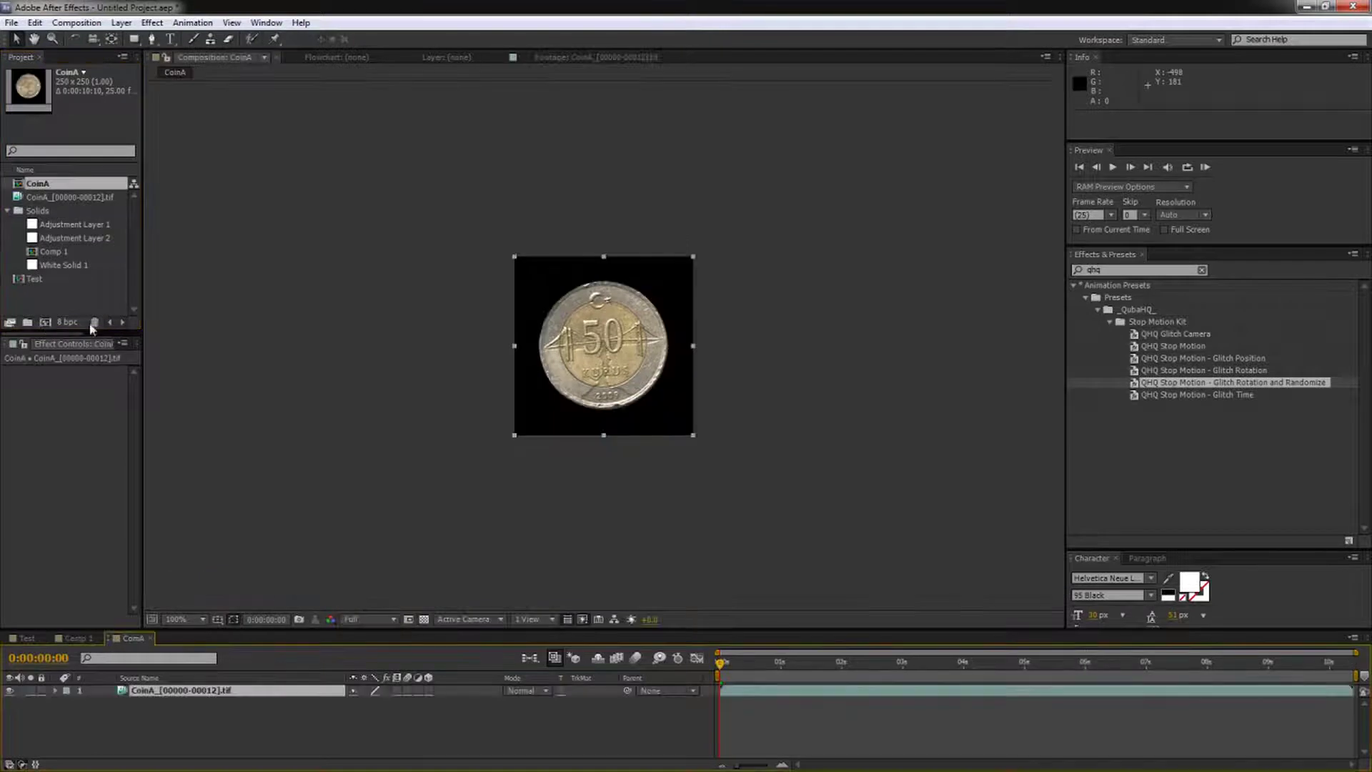
double_click(53, 250)
left_click_drag(37, 184, 612, 330)
left_click_drag(756, 665, 903, 666)
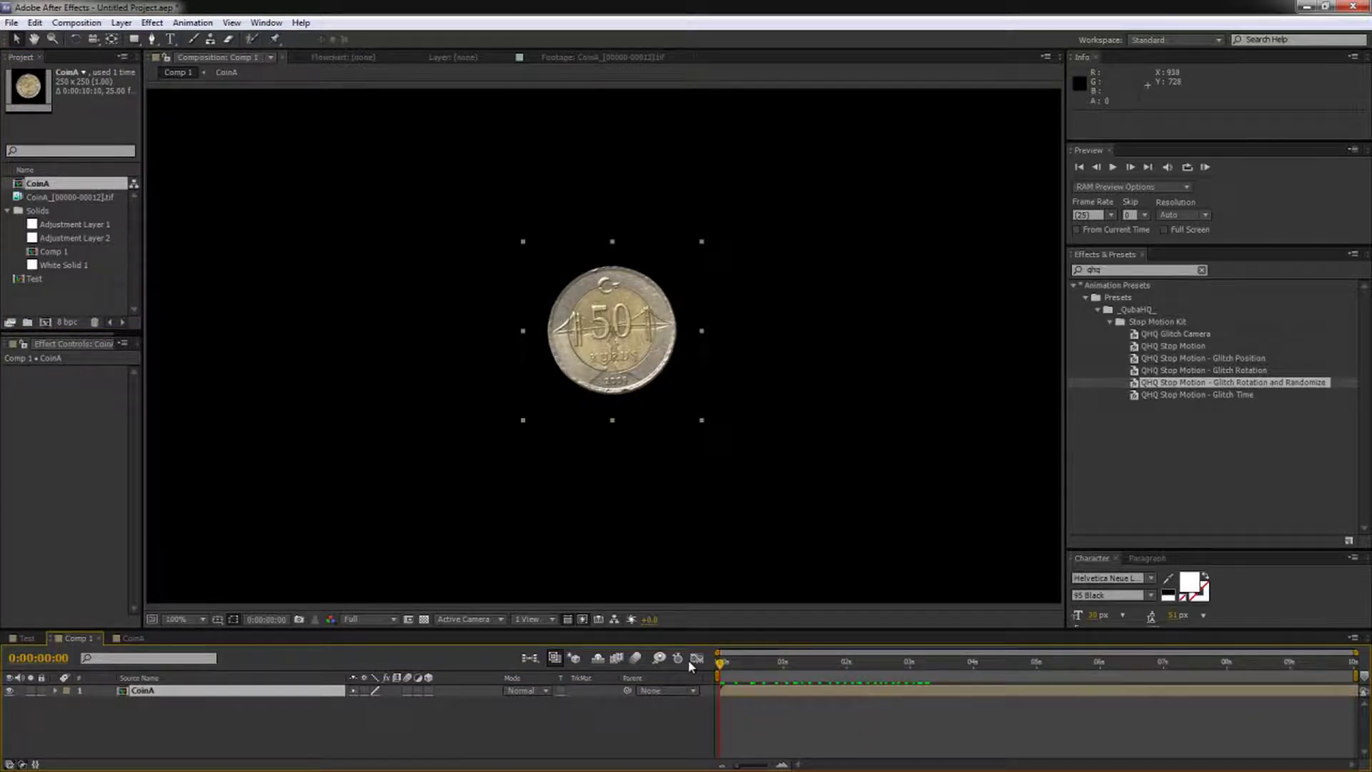
mouse_move(723, 667)
left_mouse_down()
mouse_move(904, 667)
mouse_move(705, 668)
left_mouse_up()
Step: Add an adjustment layer to Comp 1 and name it QHQ Stop Motion
right_click(336, 734)
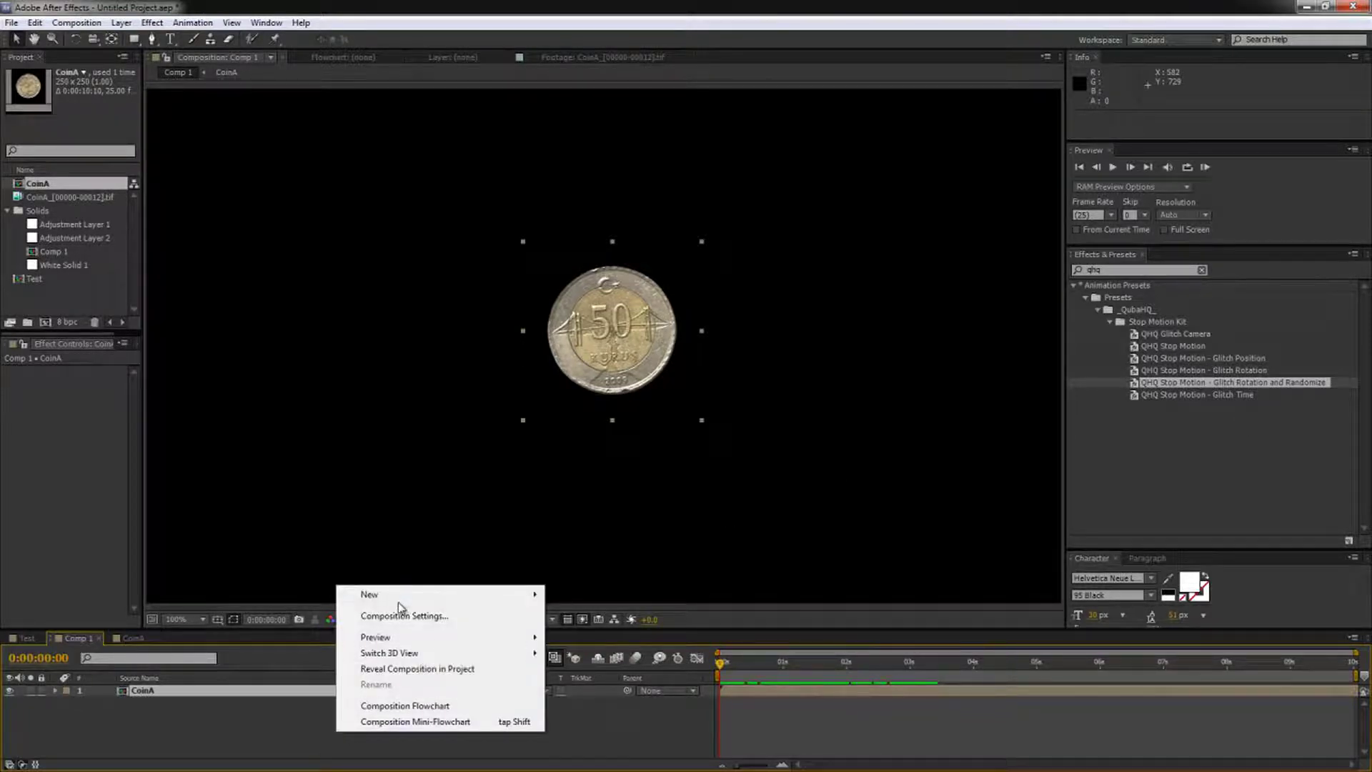
mouse_move(486, 595)
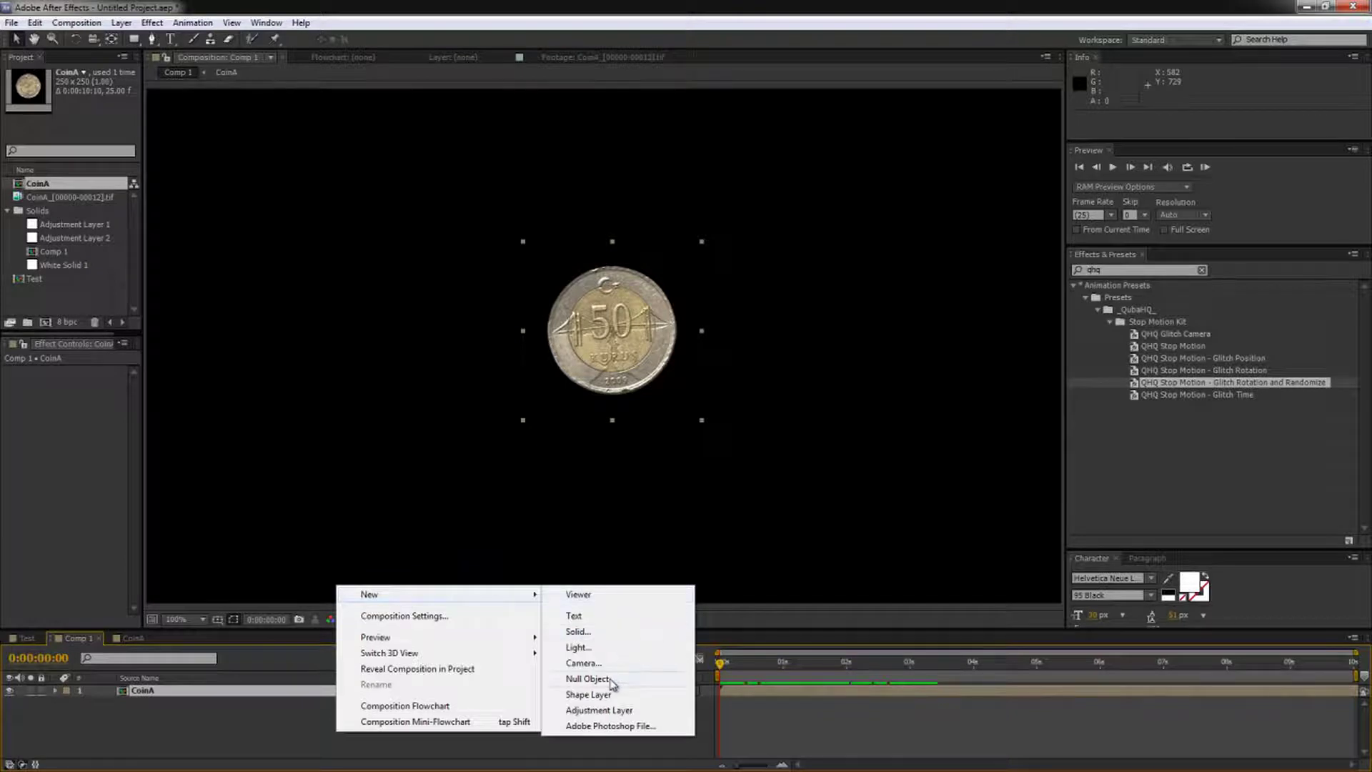
left_click(603, 710)
key("Return")
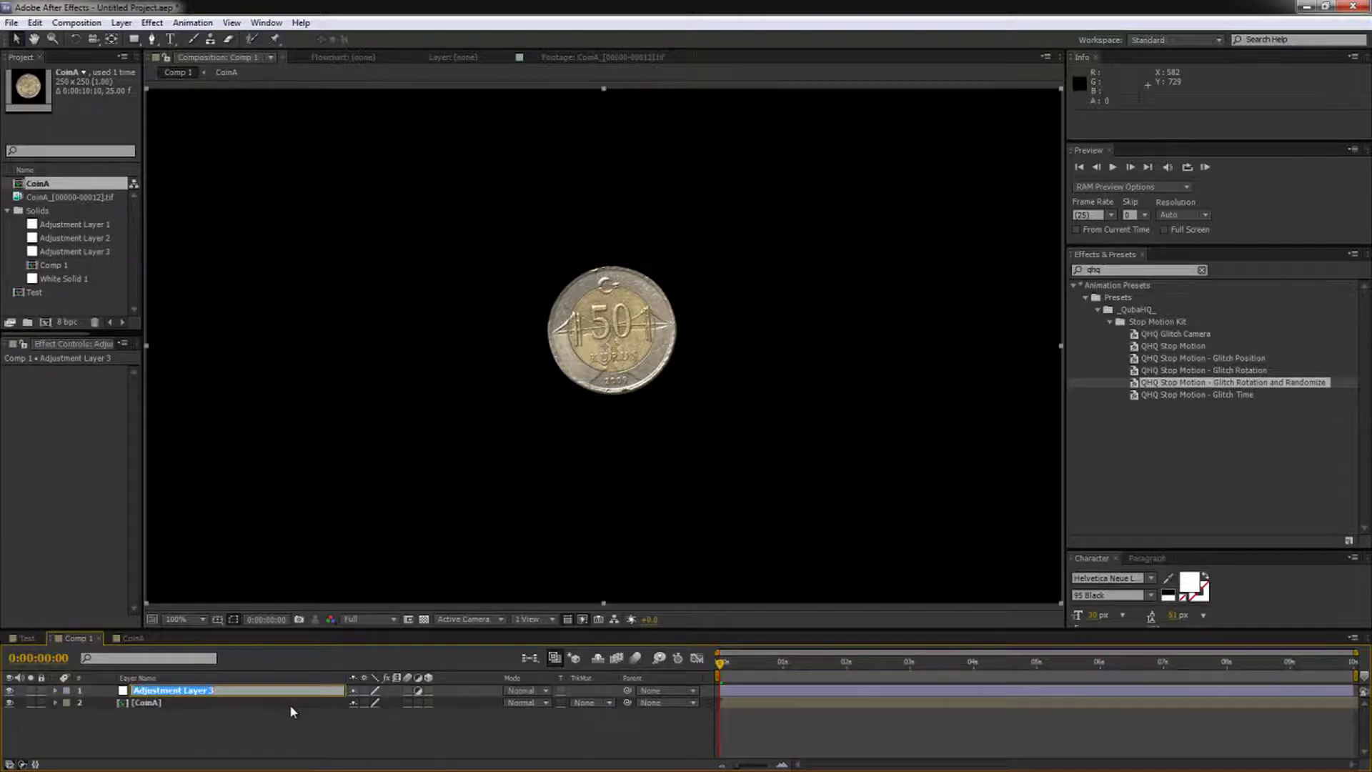
type("QHQ Stop Motion")
key("Return")
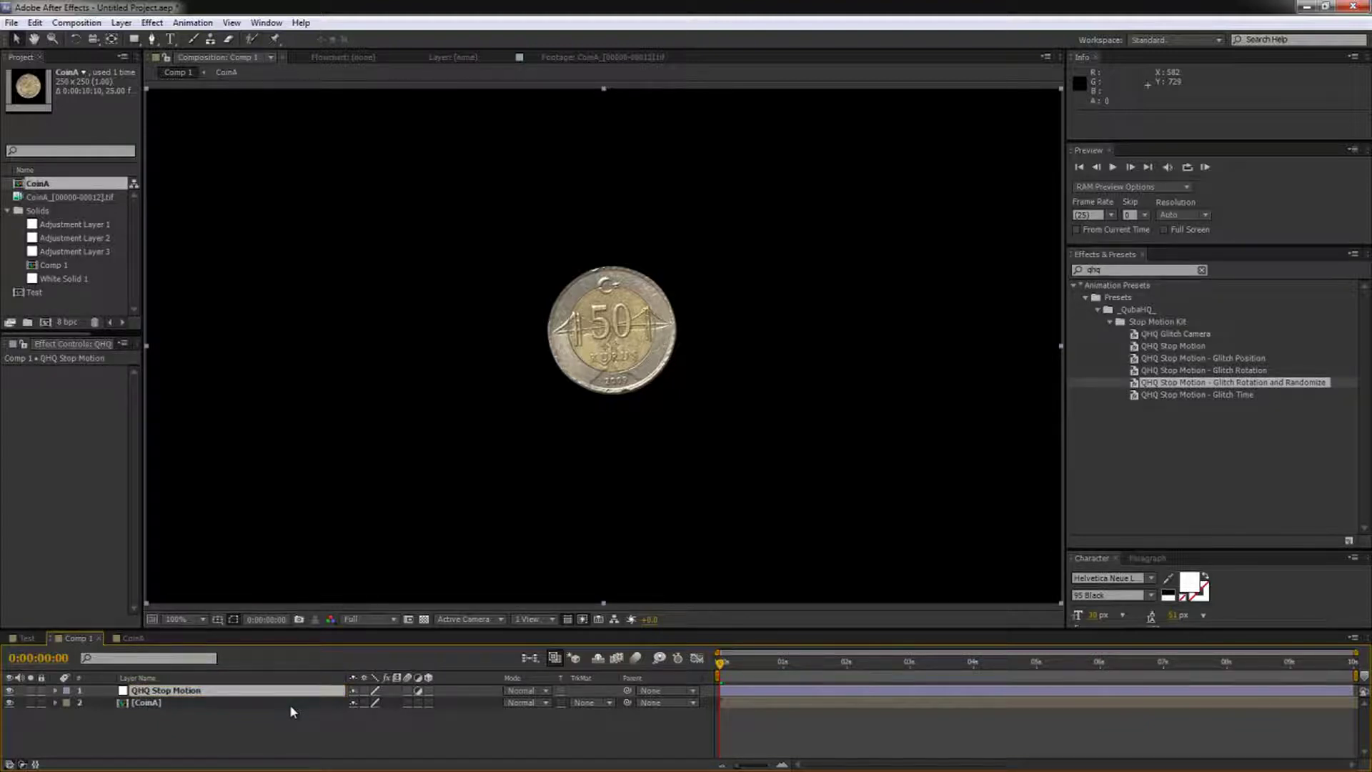
Step: Apply the QHQ Stop Motion preset to the adjustment layer and collapse its Posterize Time effect
double_click(1192, 347)
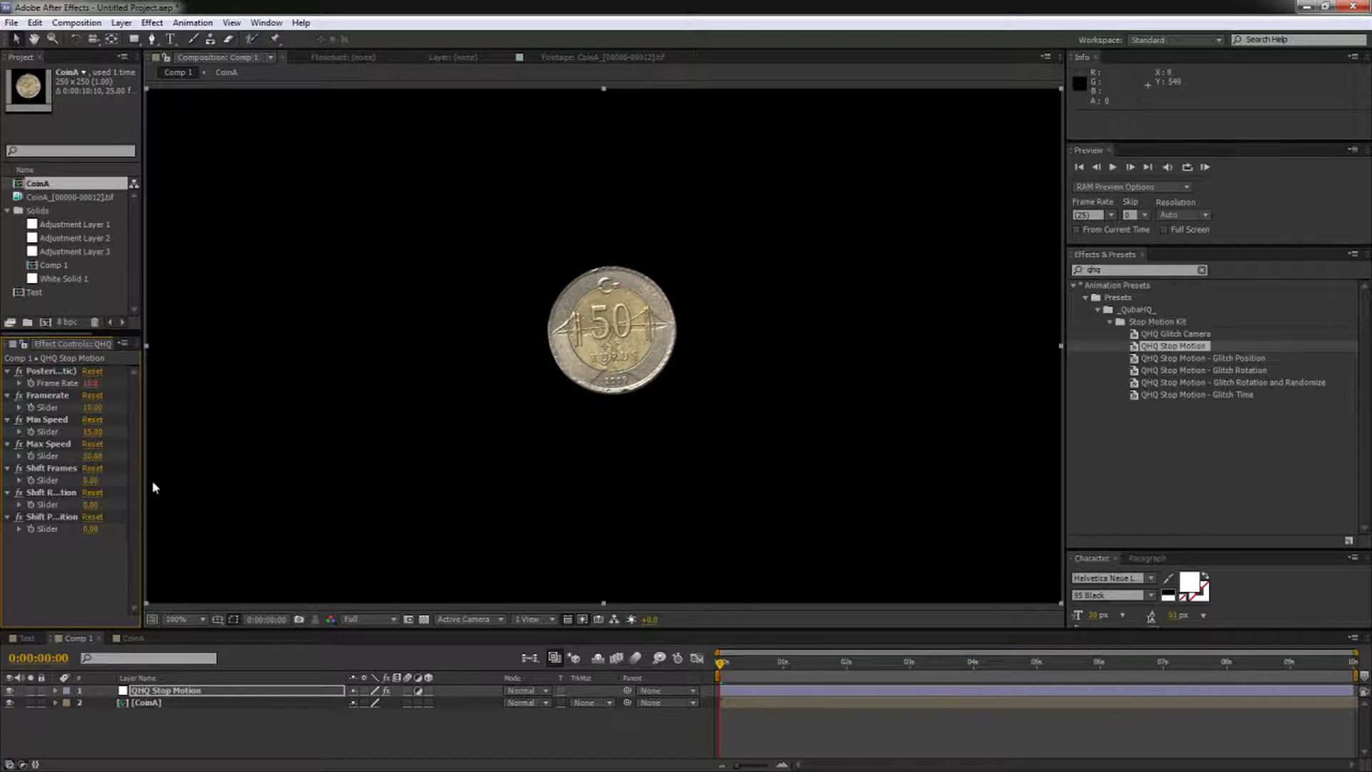
left_click_drag(146, 480, 208, 480)
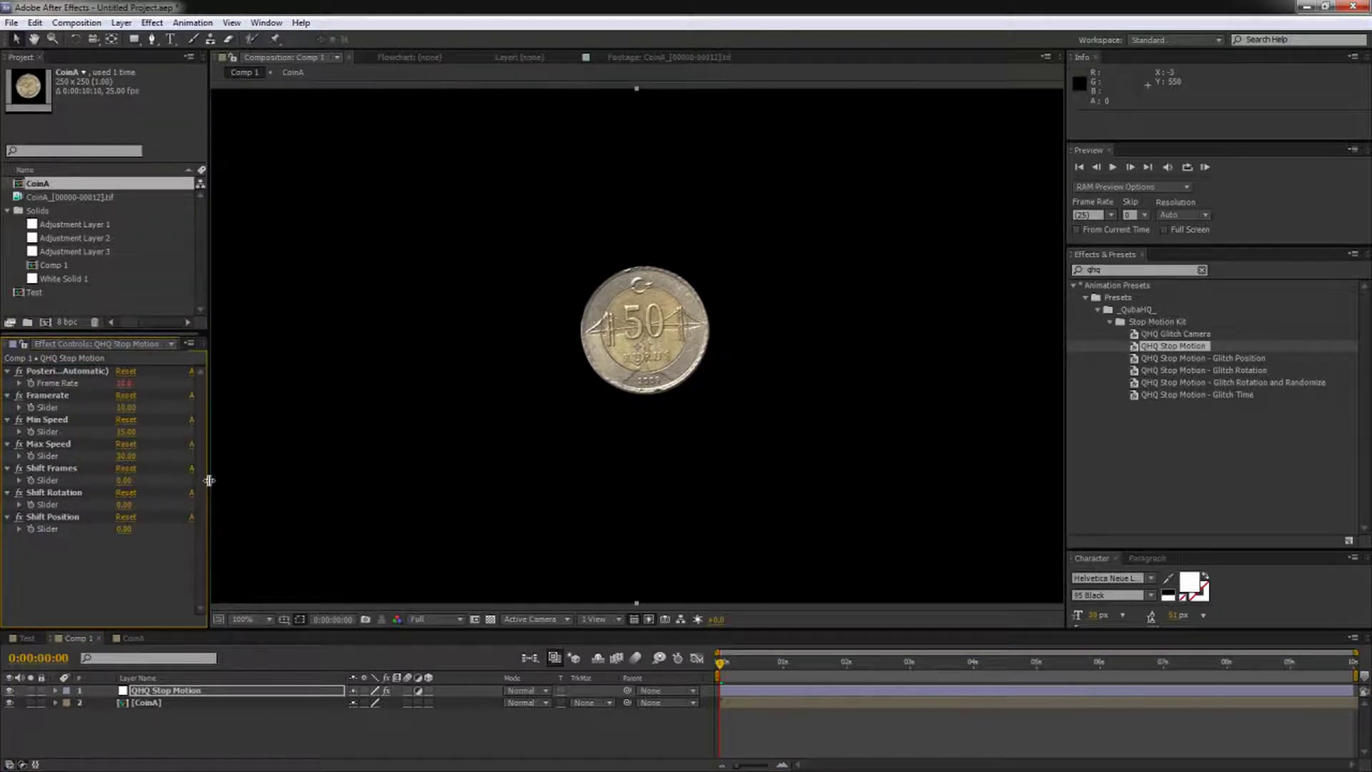
left_click(7, 371)
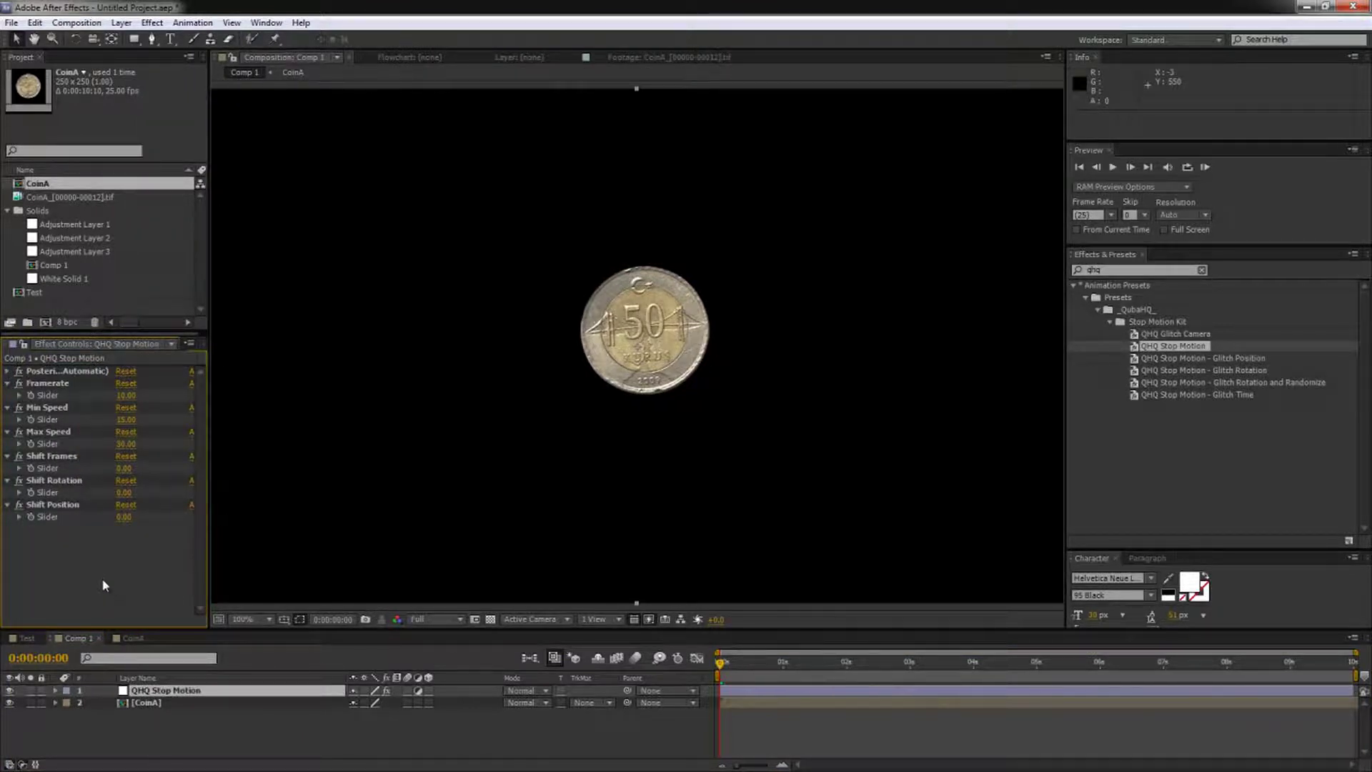
Step: Scrub through Comp 1 and play a RAM preview of the coin with the stop-motion effect
left_click_drag(741, 668, 619, 663)
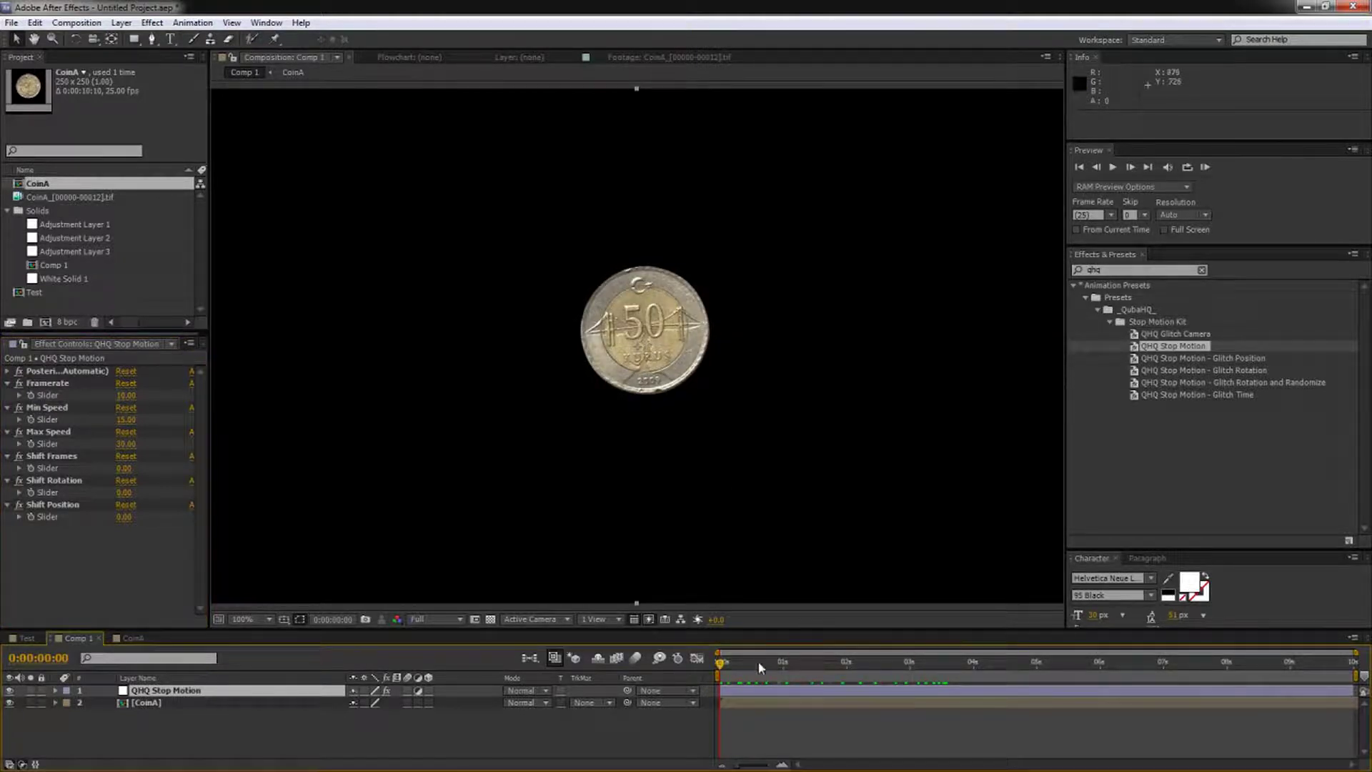
left_click_drag(761, 668, 697, 665)
left_click_drag(722, 665, 645, 672)
key("KP_0")
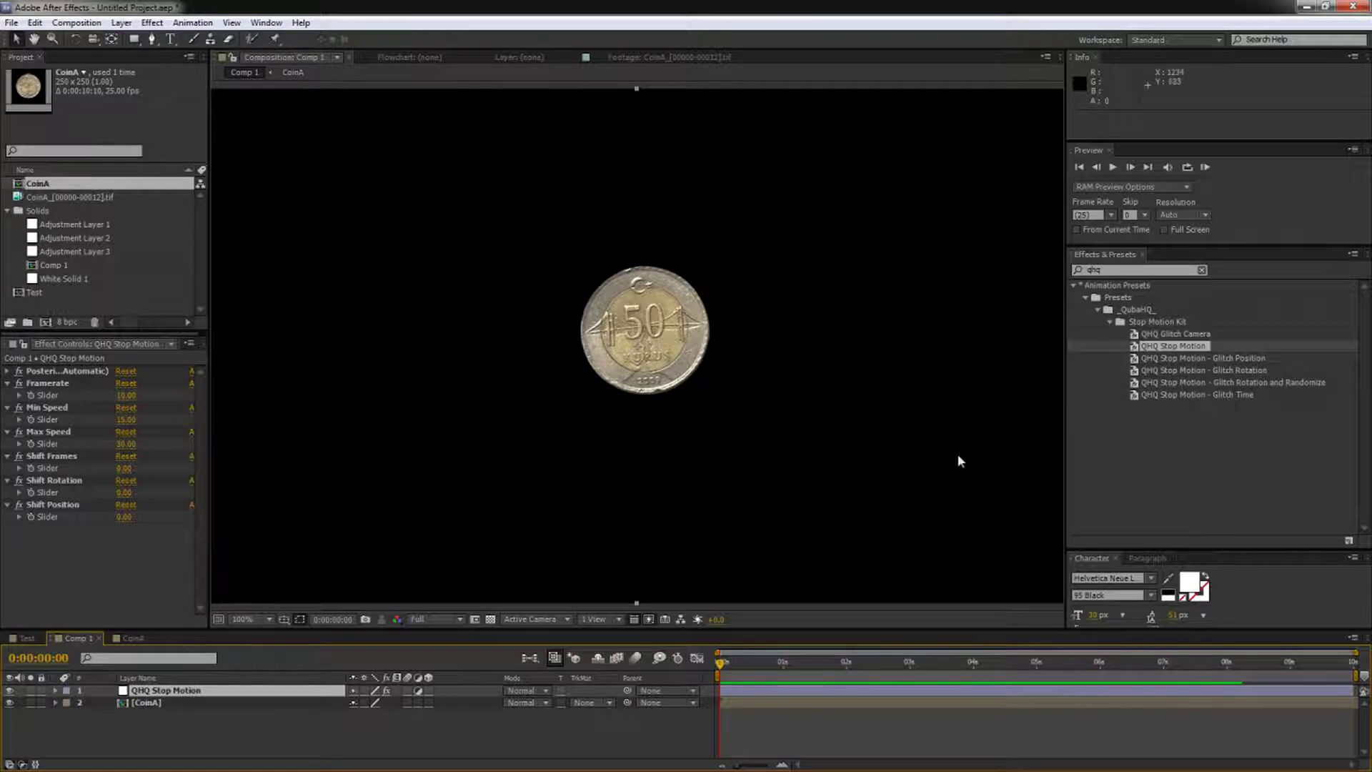
Step: Apply the QHQ Stop Motion - Glitch Time preset to the CoinA layer and scrub through the animation
left_click(150, 704)
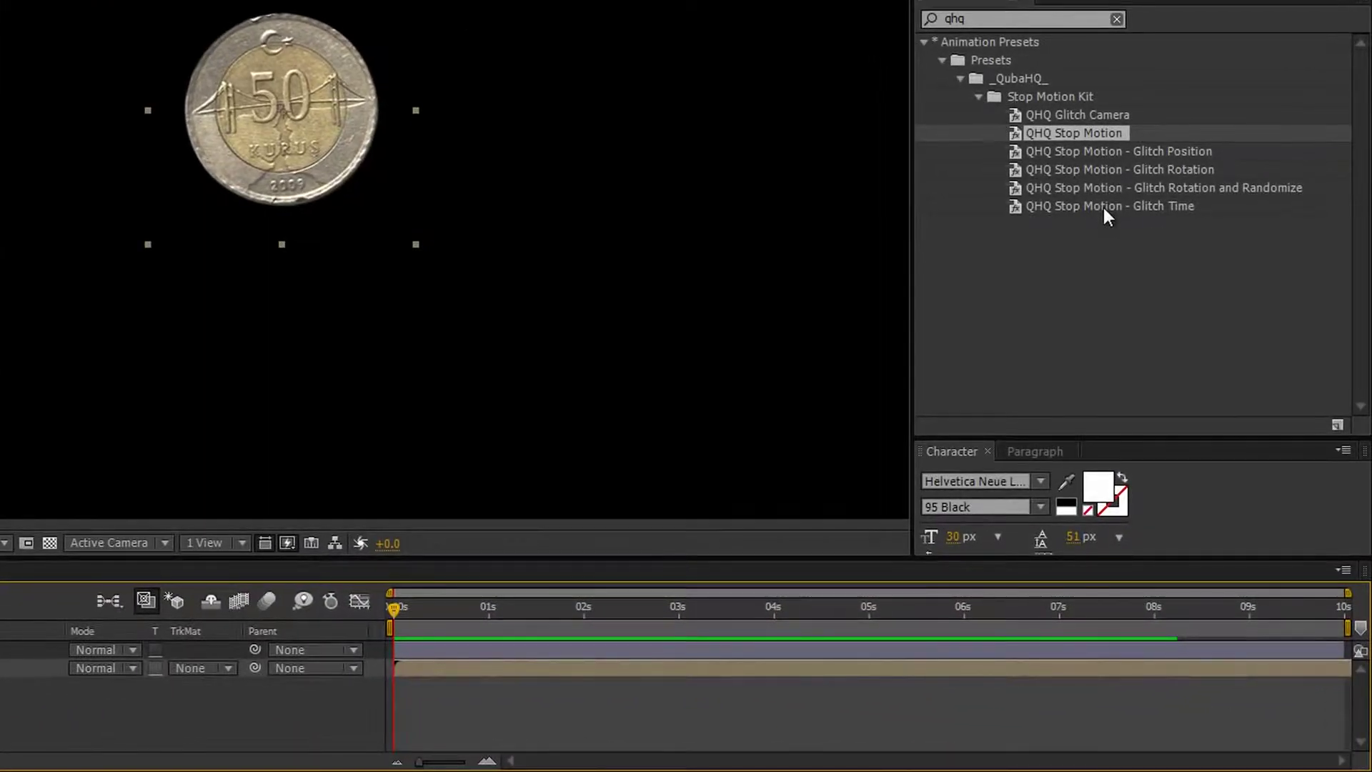
double_click(1103, 208)
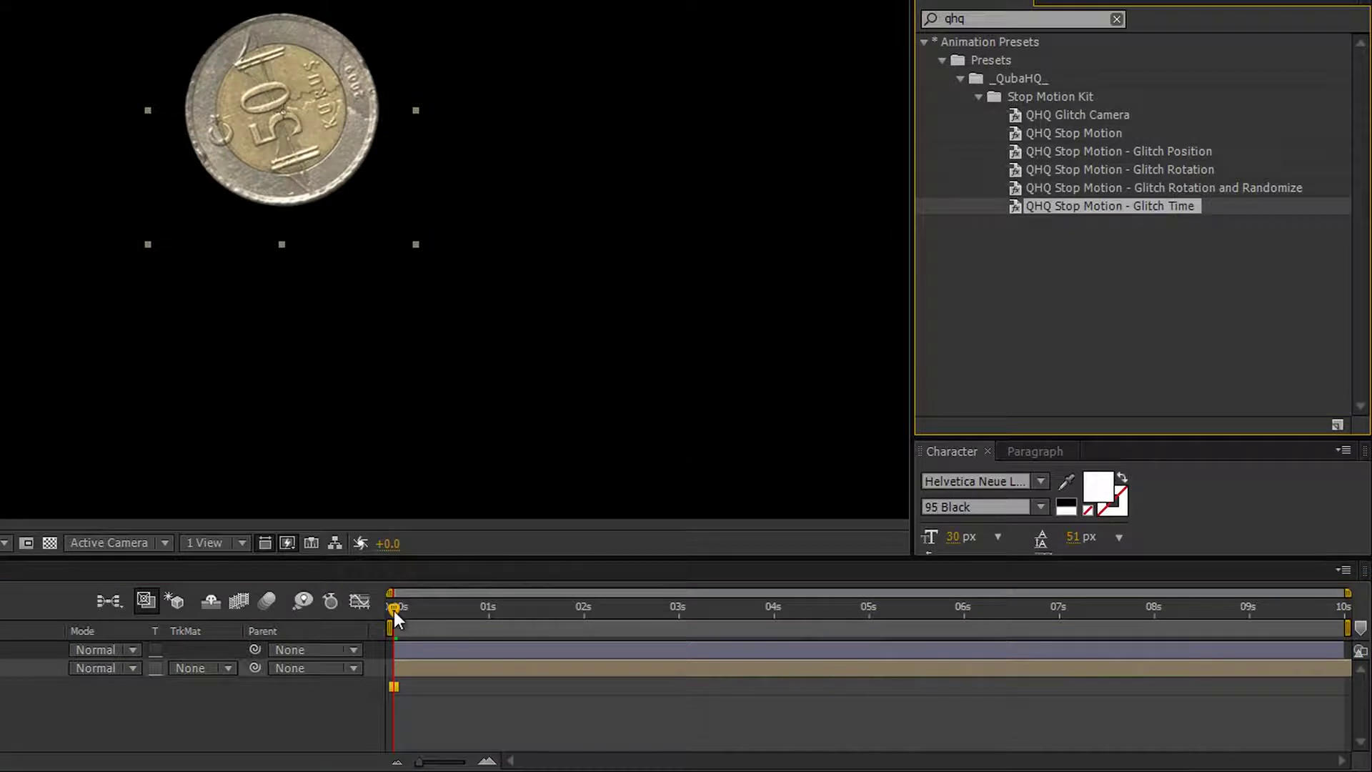
left_click_drag(393, 611, 247, 604)
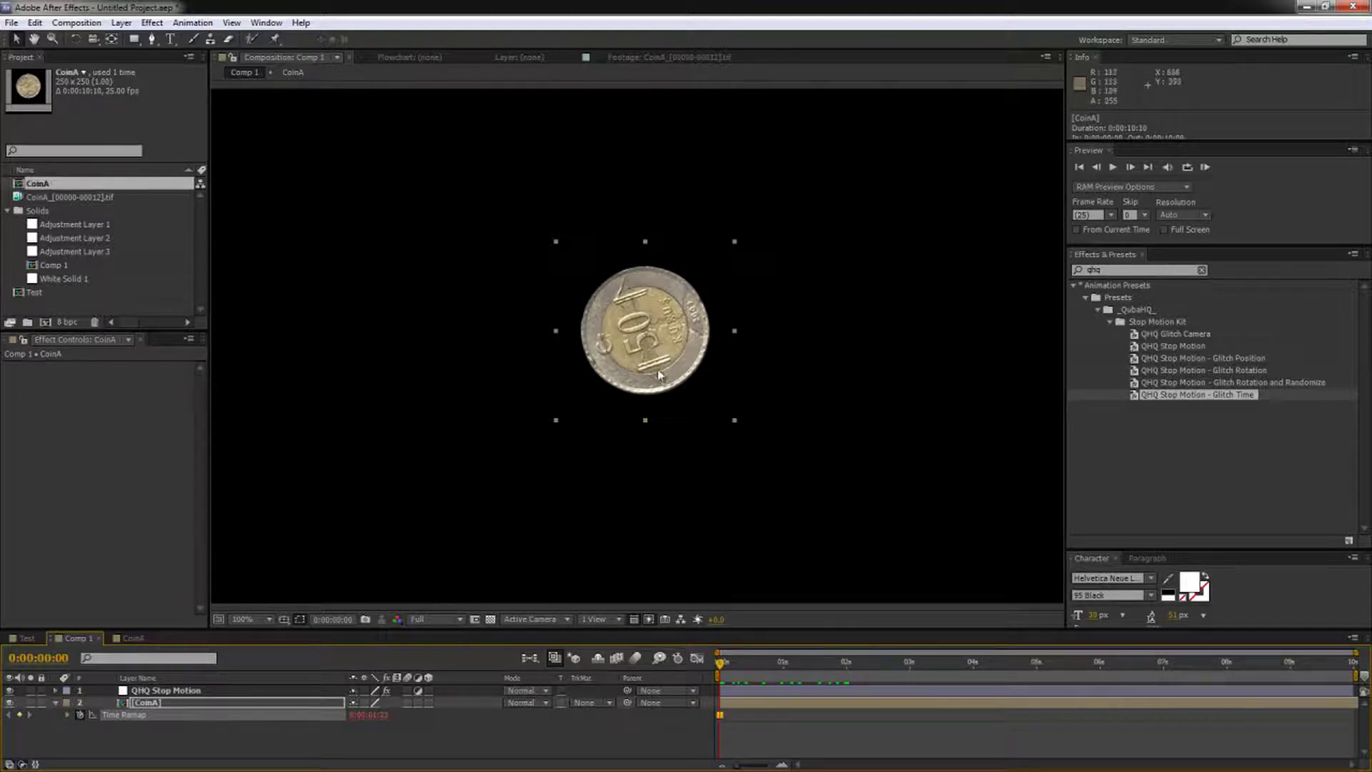
Step: Scale the CoinA layer down to 54%
left_click(129, 704)
key("s")
left_click_drag(403, 720, 357, 720)
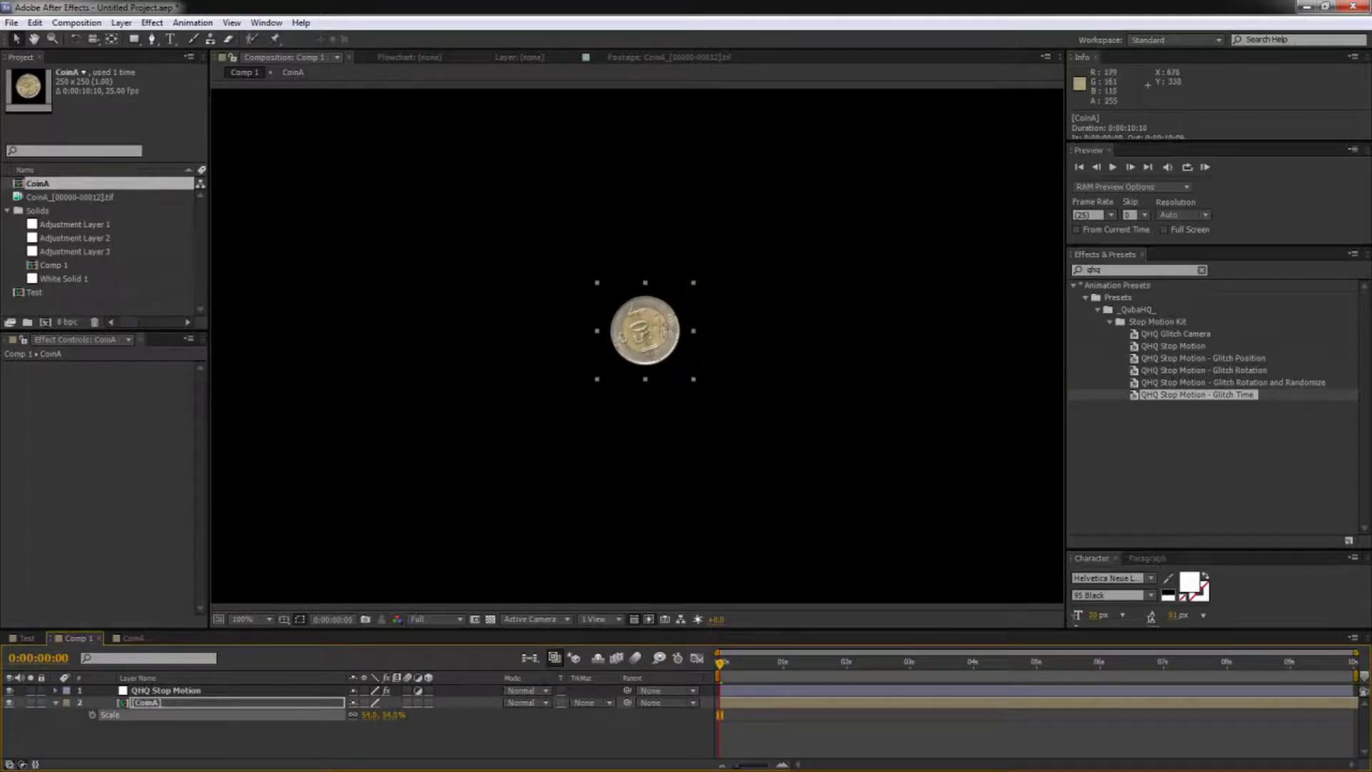
Step: Move CoinA to the frame's upper-left corner and keyframe its position from 131, 83 at 0:00:00:10 to 1176, 83 at 0:00:01:18
left_click_drag(668, 323, 293, 148)
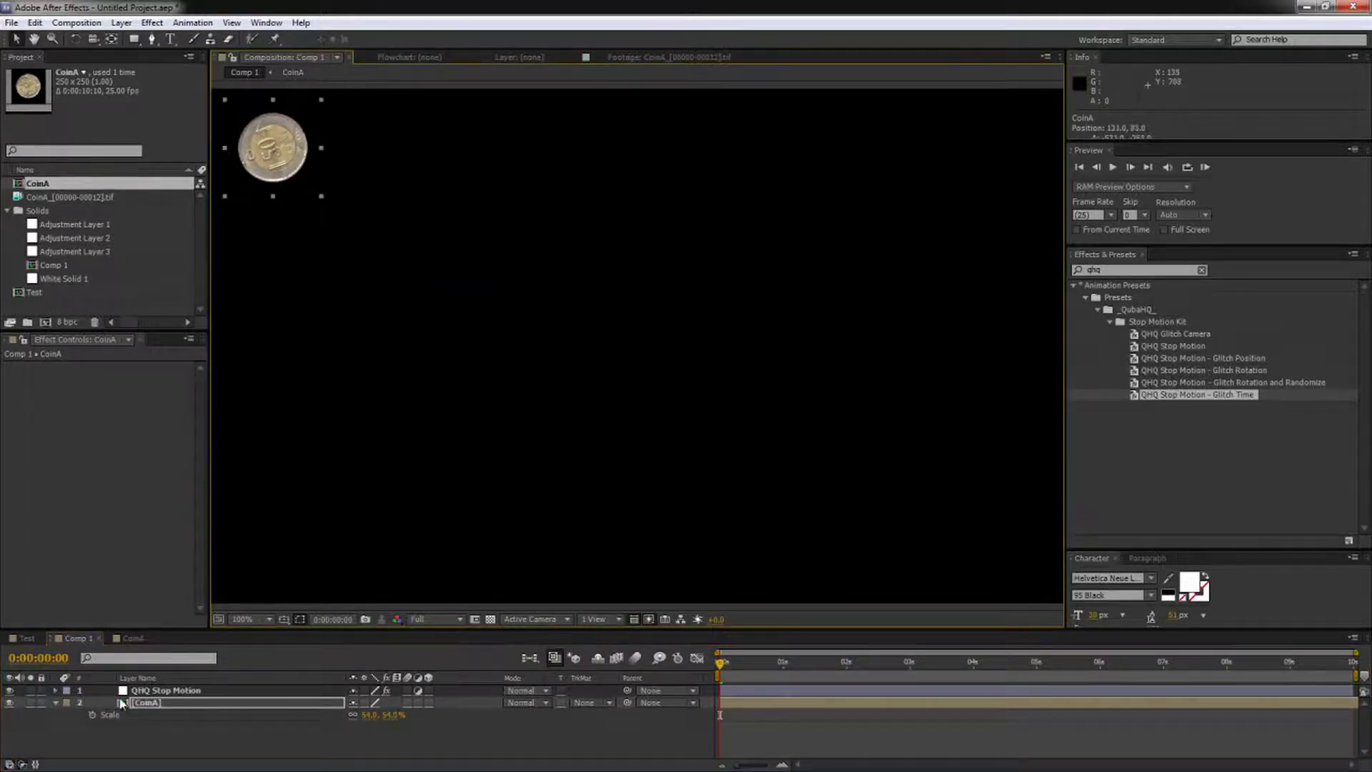
mouse_move(734, 655)
left_mouse_down()
mouse_move(766, 665)
mouse_move(752, 668)
left_mouse_up()
key("p")
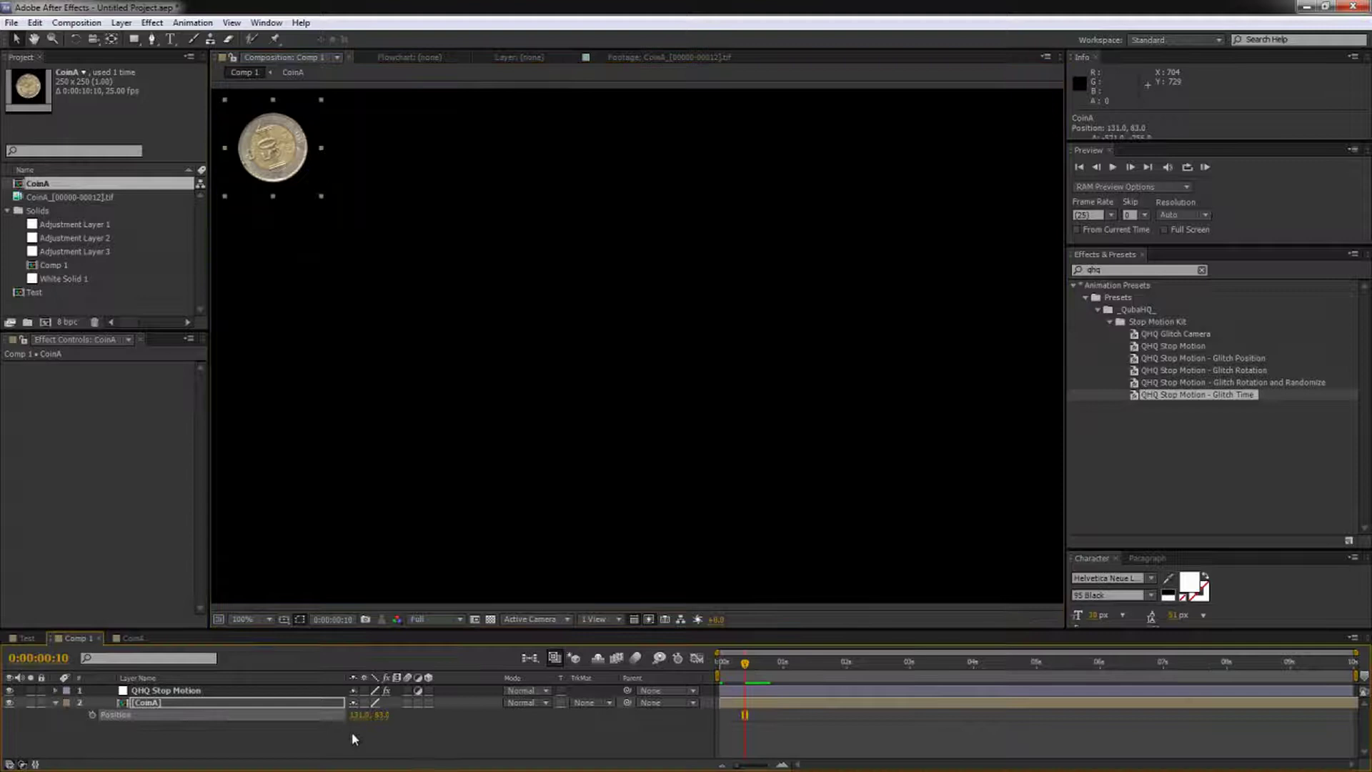
left_click(92, 715)
left_click(829, 665)
left_click_drag(361, 715, 1107, 715)
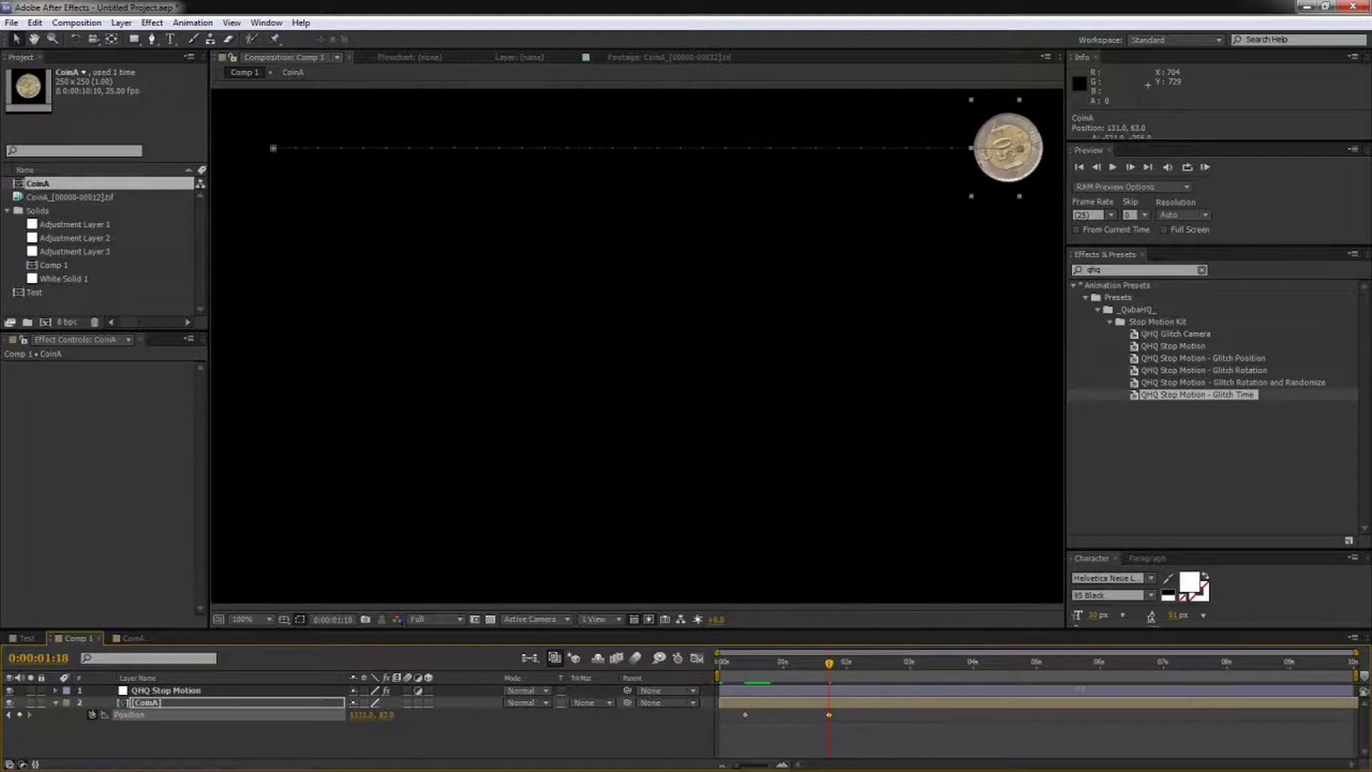
Step: Ease both of CoinA's position keyframes, end the work area at 0:00:02:10, and preview the coin's movement
left_click(873, 666)
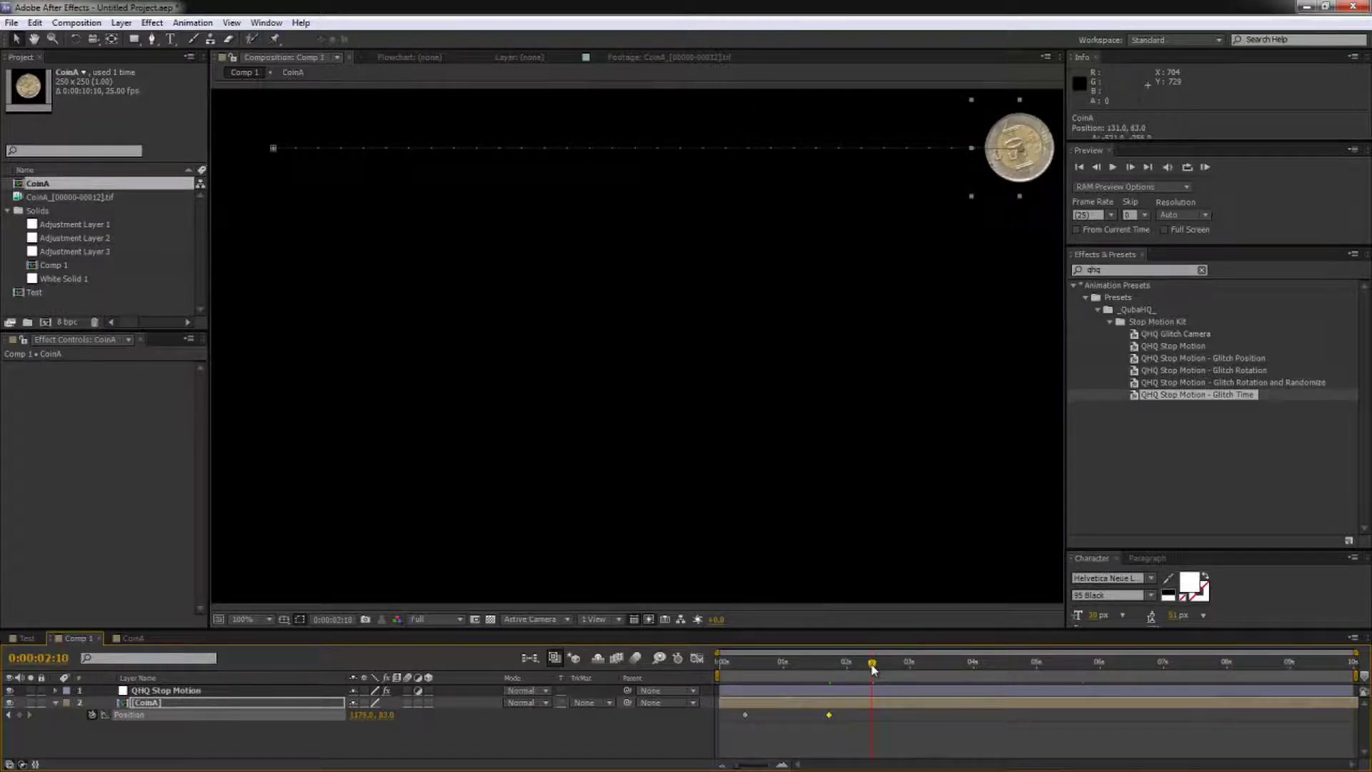
left_click_drag(865, 736, 703, 707)
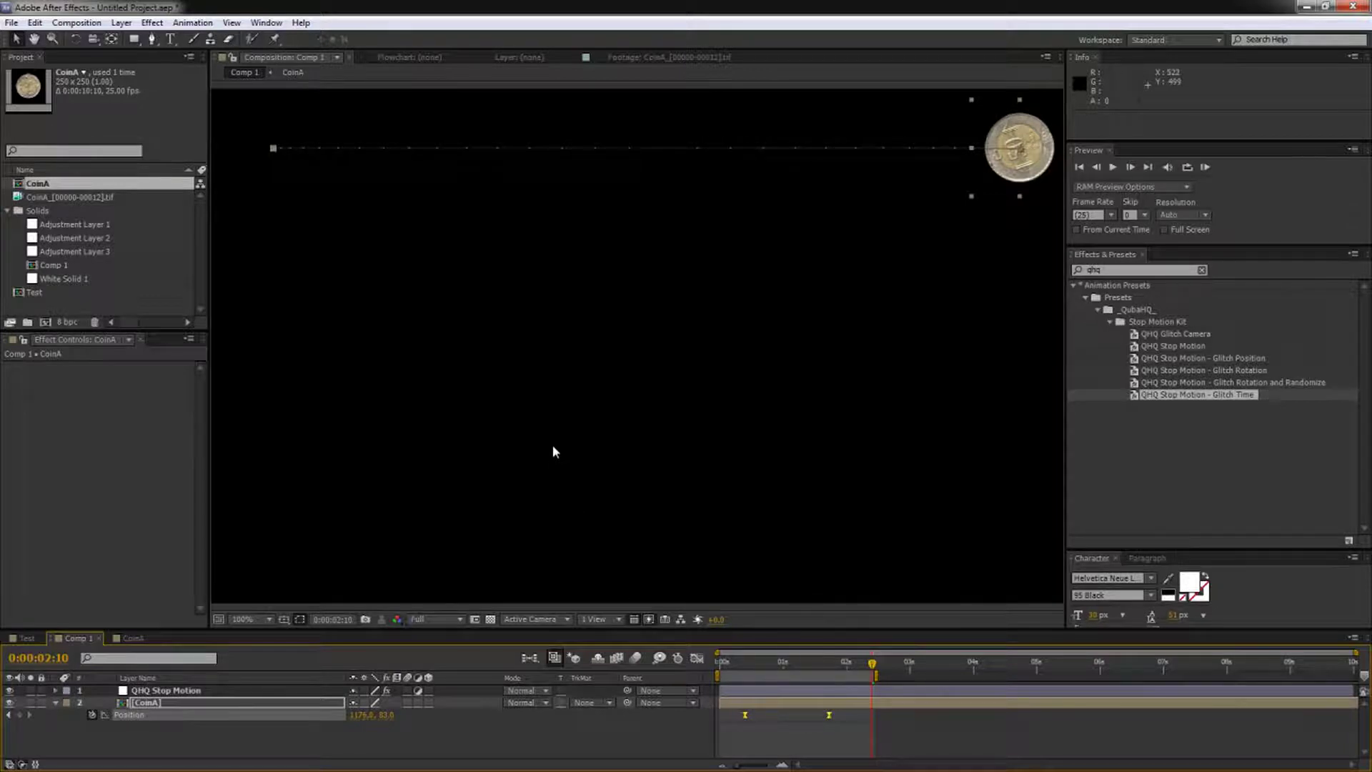
key("space")
left_click_drag(834, 664, 788, 663)
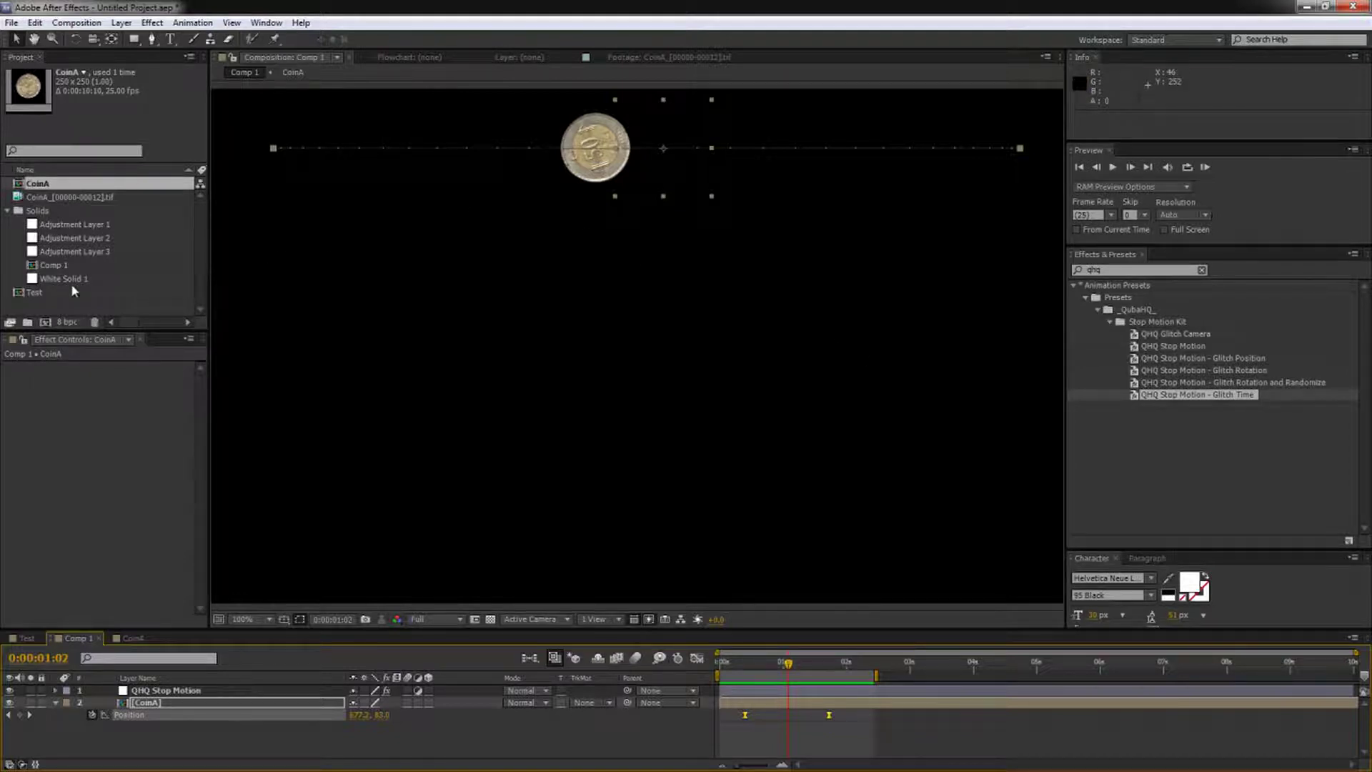
Step: Set the Shift Frames slider on the QHQ Stop Motion layer to 5
left_click(163, 692)
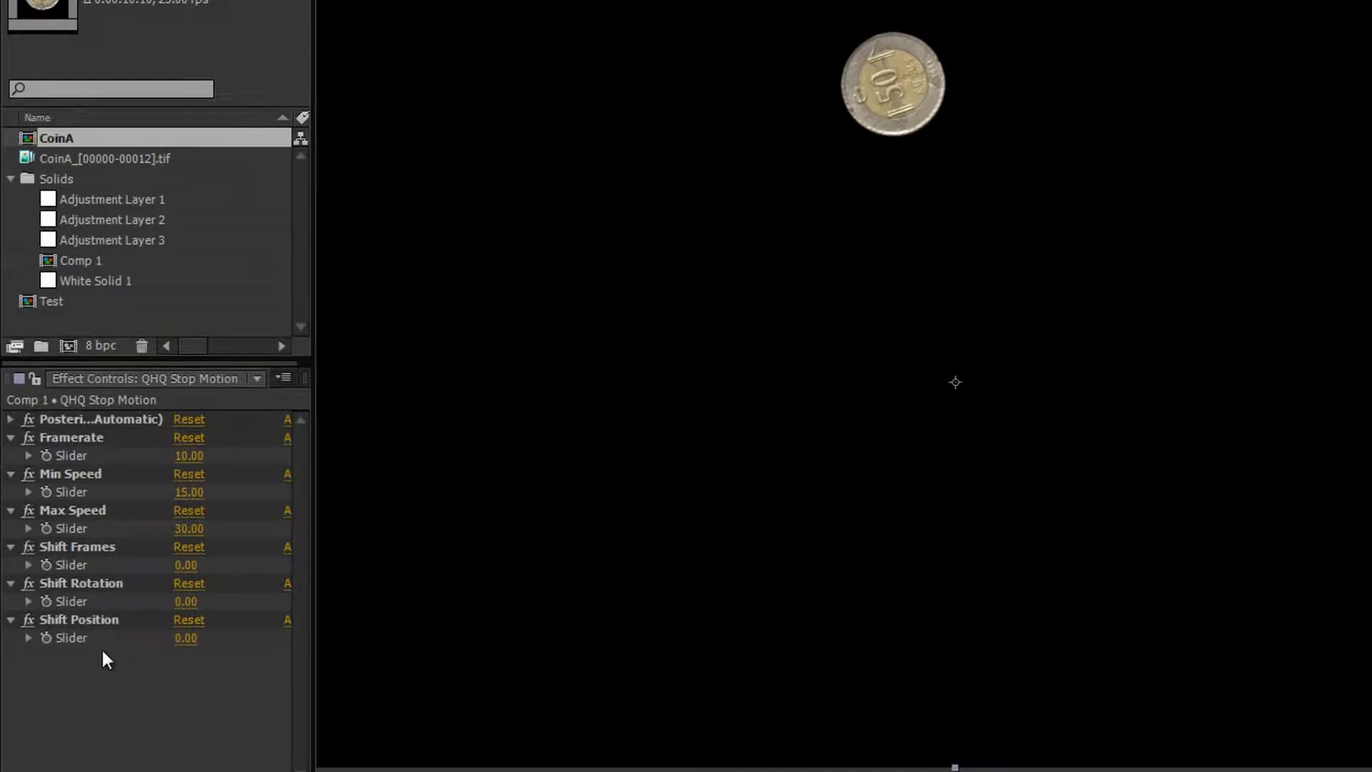
left_click(187, 566)
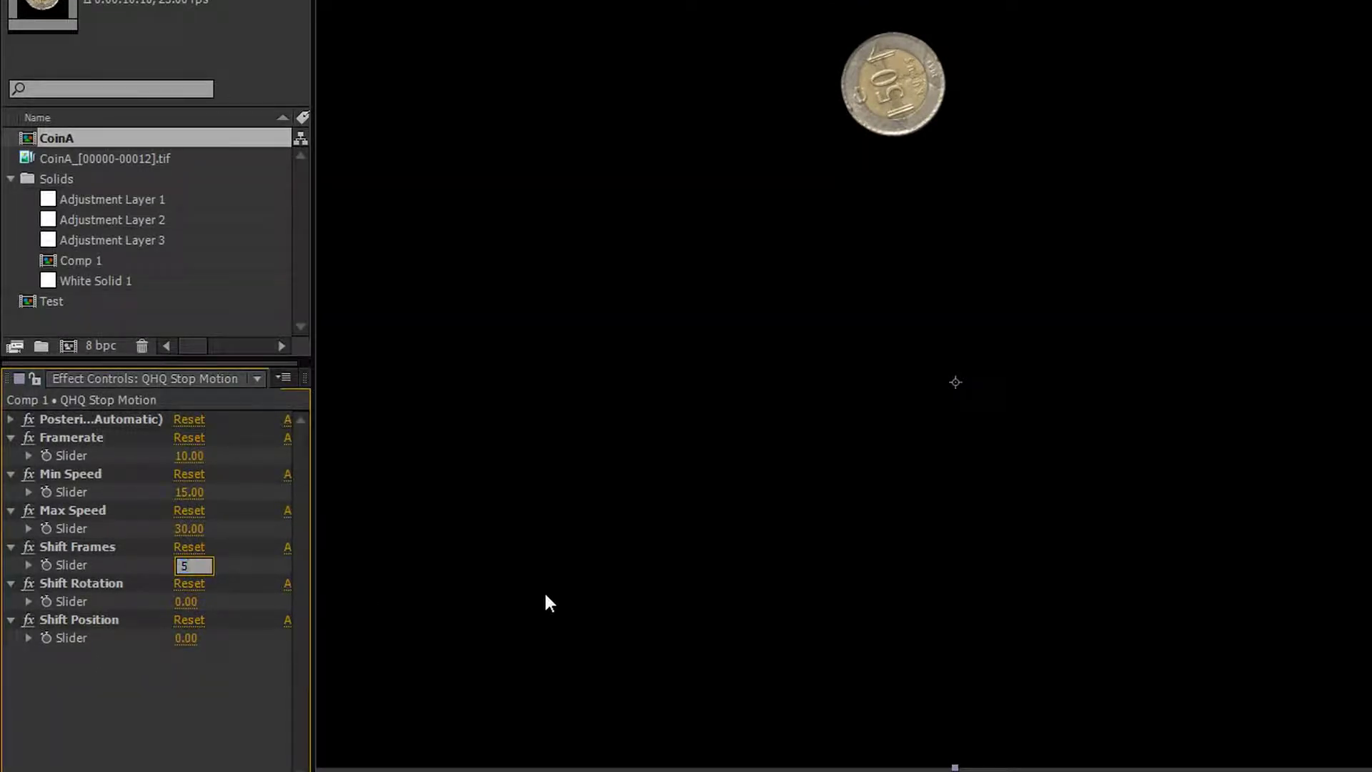
key("Return")
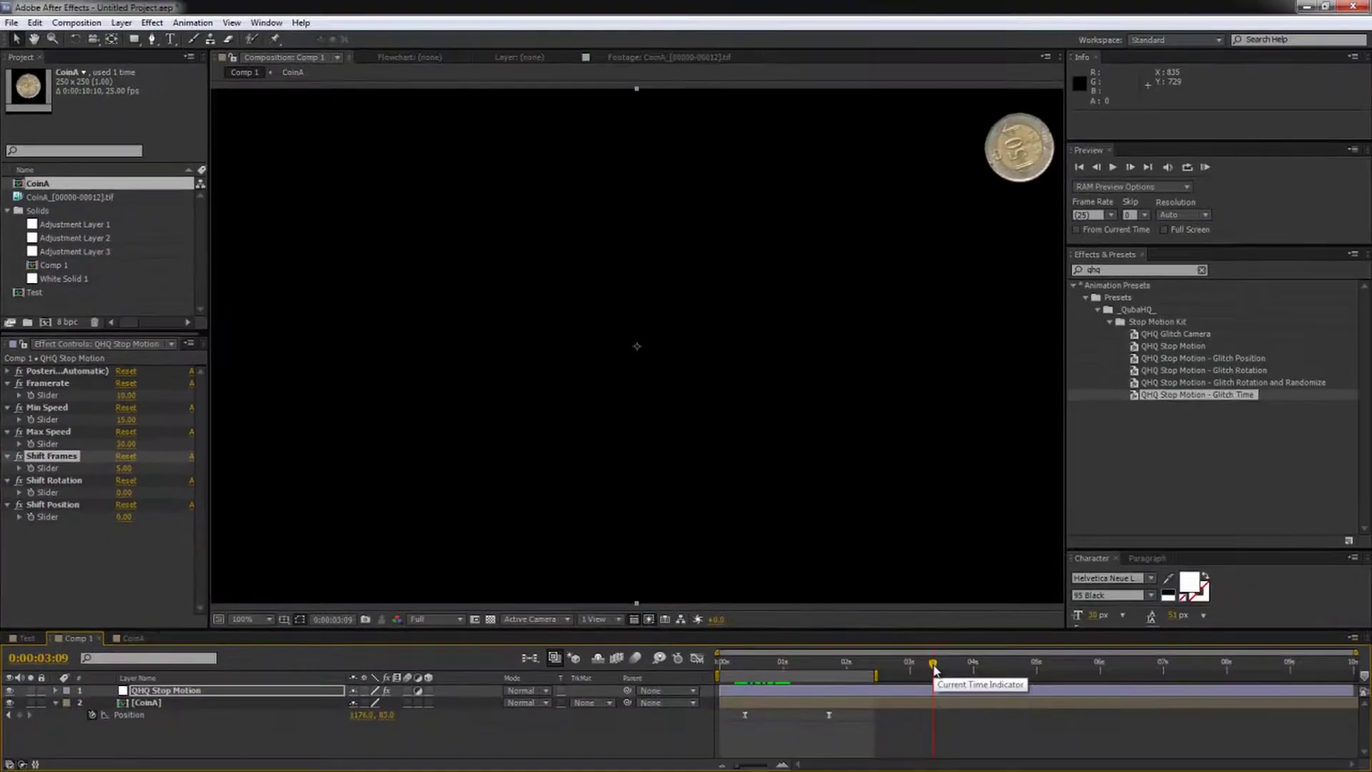
Step: Move CoinA's last position keyframe to 0:00:02:22, end the work area at 0:00:03:09, and play a RAM preview of the slower movement
left_click_drag(831, 716, 902, 723)
left_click(905, 724)
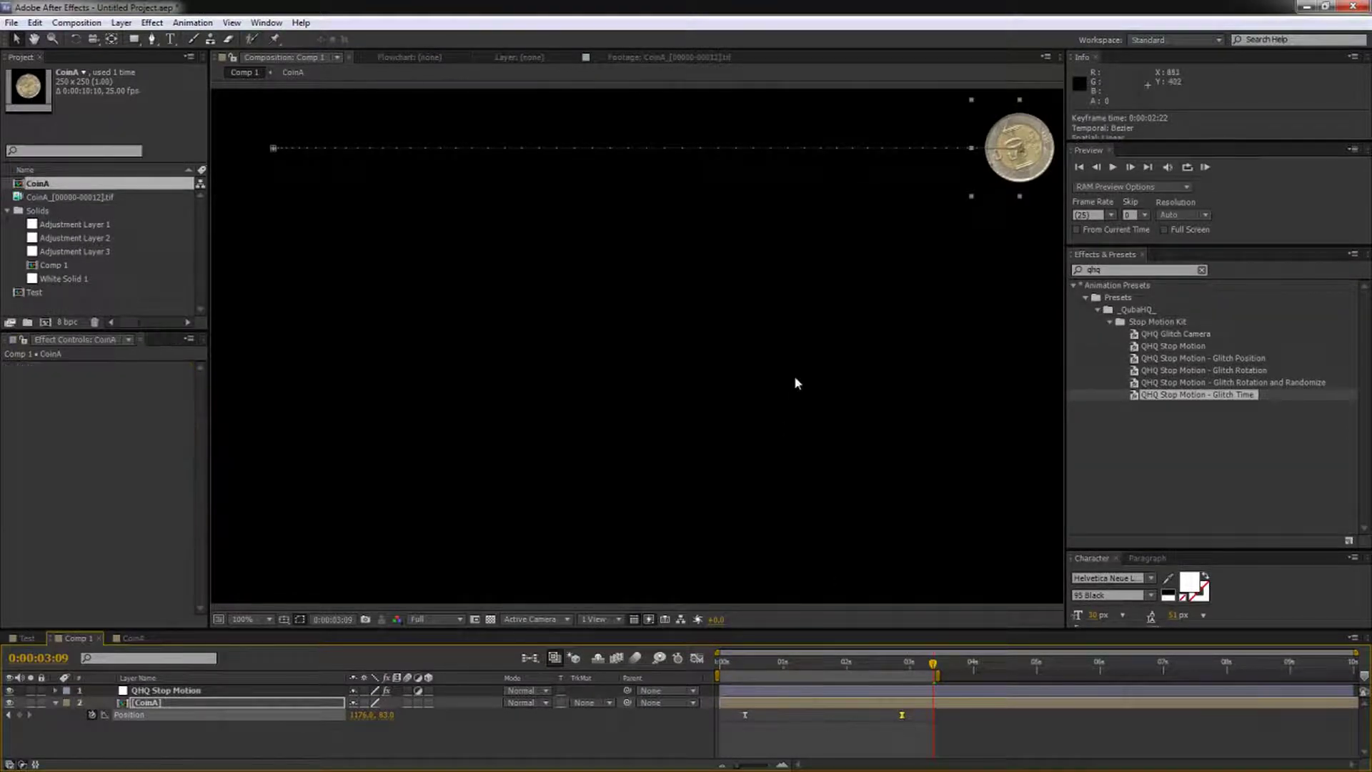
key("KP_0")
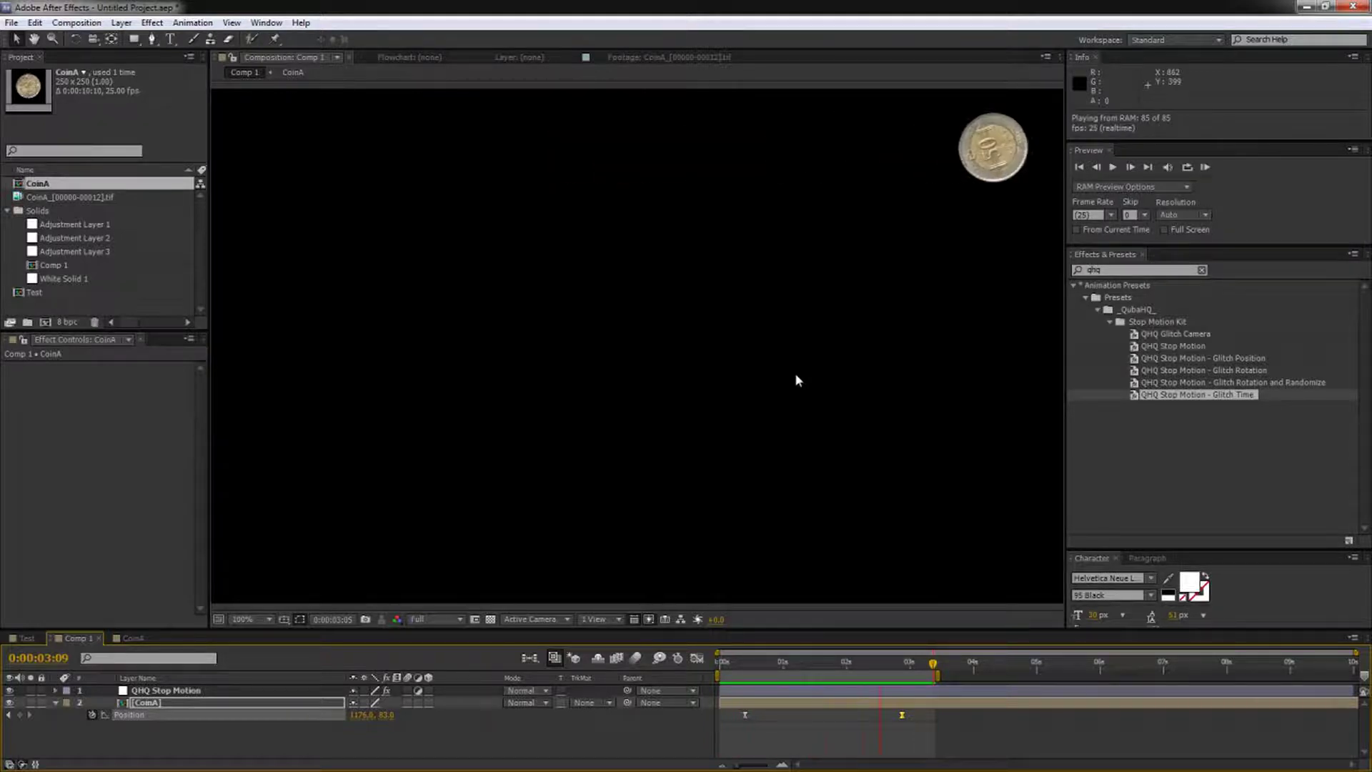
key("space")
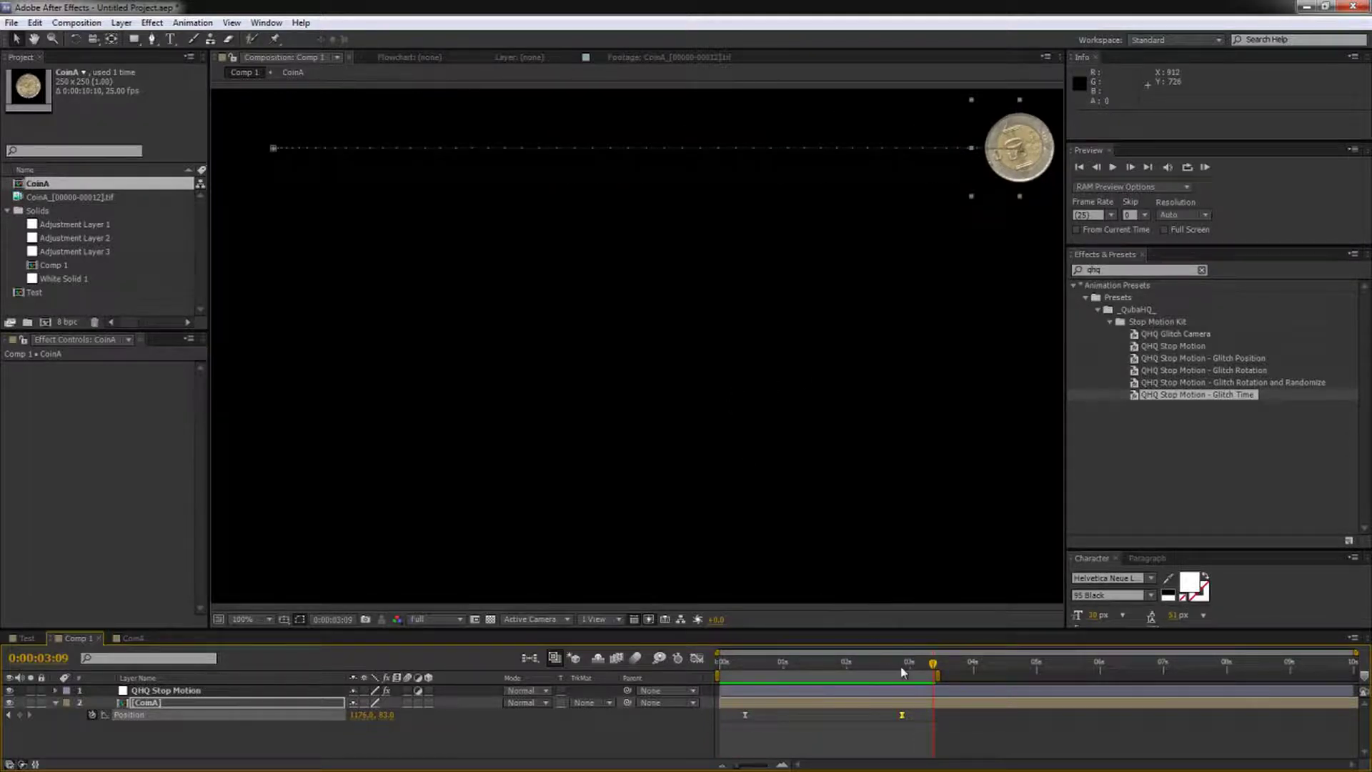
left_click_drag(902, 671, 826, 668)
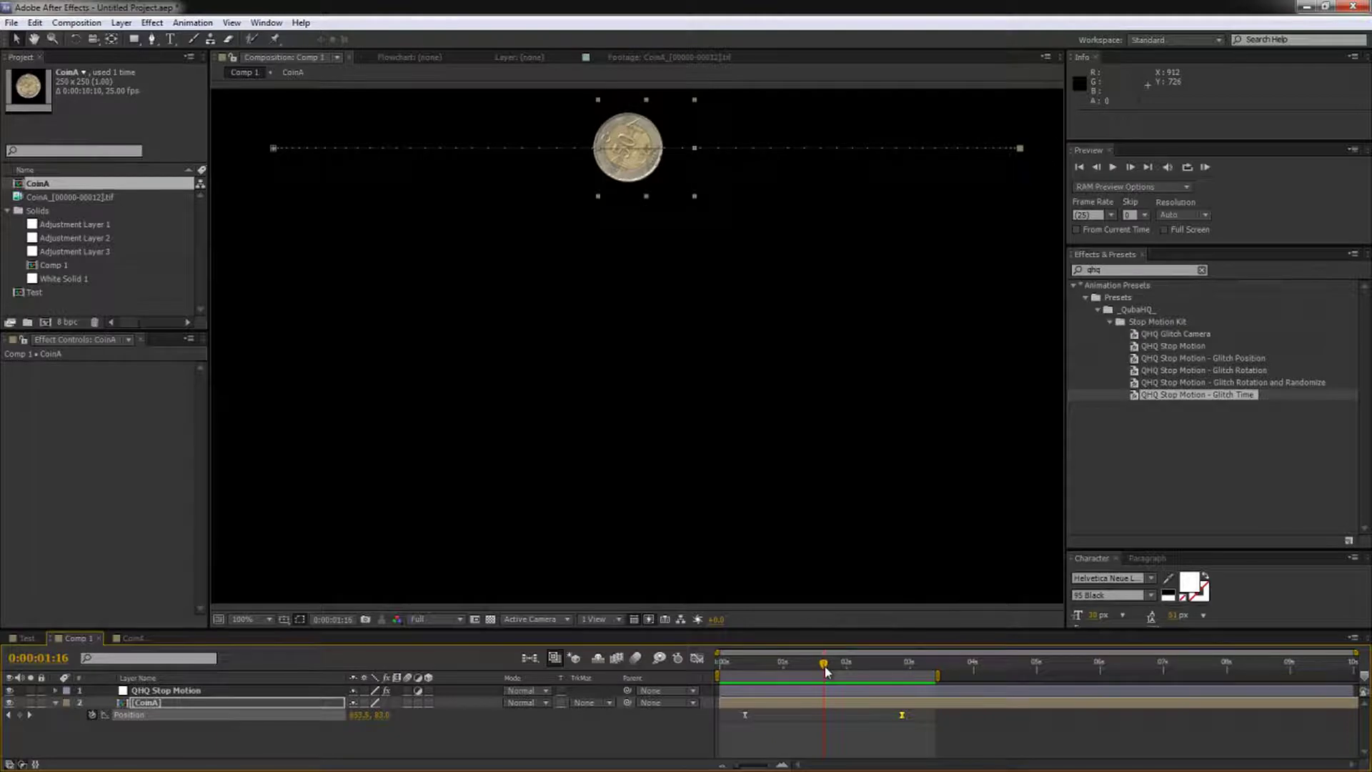
Step: Hide the layer controls, scrub through the coin's travel to its last position keyframe, and return to 0:00:00:10
key("ctrl+shift+h")
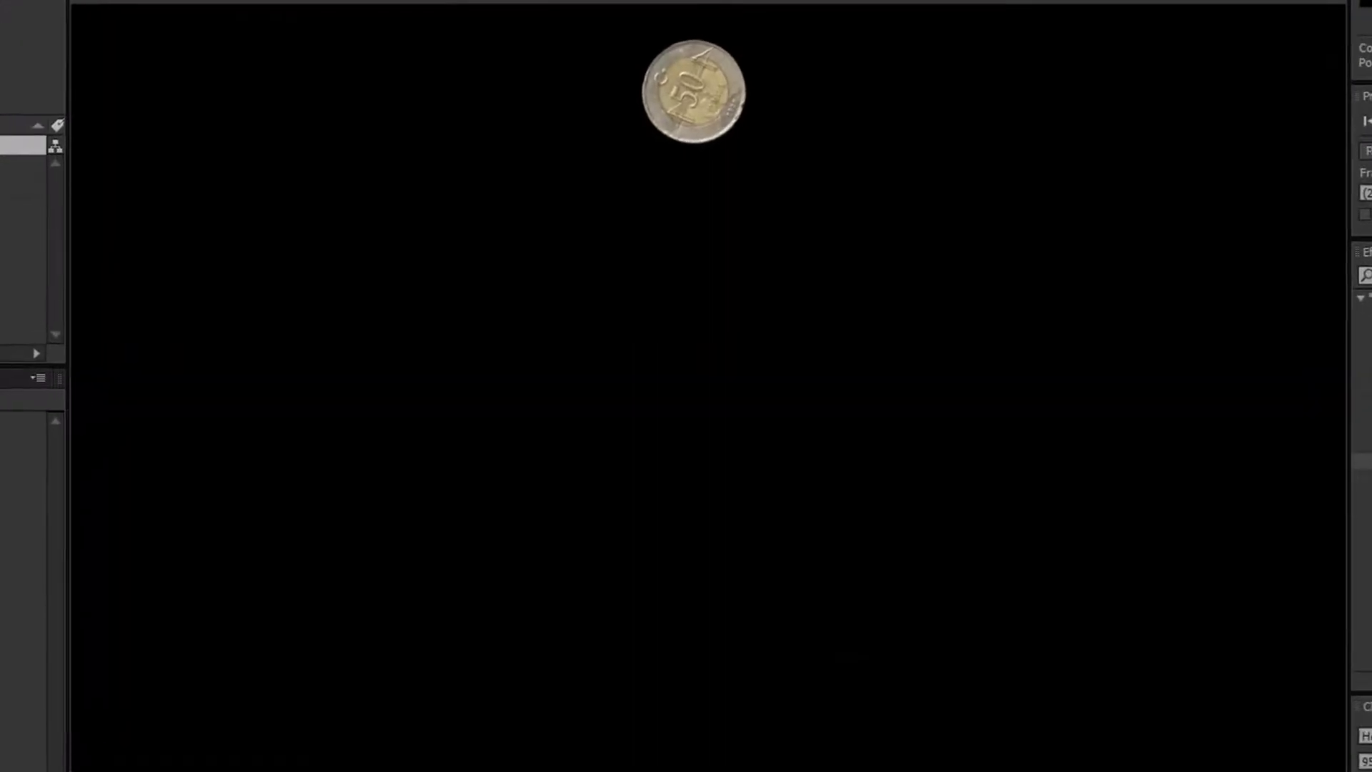
left_click_drag(886, 747, 858, 747)
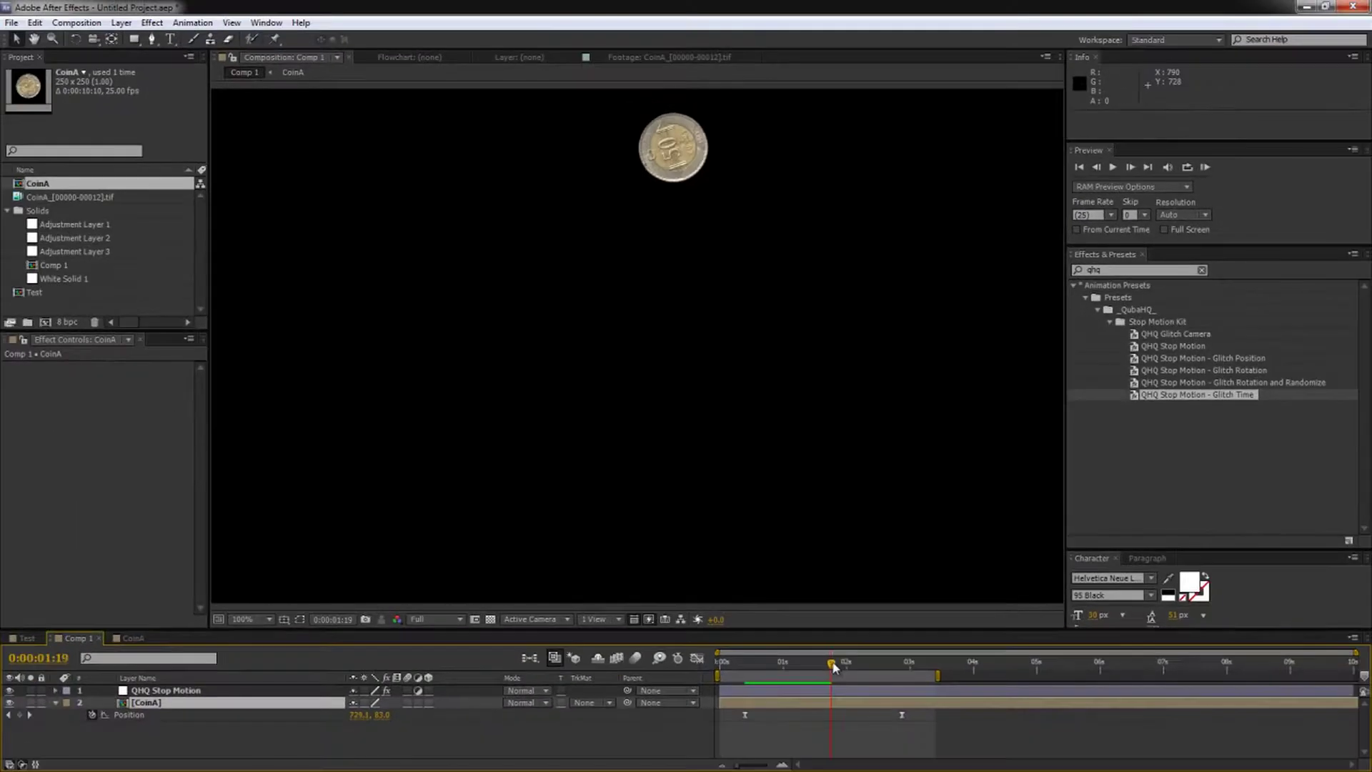
left_click_drag(833, 666, 838, 667)
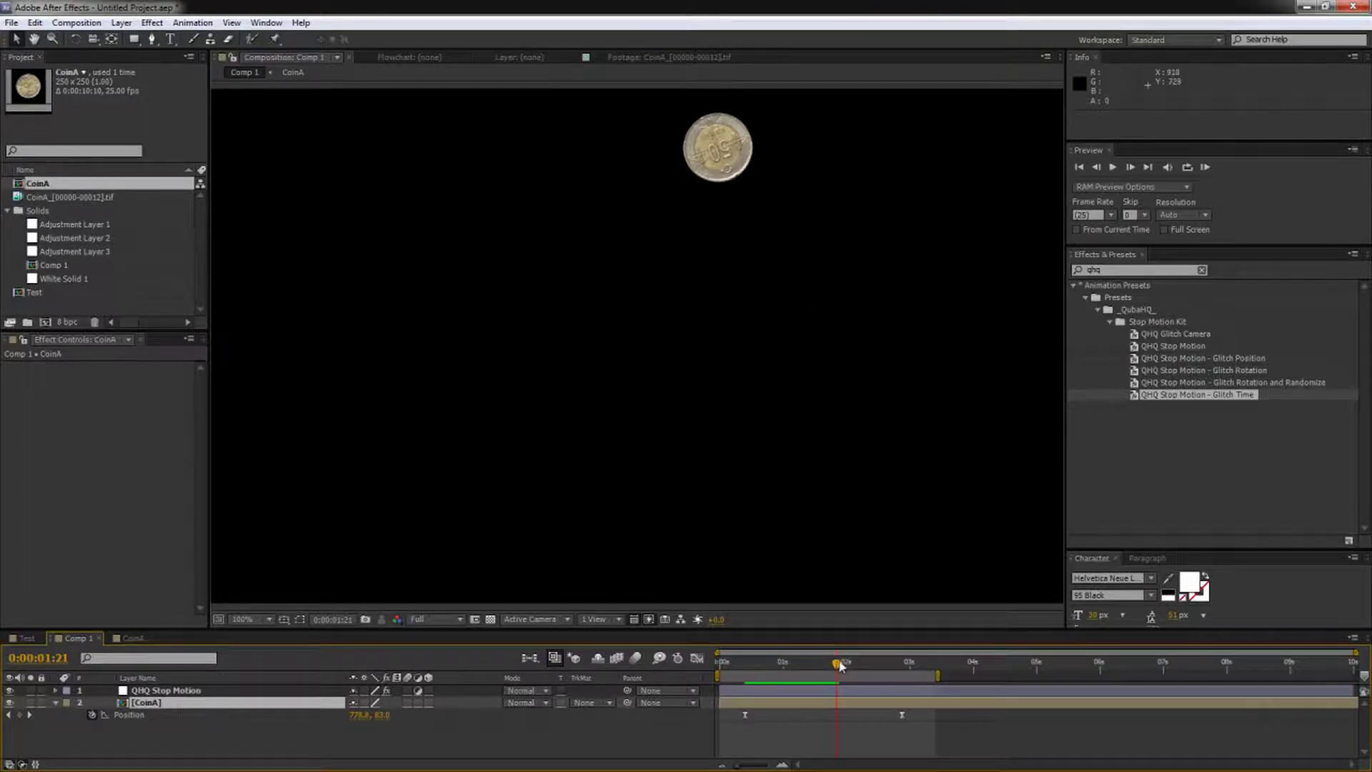
left_click_drag(840, 666, 904, 667)
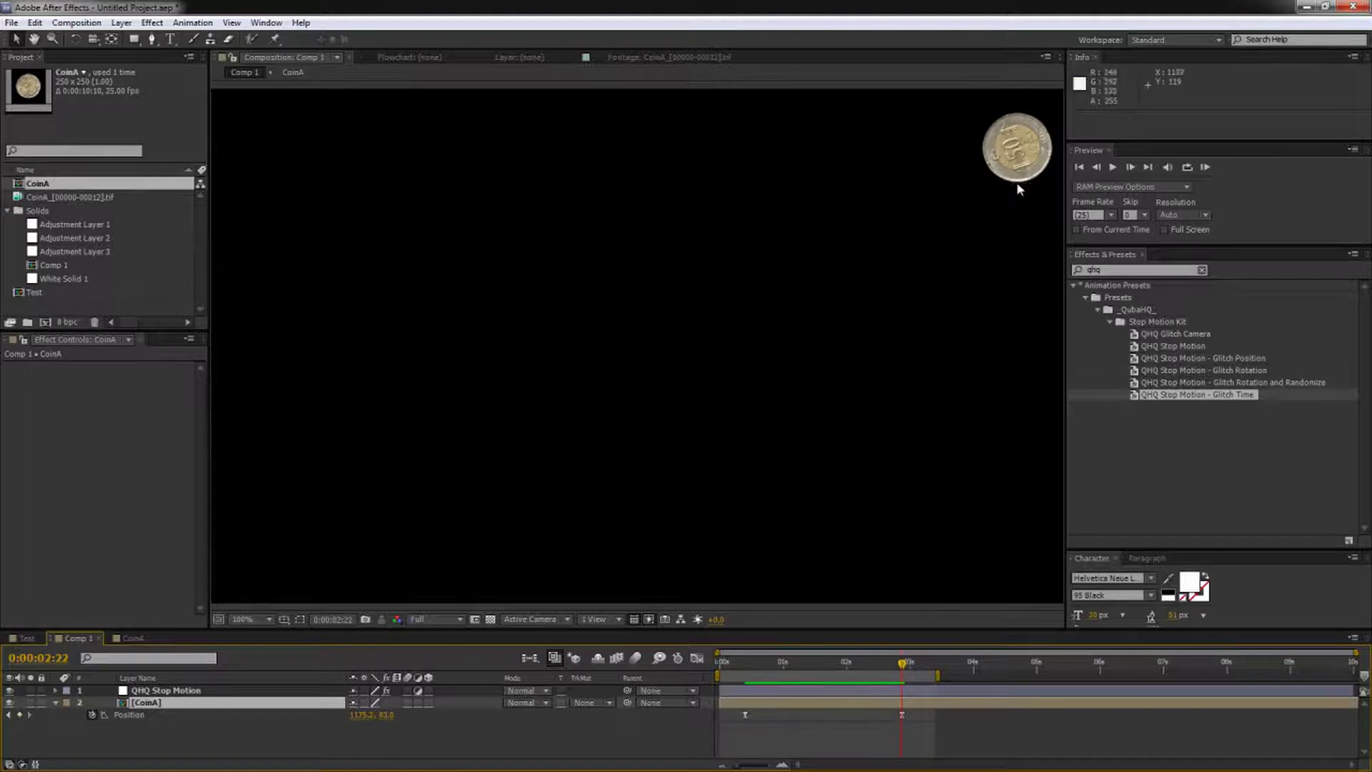
left_click(745, 666)
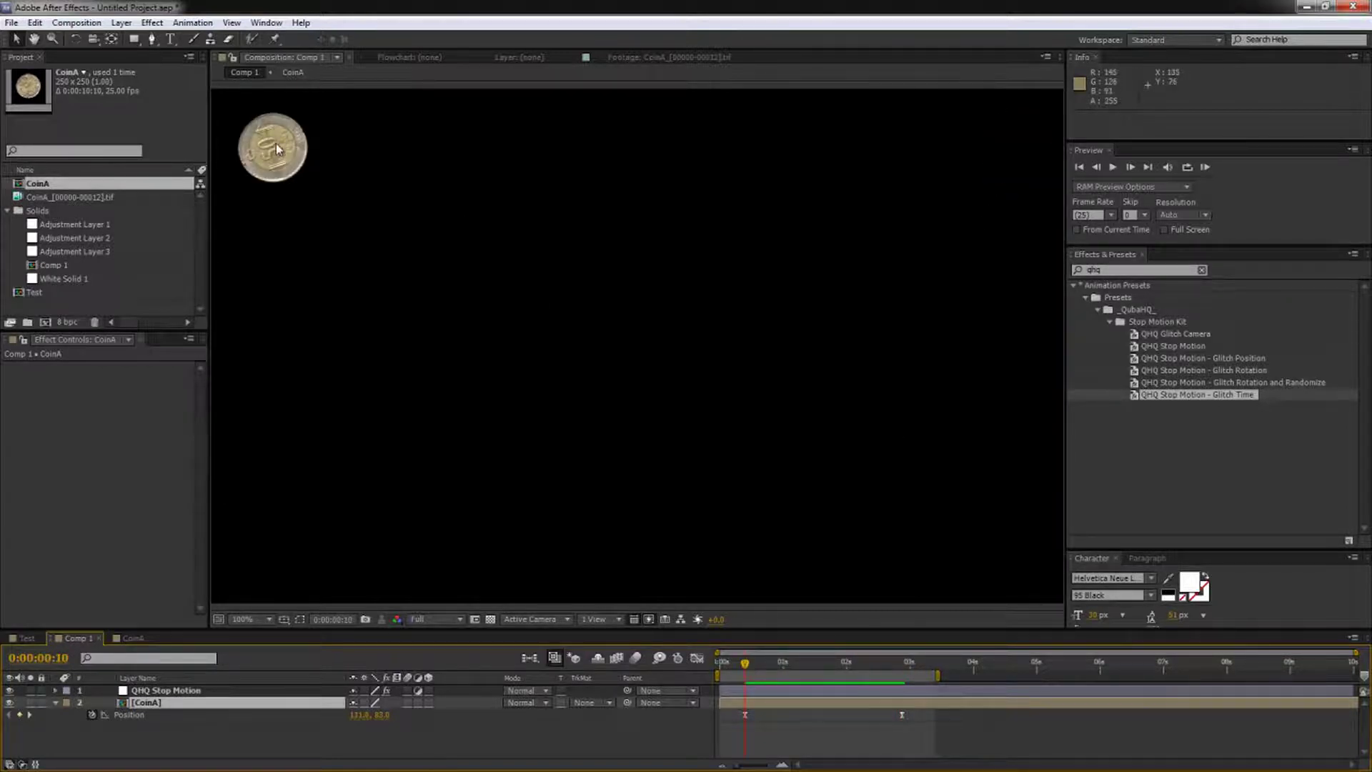
Step: Duplicate the CoinA layer and offset the copy's vertical anchor point so that it sits directly below the original coin
left_click(163, 719)
left_click(157, 704)
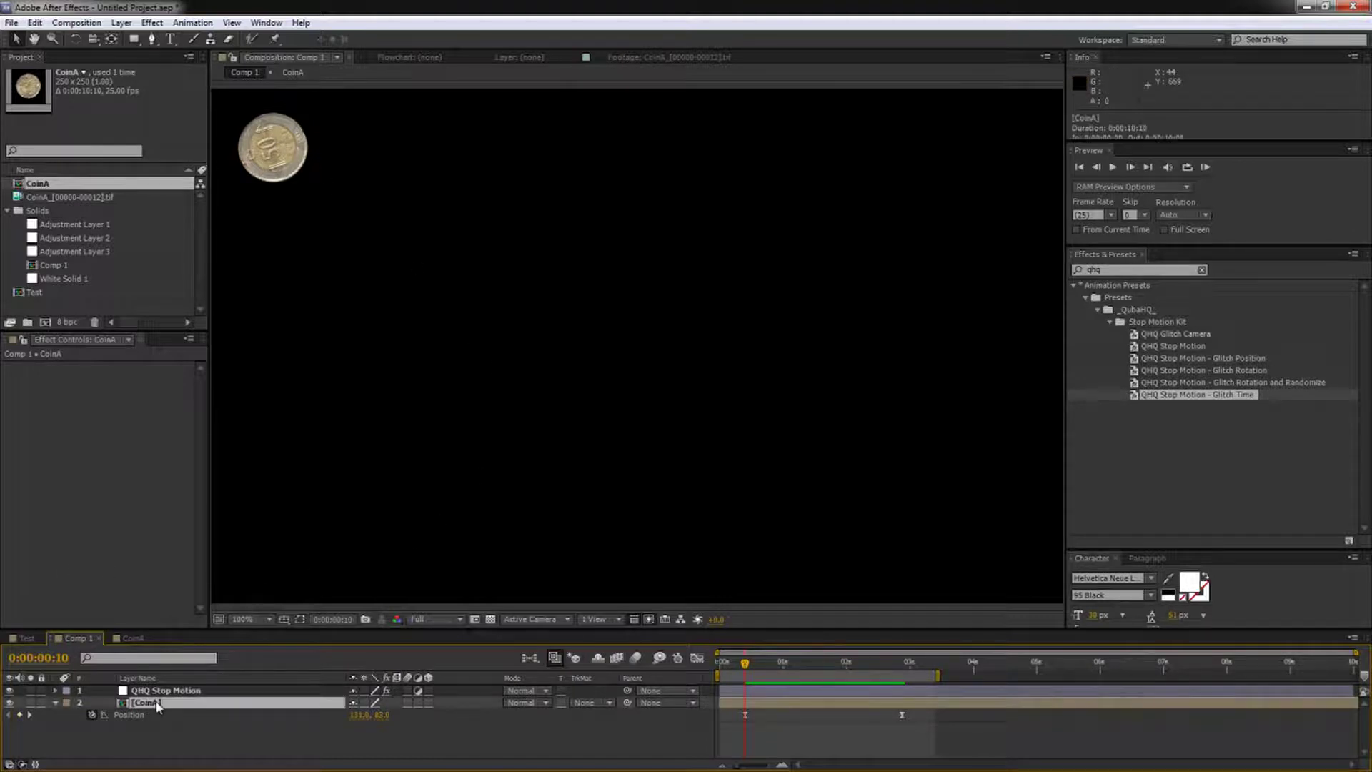
key("ctrl+d")
key("a")
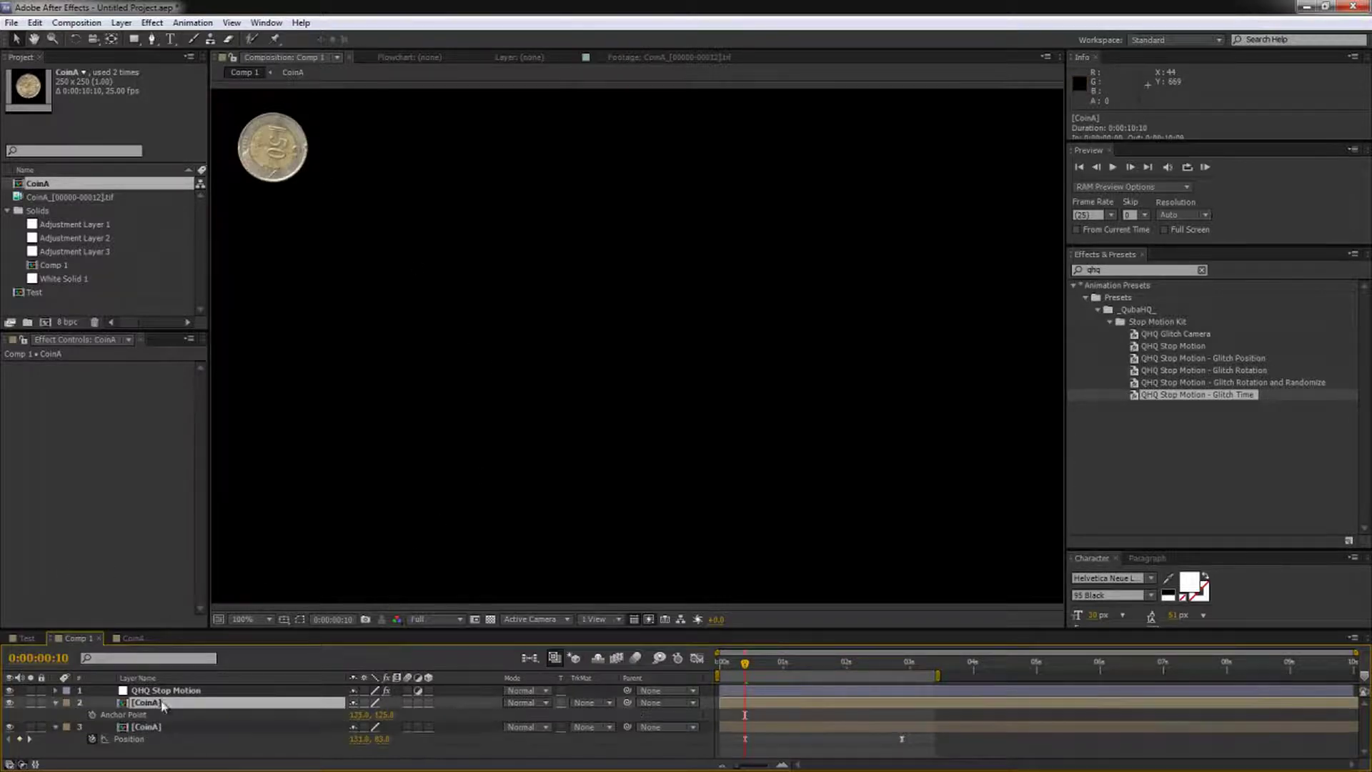
left_click_drag(384, 715, 213, 722)
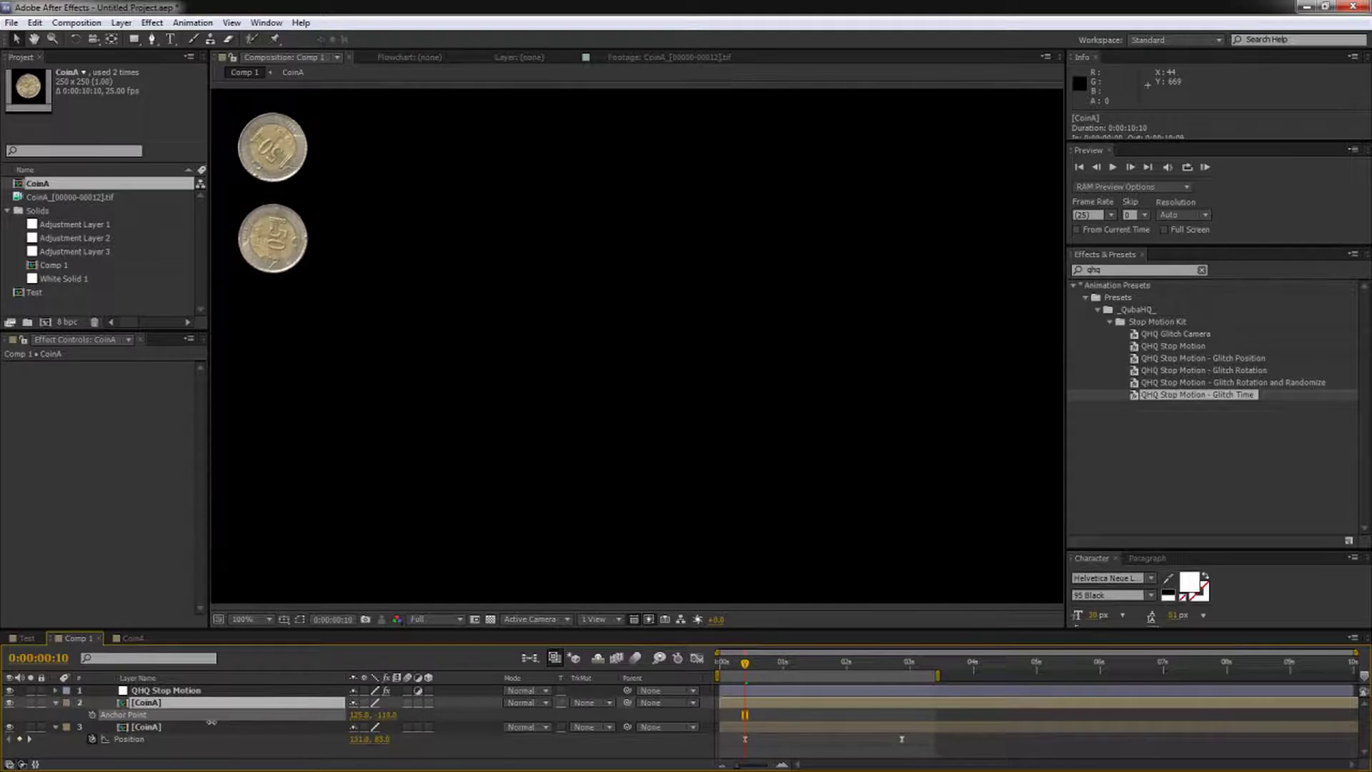
Step: Duplicate CoinA three more times, offsetting each vertical anchor point further to form a column of five coins
key("ctrl+d")
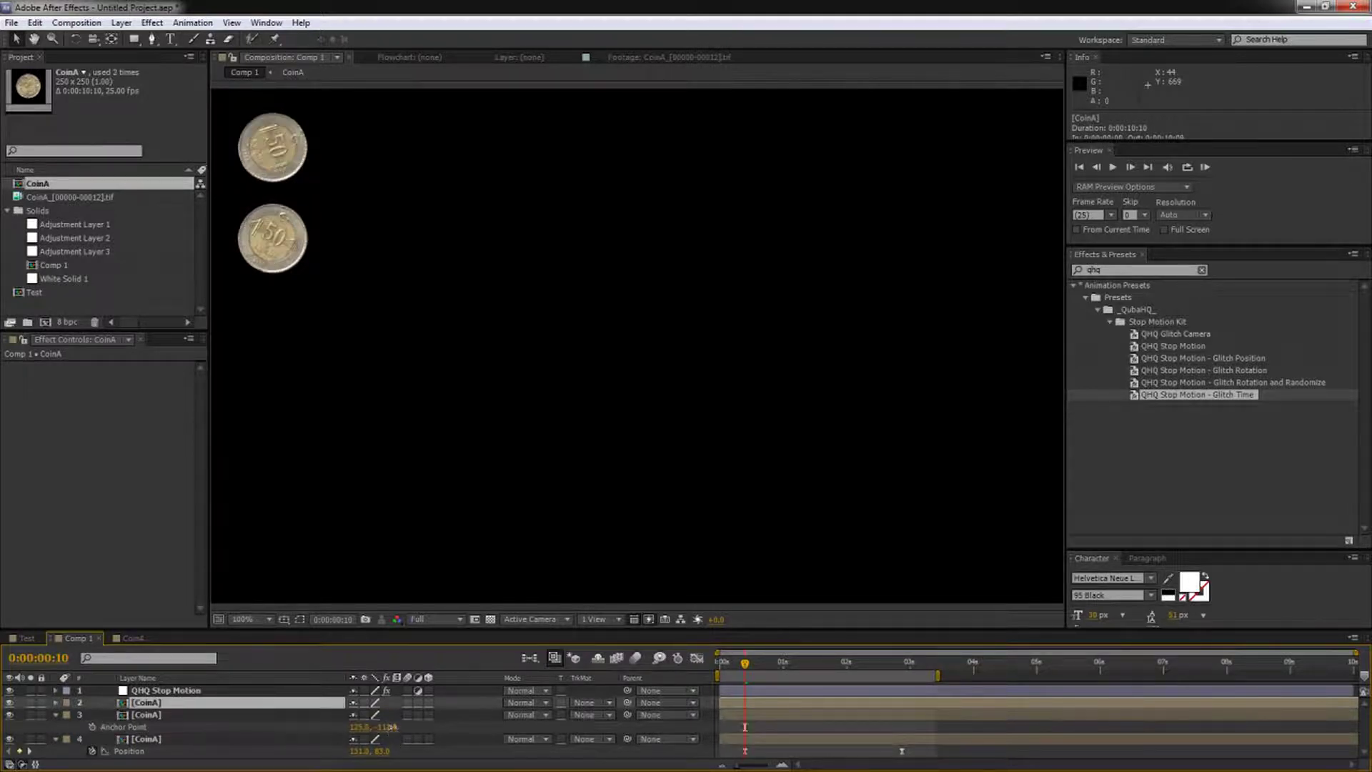
left_click_drag(387, 727, 224, 728)
key("ctrl+d")
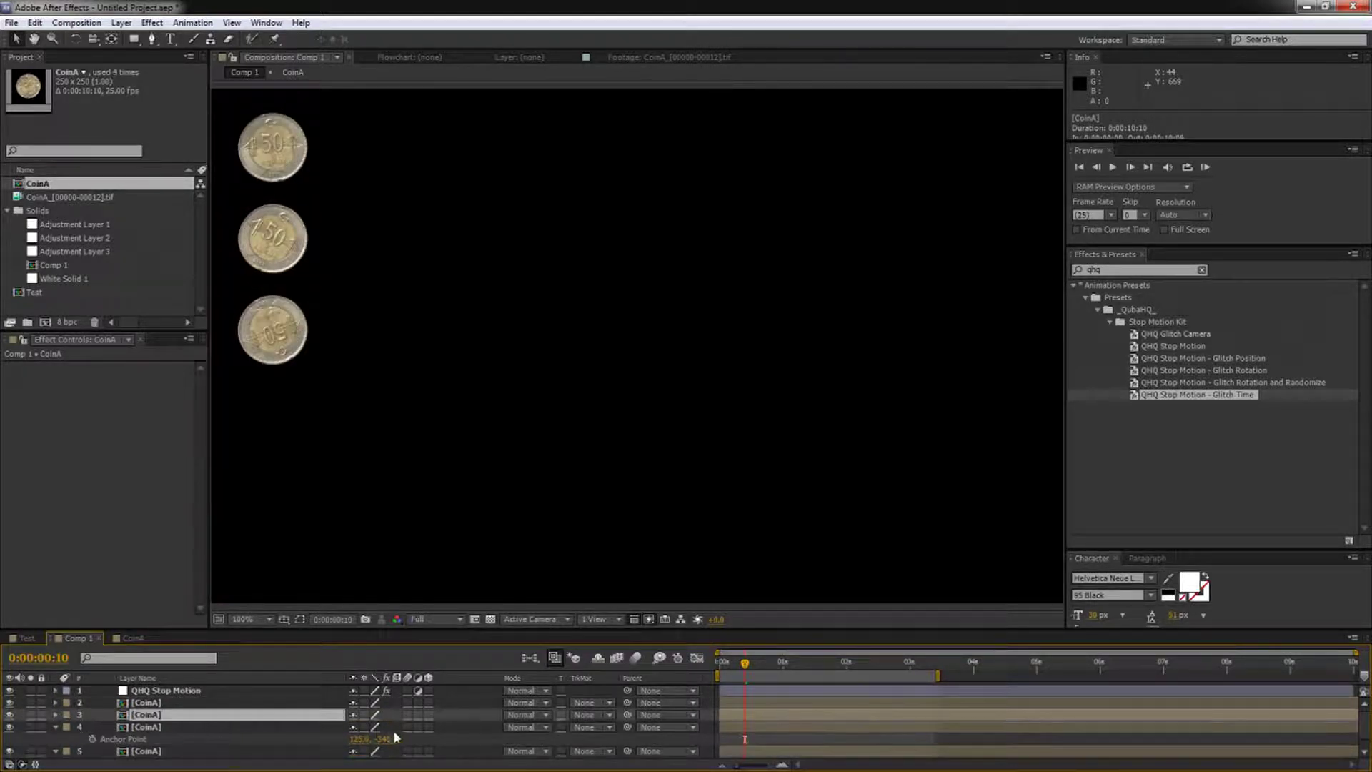
left_click_drag(386, 739, 220, 739)
key("ctrl+d")
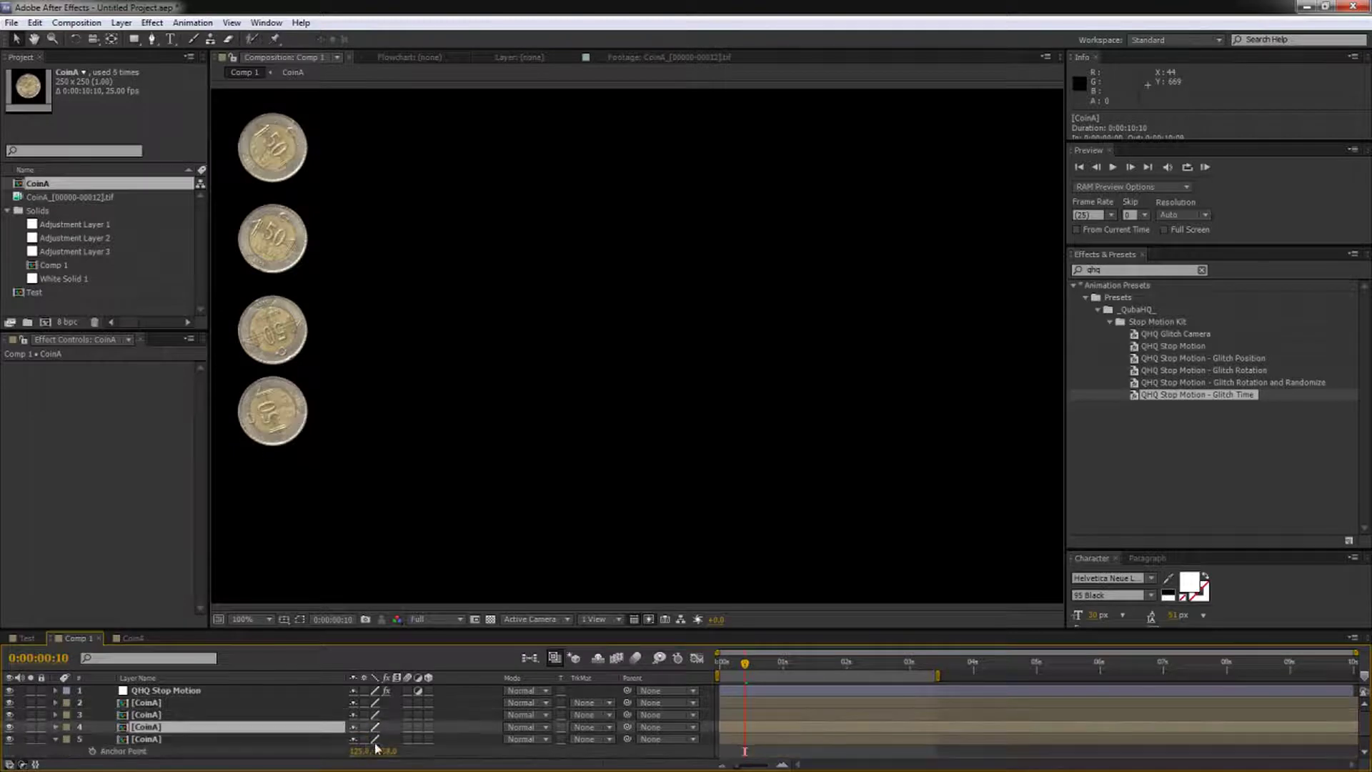
left_click_drag(390, 751, 277, 750)
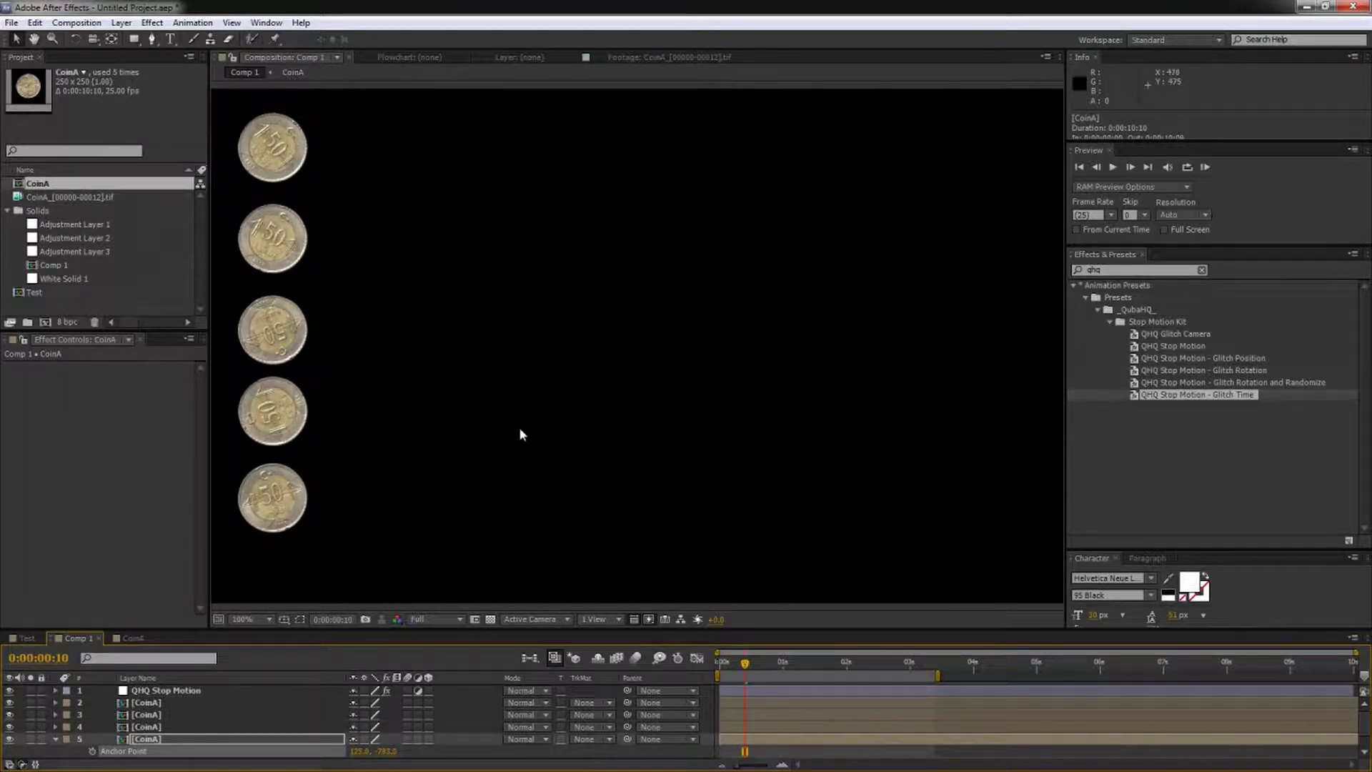
Step: Play a RAM preview of the five coins moving across the frame, and scrub to the middle of their travel
key("space")
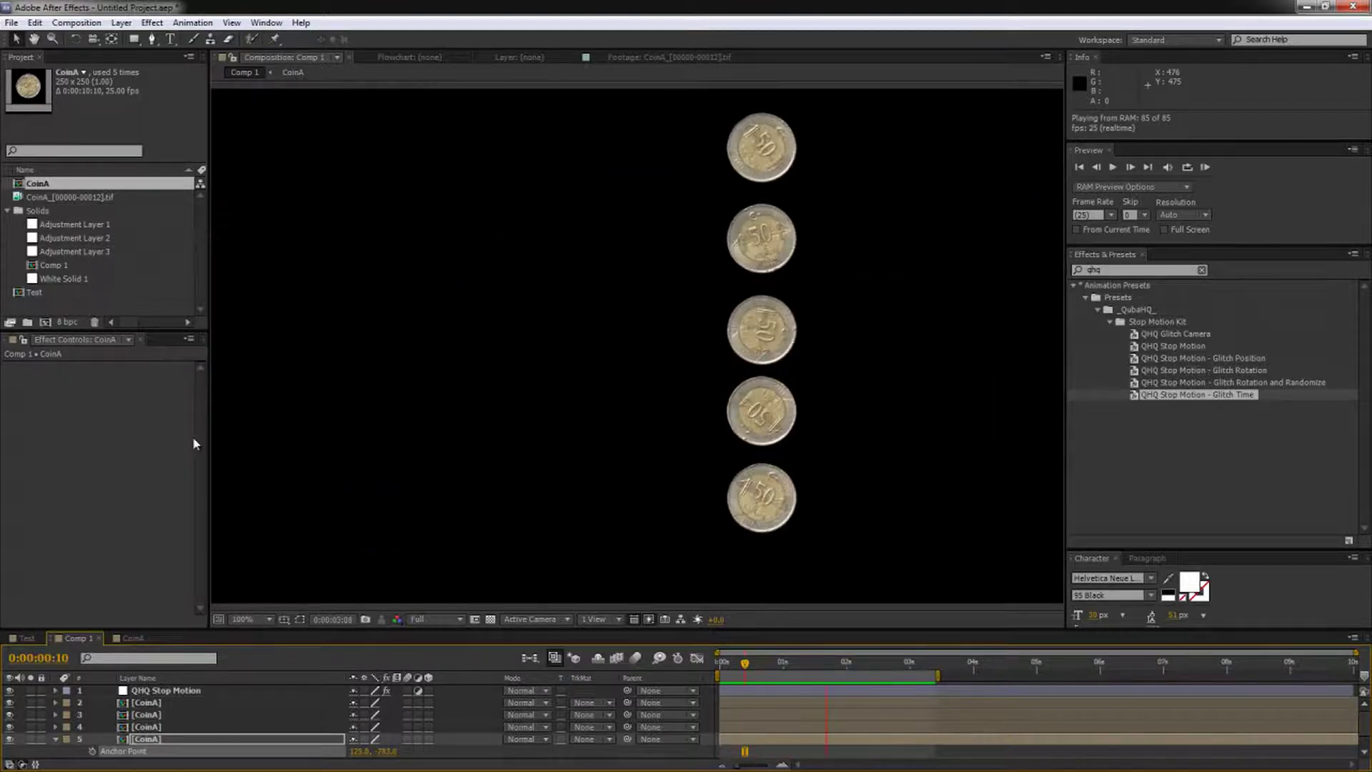
key("space")
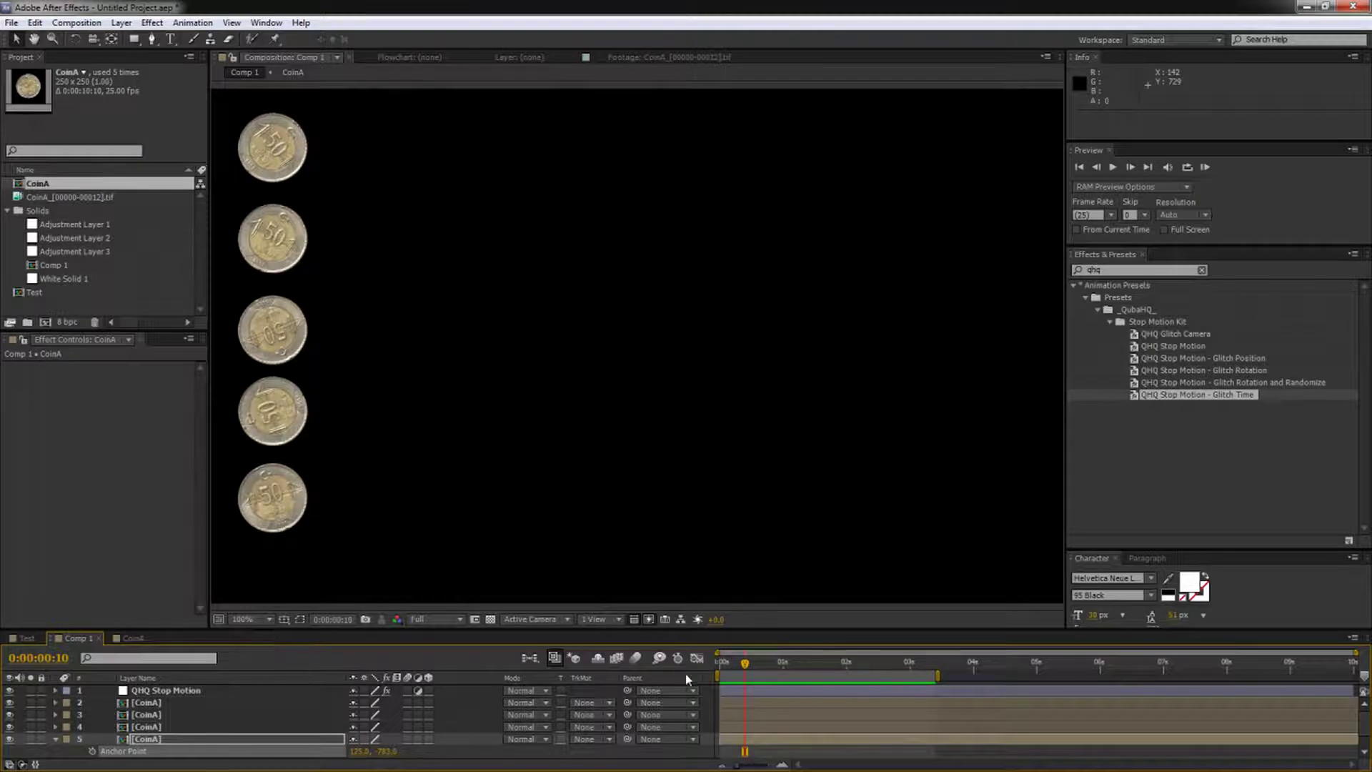
mouse_move(797, 670)
left_mouse_down()
mouse_move(771, 668)
mouse_move(815, 667)
left_mouse_up()
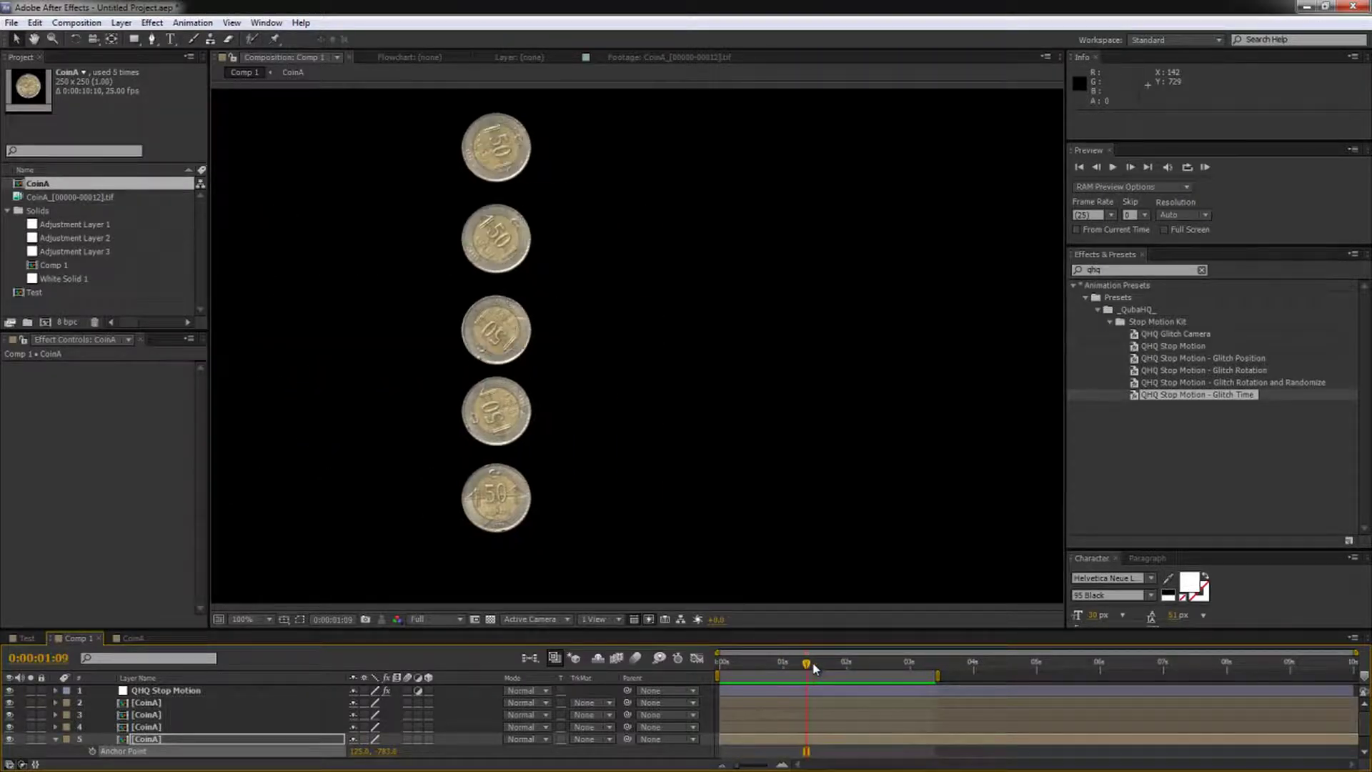
Step: Step backward and forward frame by frame to compare the coins' individual rotations, and scrub ahead to 0:00:02:00
key("Page_Up")
key("Page_Up")
key("Page_Up")
key("Page_Up")
key("Page_Up")
key("Page_Up")
key("Page_Up")
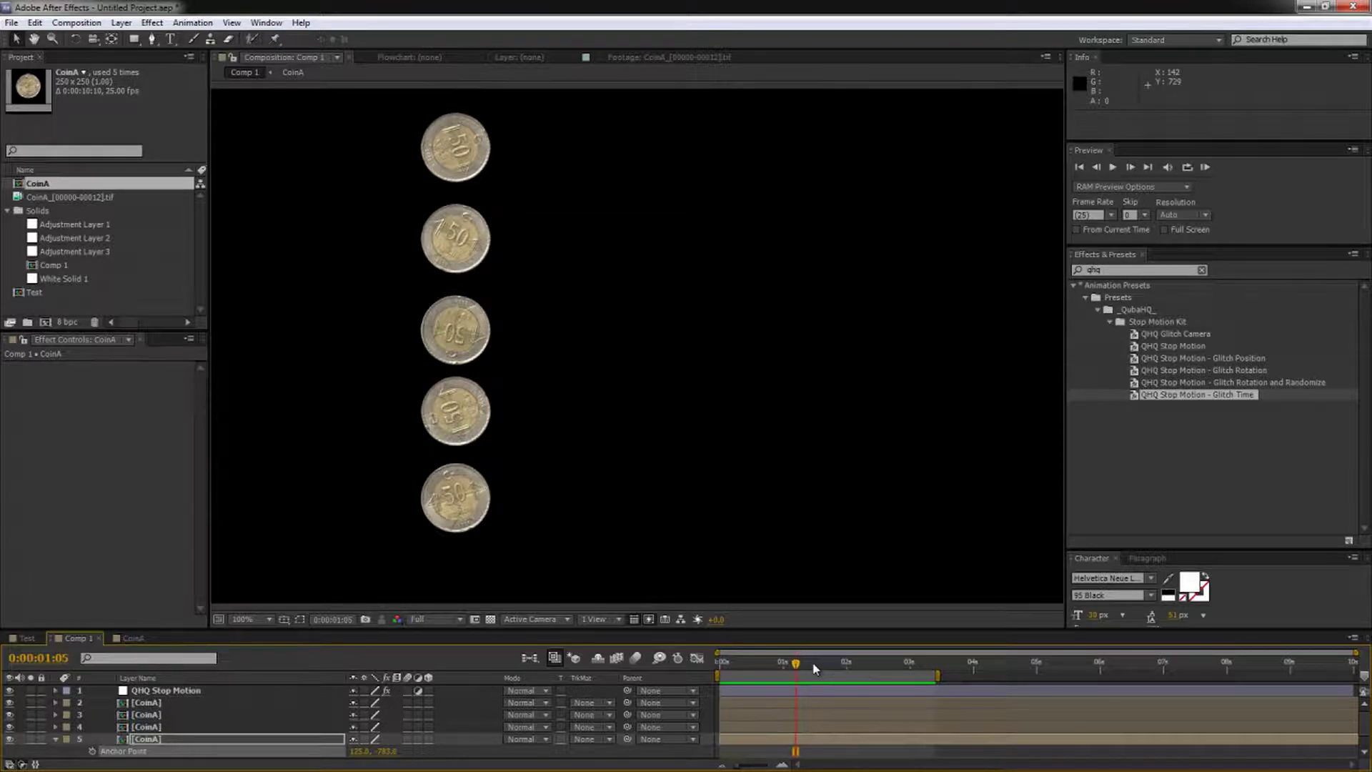
key("Page_Down")
key("Page_Down")
key("Page_Down")
key("Page_Down")
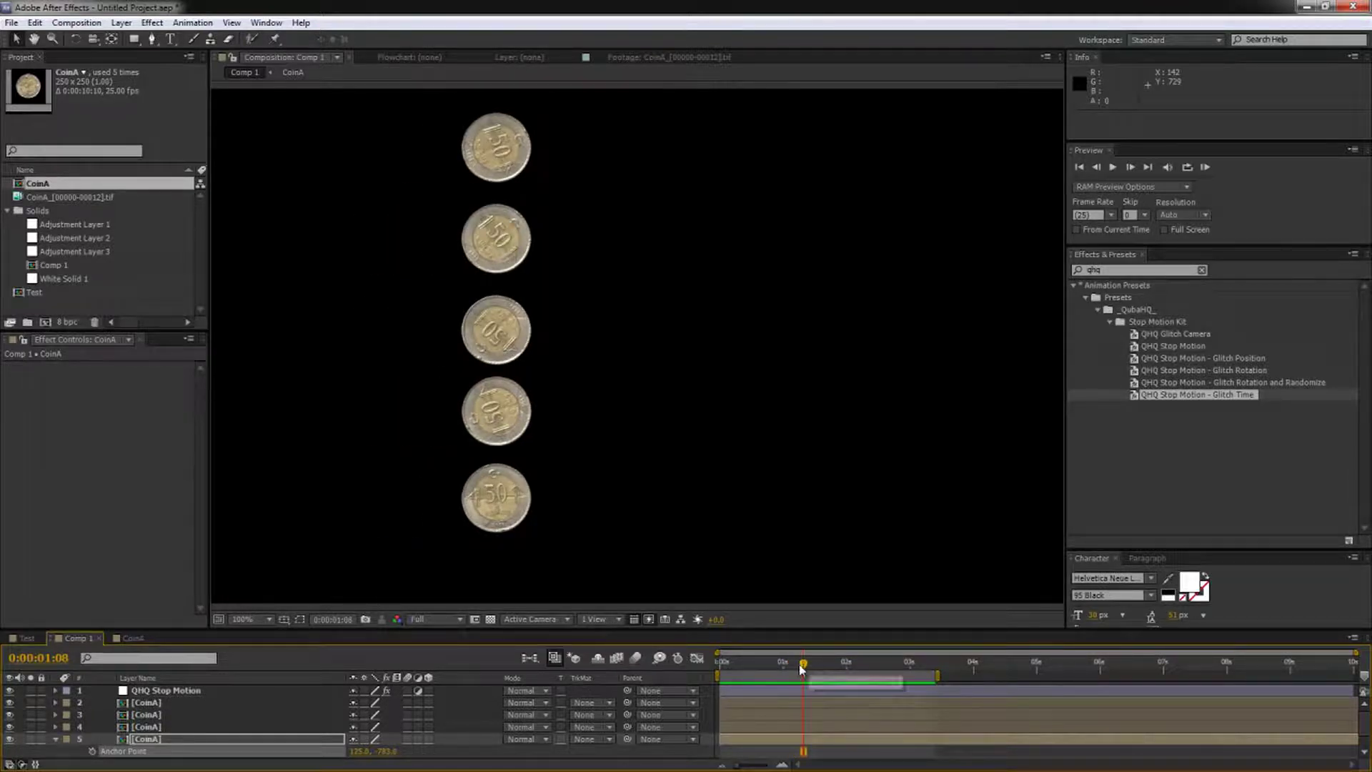
left_click_drag(815, 669, 851, 665)
left_click_drag(457, 629, 454, 542)
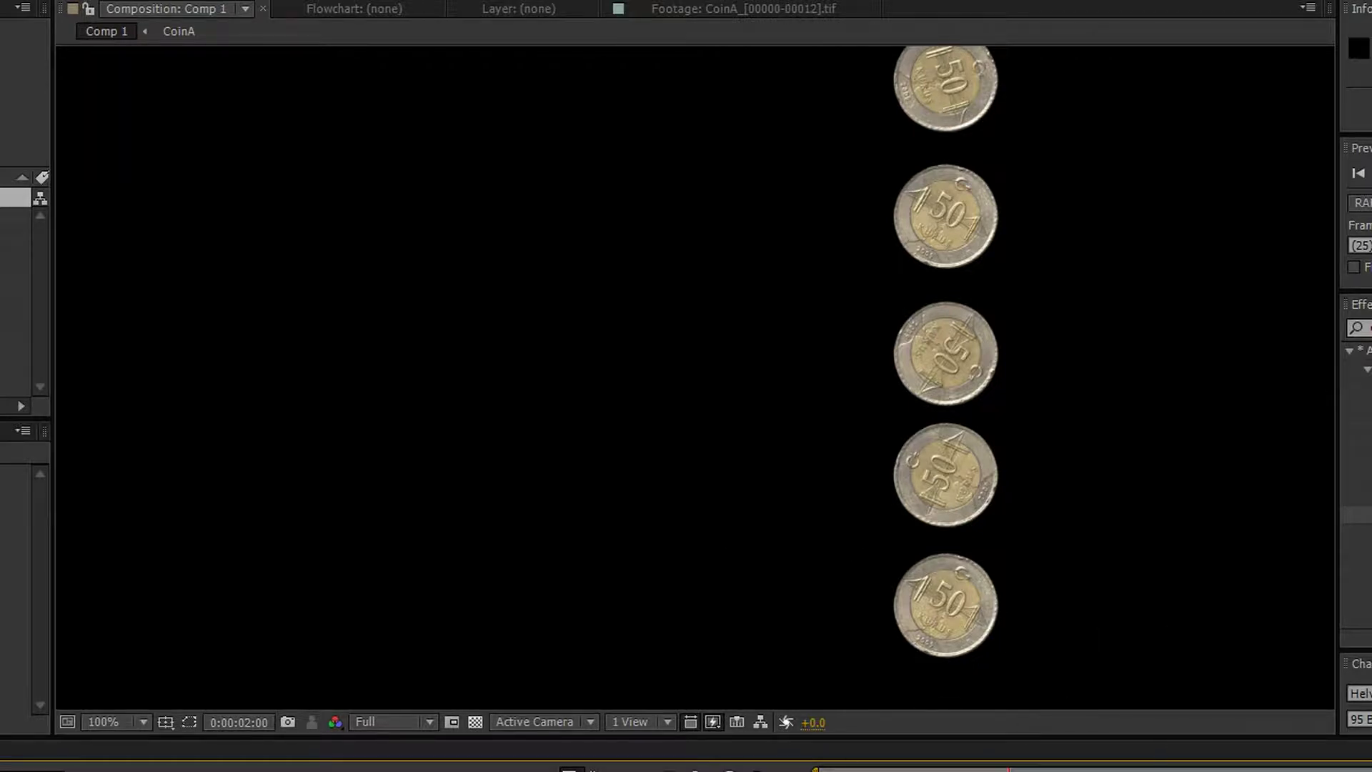
Step: Move the current time to 0:00:01:20 and collapse the Anchor Point property of CoinA layer 5
left_click(1022, 771)
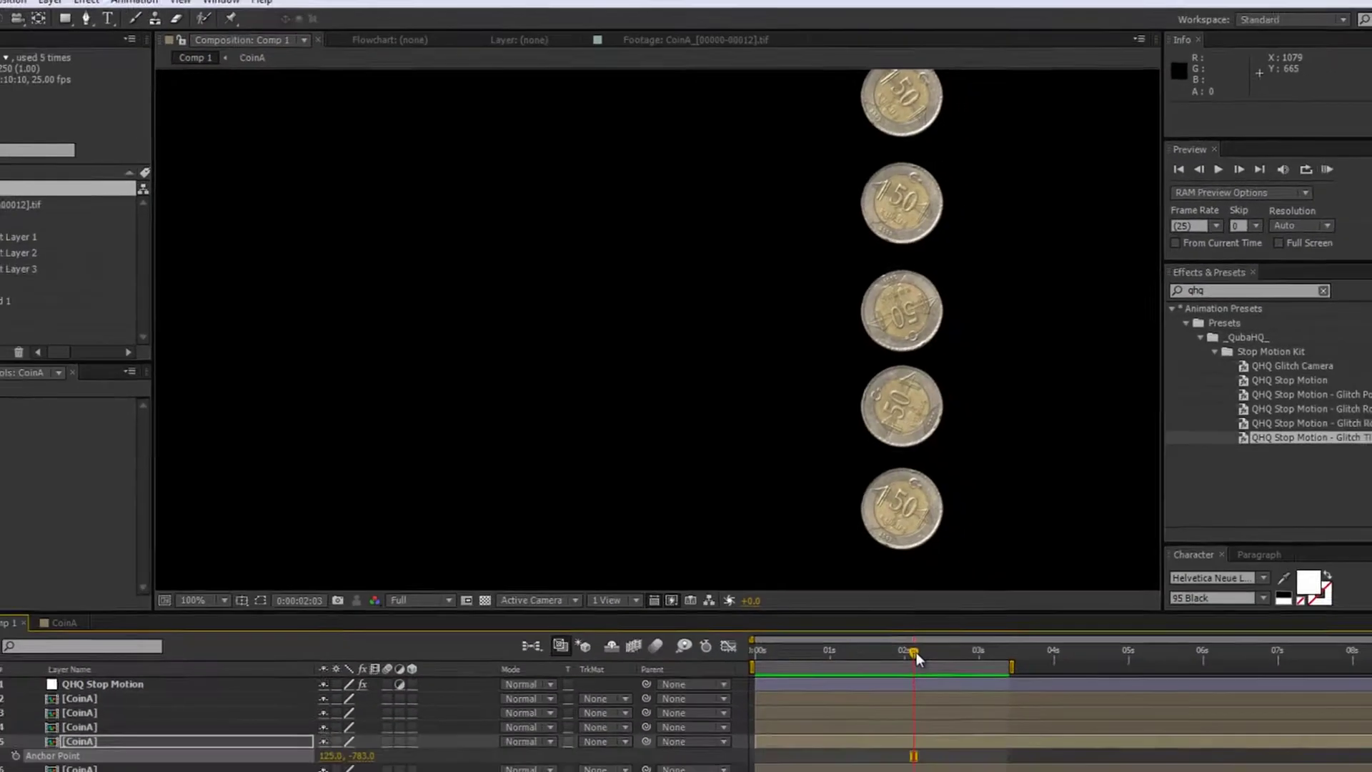
left_click_drag(917, 654, 891, 654)
left_click(55, 656)
left_click(185, 737)
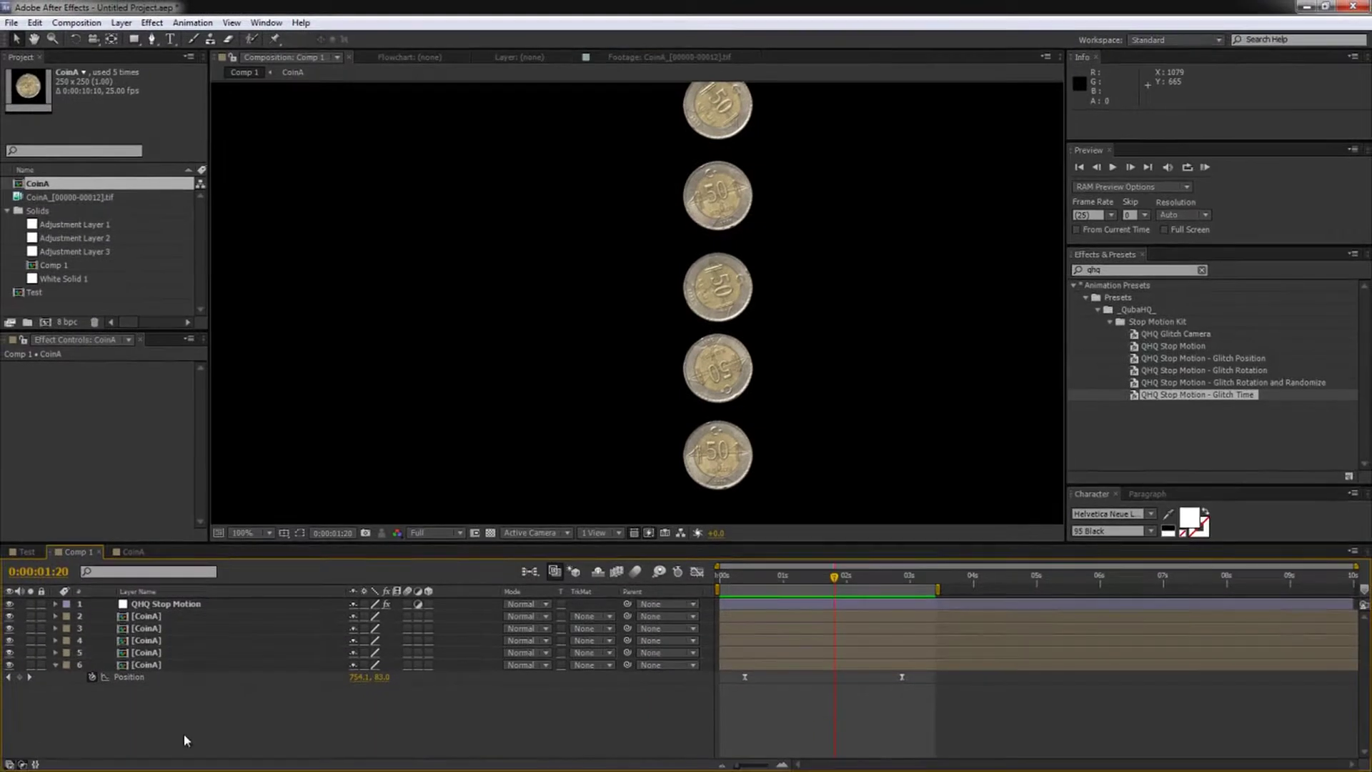
Step: Apply the QHQ Stop Motion - Glitch Position preset to all five CoinA layers
left_click(157, 666)
left_click(159, 621, "shift")
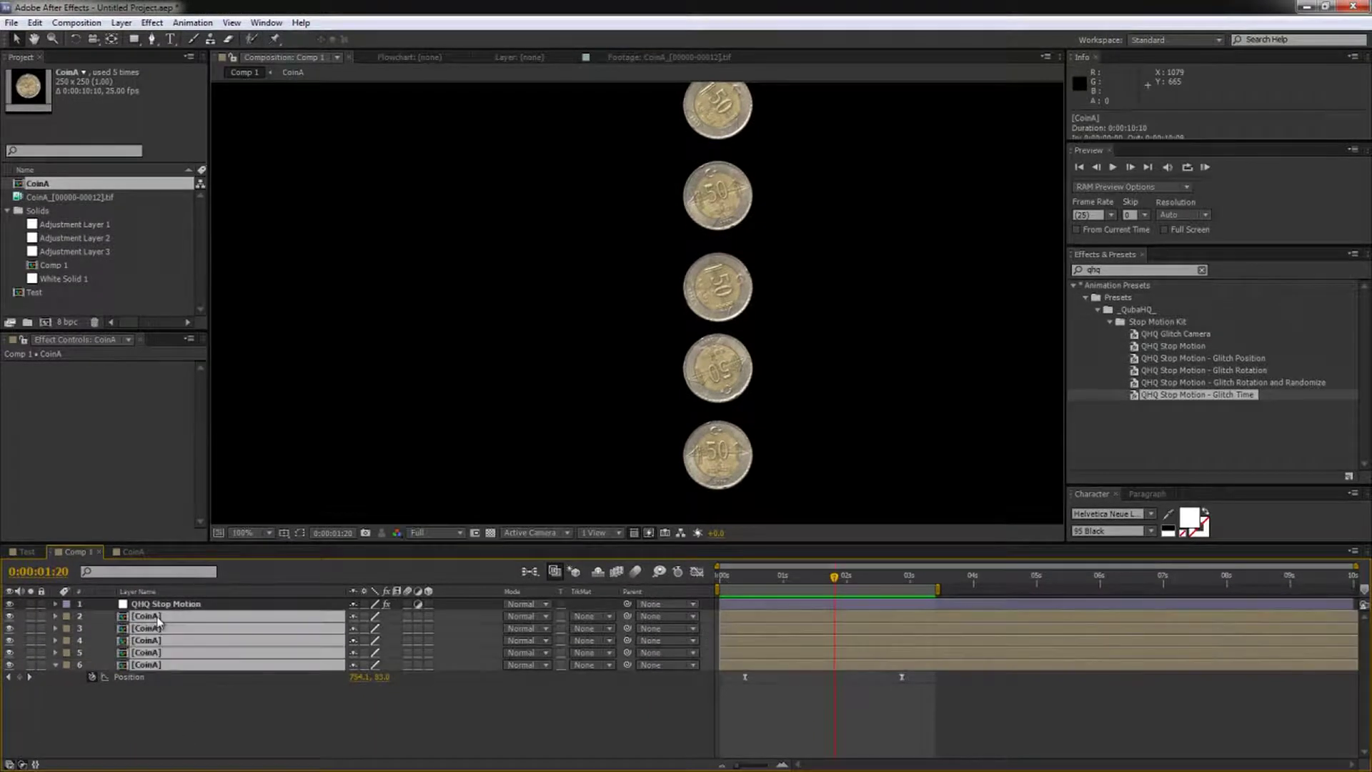
double_click(1221, 358)
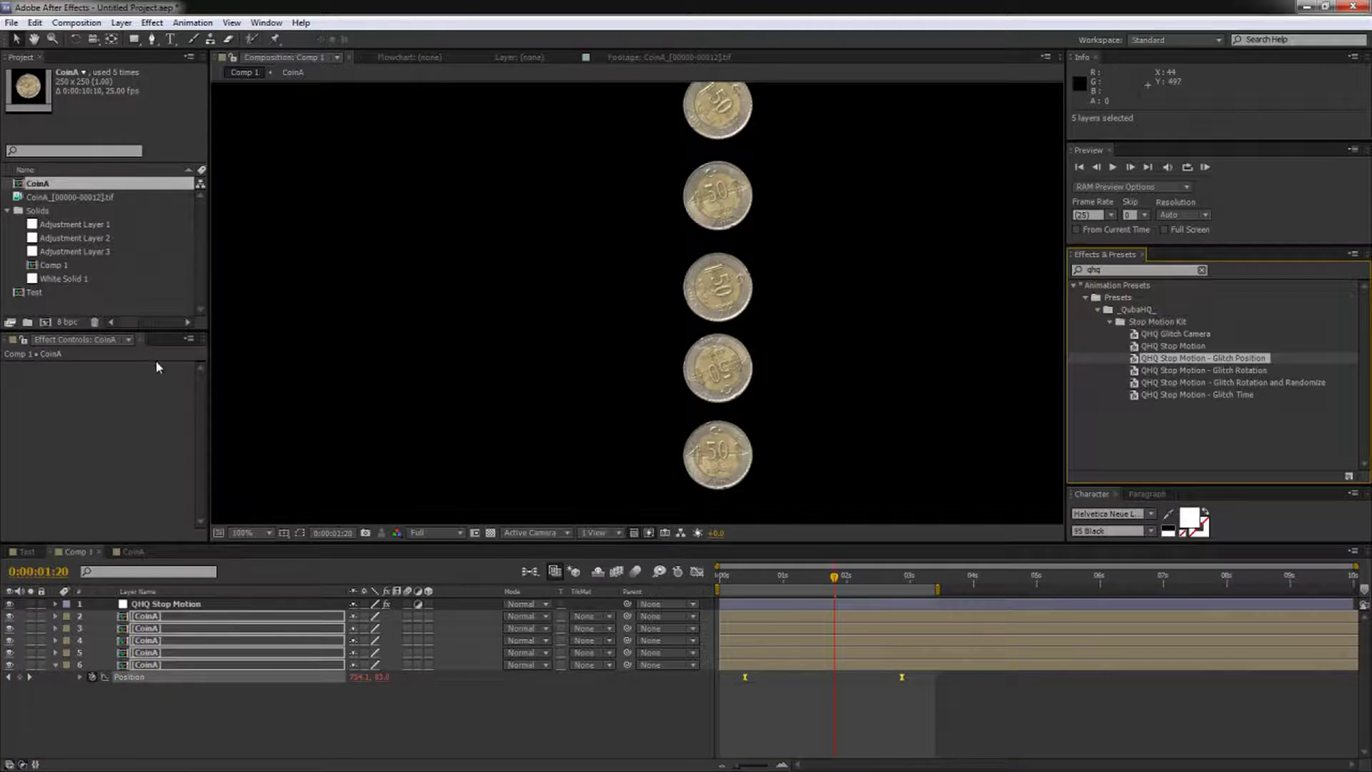
Step: Set the Shift Position slider on the QHQ Stop Motion layer to 30
left_click(183, 606)
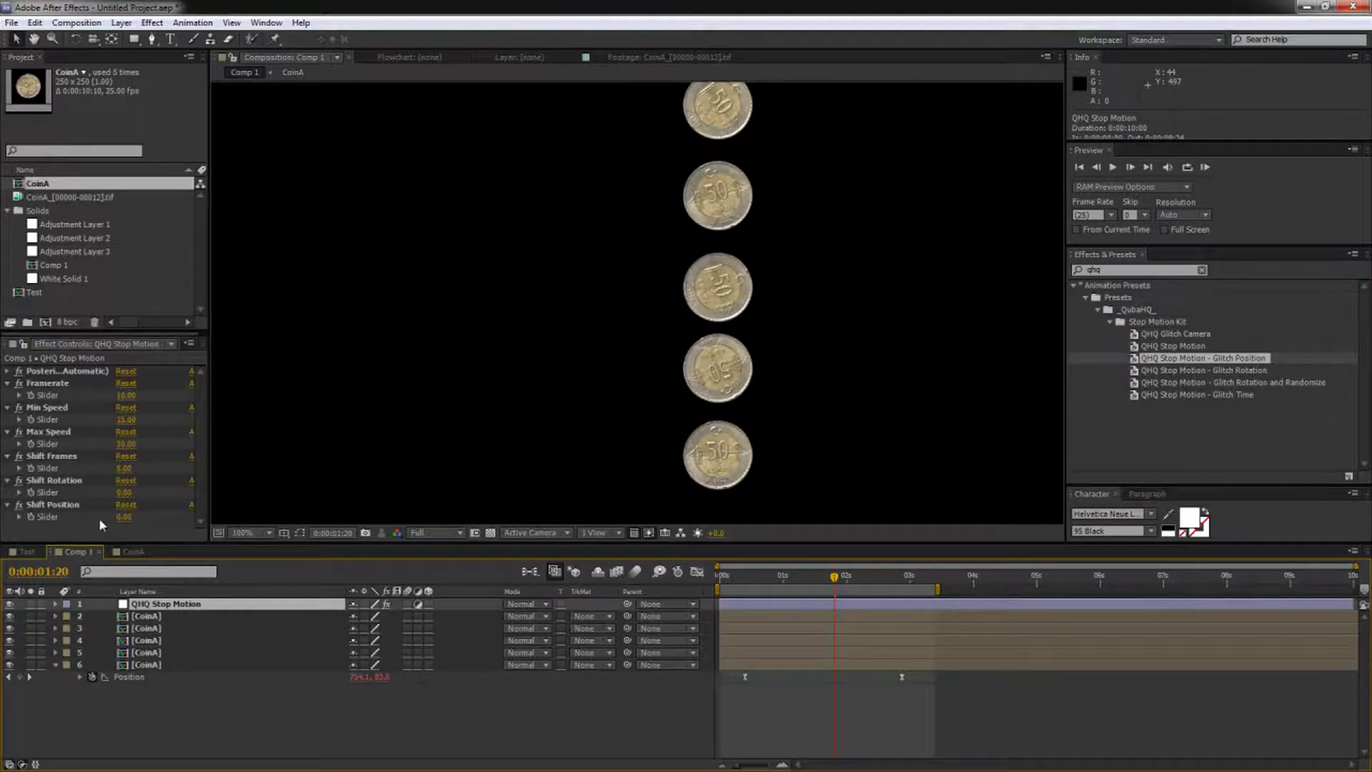
left_click(125, 517)
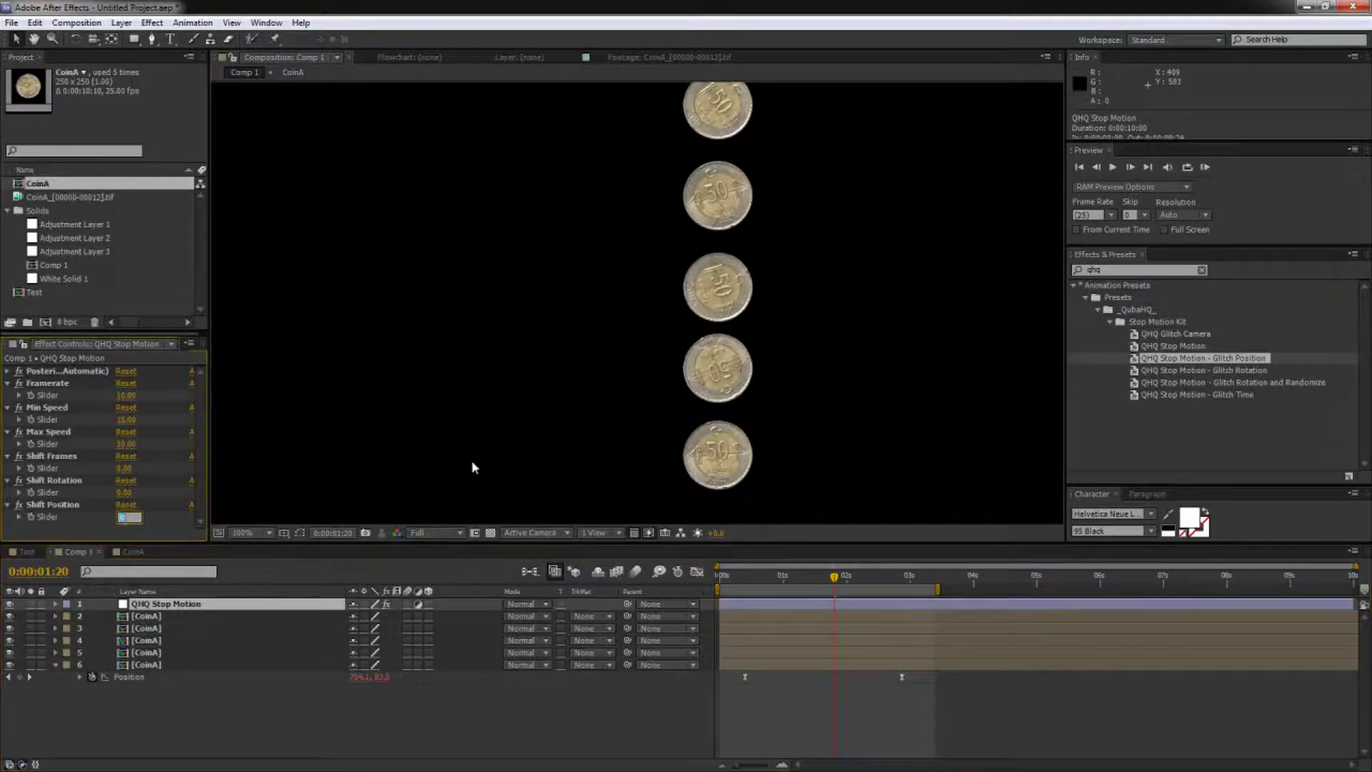
type("30")
key("Return")
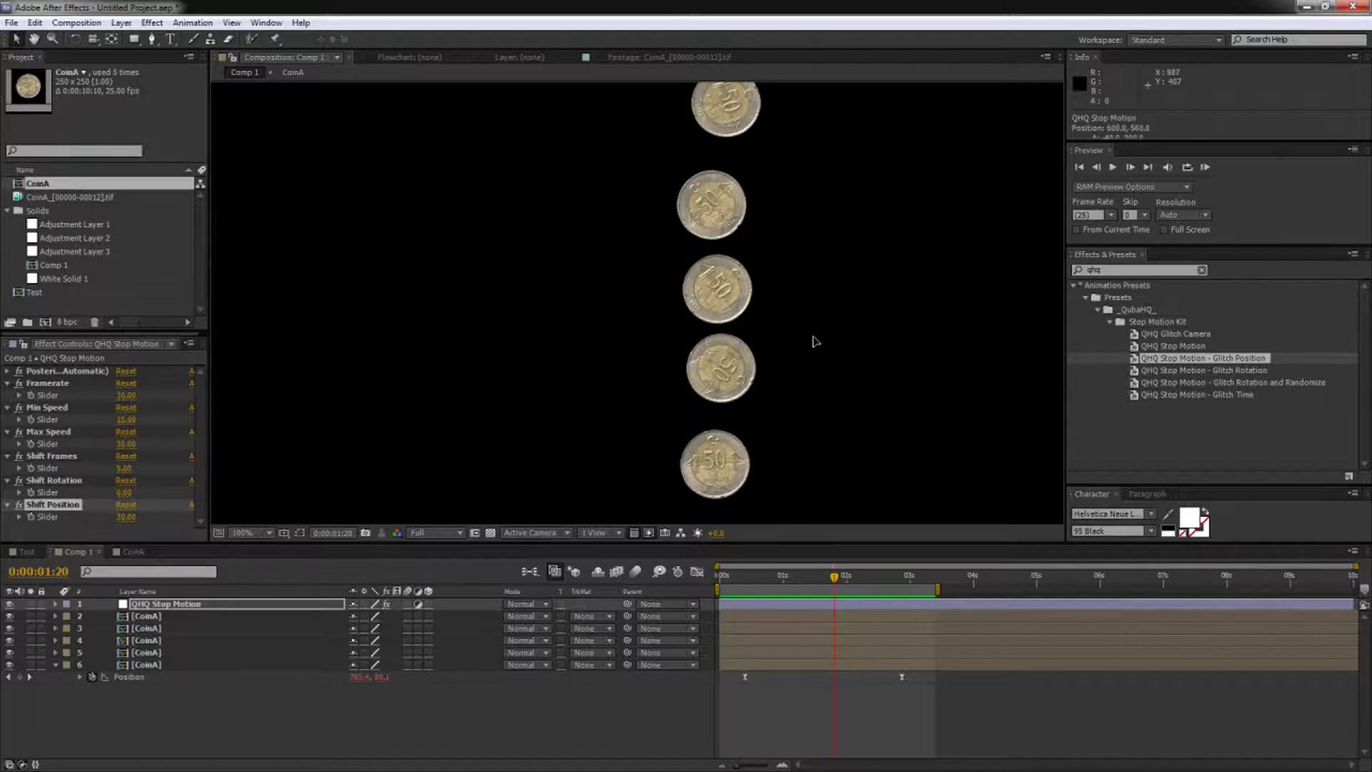
Step: Create a comp-size orange solid (R 255, G 150, B 0) and place it beneath all the coin layers as the background
left_click_drag(839, 239, 919, 193)
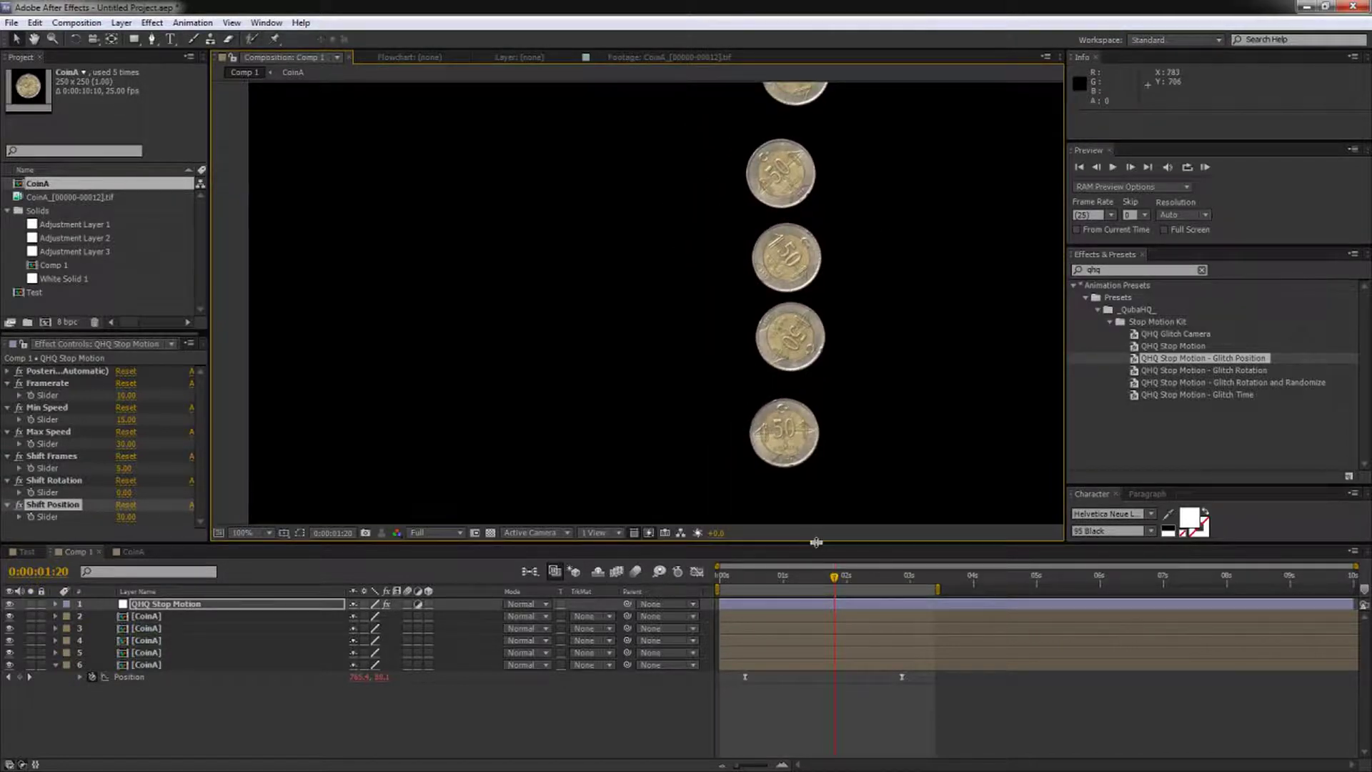
left_click_drag(816, 546, 821, 496)
left_click(468, 710)
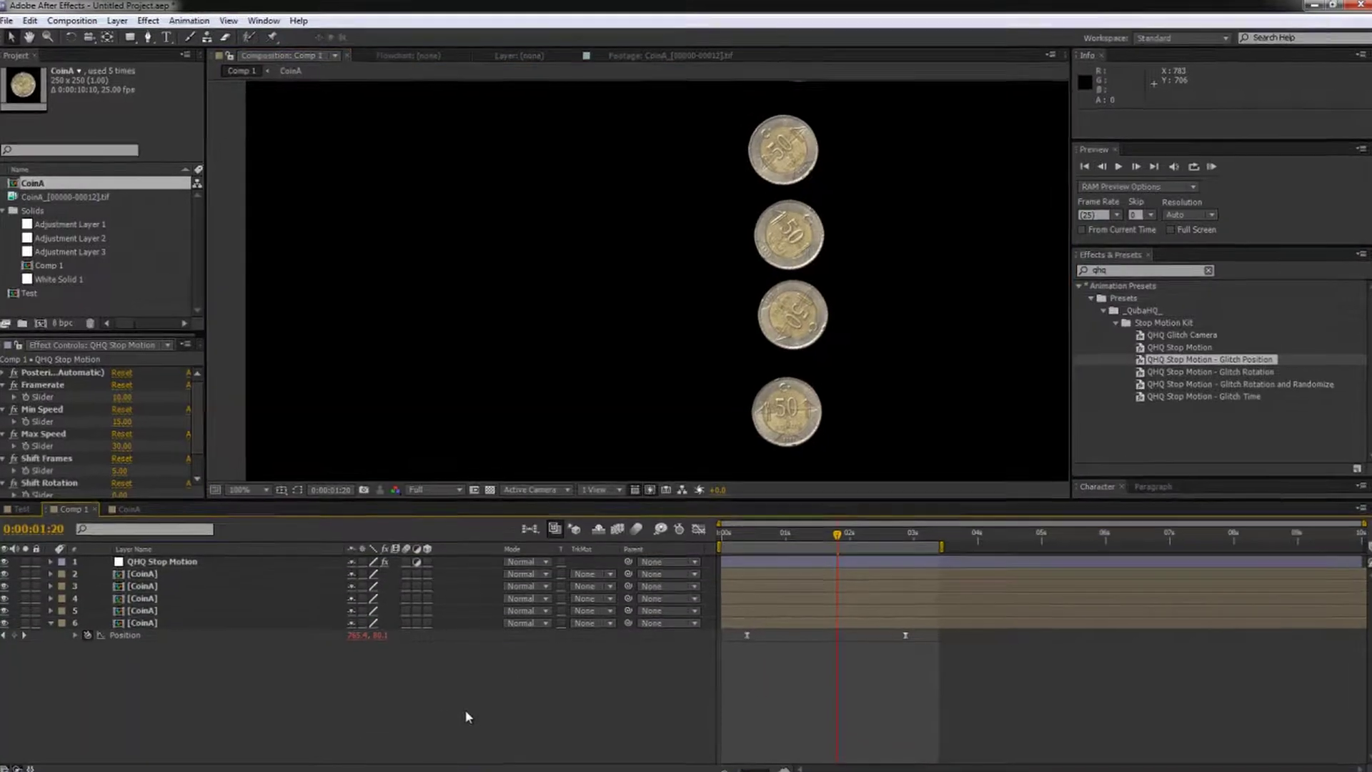
key("ctrl+y")
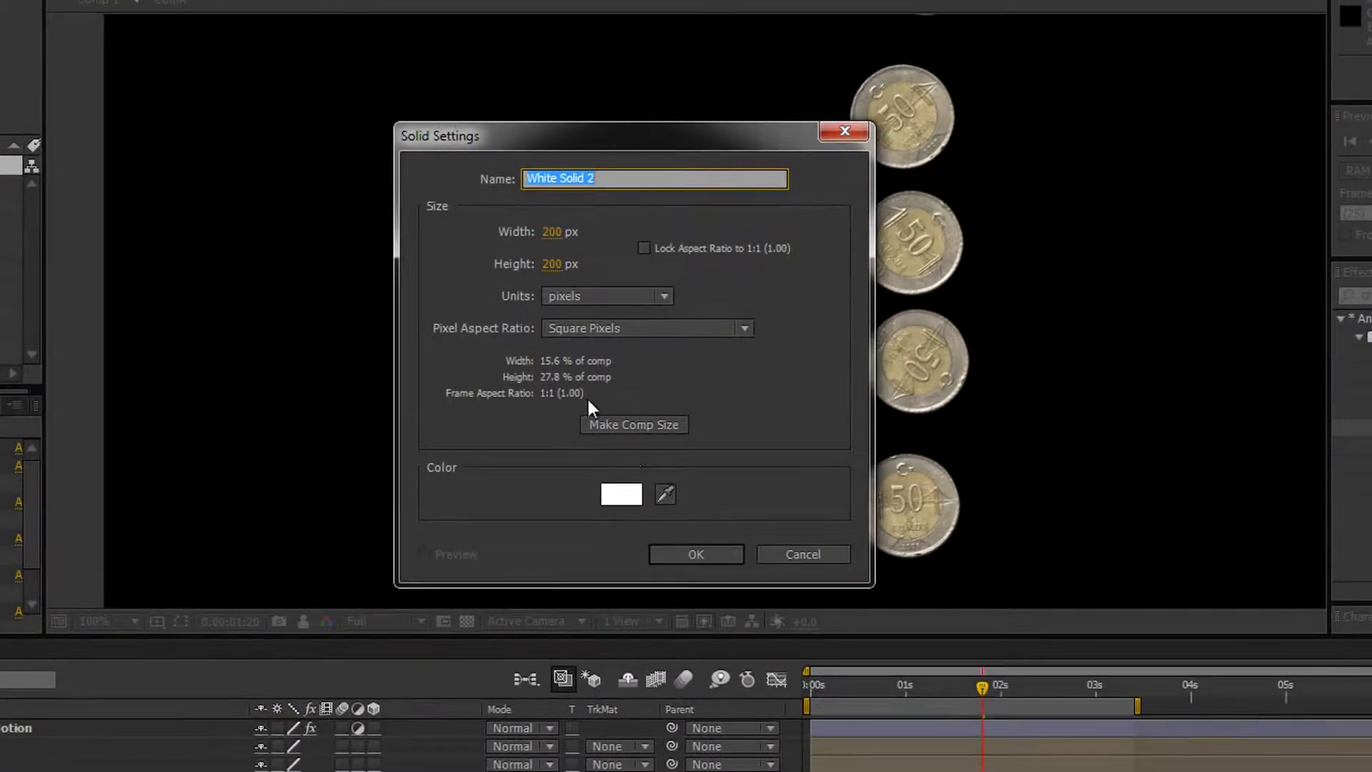
left_click(629, 424)
left_click(621, 494)
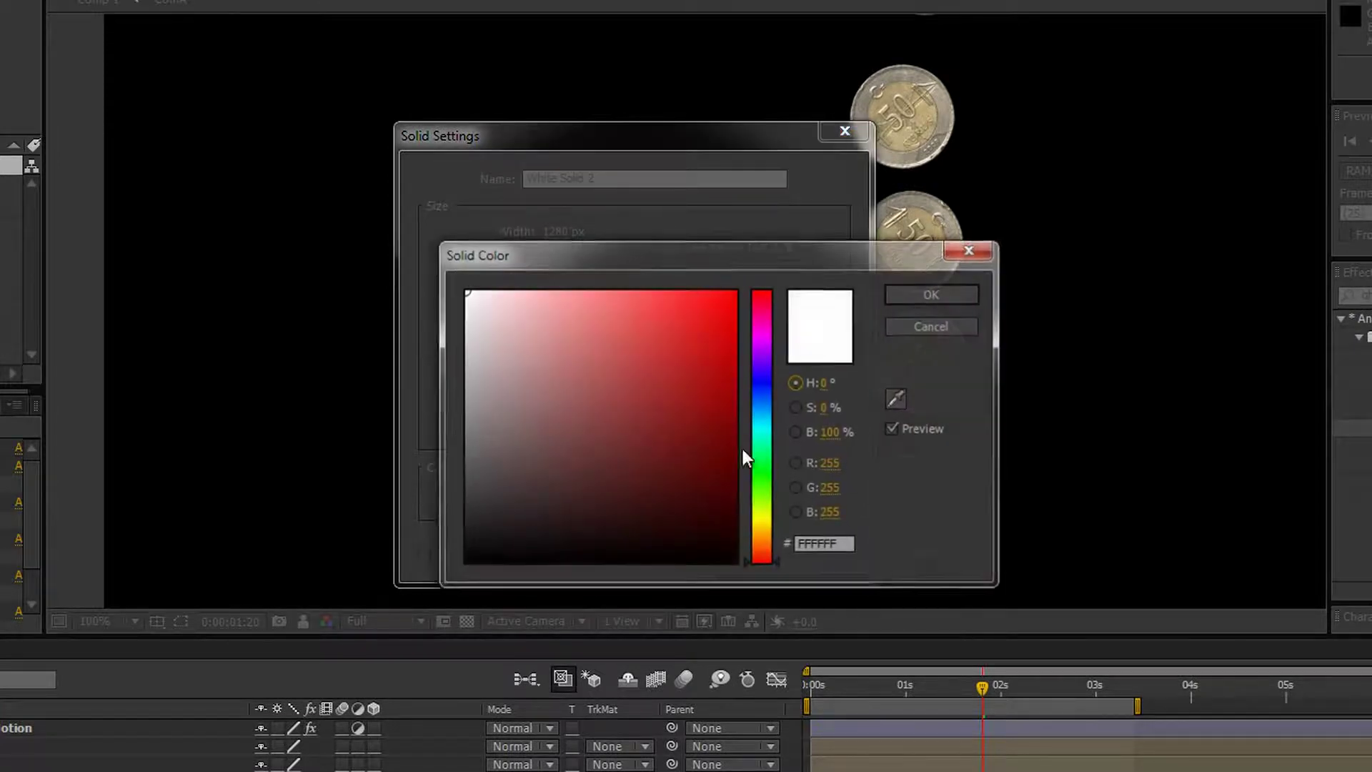
left_click_drag(671, 371, 768, 268)
mouse_move(762, 543)
left_mouse_down()
mouse_move(779, 560)
mouse_move(766, 537)
left_mouse_up()
left_click(929, 293)
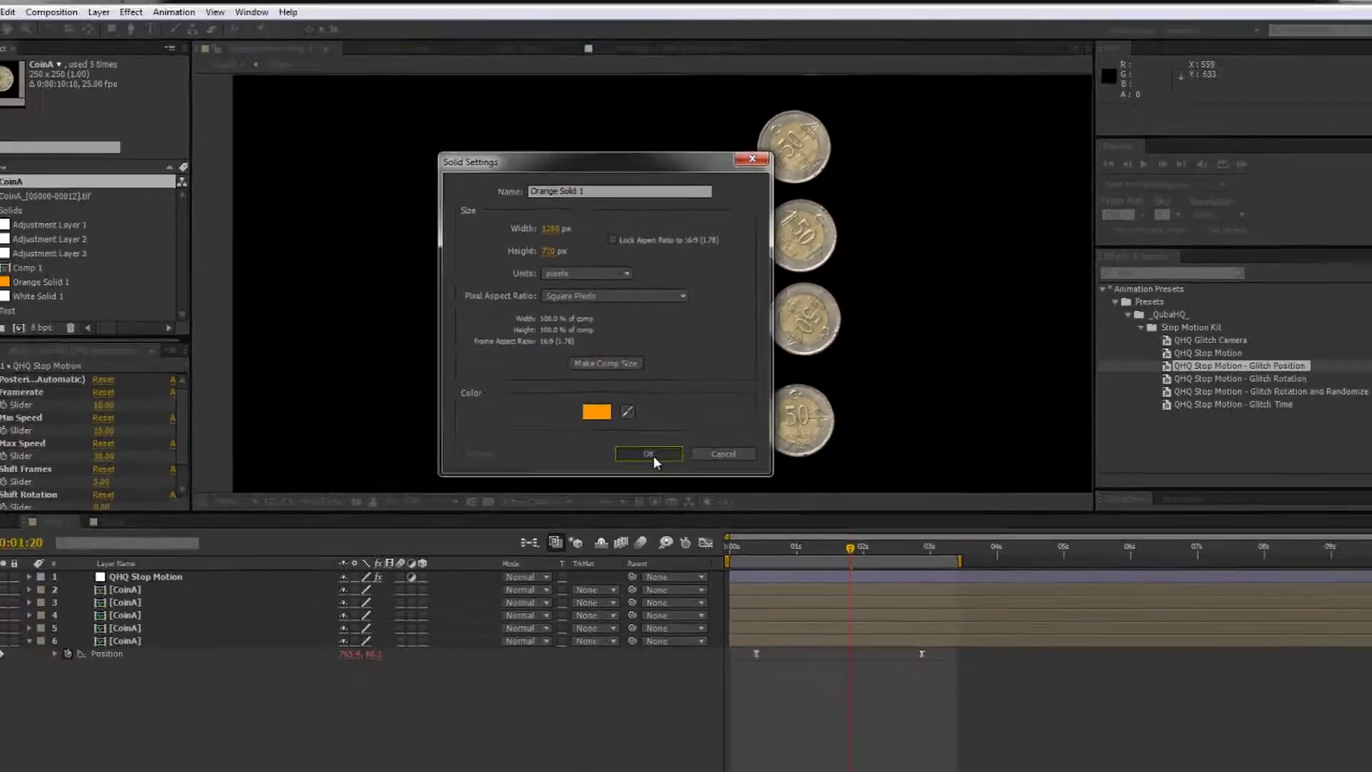
left_click(696, 554)
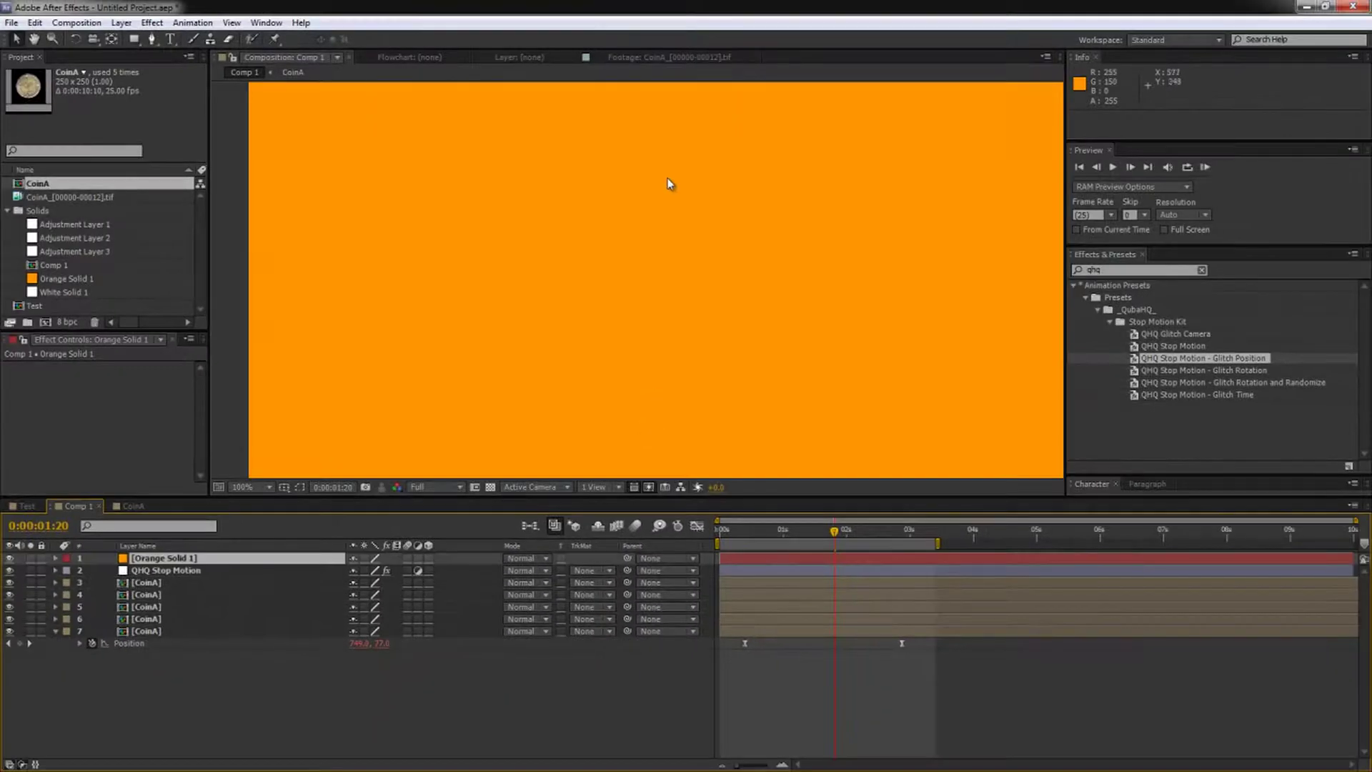
left_click_drag(156, 559, 155, 648)
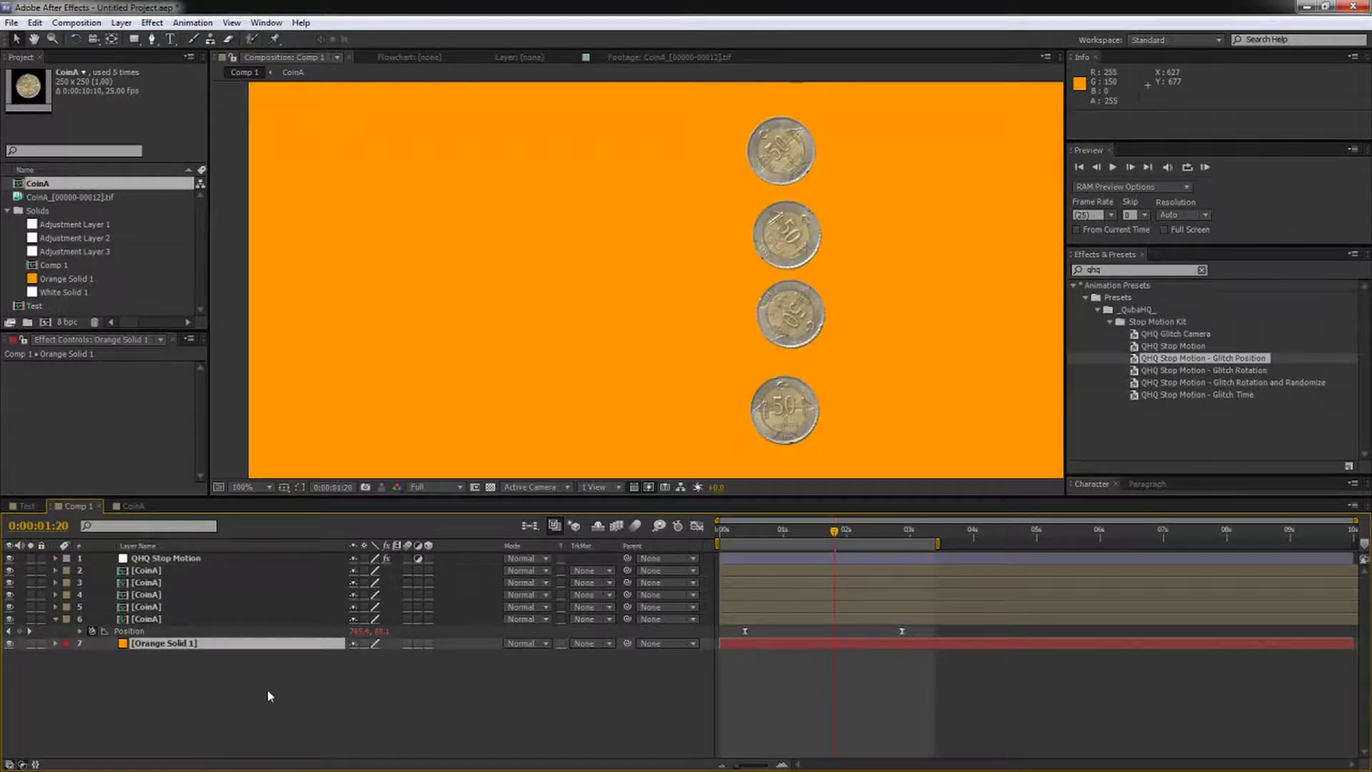
Step: Duplicate the orange solid, apply the Radial Ramp from Center preset to the copy and set its start color to grey BFBFBF
key("ctrl+d")
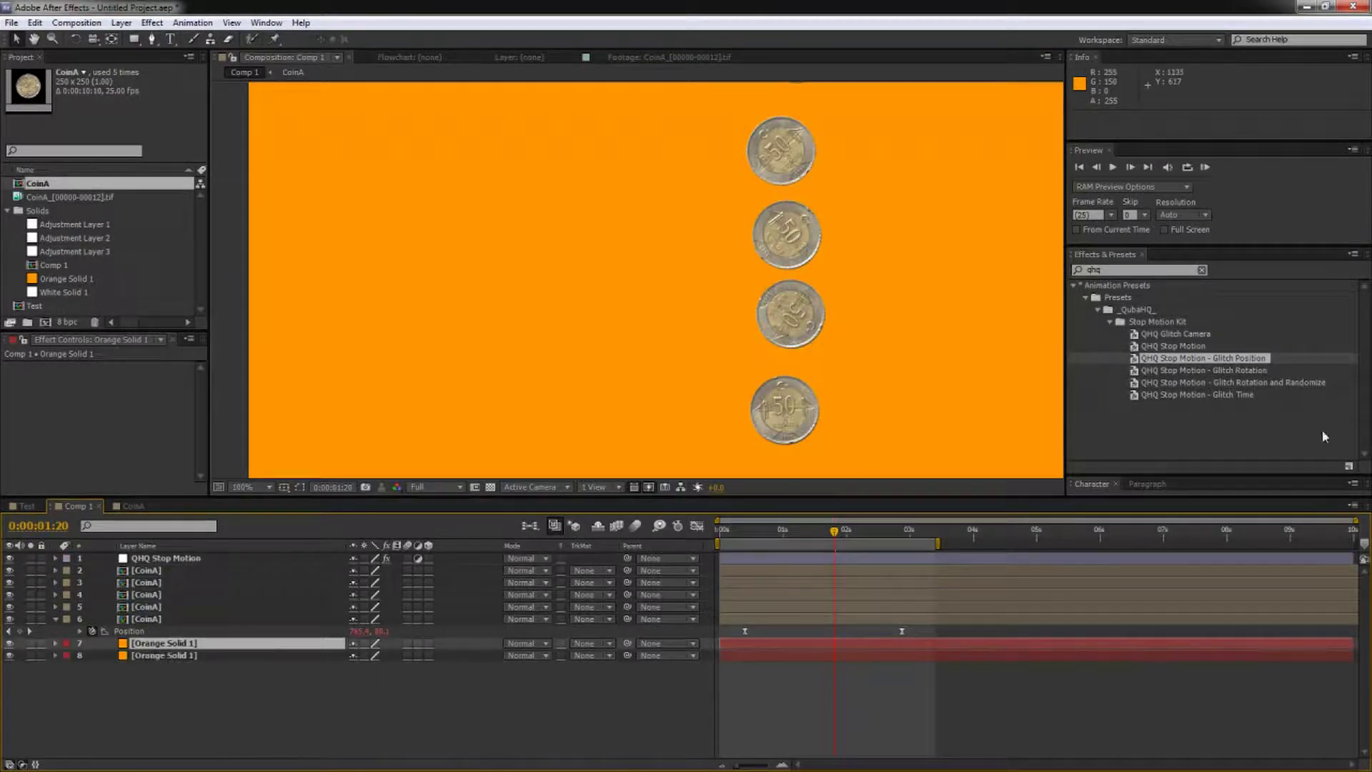
left_click(1136, 269)
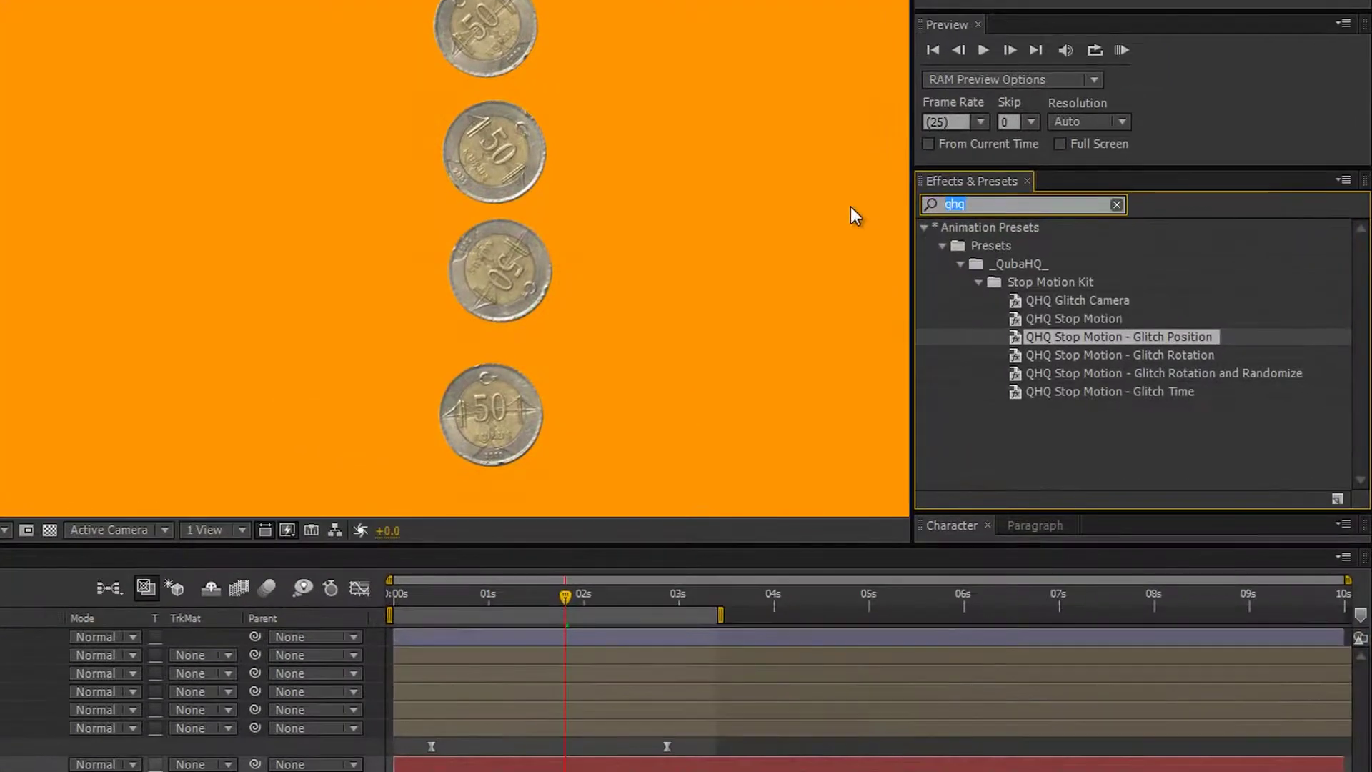
type("ramp")
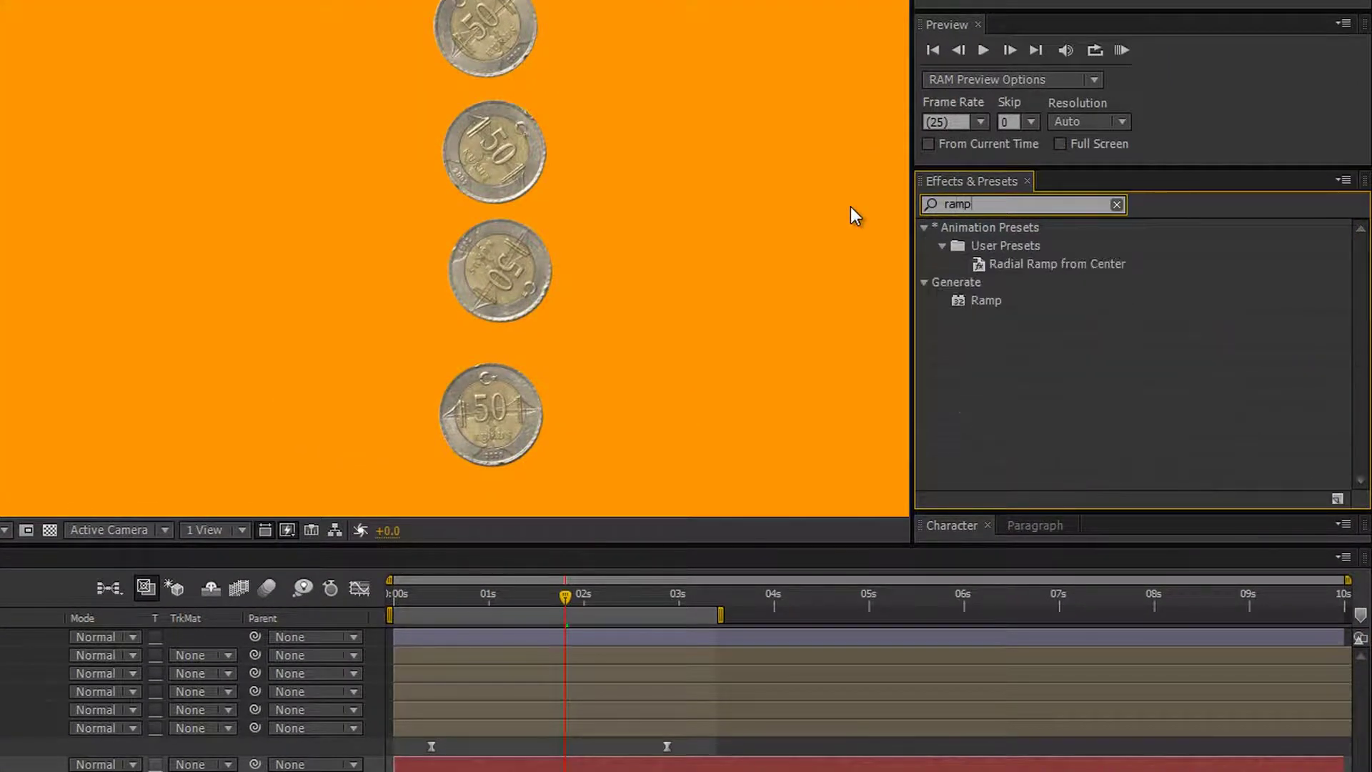
double_click(1100, 263)
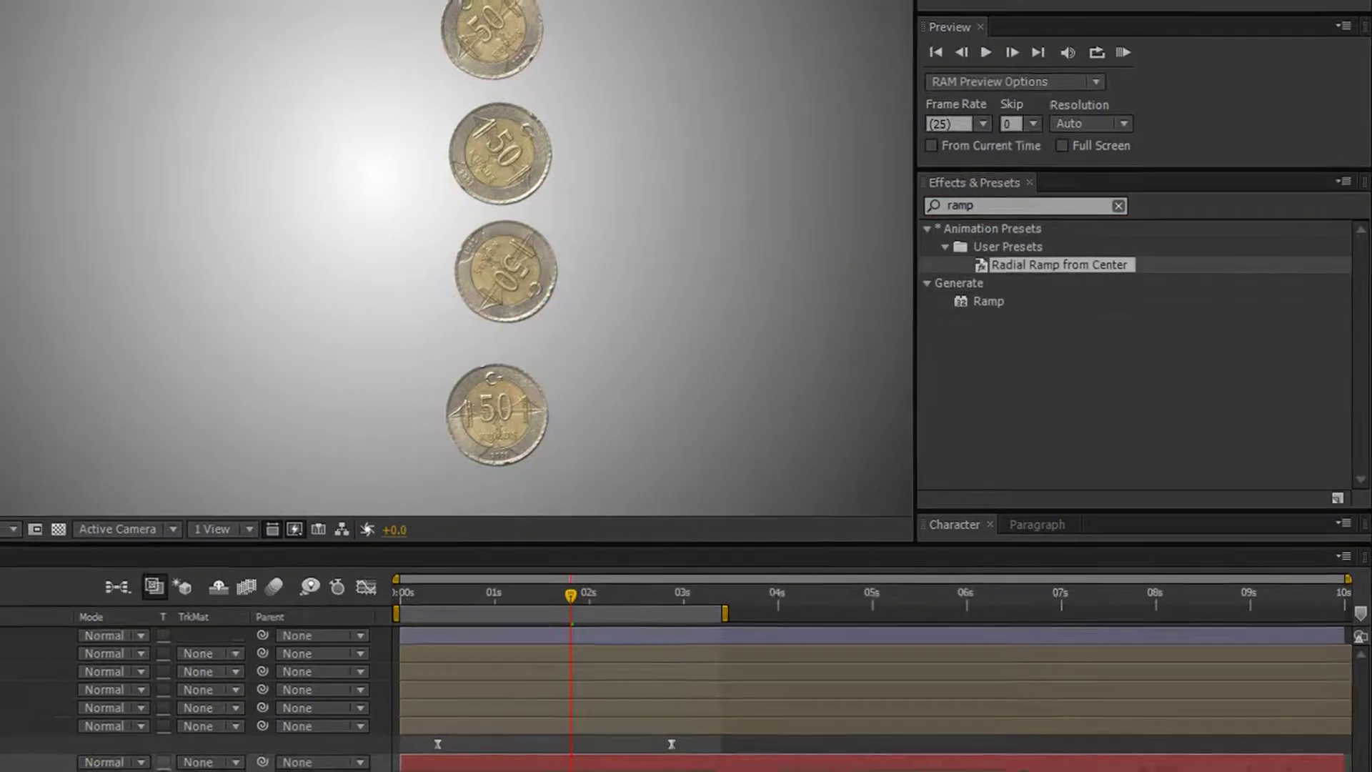
left_click(122, 391)
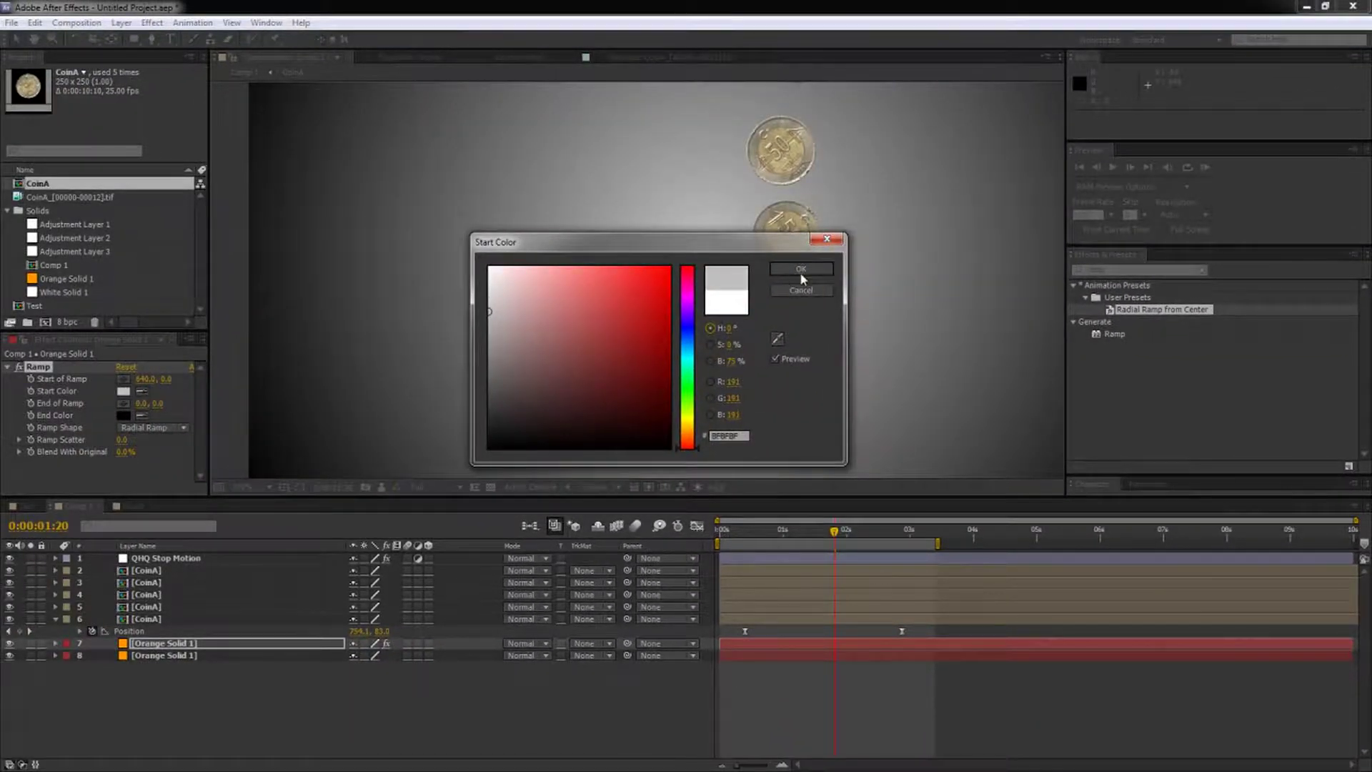
left_click(801, 269)
Step: Set the ramp solid's blending mode to Overlay and its opacity to 50%
left_click(529, 645)
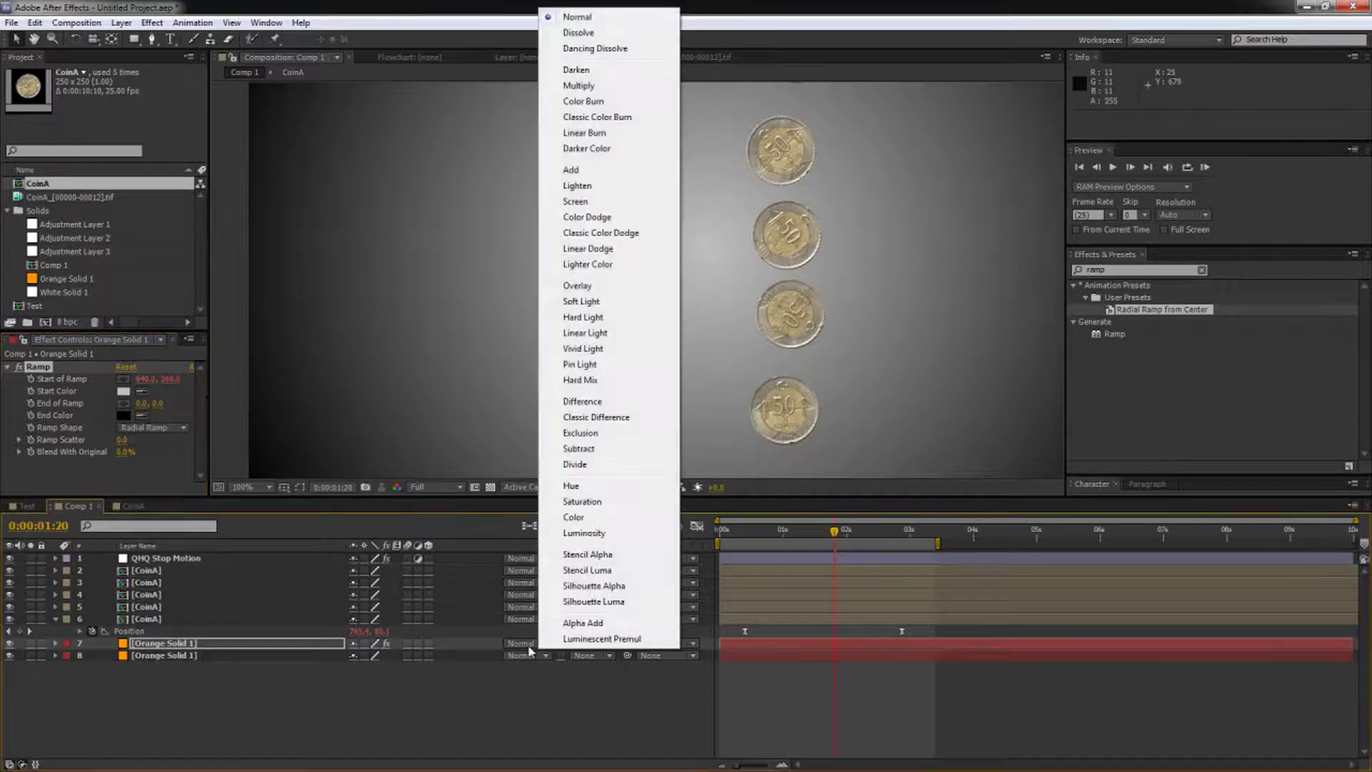
left_click(593, 293)
key("t")
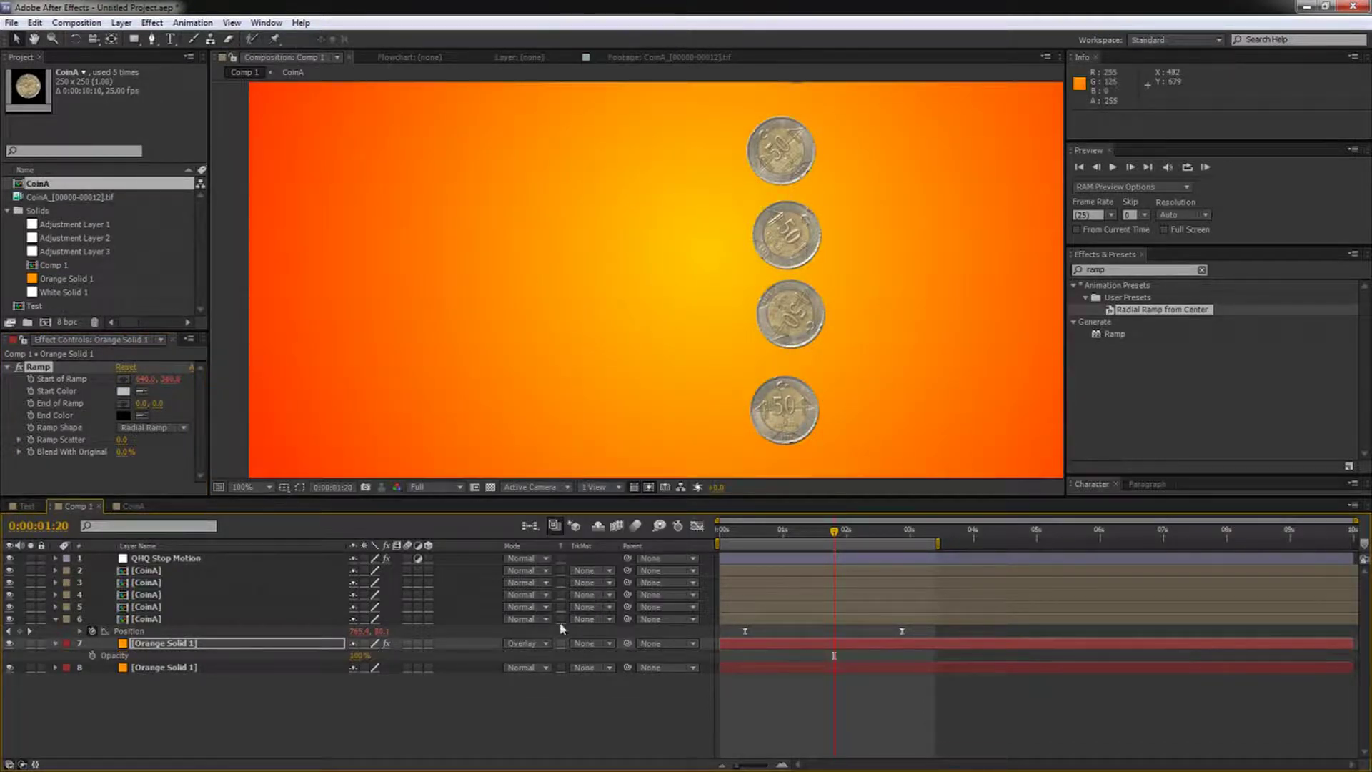
left_click(360, 655)
type("50")
key("Return")
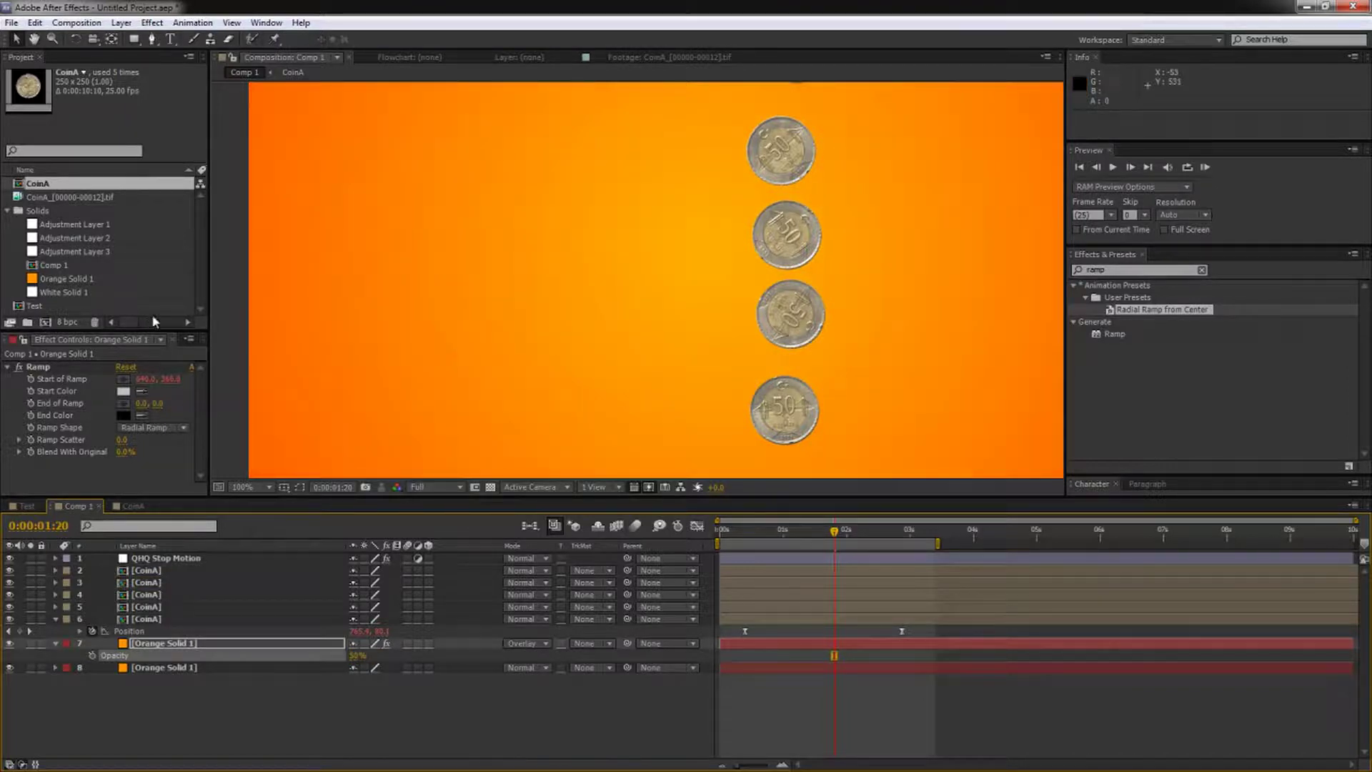
Step: Import Paper Texture.psd from the Footage folder and place it in Comp 1 directly above the orange solids
left_click_drag(156, 330, 156, 399)
double_click(61, 353)
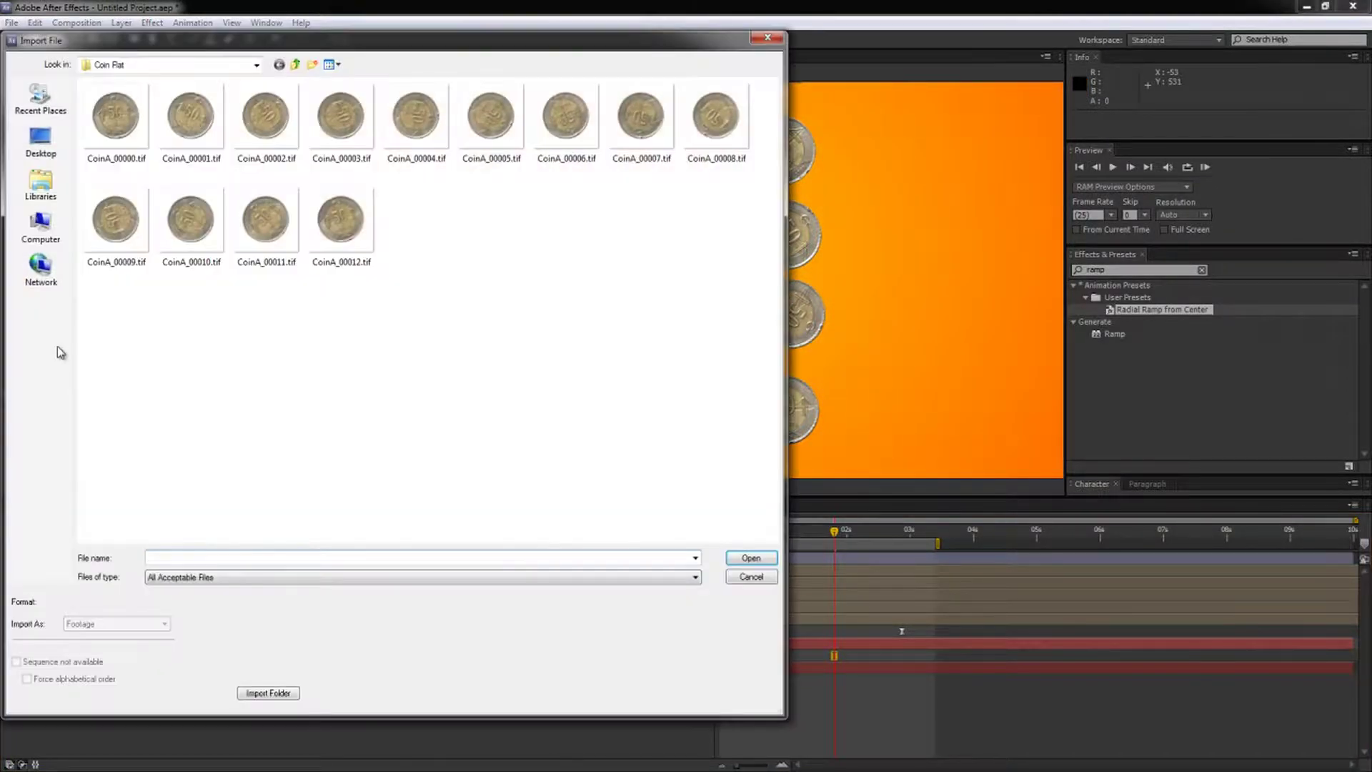
left_click(295, 64)
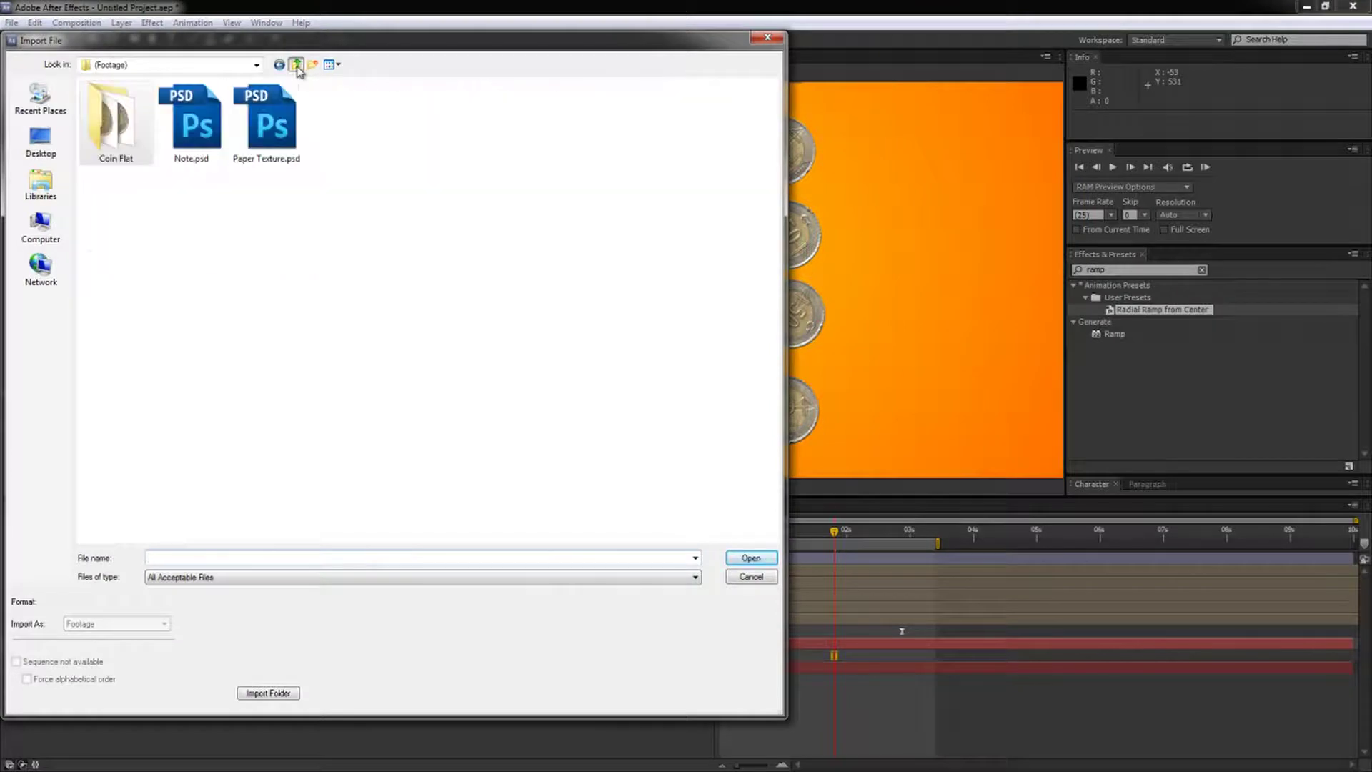
double_click(246, 119)
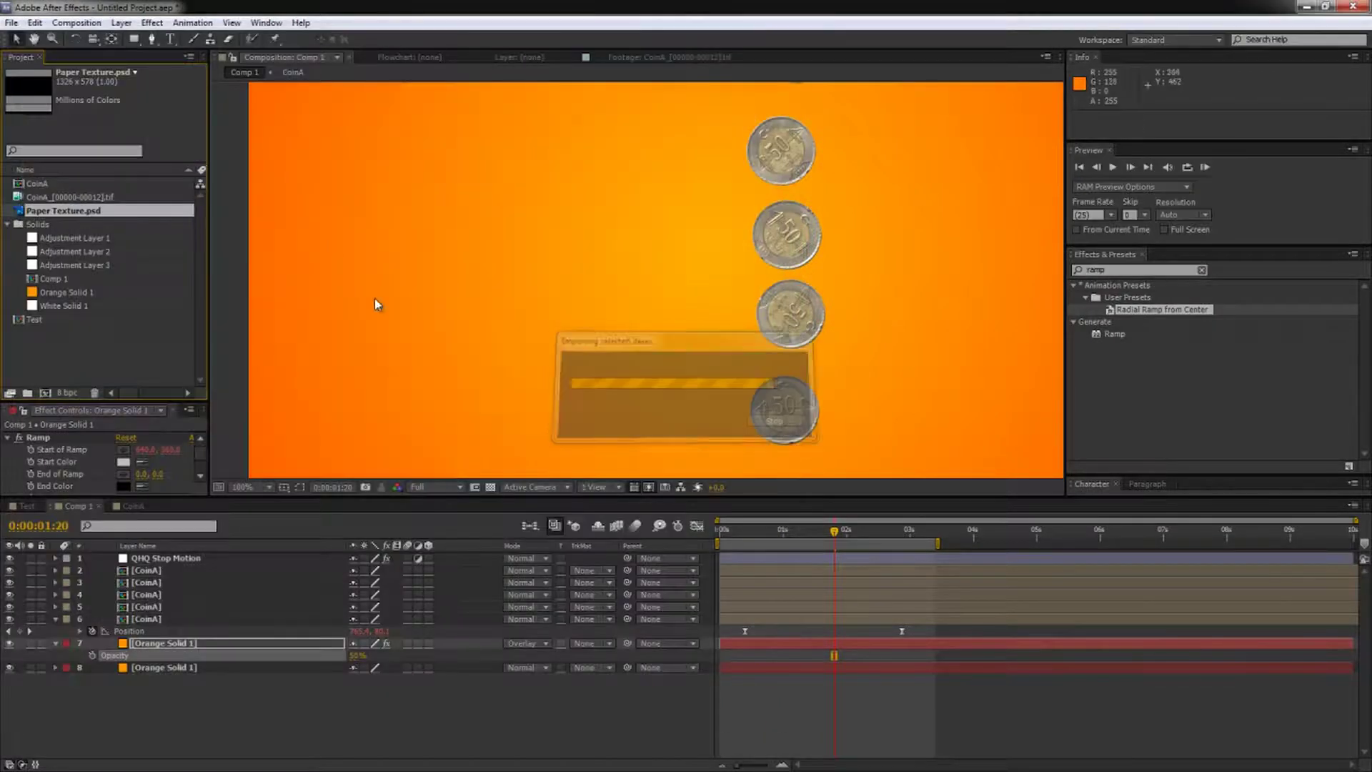
left_click_drag(62, 217, 167, 645)
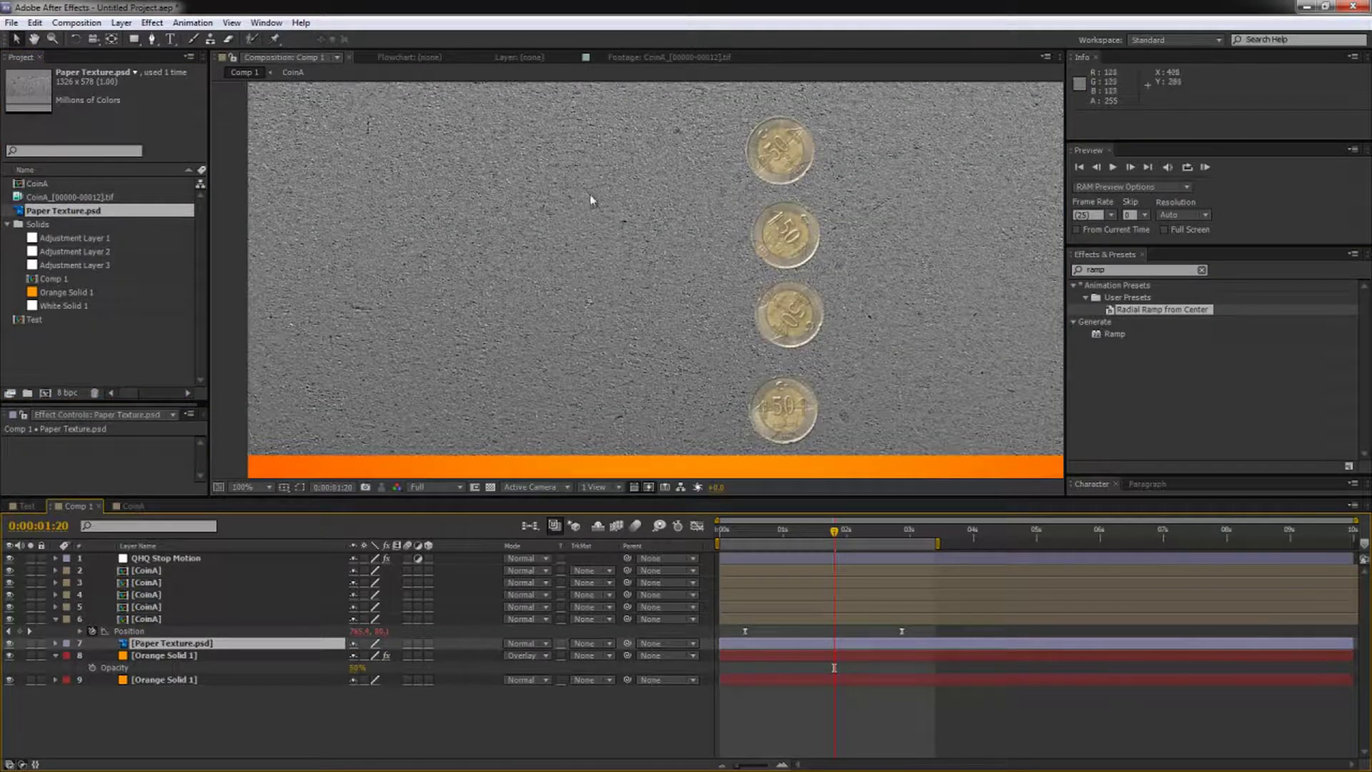
Step: Set the Paper Texture layer to Overlay mode at 75% opacity and move it between the two orange solids
left_click(530, 643)
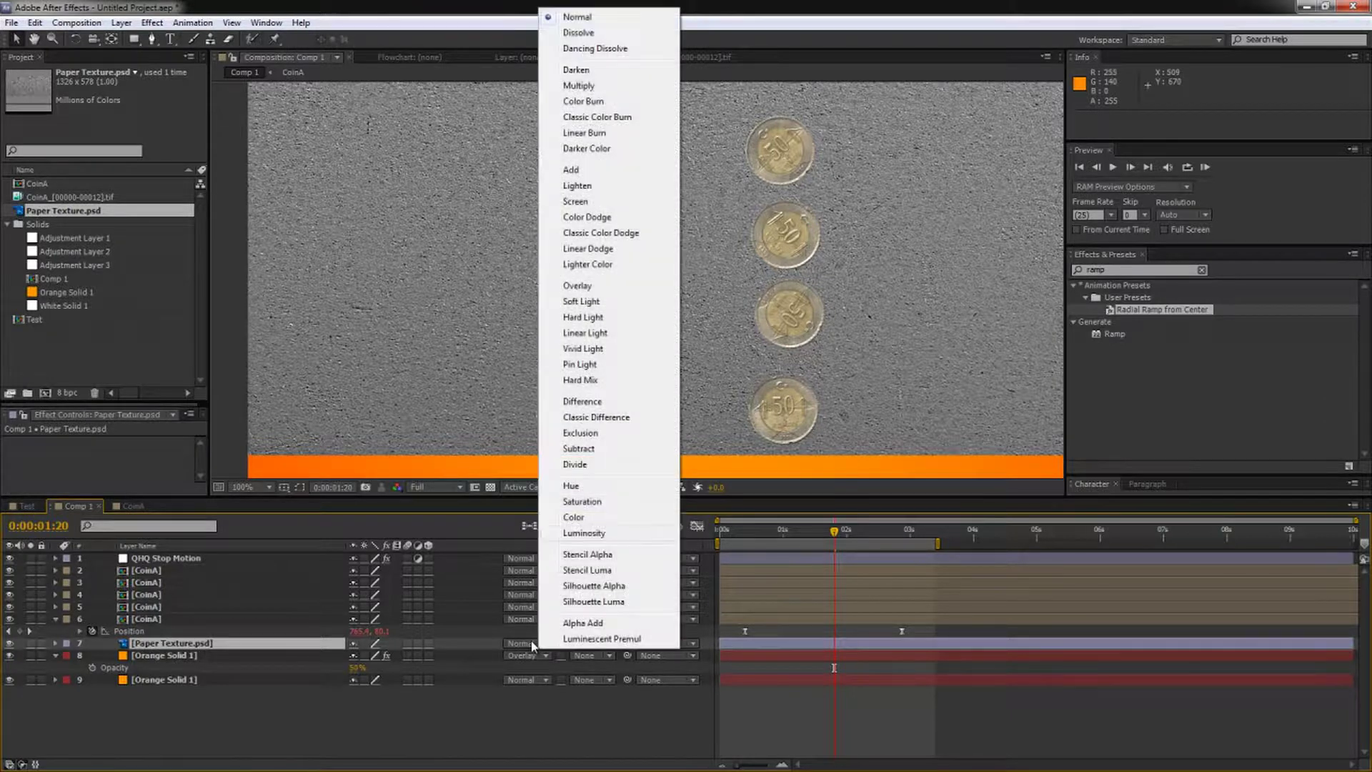
left_click(587, 289)
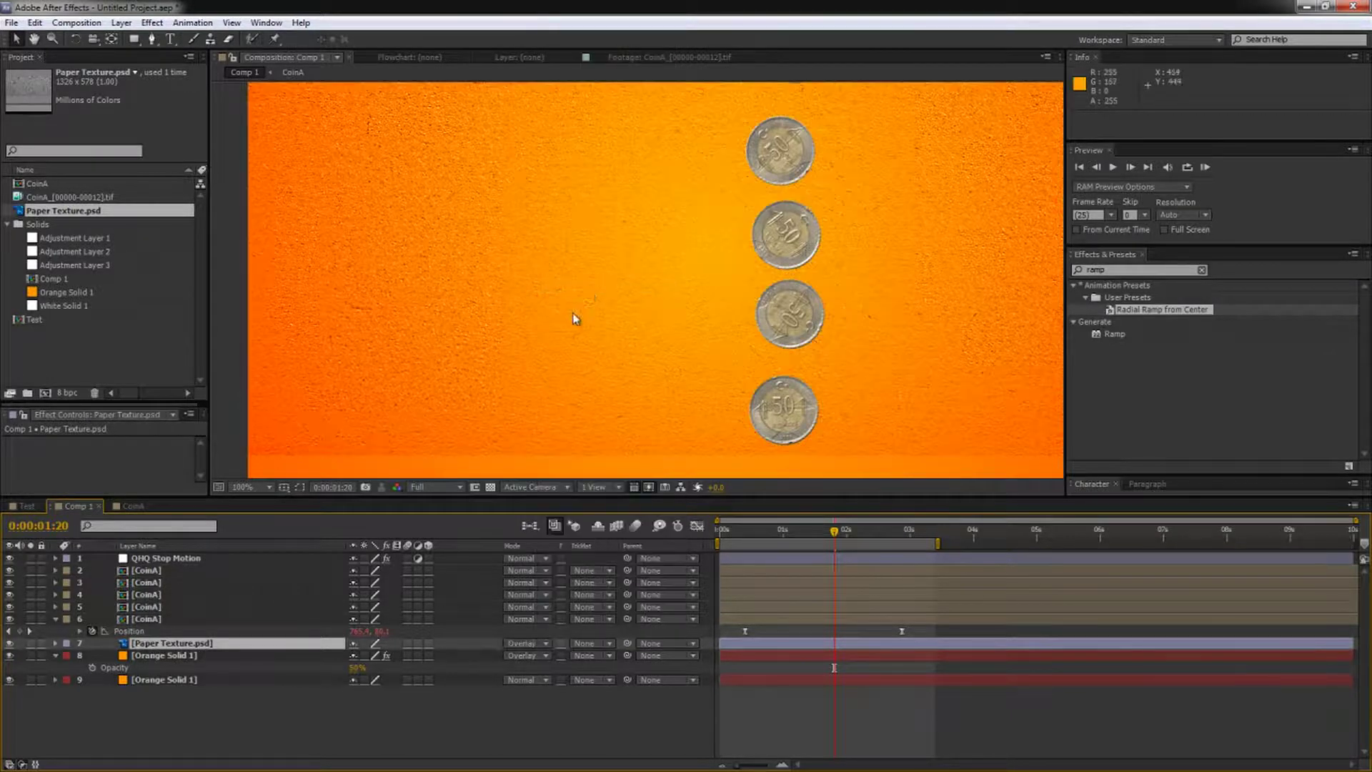
key("t")
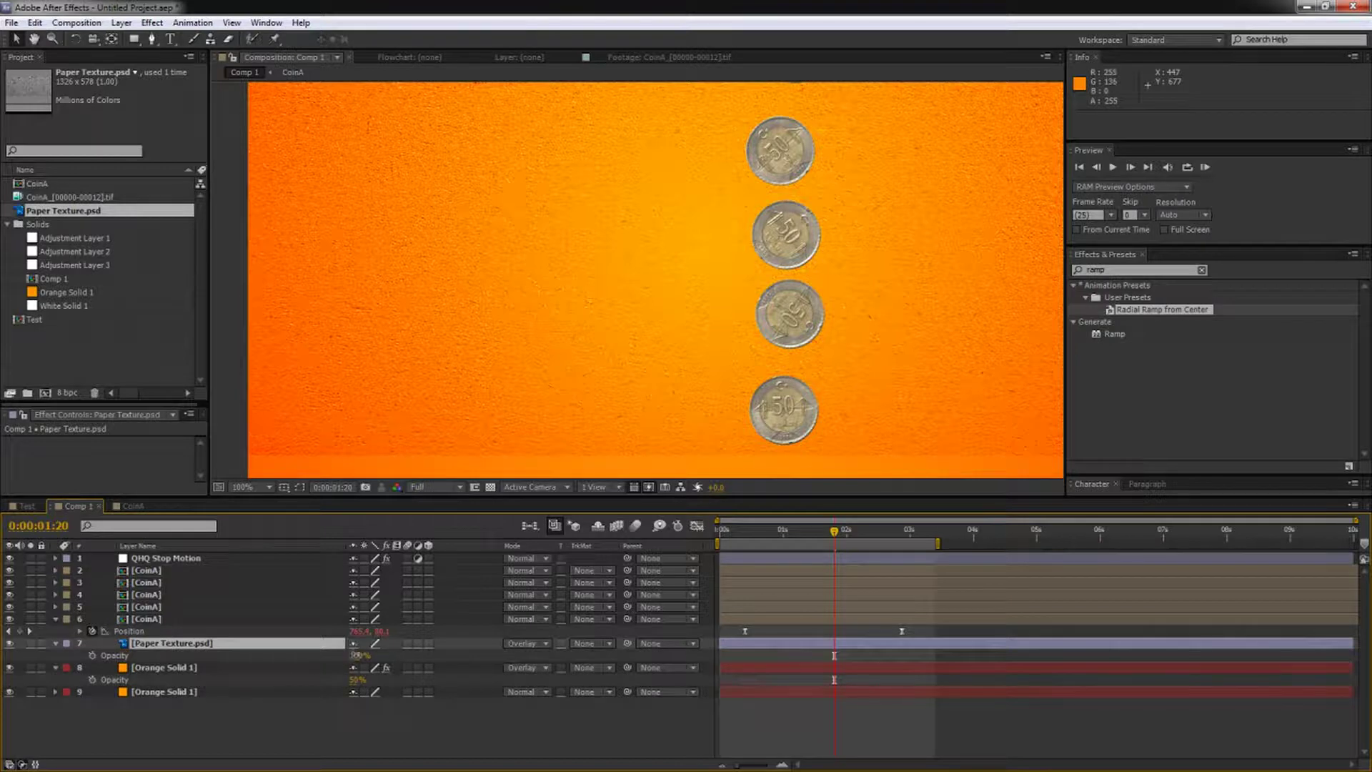
left_click(359, 656)
type("30")
key("Return")
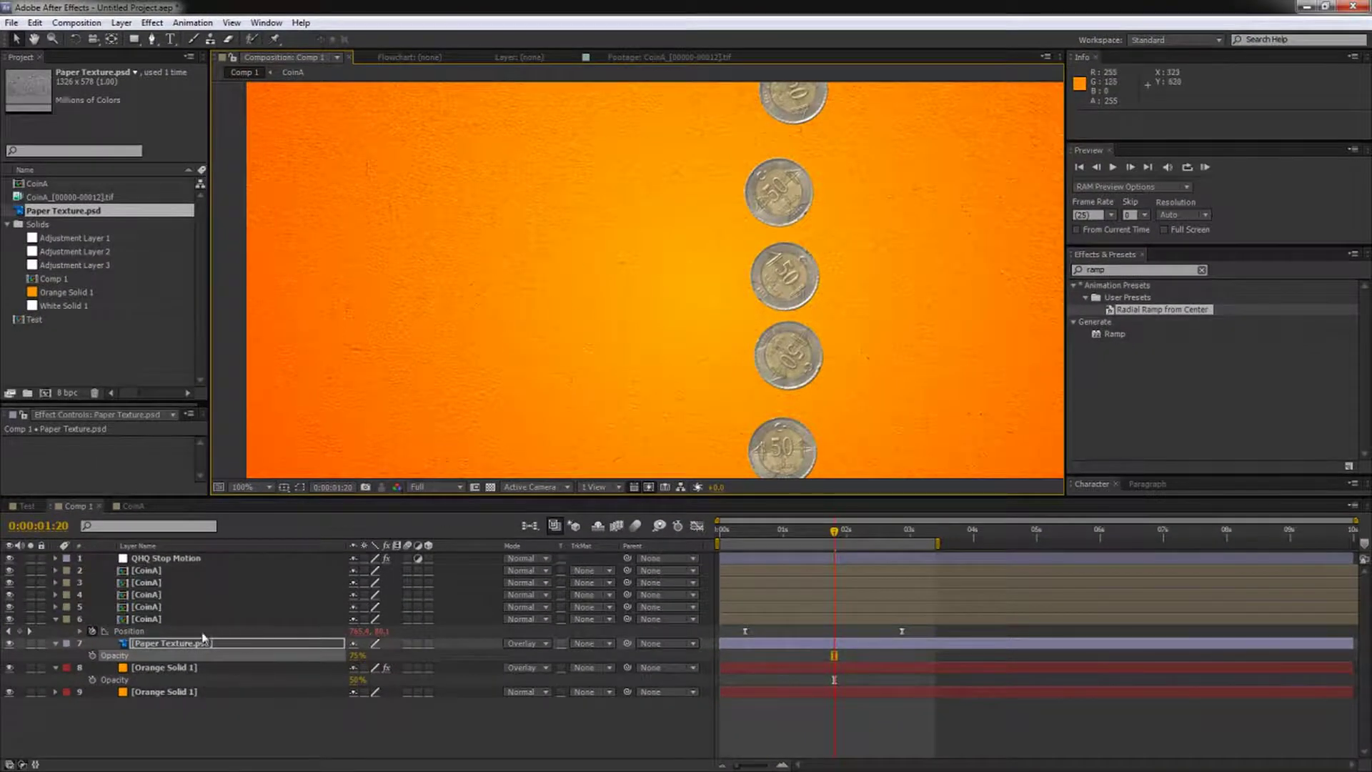
left_click_drag(203, 638, 185, 679)
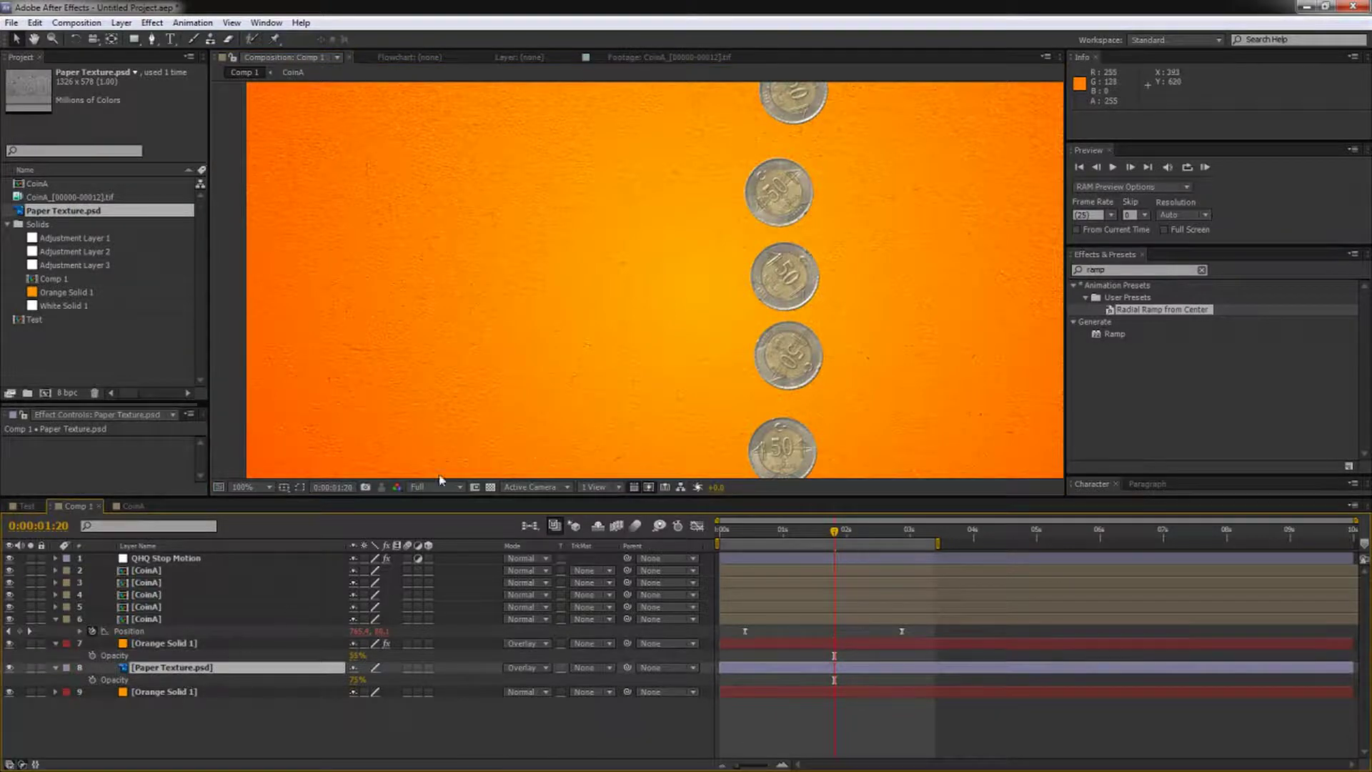
Step: Solo the Paper Texture layer and create a new full-height orange solid half the composition's width
left_click(31, 669)
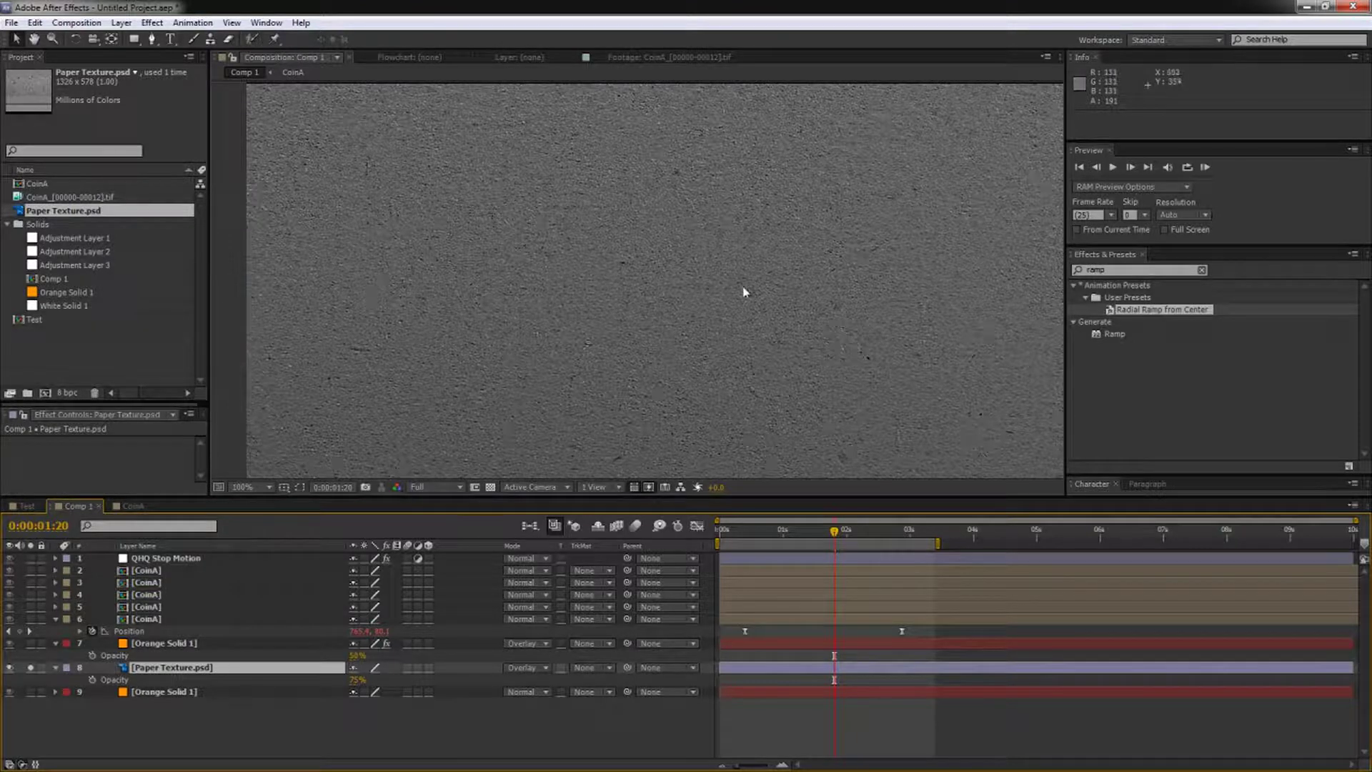
key("ctrl+y")
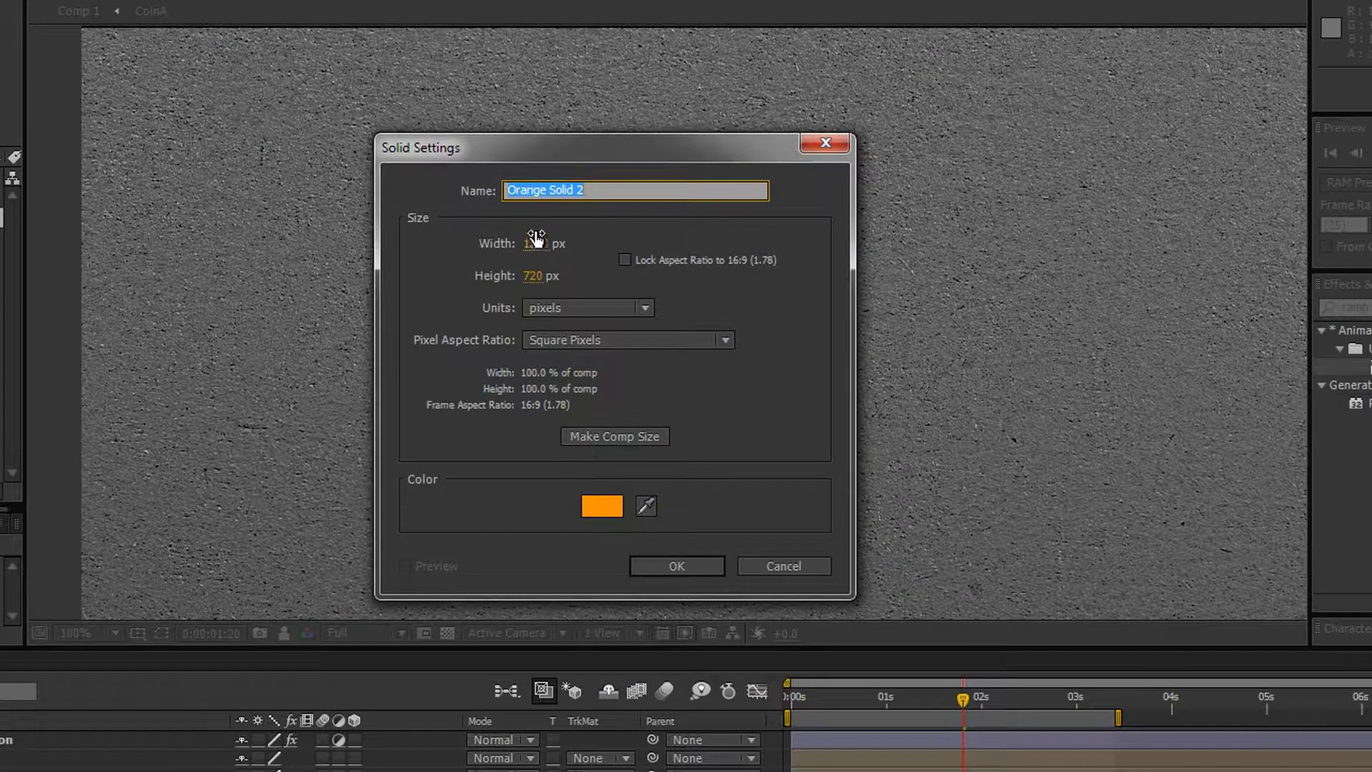
left_click(536, 240)
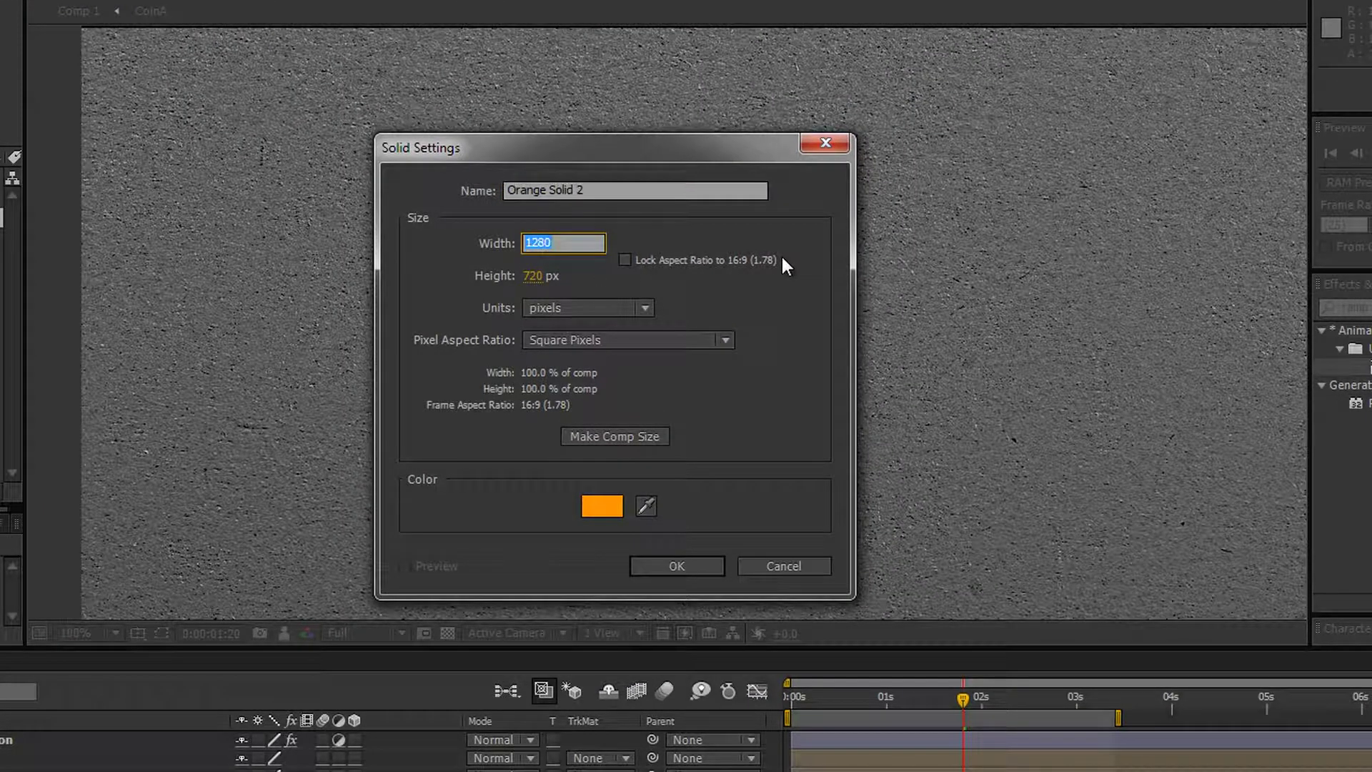
key("End")
type("/5")
left_click(677, 566)
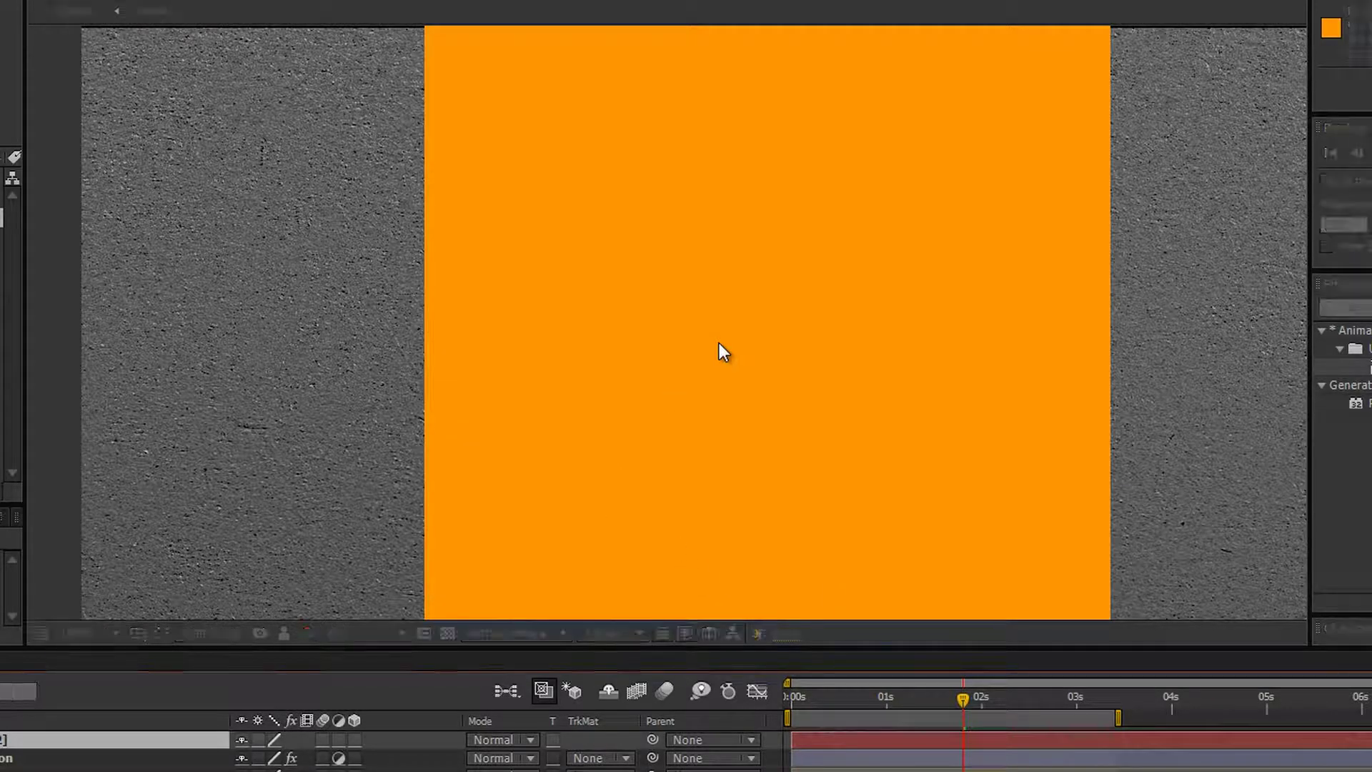
Step: Recolor the half-width orange solid to neutral gray at 50% brightness (808080) and move it over the composition's left half
key("ctrl+shift+y")
left_click(729, 409)
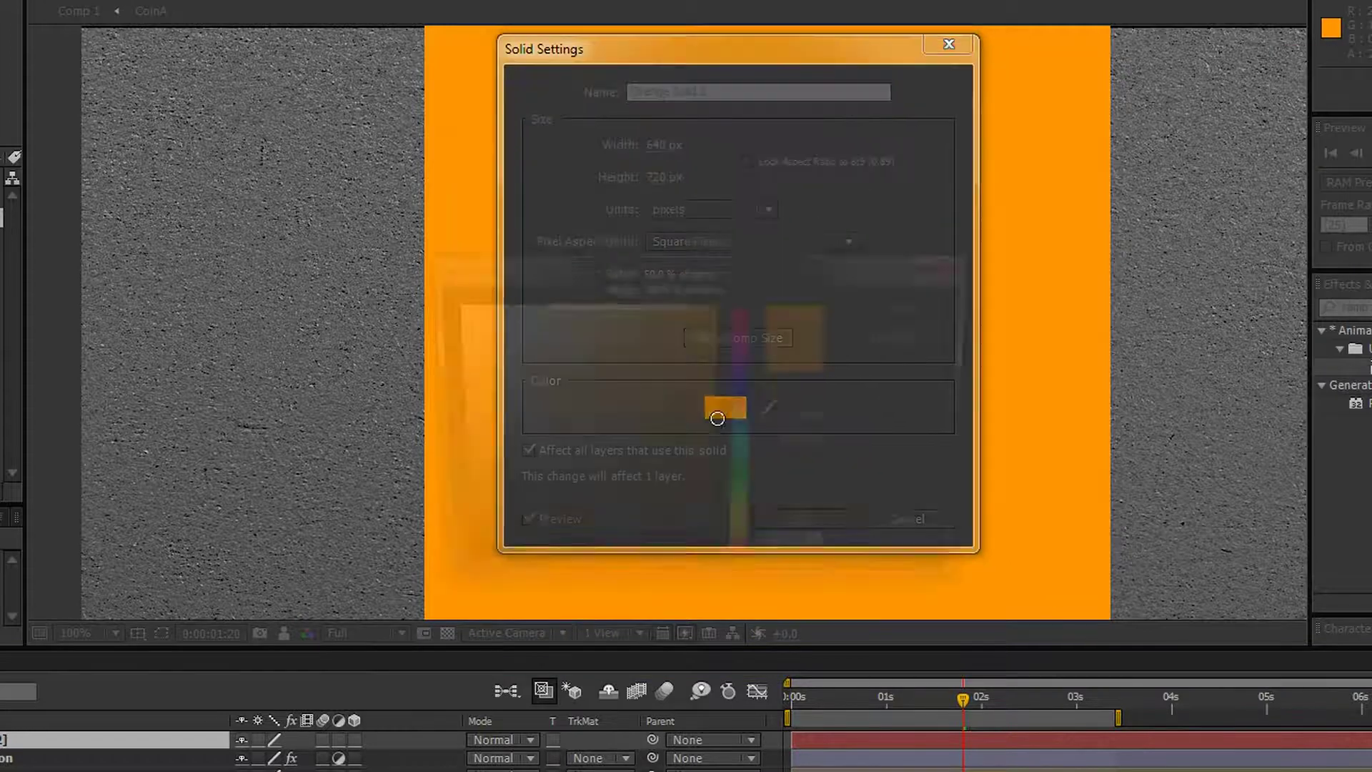
left_click(877, 409)
left_click(161, 452)
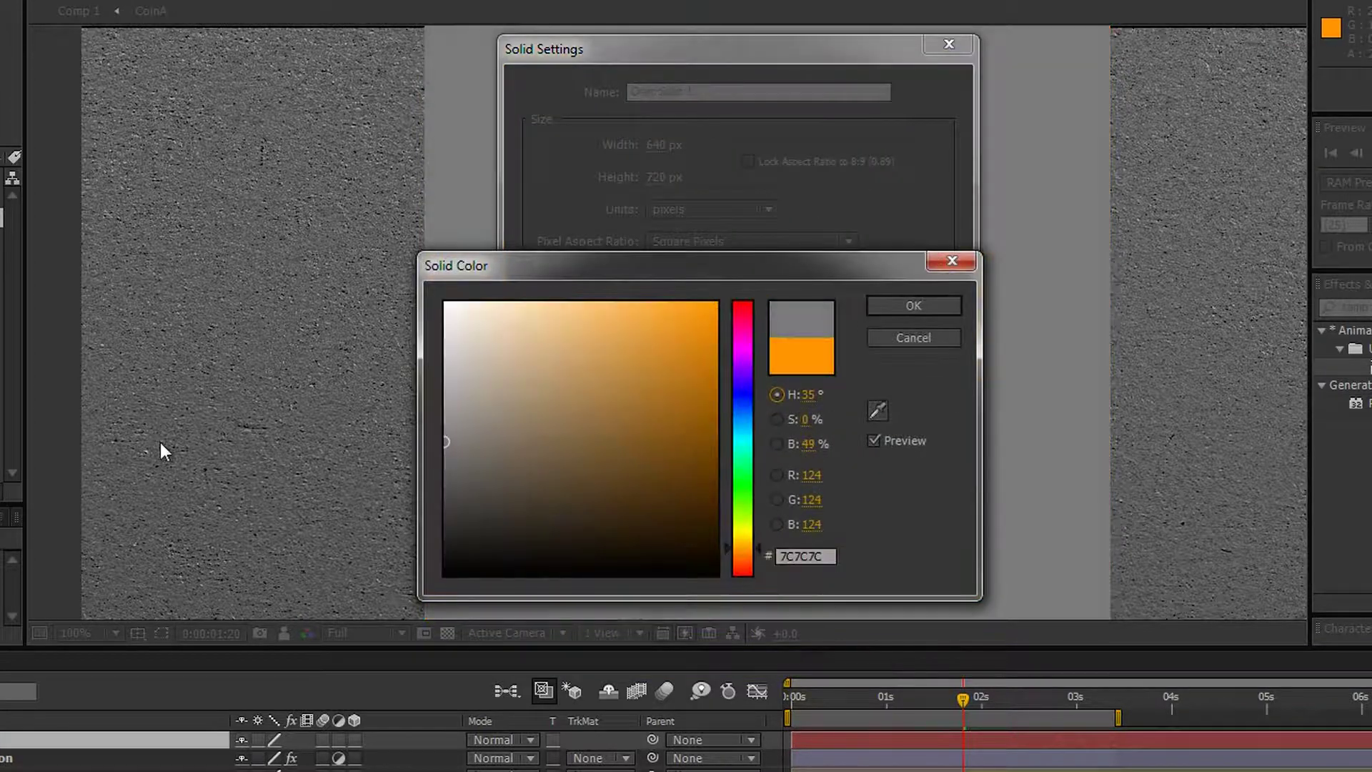
left_click(809, 444)
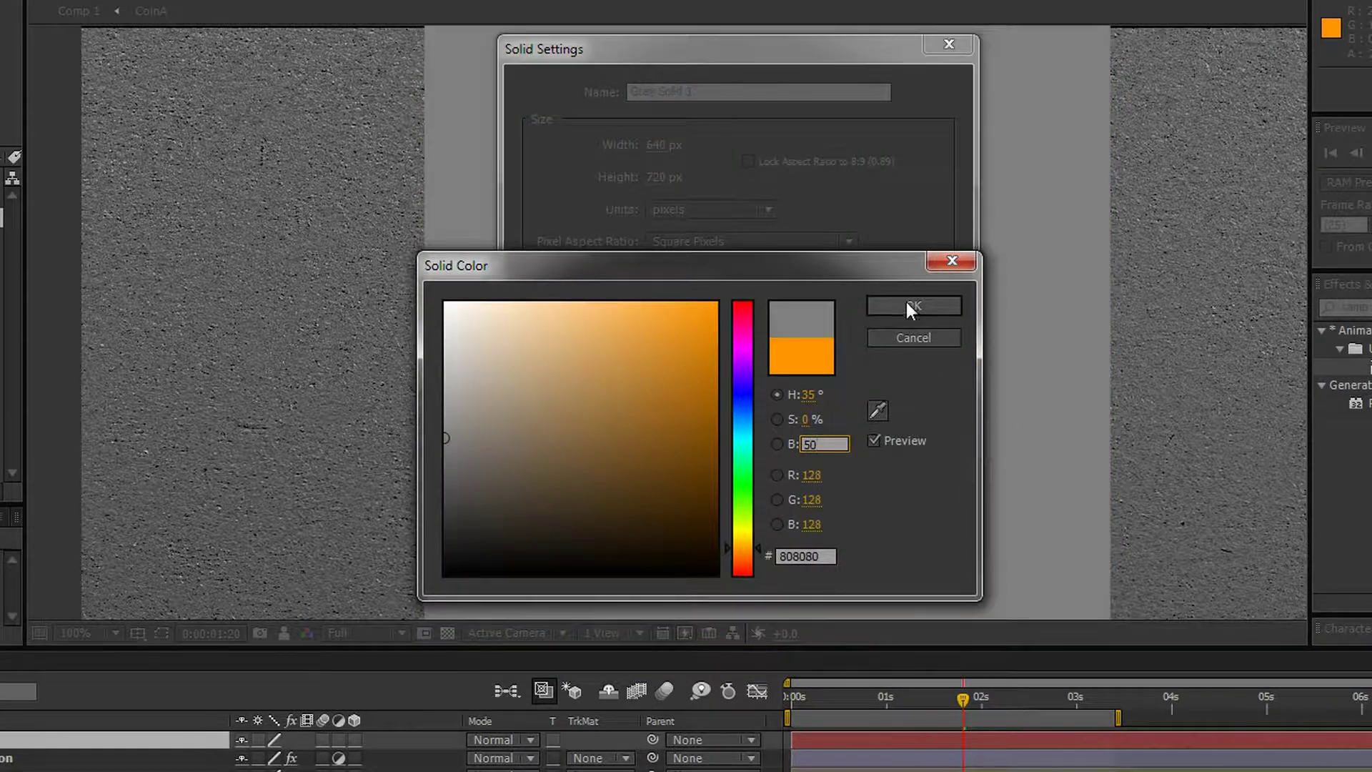
left_click(909, 304)
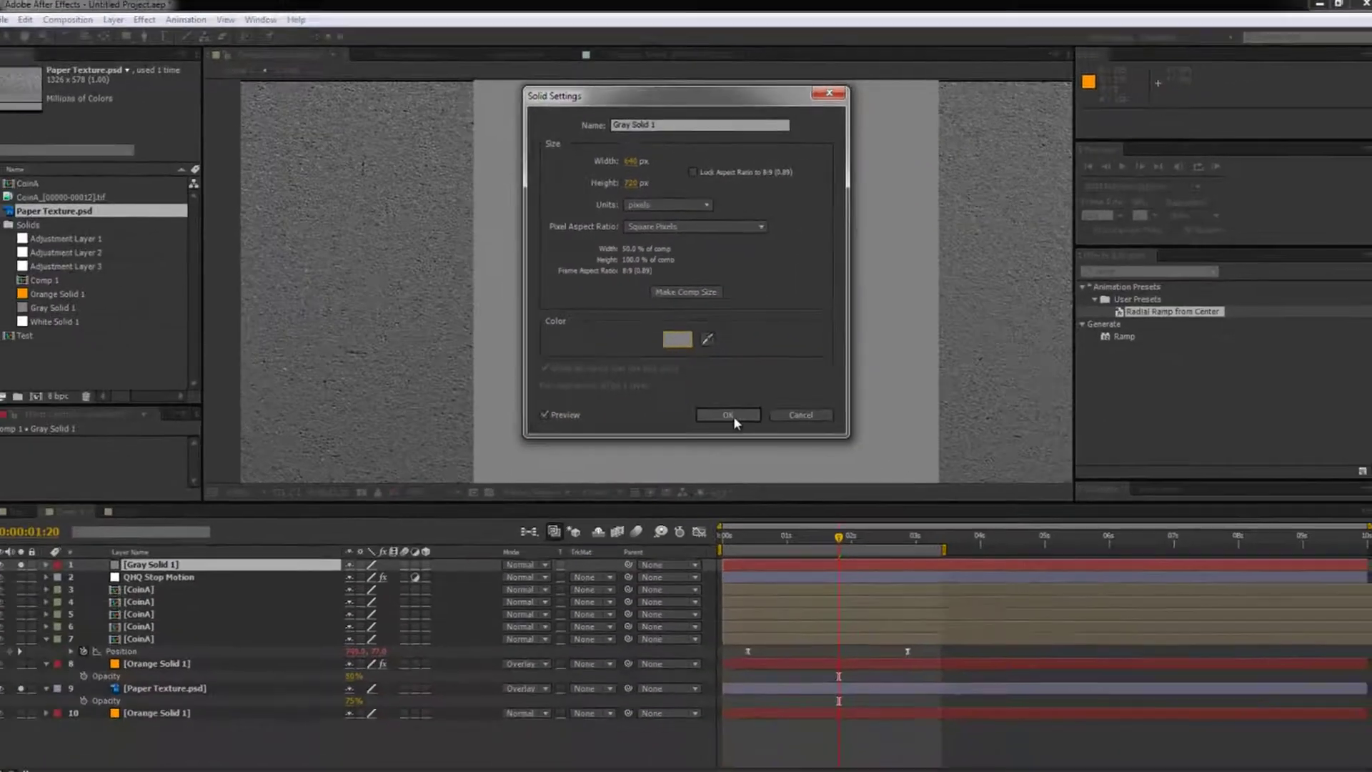
left_click(800, 519)
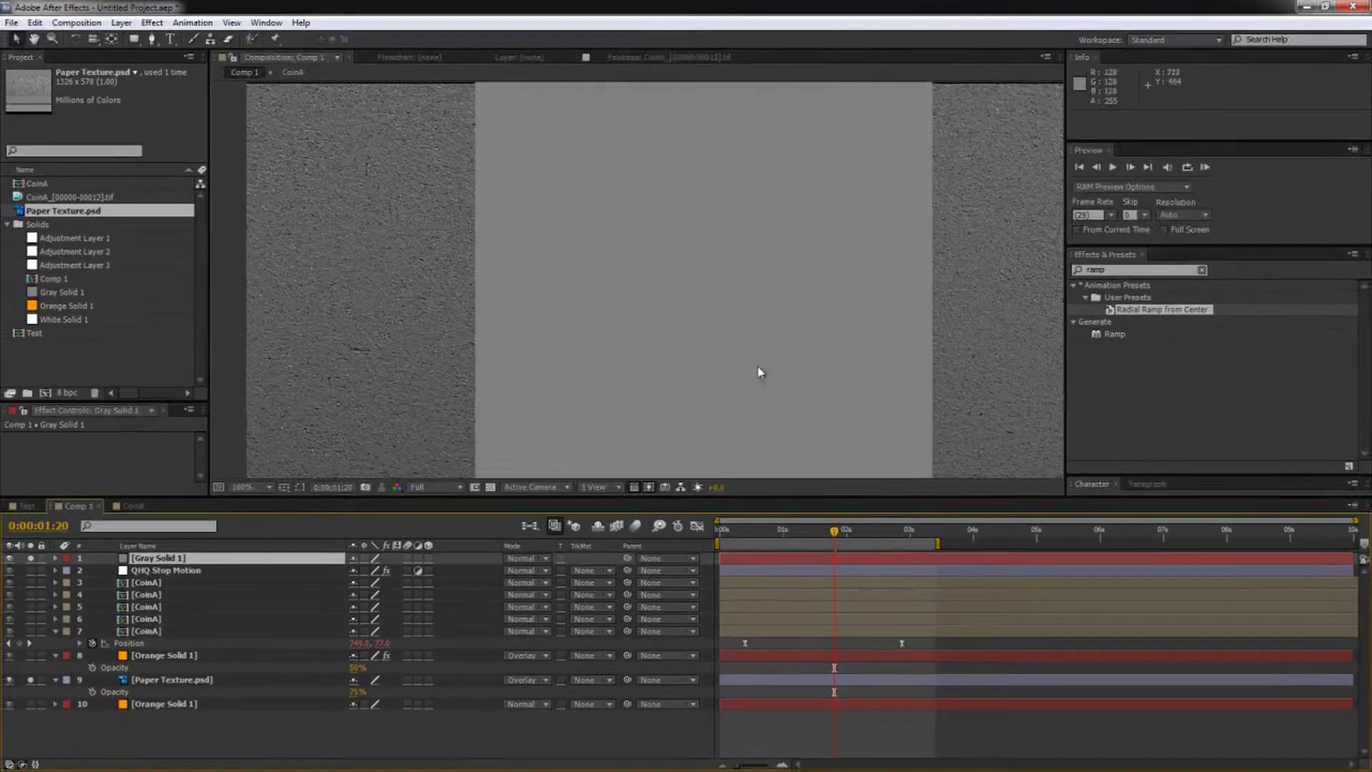
left_click_drag(710, 298, 481, 298)
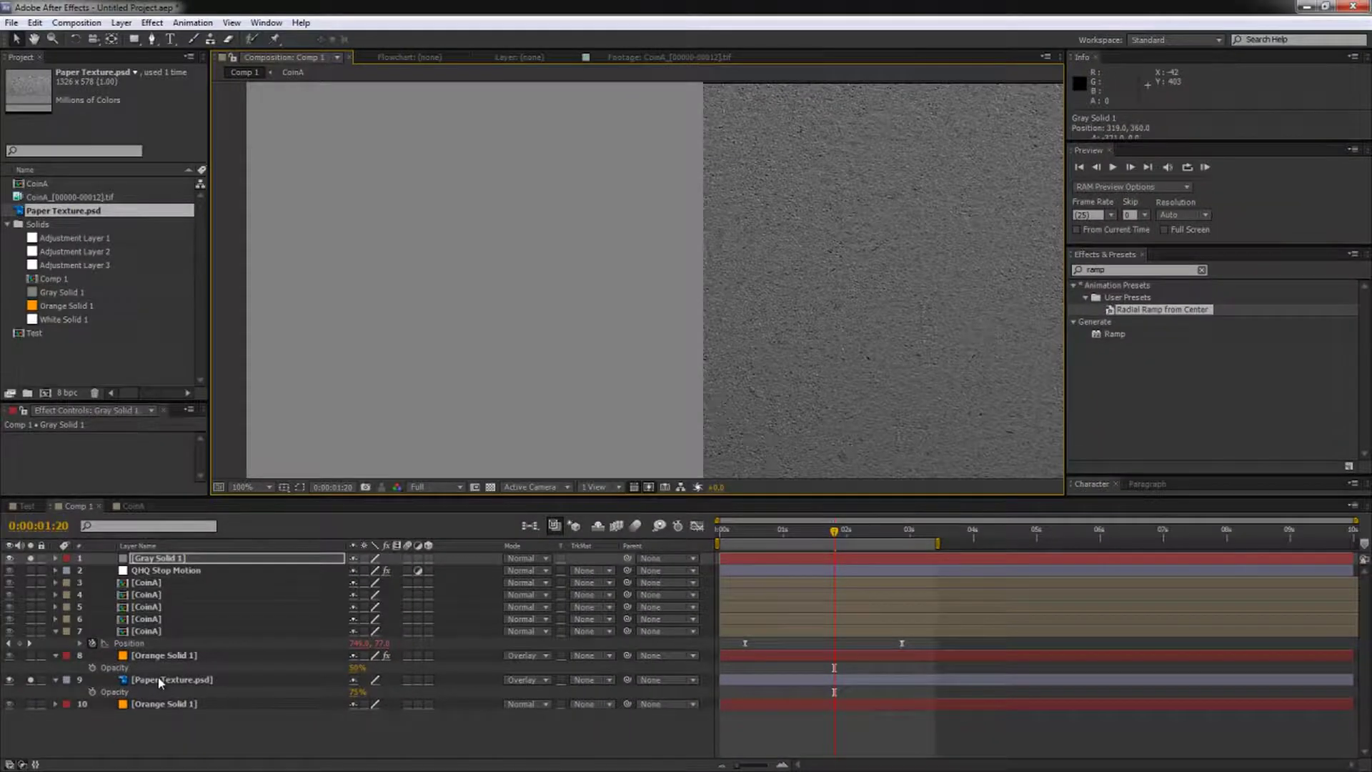
Step: Apply Curves to the Paper Texture layer and brighten it by moving the white point inward along the curve's top edge
right_click(159, 681)
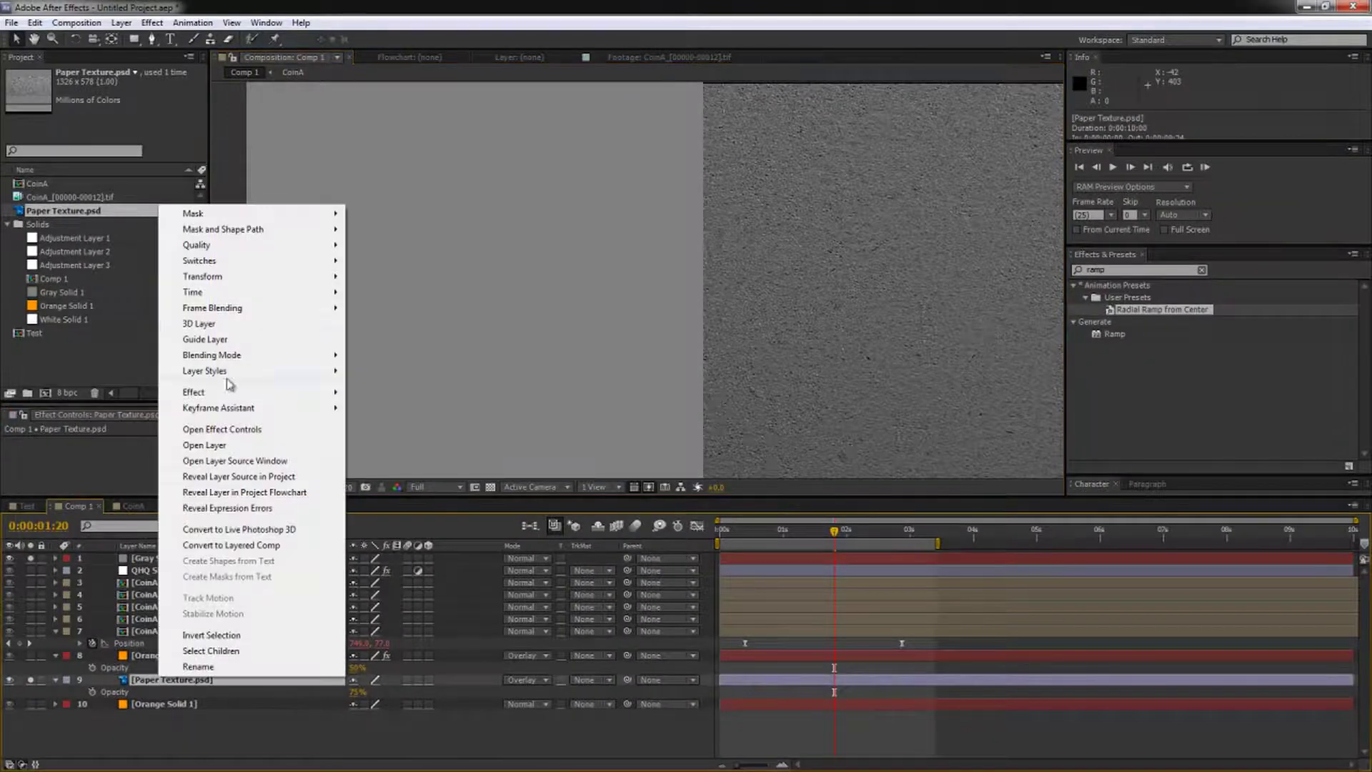
mouse_move(221, 394)
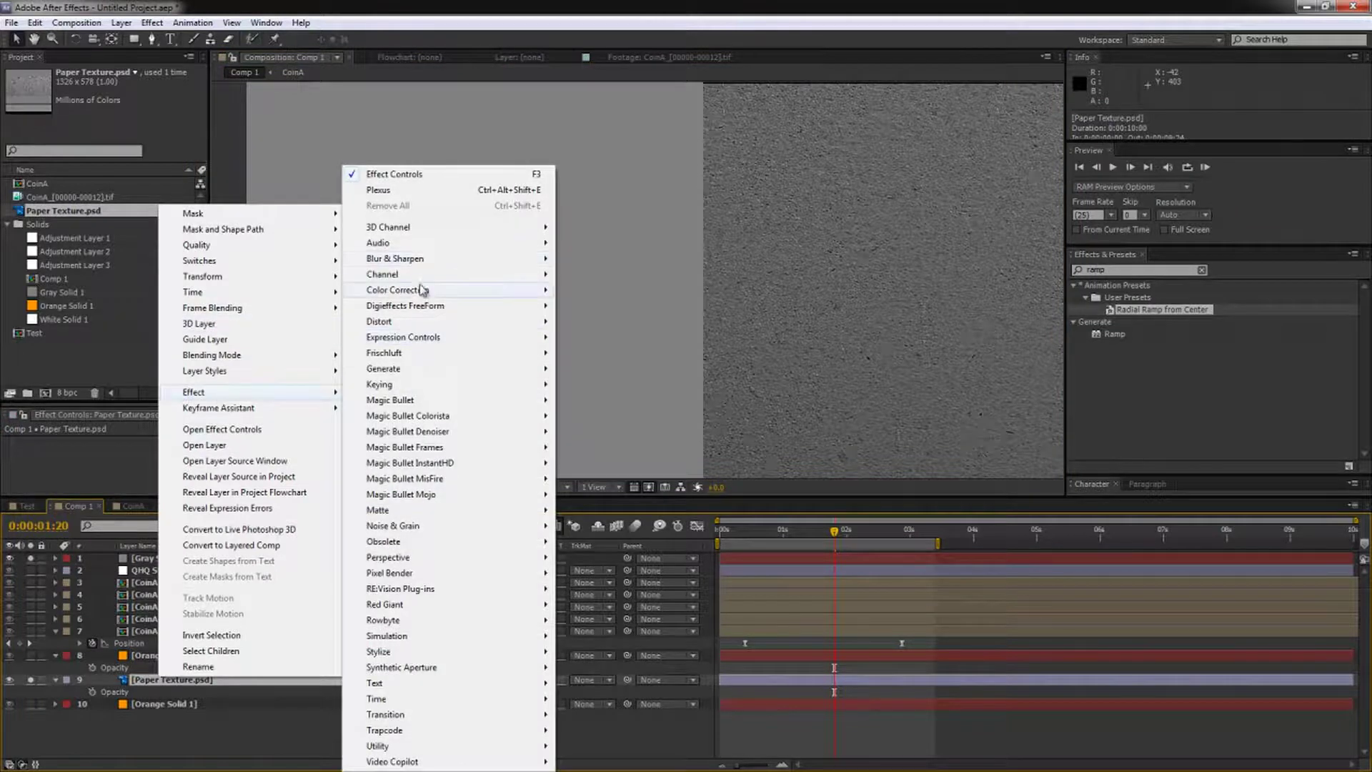
mouse_move(422, 292)
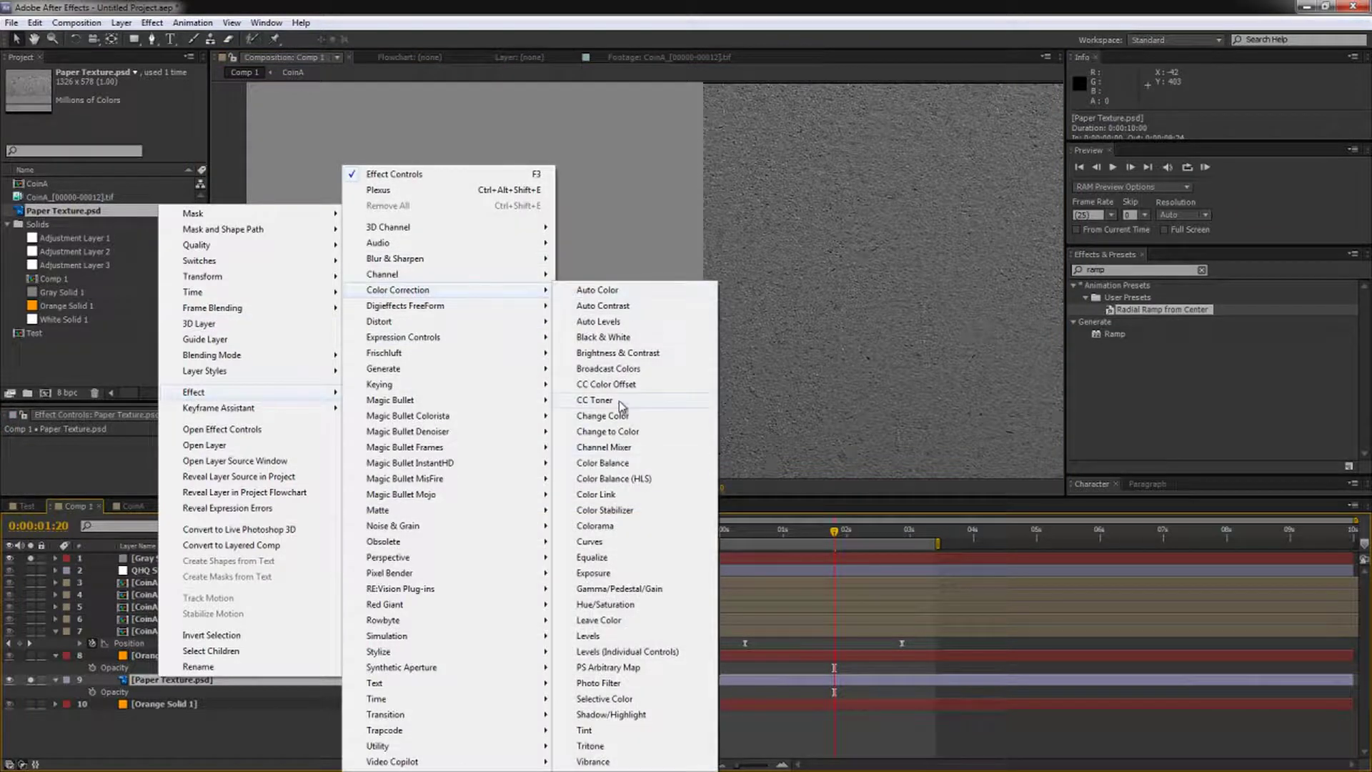
left_click(602, 546)
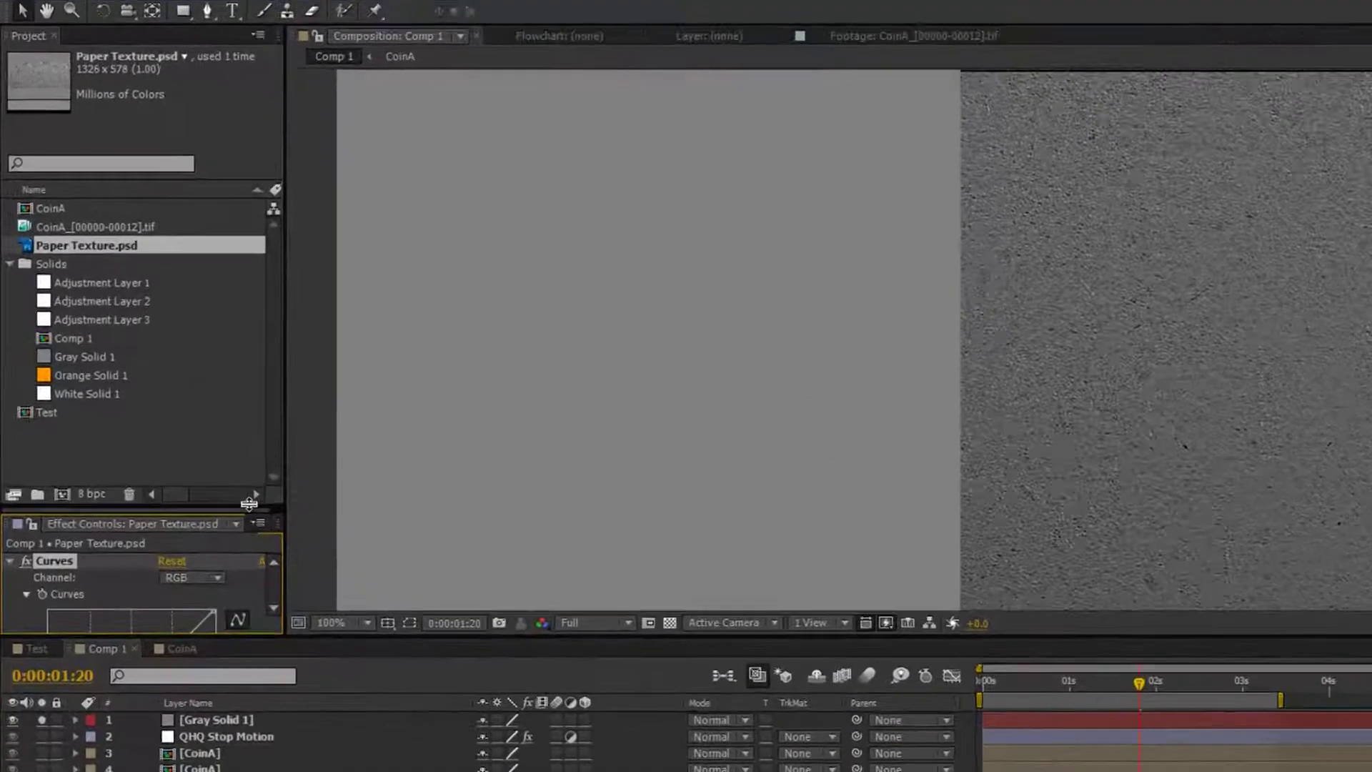
left_click_drag(156, 404, 156, 291)
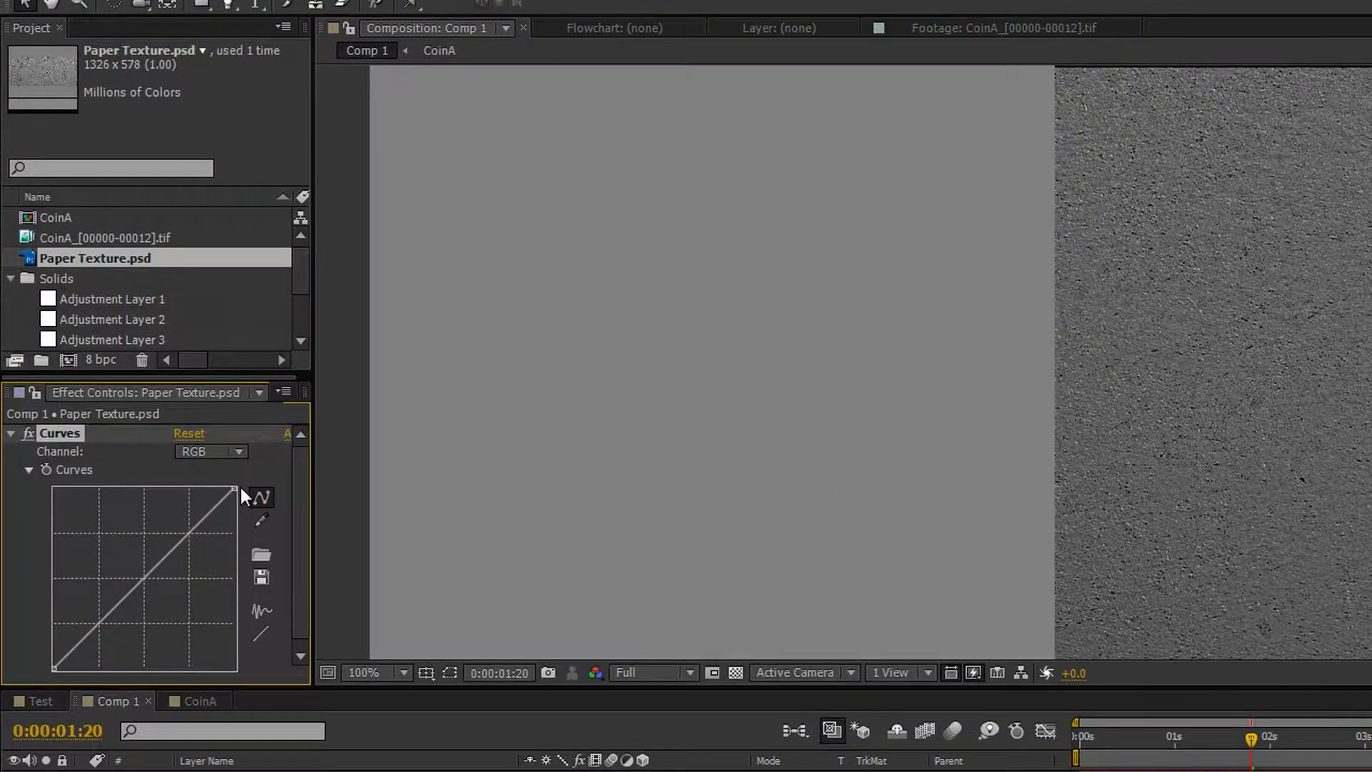
left_click_drag(237, 491, 190, 484)
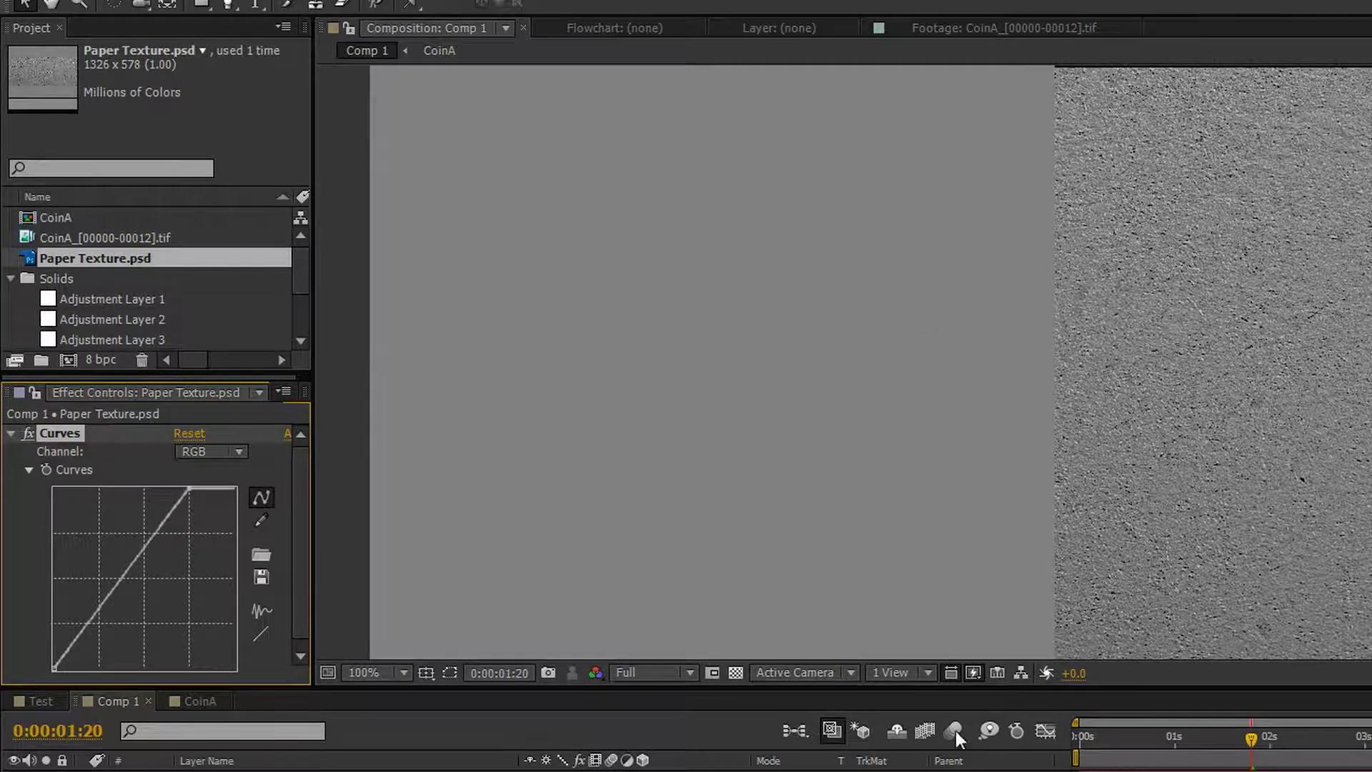
left_click(11, 433)
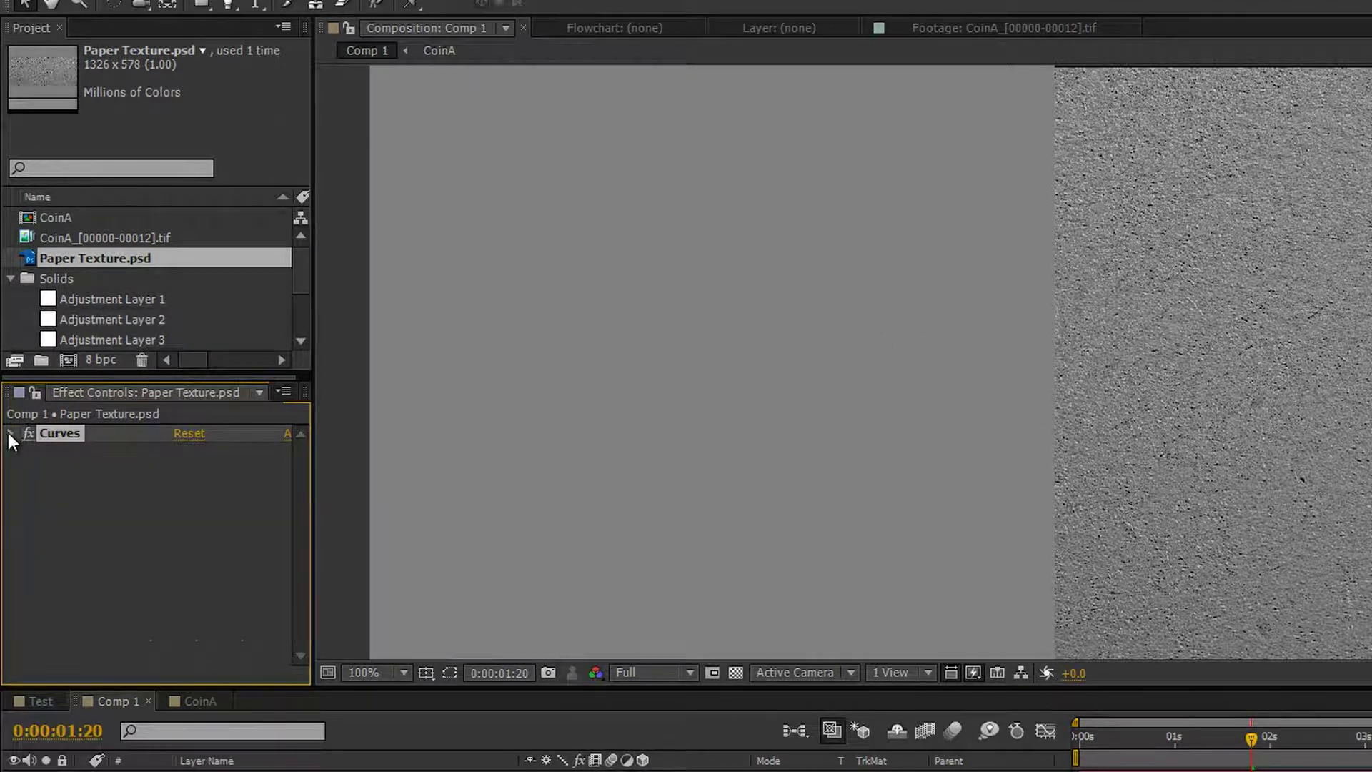
Step: Try a strong Fast Blur with repeated edge pixels on the Paper Texture layer, and delete the blur effect
right_click(123, 543)
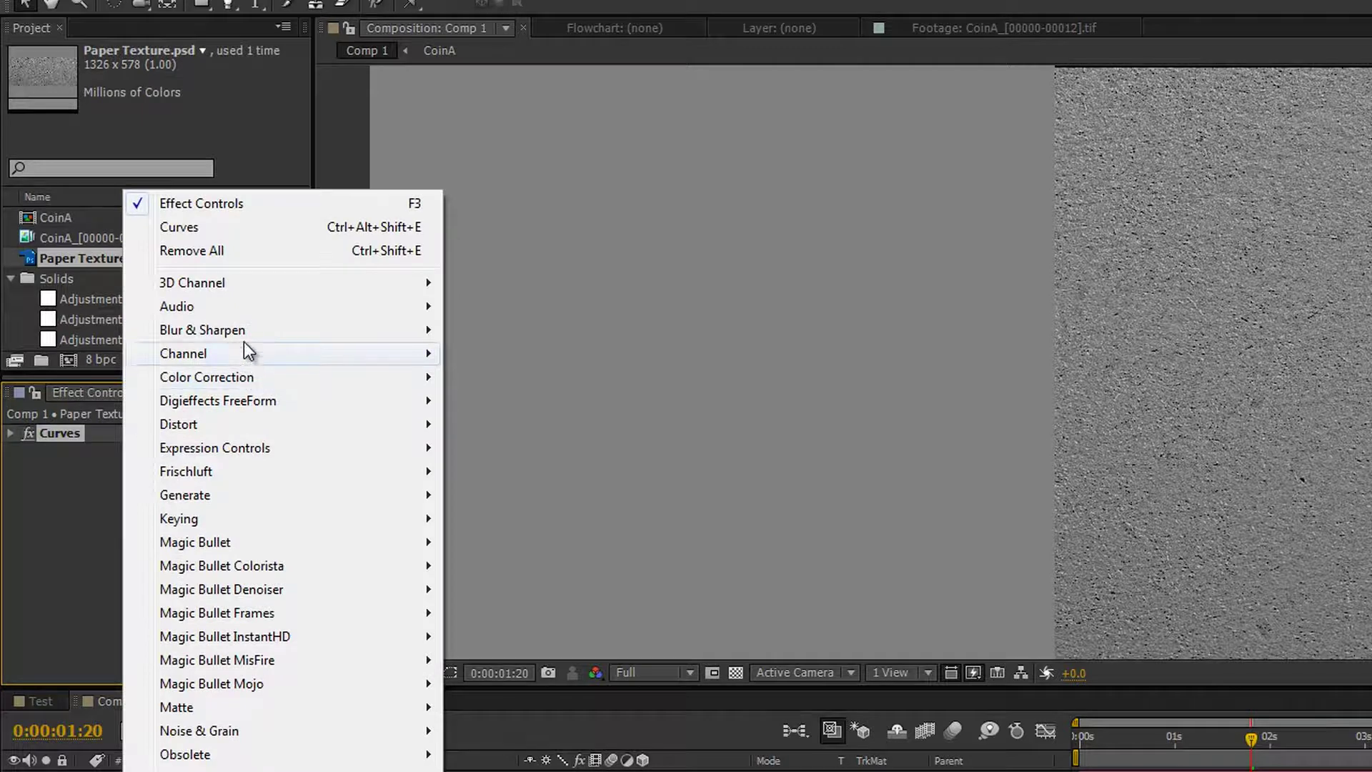
mouse_move(241, 328)
left_click(501, 519)
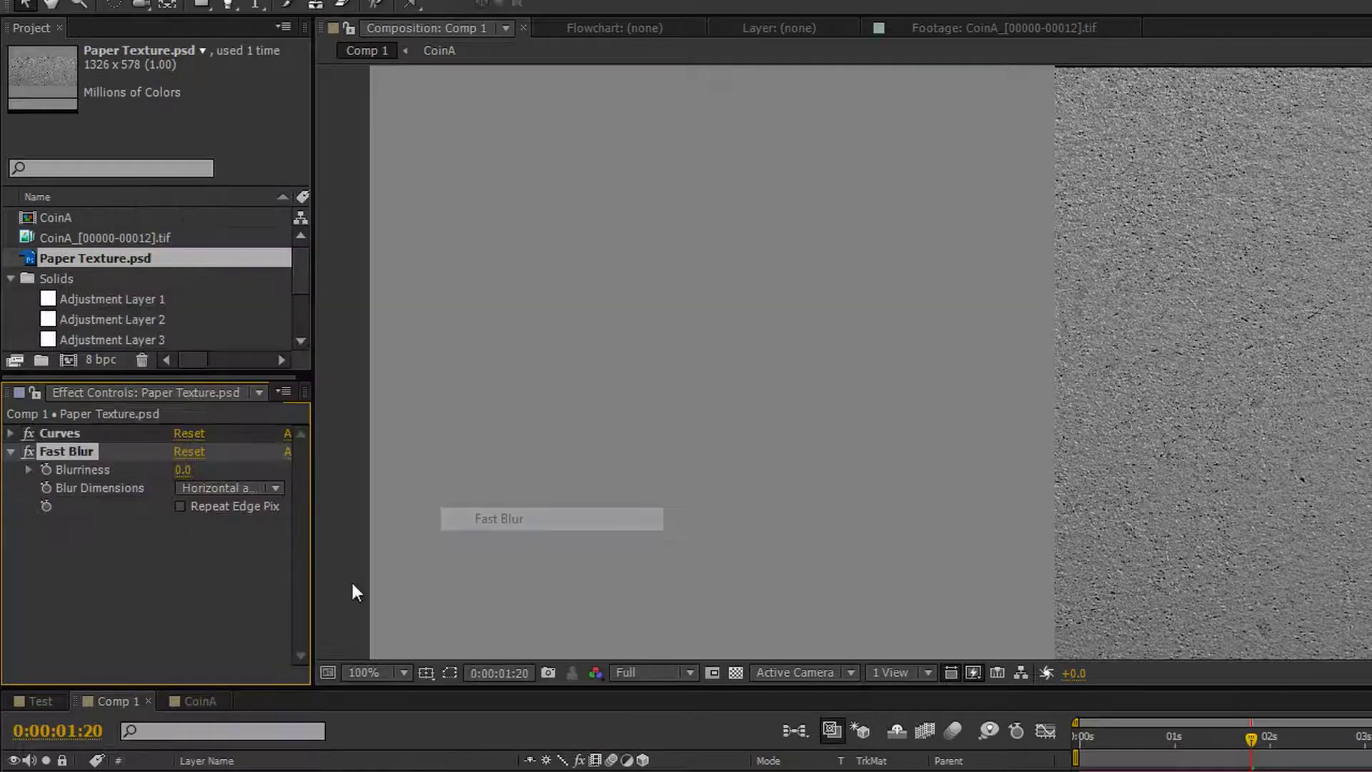
left_click_drag(179, 470, 243, 470)
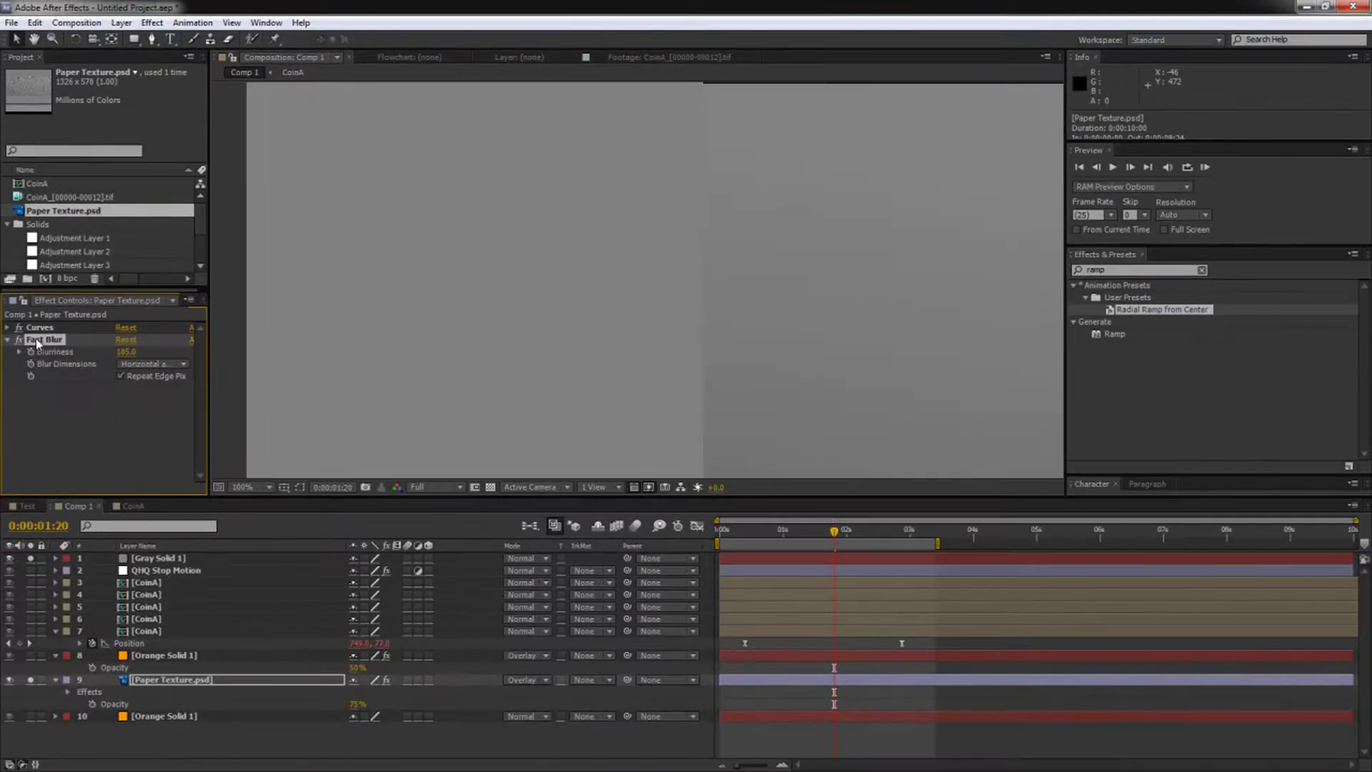
left_click(38, 344)
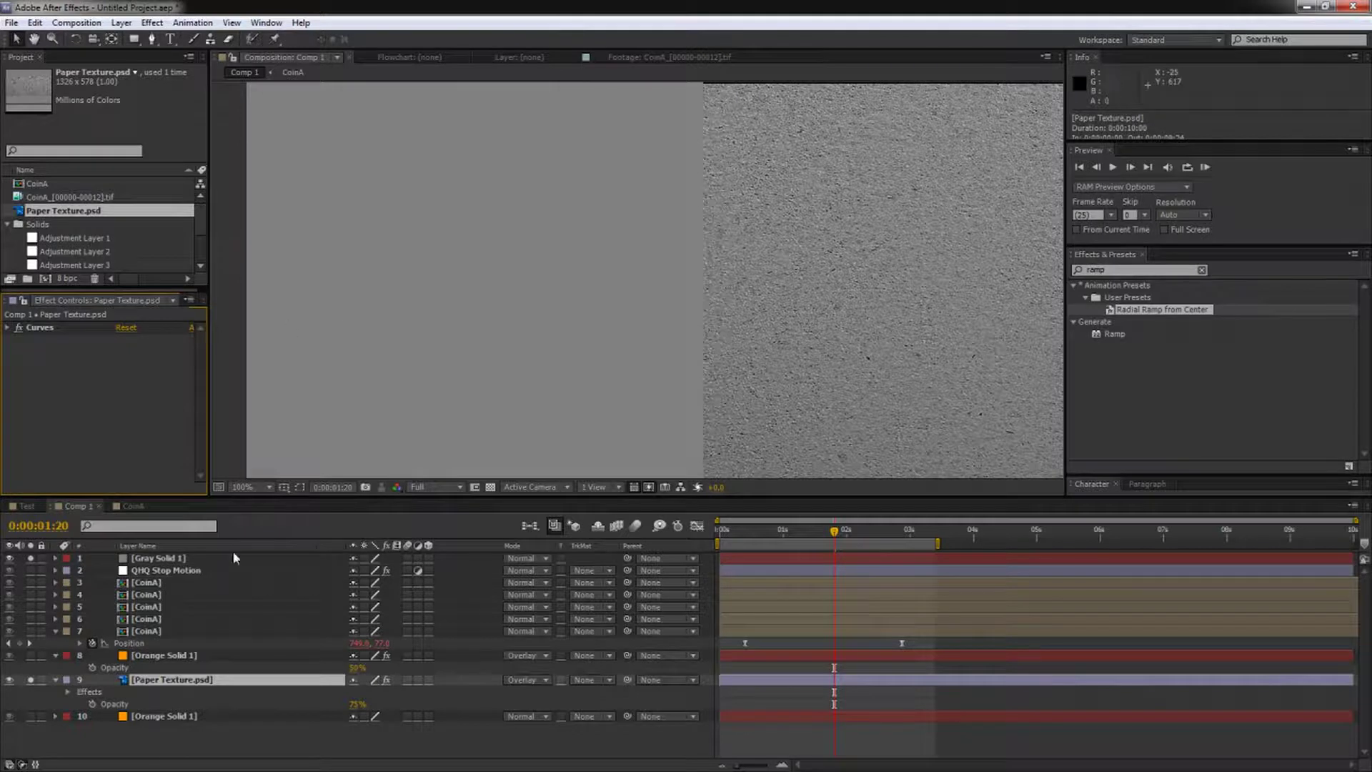
Step: Turn off solo for the Paper Texture and gray solid layers
left_click(144, 563)
left_click(30, 558)
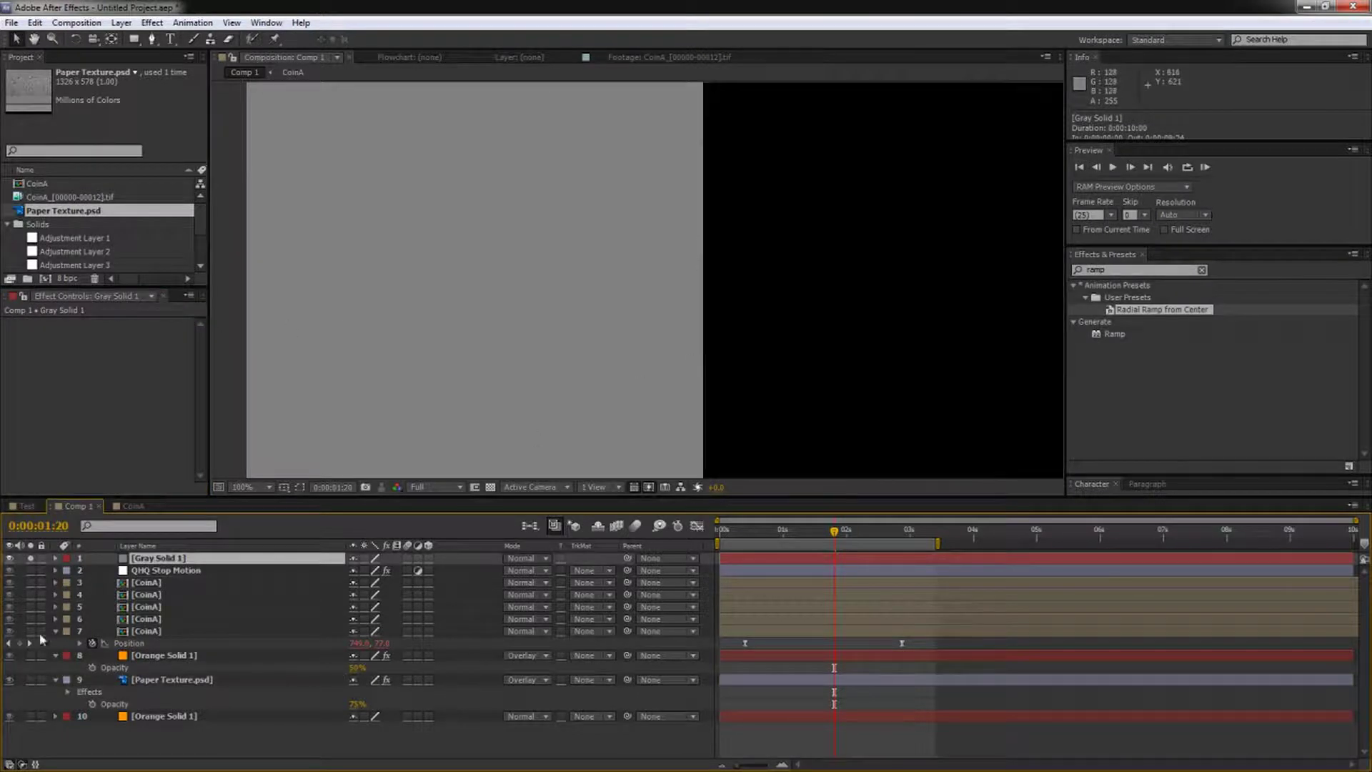
left_click(30, 559)
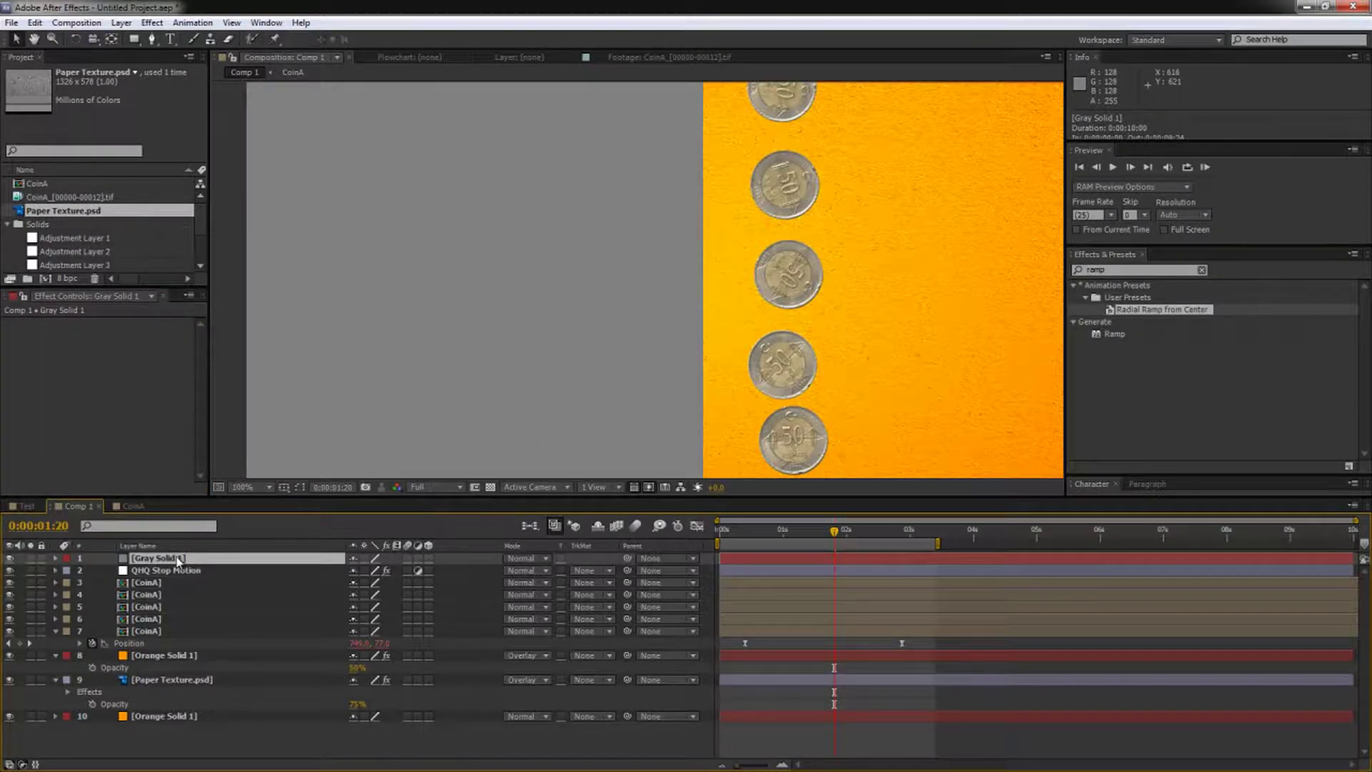
Step: Hide Paper Texture and try the gray solid between the two orange solids in Soft Light mode, followed by Overlay mode
left_click(9, 680)
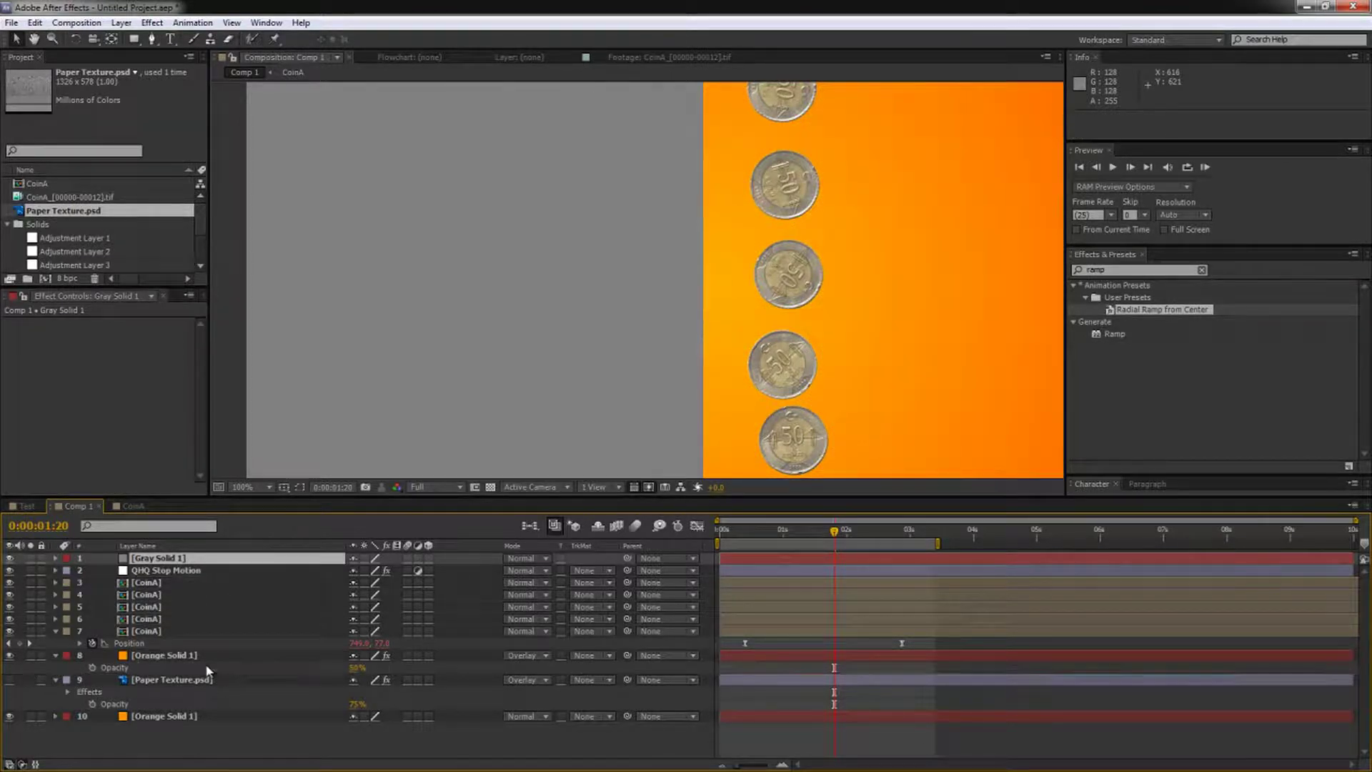
left_click_drag(207, 671, 207, 672)
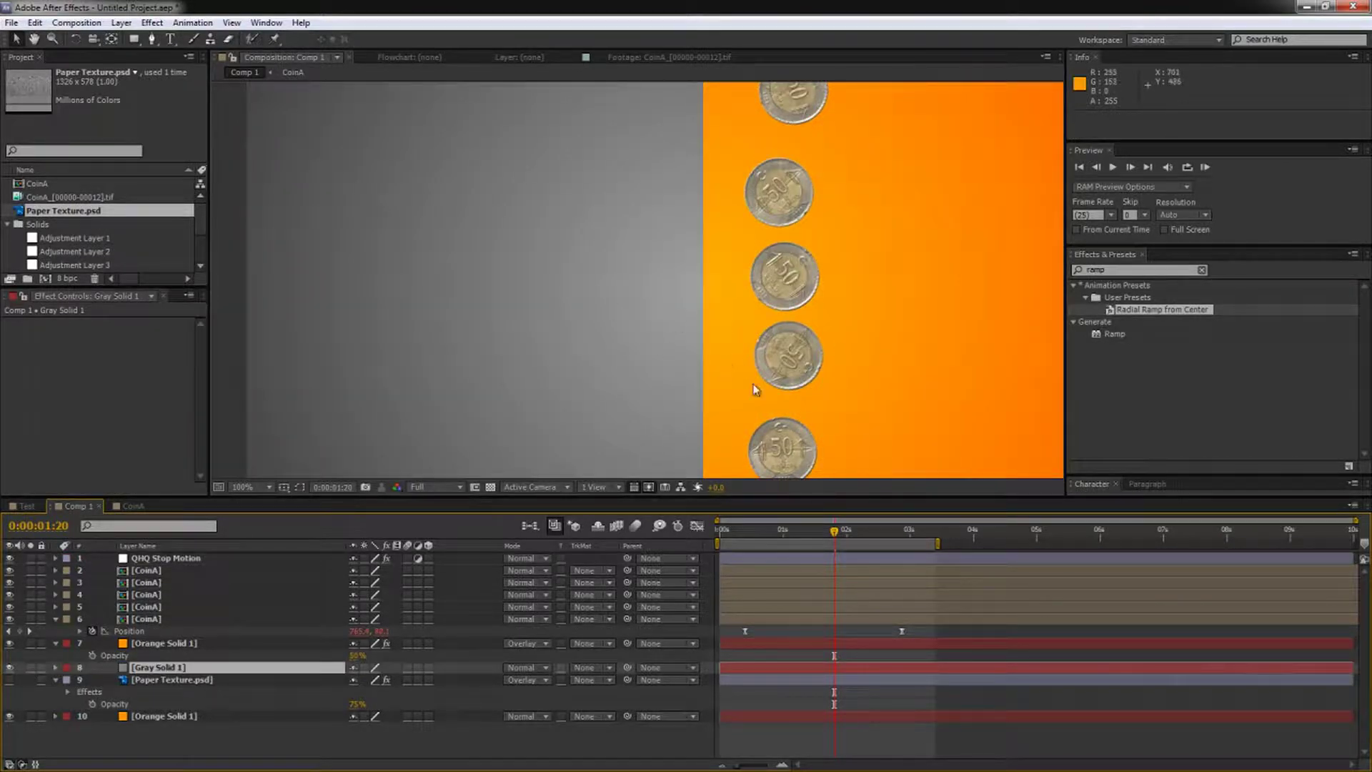
left_click(152, 669)
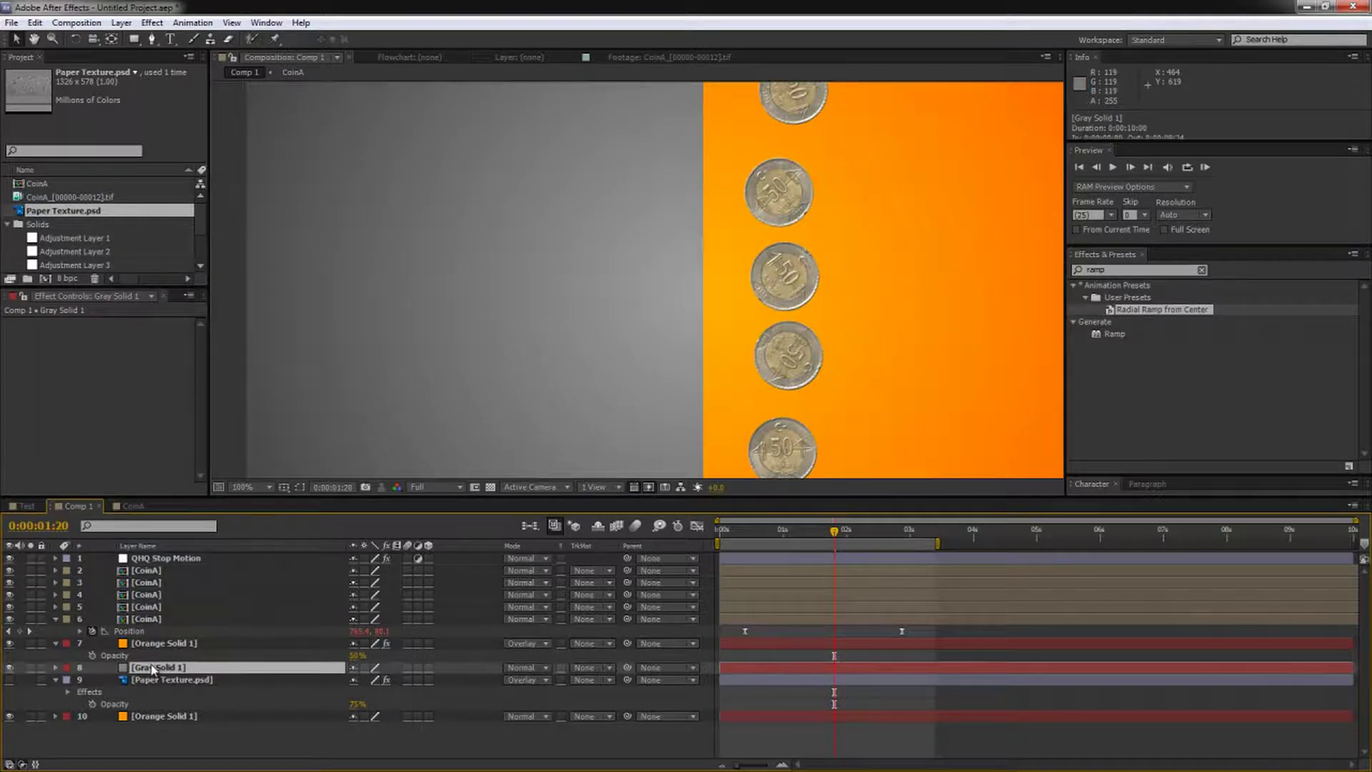
left_click(529, 669)
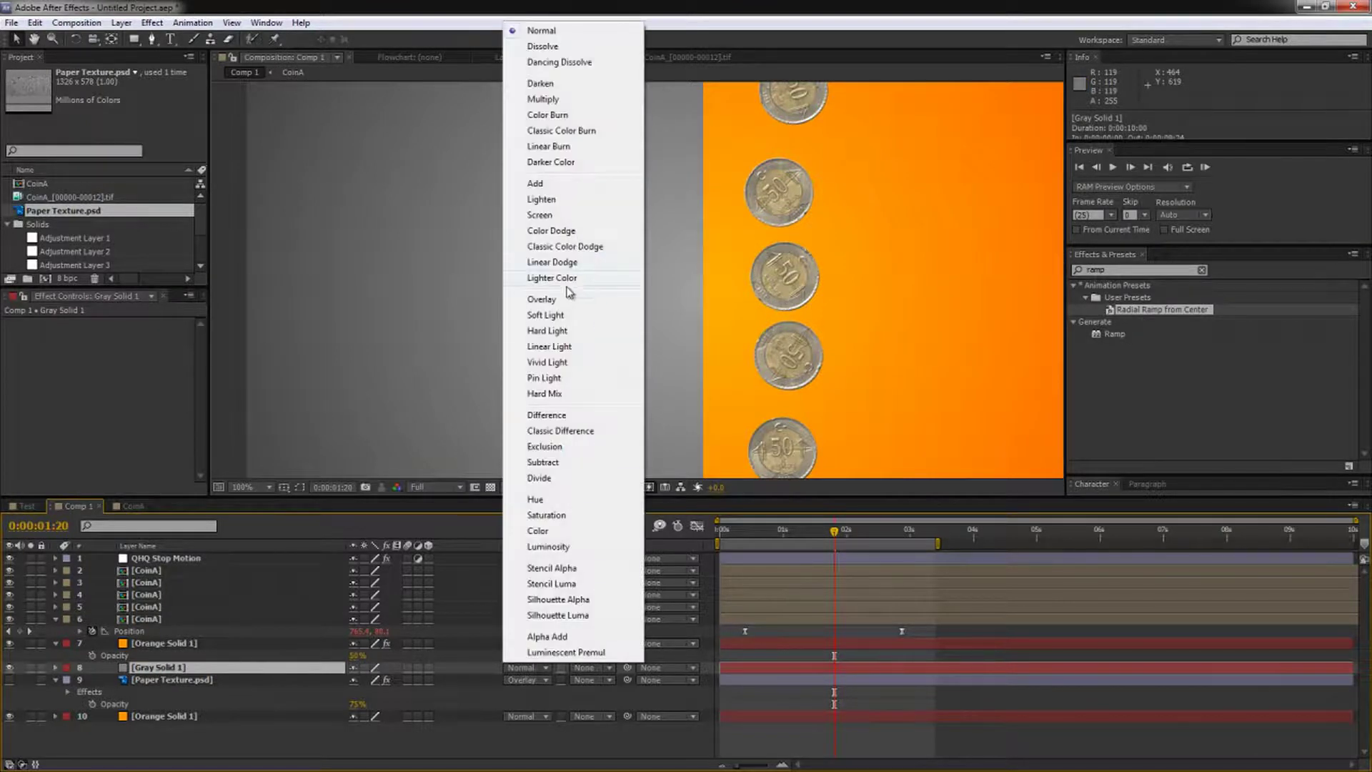
left_click(571, 312)
left_click(529, 669)
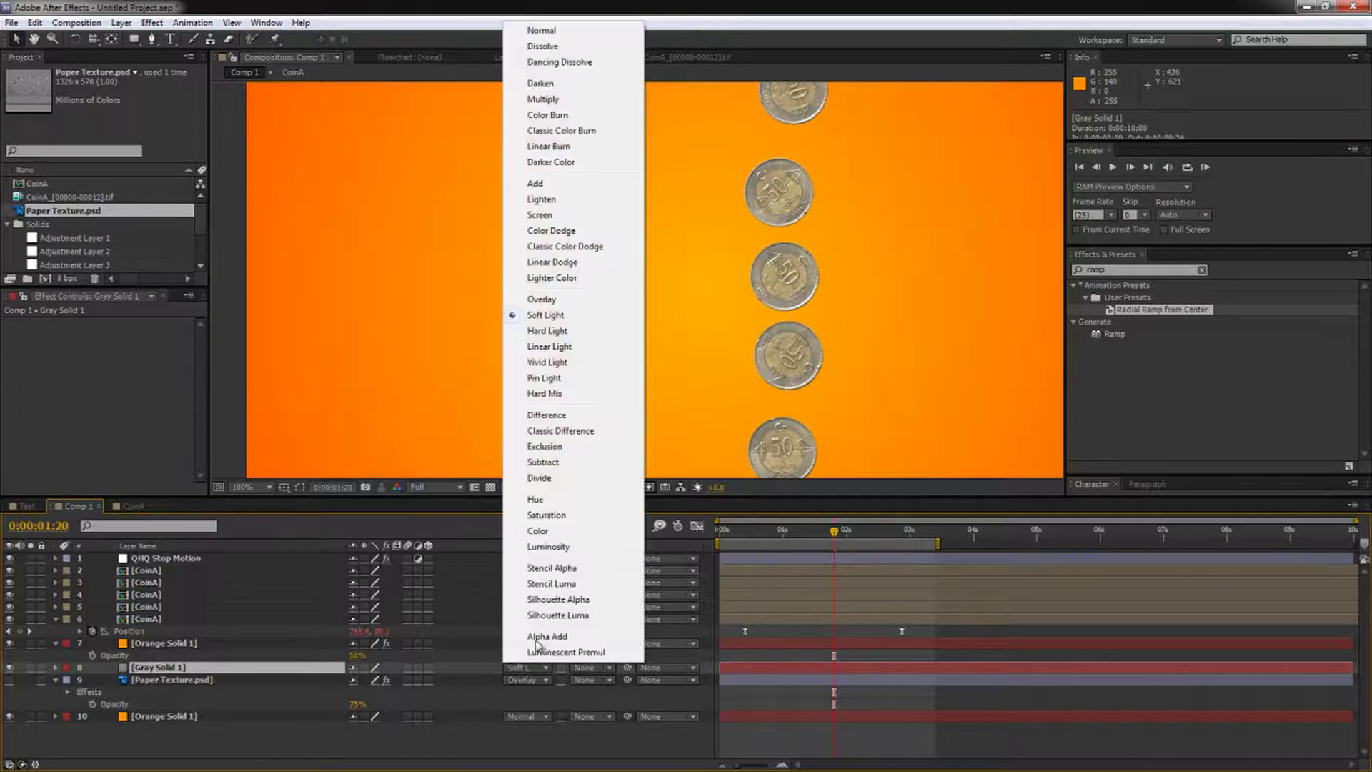
left_click(578, 301)
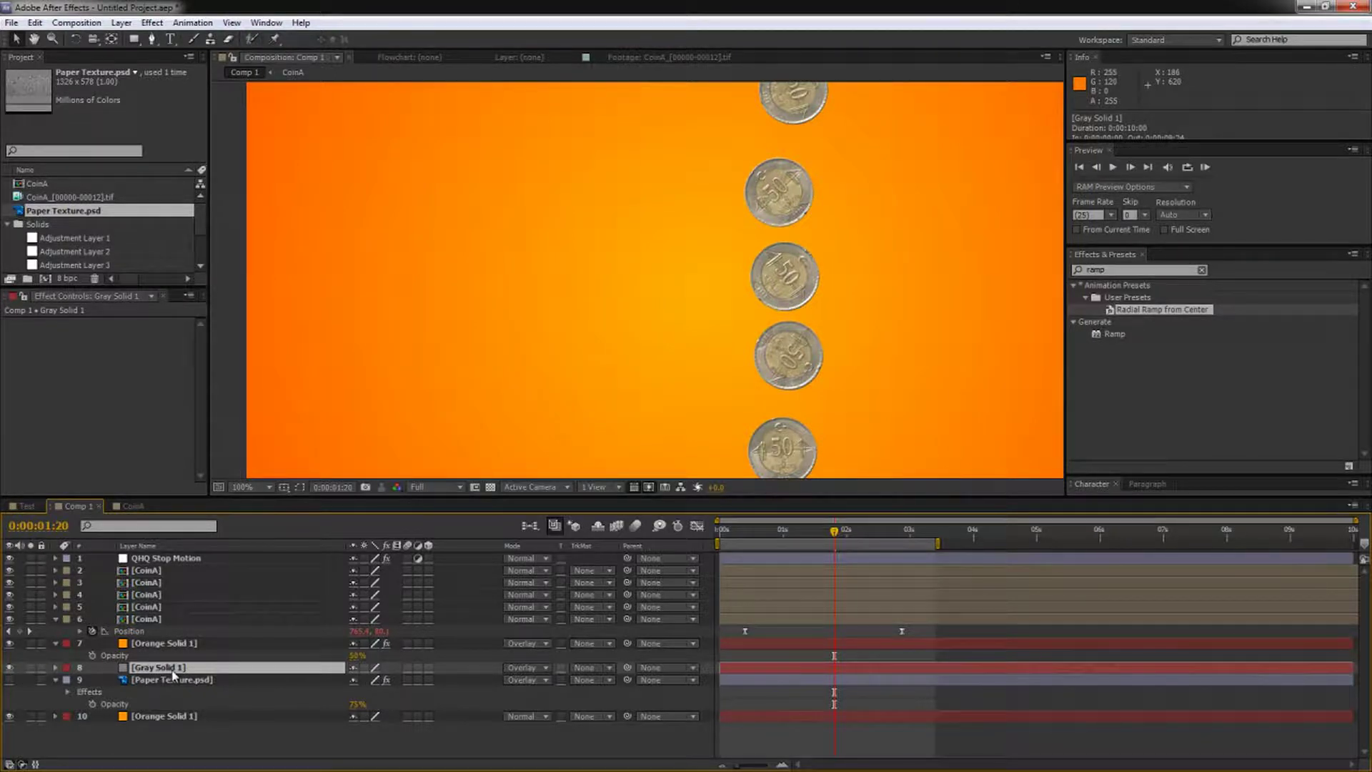
Step: Delete the gray solid, and turn the Paper Texture layer back on, comparing the background with and without it
key("Delete")
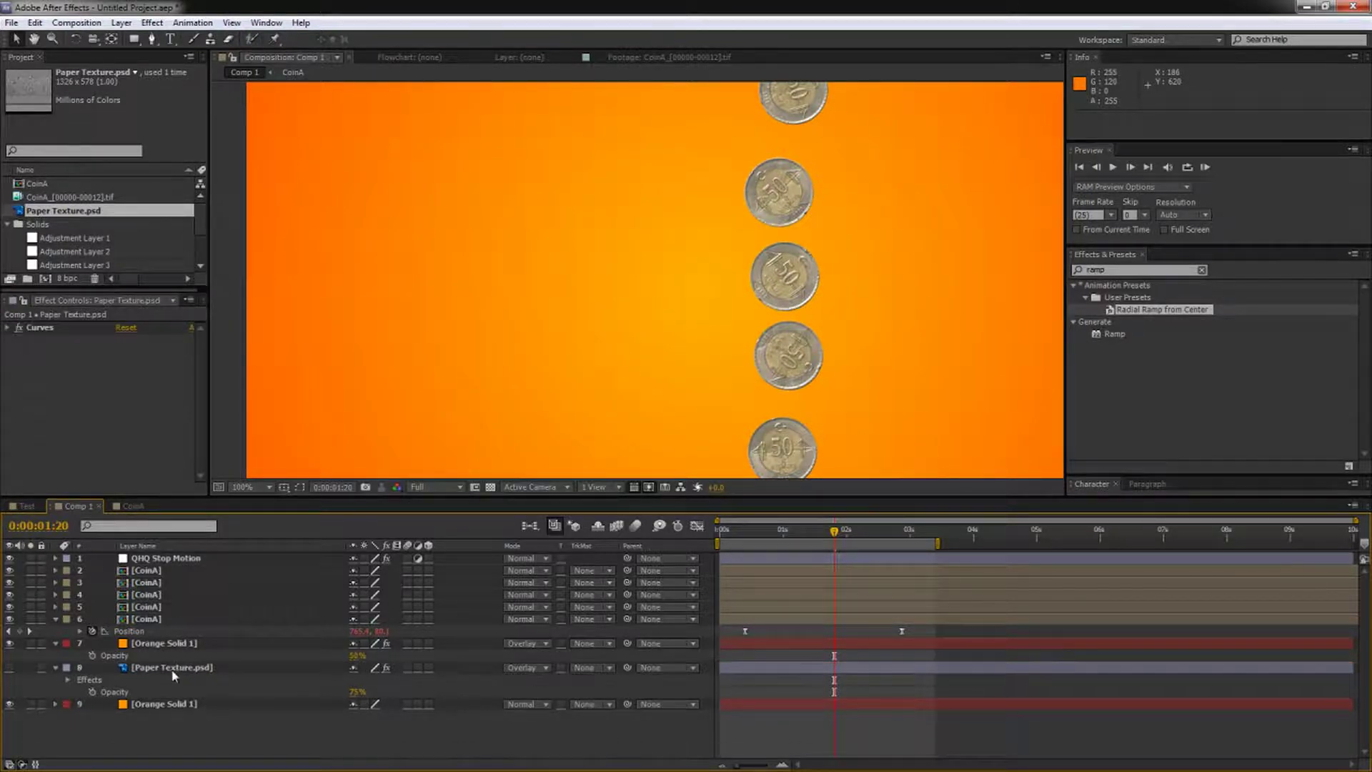
left_click(10, 669)
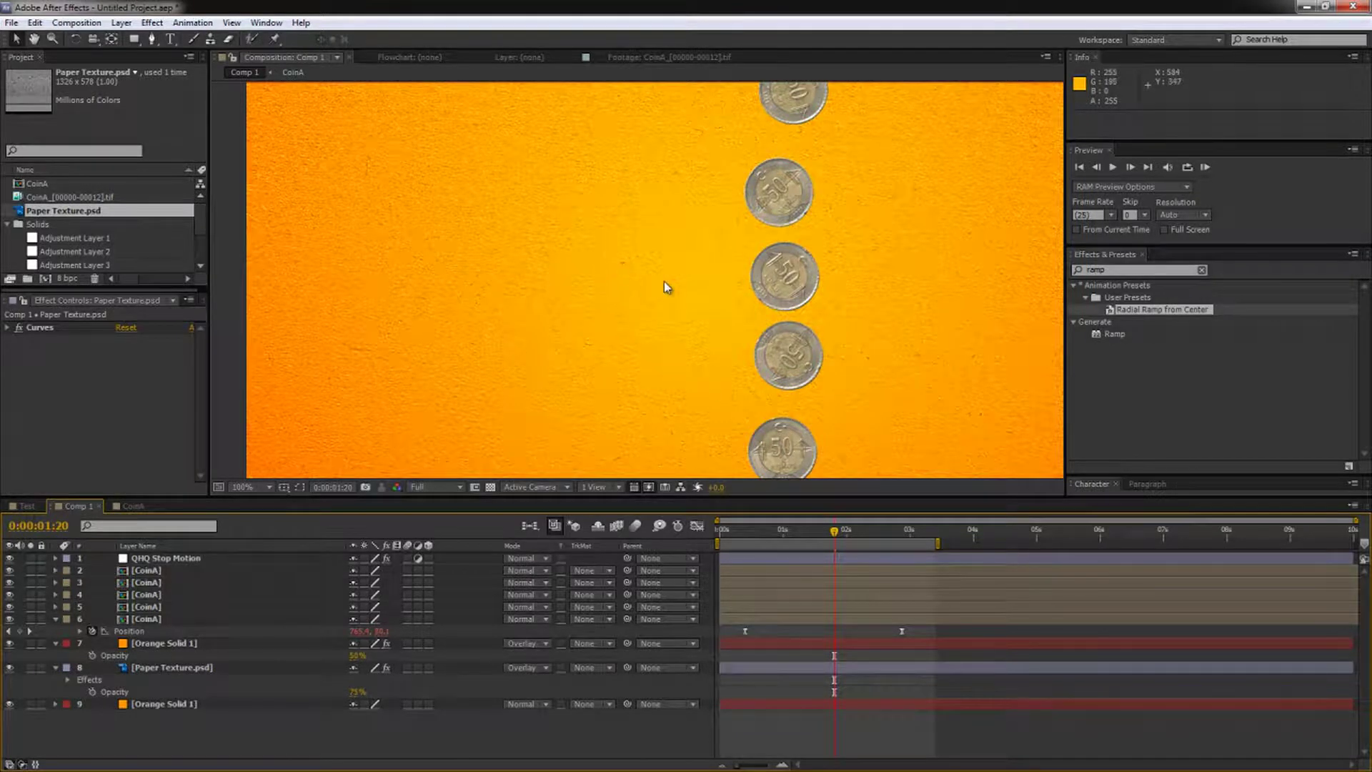
scroll(649, 272, "down", 2)
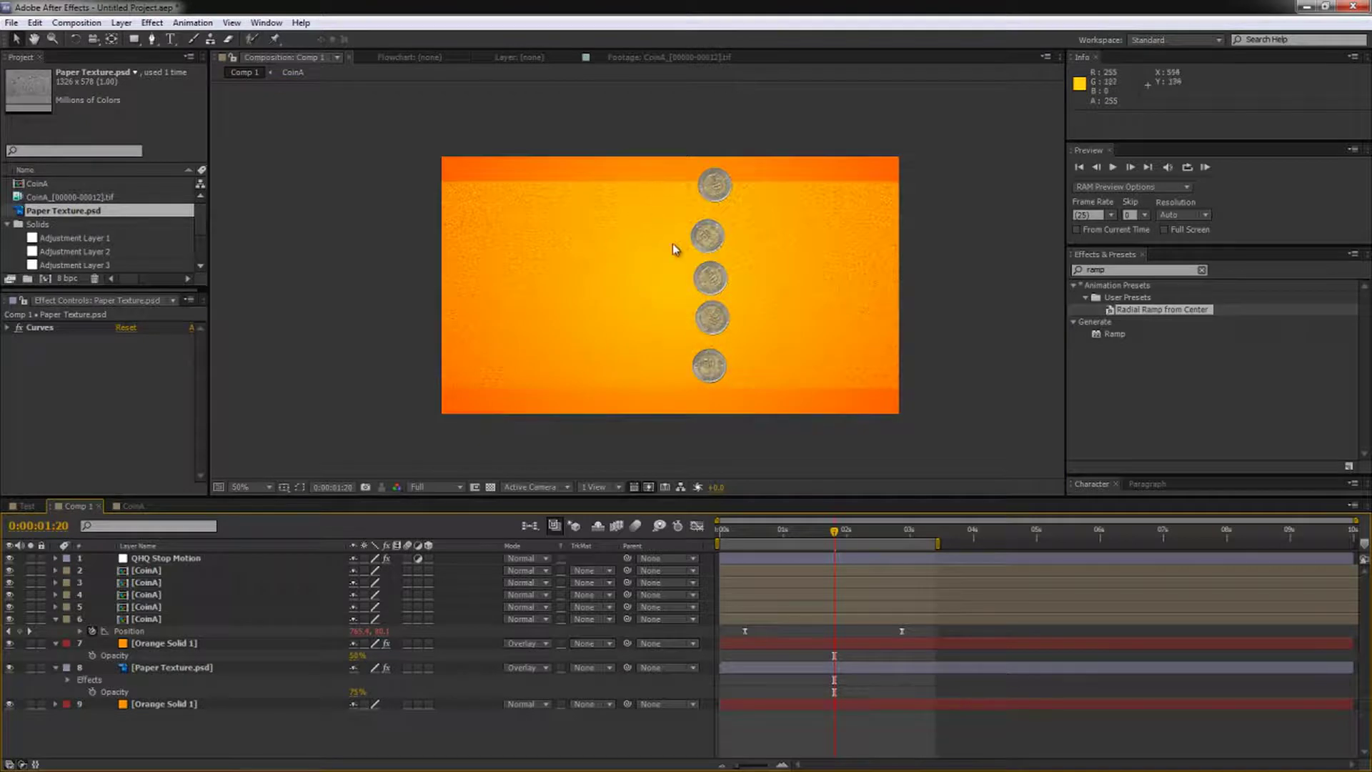
left_click(9, 669)
left_click(9, 669)
left_click(9, 668)
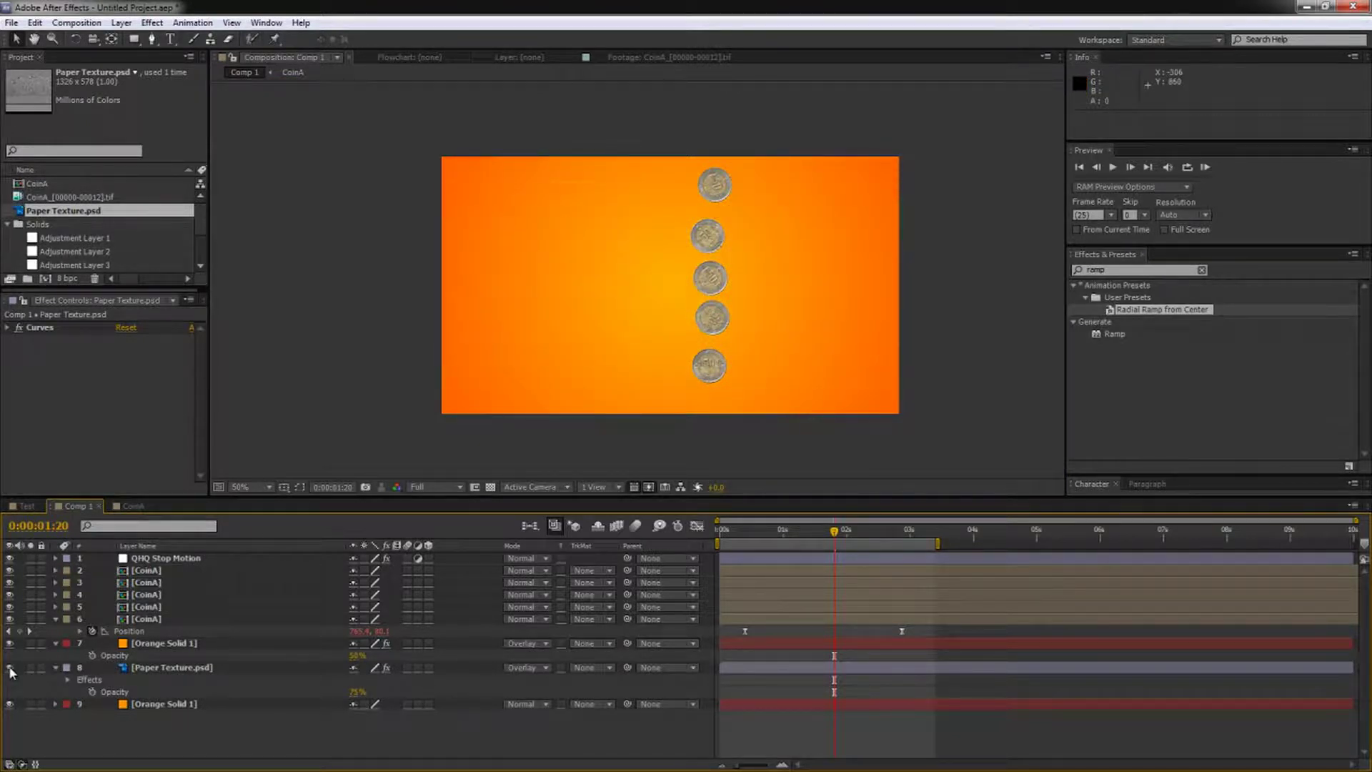
left_click(10, 668)
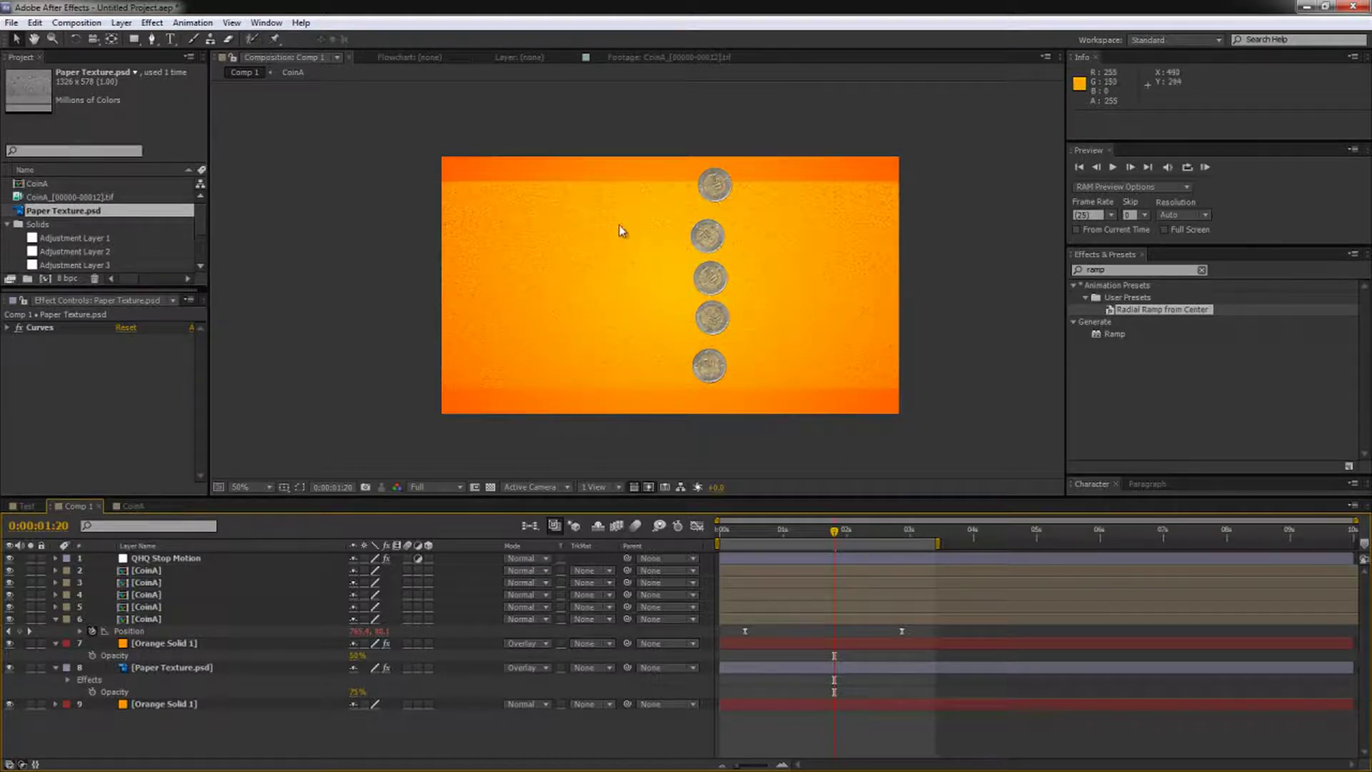
Step: Delete the Curves effect from the Paper Texture layer
left_click(172, 669)
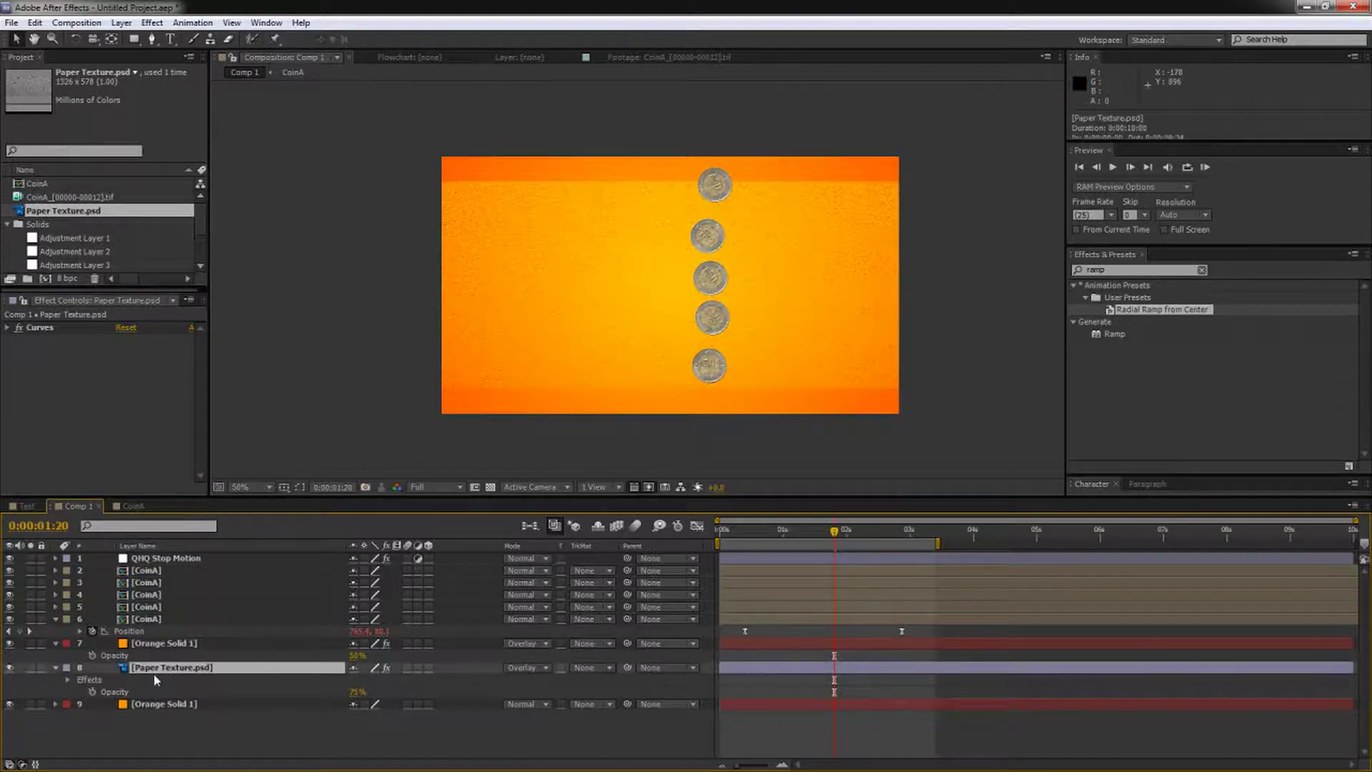
left_click(87, 682)
left_click(40, 327)
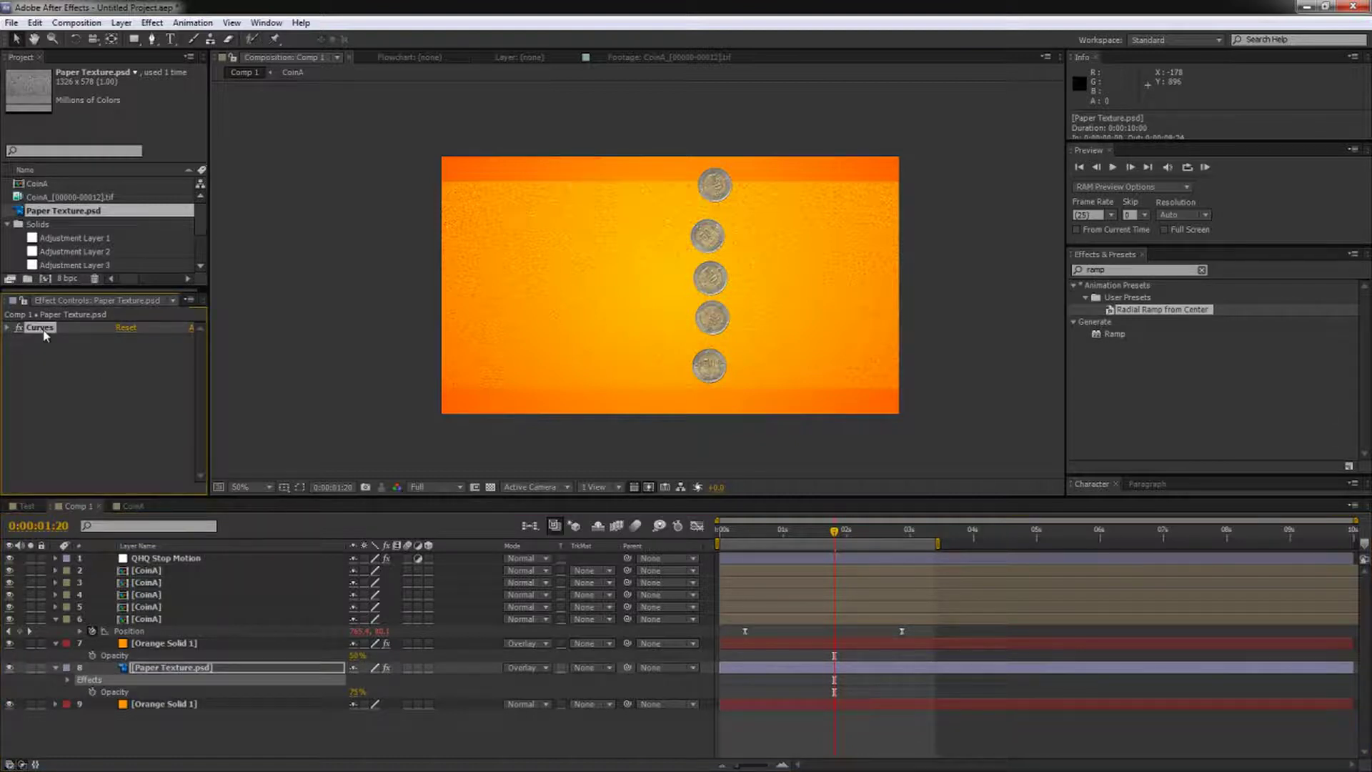
key("Delete")
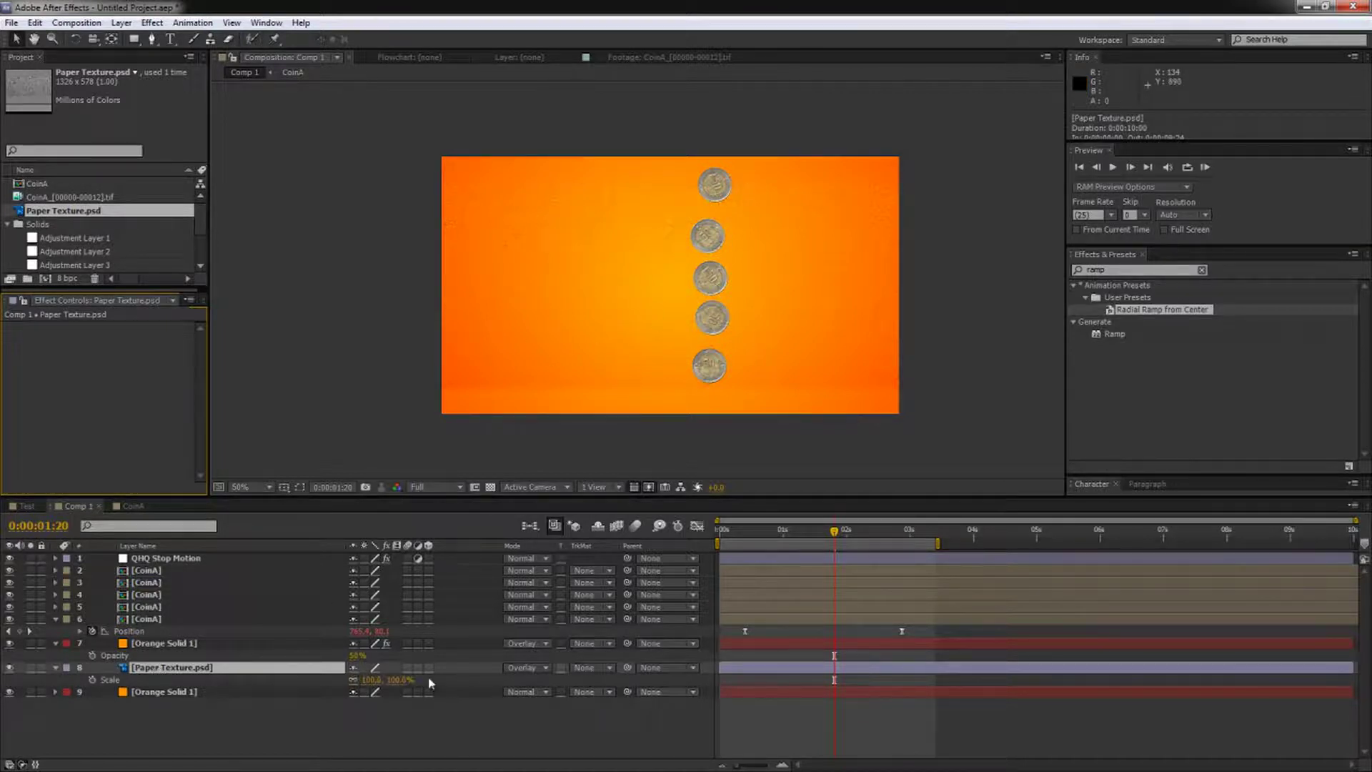
Step: Unlink the Paper Texture layer's scale proportions and stretch it vertically to cover the full composition height
key("s")
left_click(399, 680)
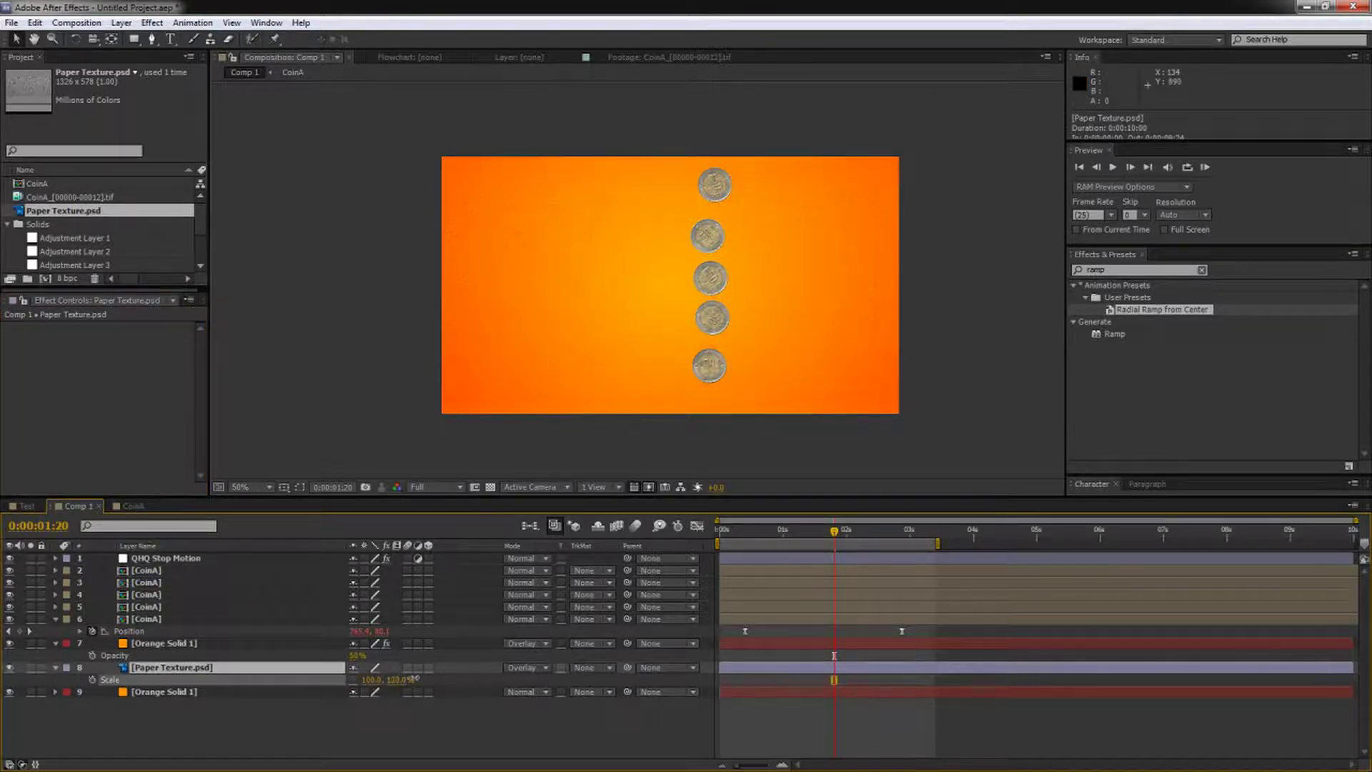
key("slash")
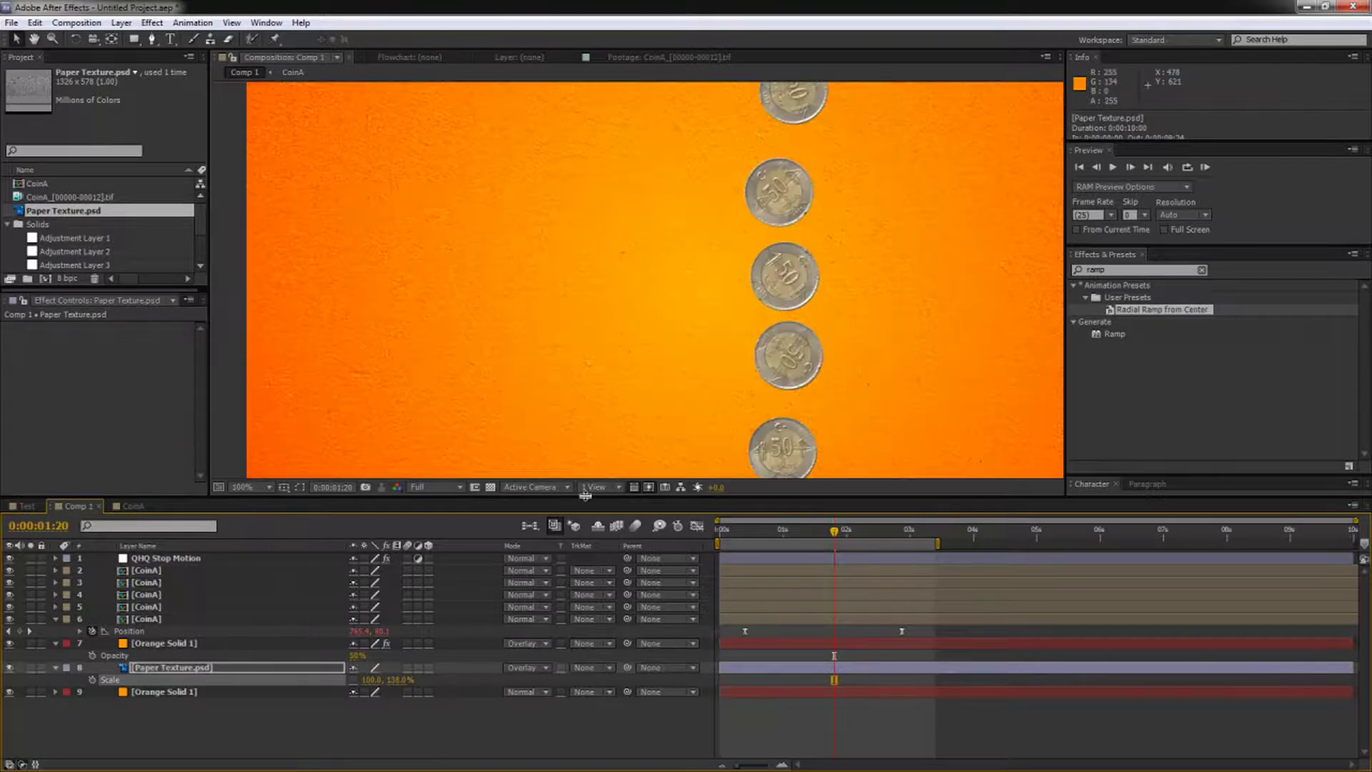
Step: Add a Drop Shadow layer style to the topmost CoinA layer and set the shadow's opacity to 35%
mouse_move(585, 494)
left_mouse_down()
mouse_move(584, 610)
mouse_move(584, 467)
left_mouse_up()
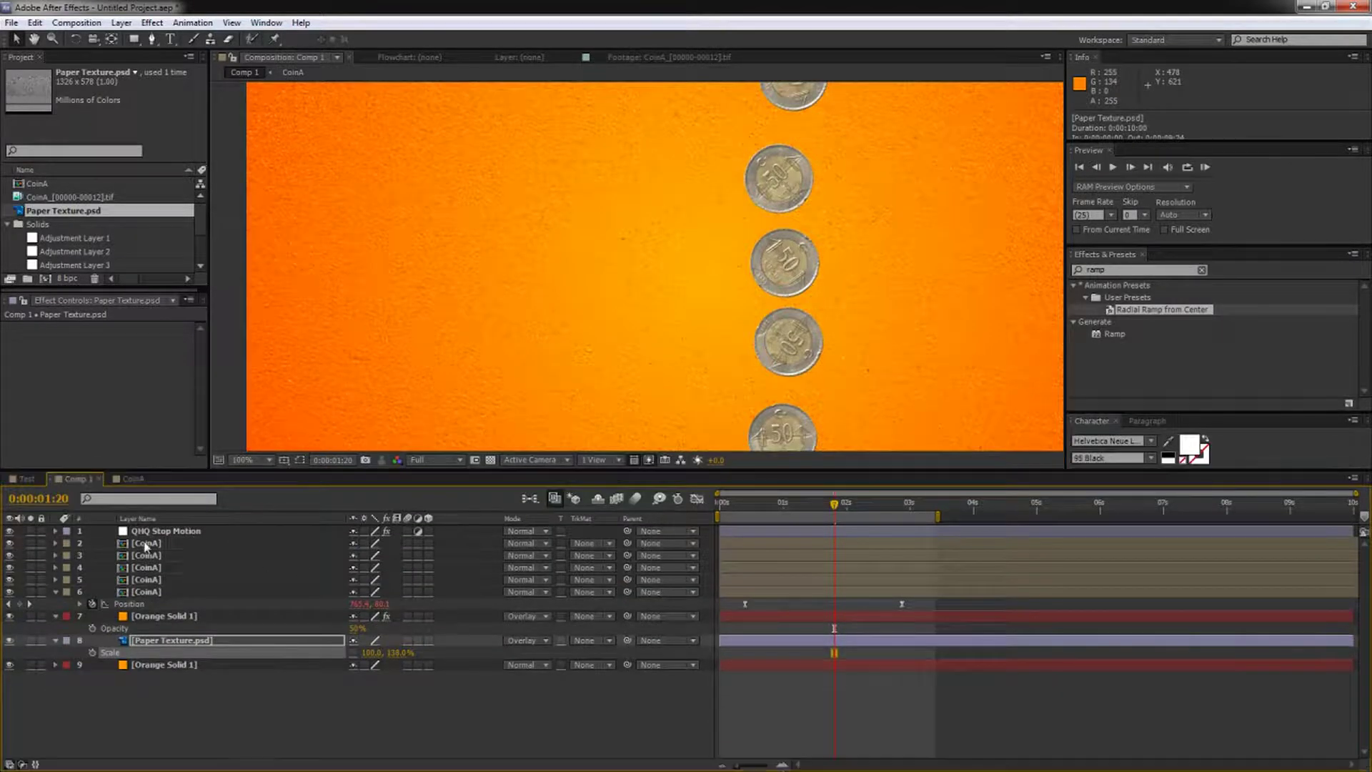
right_click(146, 547)
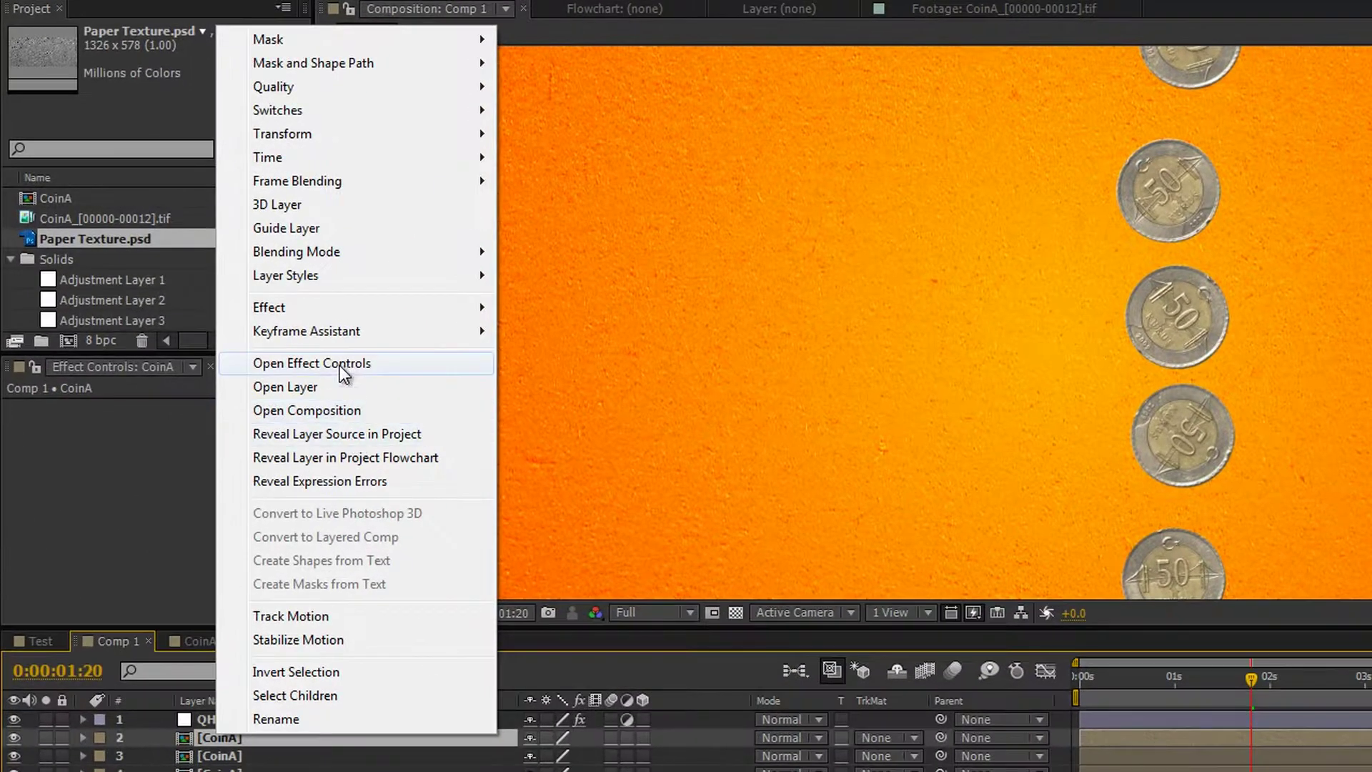
mouse_move(364, 281)
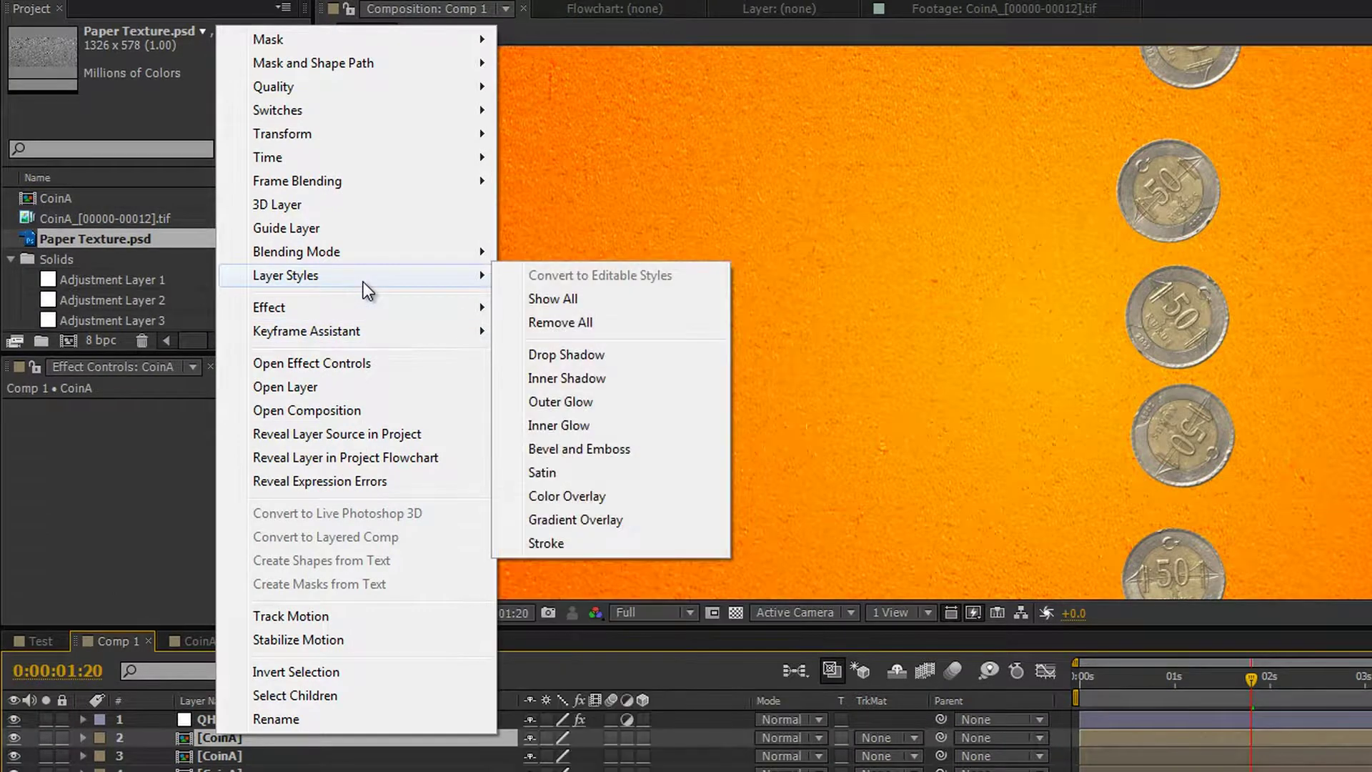
left_click(615, 355)
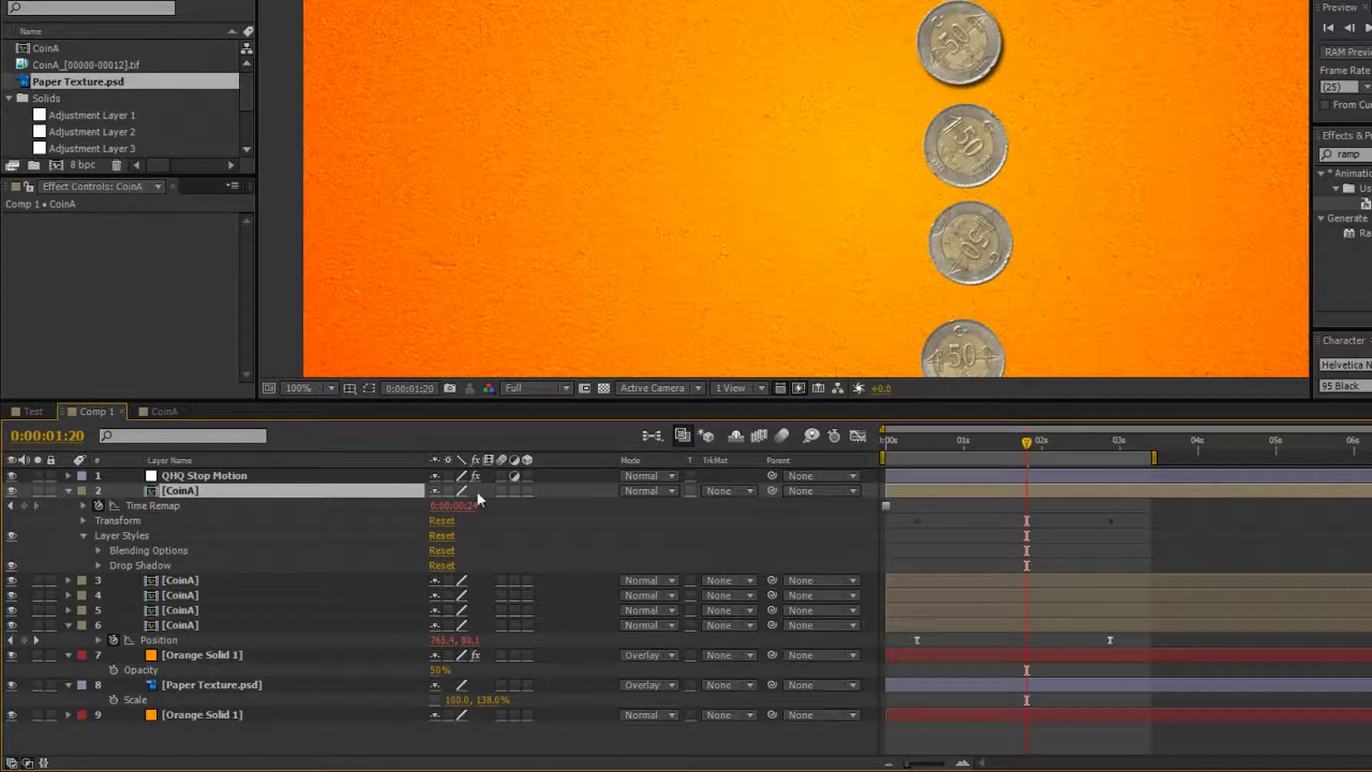
left_click(99, 565)
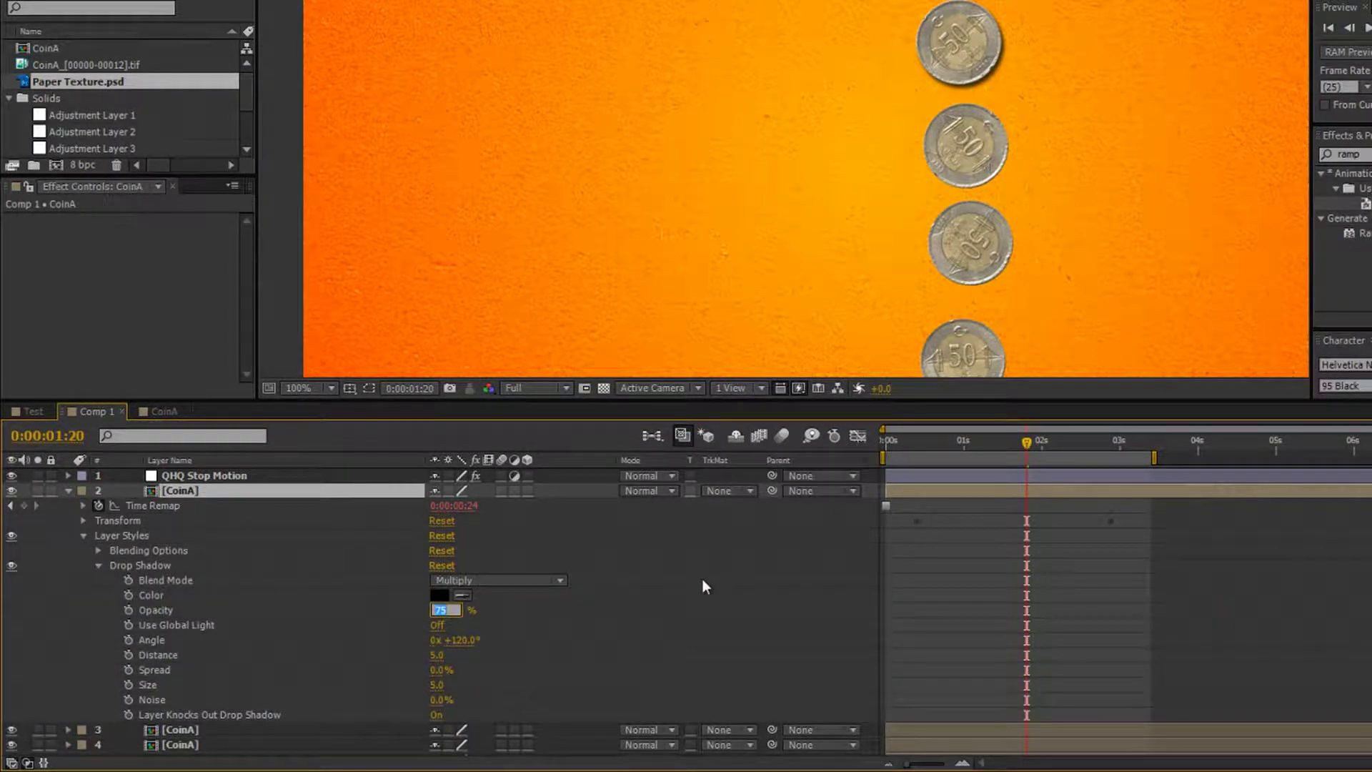
type("55")
key("Return")
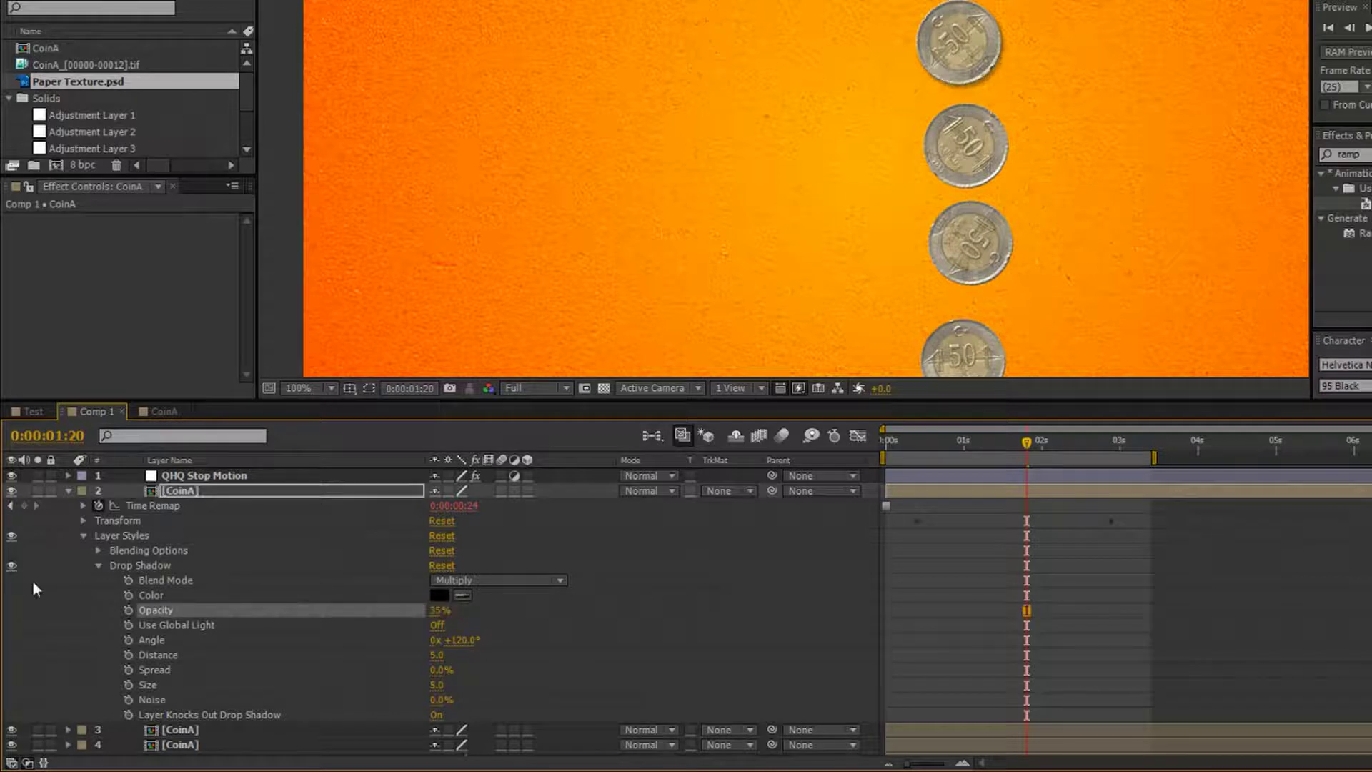
Step: Copy the topmost CoinA layer's Layer Styles onto the other four CoinA layers and collapse the topmost layer's properties
left_click(99, 565)
left_click(116, 536)
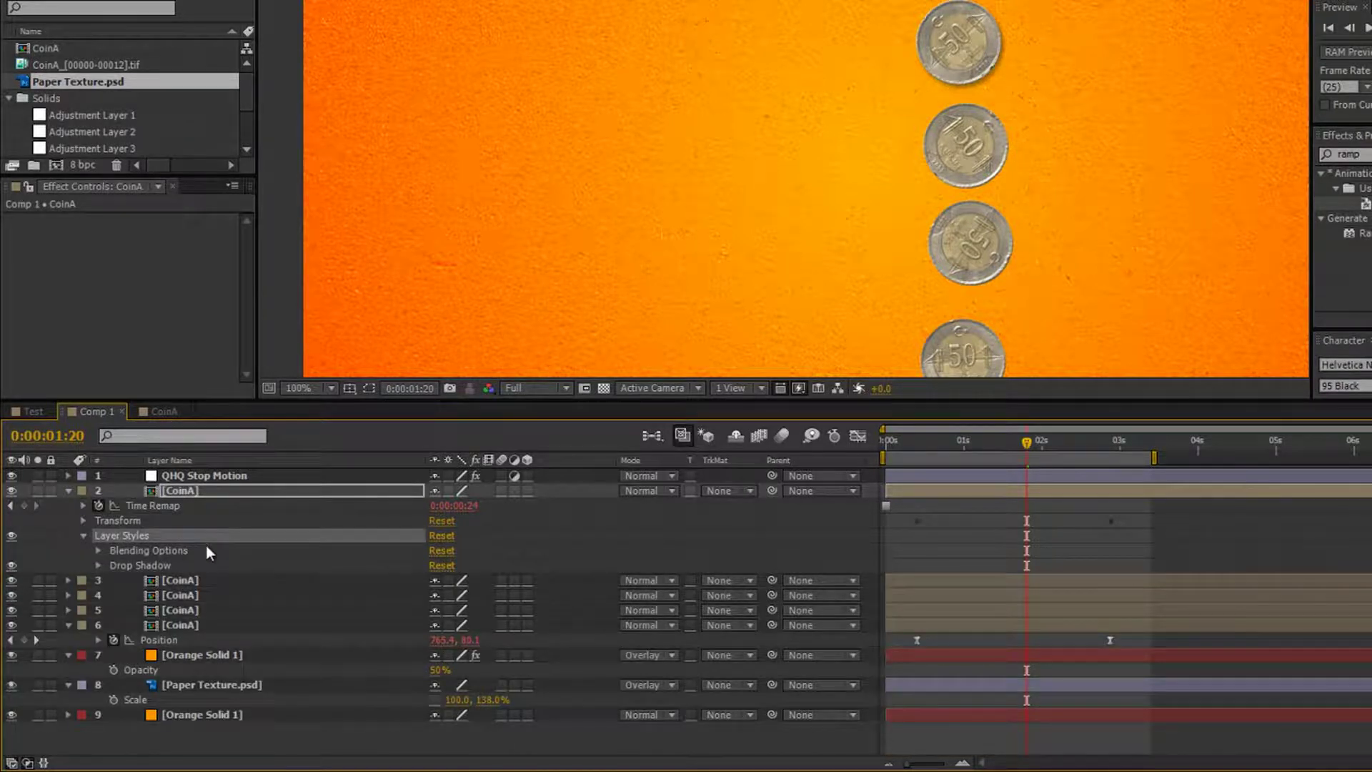
left_click(178, 582)
left_click(198, 625, "shift")
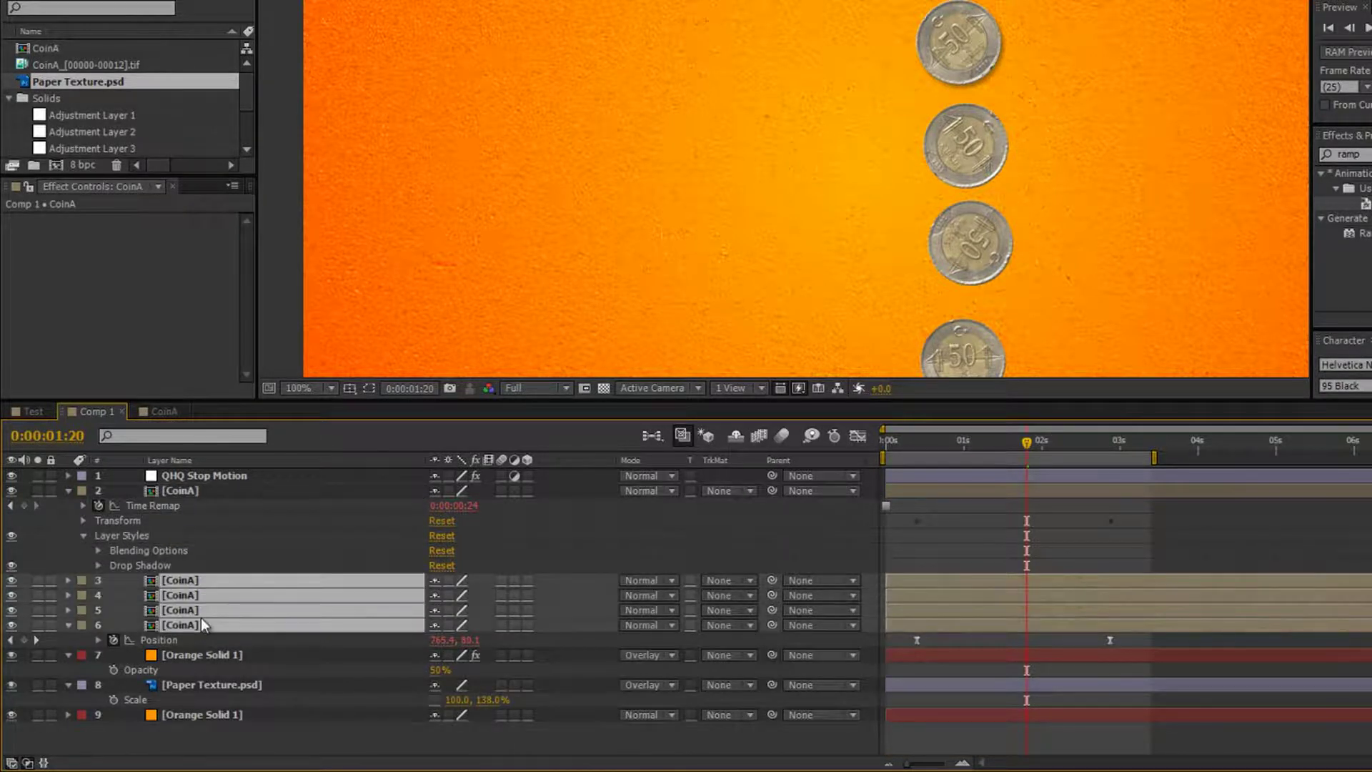
key("ctrl+v")
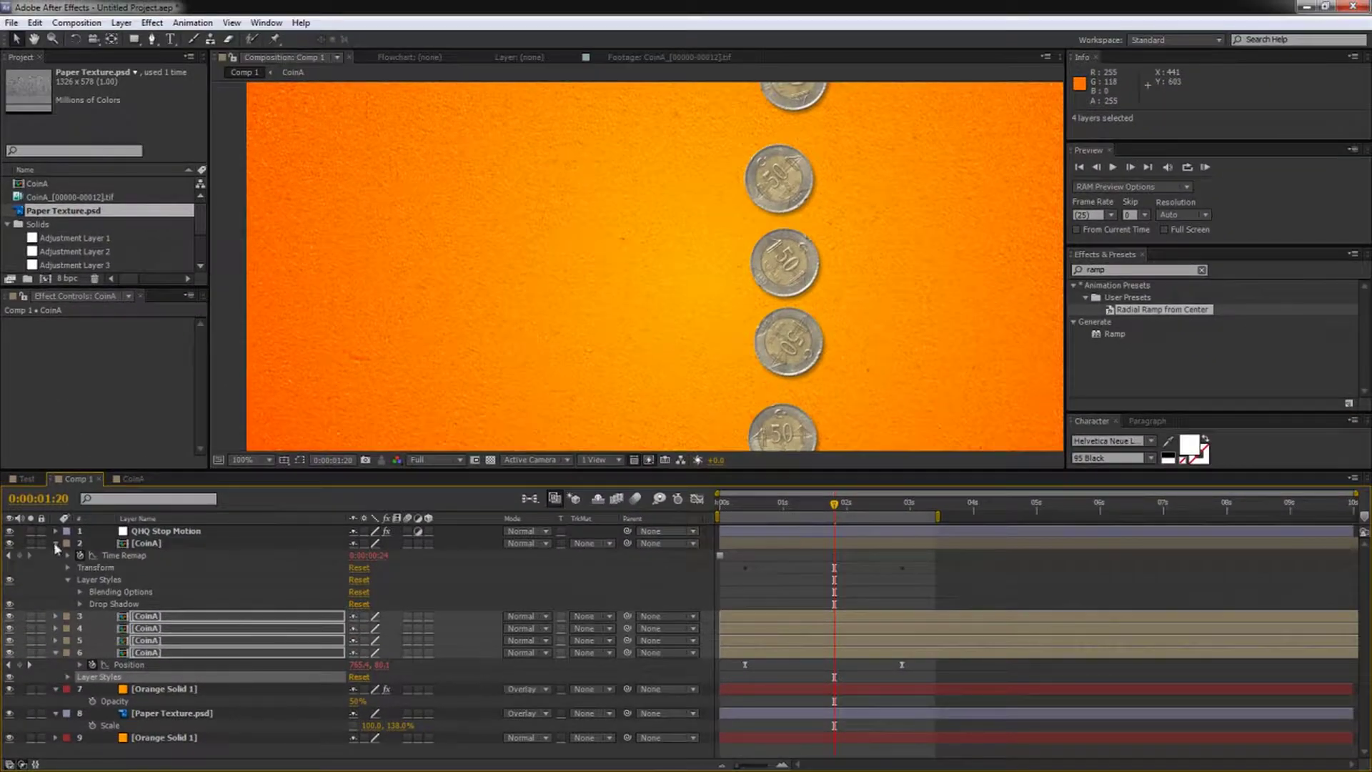
left_click(55, 543)
Step: Enlarge the composition view to show the full frame and play a RAM preview of the coins with their shadows
left_click_drag(706, 469, 706, 683)
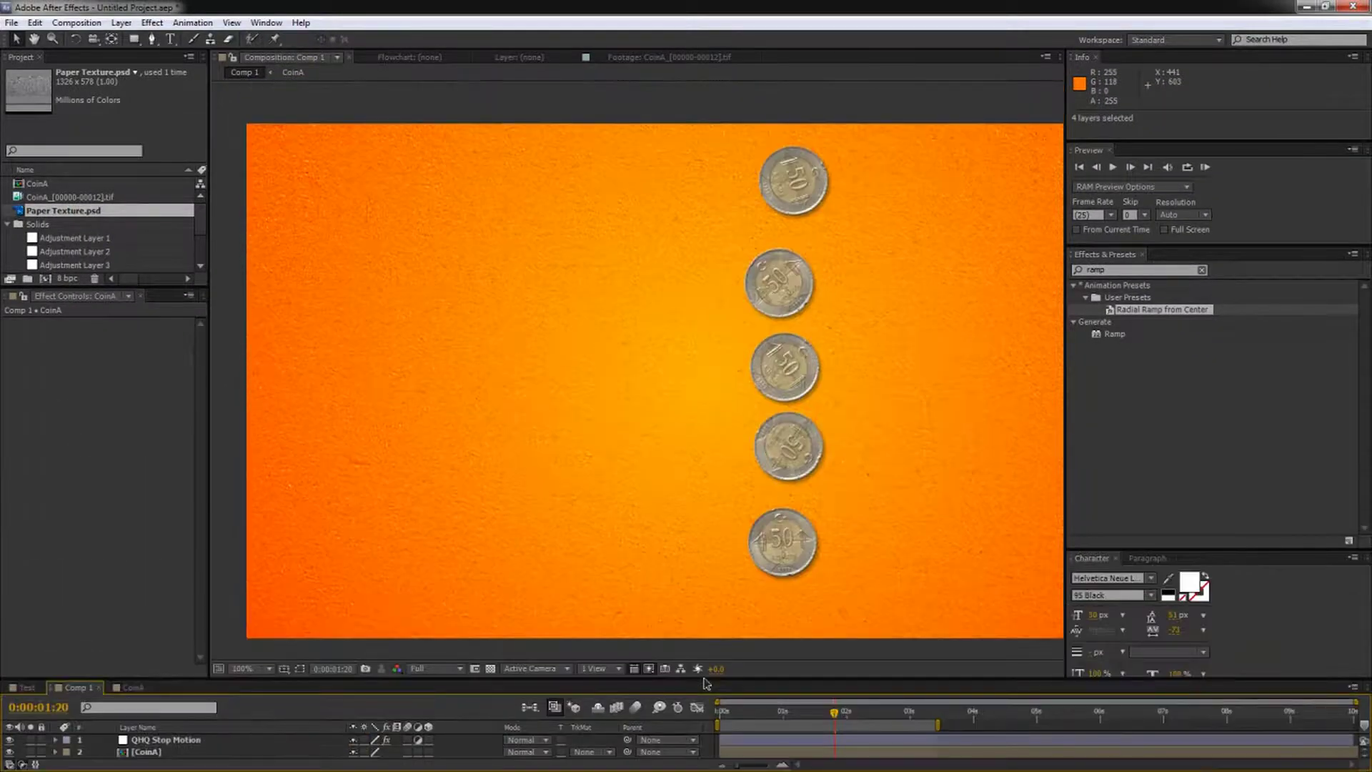
key("KP_0")
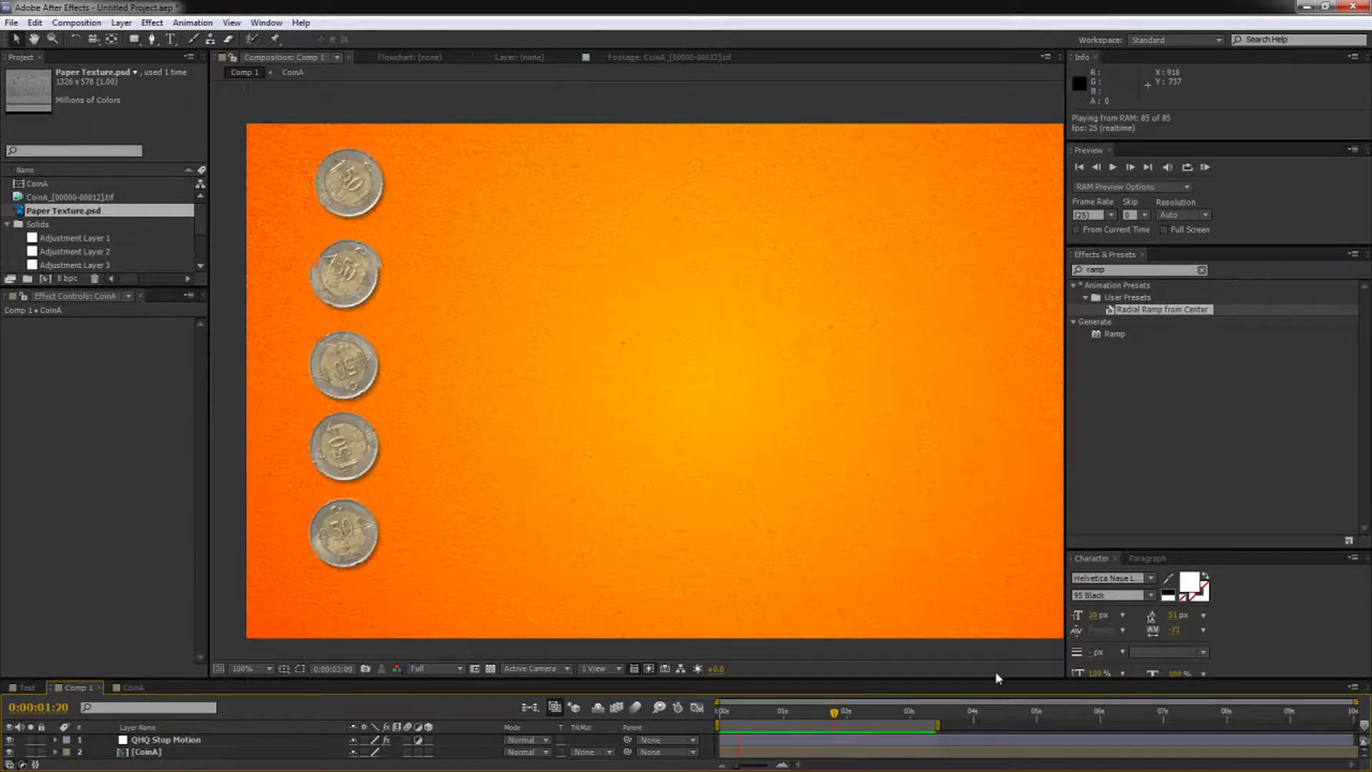
key("space")
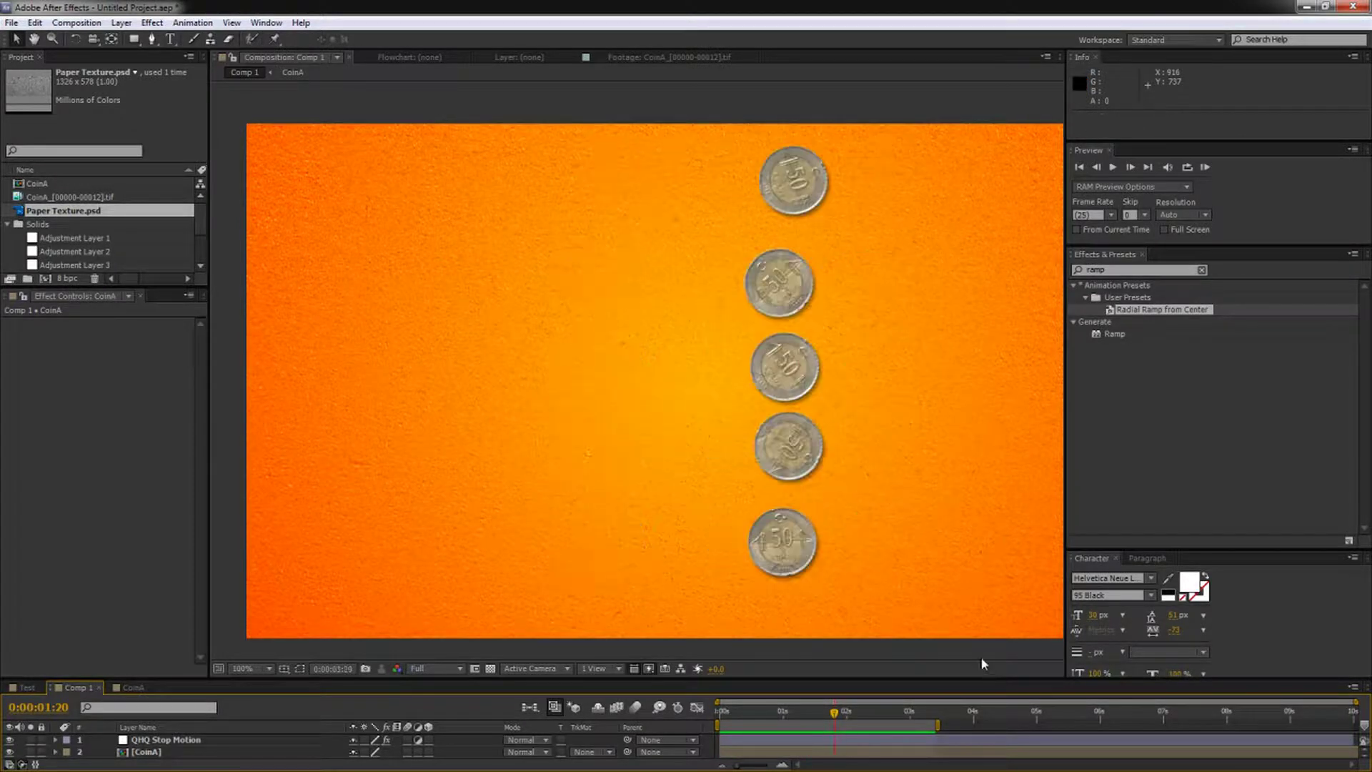
left_click_drag(1065, 400, 1185, 400)
key("KP_0")
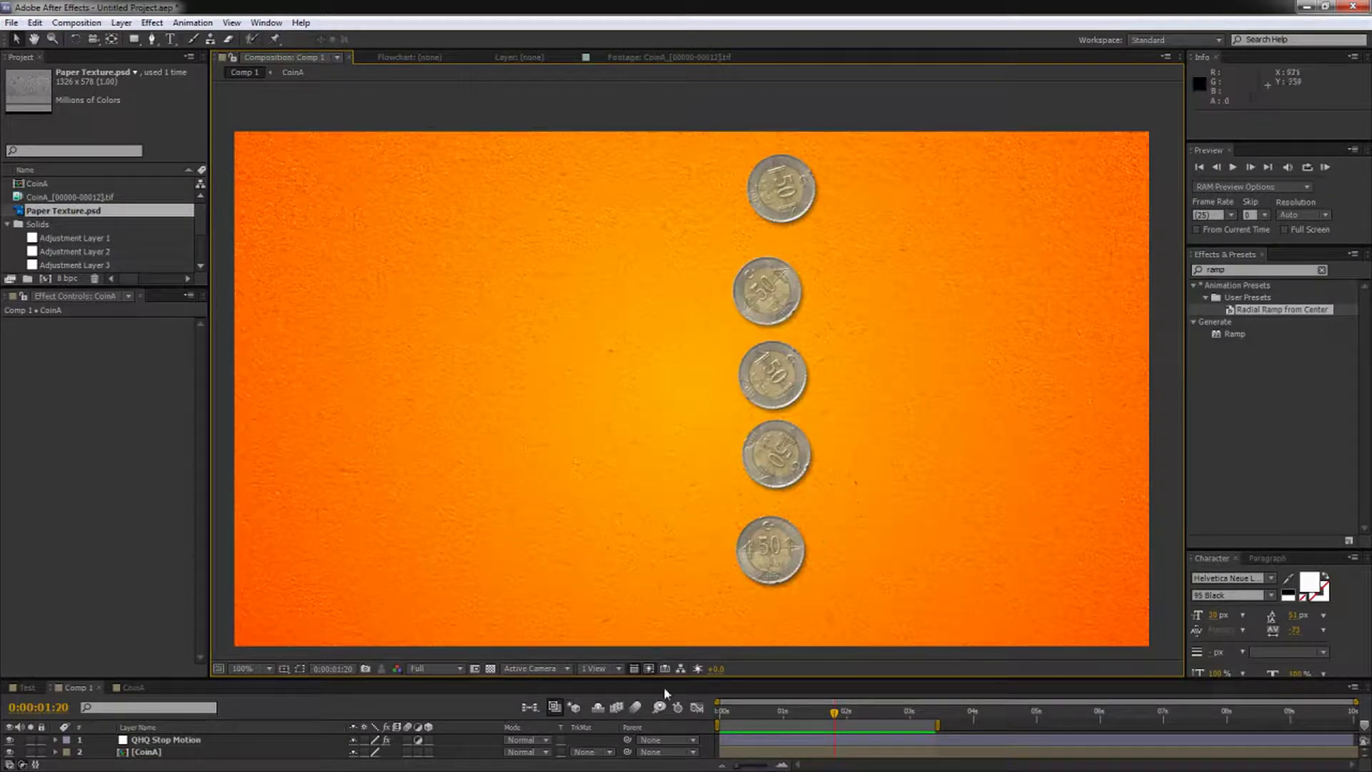
Step: At 0:00:01:09, compare the background with and without the Paper Texture layer and the upper orange solid
left_click_drag(843, 713, 804, 717)
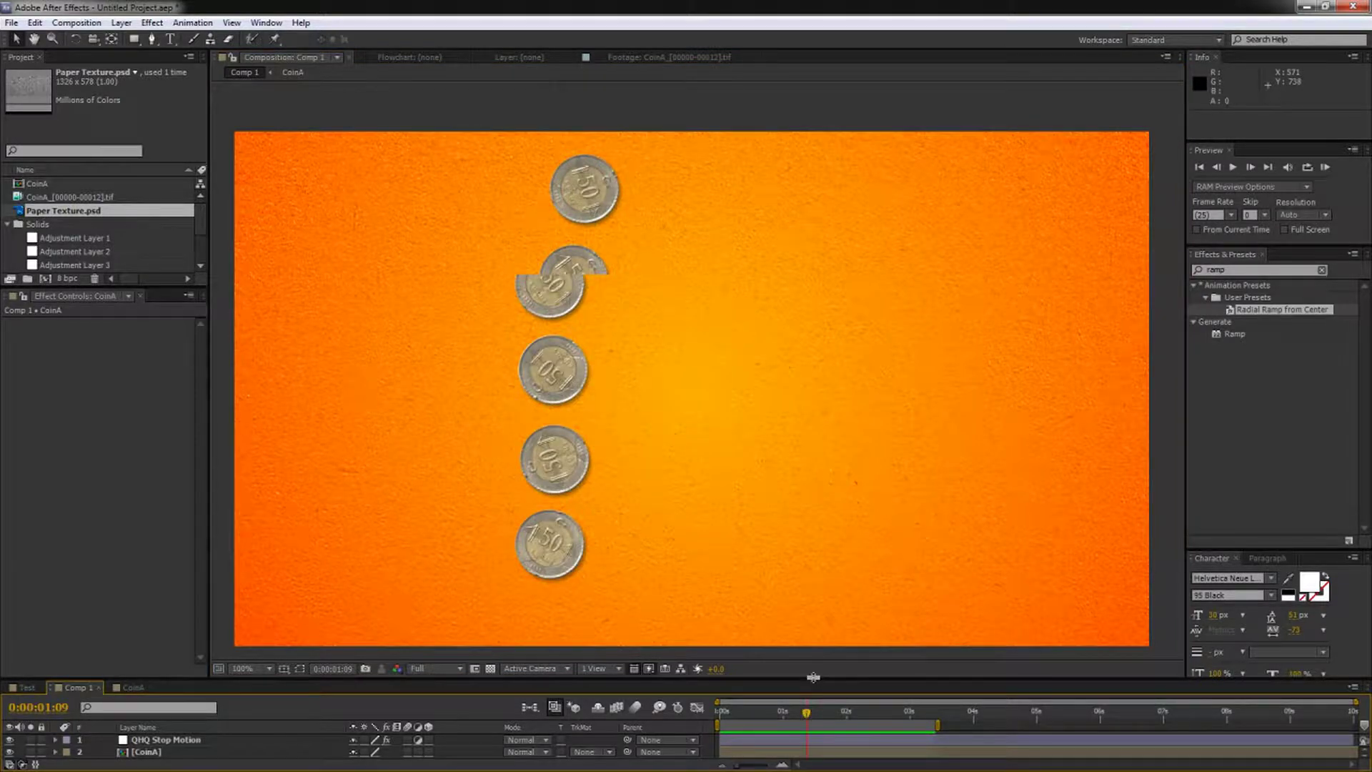
left_click_drag(813, 676, 815, 529)
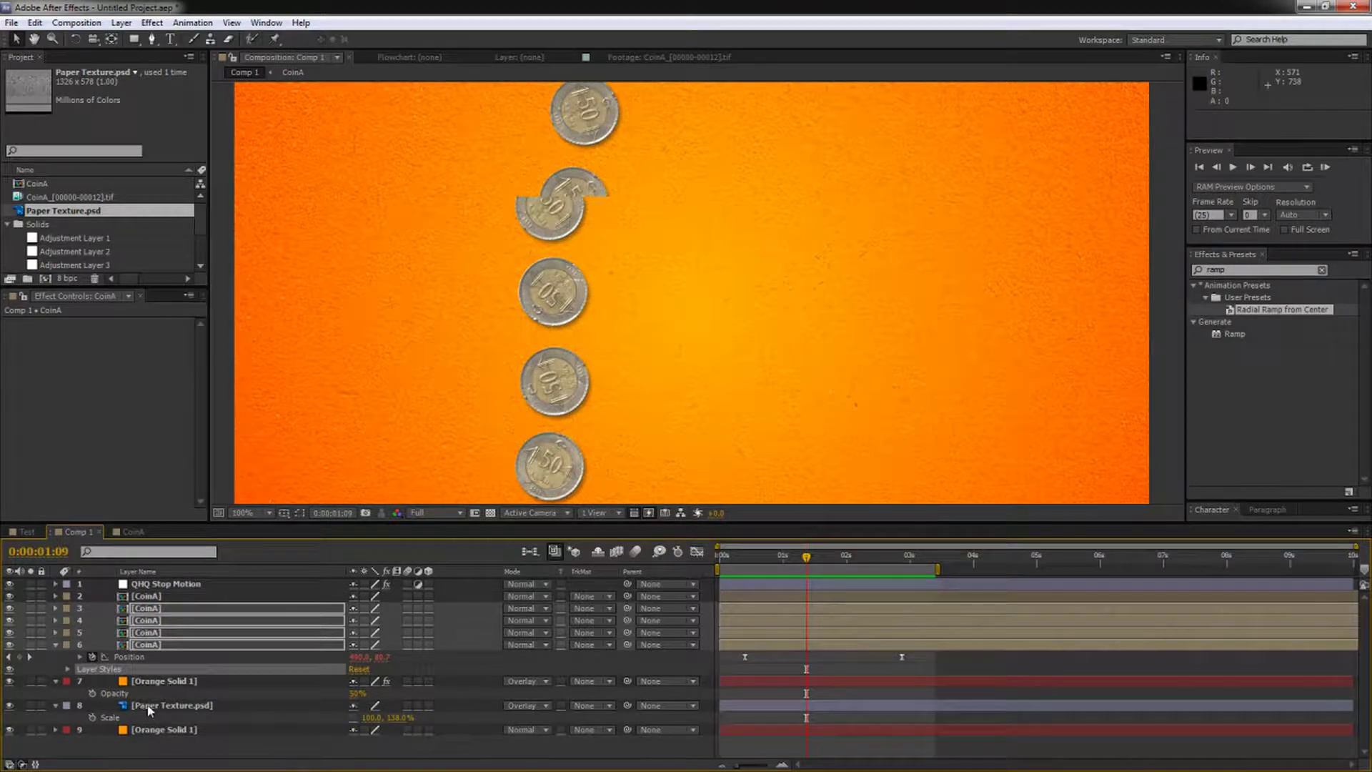
left_click(10, 705)
left_click(10, 706)
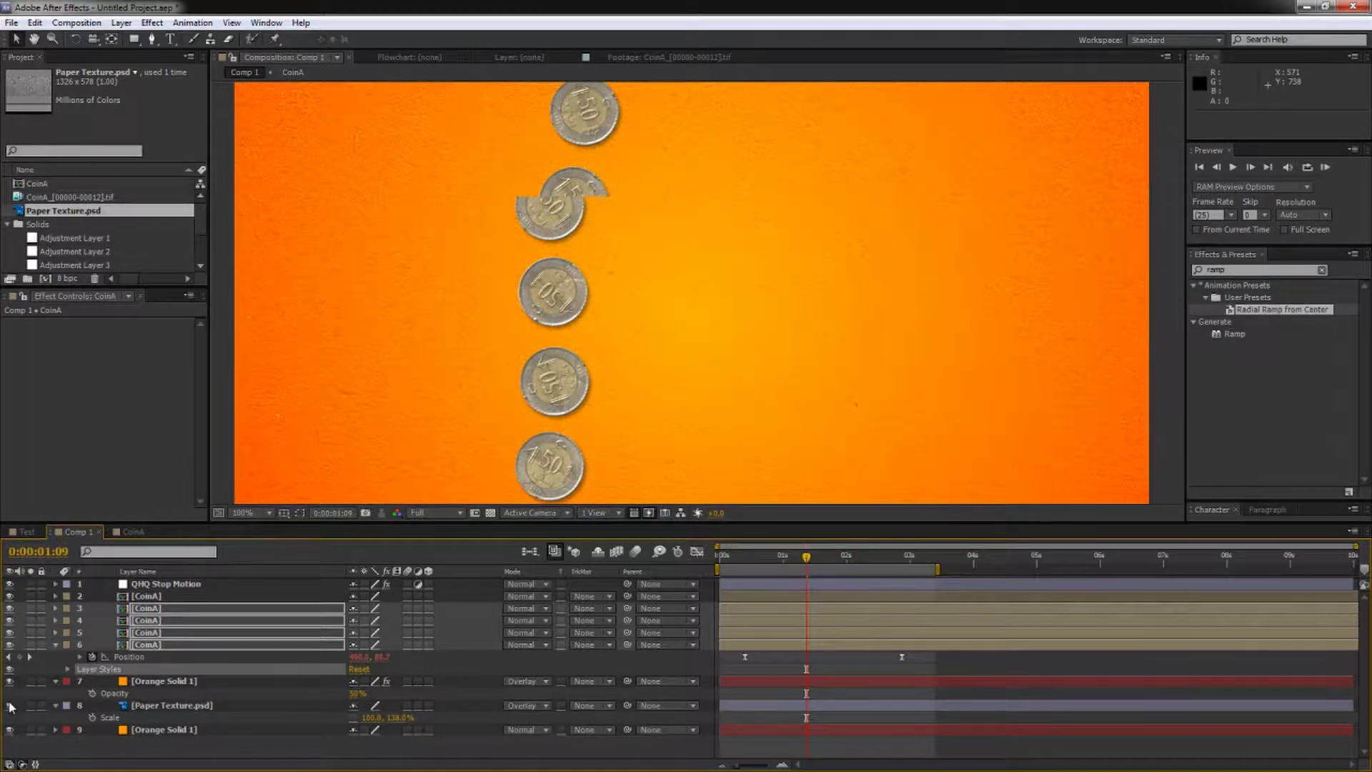
left_click(10, 682)
left_click(10, 683)
Step: Reset the Position of the QHQ Stop Motion adjustment layer so it covers the whole composition
left_click(176, 585)
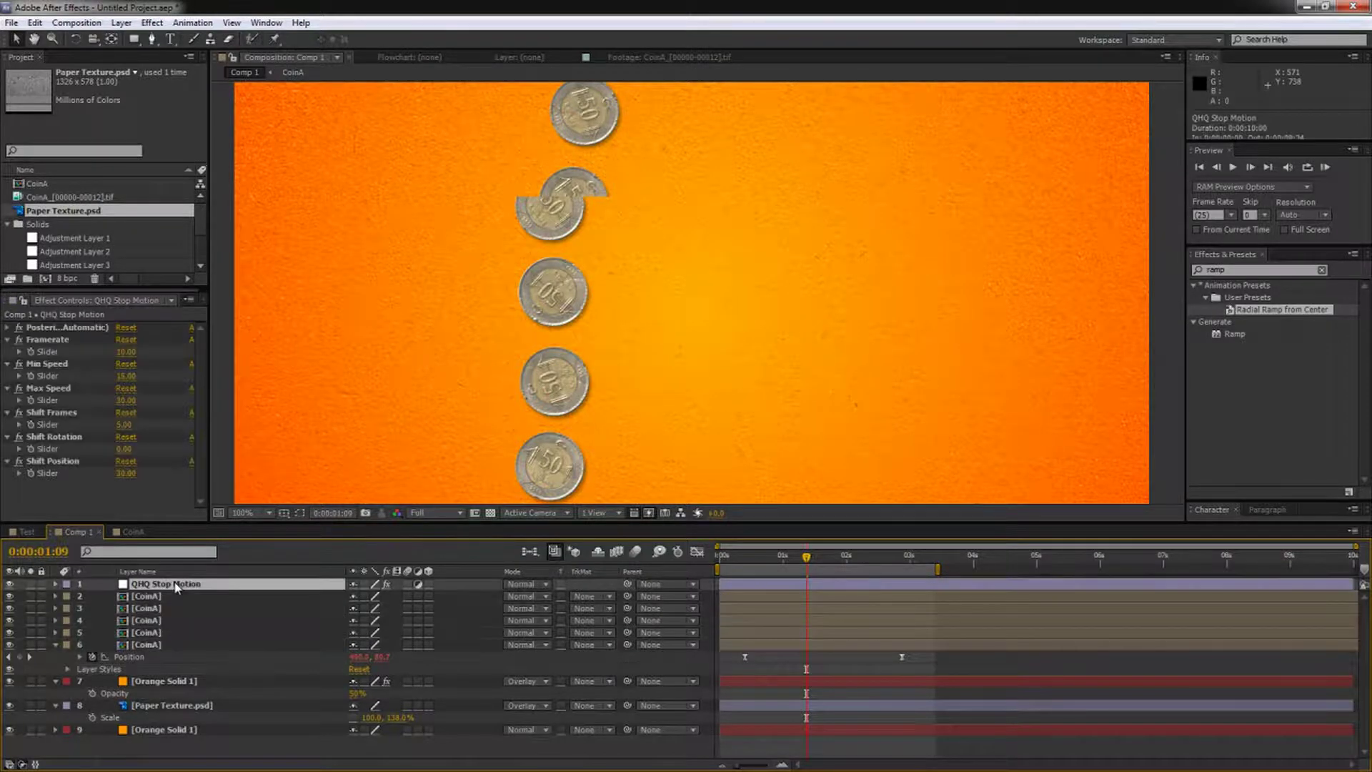
left_click(928, 341)
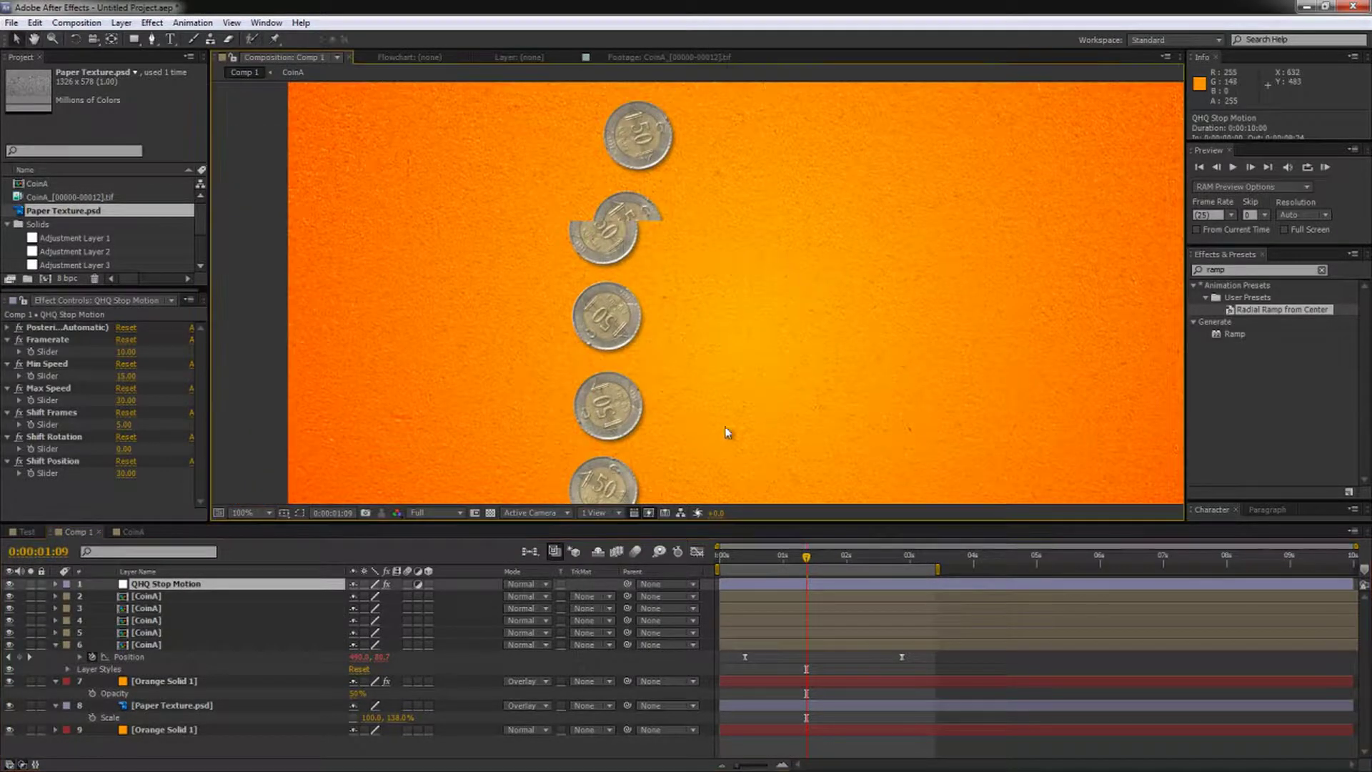
key("comma")
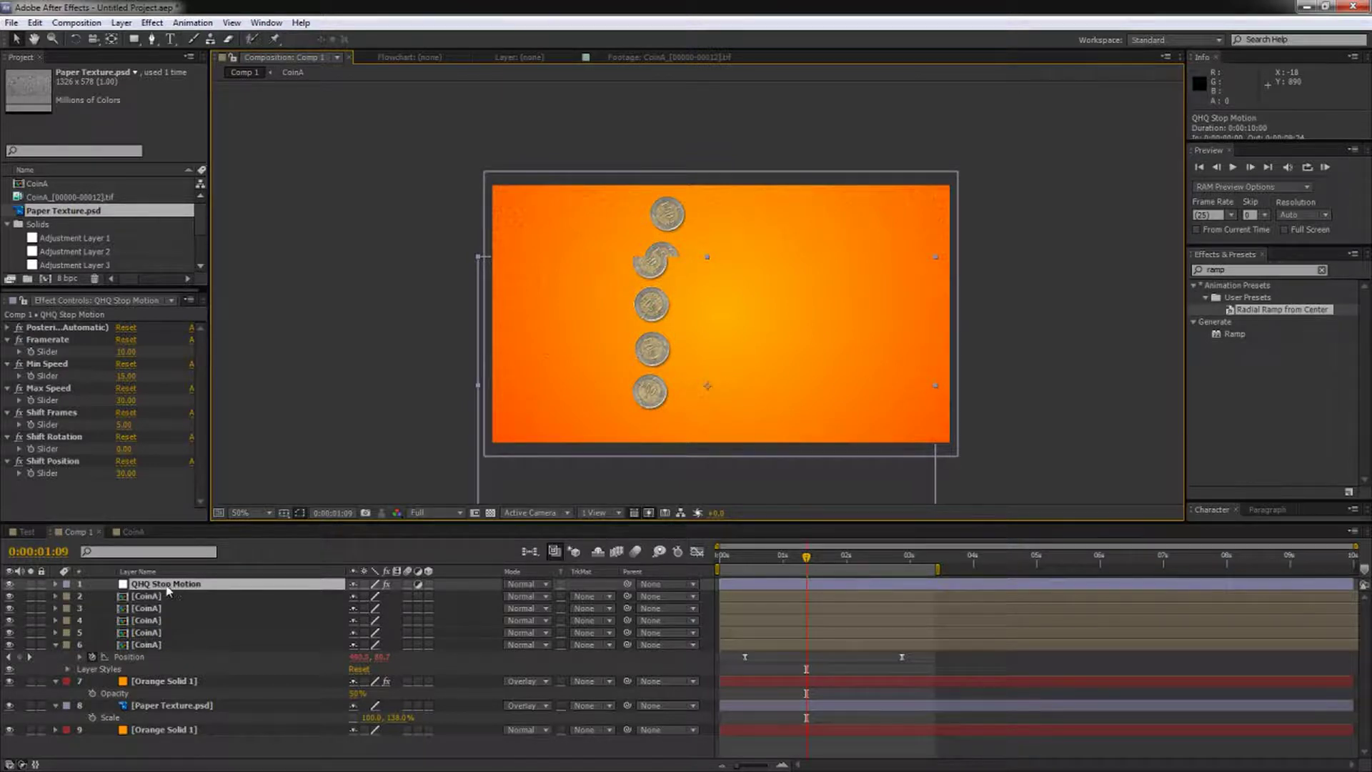
mouse_move(606, 479)
left_mouse_down()
mouse_move(584, 527)
mouse_move(614, 456)
mouse_move(600, 478)
left_mouse_up()
key("Return")
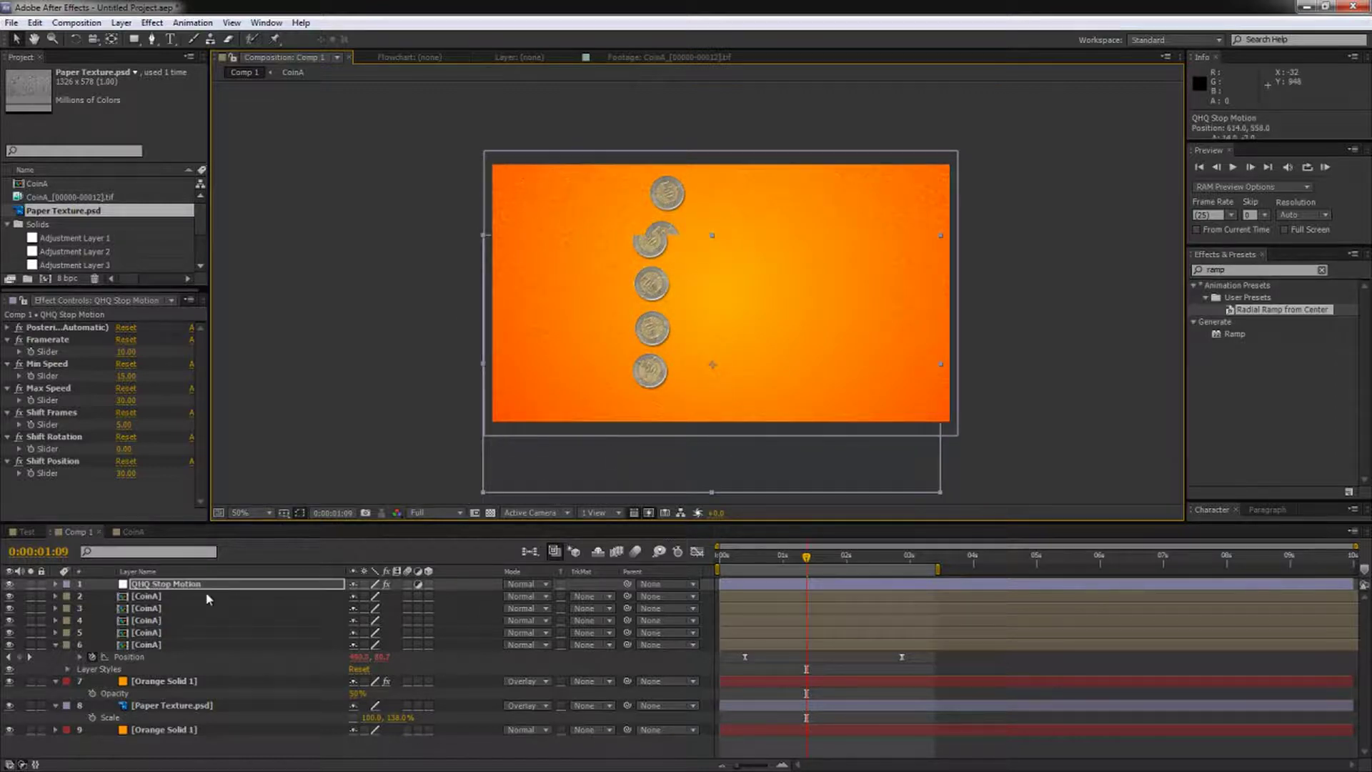
key("p")
right_click(111, 599)
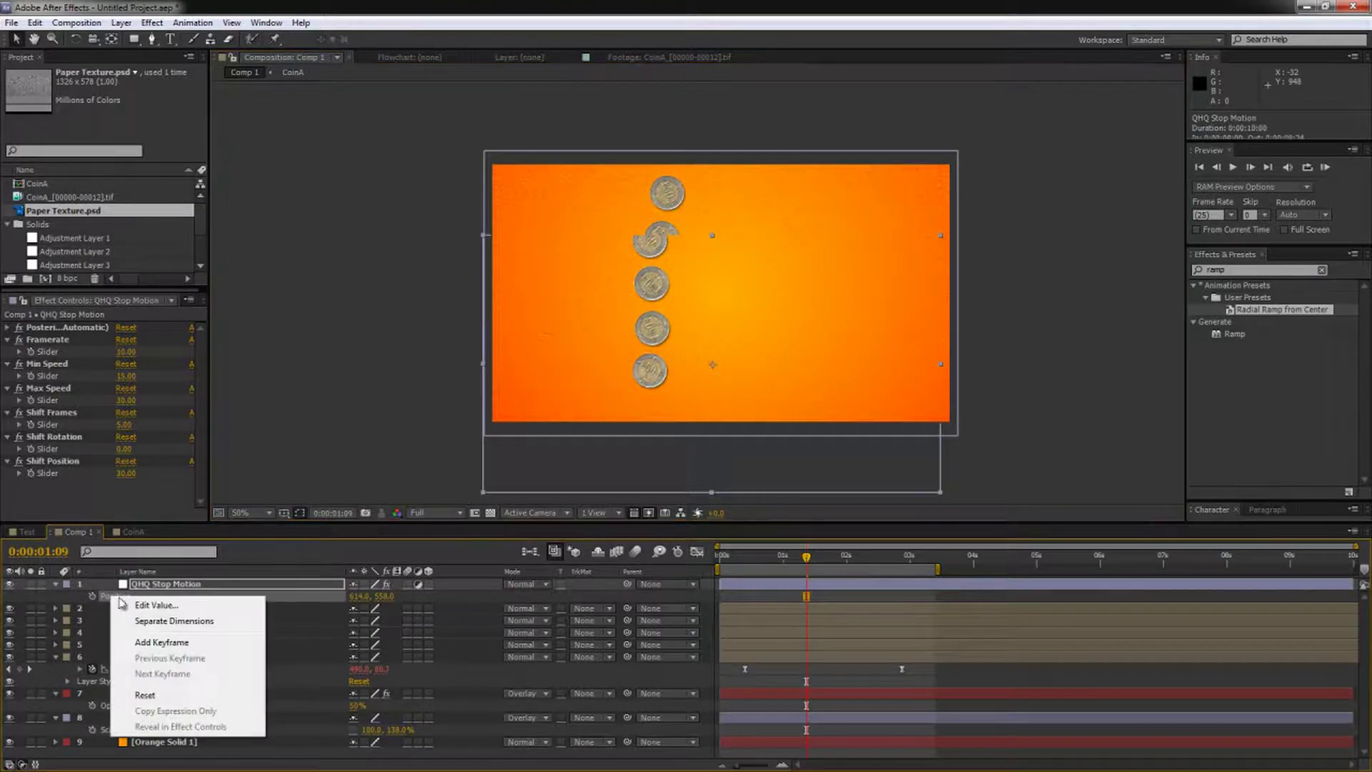
left_click(190, 696)
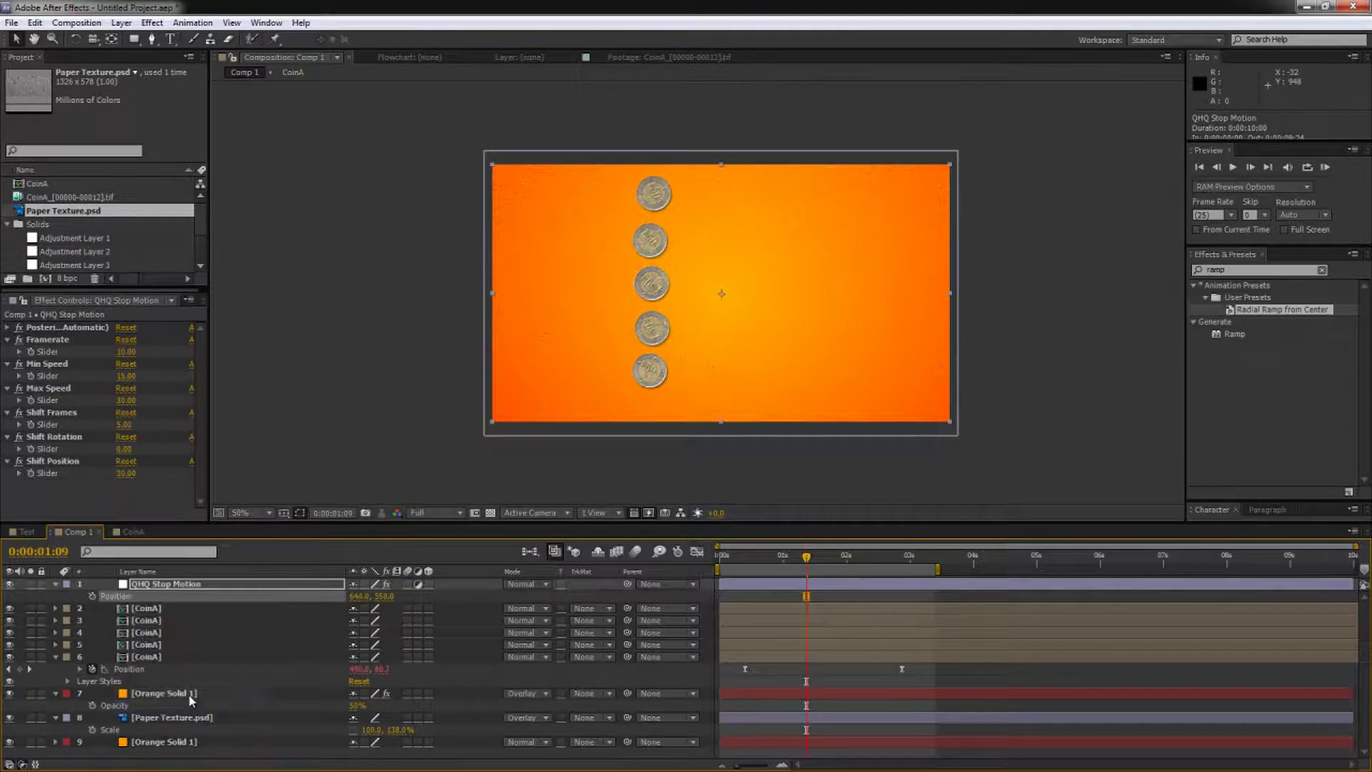
left_click(364, 439)
key("slash")
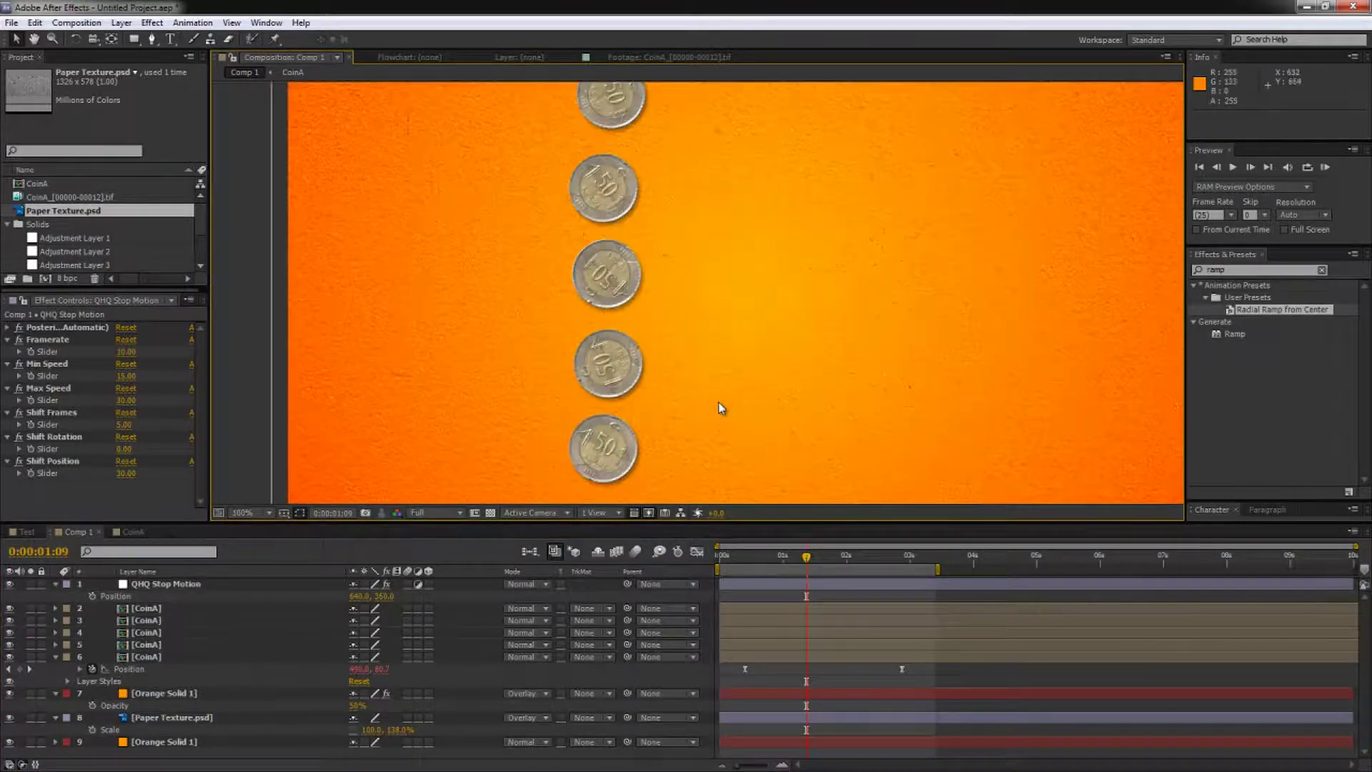
Step: Play a RAM preview of the coin animation with the full frame in view
left_click_drag(609, 519, 600, 715)
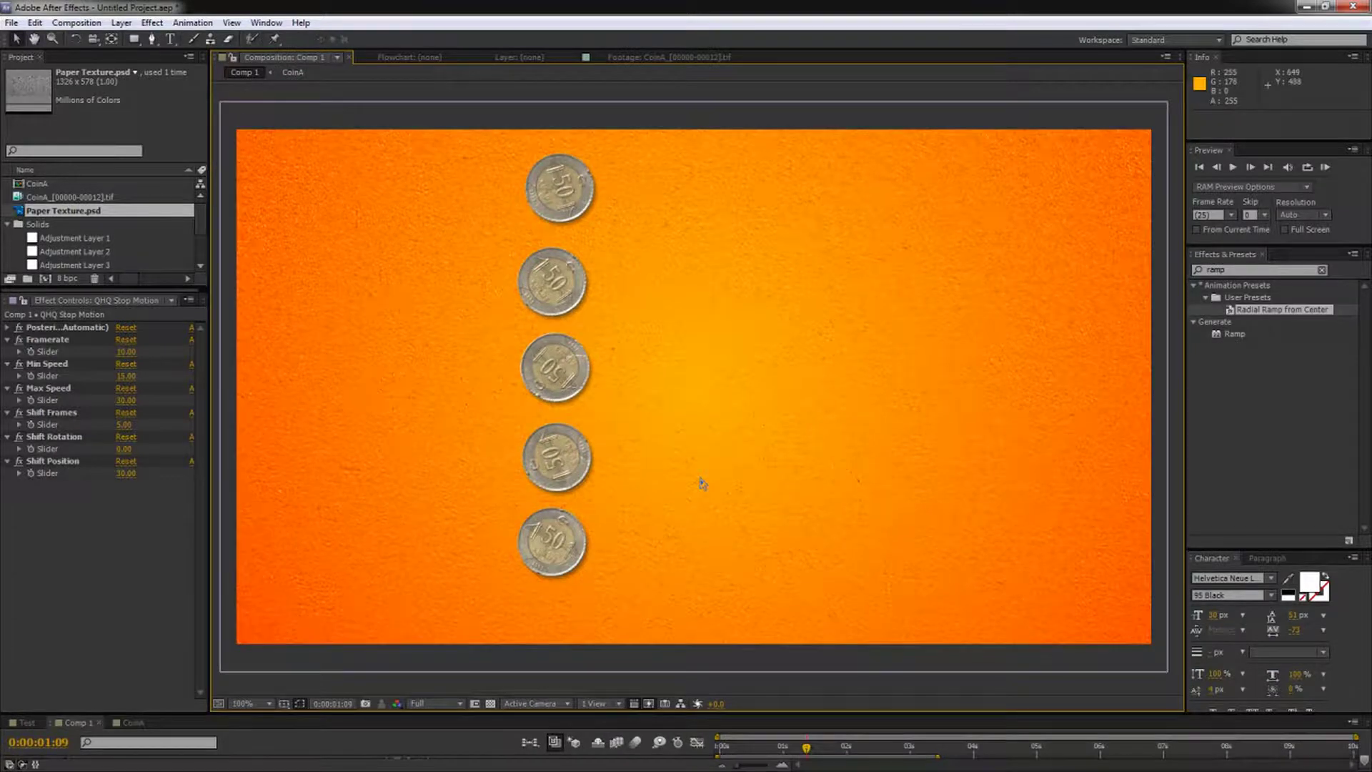
key("KP_0")
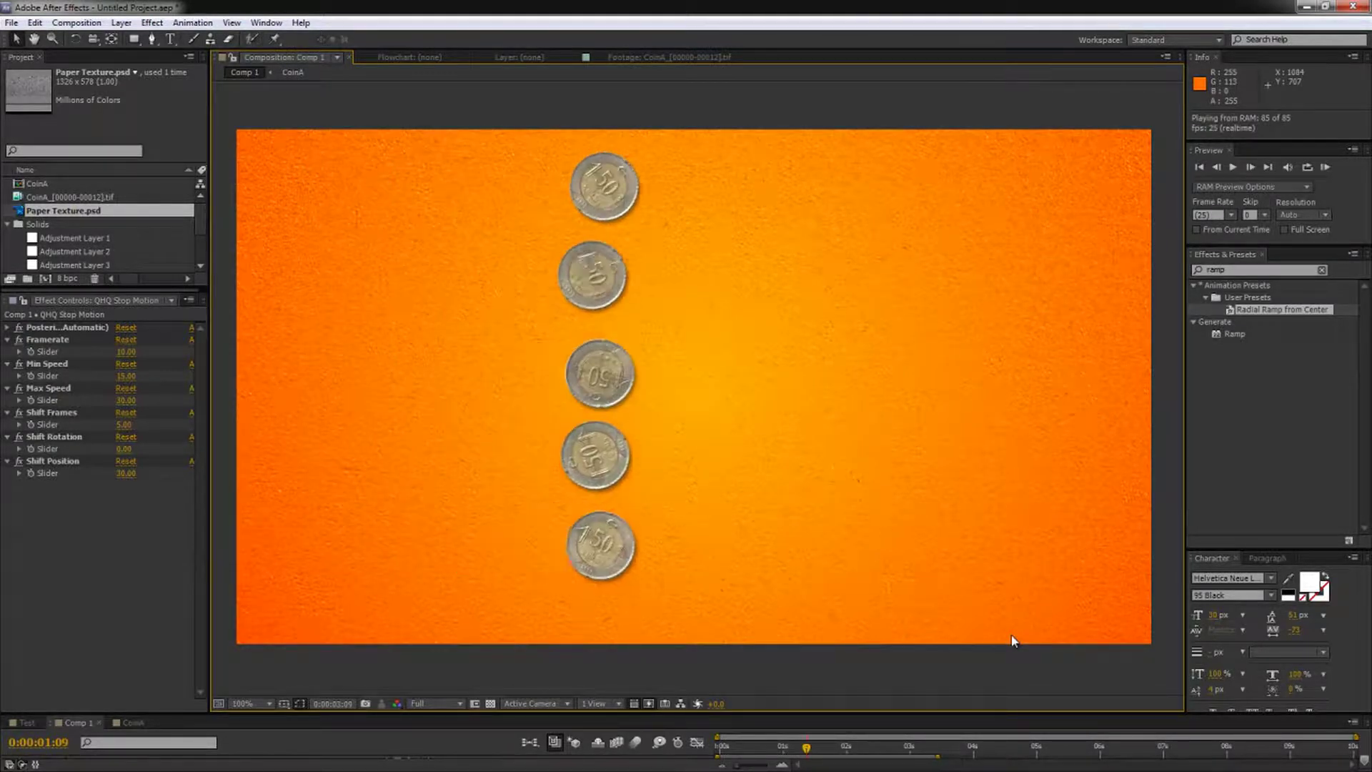
key("space")
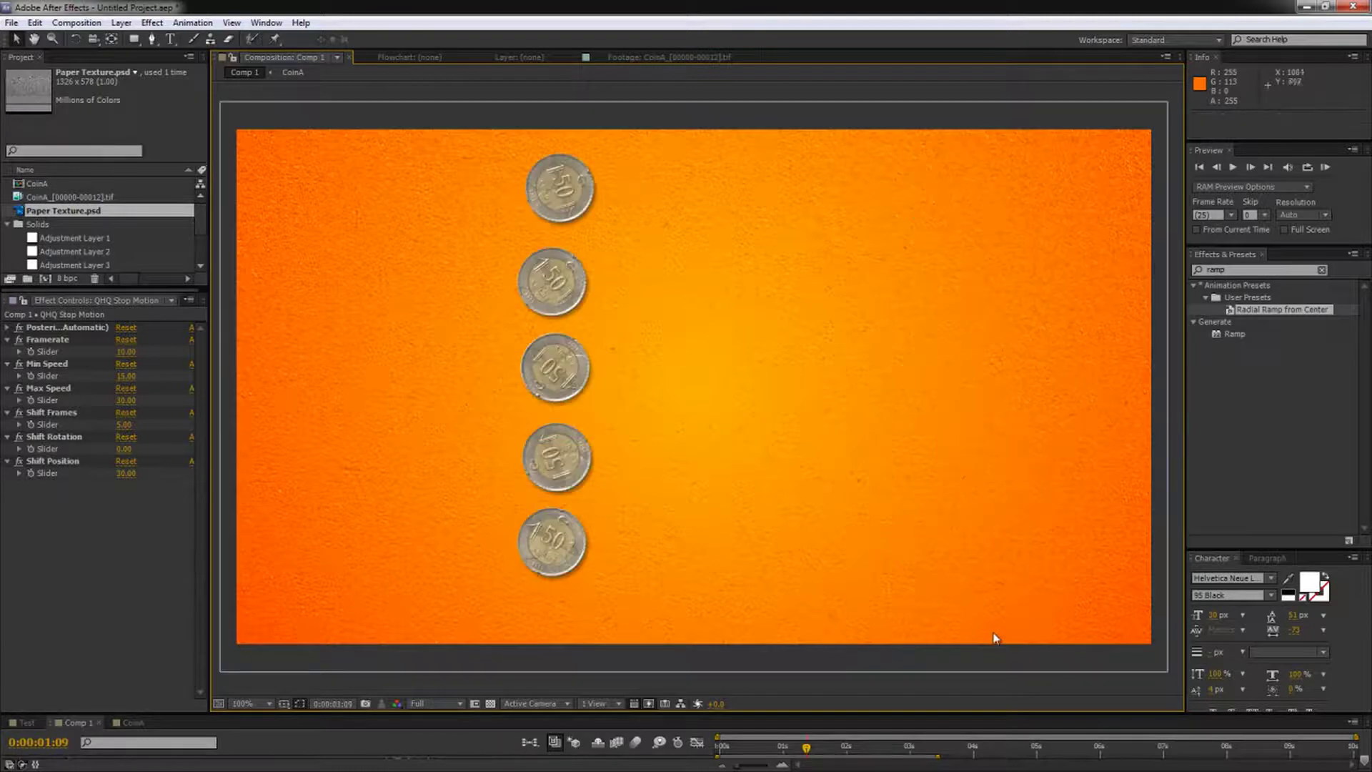
Step: Set the Shift Position slider of the QHQ Stop Motion layer to 50
left_click(125, 473)
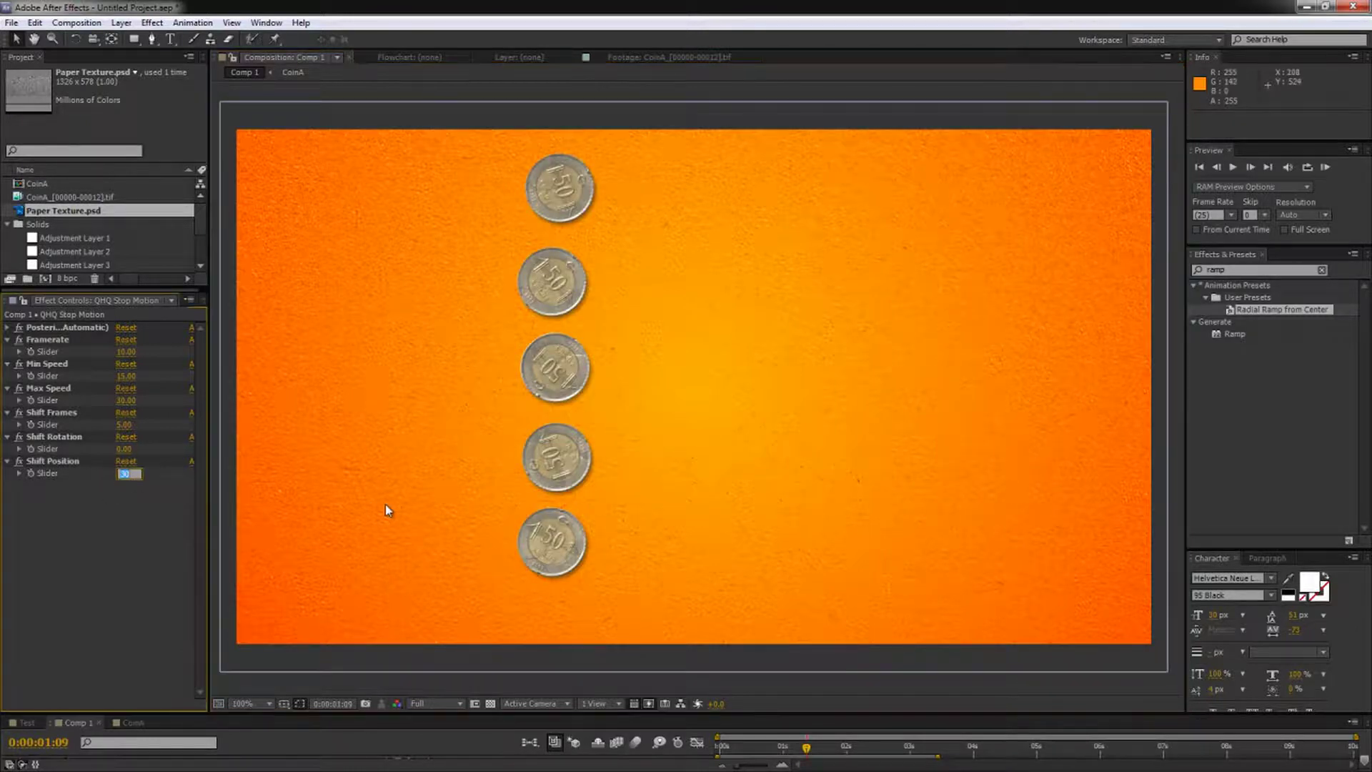
type("50")
key("Return")
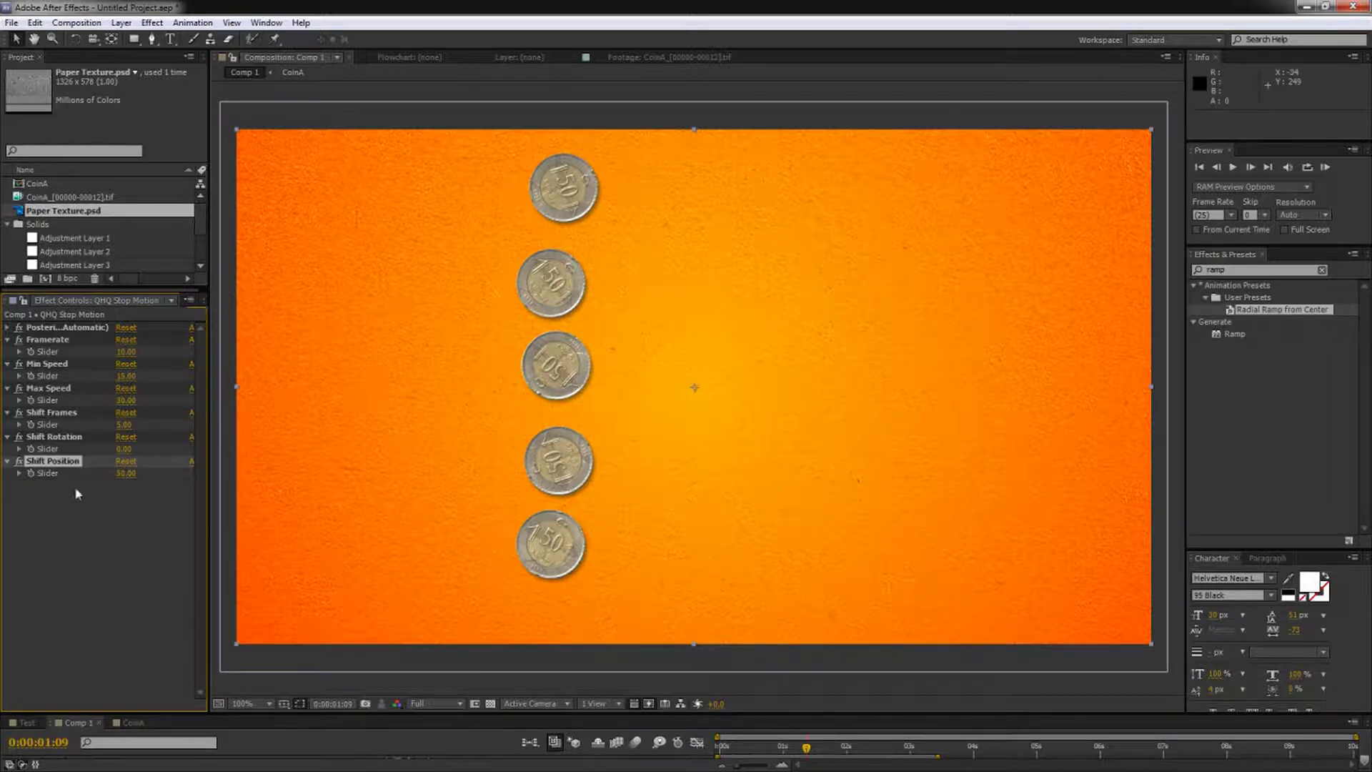
Step: Create a new adjustment layer at the top of Comp 1 and search the effects and presets for "qhq"
left_click_drag(336, 655, 355, 359)
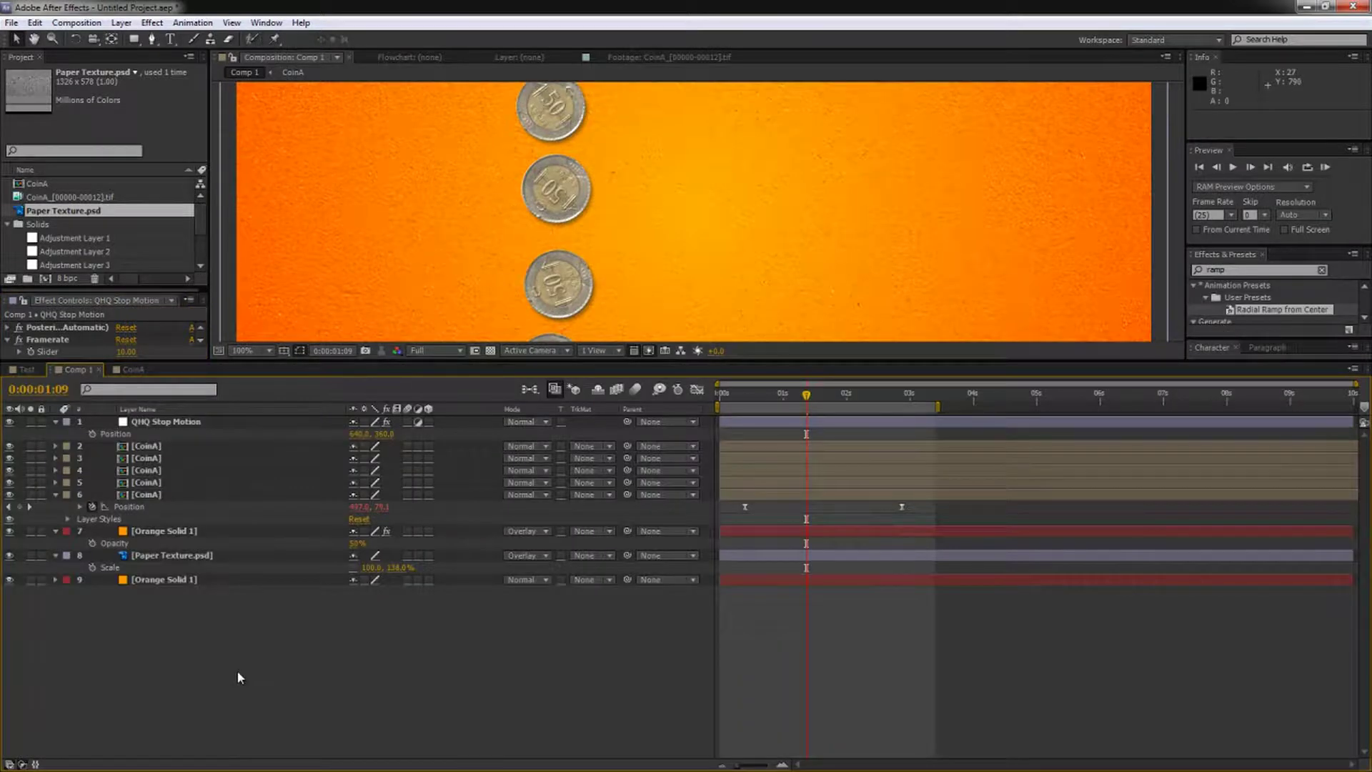
key("ctrl+alt+y")
key("Return")
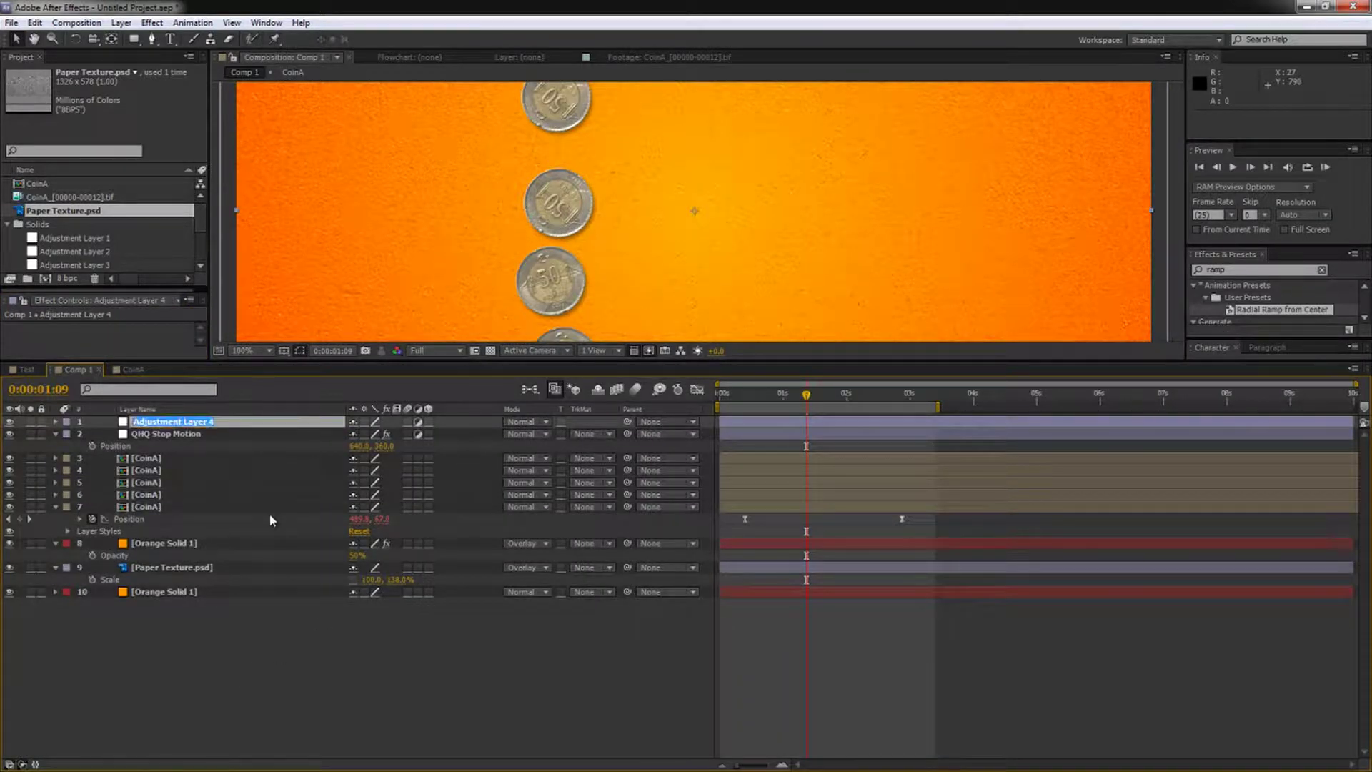
left_click(835, 703)
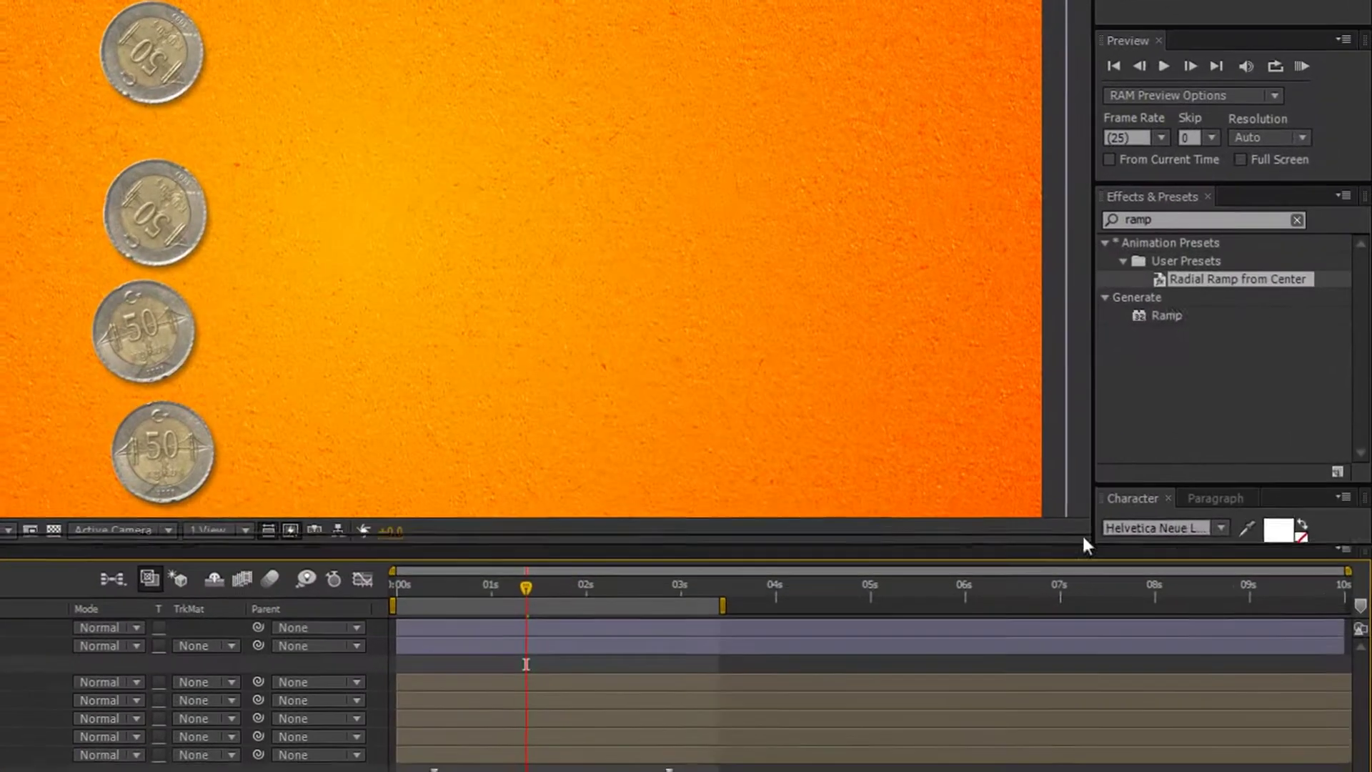
left_click(1237, 270)
type("qhq")
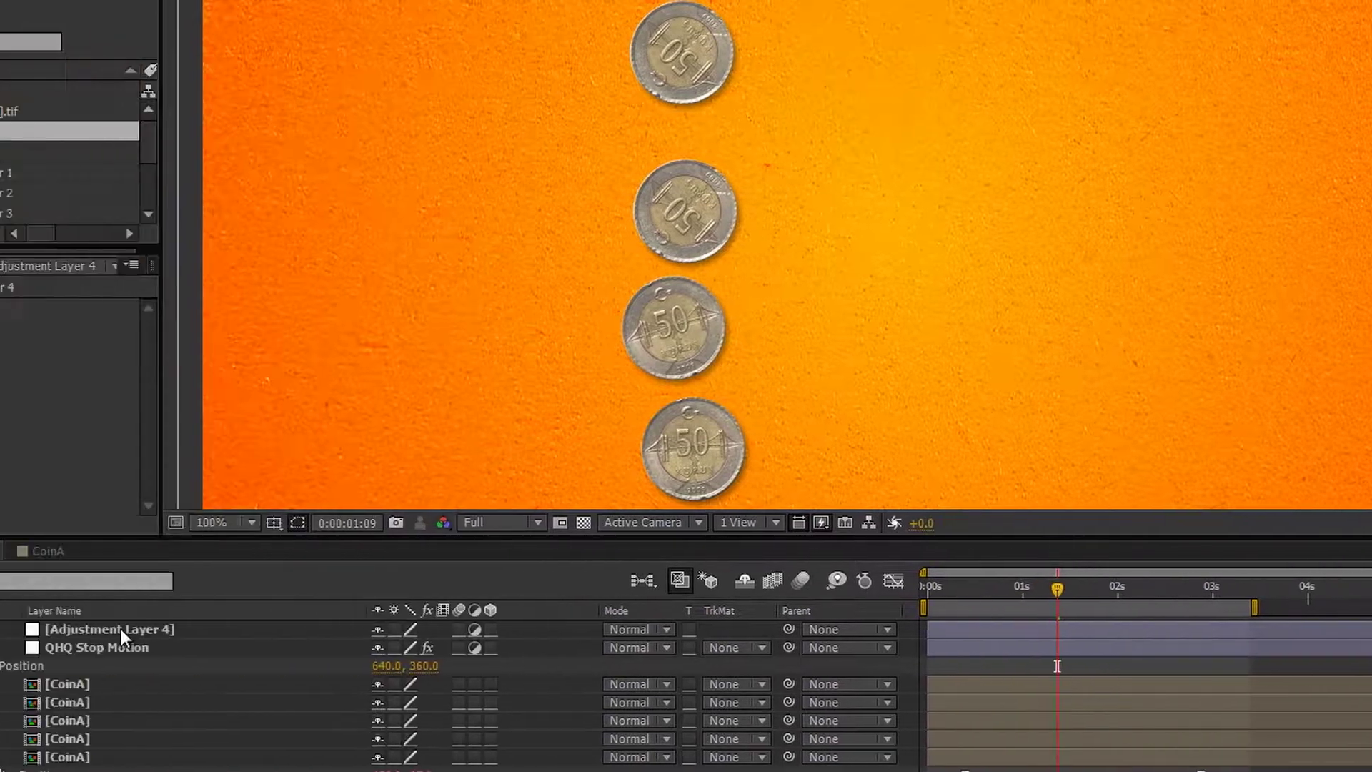
Step: Rename the new adjustment layer to QHQ Glitch Camera and place it directly below the QHQ Stop Motion layer
left_click(273, 629)
key("Return")
type("QH")
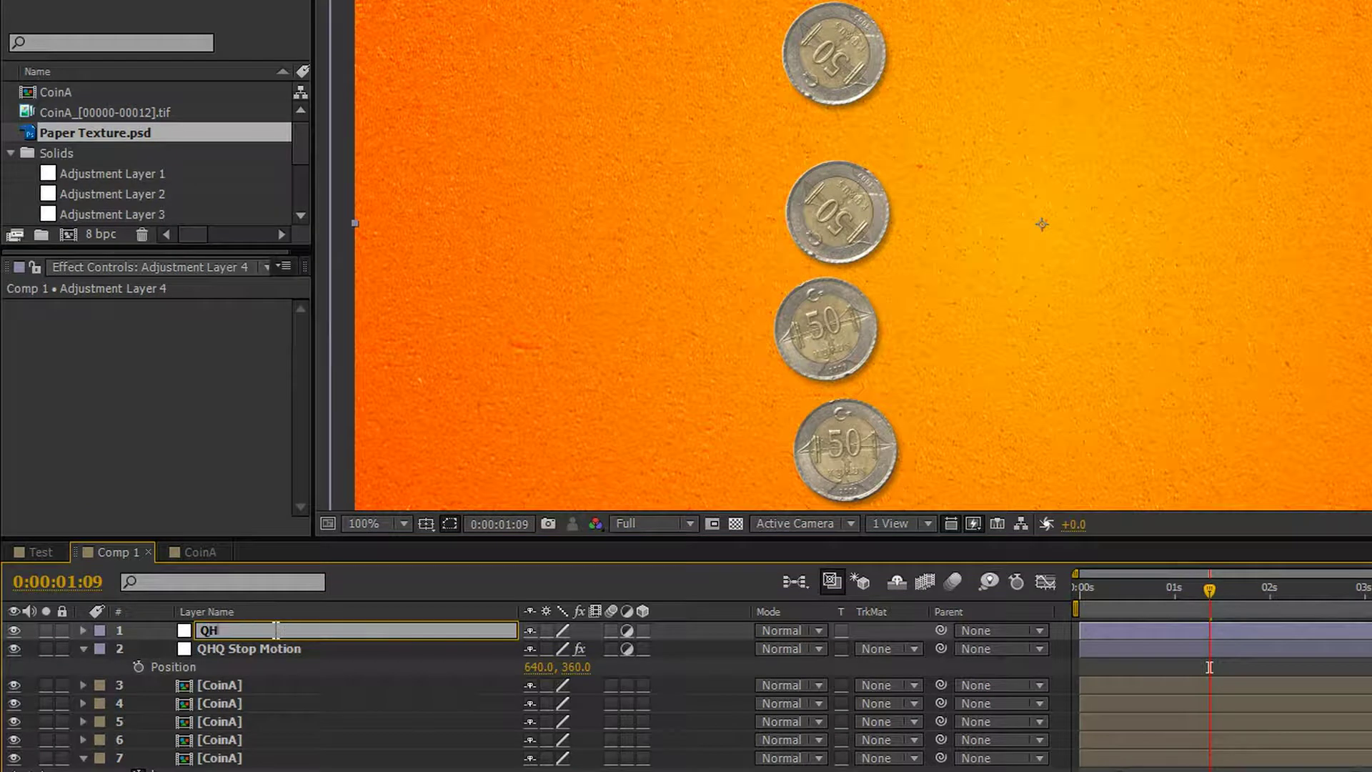
type("Q G")
key("BackSpace")
key("BackSpace")
type("litch Gamera")
key("Return")
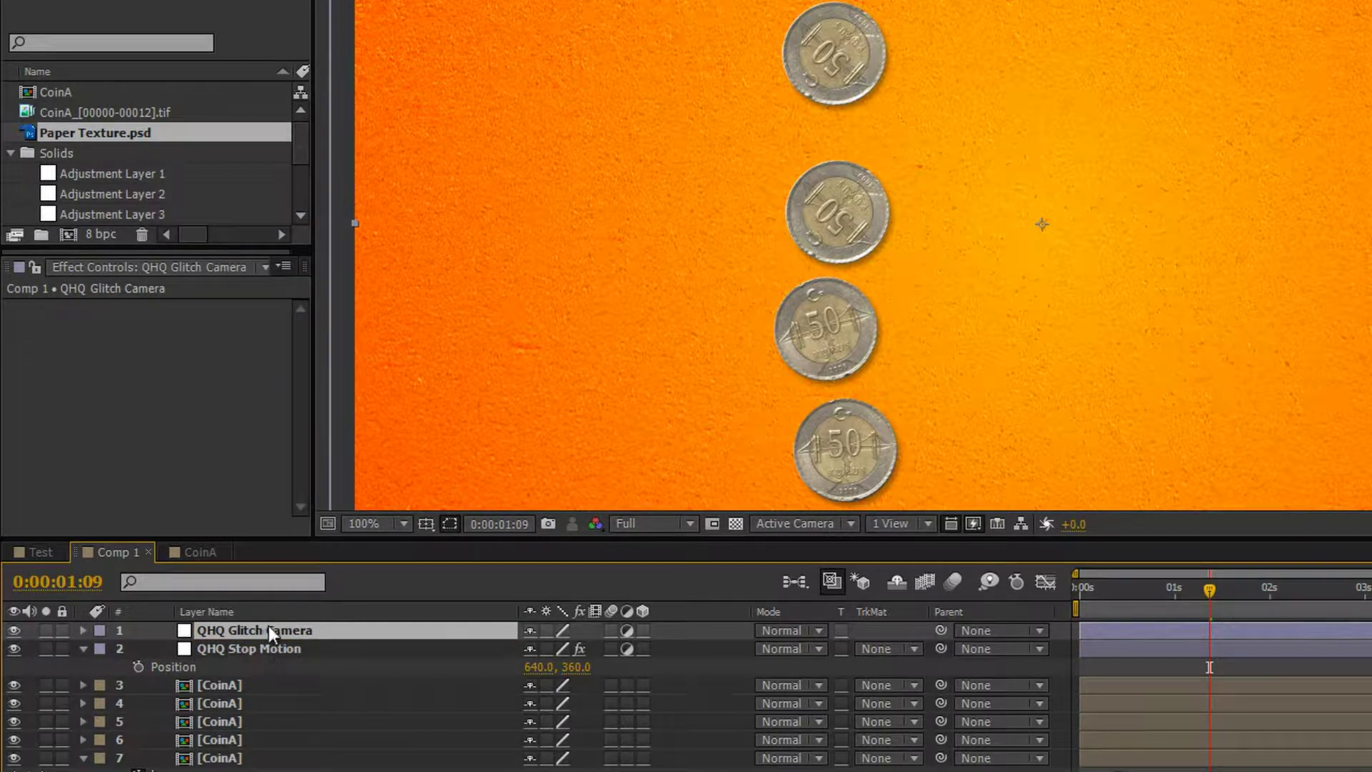
left_click_drag(268, 625, 269, 674)
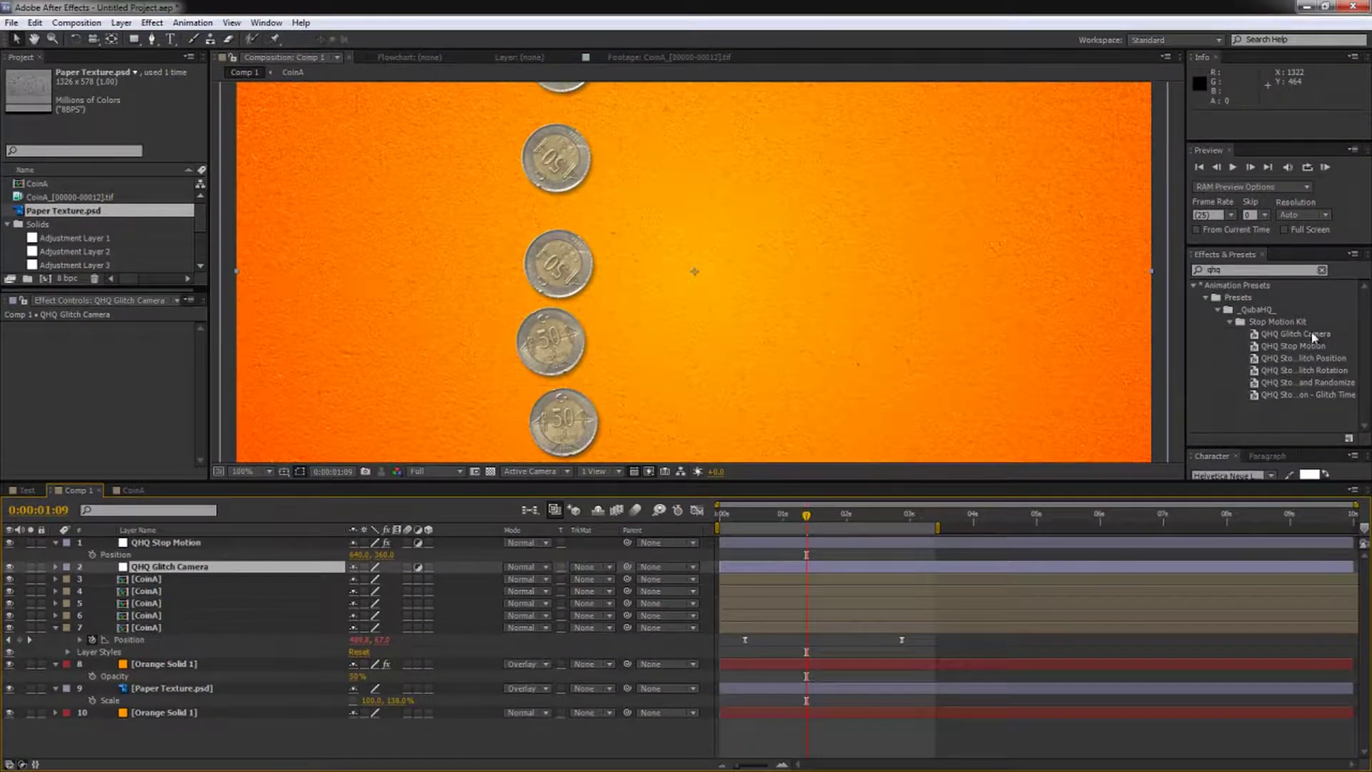
Step: Apply the QHQ Glitch Camera preset to the QHQ Glitch Camera layer and collapse its four automatic effects
double_click(1314, 334)
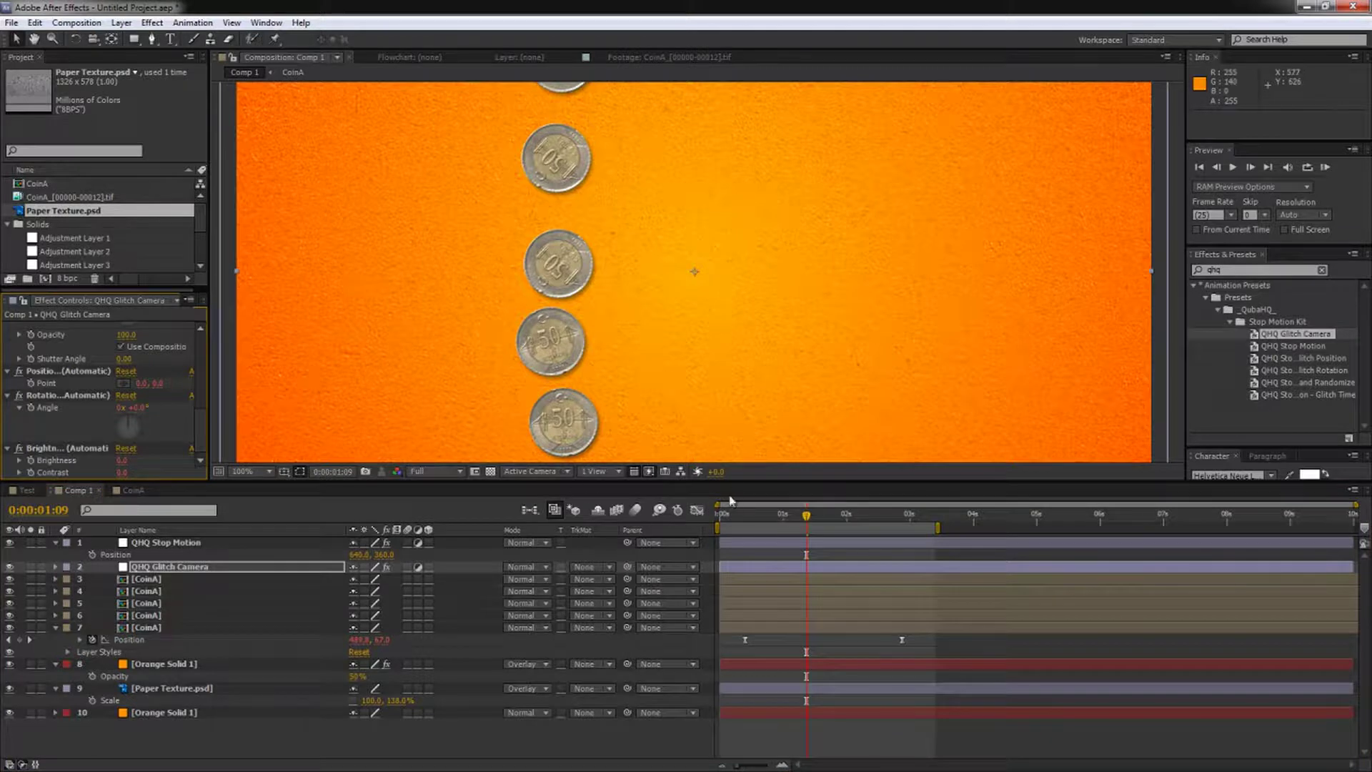
left_click_drag(737, 481, 715, 688)
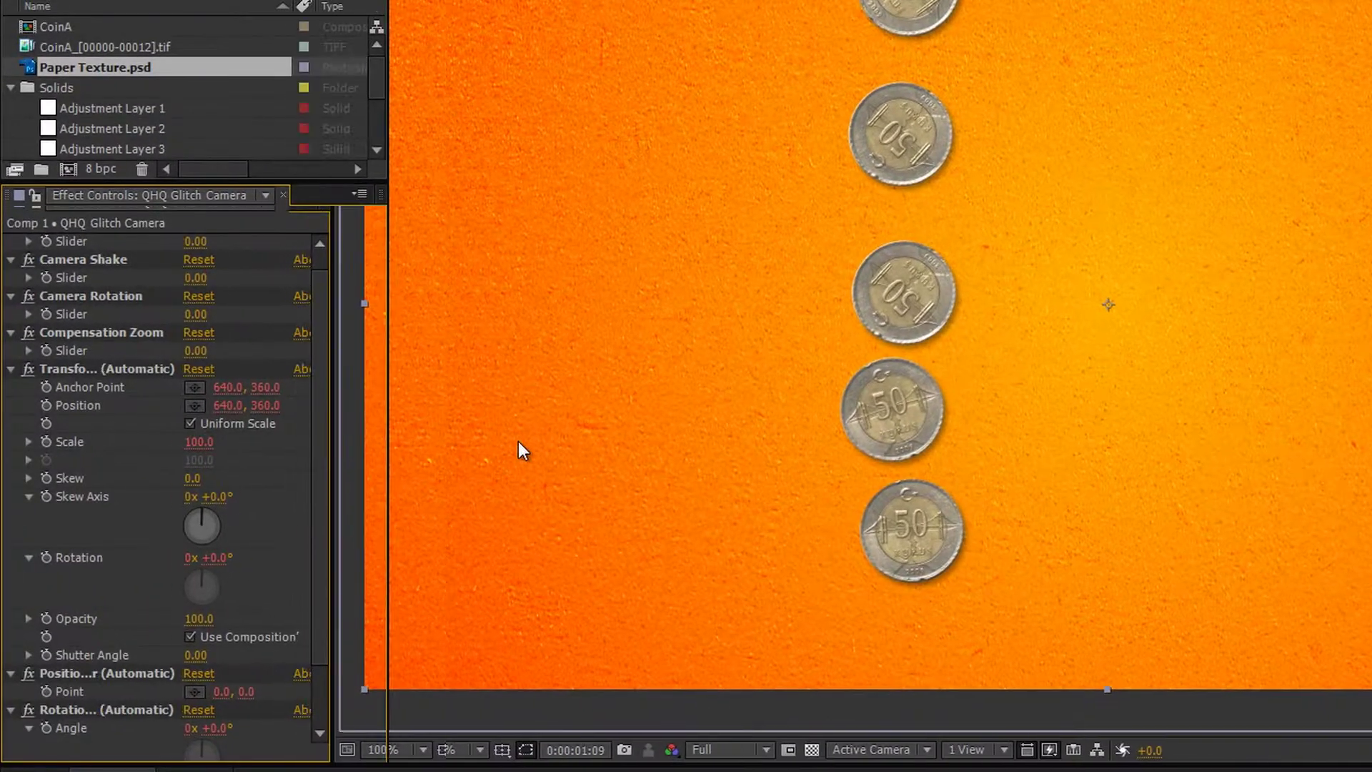
left_click_drag(389, 429, 568, 429)
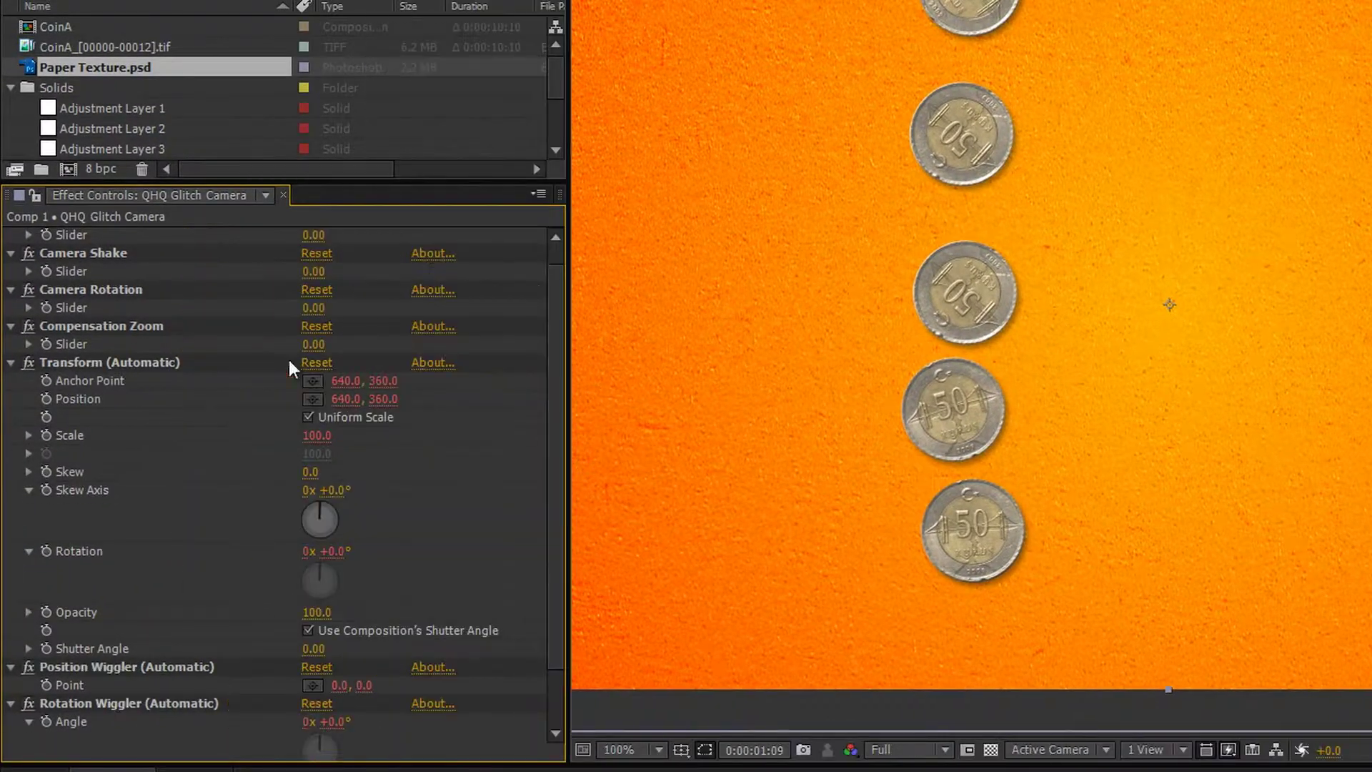
left_click(11, 362)
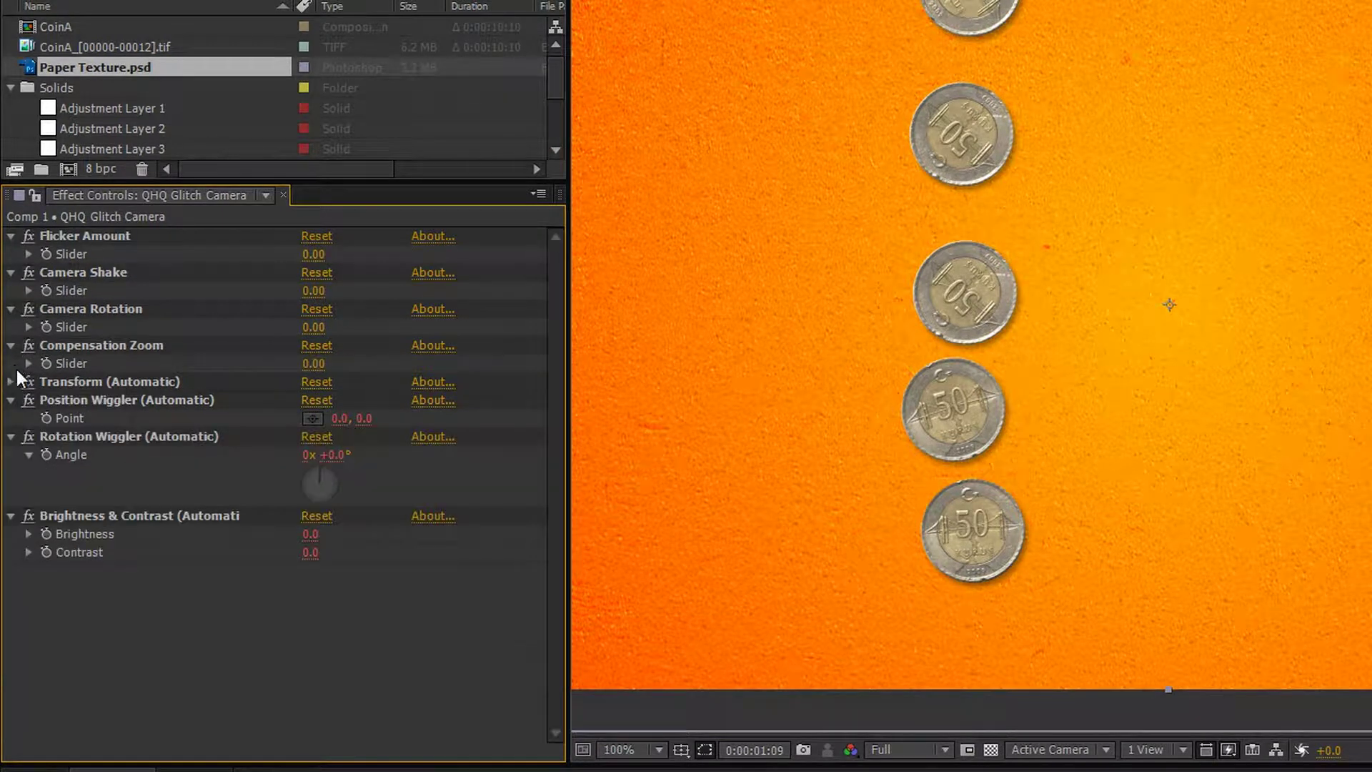
left_click(11, 400)
left_click(11, 417)
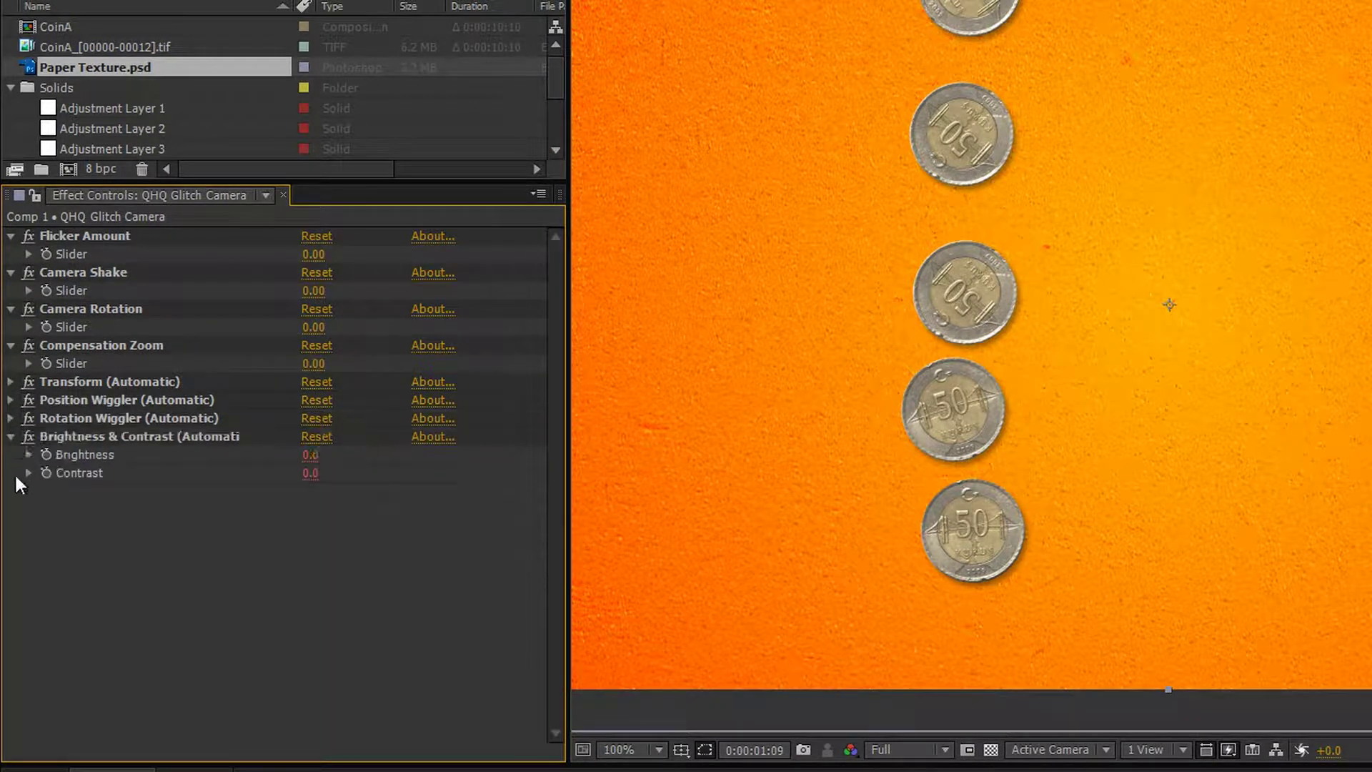
left_click(11, 436)
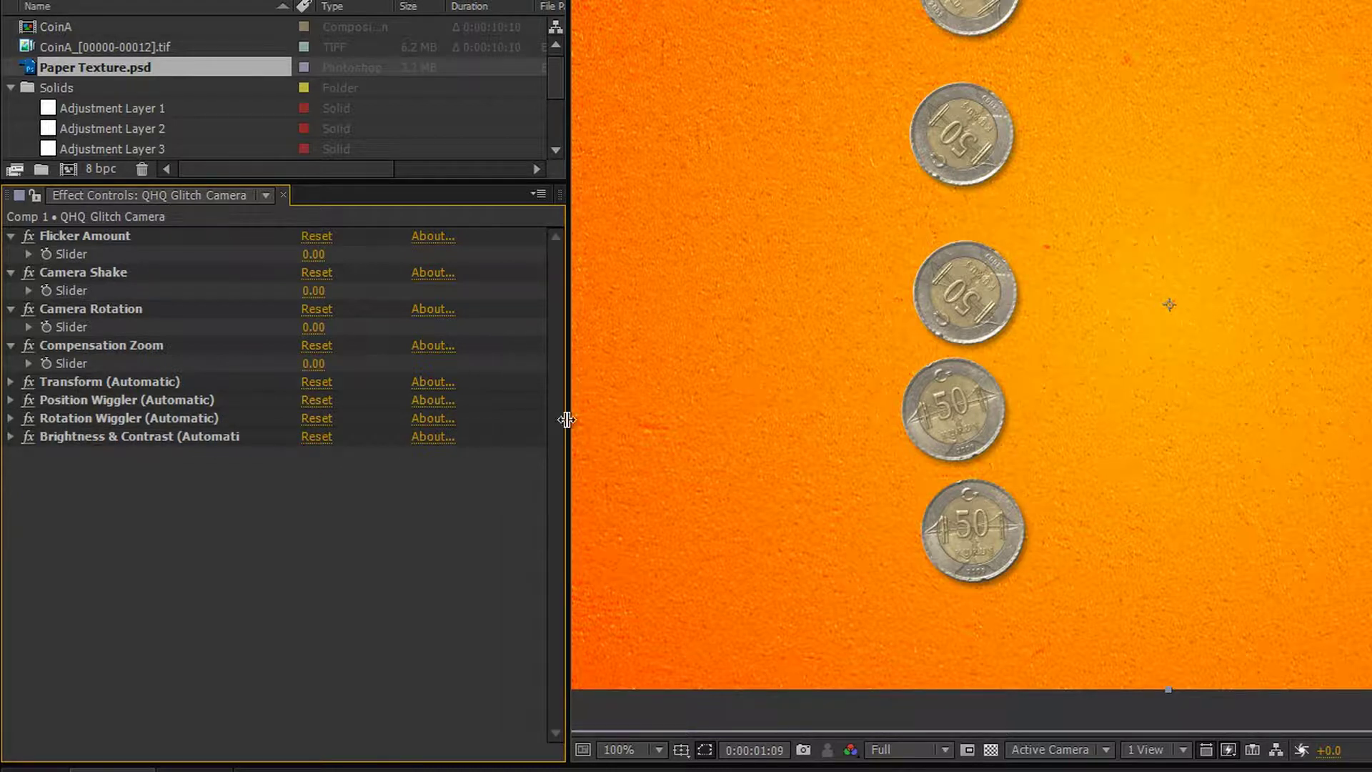
left_click_drag(567, 419, 341, 420)
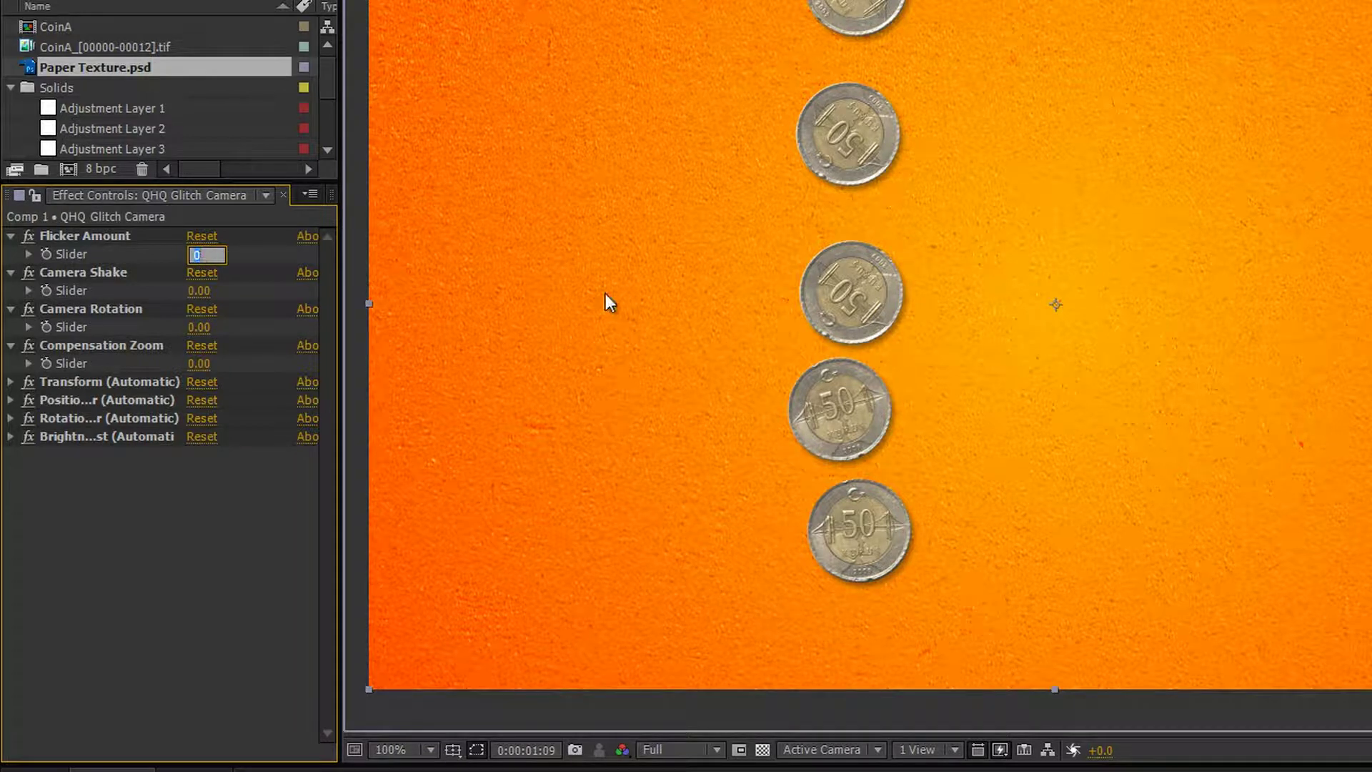
Step: Set the Flicker Amount and Camera Shake sliders of the QHQ Glitch Camera layer to 10 each
type("10")
key("Return")
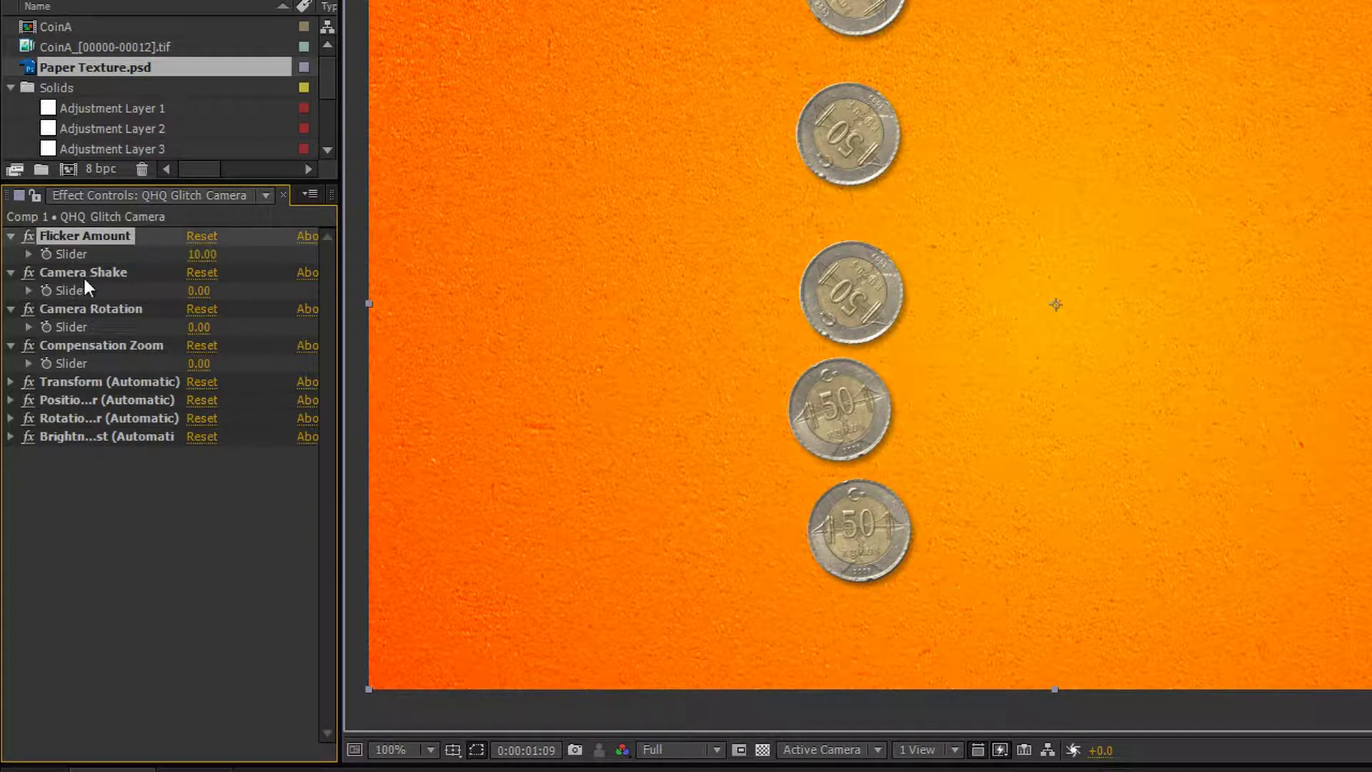
left_click(202, 292)
type("10")
key("Return")
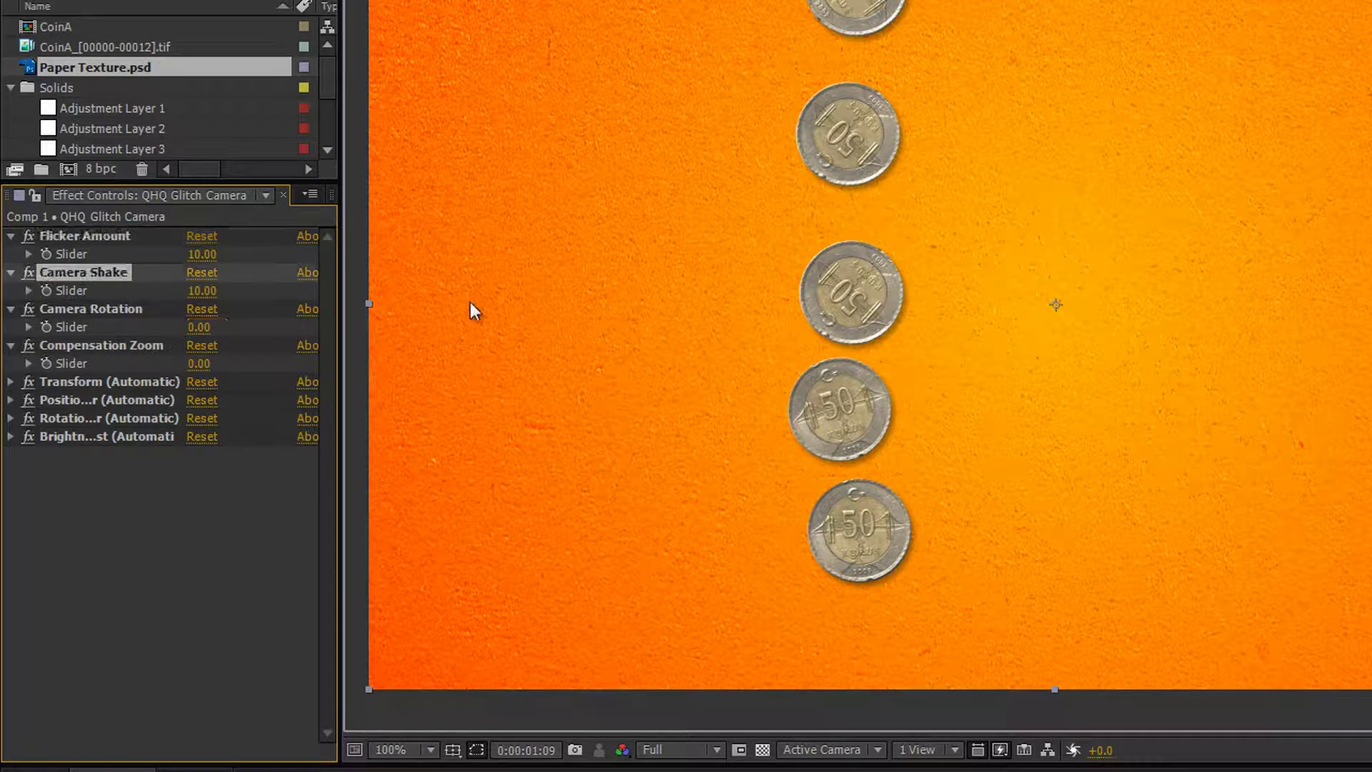
Step: Set the Camera Rotation slider to 2 and the Compensation Zoom slider to 5 on the QHQ Glitch Camera layer
left_click(198, 328)
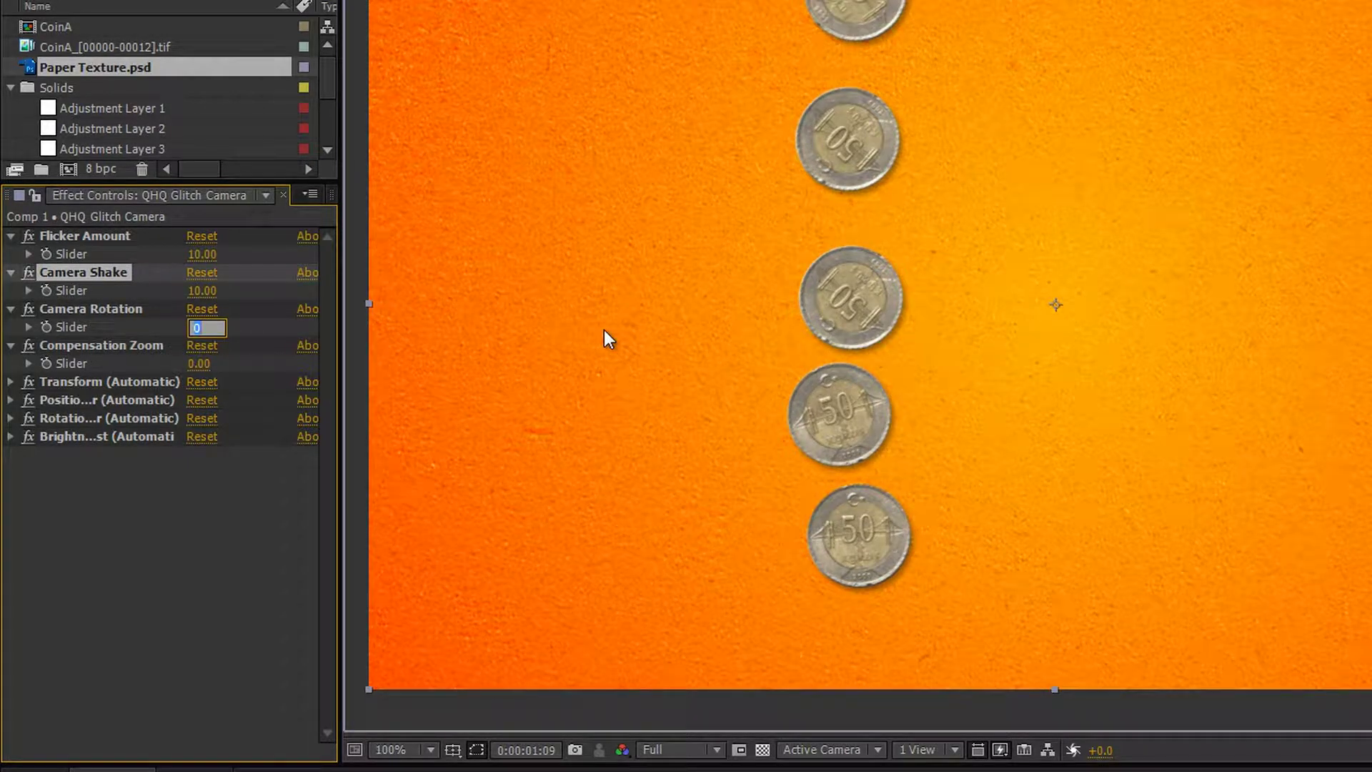
type("2")
key("Return")
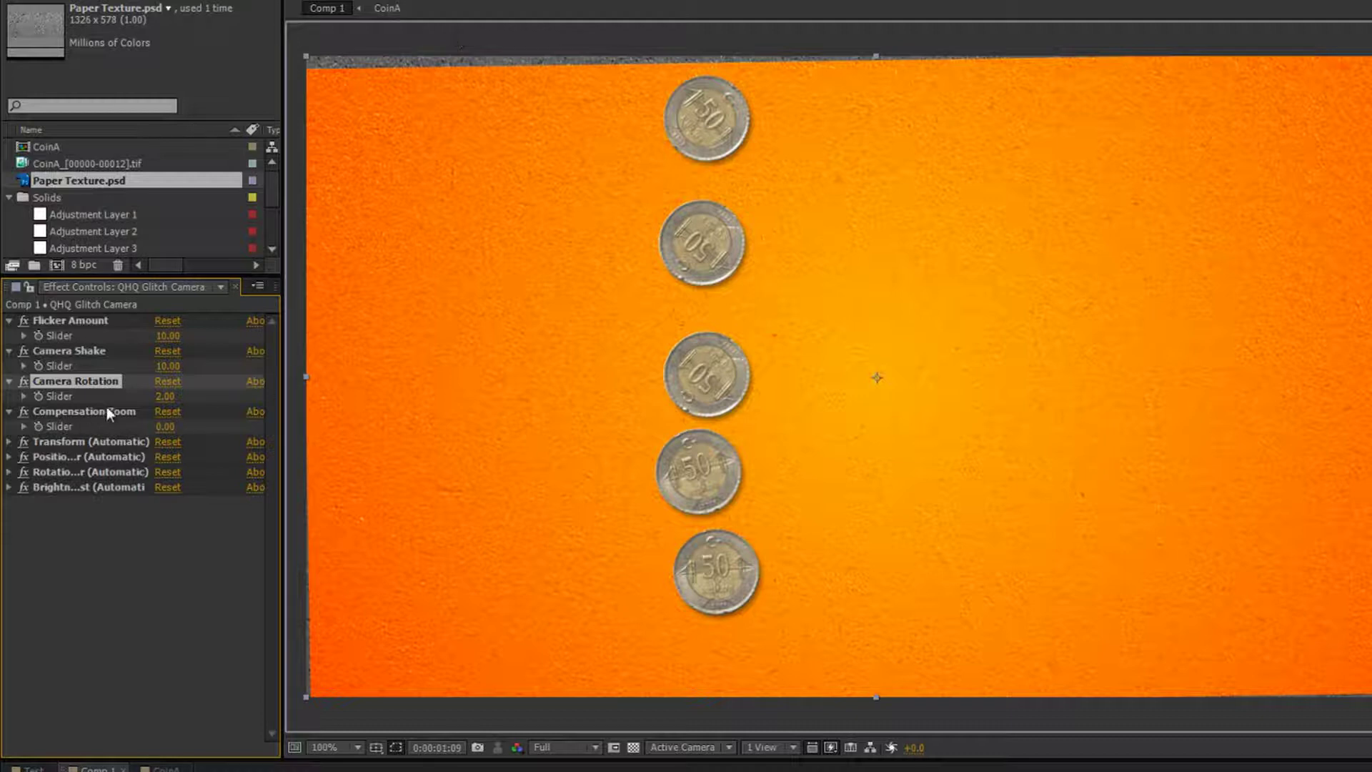
left_click(165, 427)
type("1")
key("Return")
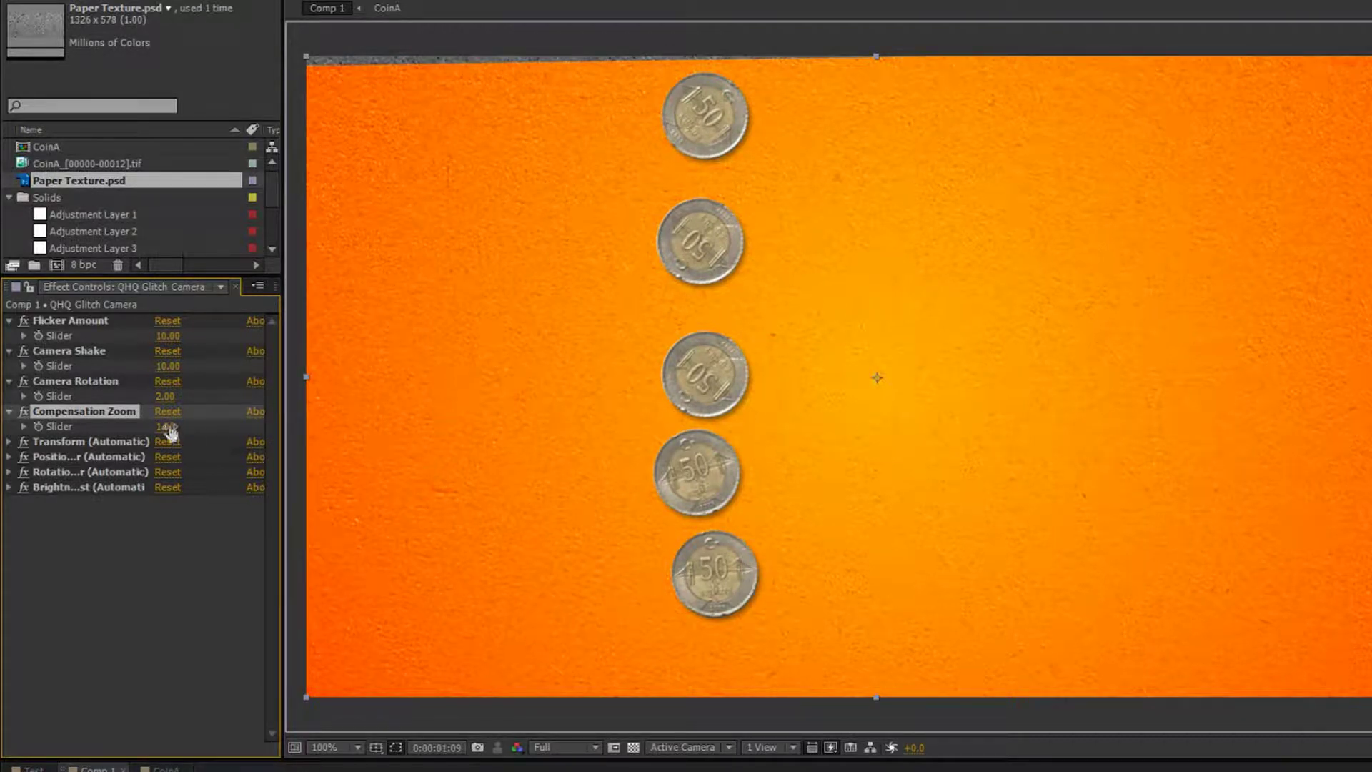
left_click_drag(165, 427, 206, 432)
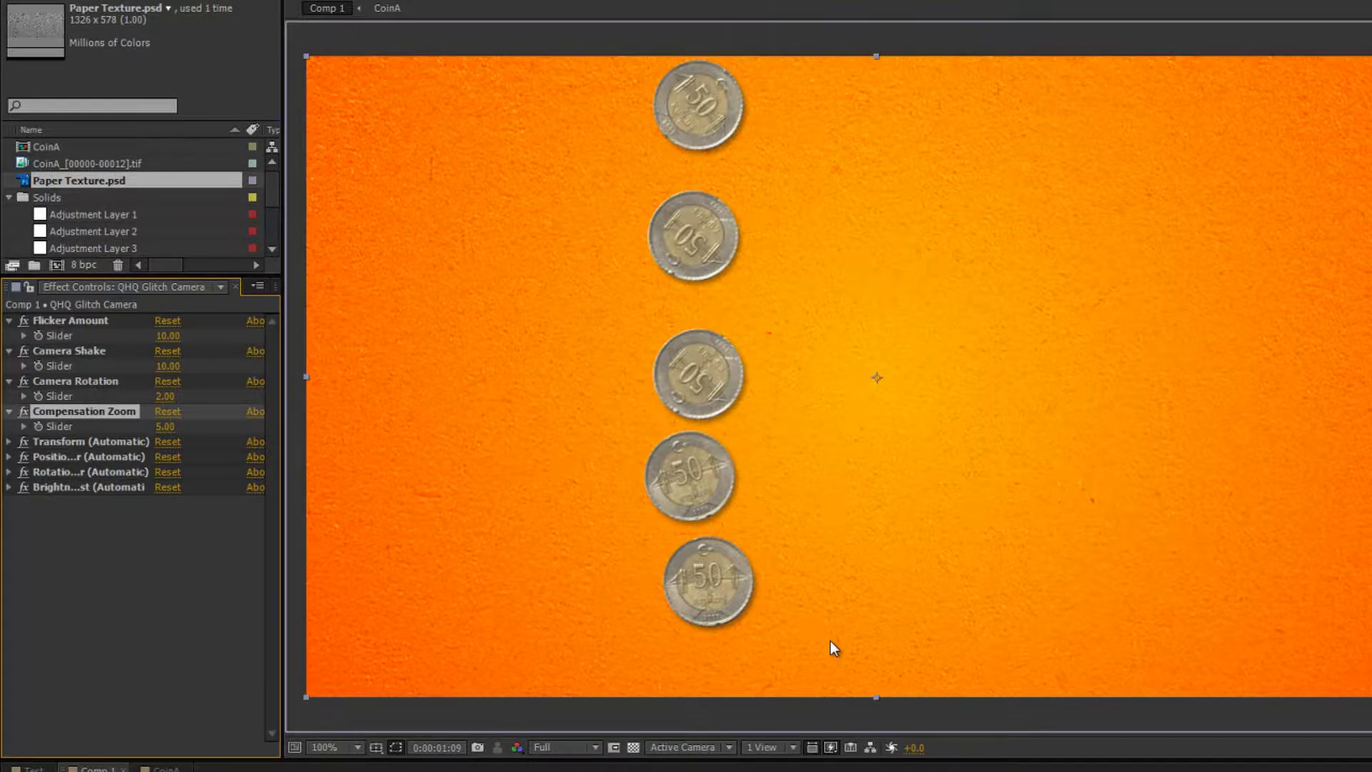
Step: Play RAM previews of Comp 1 to check the camera flicker, shake and rotation
key("KP_0")
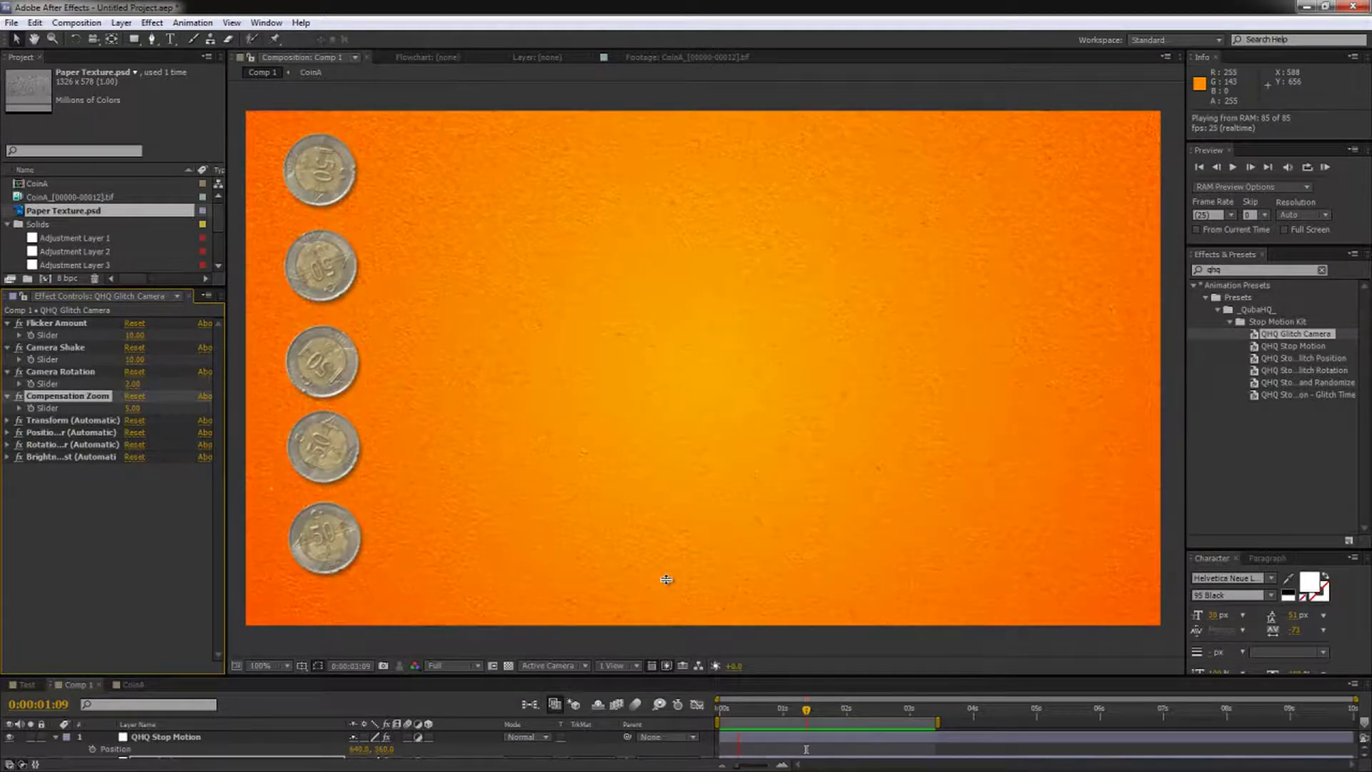
key("space")
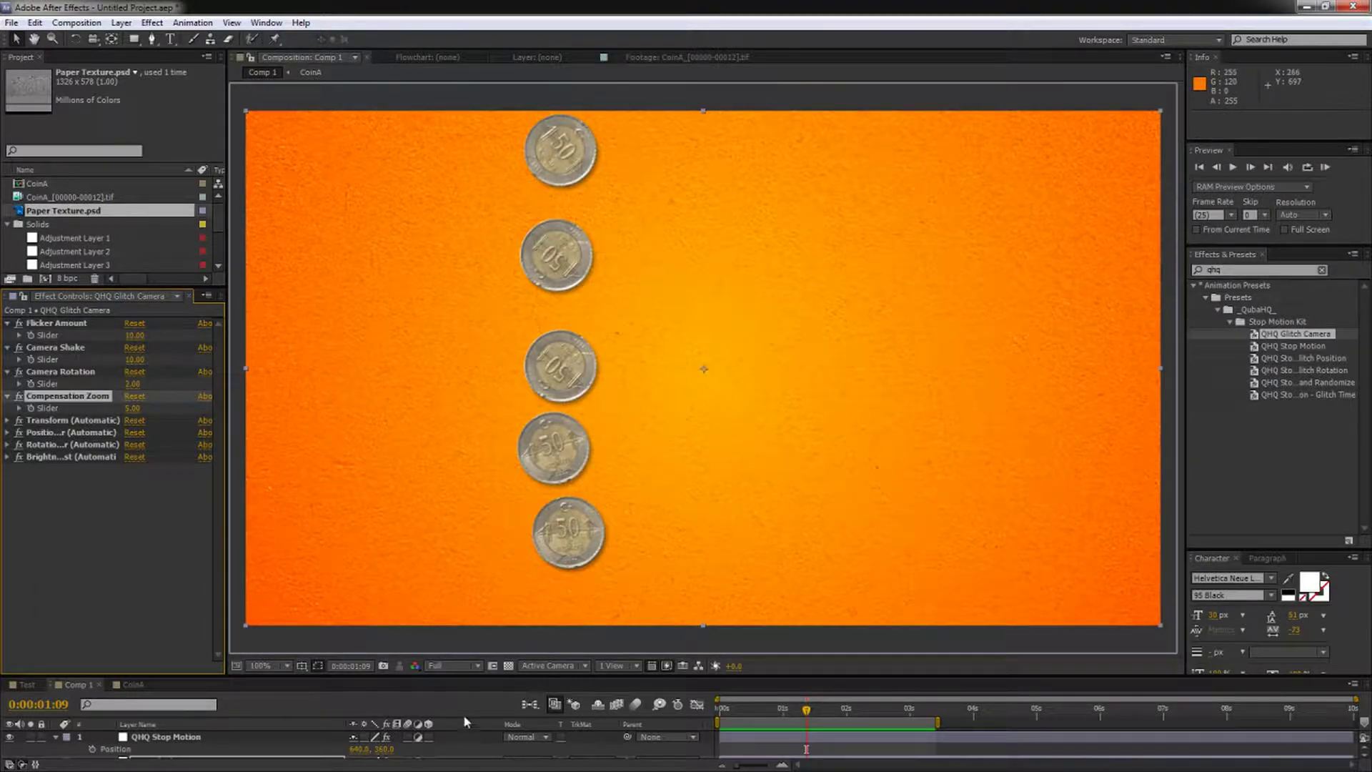
left_click_drag(491, 674, 496, 575)
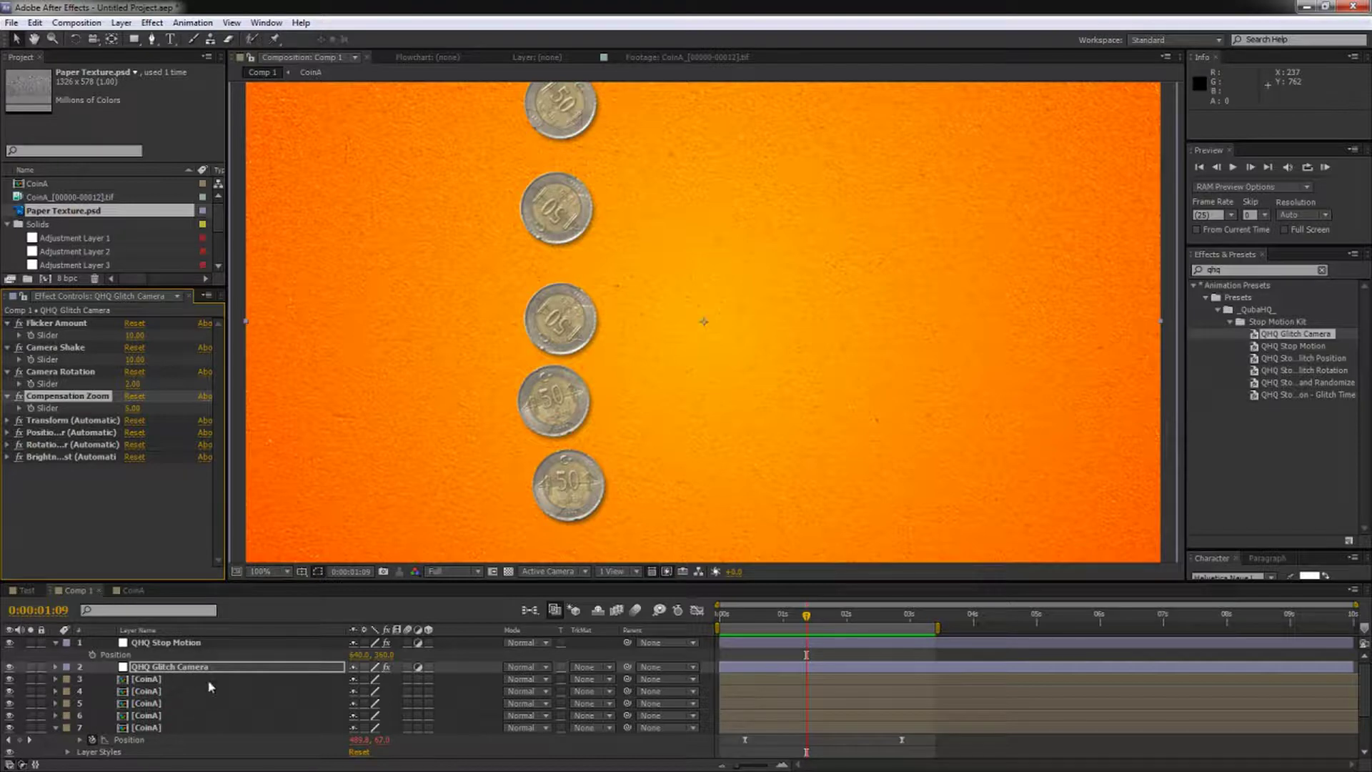
left_click_drag(825, 585, 843, 659)
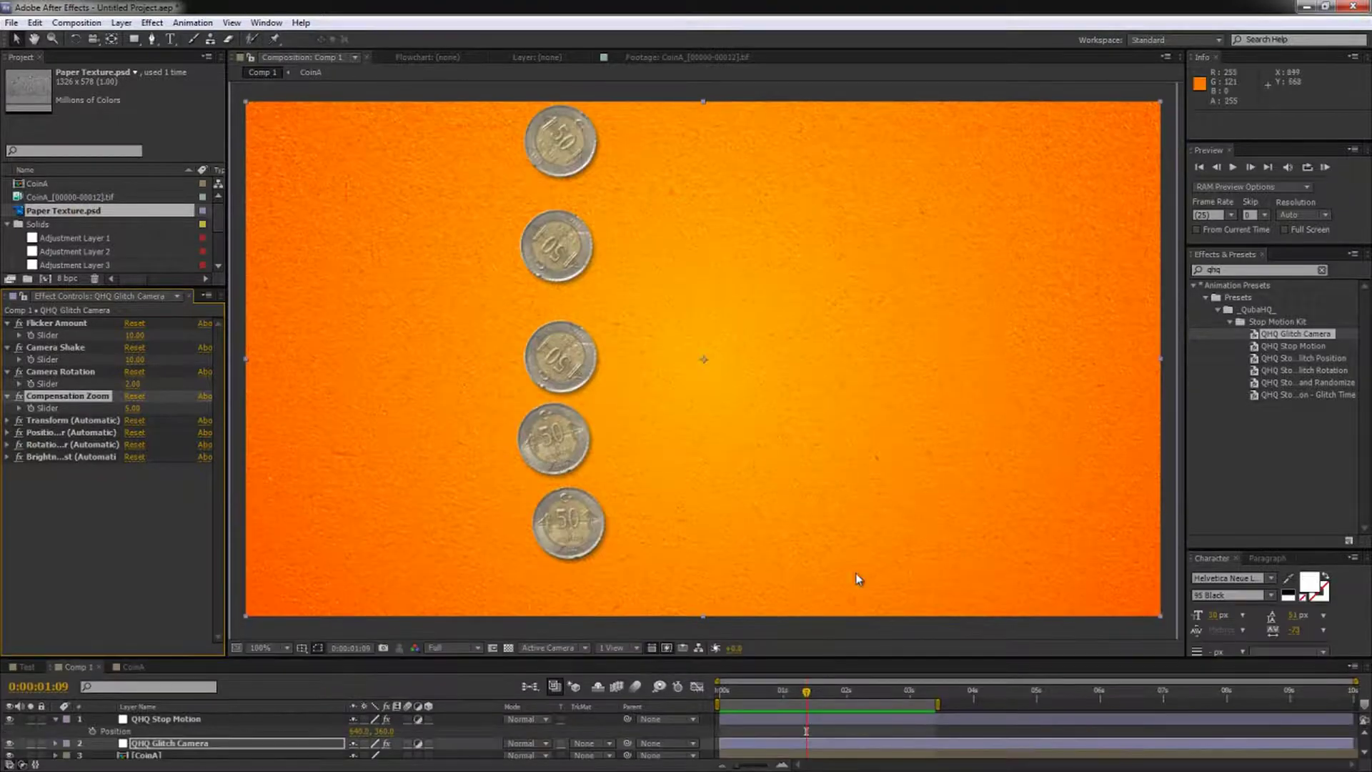
key("KP_0")
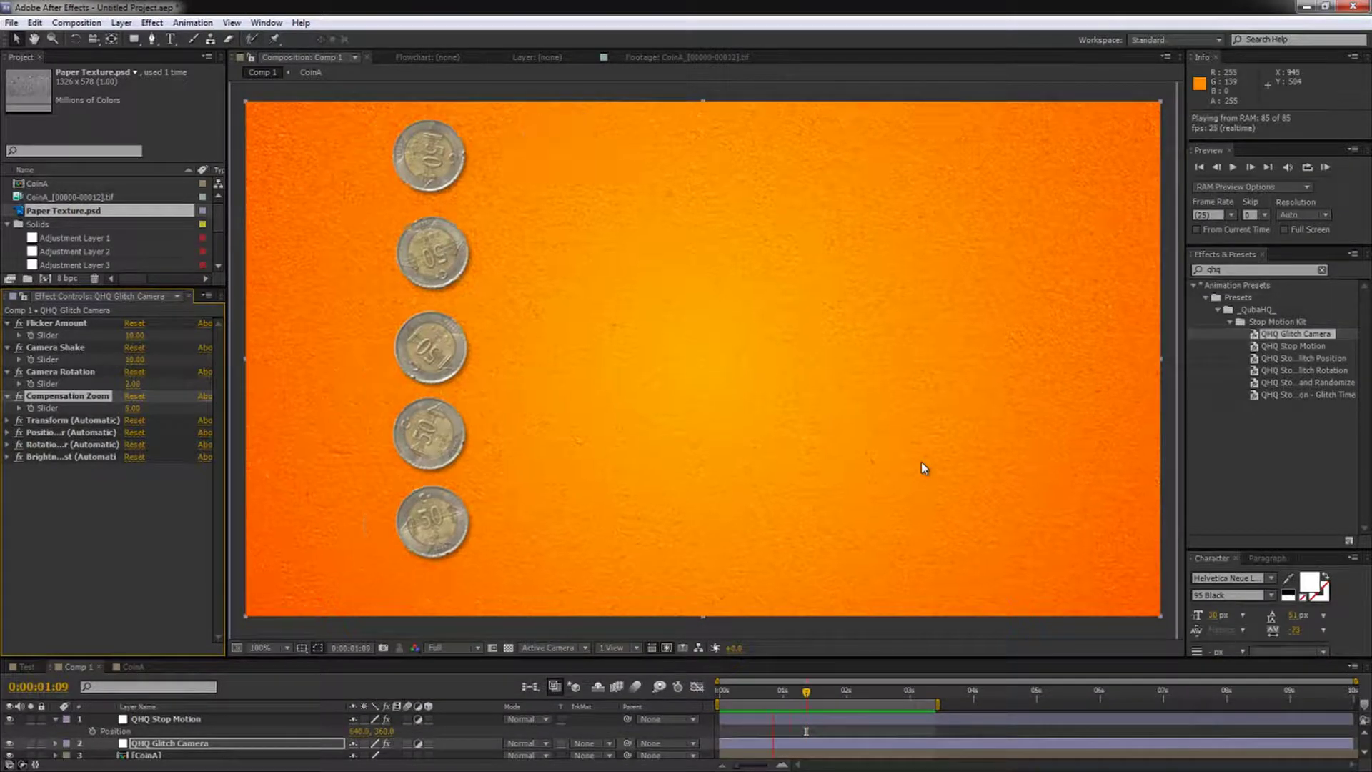
key("space")
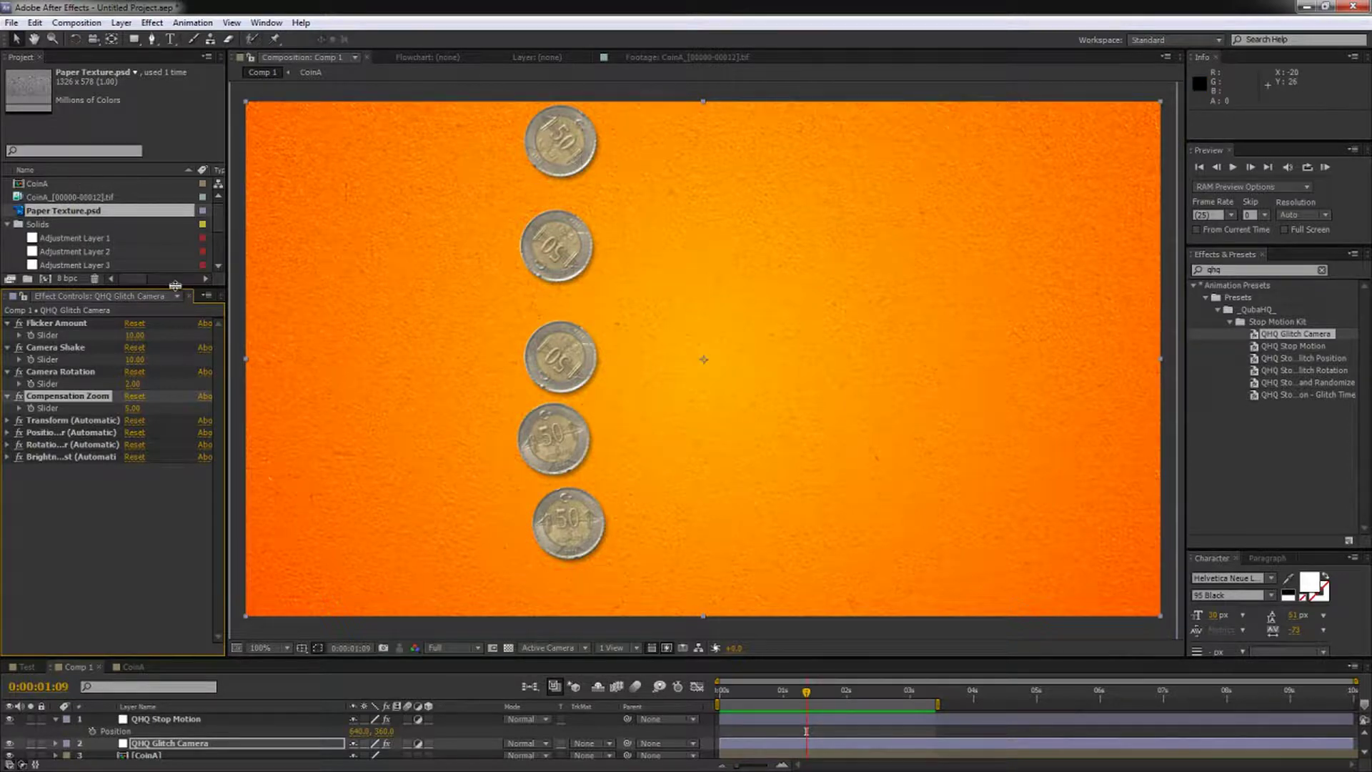
Step: Open the project 000_QHQ_StopMotion.aep without saving the current one, and accept its version conversion
left_click_drag(177, 289, 179, 380)
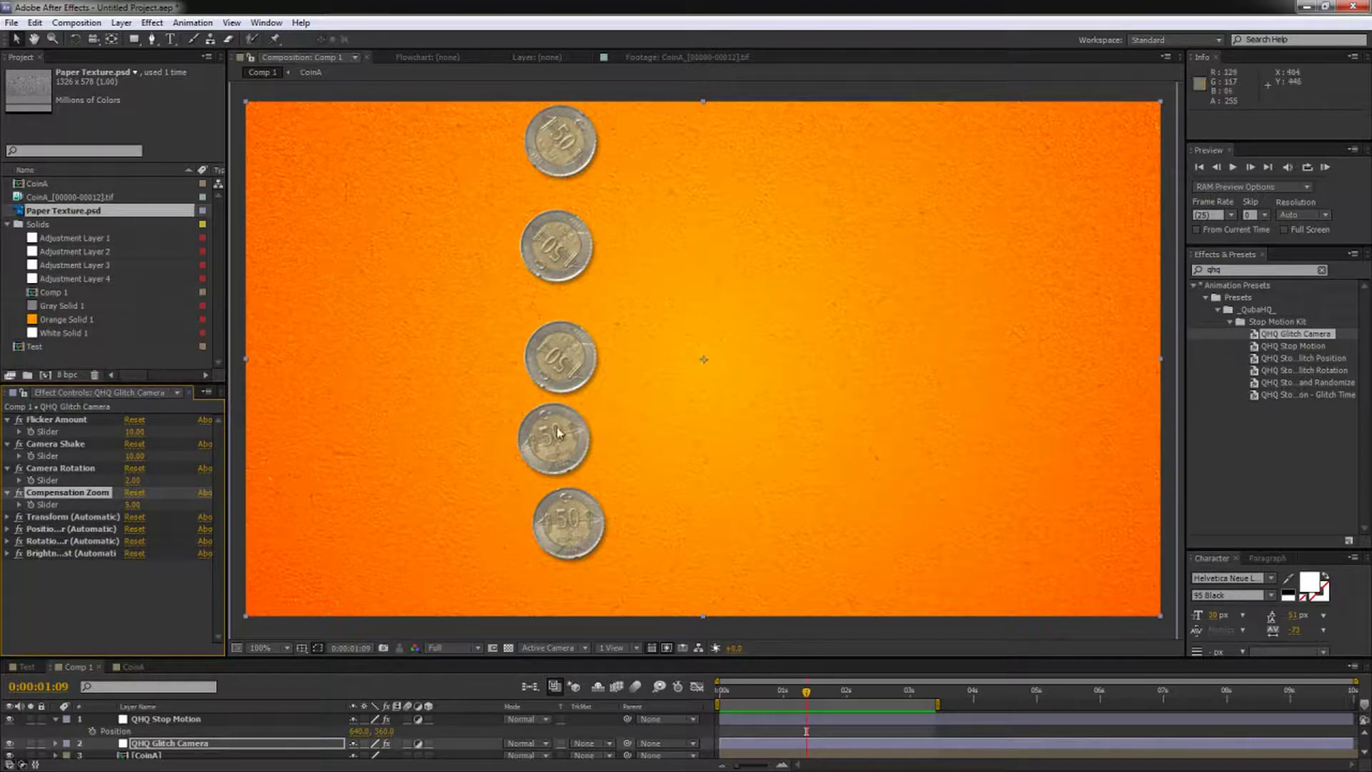
left_click(12, 23)
left_click(49, 139)
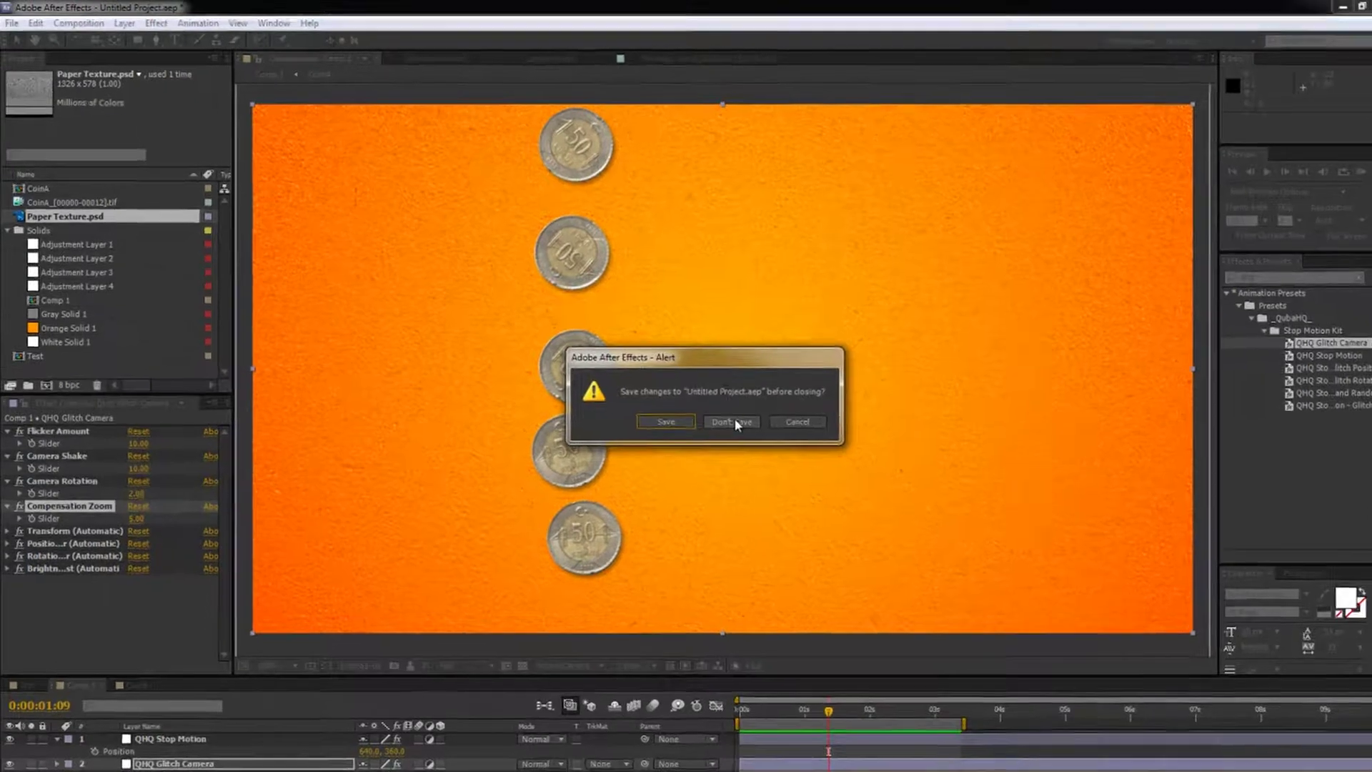
left_click(718, 412)
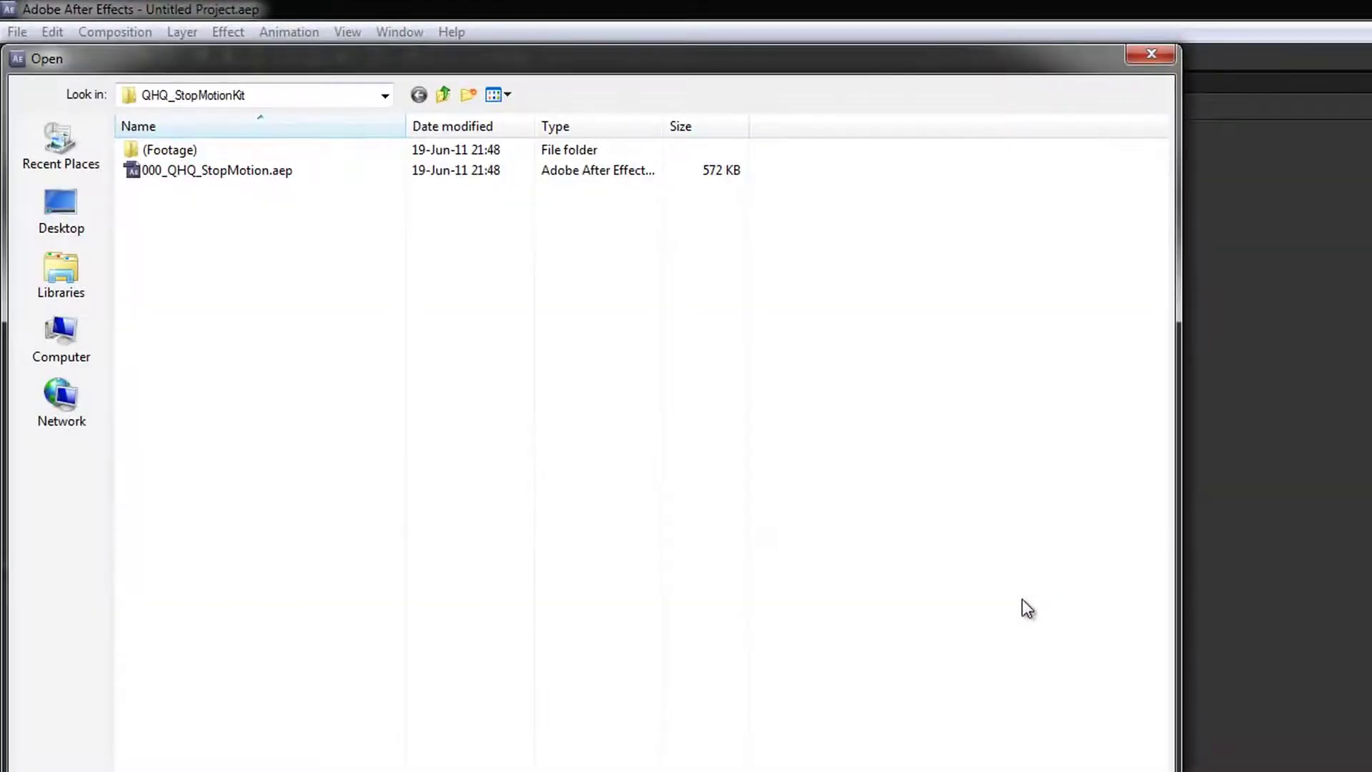
left_click(230, 172)
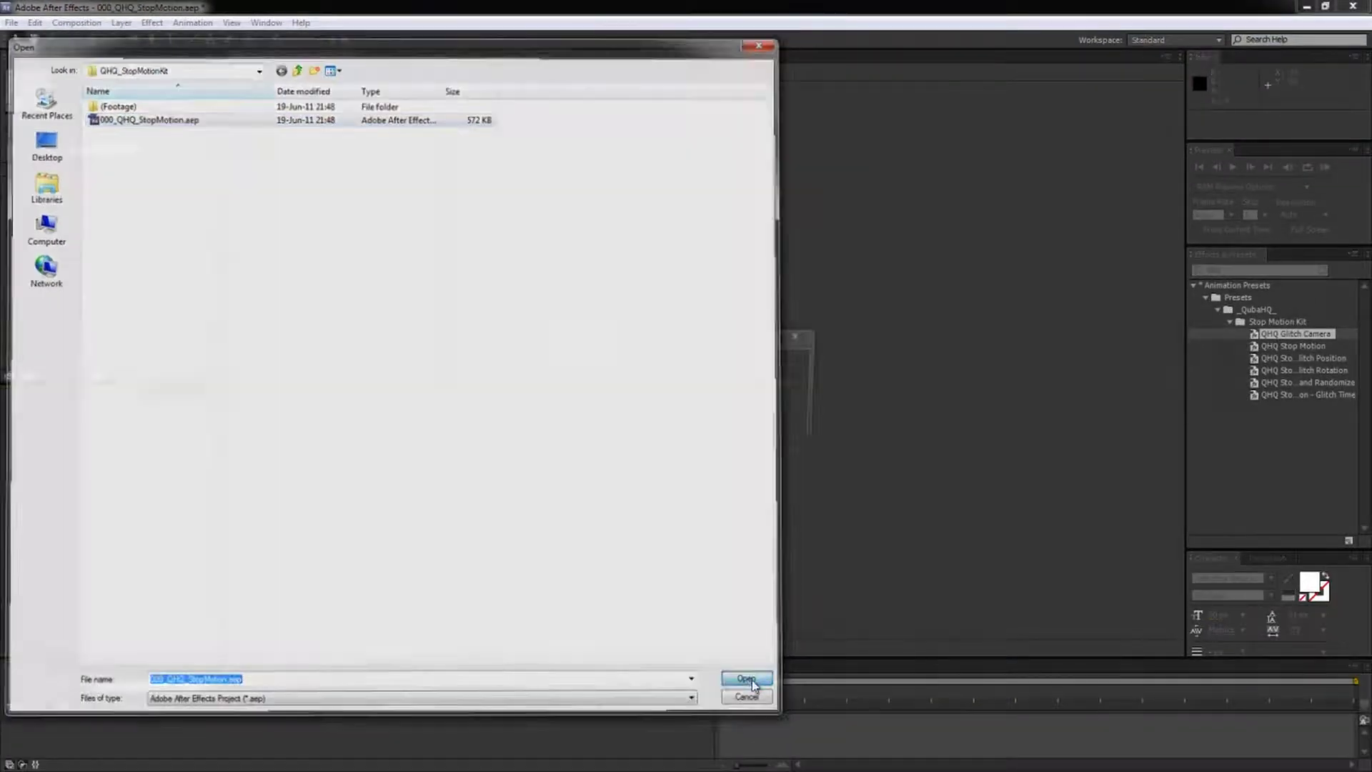
left_click(750, 682)
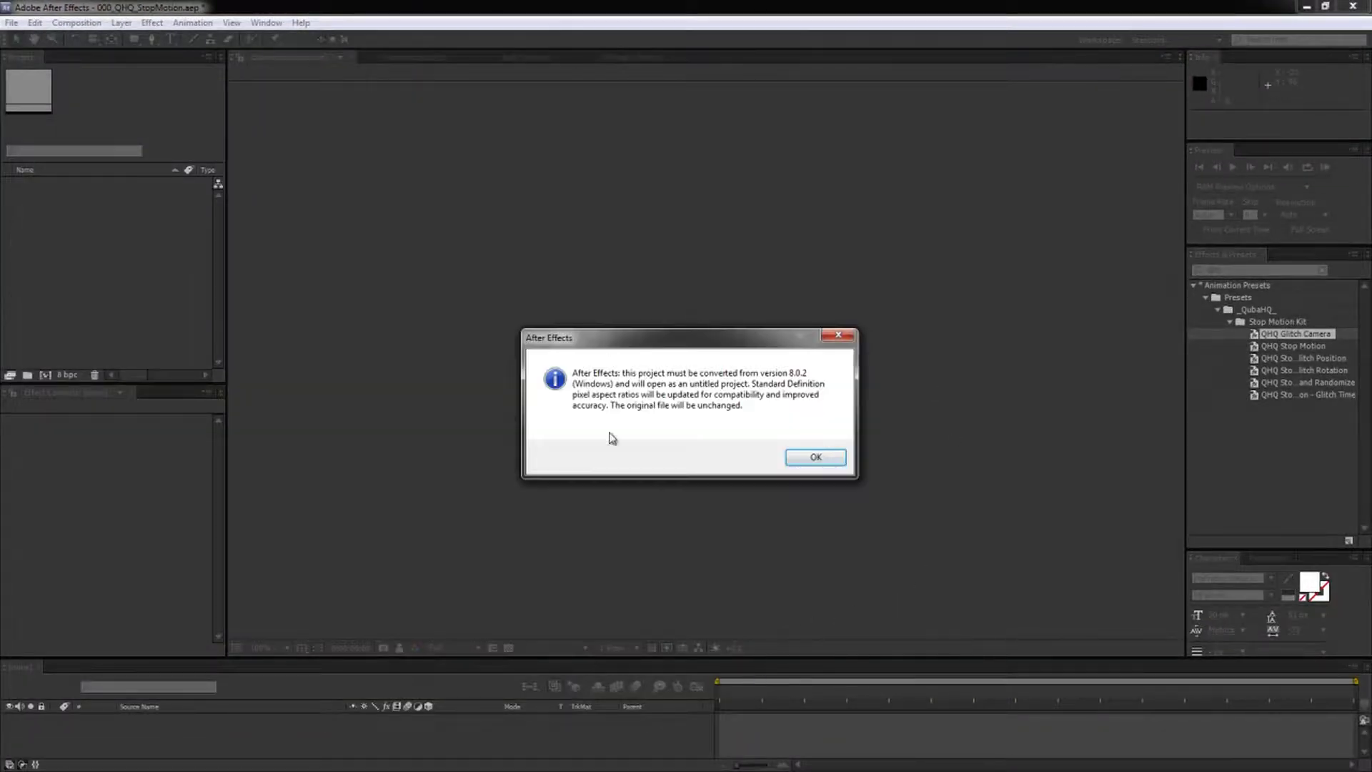
left_click(802, 455)
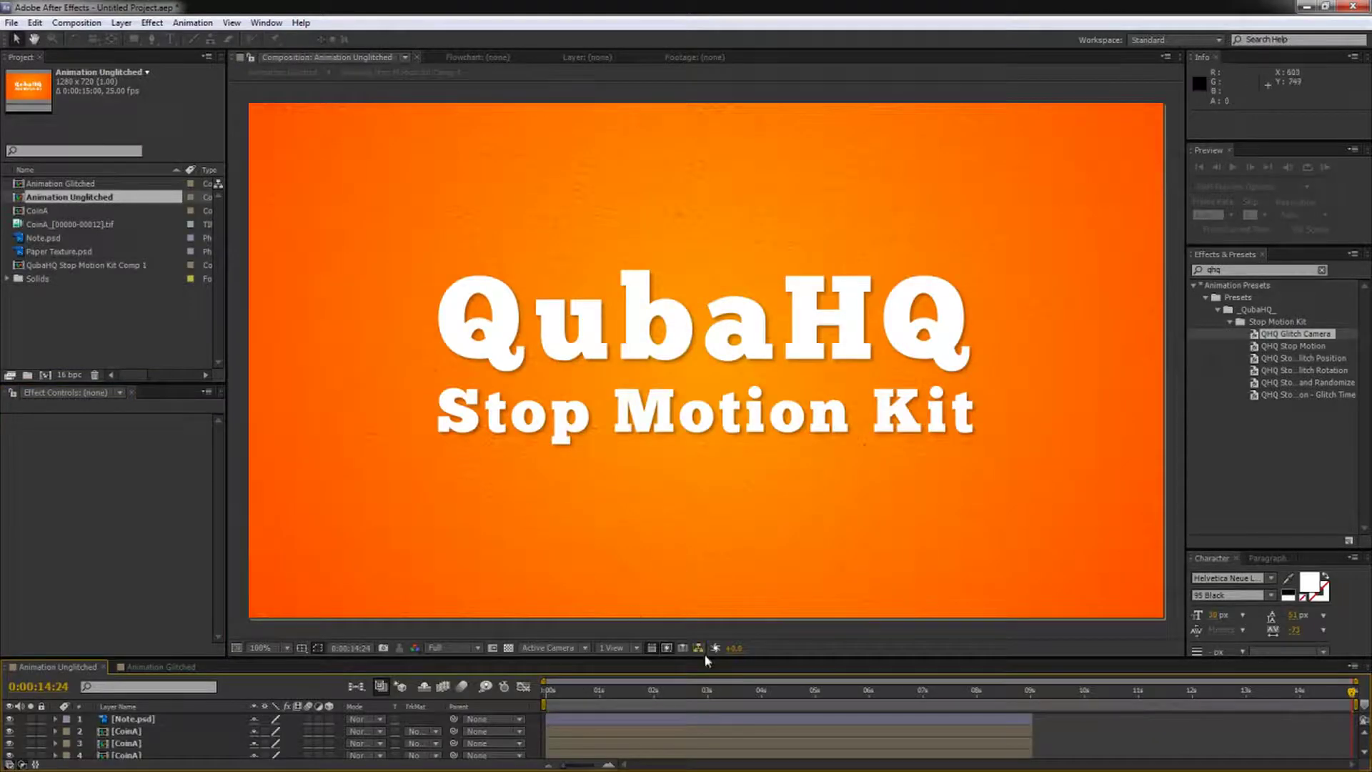
Step: Examine the layers of the Animation Unglitched comp and play it as a RAM preview from the start
left_click_drag(705, 656, 721, 565)
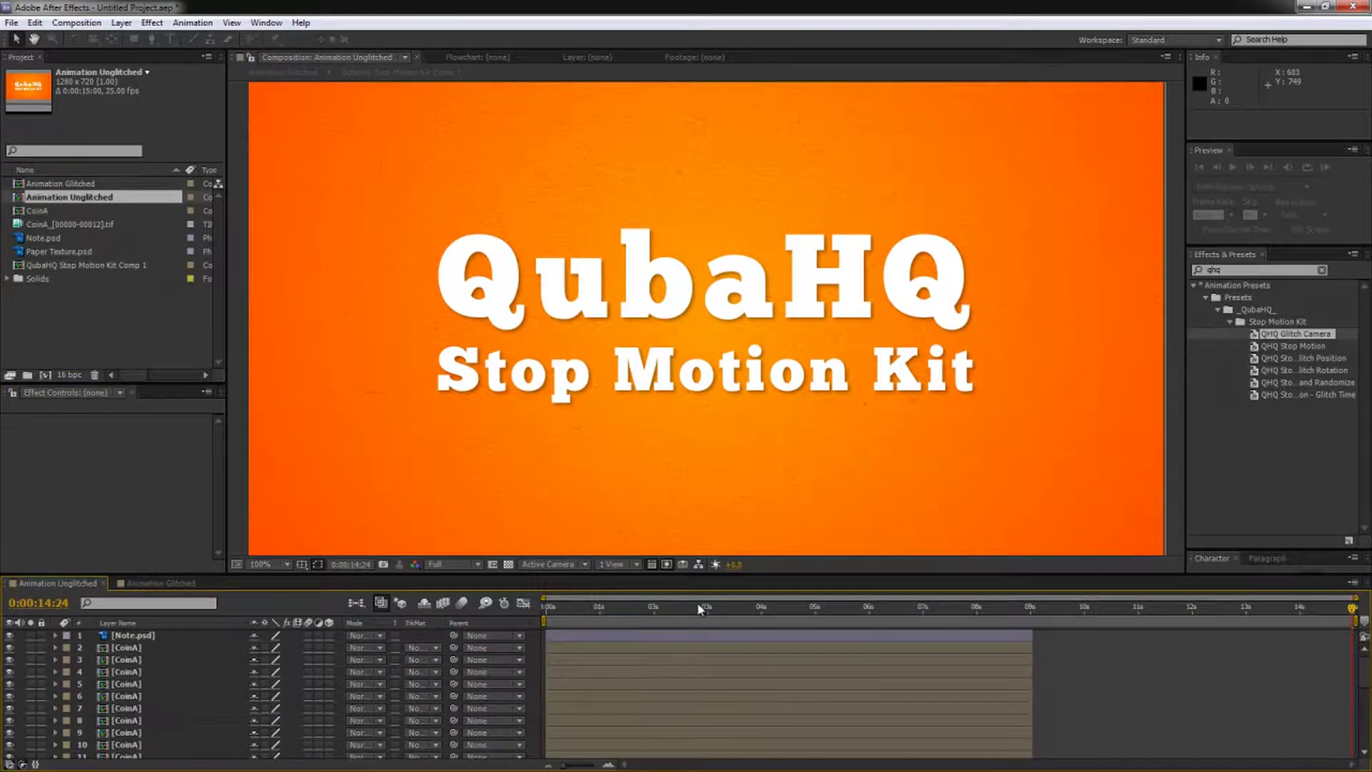
left_click(669, 608)
key("Home")
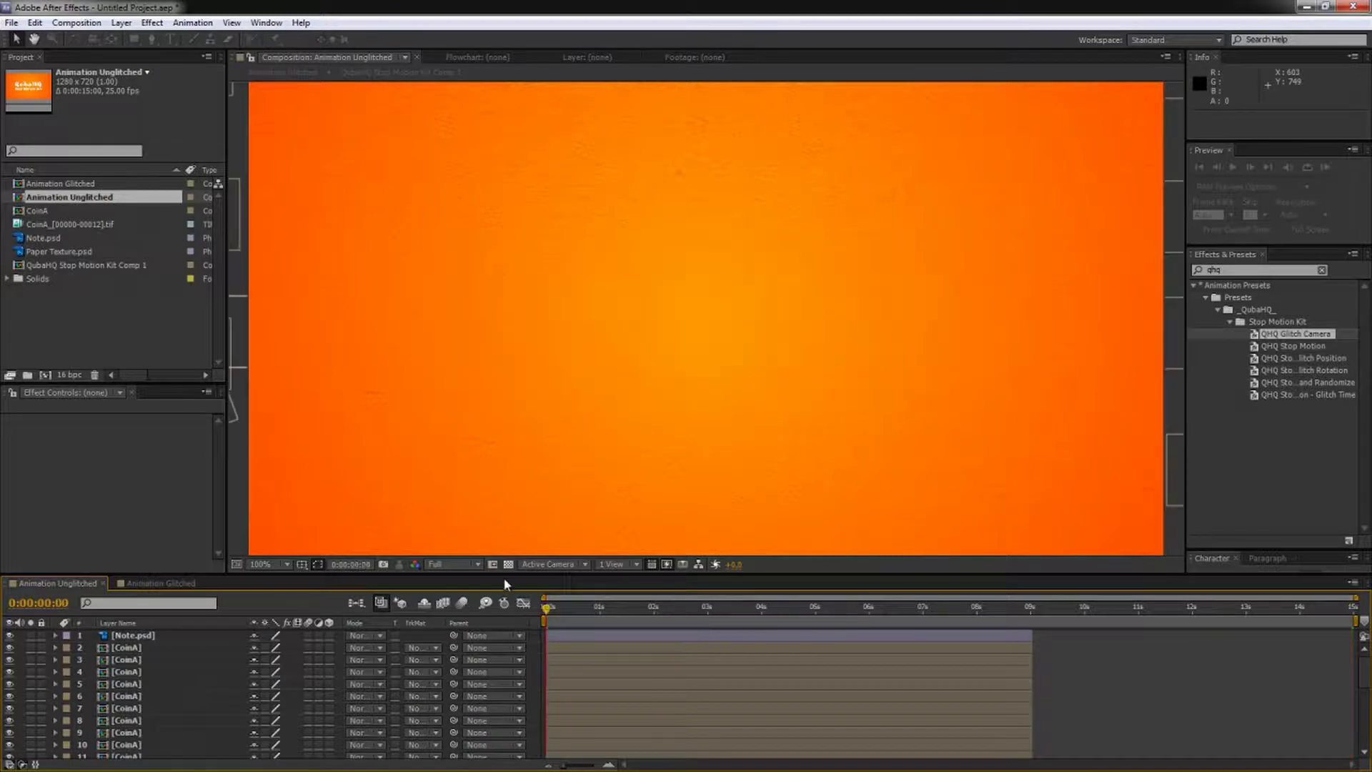
left_click_drag(509, 572, 510, 271)
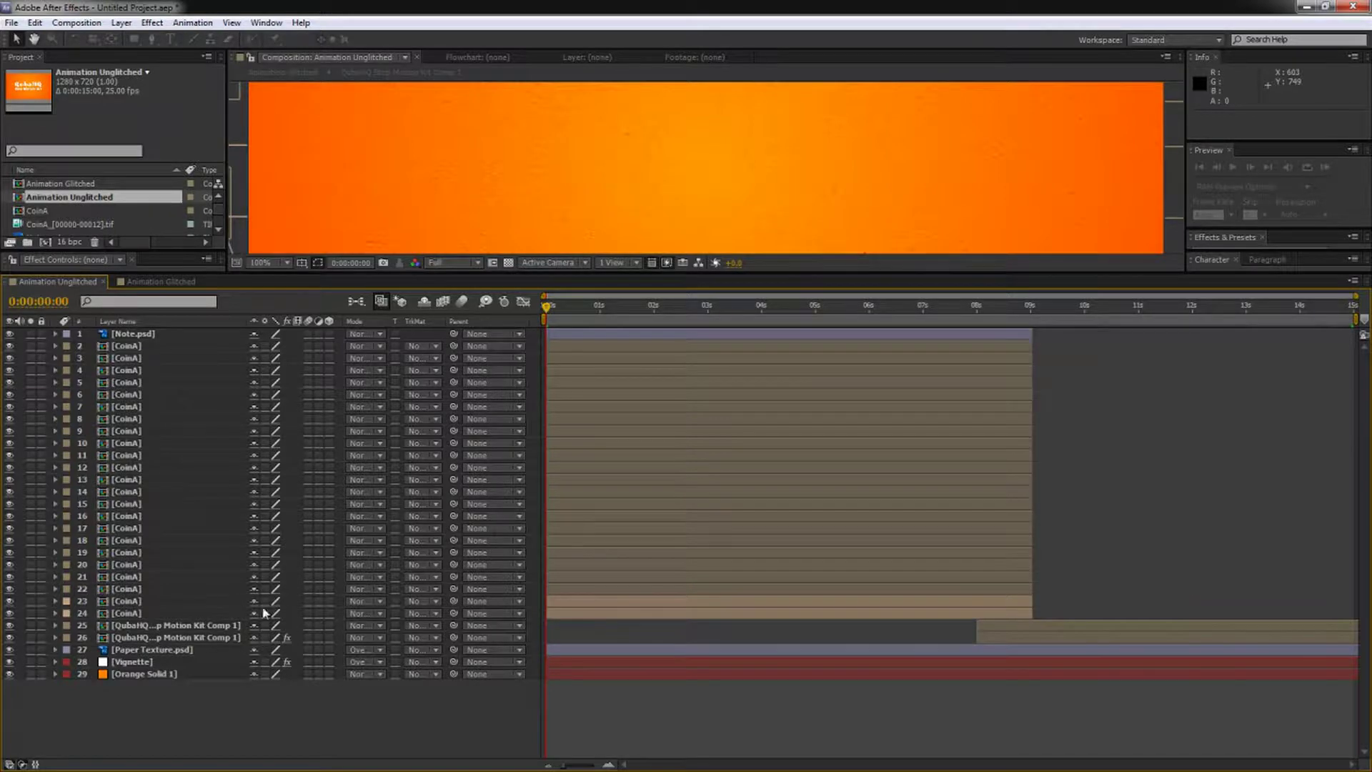
left_click_drag(778, 272, 758, 657)
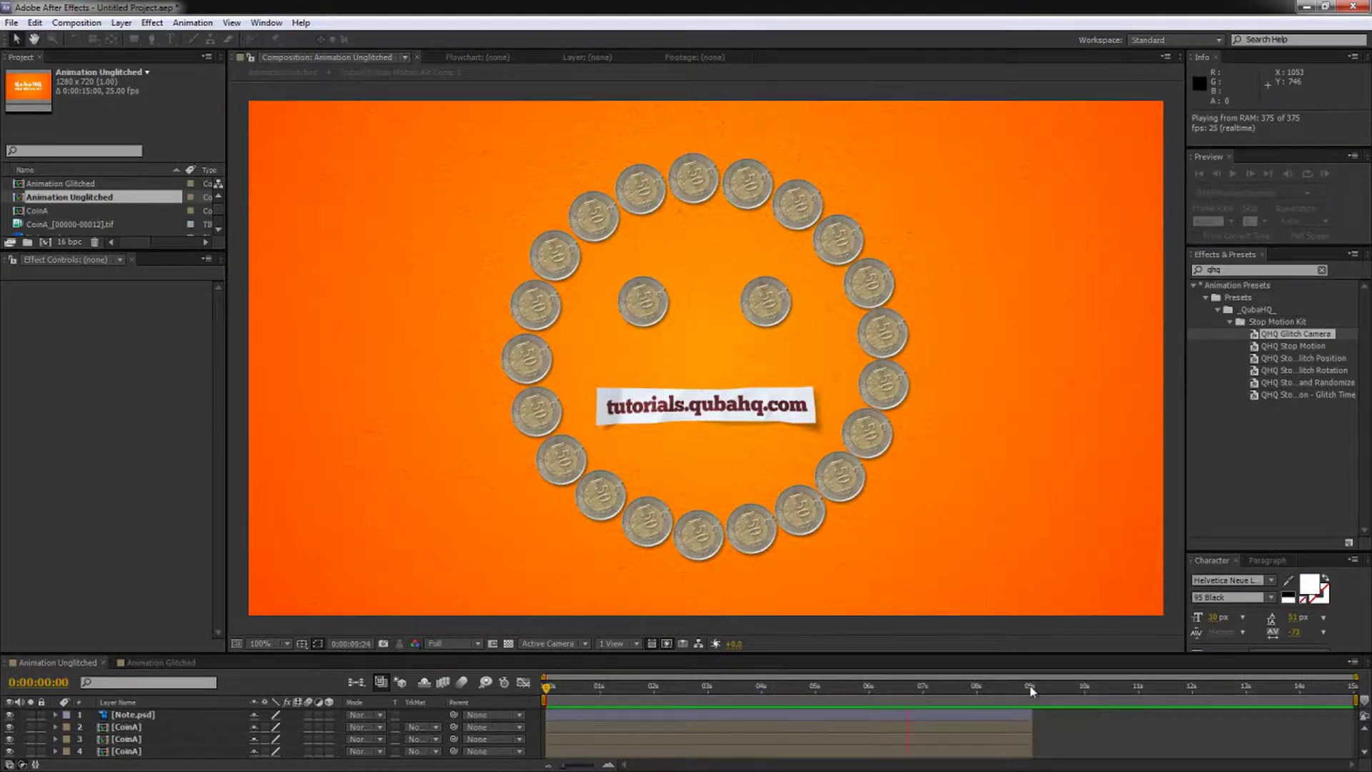
key("space")
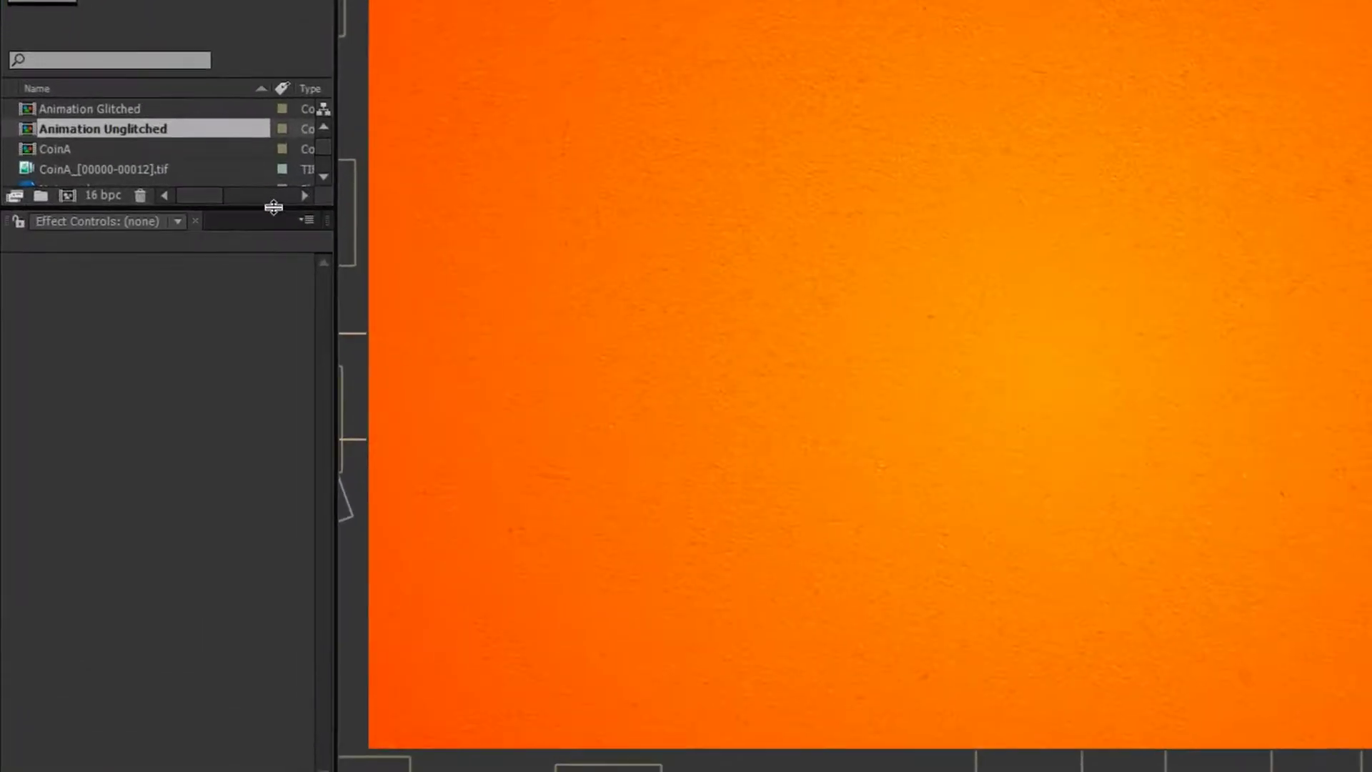
Step: Duplicate the Animation Unglitched composition and open the copy
left_click_drag(274, 207, 264, 458)
left_click(178, 330)
left_click(101, 126)
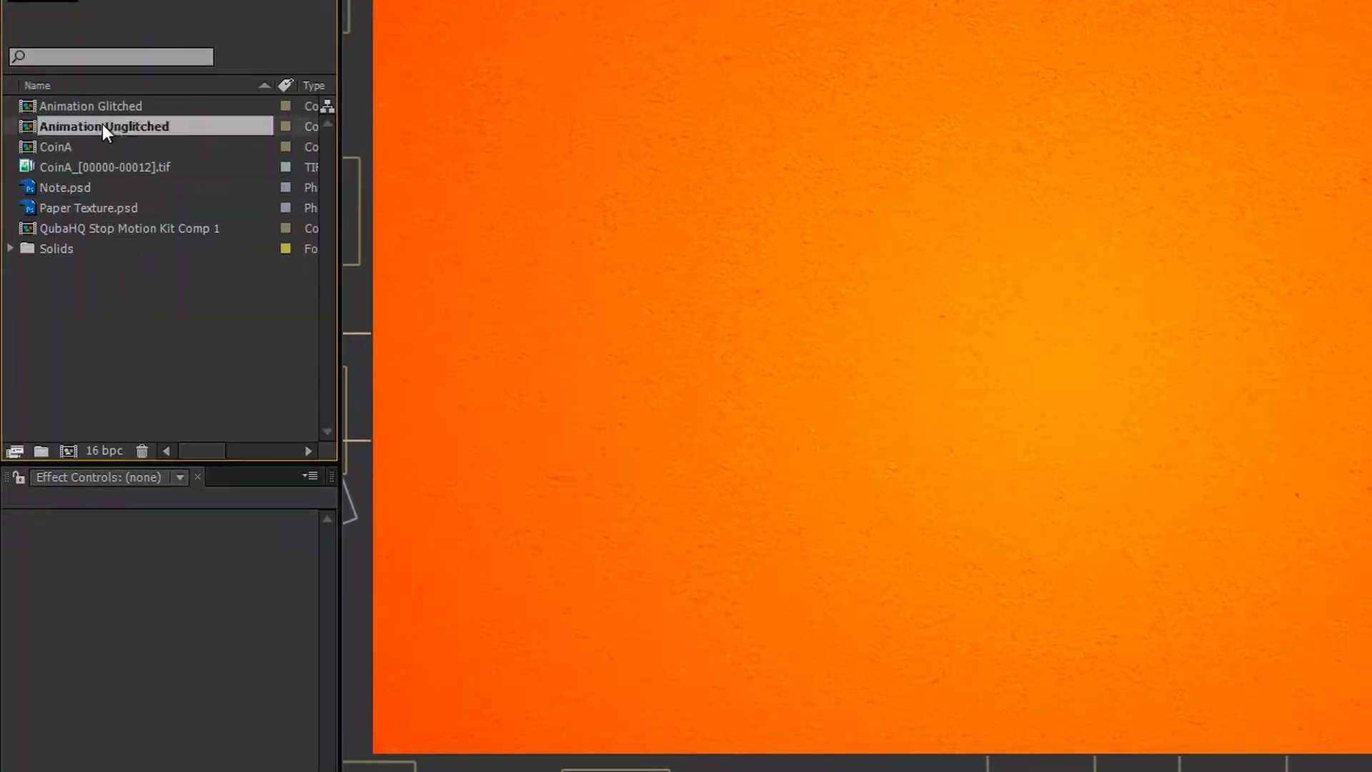
key("ctrl+d")
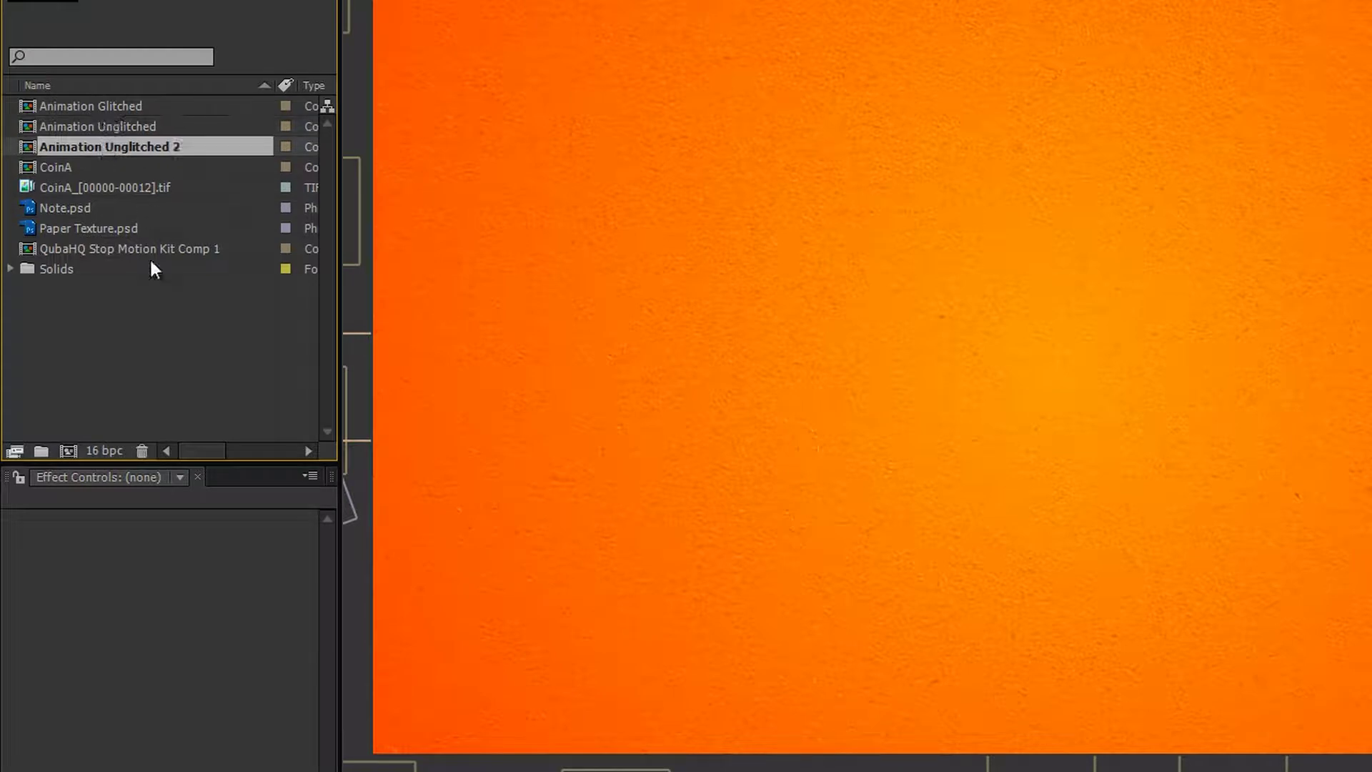
double_click(137, 146)
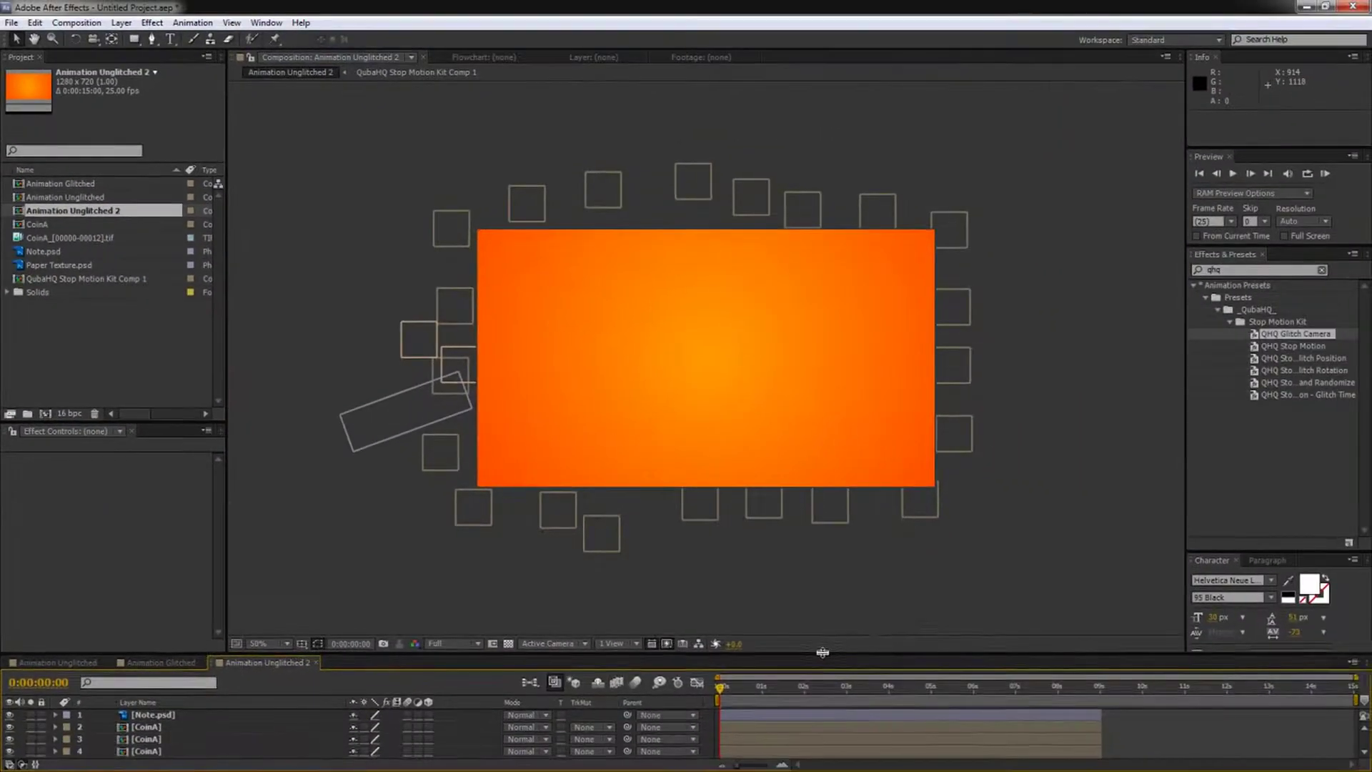
Step: Move the current time of the duplicated composition to 0:00:01:21 with more of its layer stack in view
left_click_drag(823, 653, 823, 500)
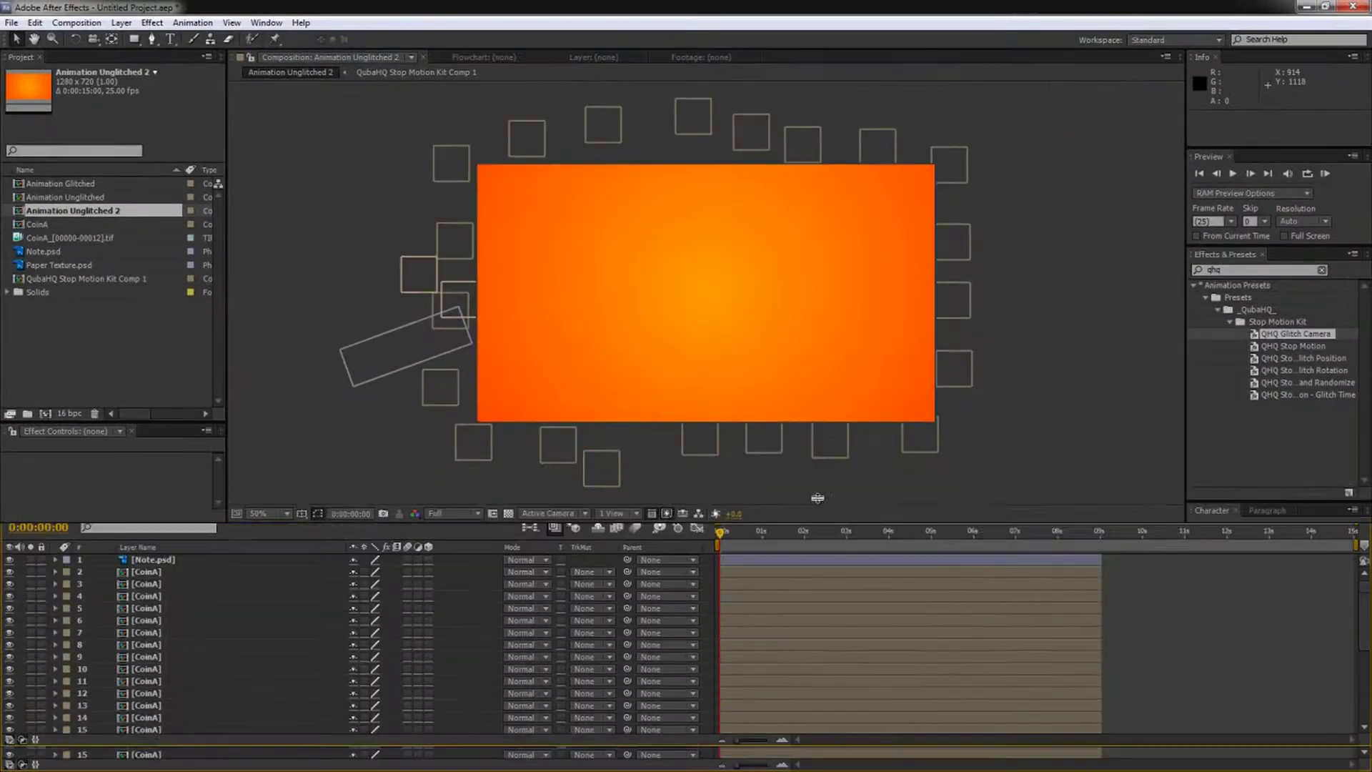
left_click(798, 537)
left_click_drag(799, 551, 801, 548)
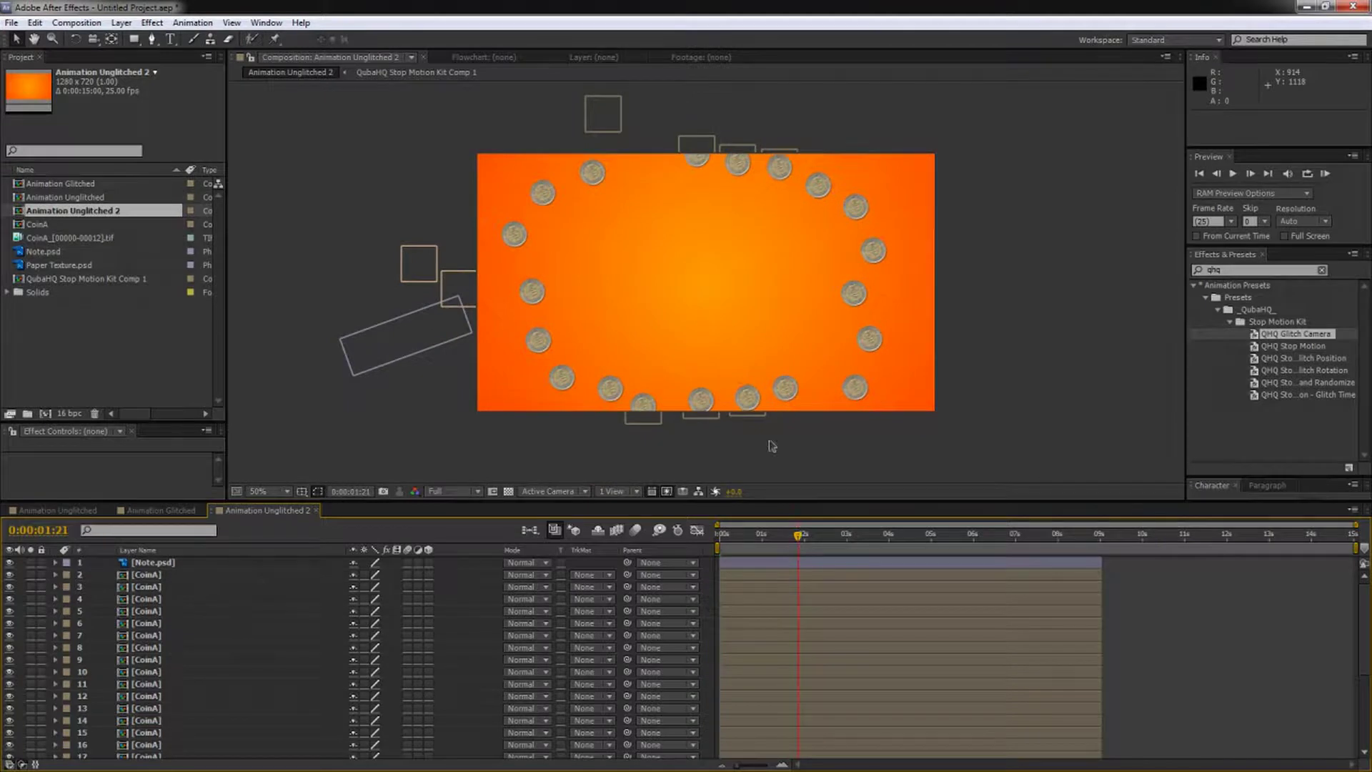
Step: Add an adjustment layer above Note.psd and rename it QHQ Stop Motion
left_click(152, 562)
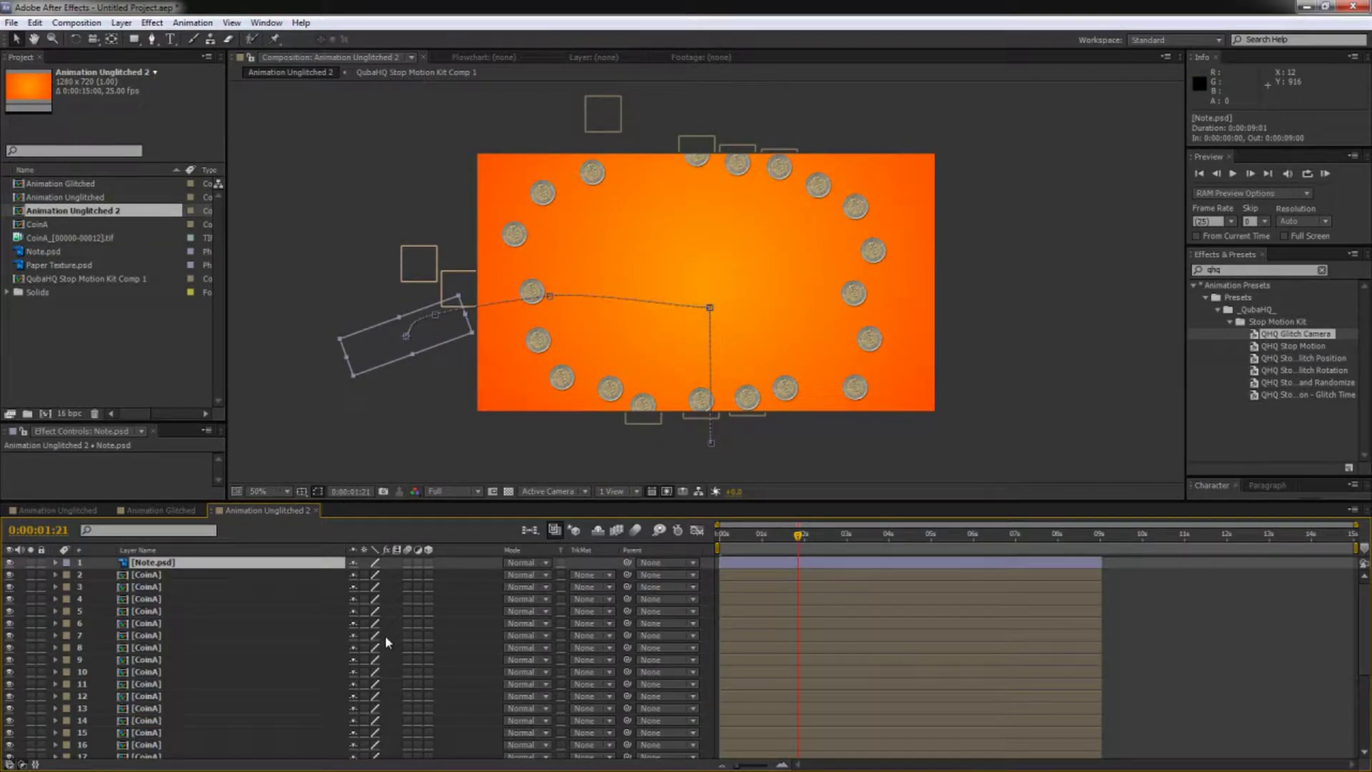
key("ctrl+alt+y")
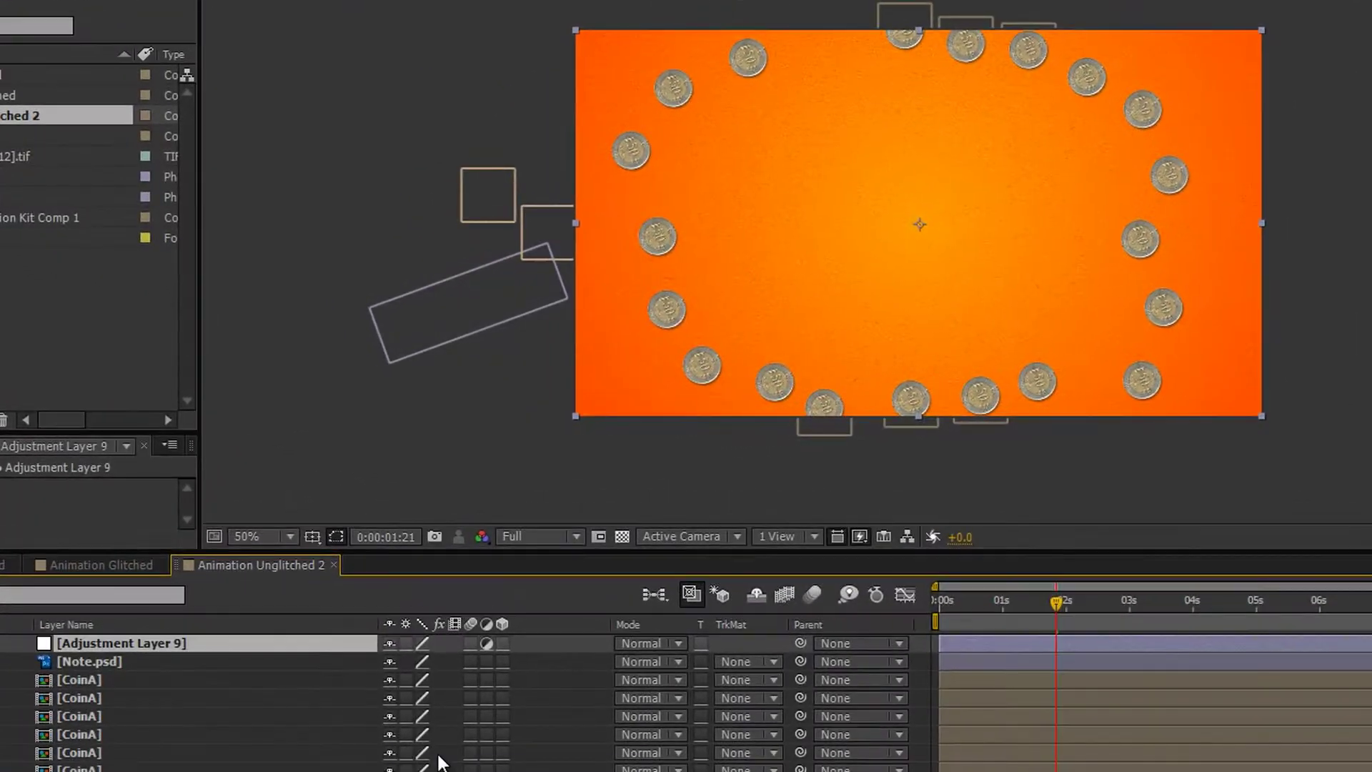
key("Return")
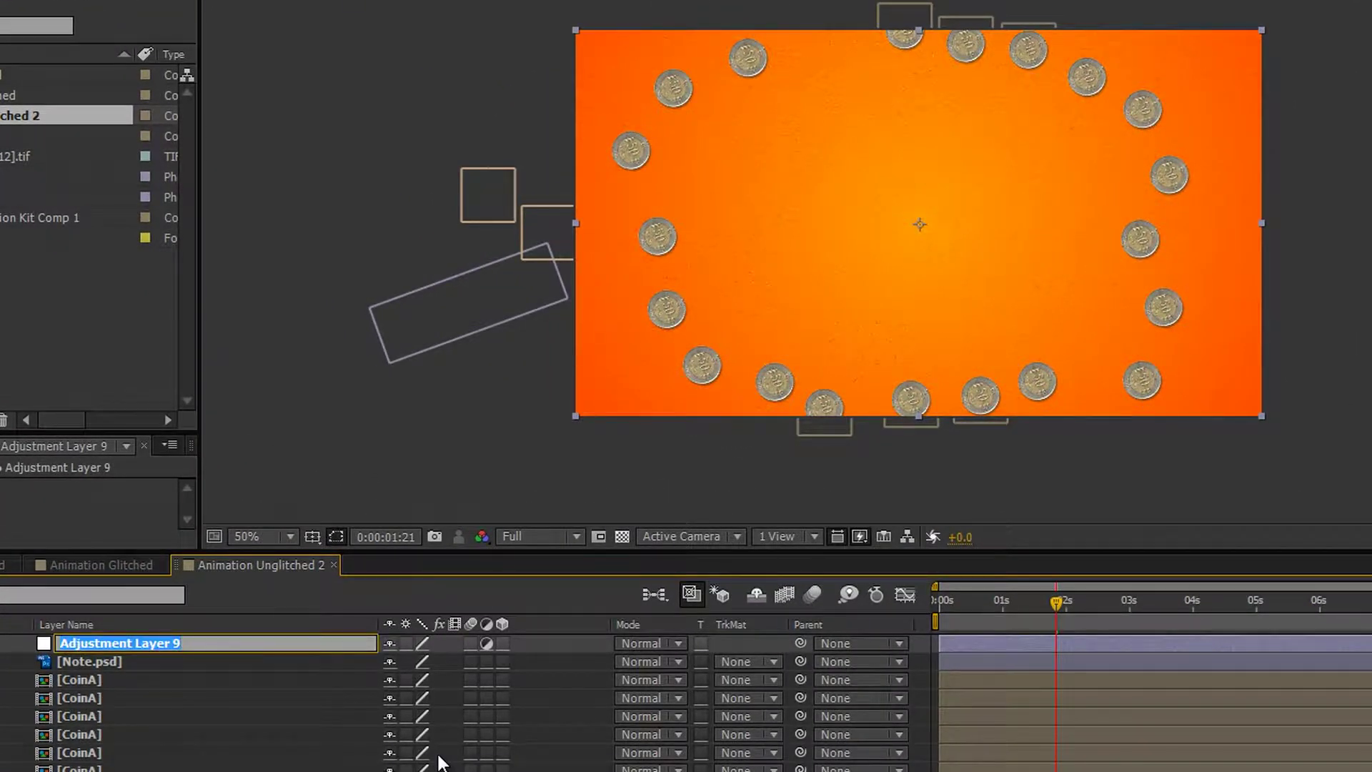
type("QH")
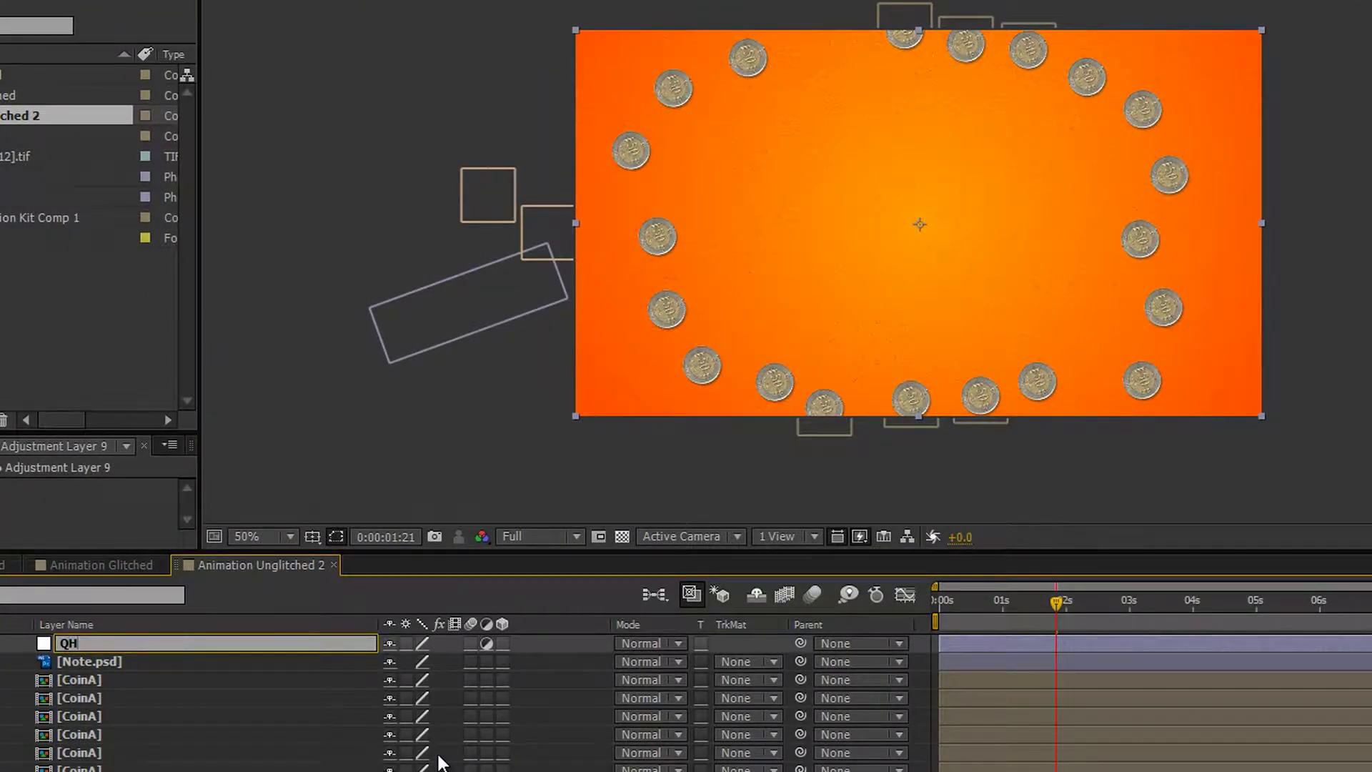
type("Q")
type(" Stop Motion")
key("Return")
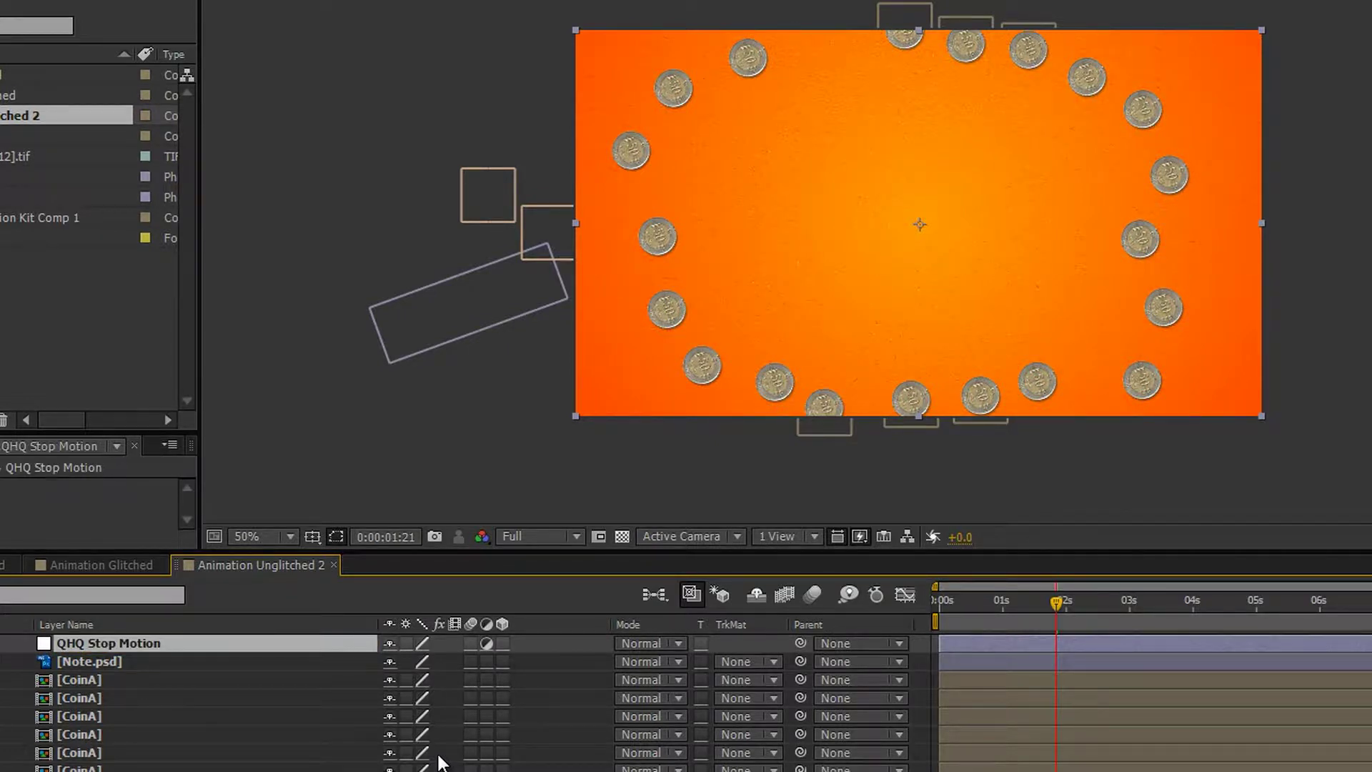
Step: Add another adjustment layer named QHQ Glitch Camera and move the QHQ Stop Motion layer above it
key("ctrl+alt+y")
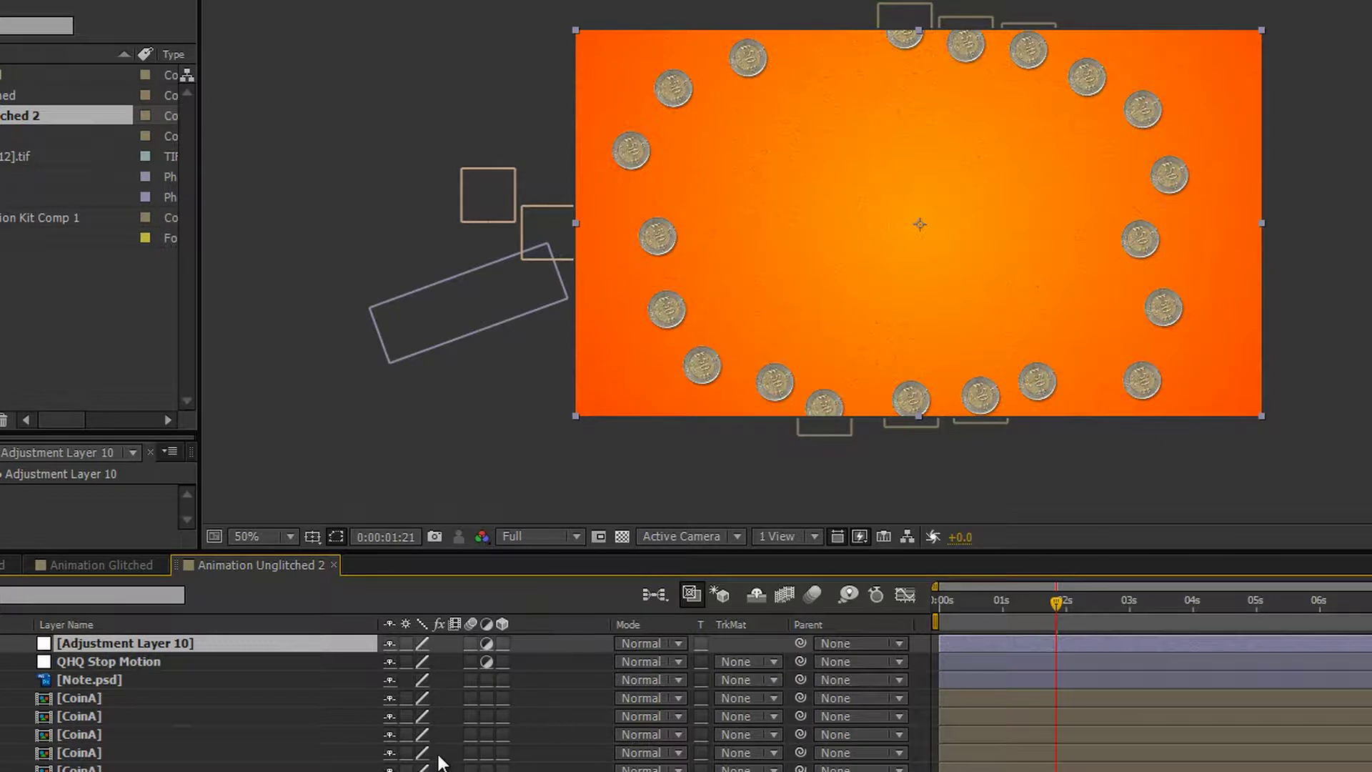
key("Return")
type("QHQ")
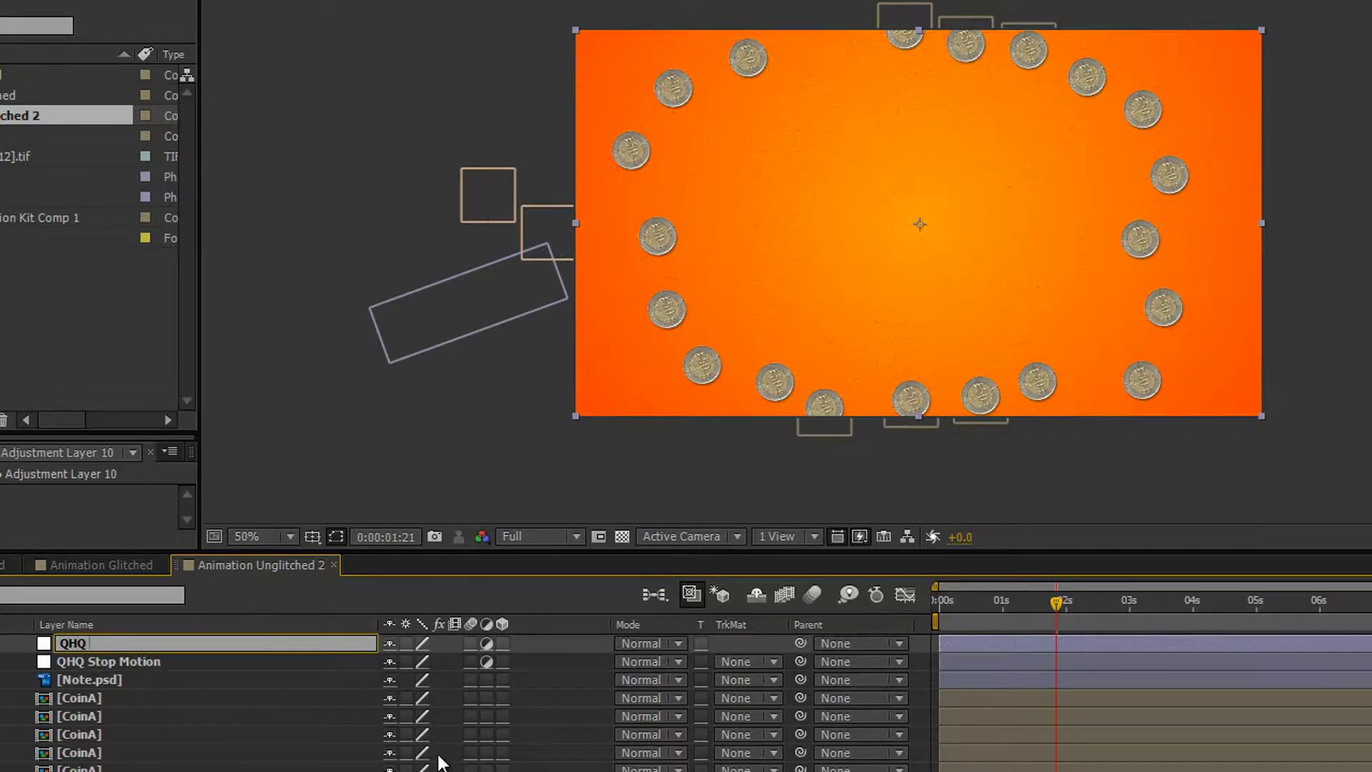
type(" Glitch Camera")
key("Return")
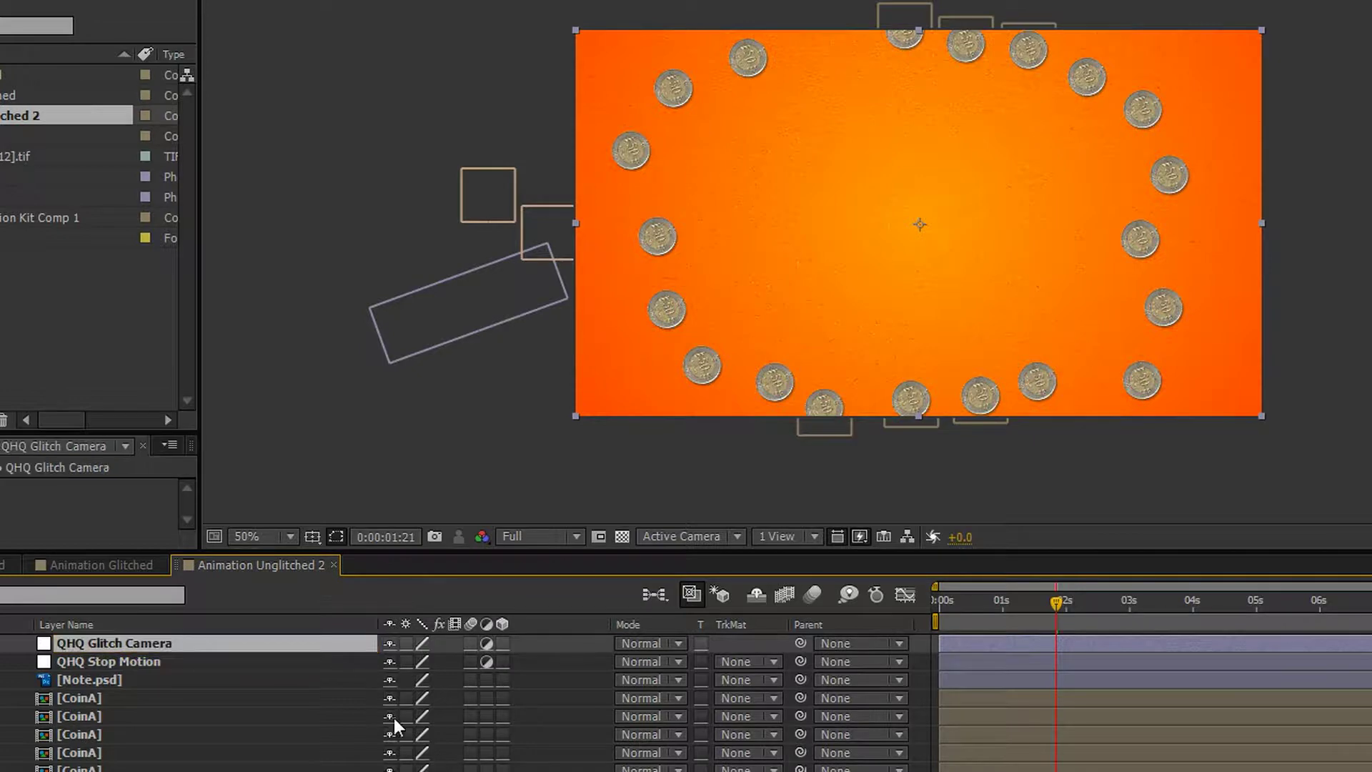
left_click_drag(160, 669, 136, 639)
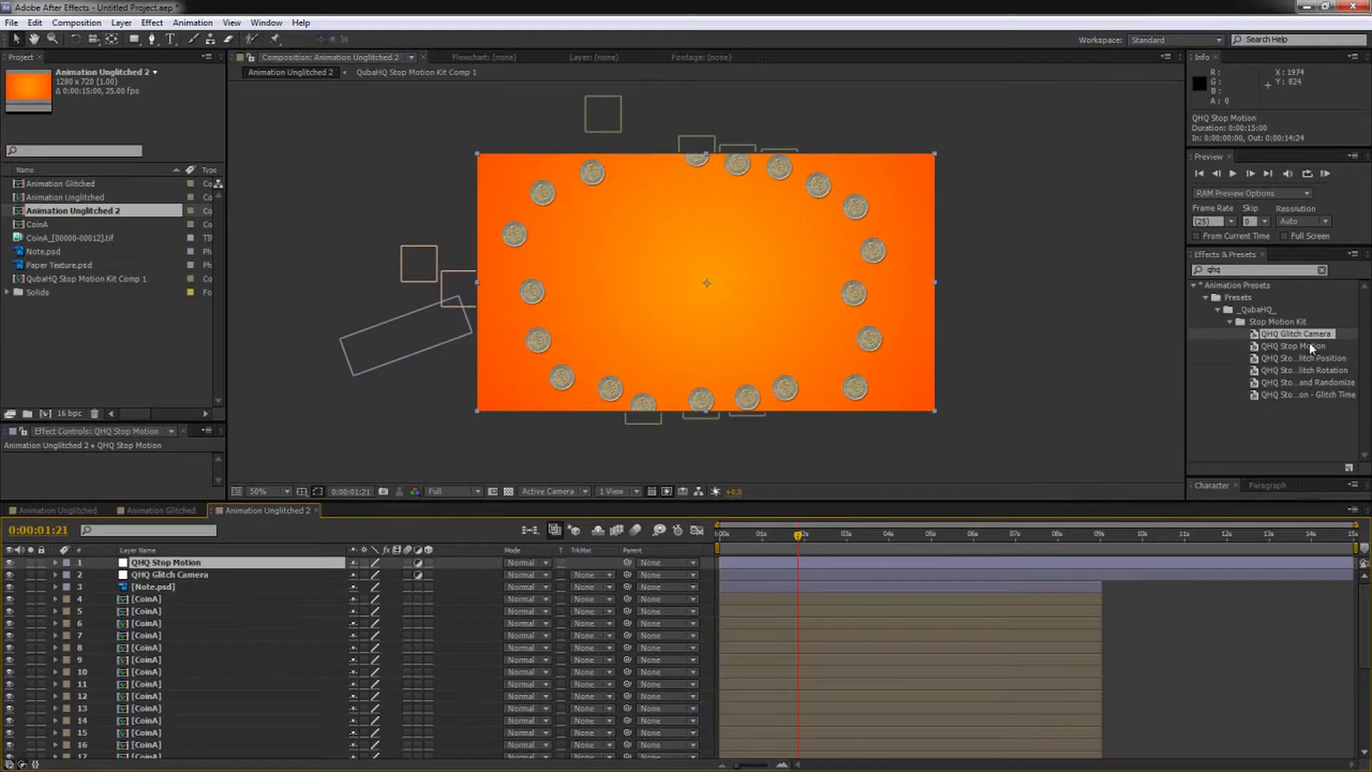
Step: Apply the QHQ Stop Motion and QHQ Glitch Camera presets to the adjustment layers of the same names
left_click(1307, 348)
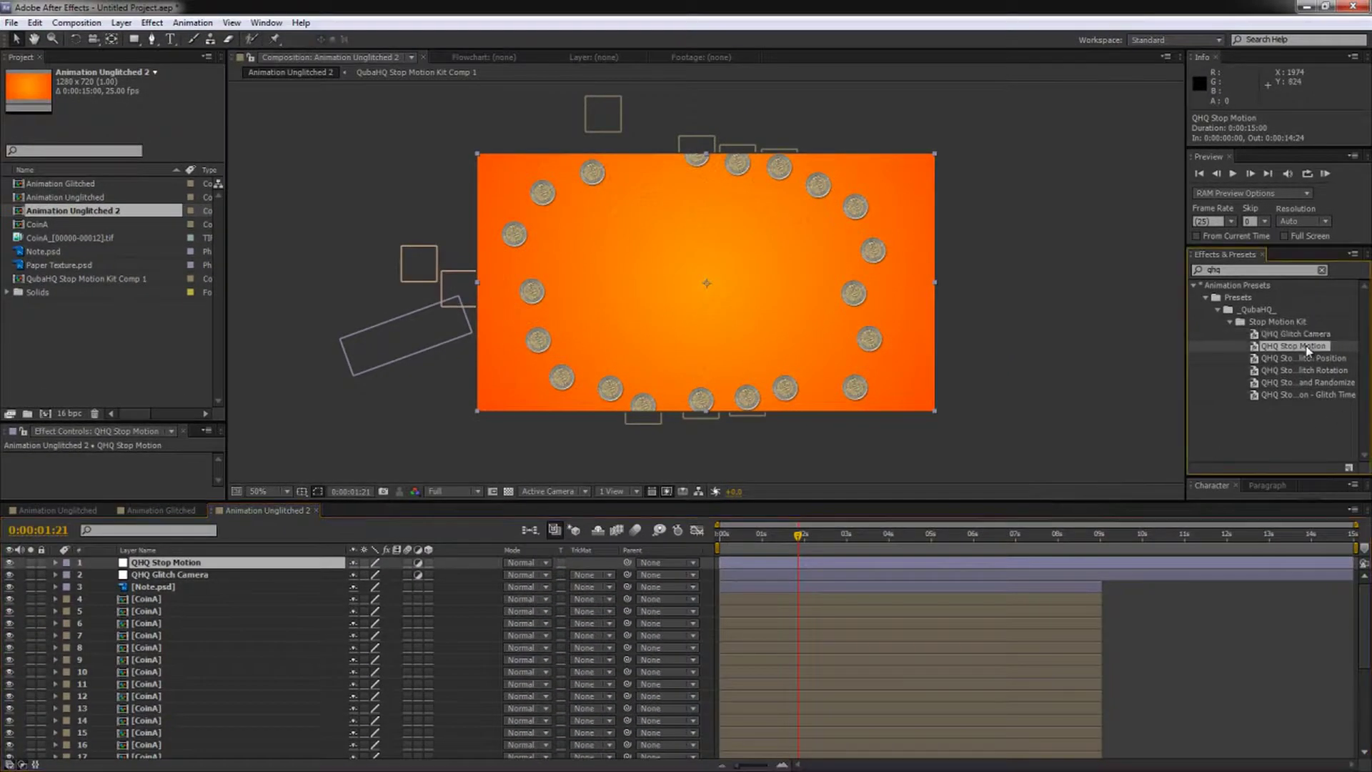
left_click_drag(1308, 348, 178, 563)
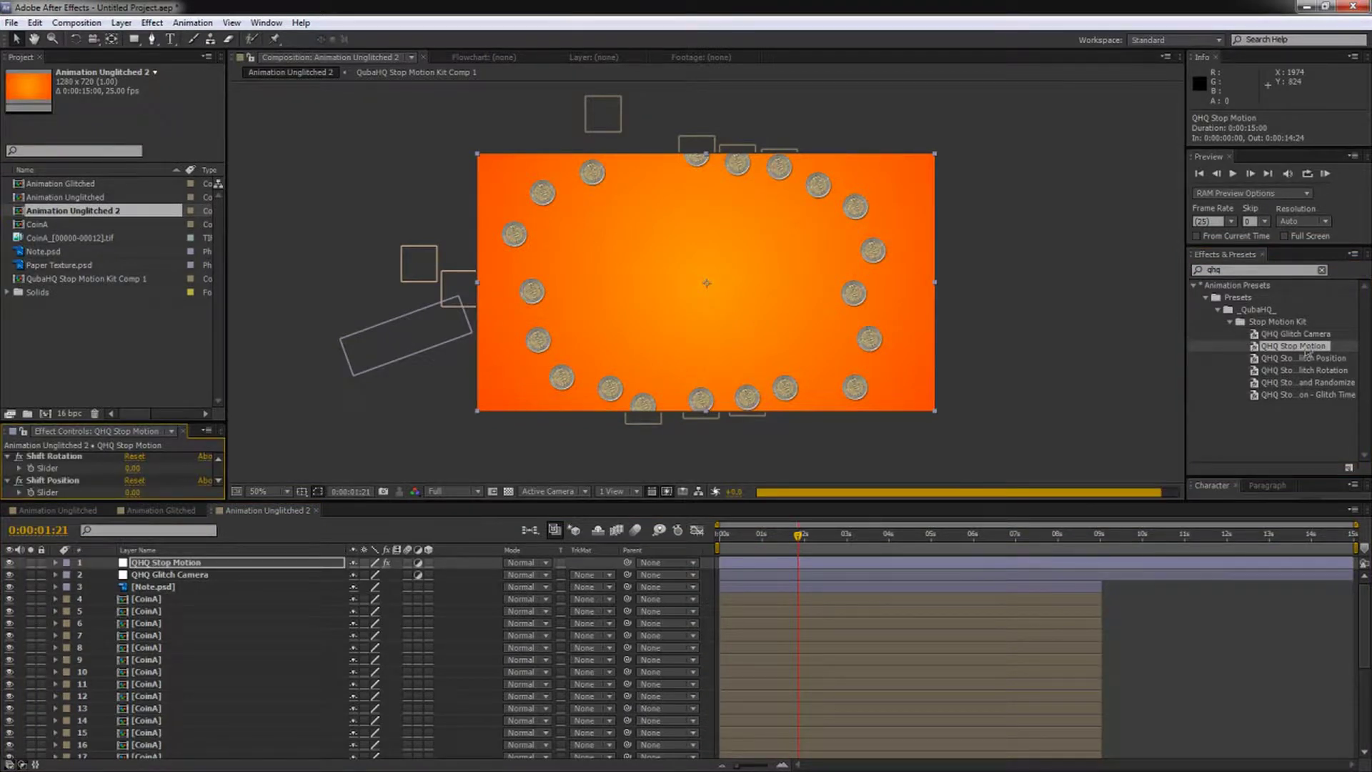
left_click(170, 576)
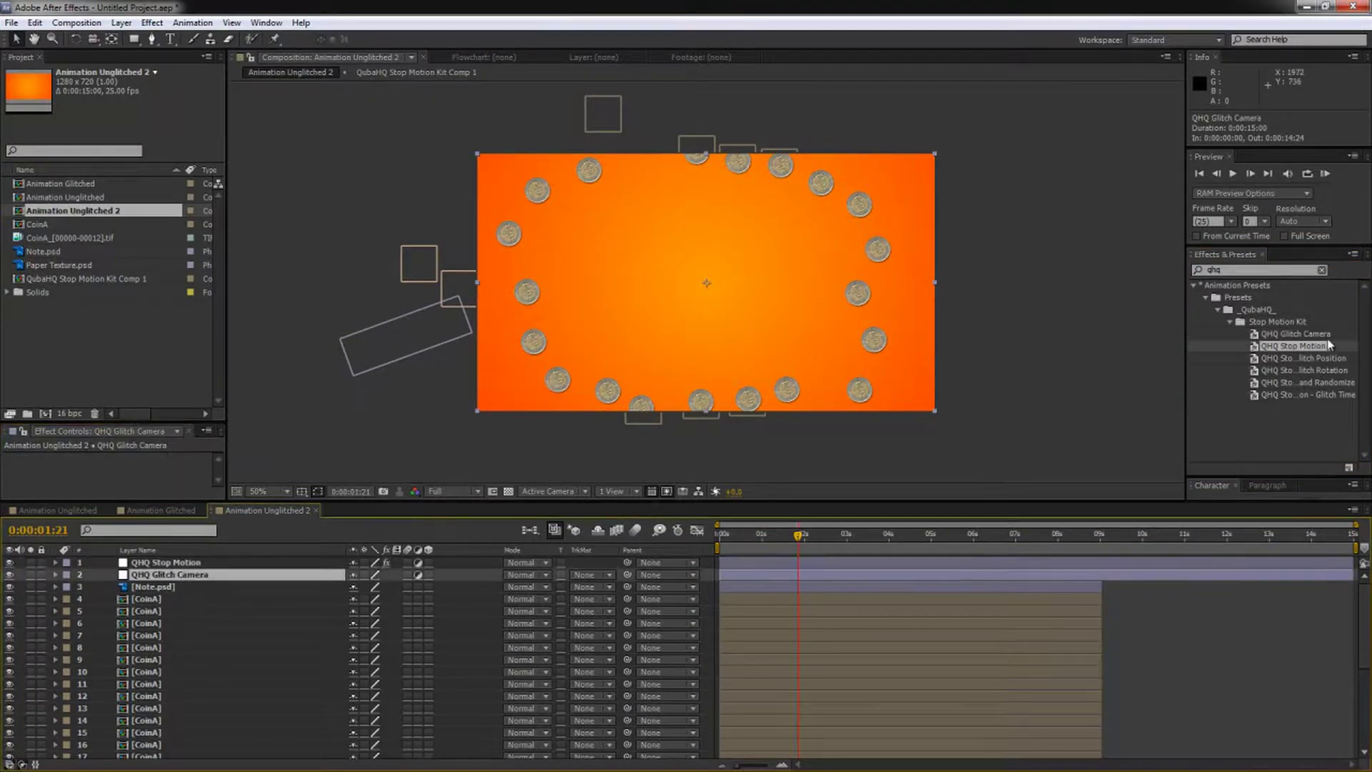
double_click(1306, 333)
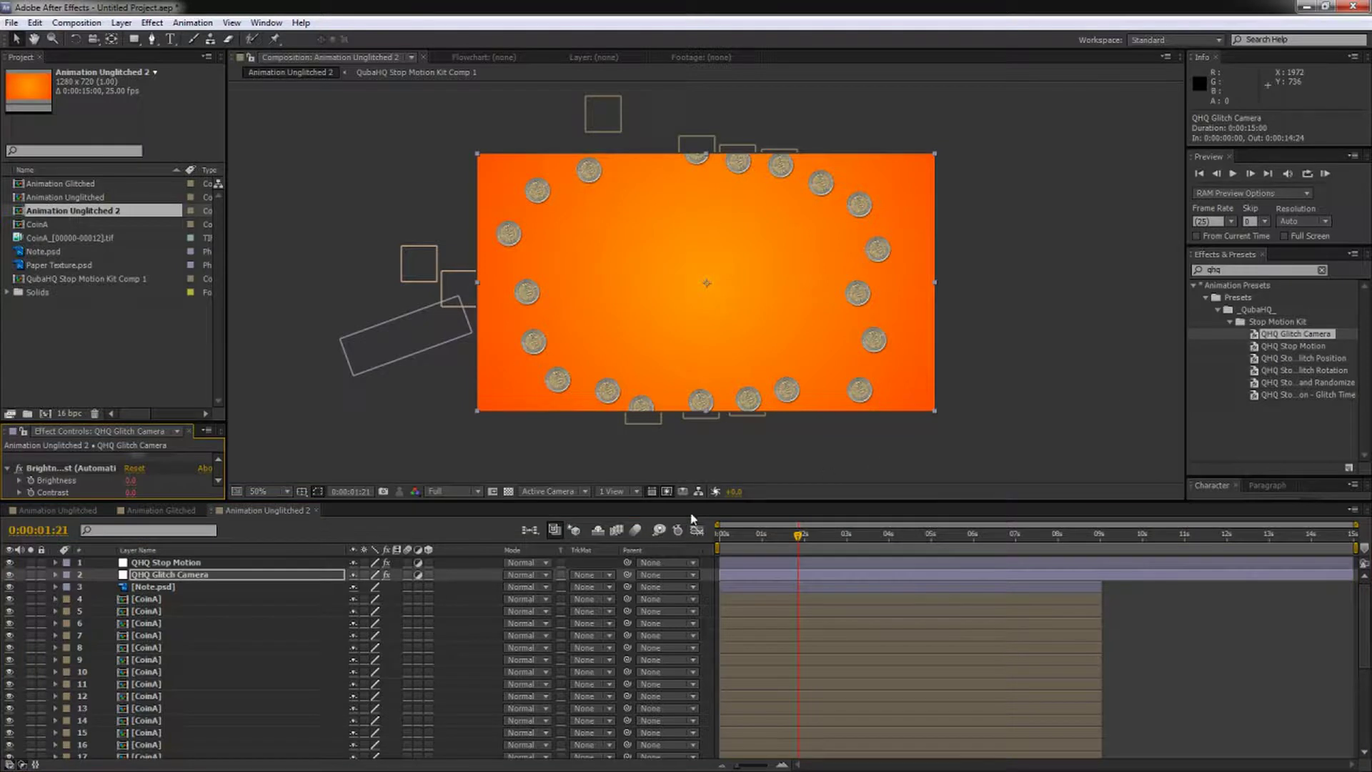
Step: Set the QHQ Glitch Camera layer's Flicker Amount to 5, Camera Shake to 7 and Camera Rotation to 1
left_click_drag(711, 498, 711, 421)
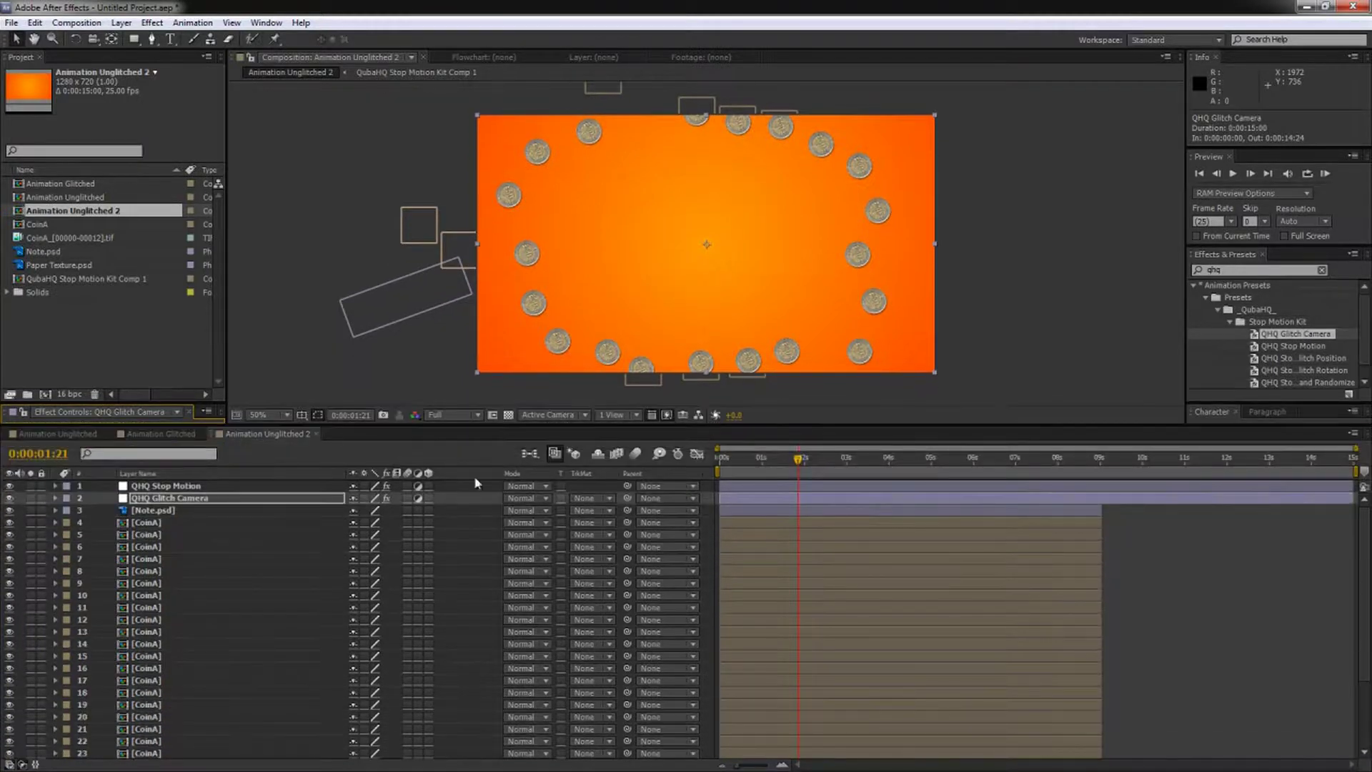
left_click(174, 498)
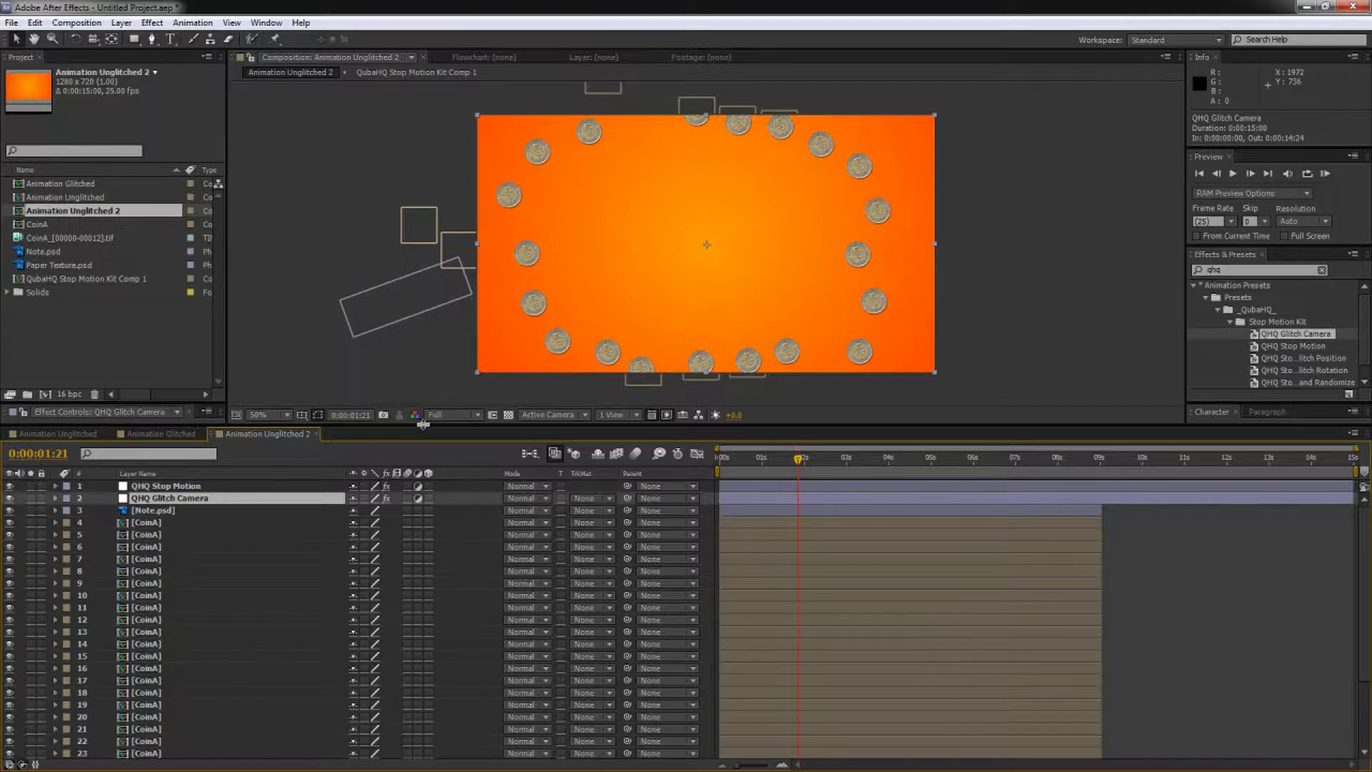
left_click_drag(199, 424, 199, 663)
left_click_drag(181, 405, 183, 261)
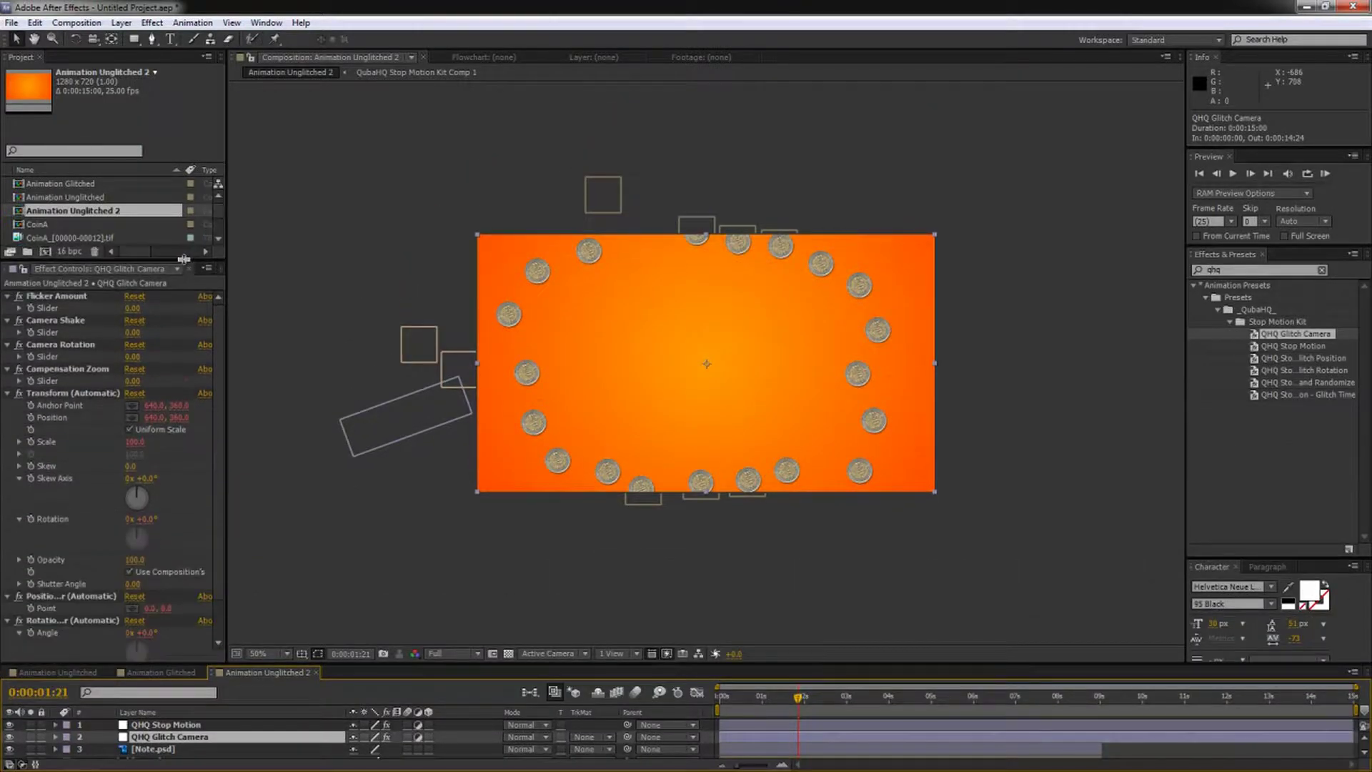
scroll(769, 405, "up", 1)
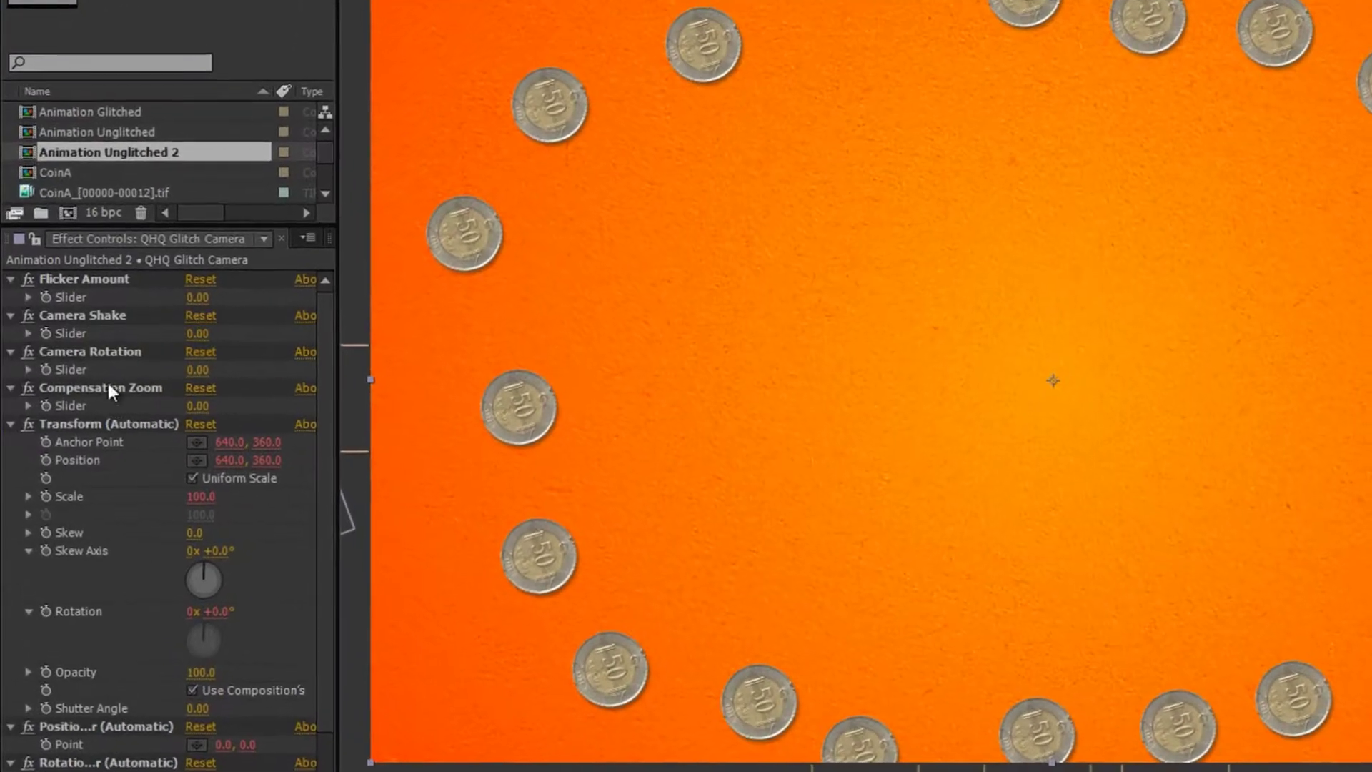
left_click(132, 308)
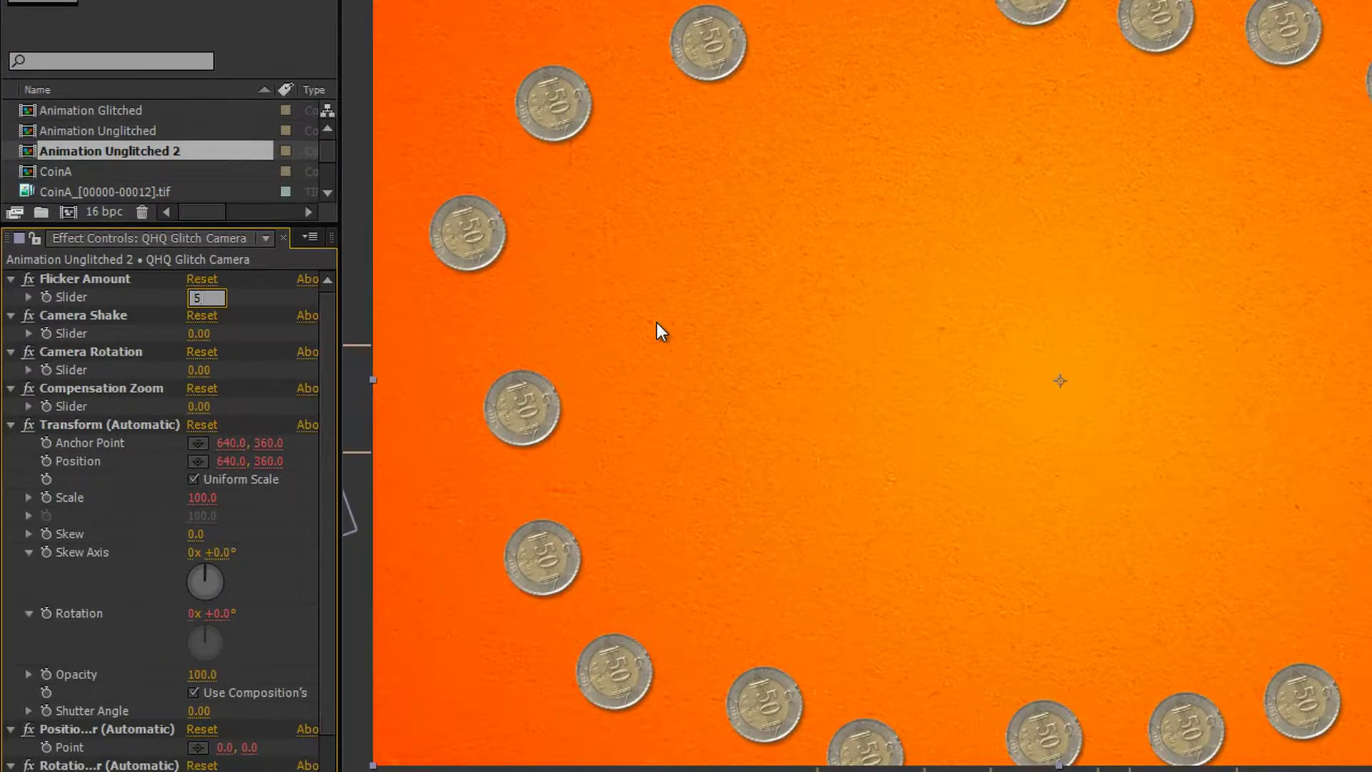
key("Tab")
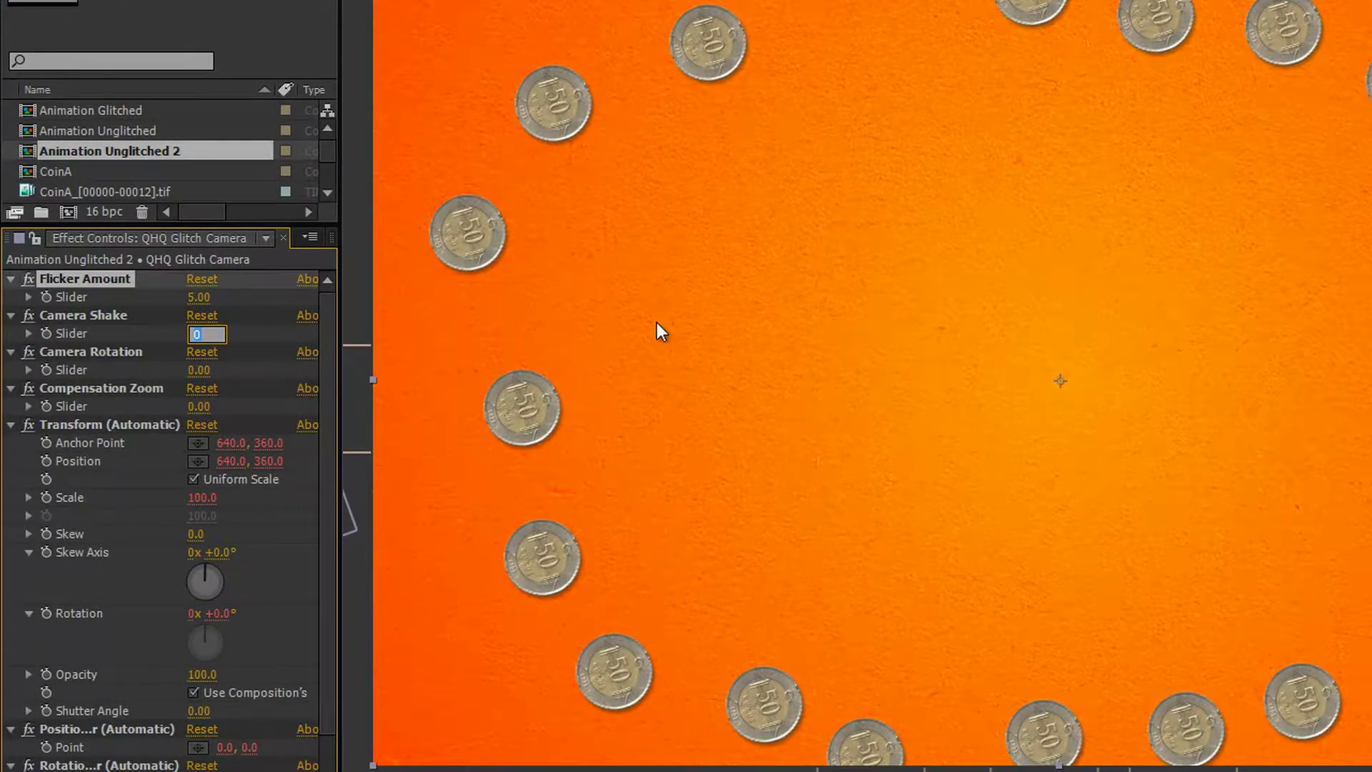
key("Tab")
type("1")
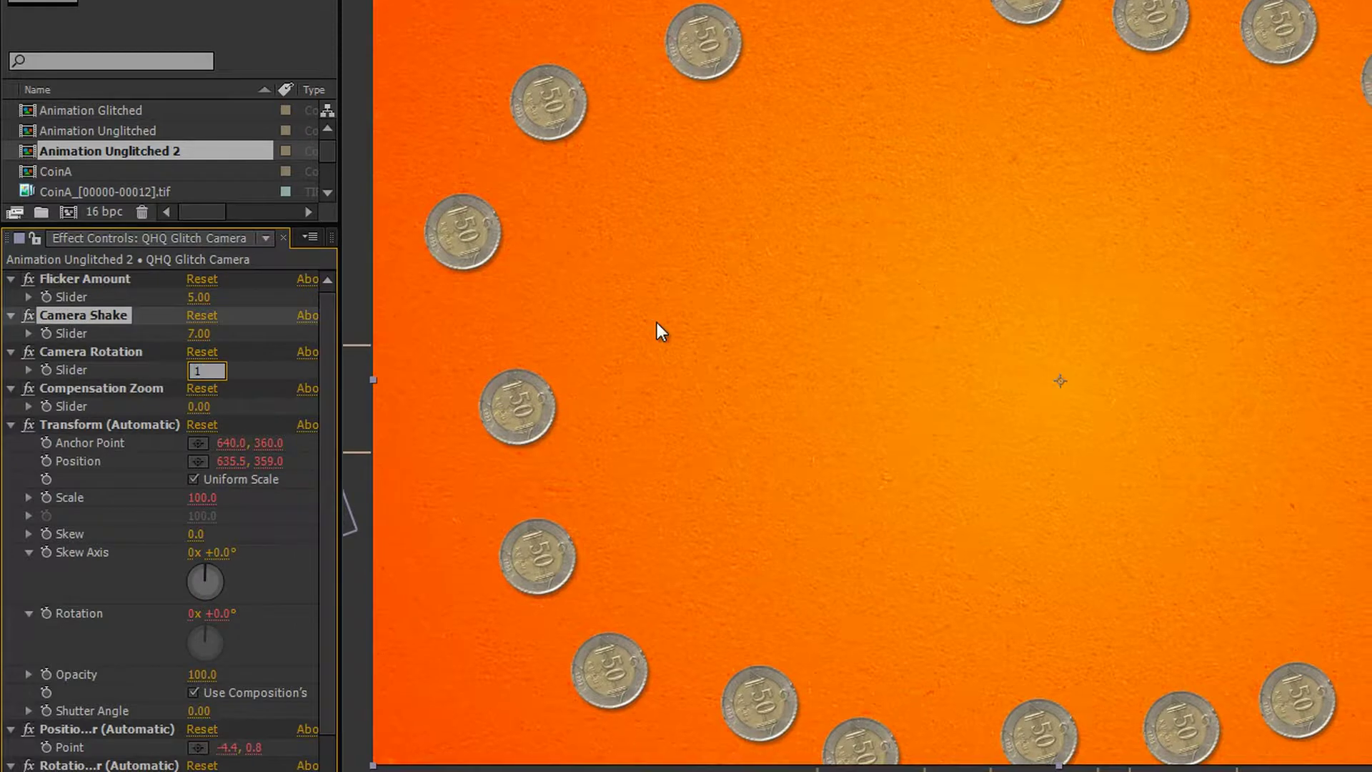
key("Tab")
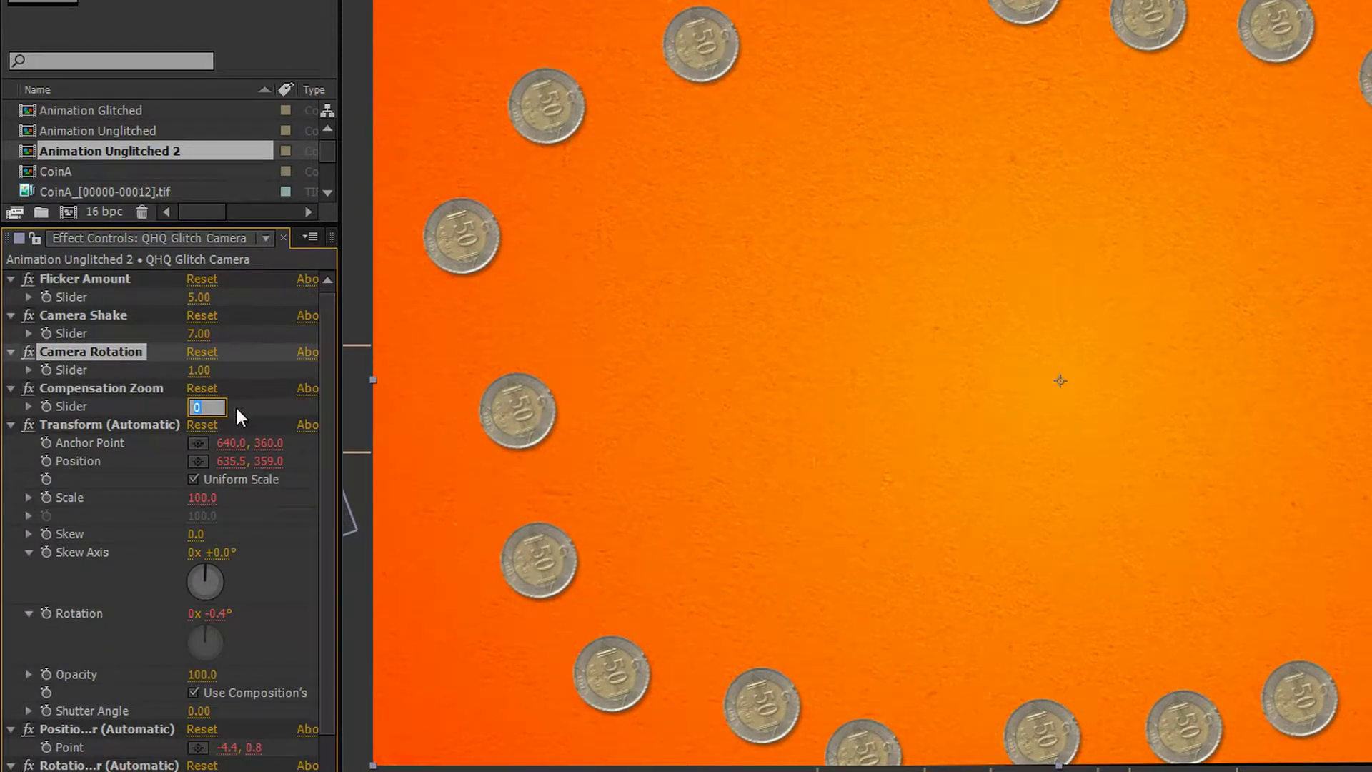
Step: Try a Compensation Zoom of 5 on the QHQ Glitch Camera layer, collapse its Transform effect, and settle on a zoom of 3
type("5")
key("Return")
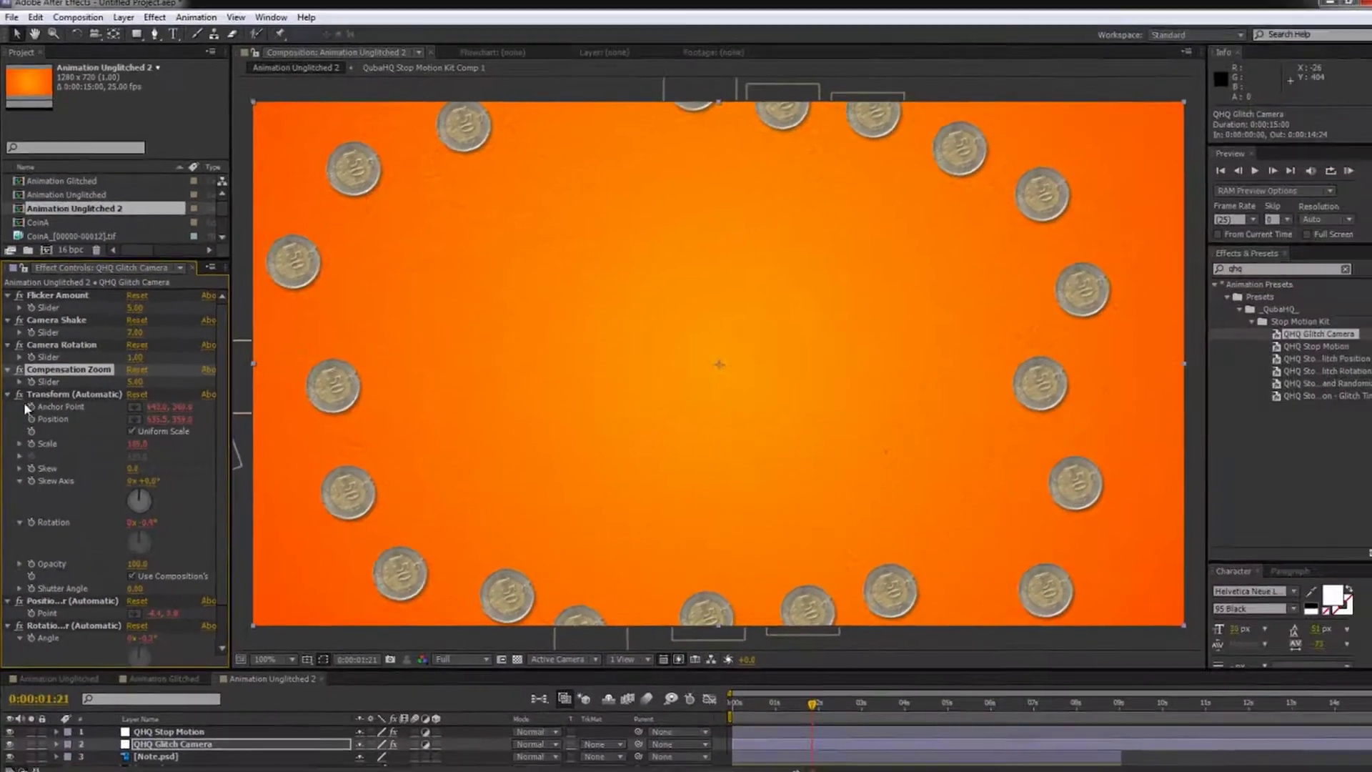
left_click(8, 395)
left_click(140, 381)
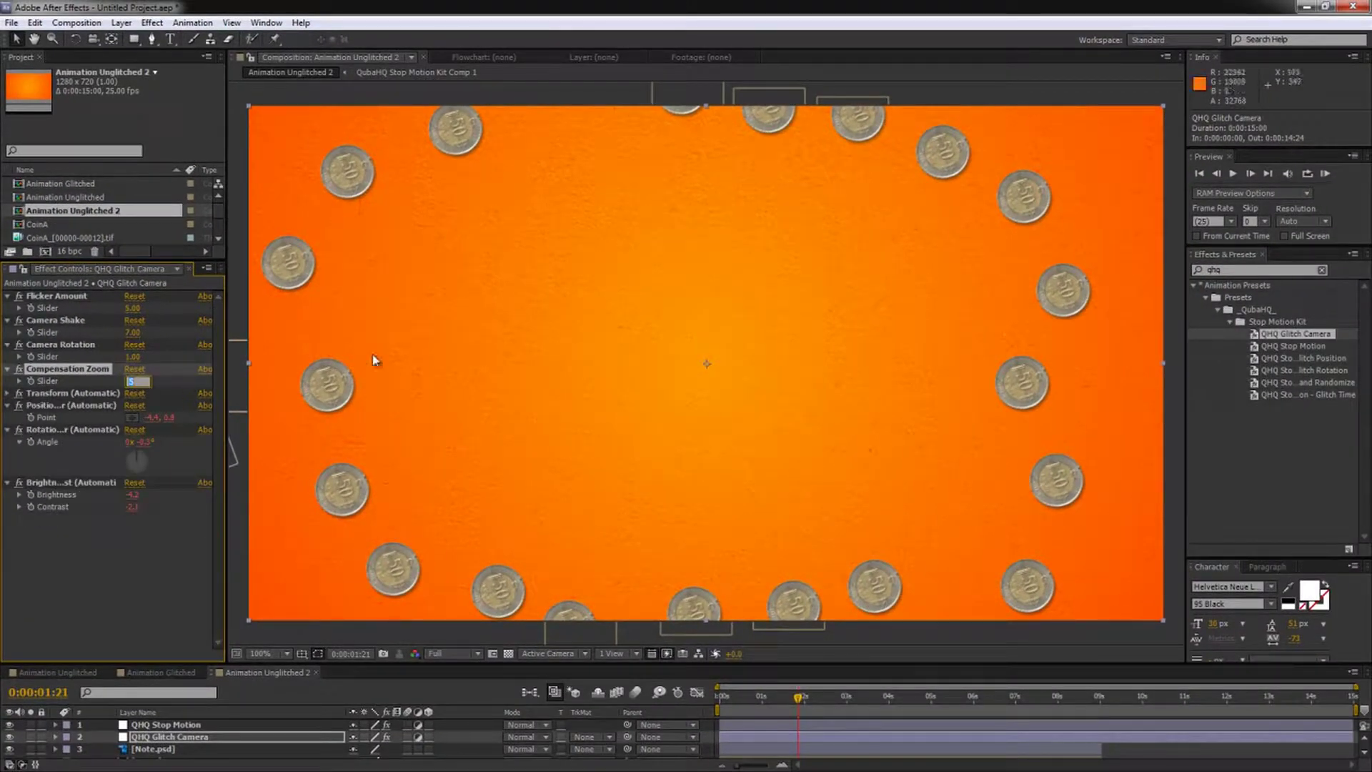
type("3")
key("Return")
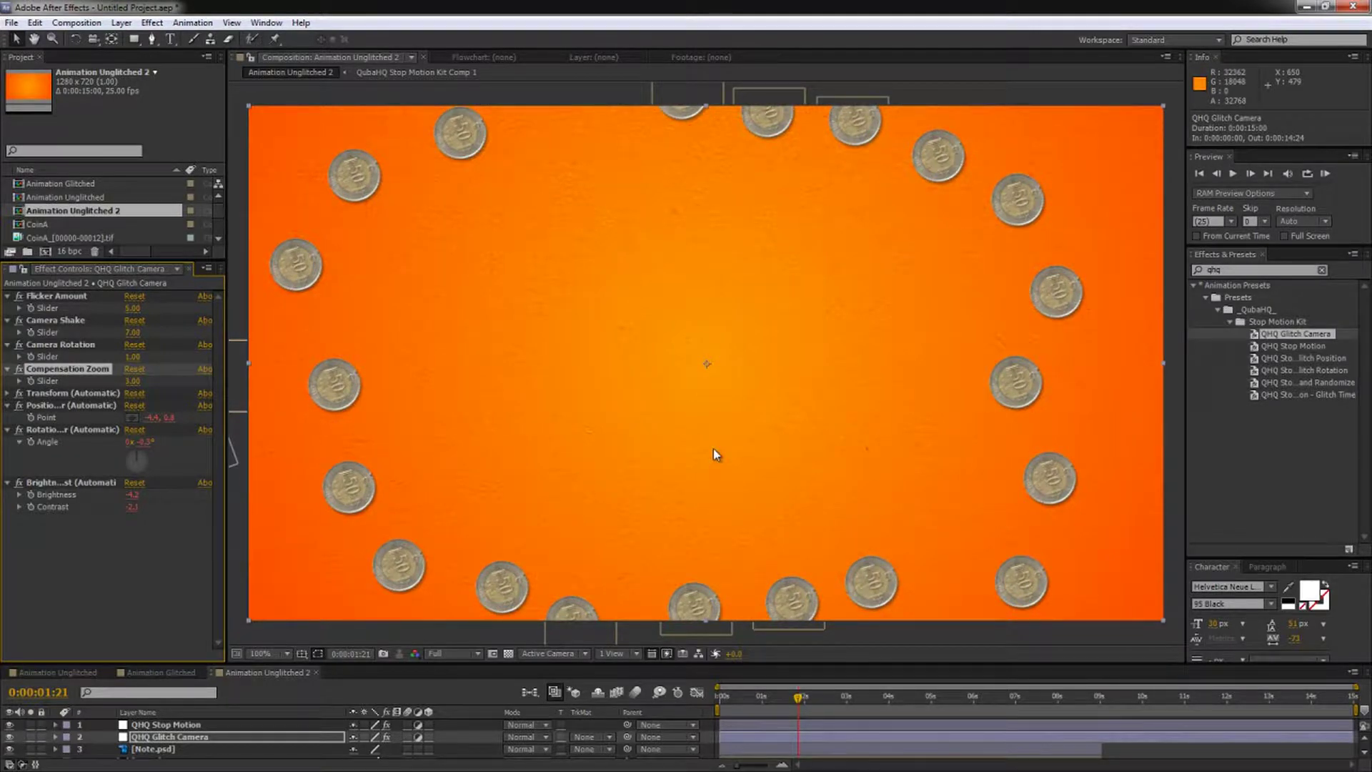
Step: Play the camera-glitched Animation Unglitched 2 composition from the start to check the flicker and shake
key("Home")
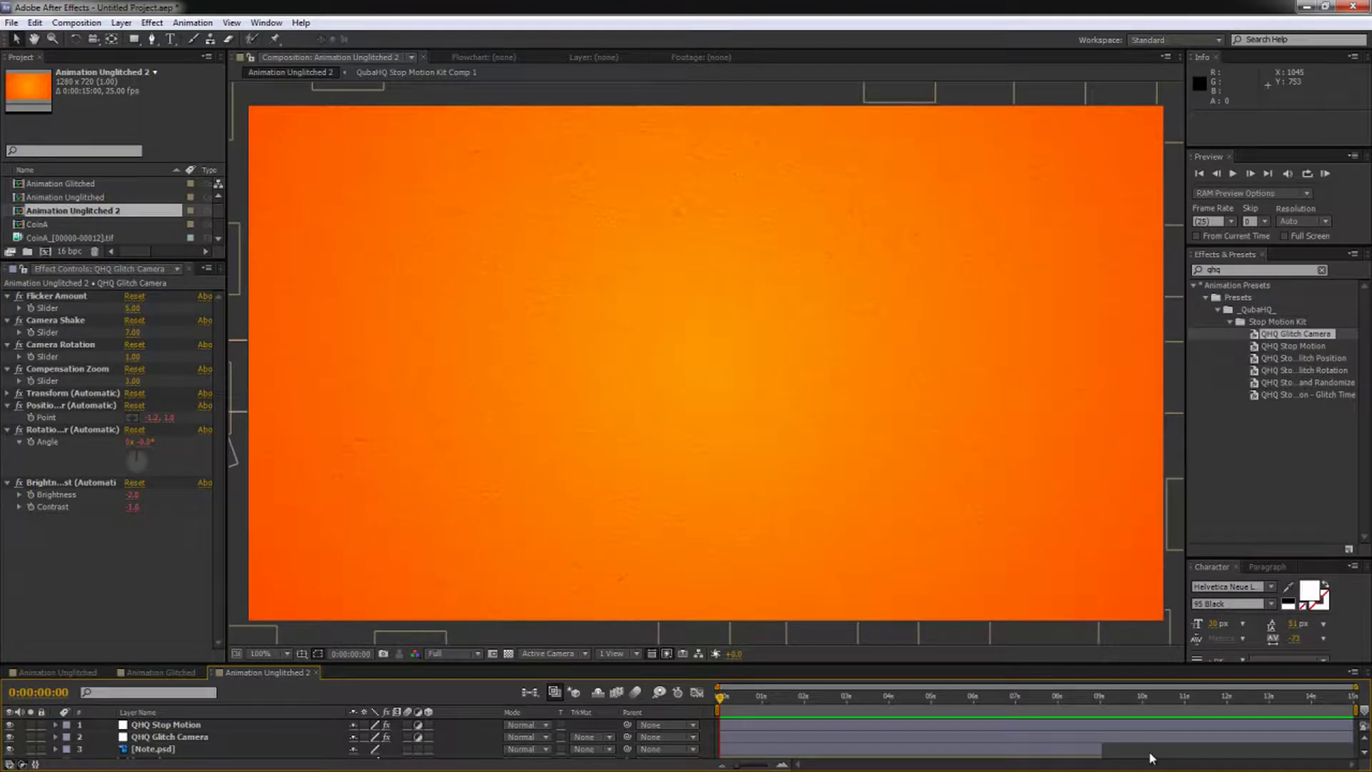
key("space")
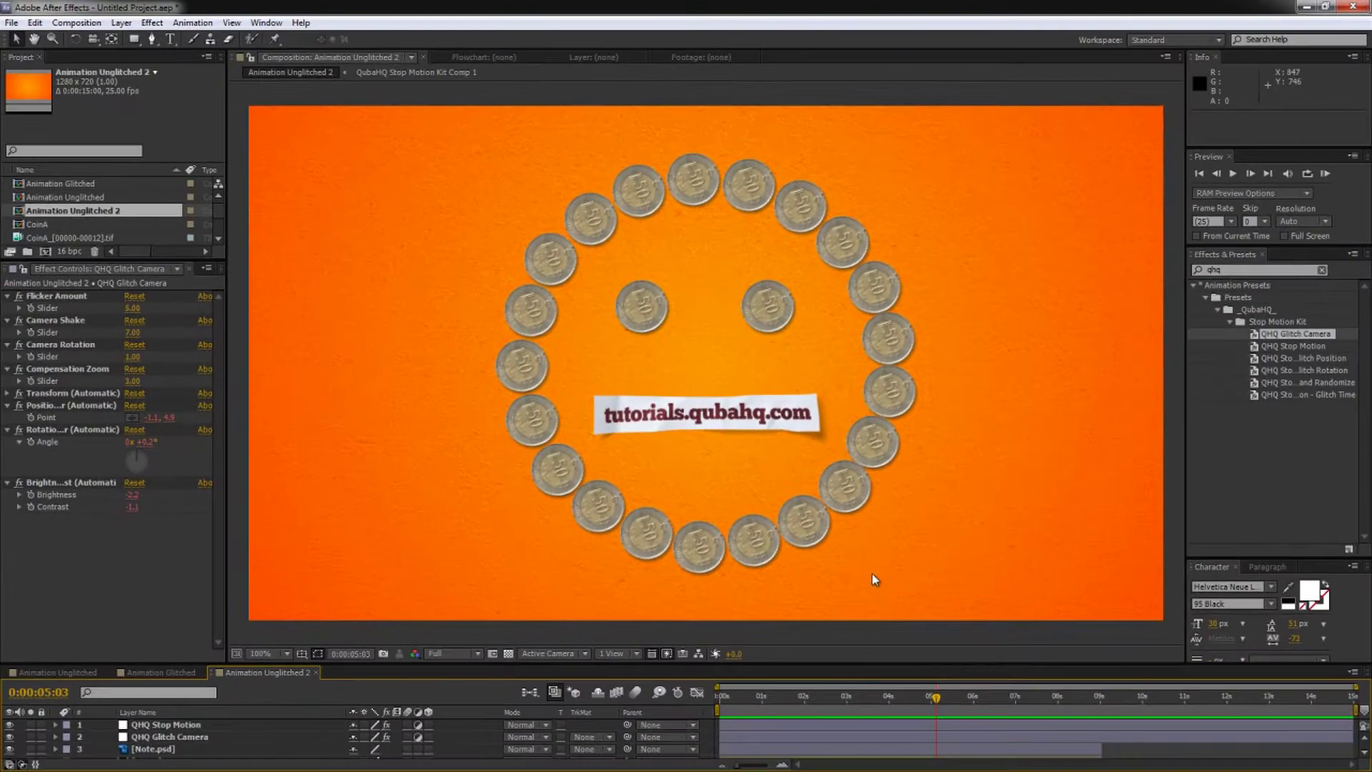
Step: Examine the Time Remap and Position keyframes of the topmost CoinA layer, collapse it, and look over the rest of the layer stack
left_click_drag(872, 664, 863, 446)
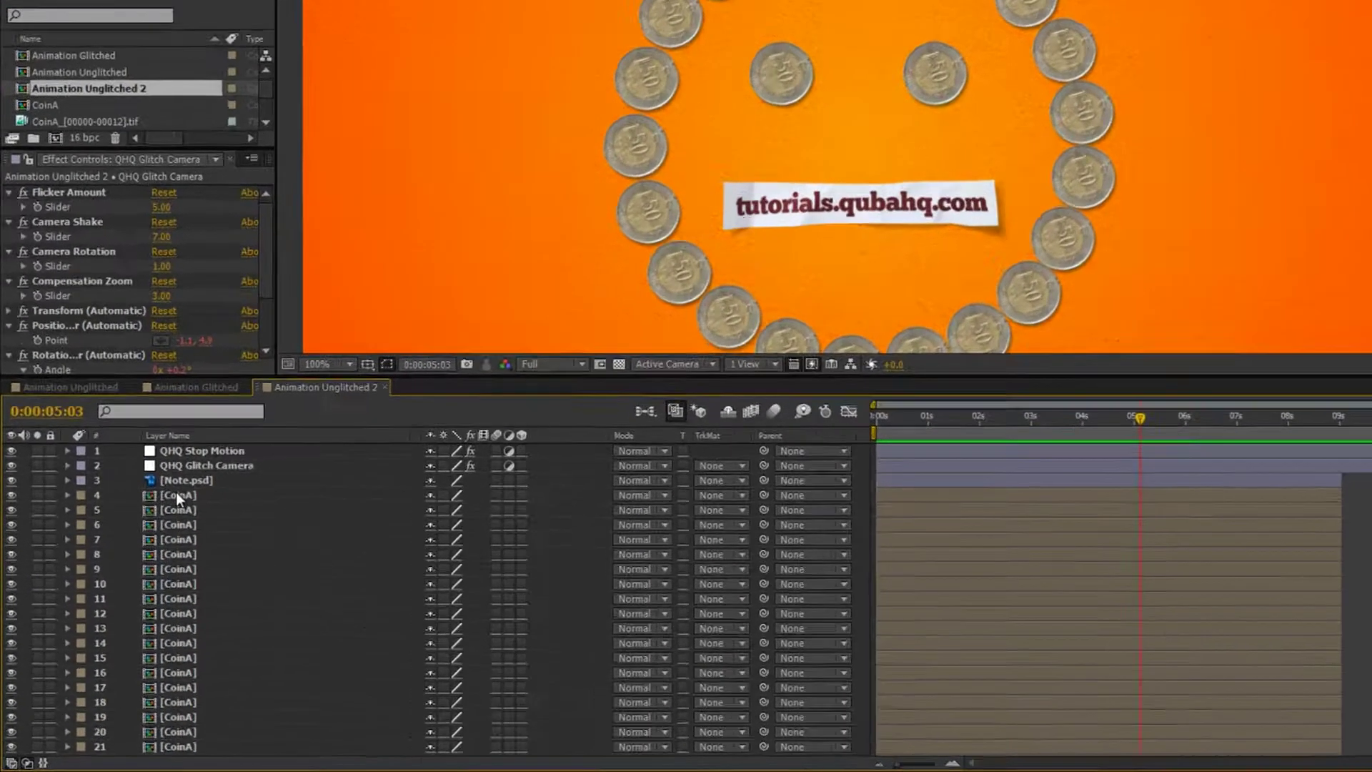
left_click(143, 544)
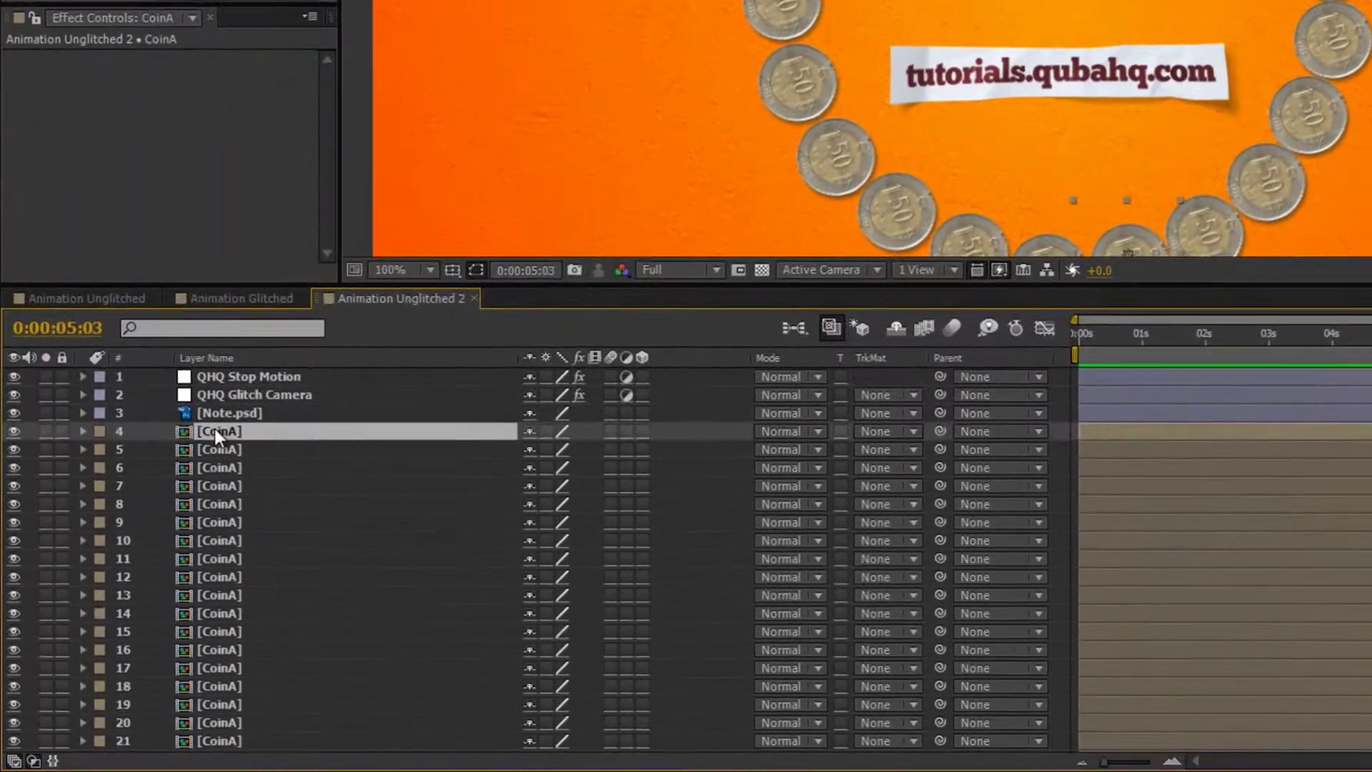
key("u")
key("u")
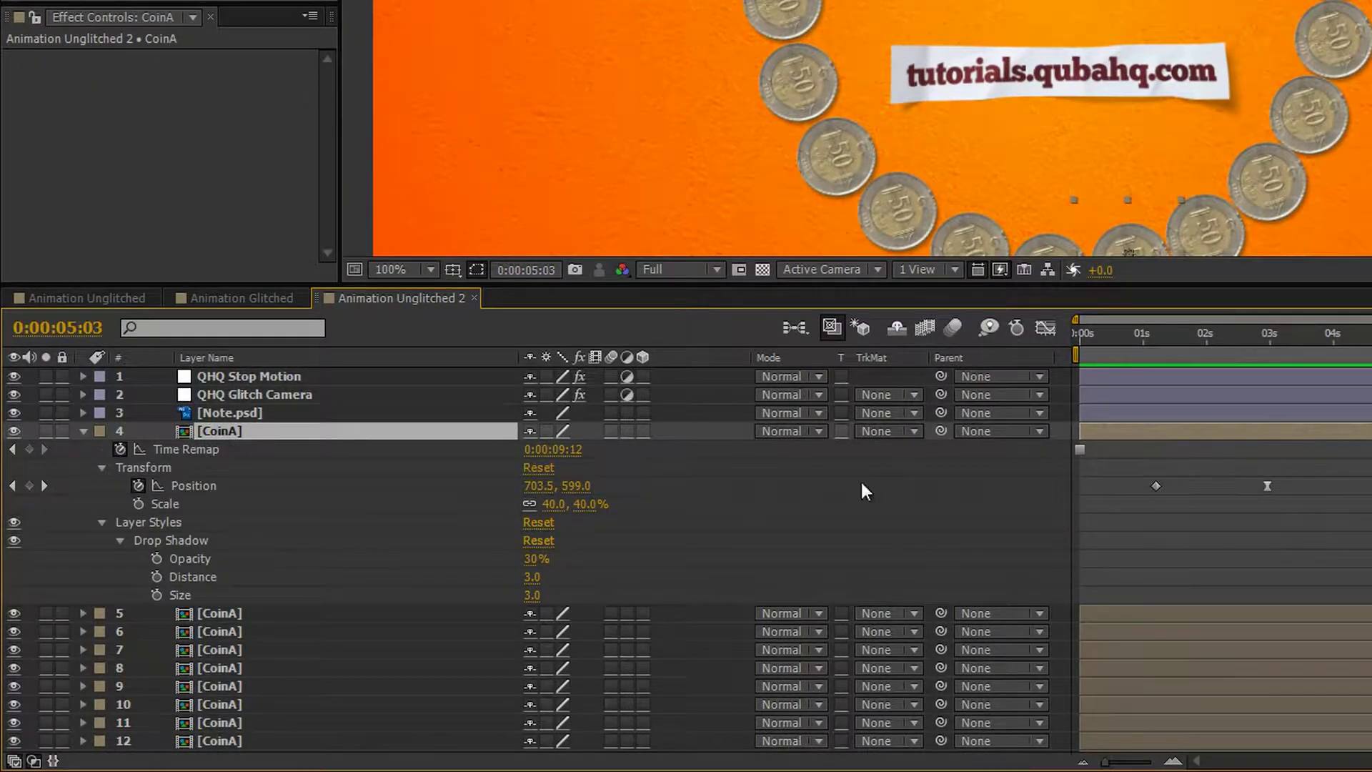
key("Home")
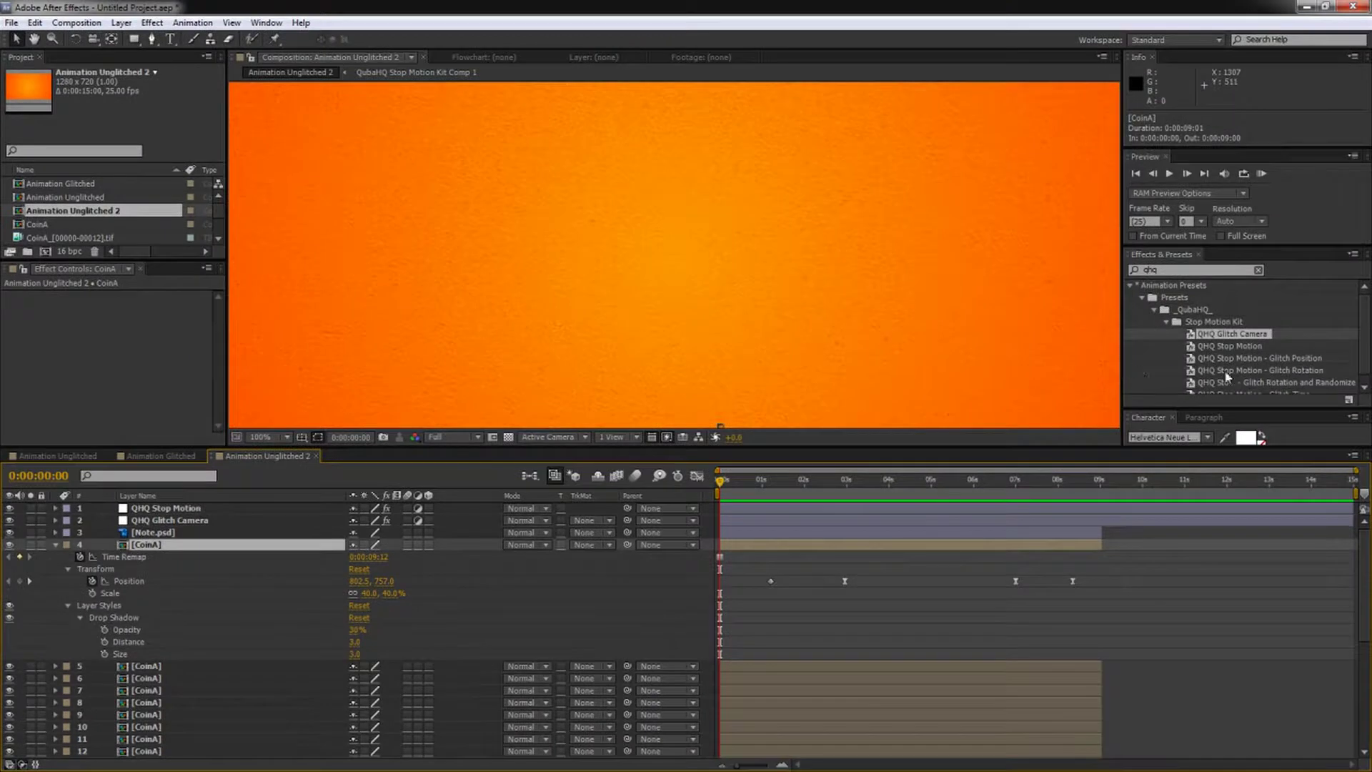
scroll(1227, 377, "down", 1)
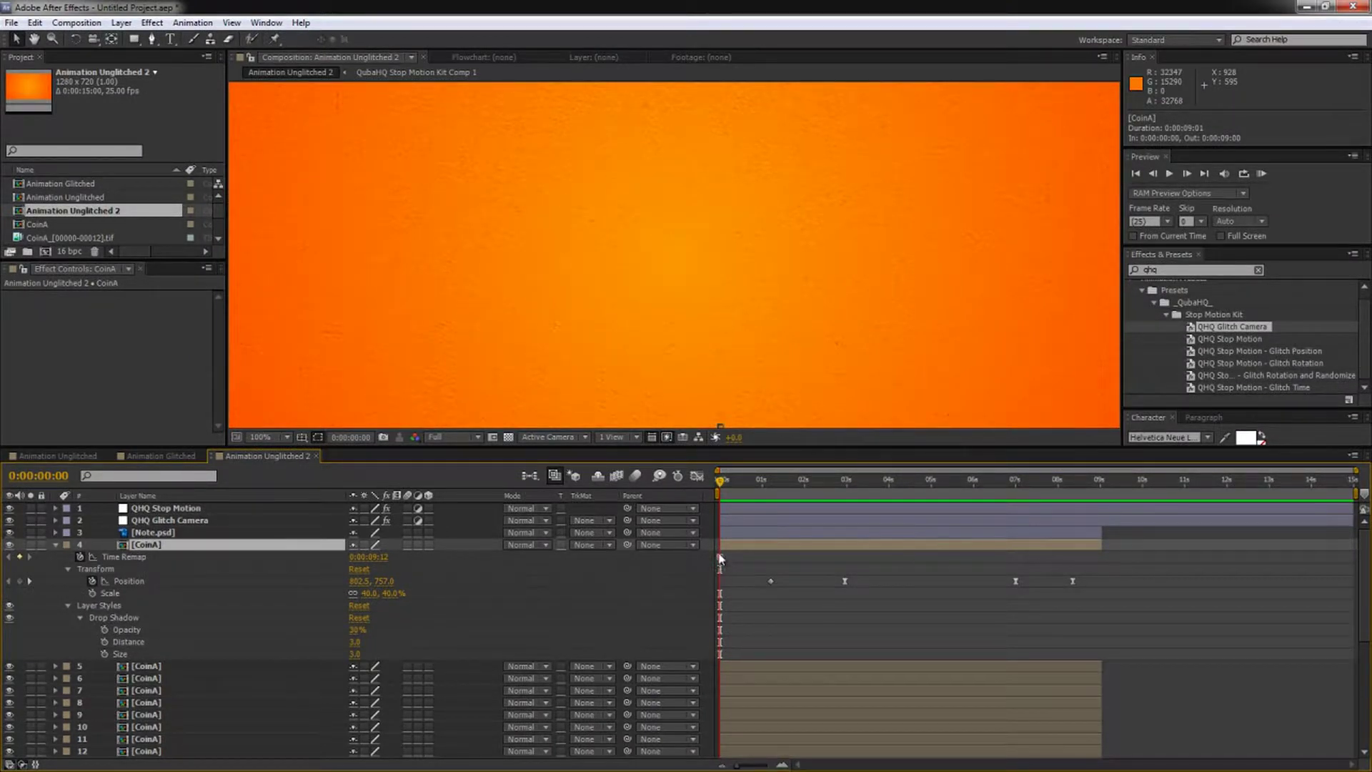
mouse_move(722, 562)
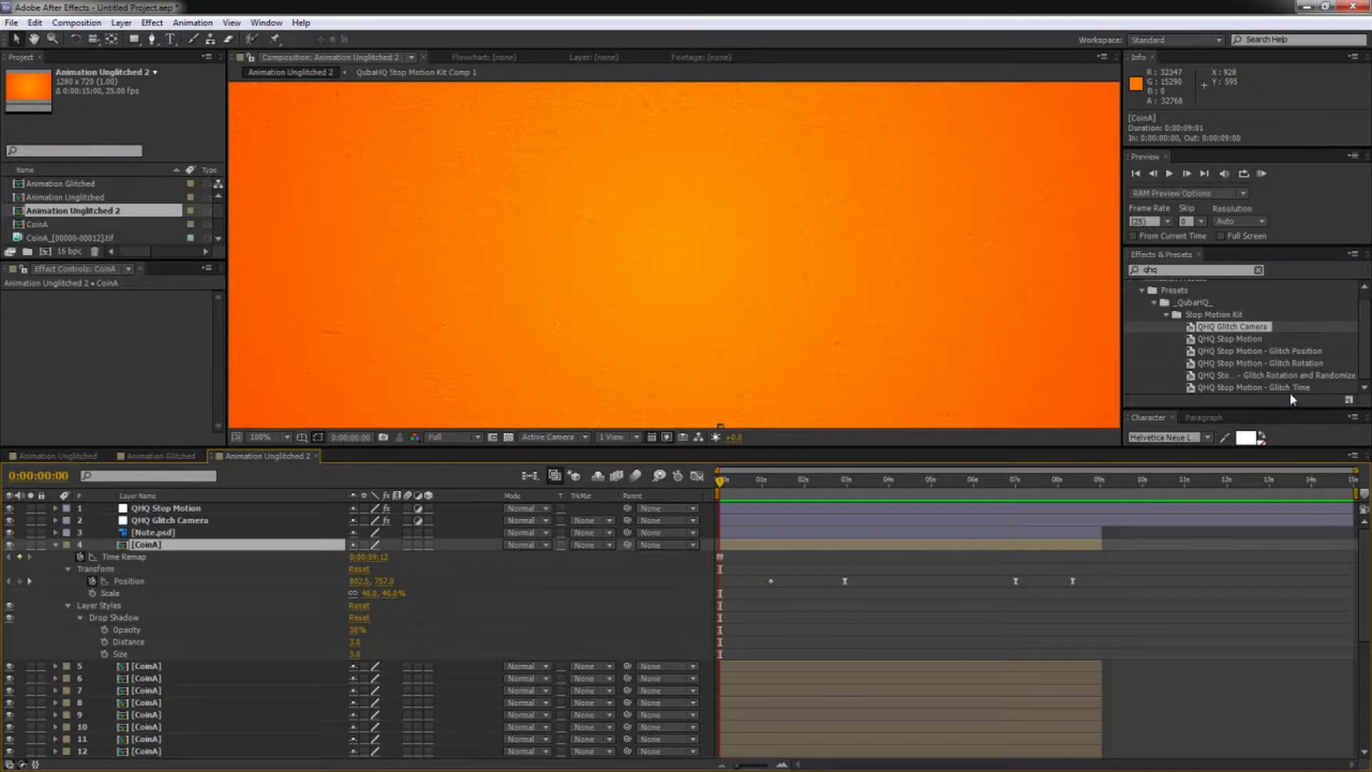
left_click_drag(847, 486, 720, 486)
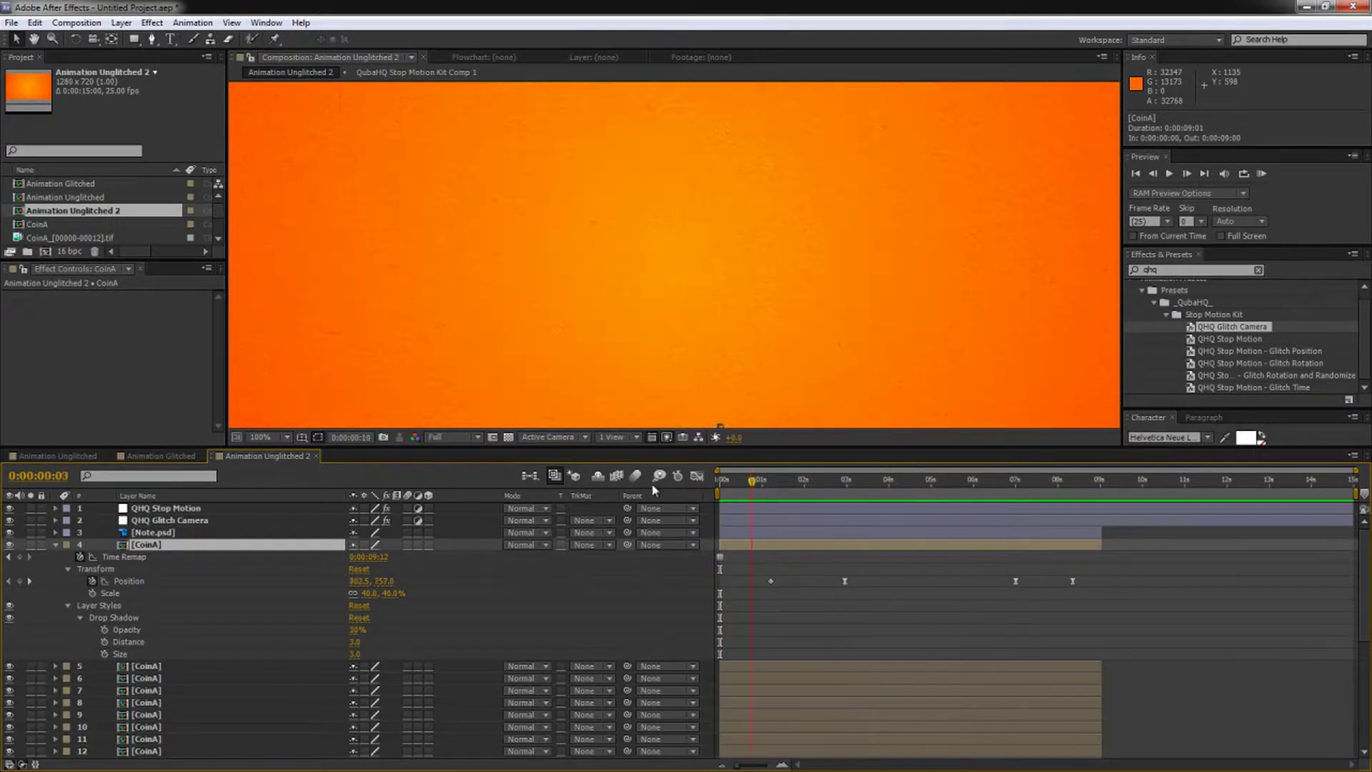
left_click(55, 545)
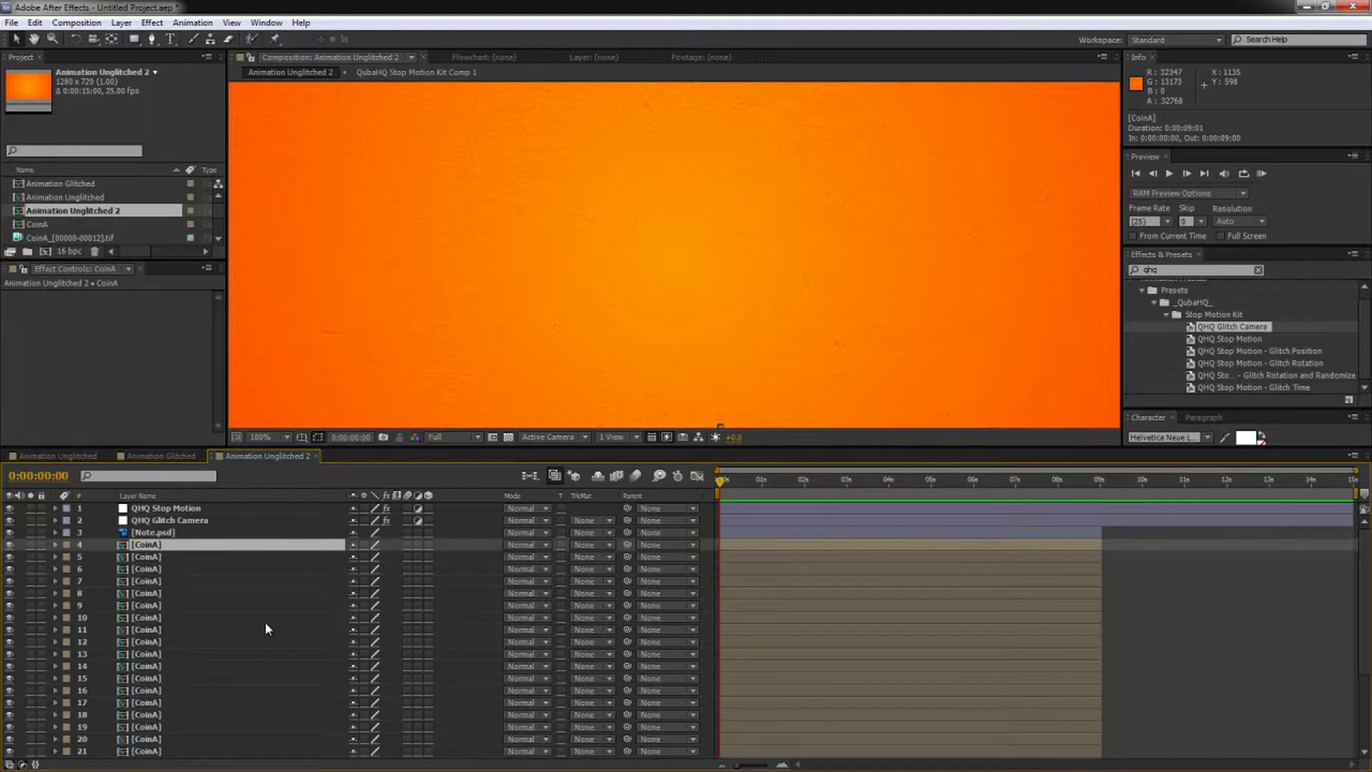
scroll(265, 629, "down", 5)
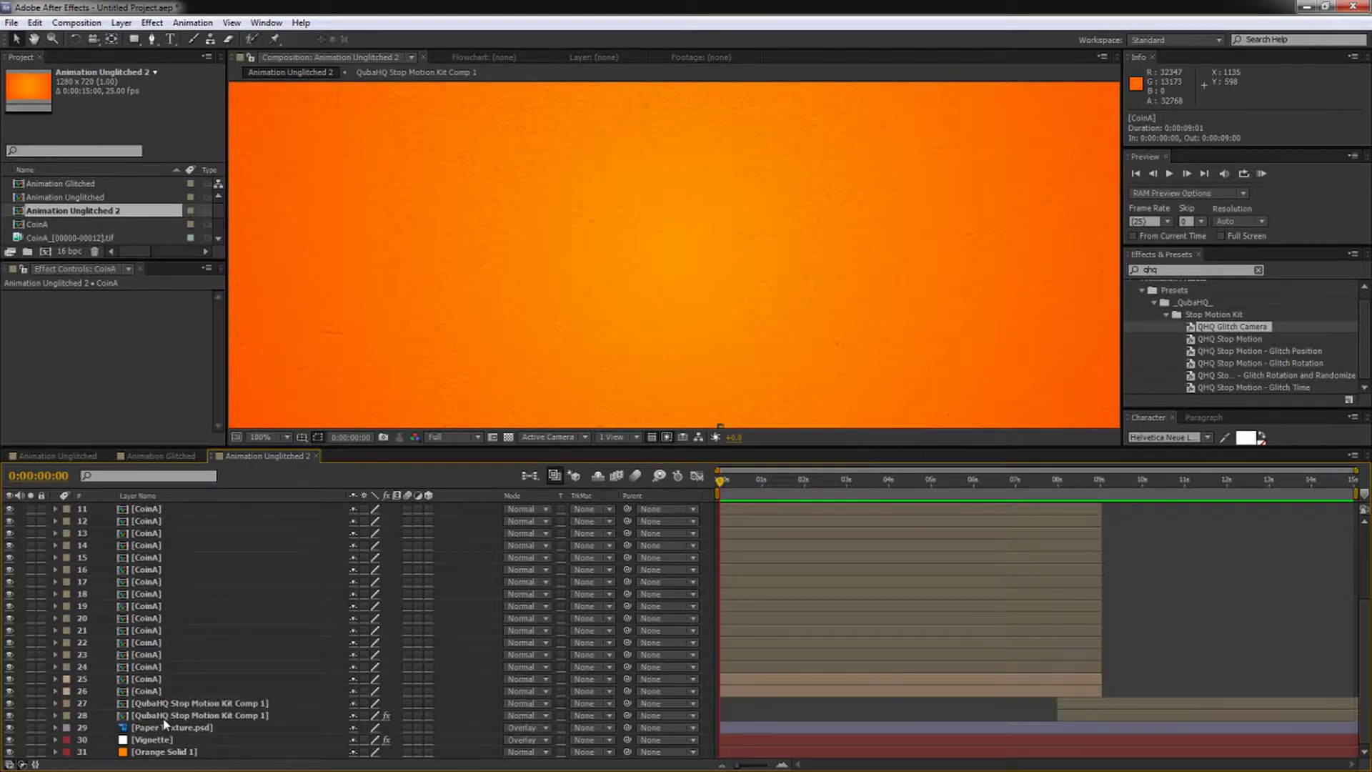
Step: Apply the QHQ Stop Motion - Glitch Time preset to all CoinA layers and check the coins between about 3 and 4 seconds
left_click(147, 691, "shift")
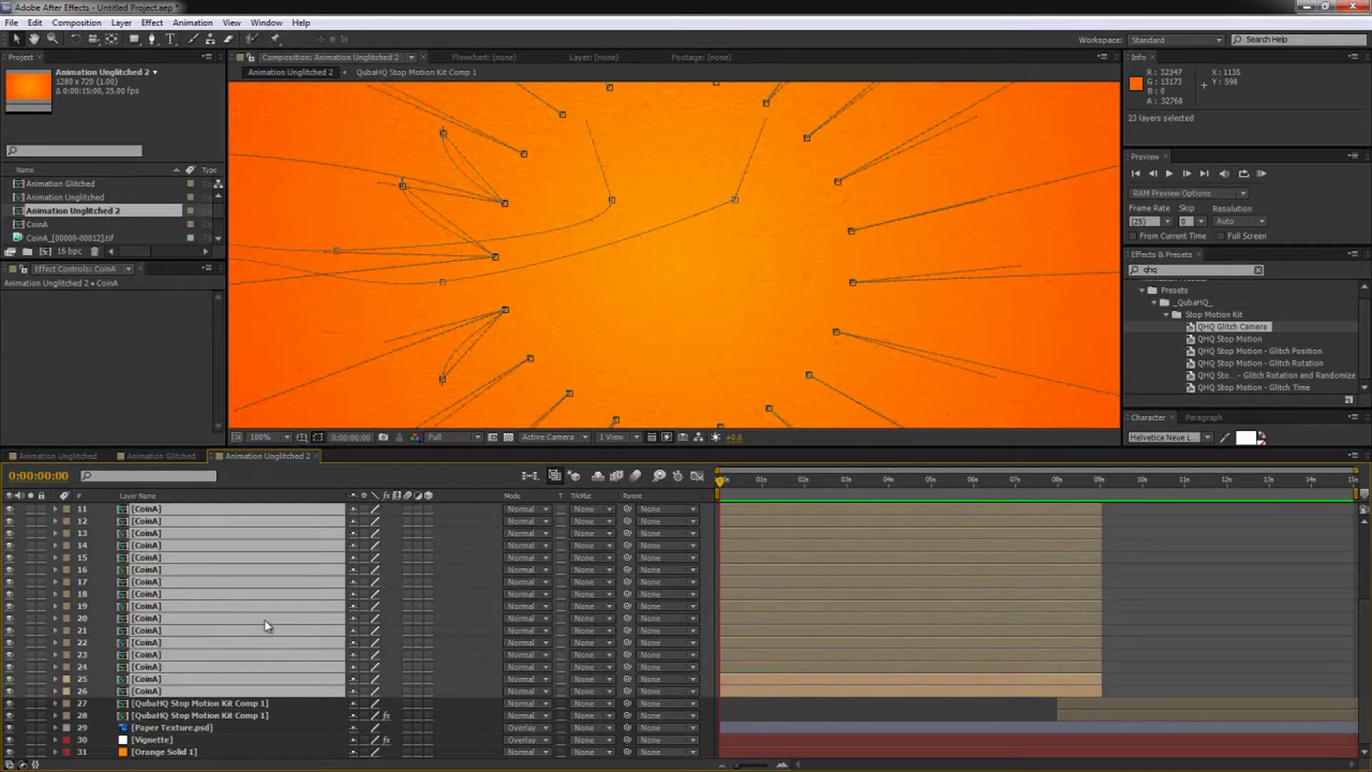
scroll(266, 629, "up", 5)
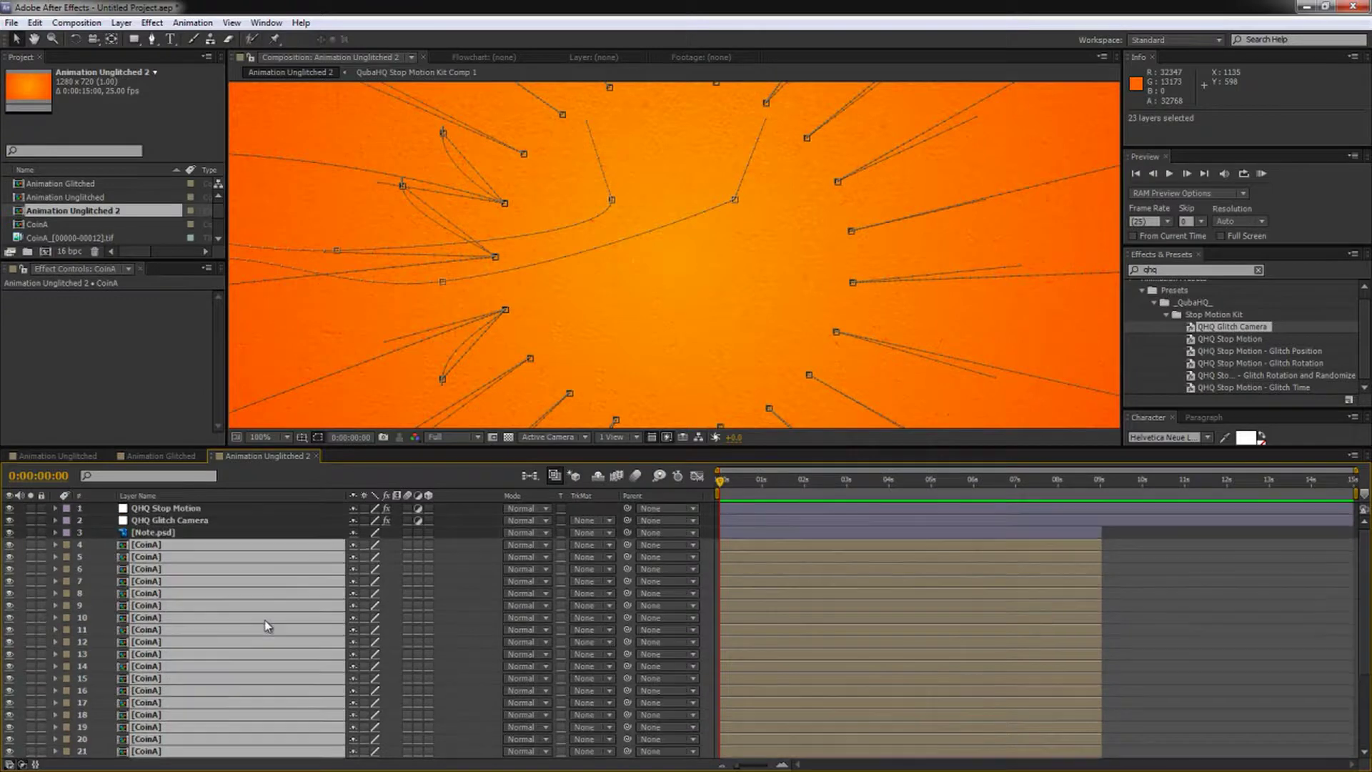
double_click(1276, 387)
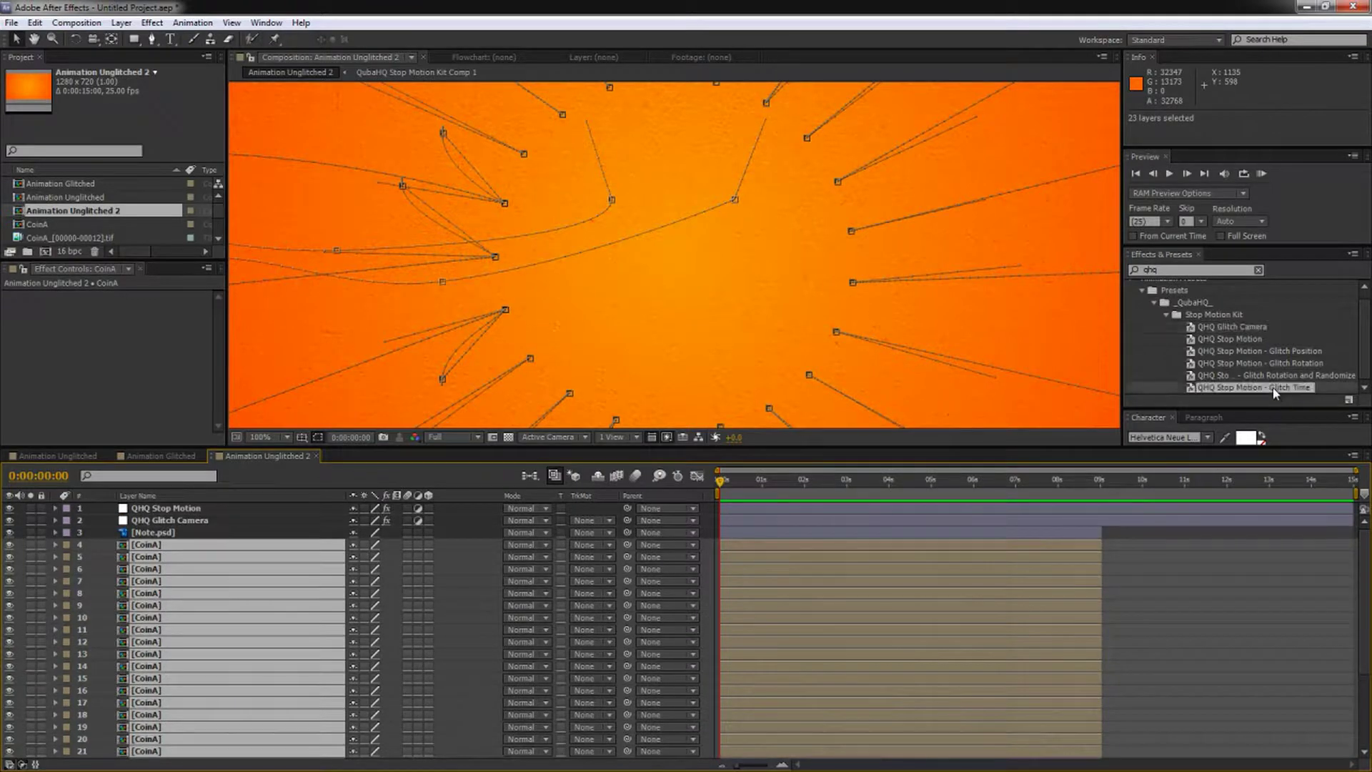
left_click(774, 481)
left_click_drag(863, 488, 883, 488)
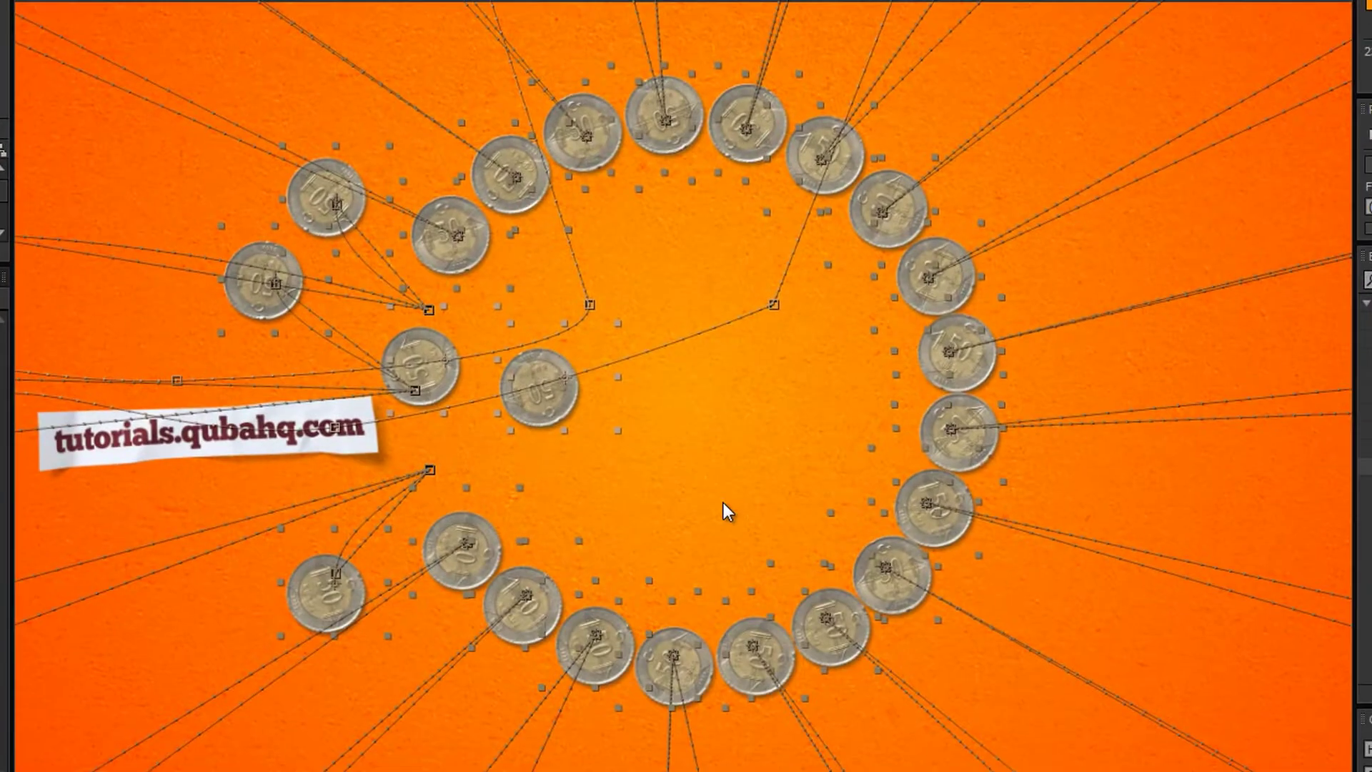
left_click(724, 503)
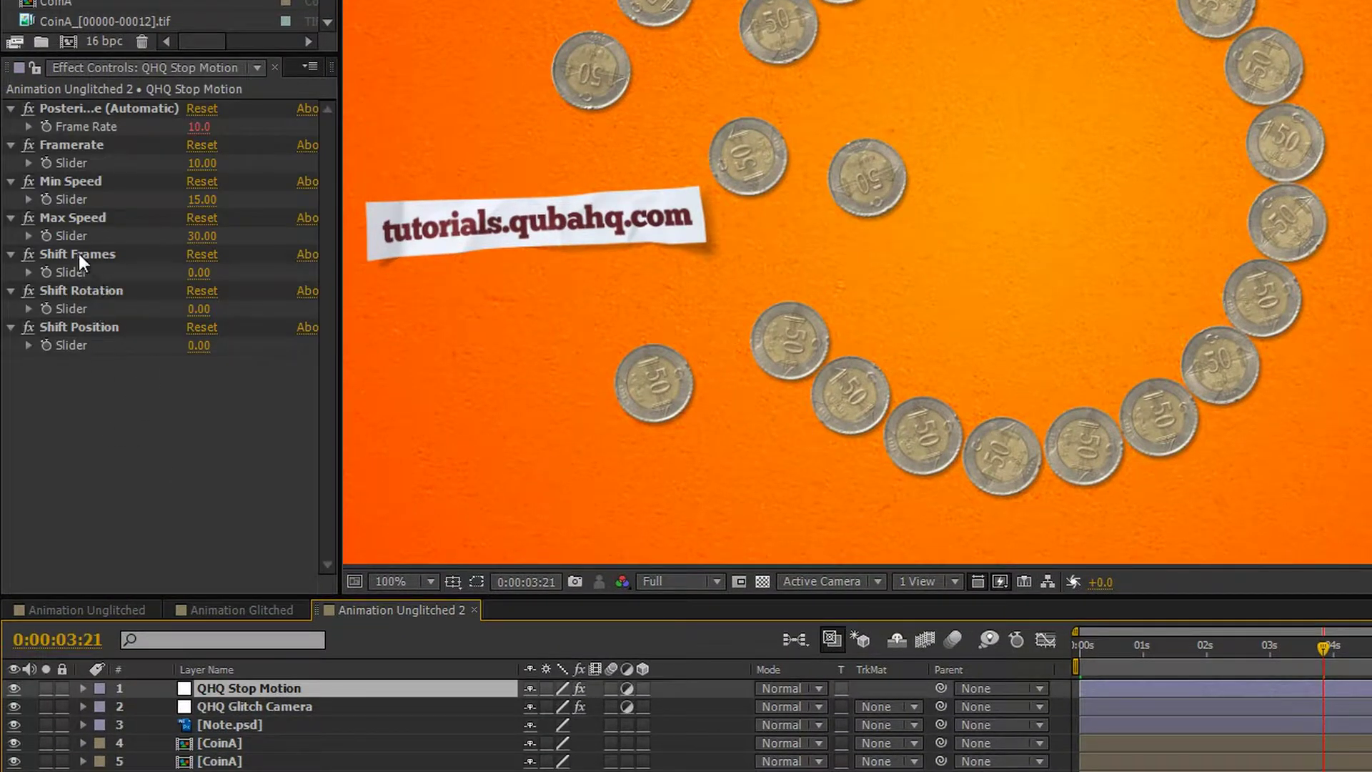
Step: Set Shift Frames on the QHQ Stop Motion layer to 3 and check the coins at about 2 seconds
left_click(199, 272)
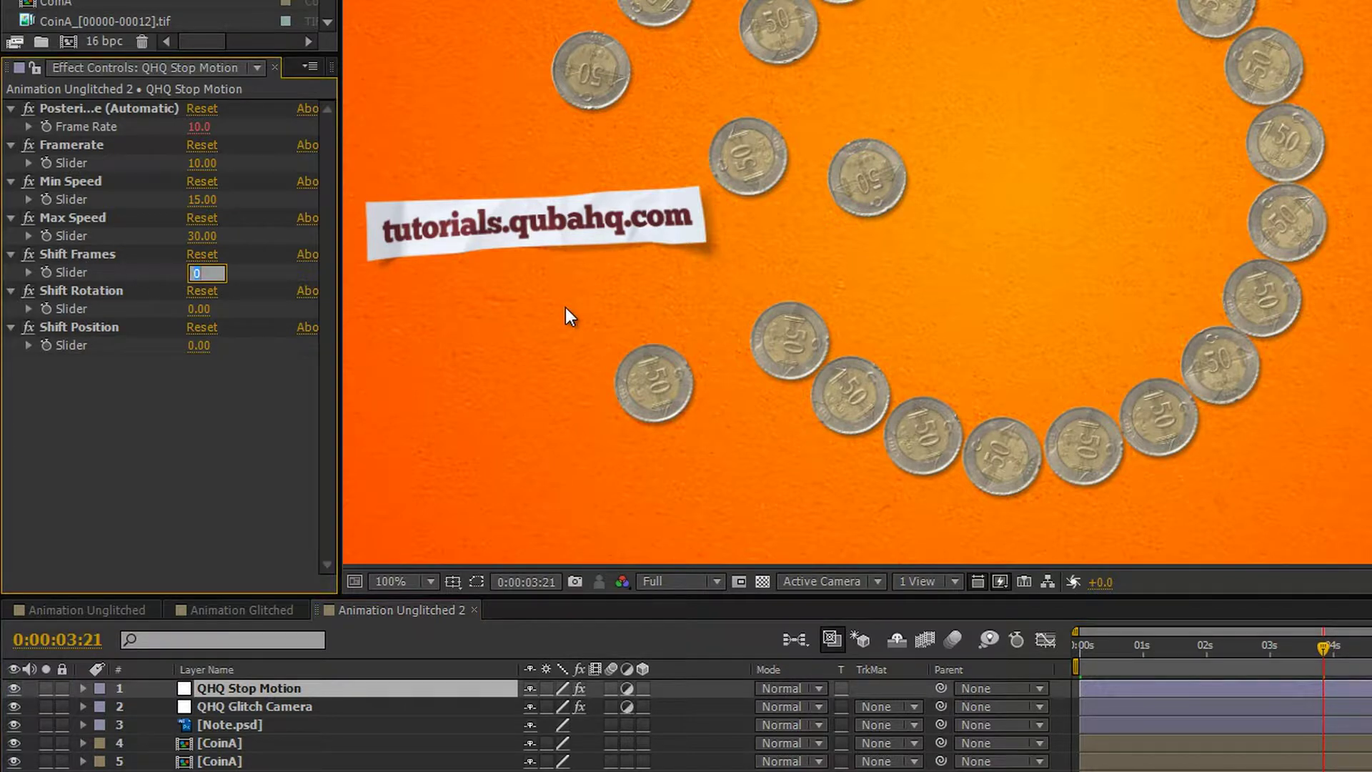
key("Return")
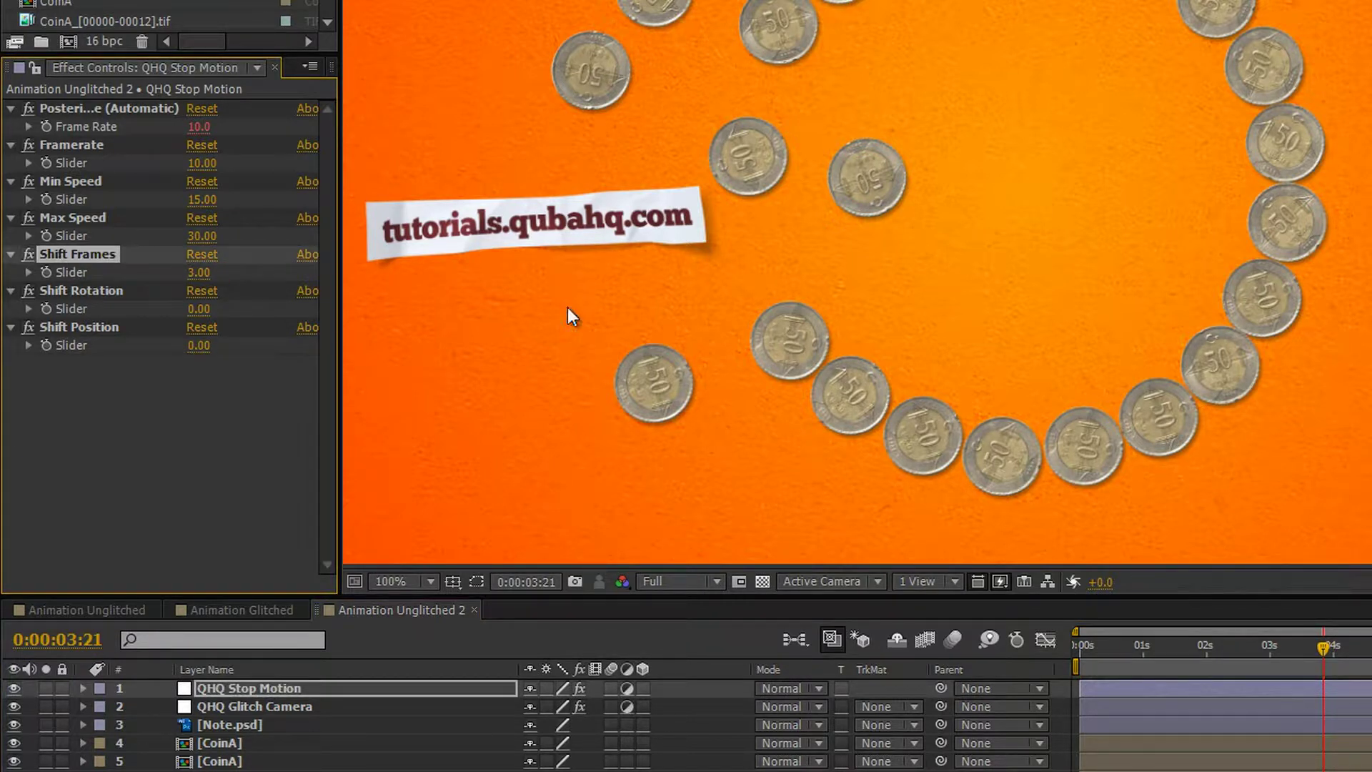
left_click(1210, 649)
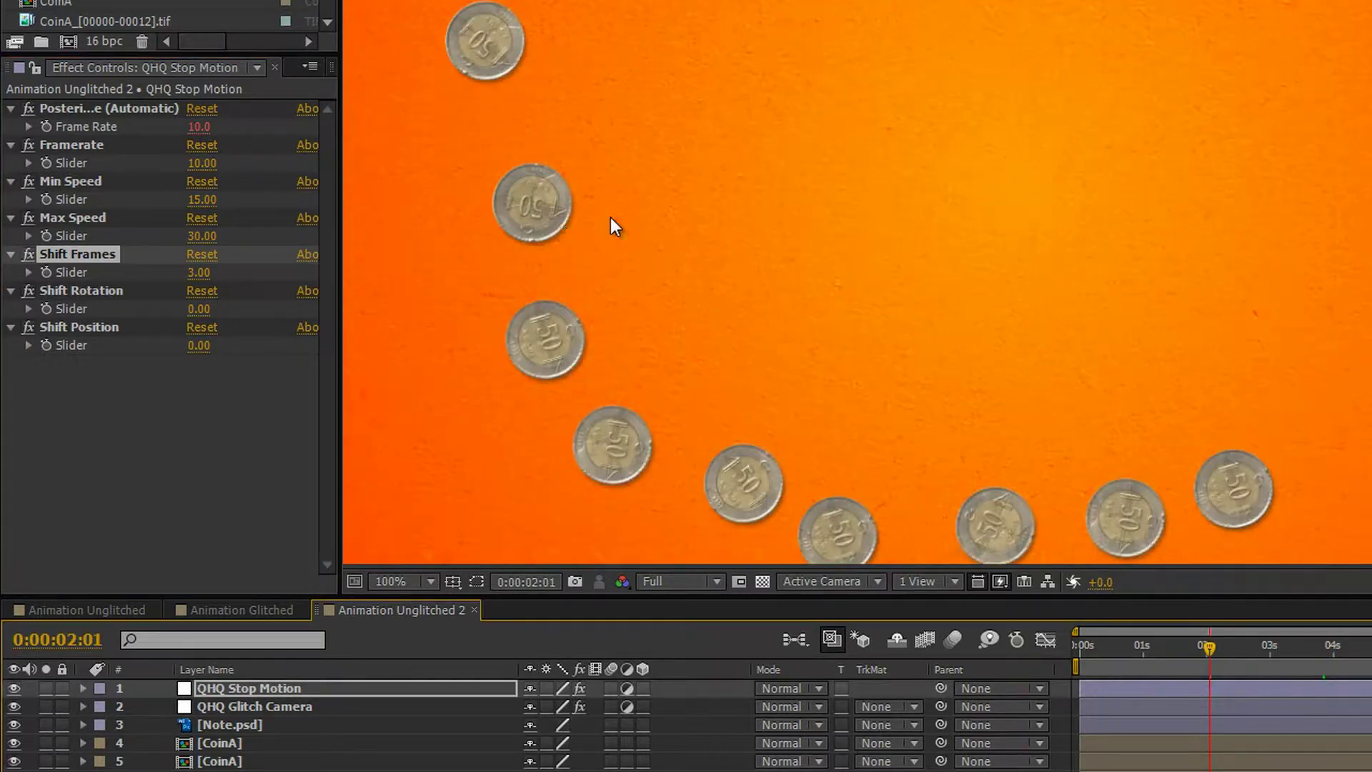
Step: Compare the coin timing with a Shift Frames value of 0, and return the value to 3
left_click(198, 272)
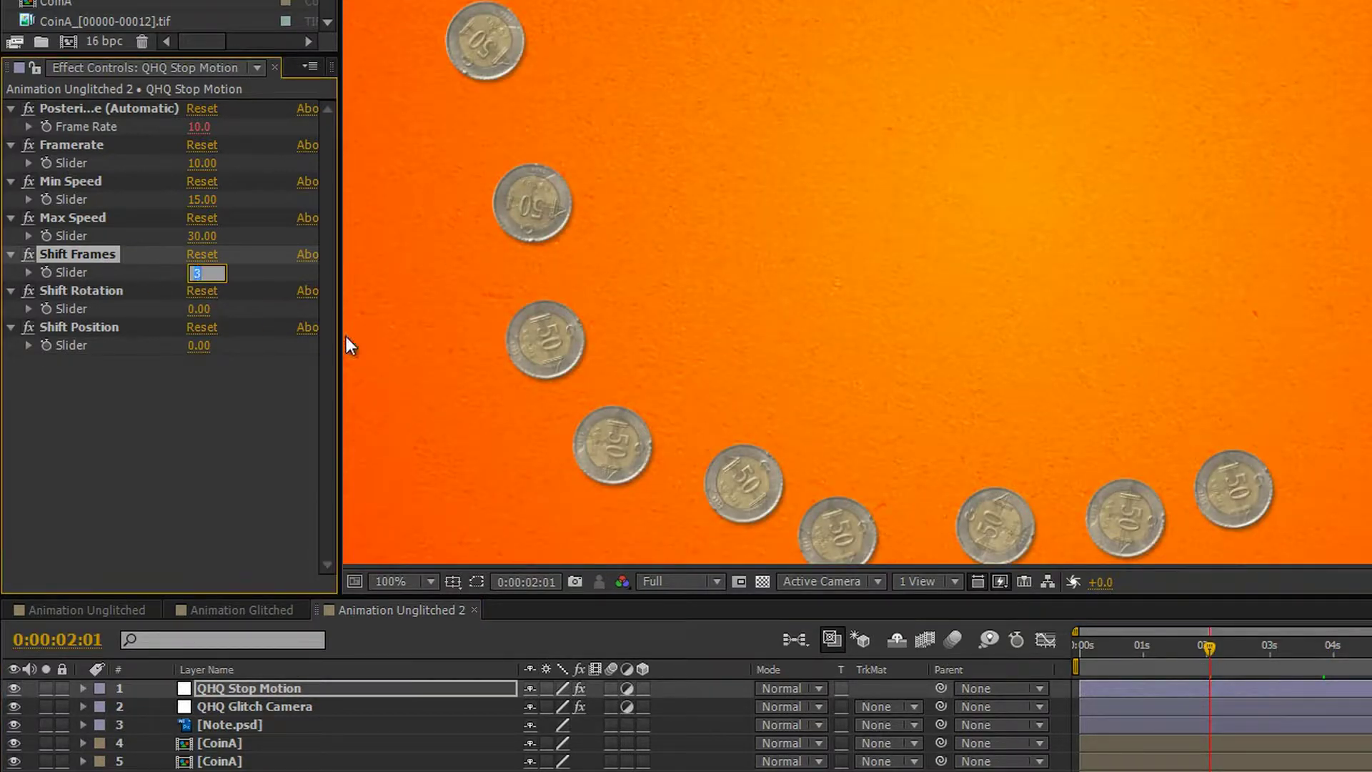
type("0")
key("Return")
left_click(198, 272)
type("3")
key("Return")
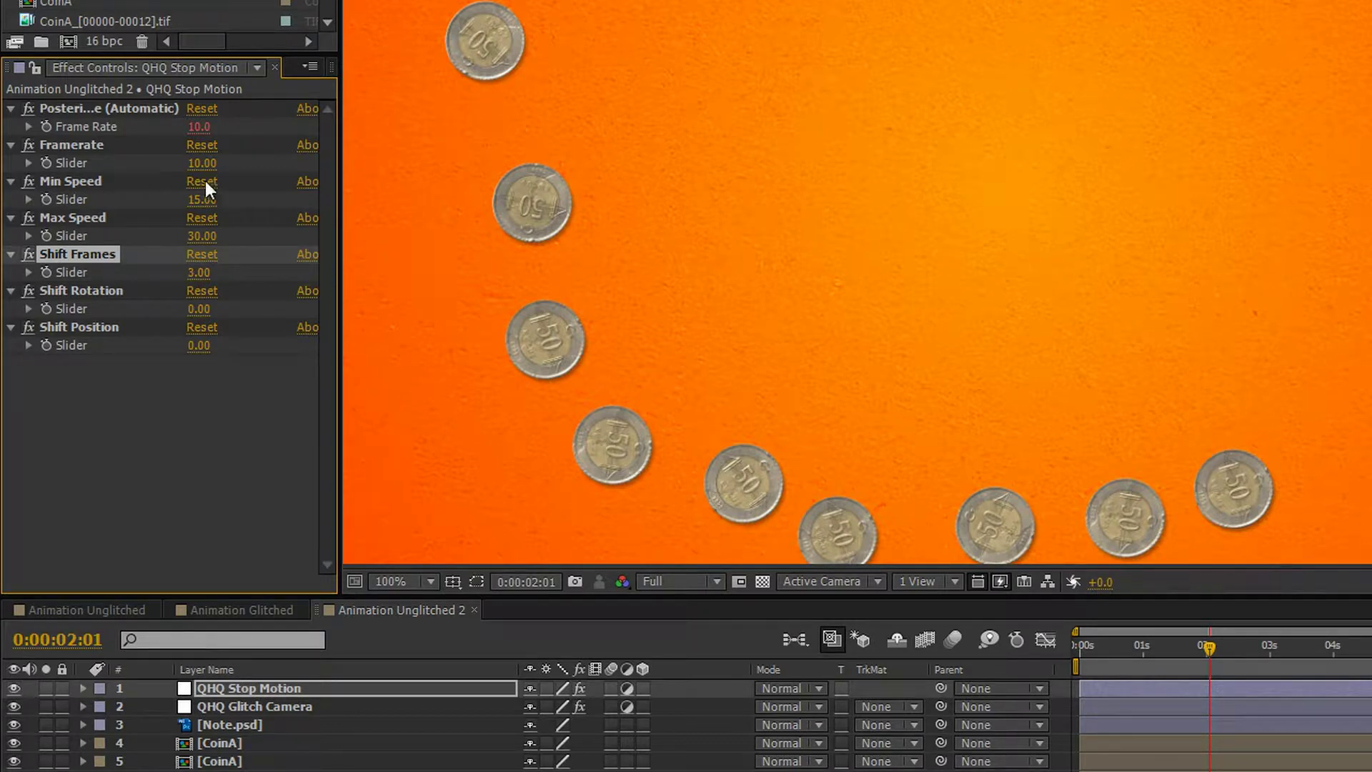
Step: Set the QHQ Stop Motion layer's Min Speed to 5 and Max Speed to 20
left_click(201, 200)
type("5")
key("Tab")
type("15")
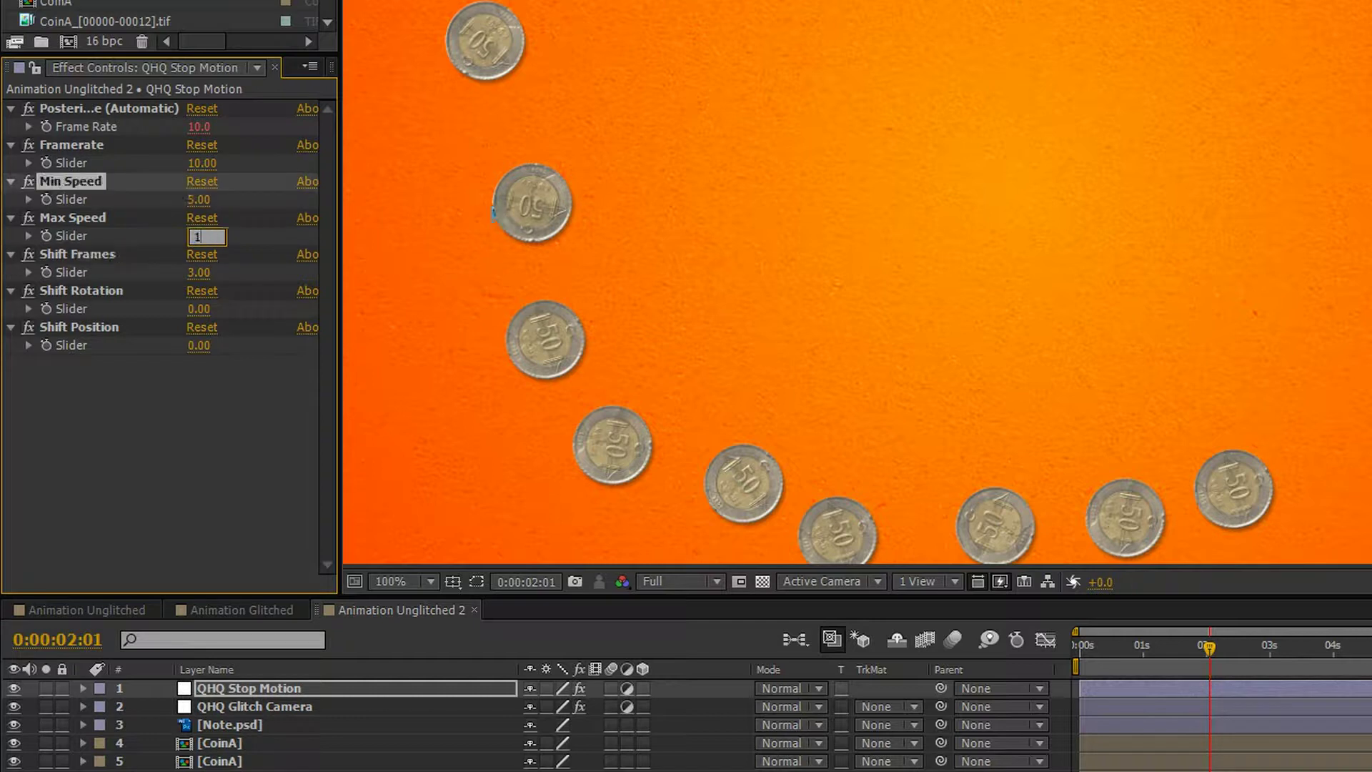
key("Return")
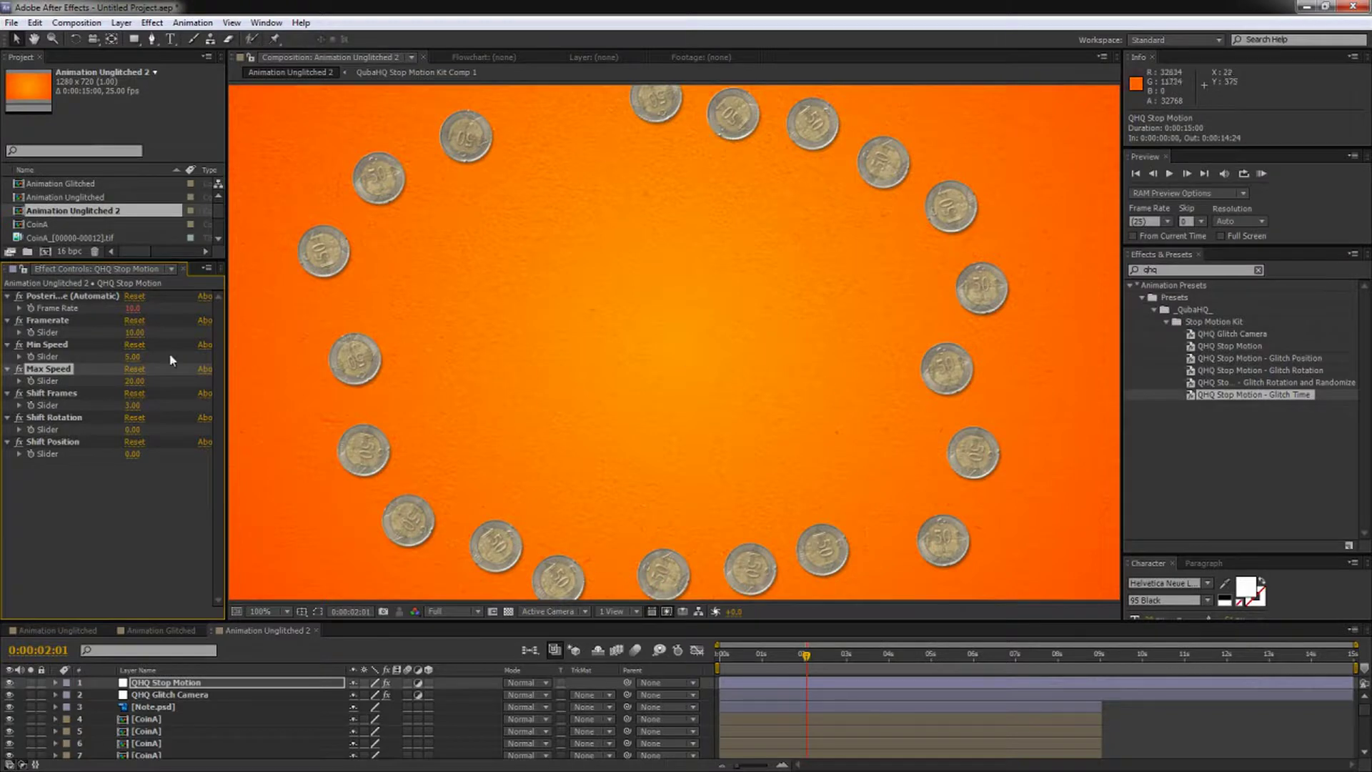
Step: Apply the QHQ Stop Motion - Glitch Position preset to the Note.psd layer and all CoinA layers
left_click_drag(398, 619, 410, 431)
left_click(153, 516)
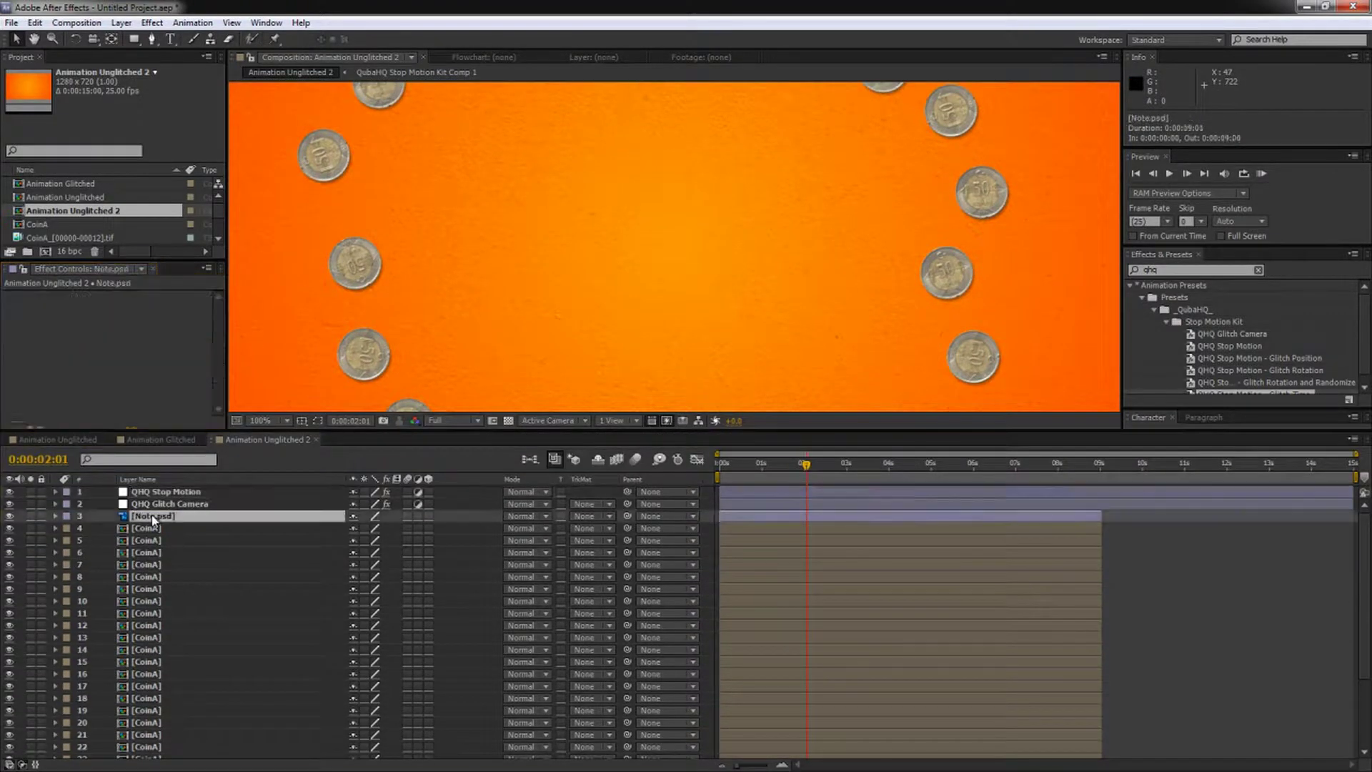
scroll(226, 601, "down", 5)
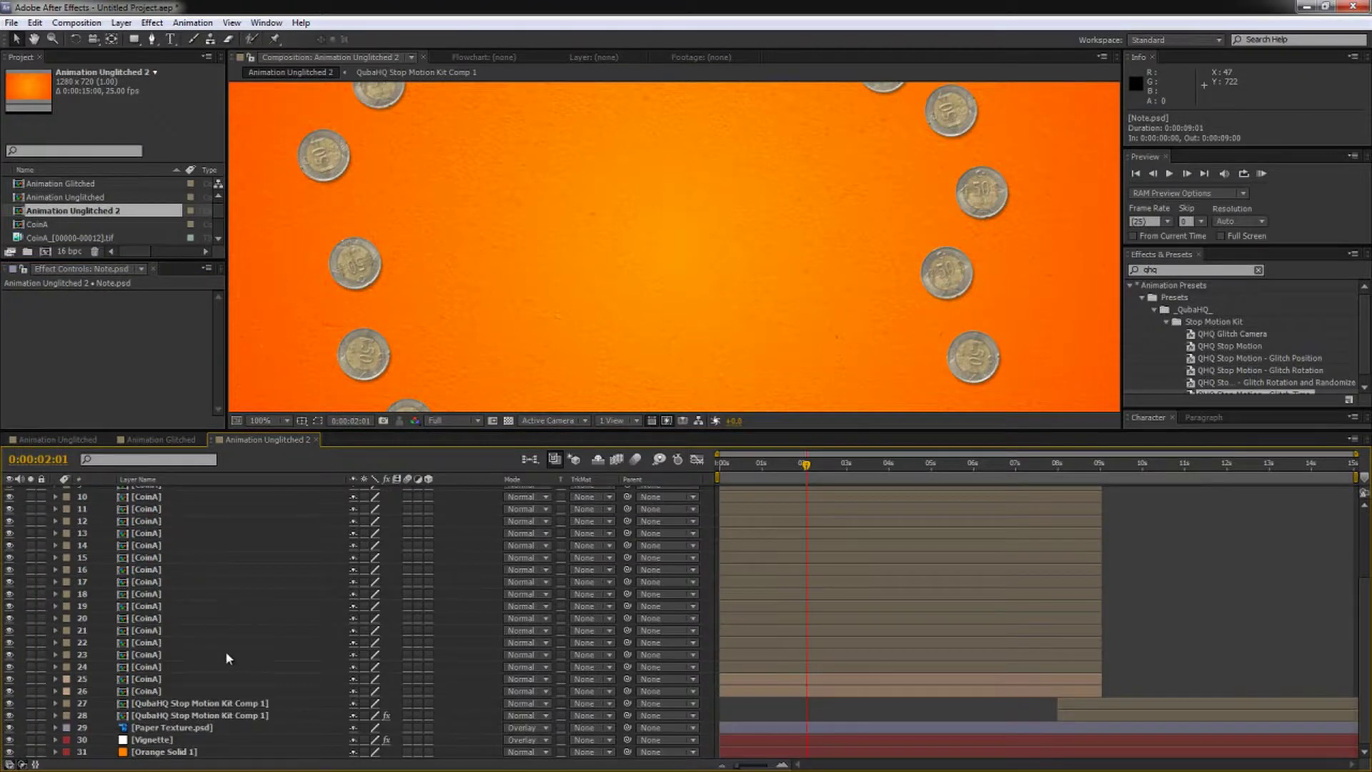
left_click(148, 692, "shift")
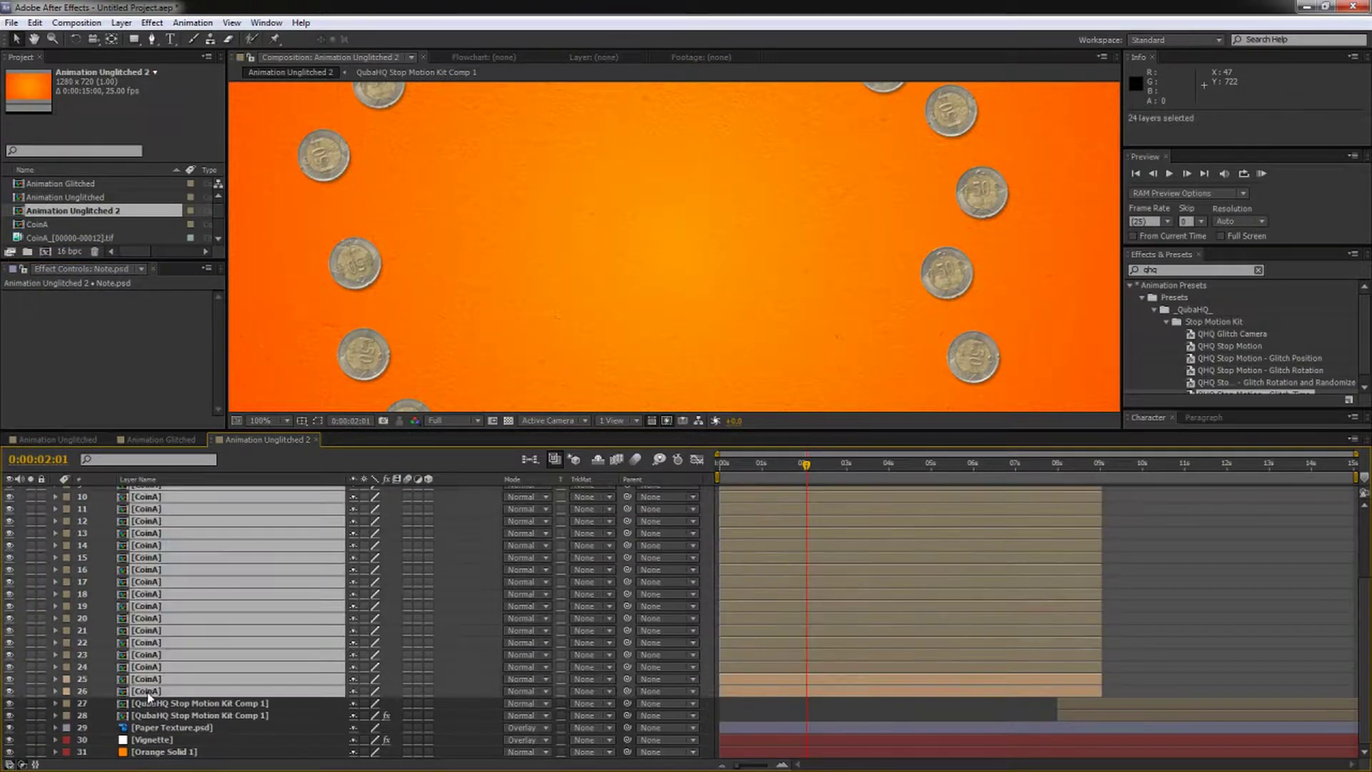
scroll(285, 628, "up", 5)
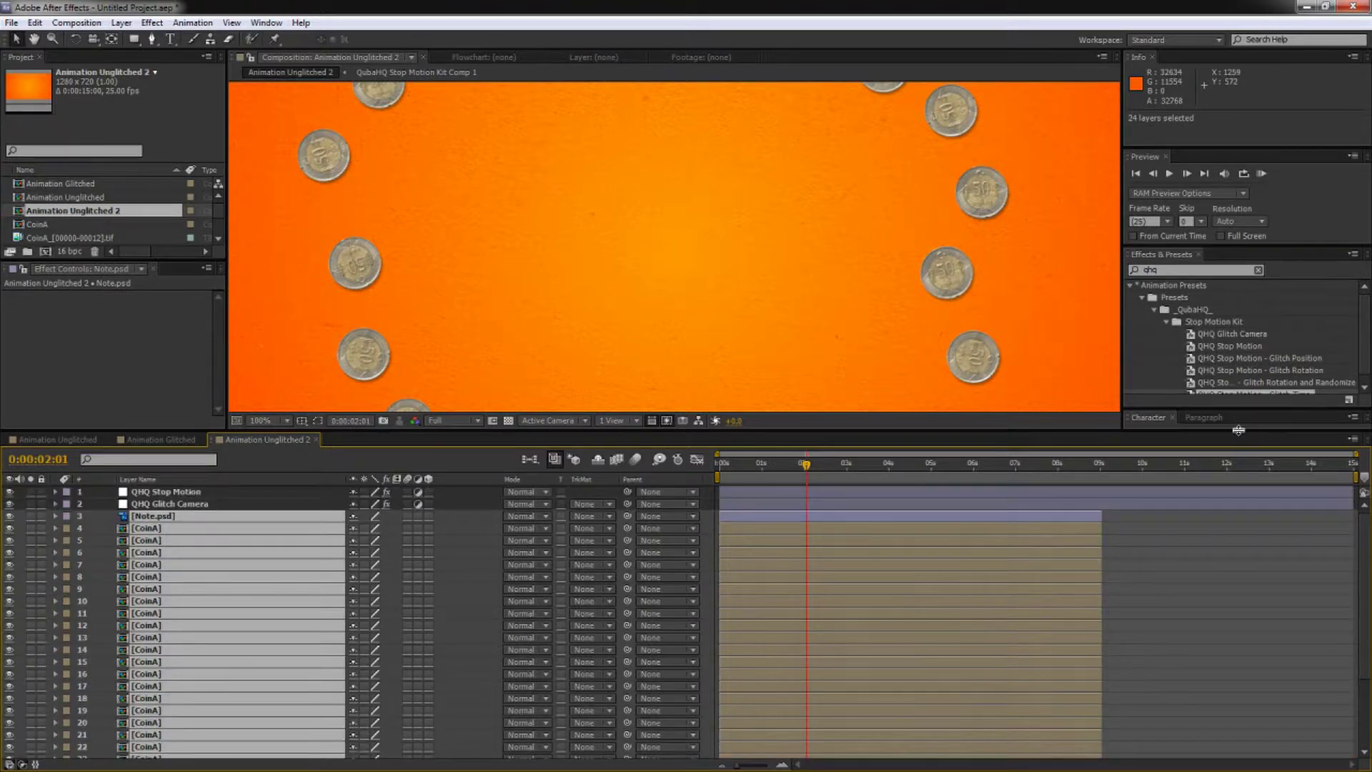
left_click_drag(1239, 430, 1241, 566)
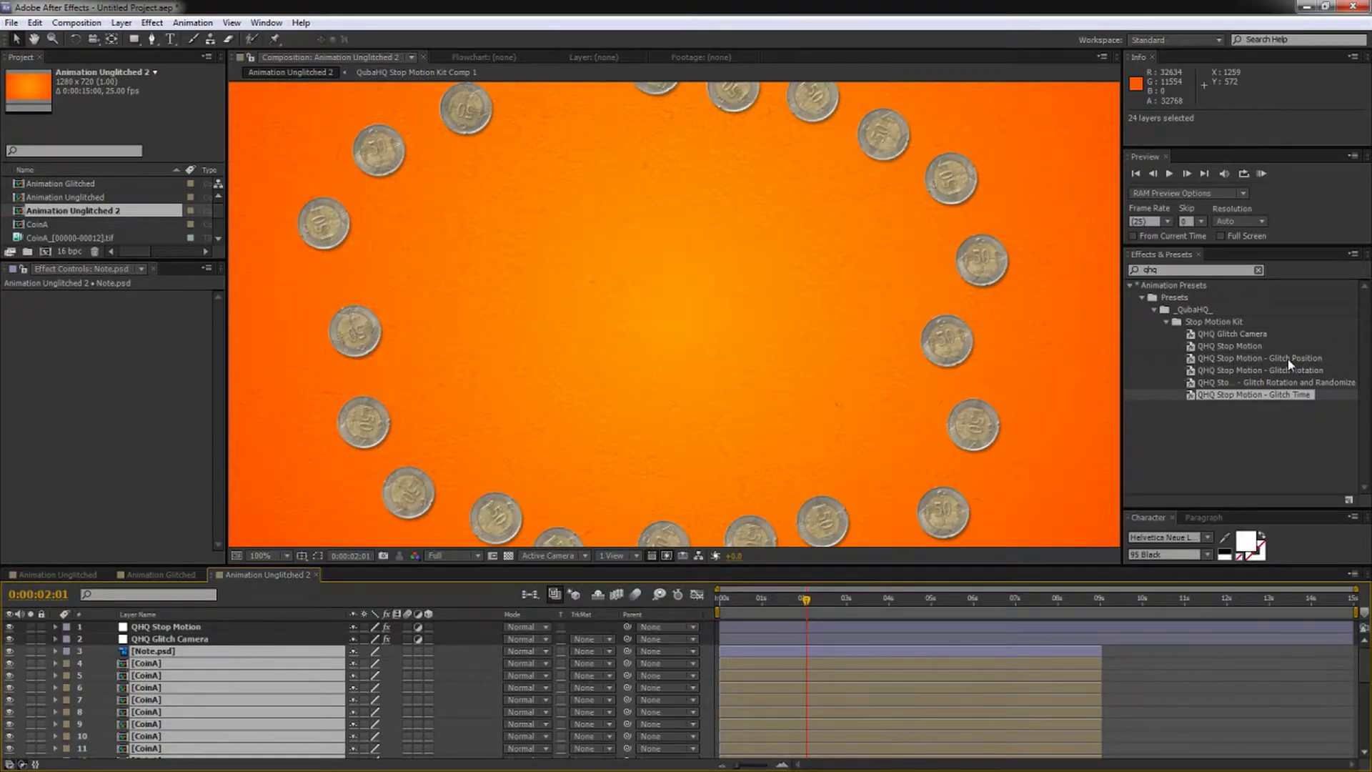
left_click_drag(1291, 365, 280, 609)
Step: Set Shift Position on the QHQ Stop Motion layer to 50
left_click_drag(184, 642, 186, 629)
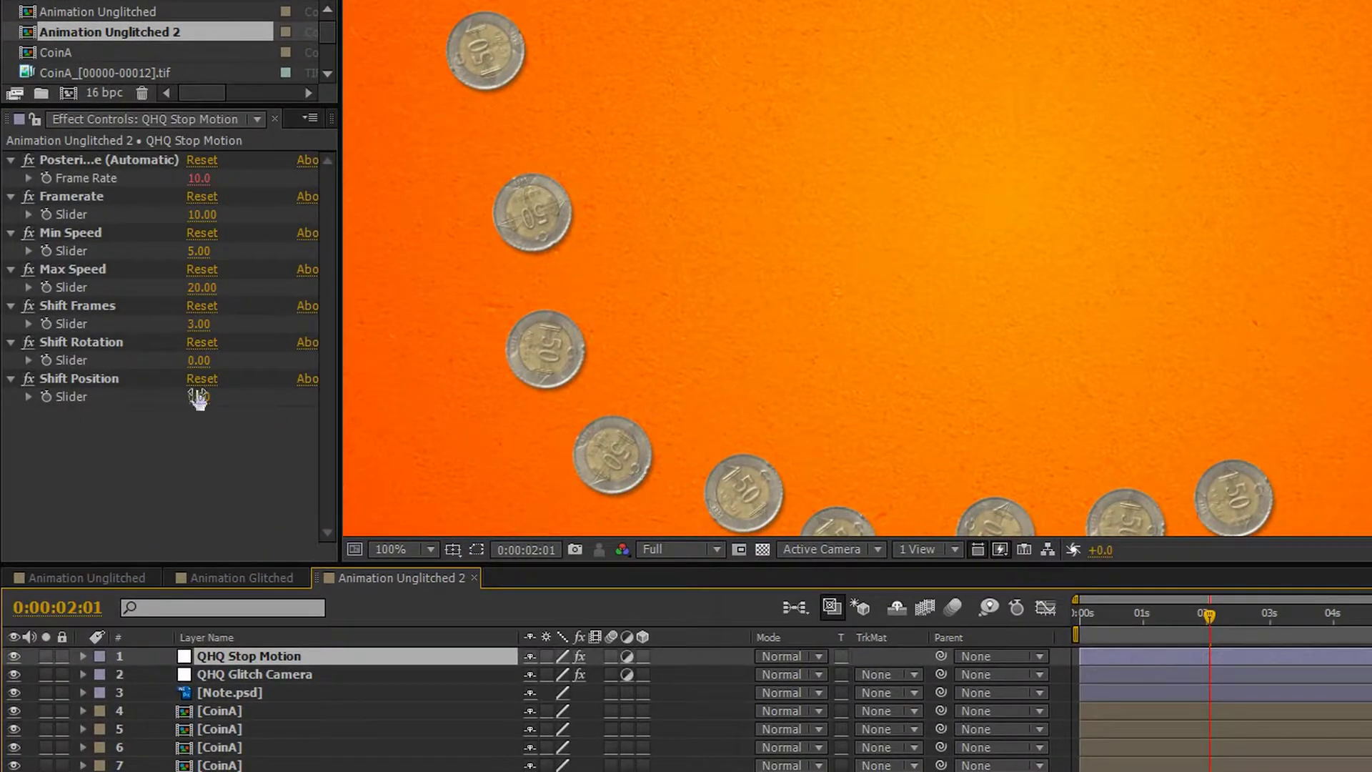
left_click(200, 398)
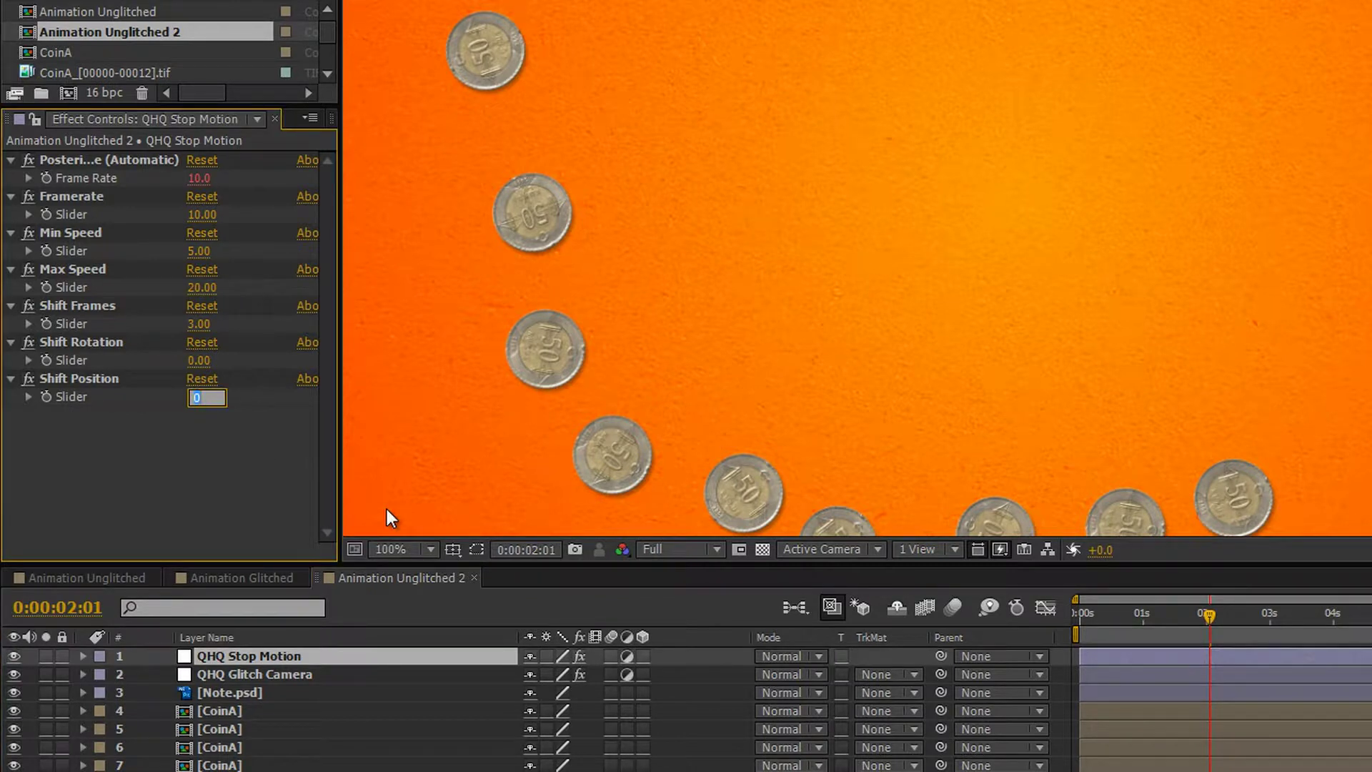
key("Return")
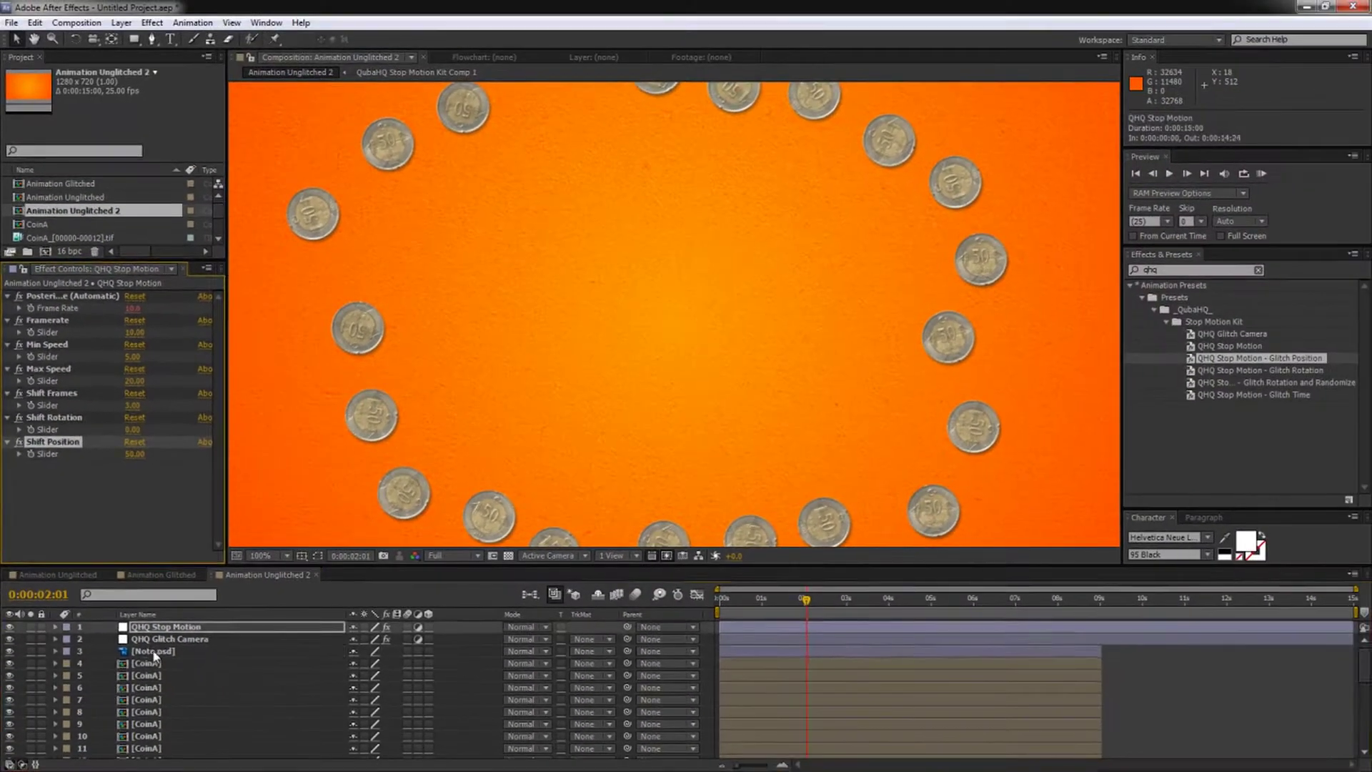
Step: Solo the Note.psd layer to check its movement around 4 seconds, and apply the QHQ Stop Motion - Glitch Rotation preset to it
left_click(180, 671)
left_click_drag(958, 606, 886, 604)
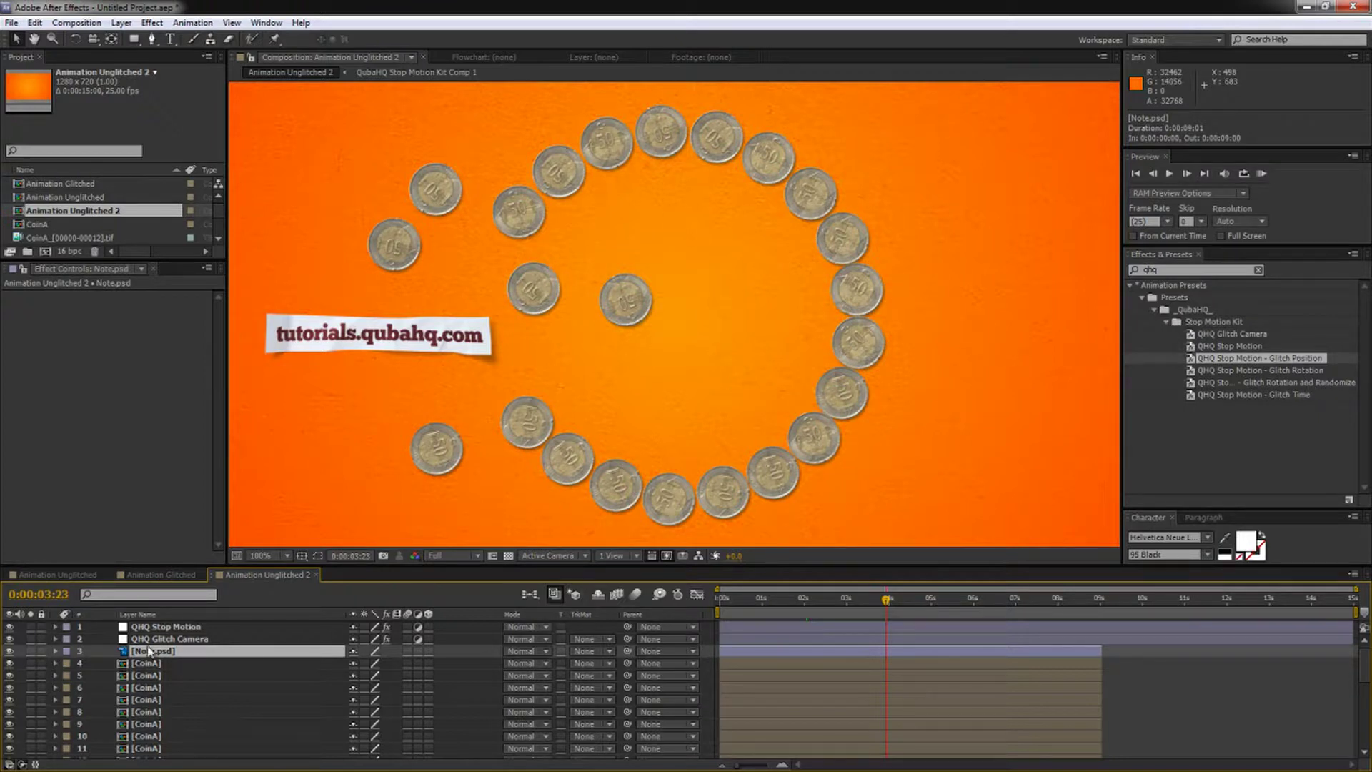
left_click(31, 652)
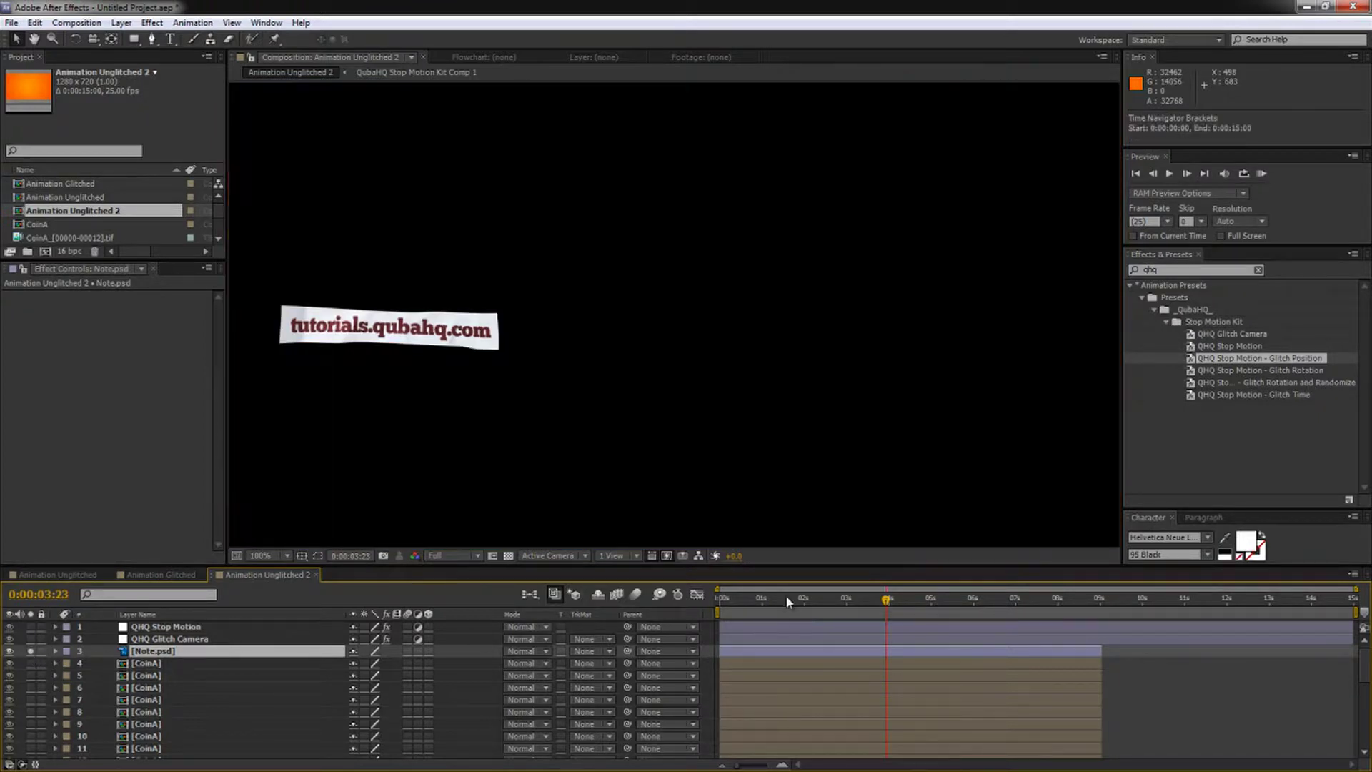
left_click_drag(787, 601, 895, 604)
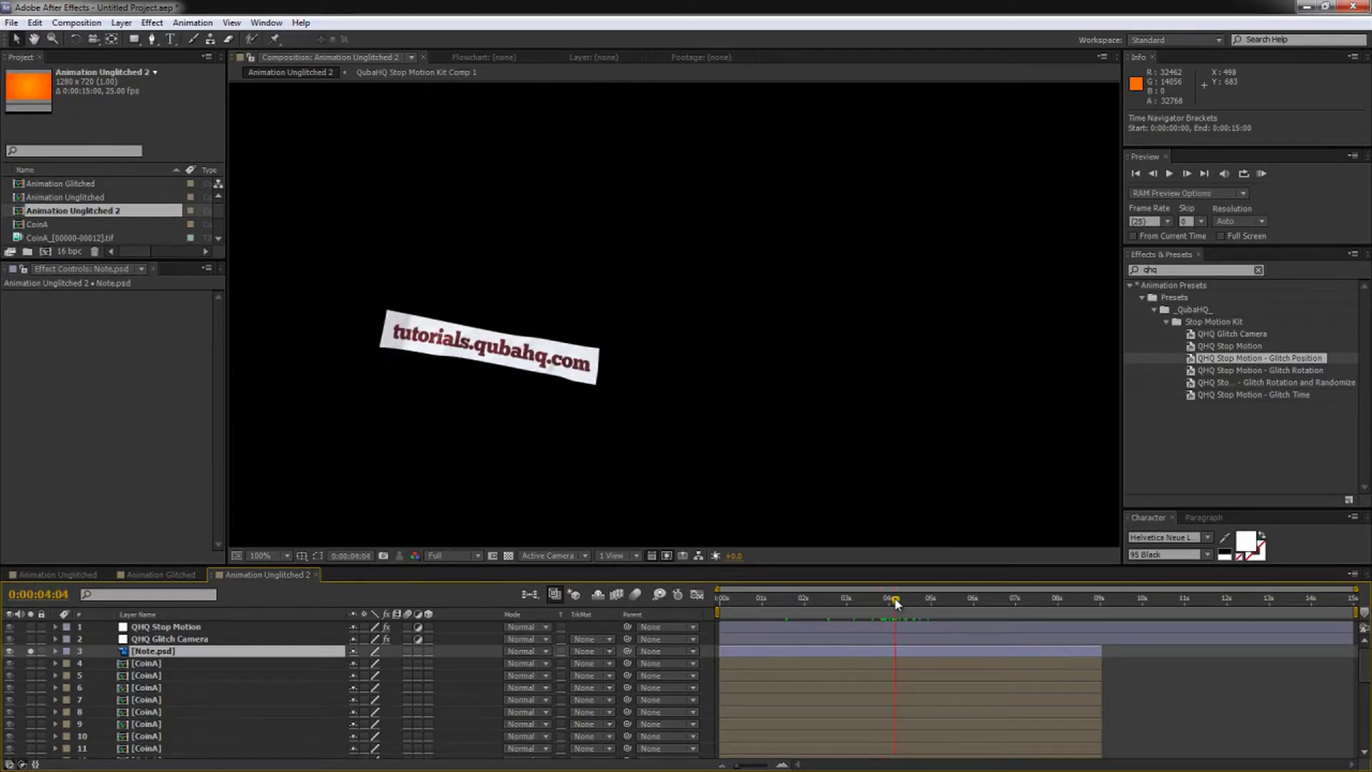
left_click(1298, 371)
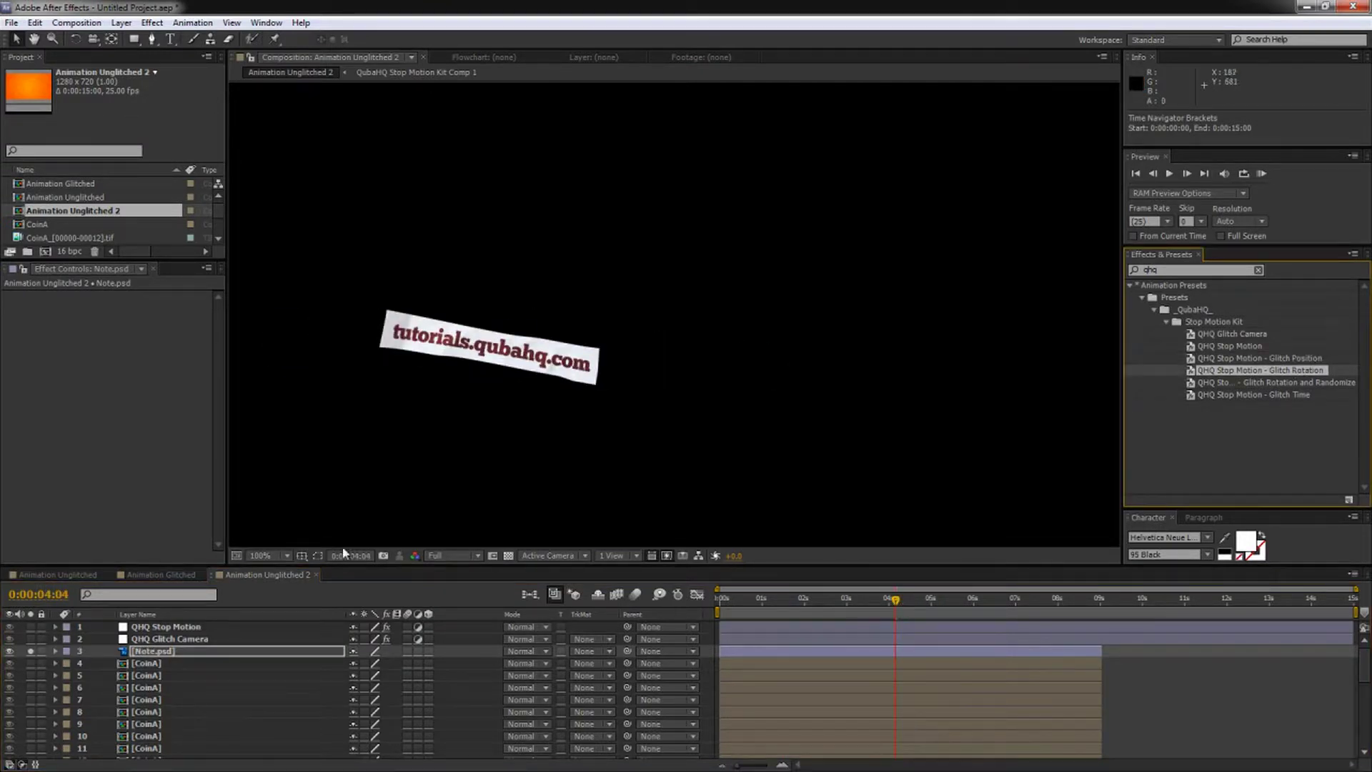
Step: Set Shift Rotation on the QHQ Stop Motion layer to 10
left_click(166, 627)
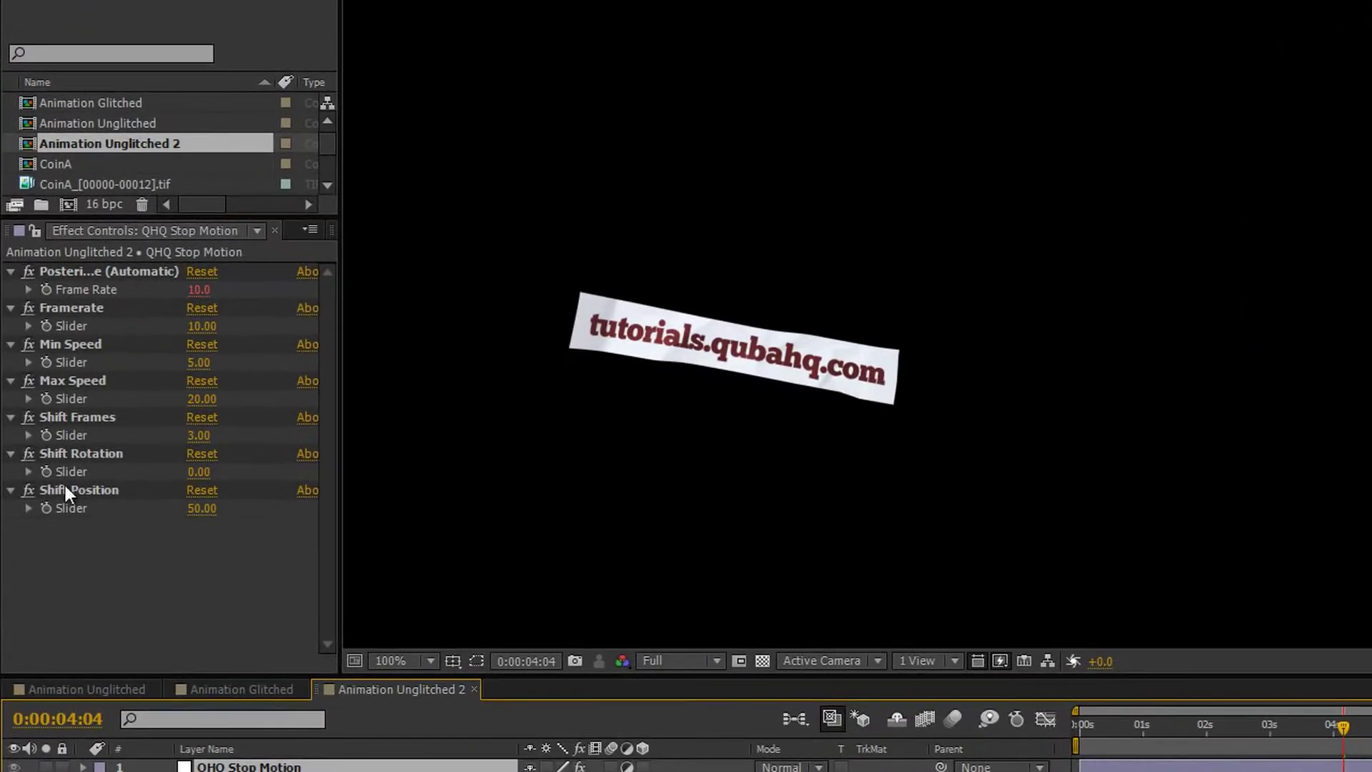
left_click(197, 472)
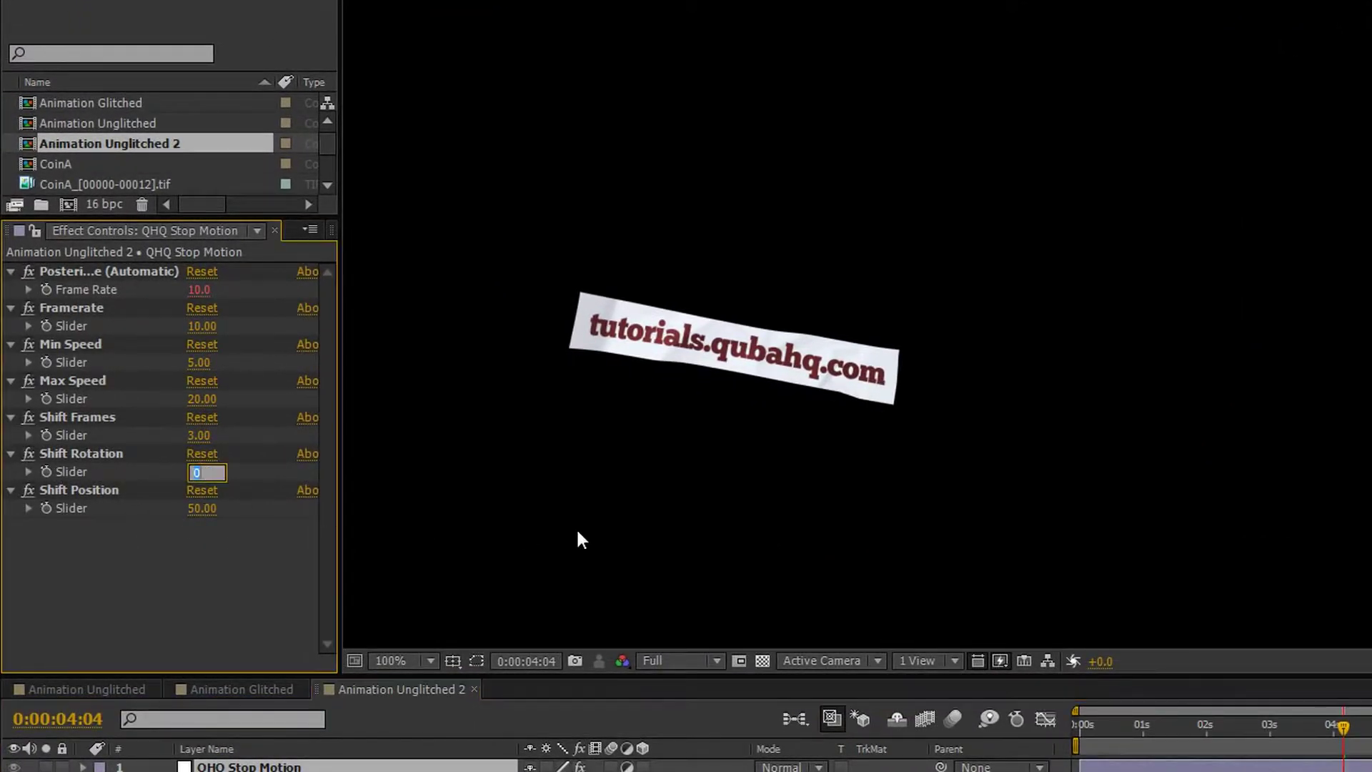
type("10")
key("Return")
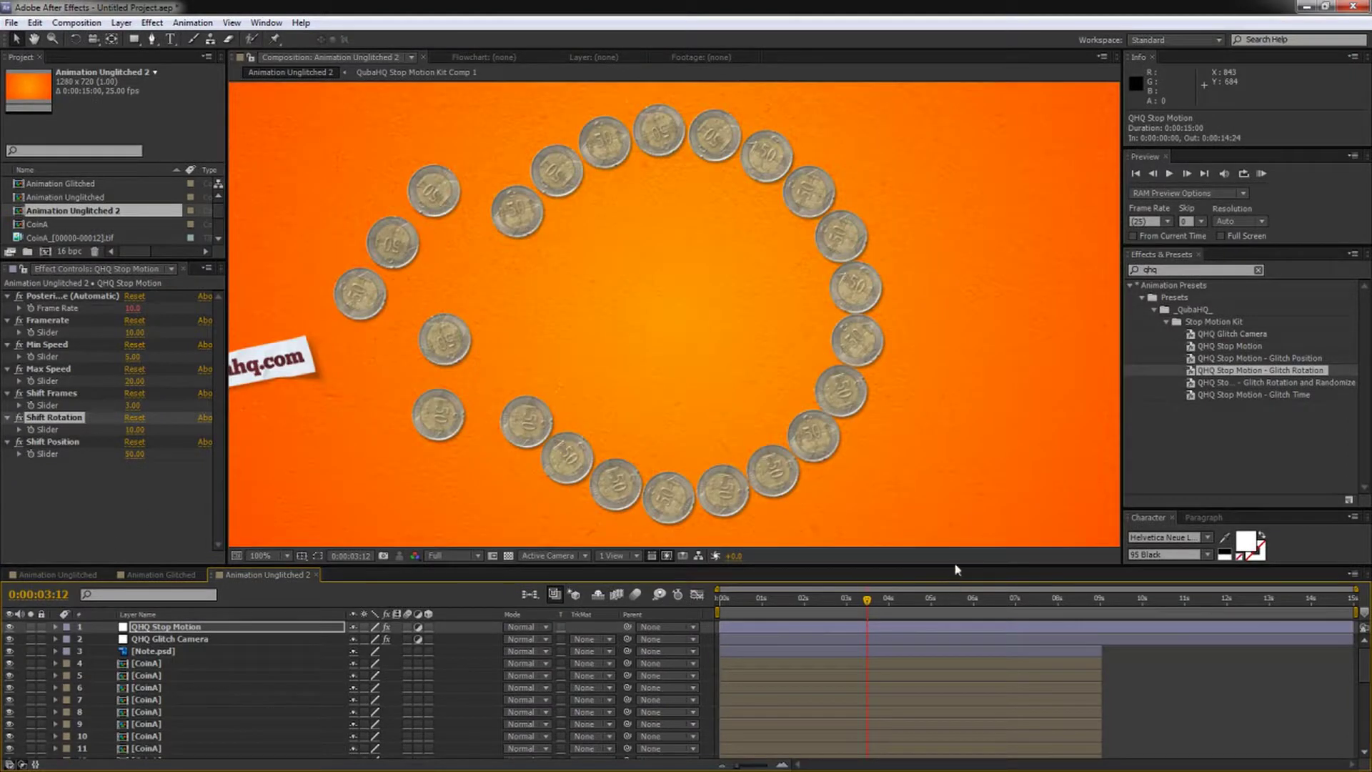
Step: Enlarge the composition view to show the whole frame and play a RAM preview of the glitched Animation Unglitched 2 composition
left_click_drag(956, 565, 956, 693)
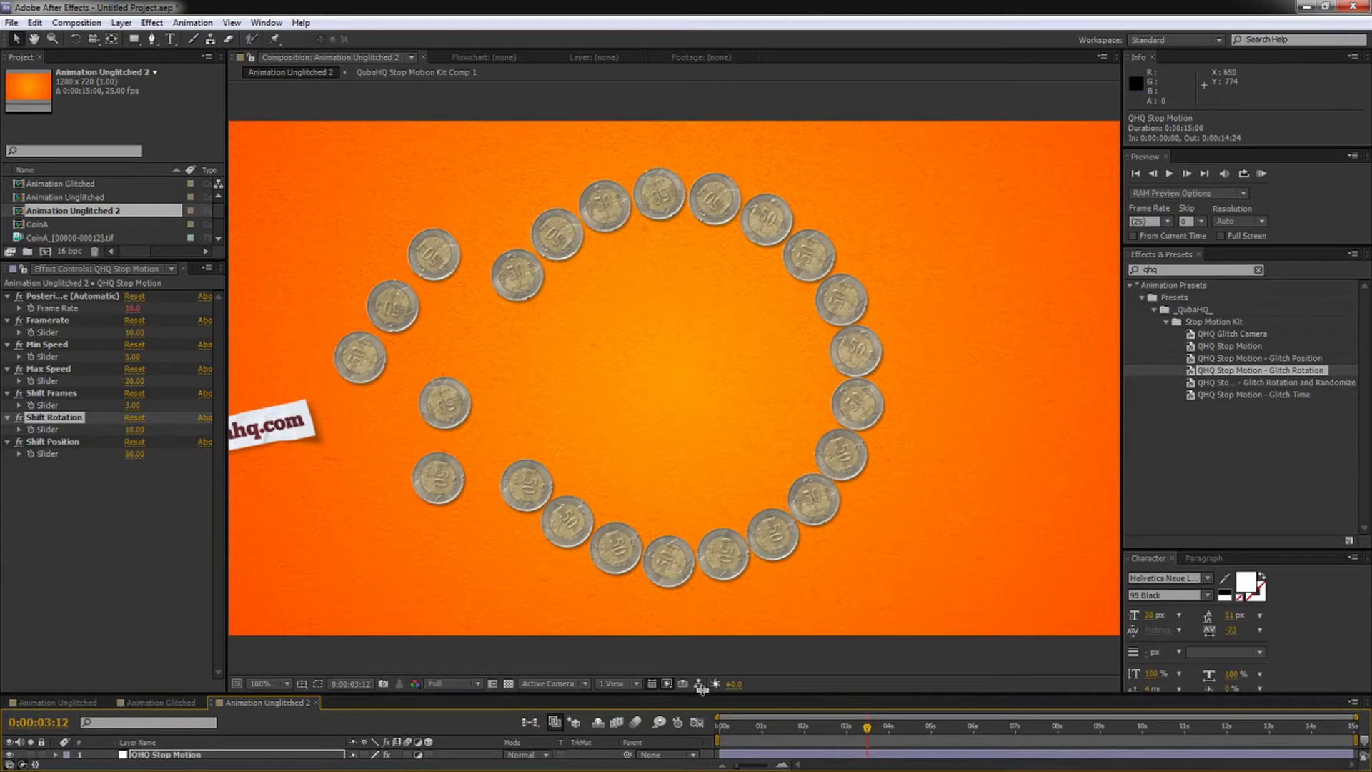
left_click_drag(702, 691, 699, 744)
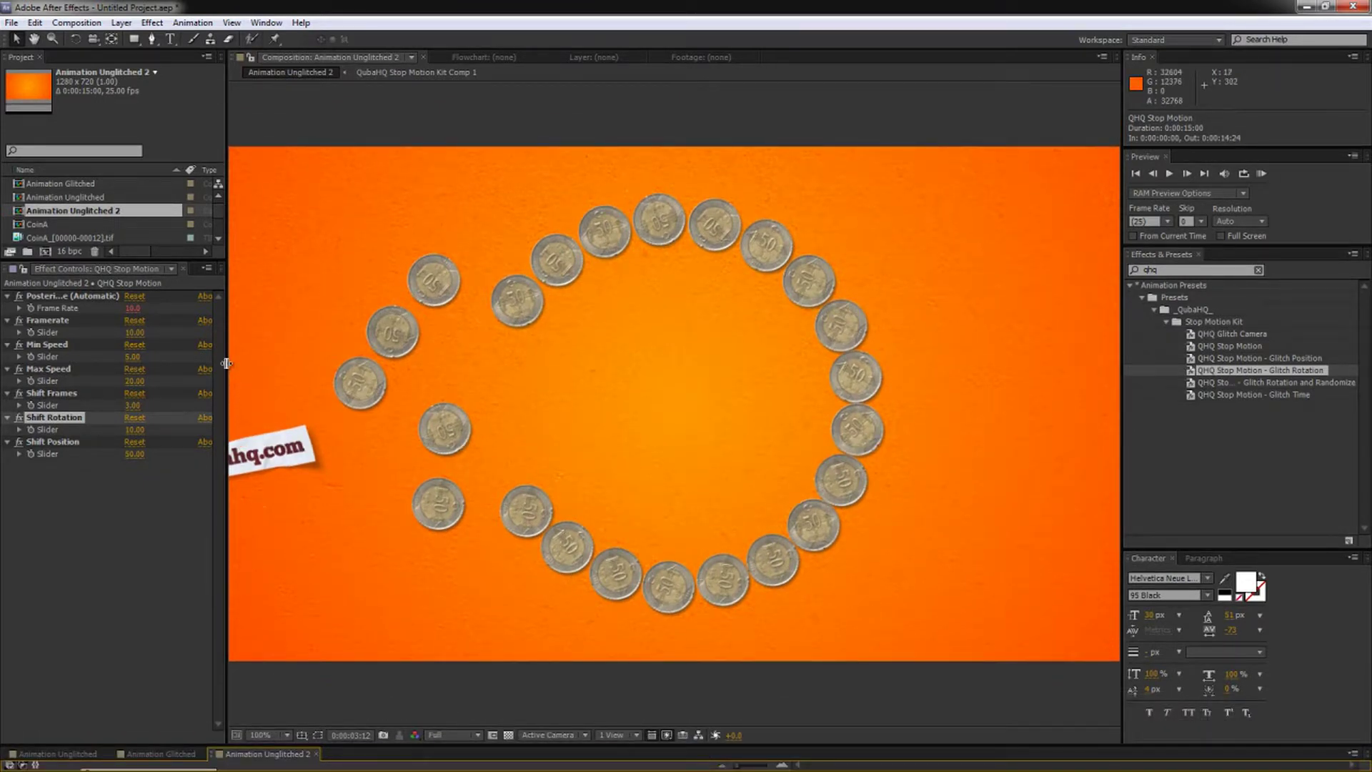
left_click_drag(229, 361, 165, 363)
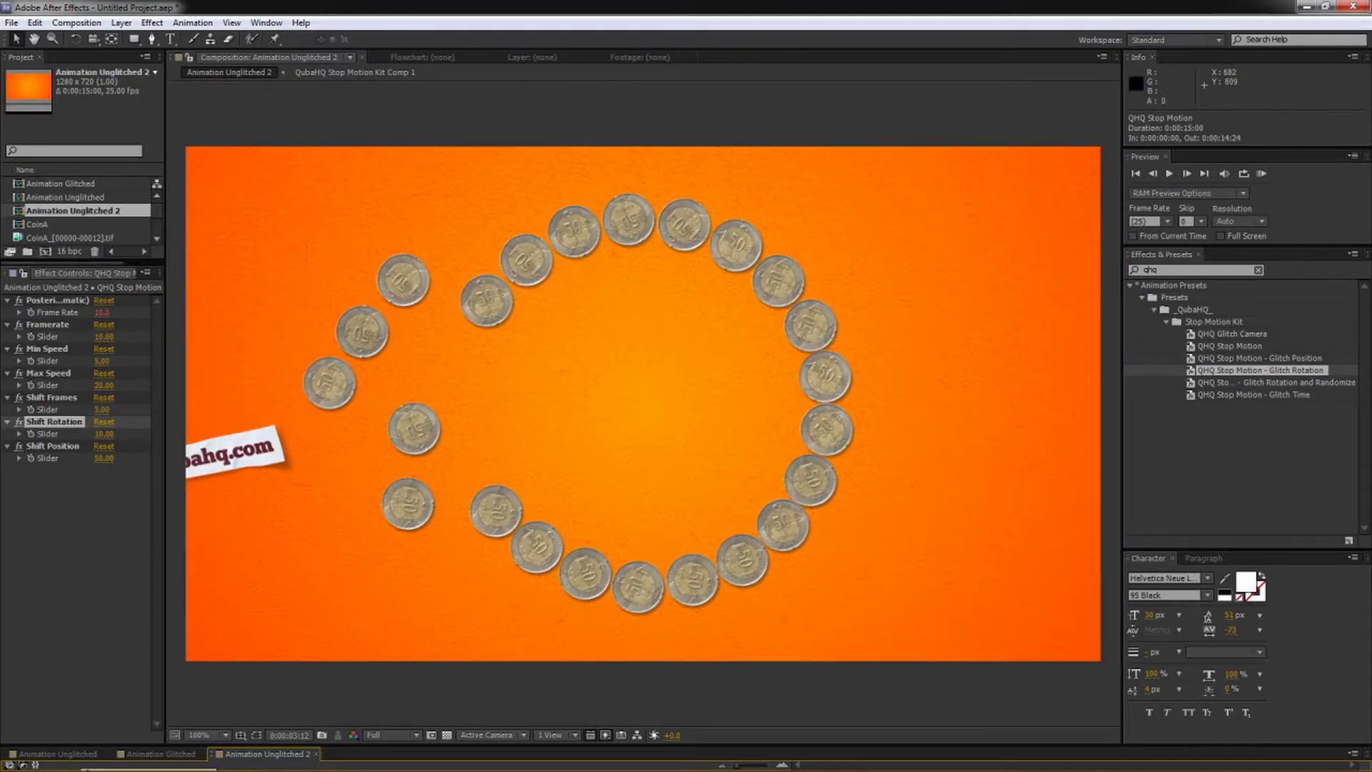
left_click_drag(842, 744, 839, 630)
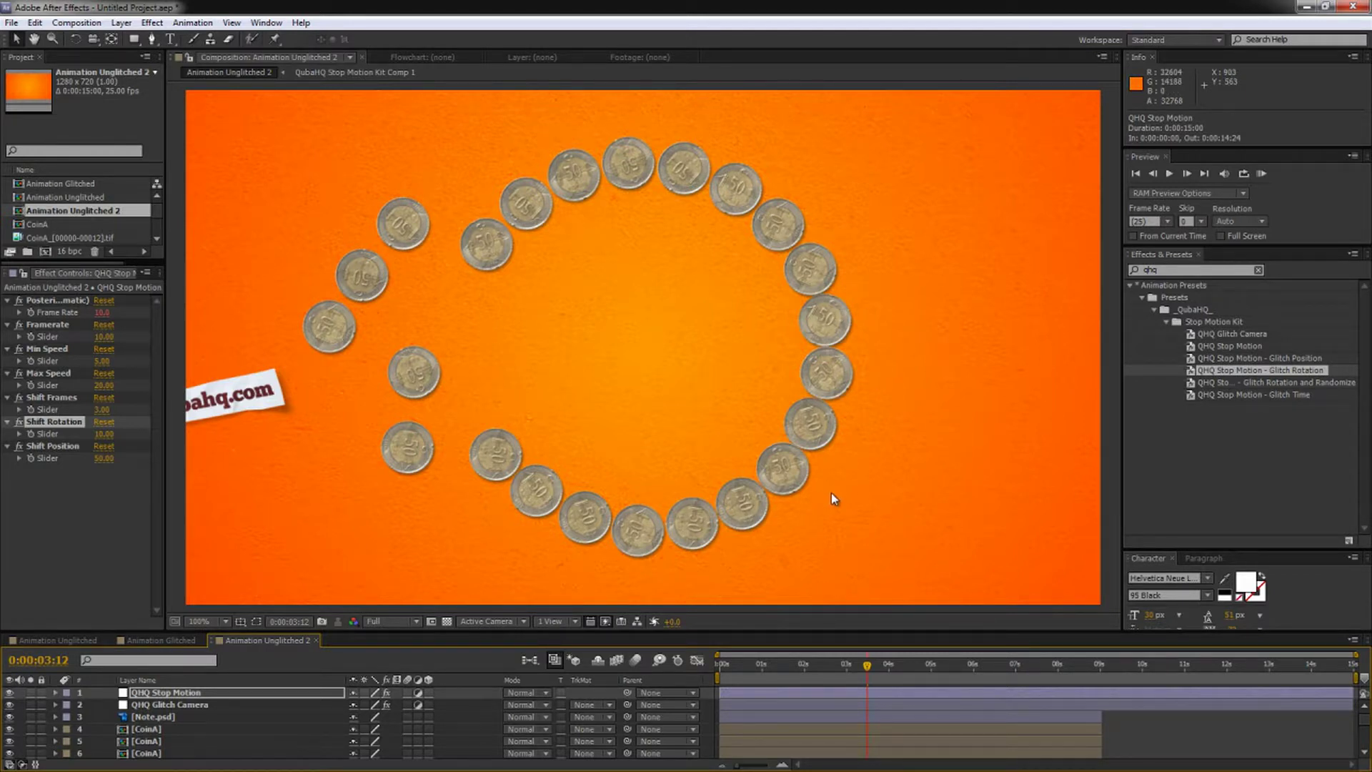
key("KP_0")
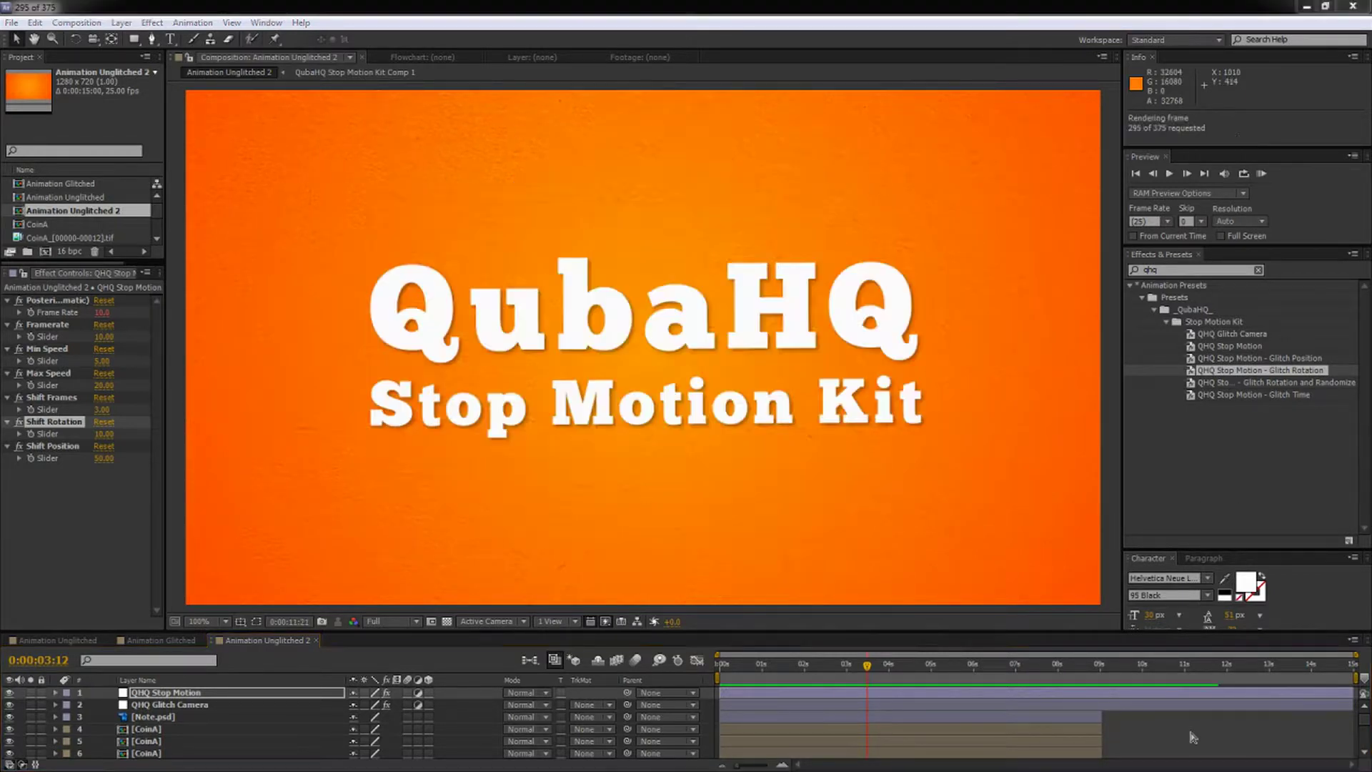